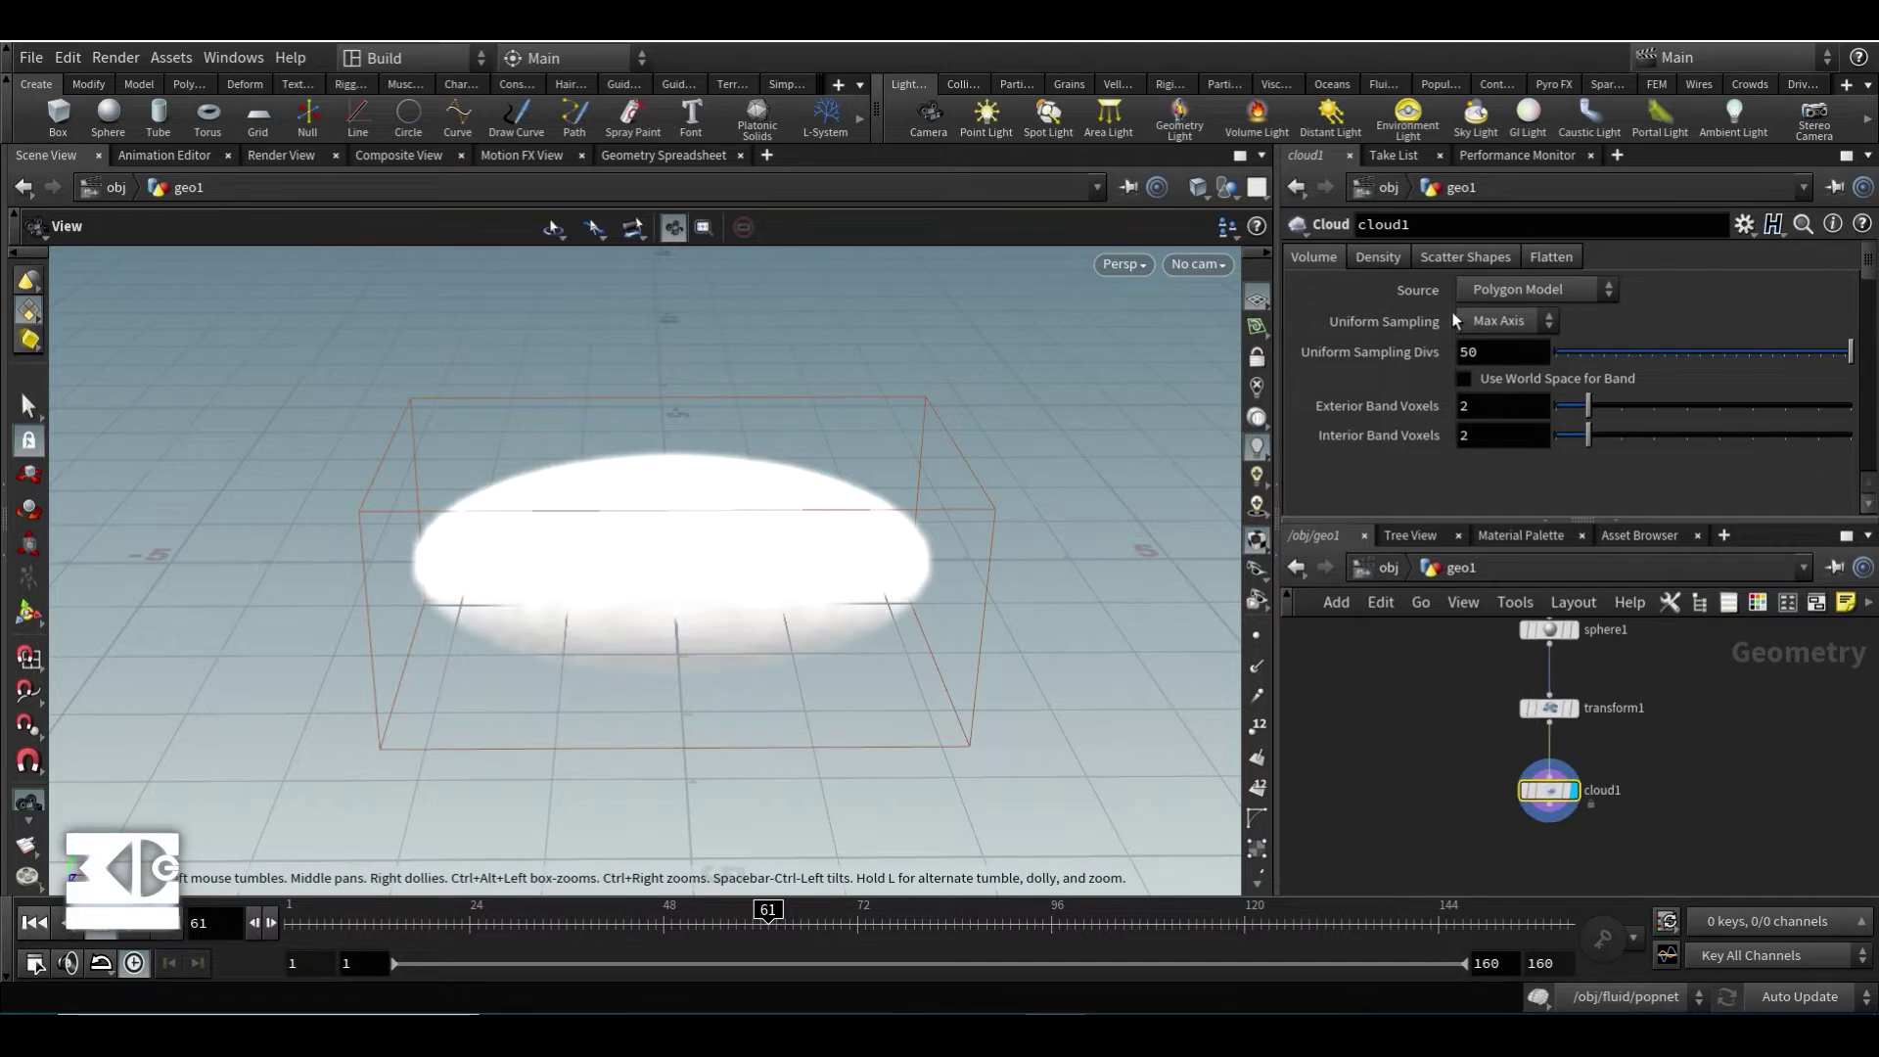
- Set the cloud's uniform sampling to By Size, try a division size of 0.05, and settle on 0.1
left_click(1504, 321)
left_click(1489, 352)
double_click(1487, 353)
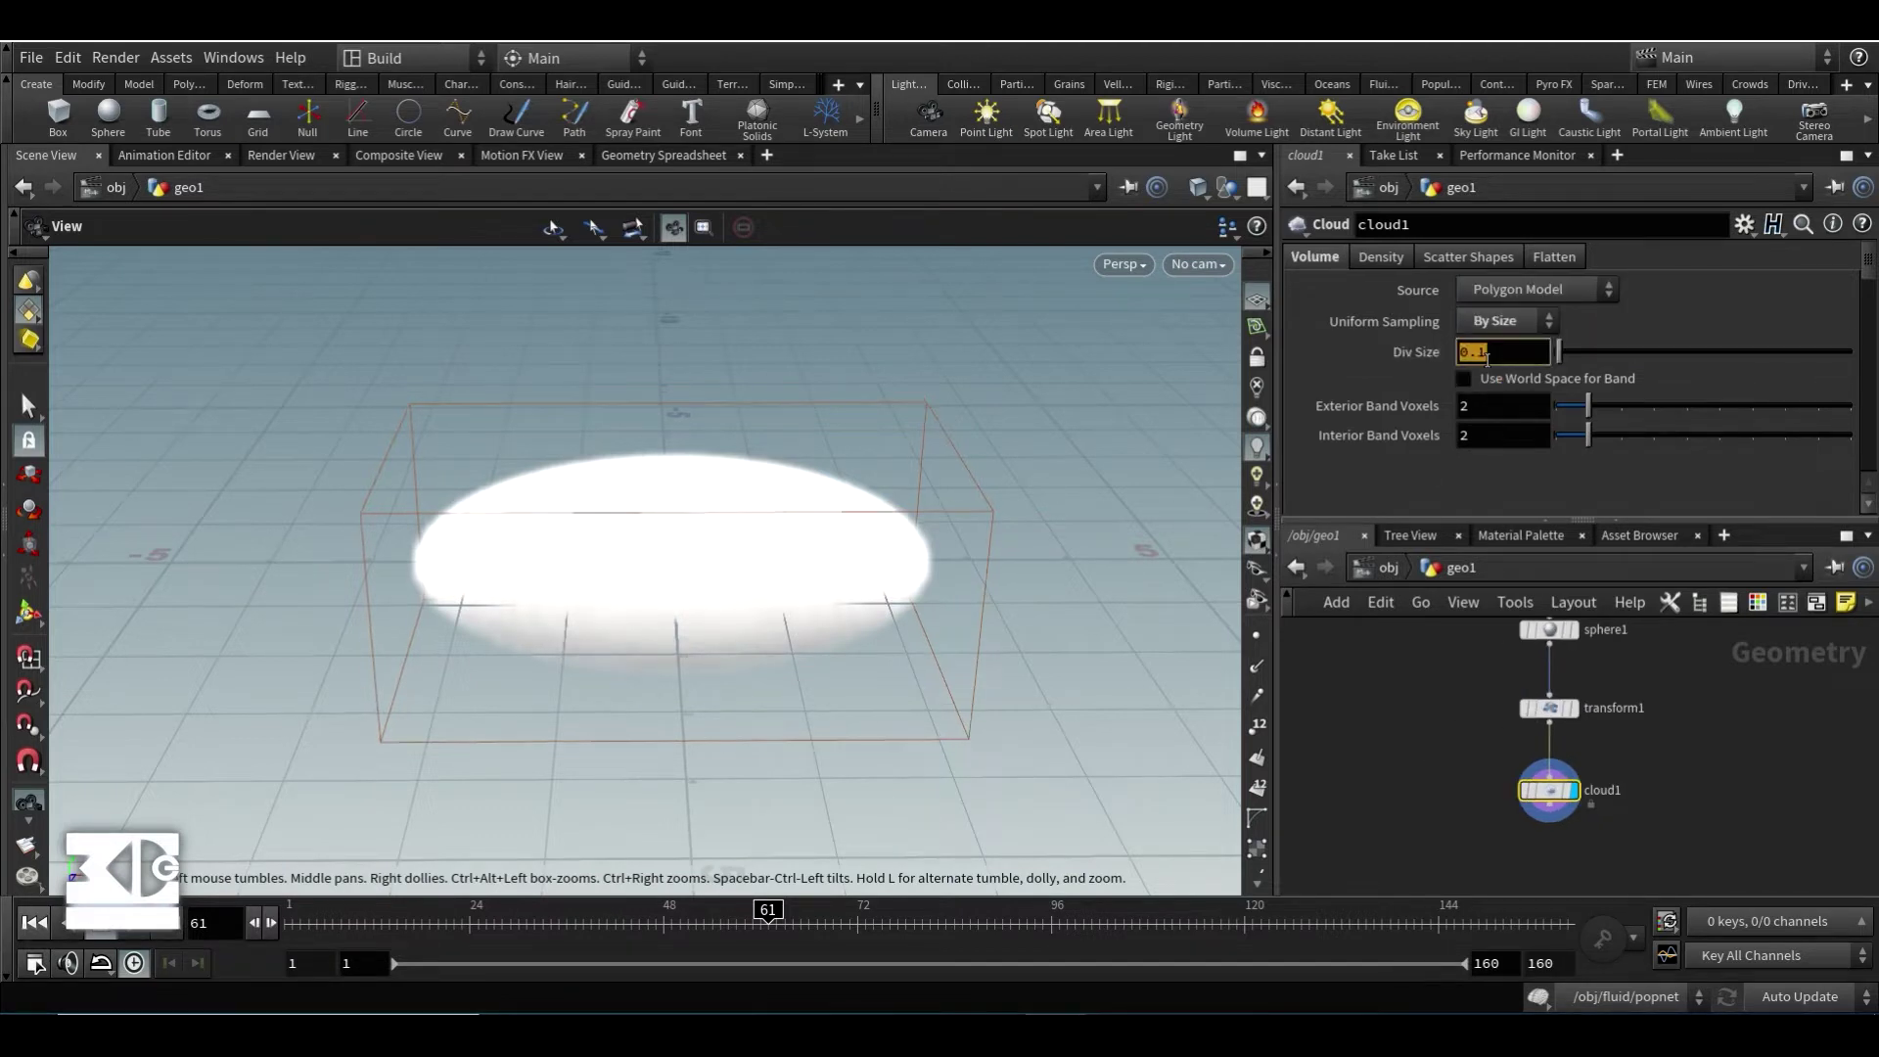
type("0.05")
key("Return")
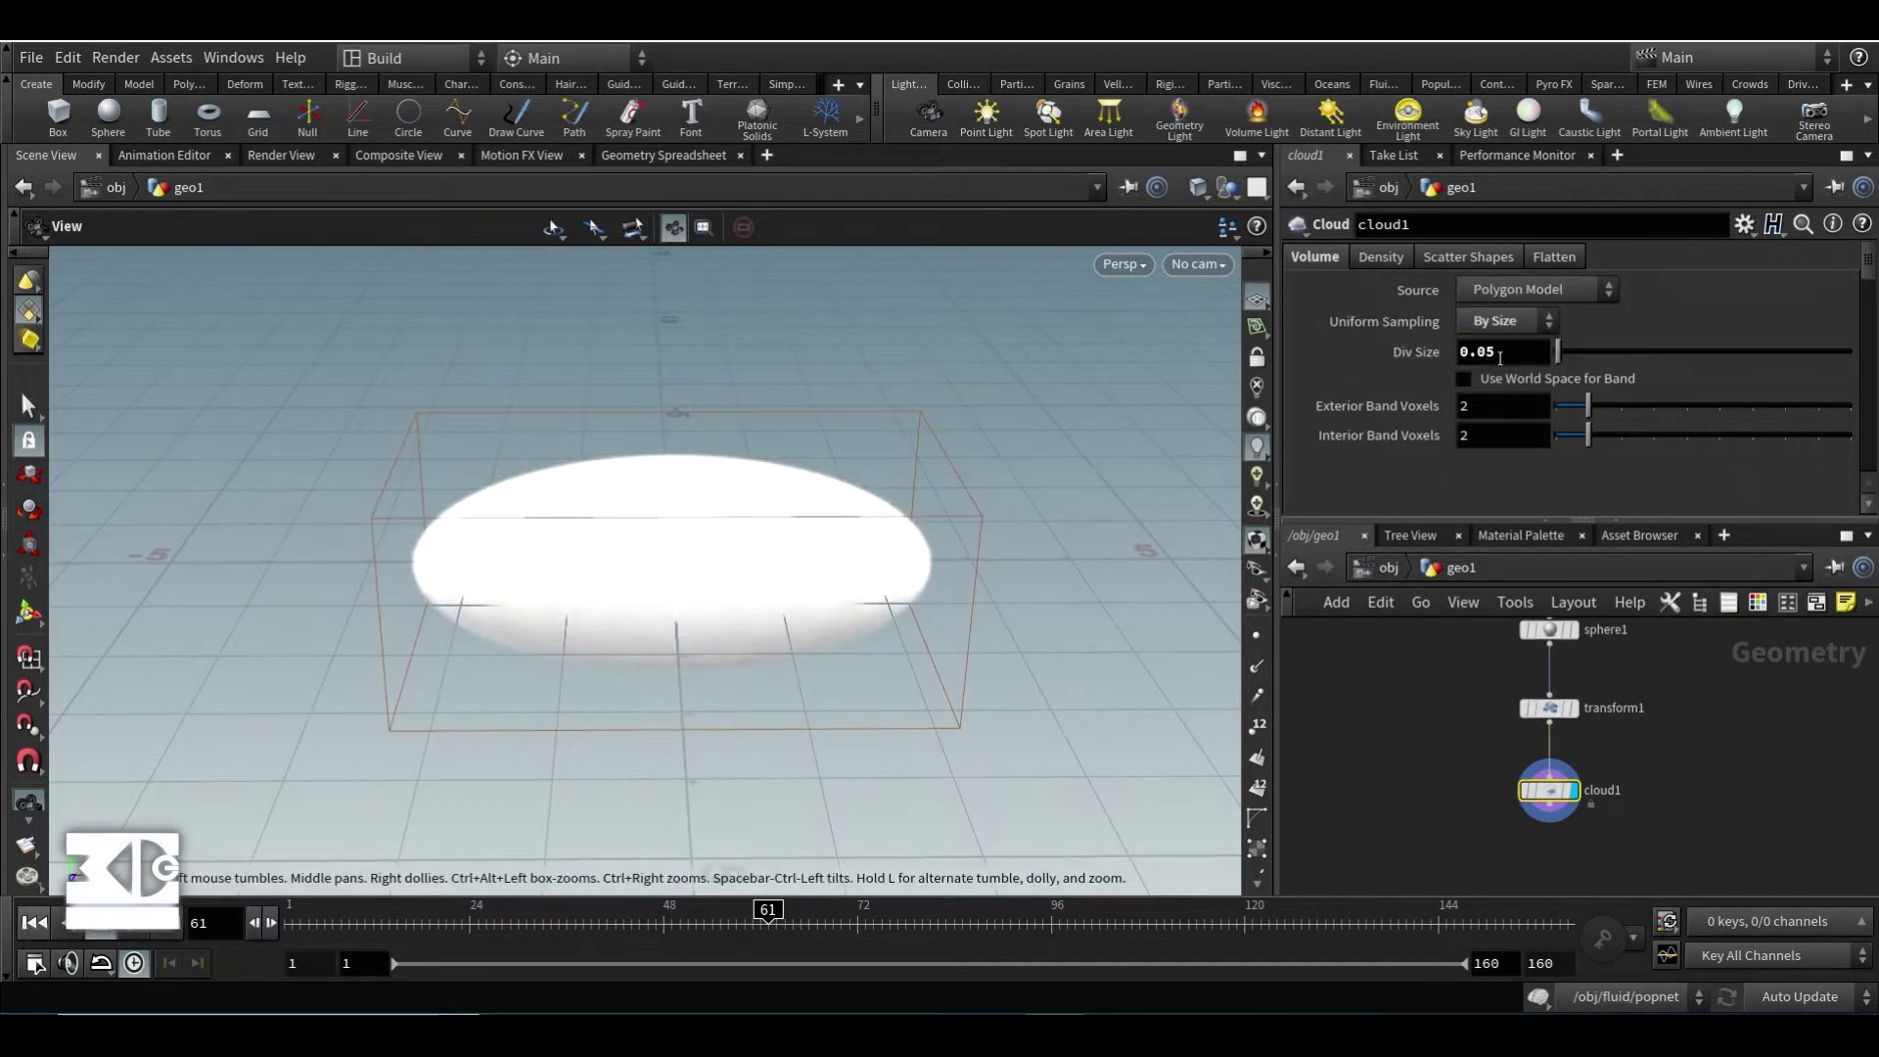
left_click_drag(1501, 356, 1388, 364)
type("0.1")
key("Return")
- Look through the cloud node's density, scatter shapes and flatten settings
left_click(1375, 259)
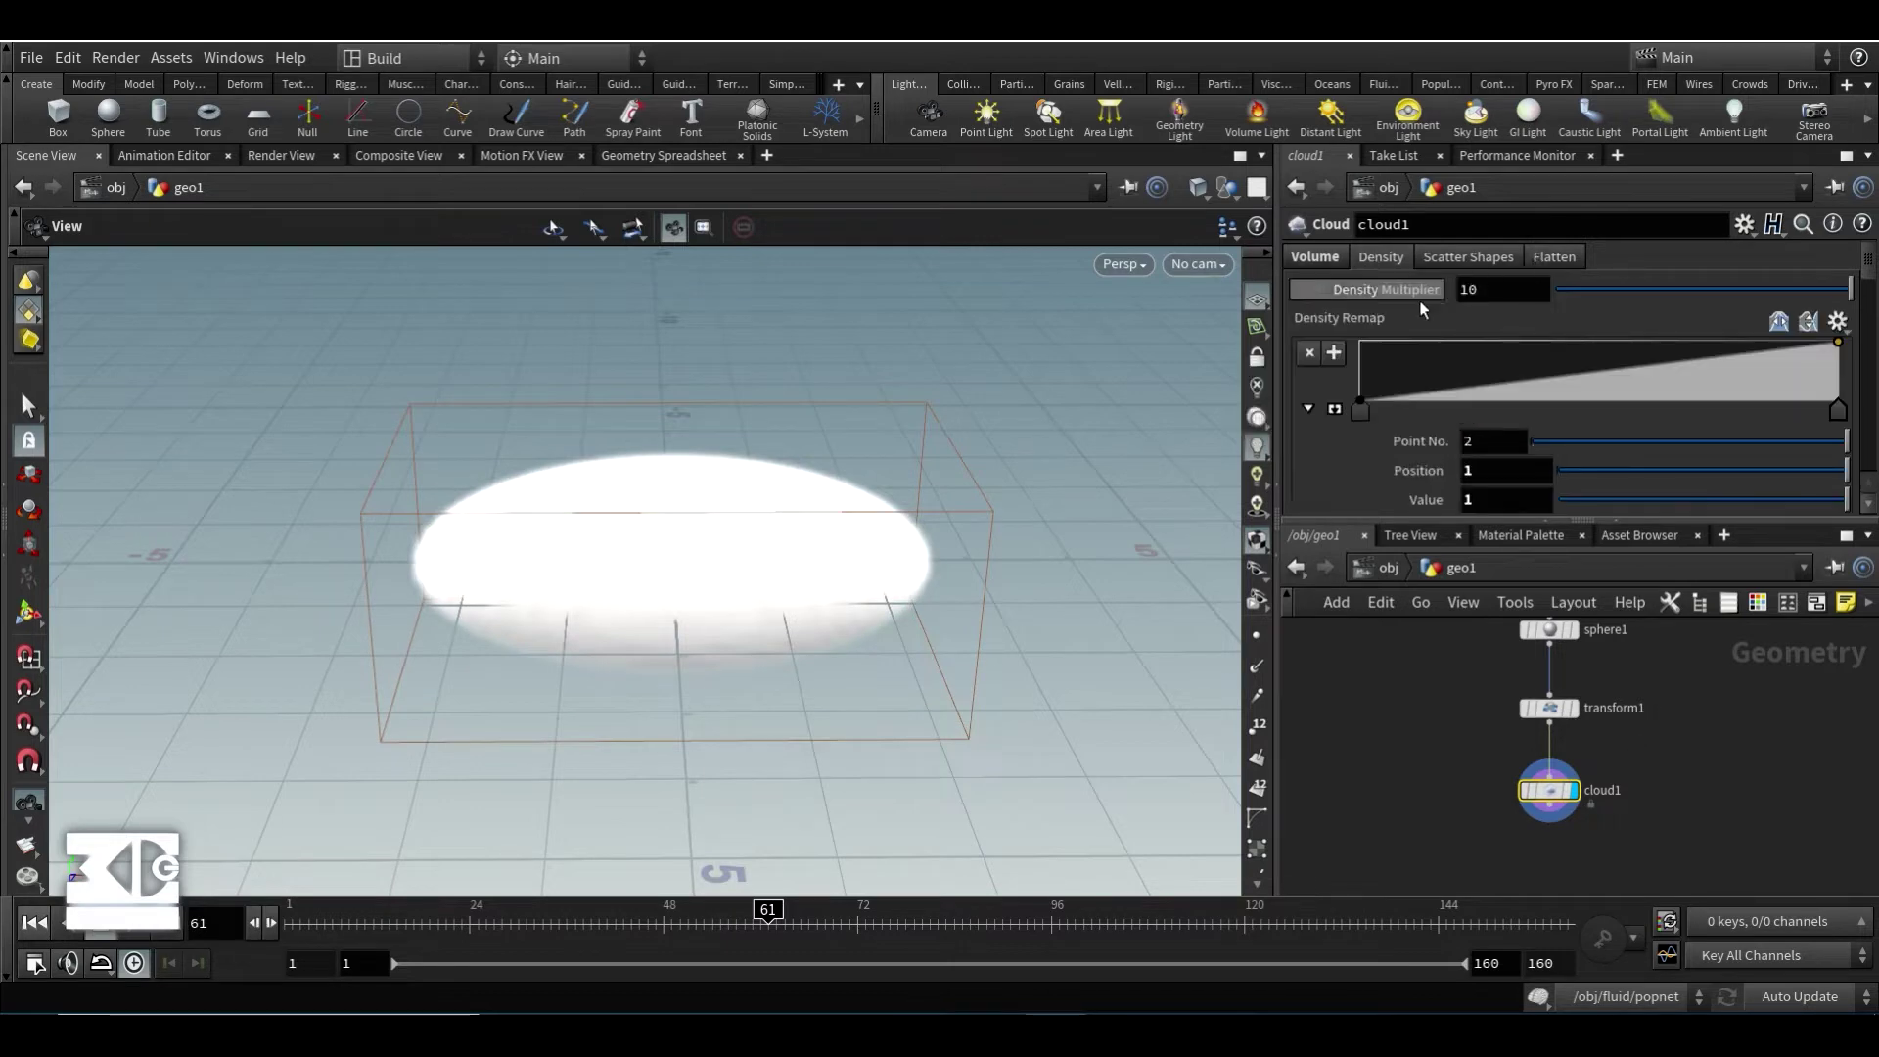
scroll(1419, 300, "down", 3)
scroll(1419, 299, "up", 3)
left_click(1451, 256)
left_click(1542, 254)
left_click(1314, 256)
- Add a Cloud Noise node connected below the cloud1 node
key("Tab")
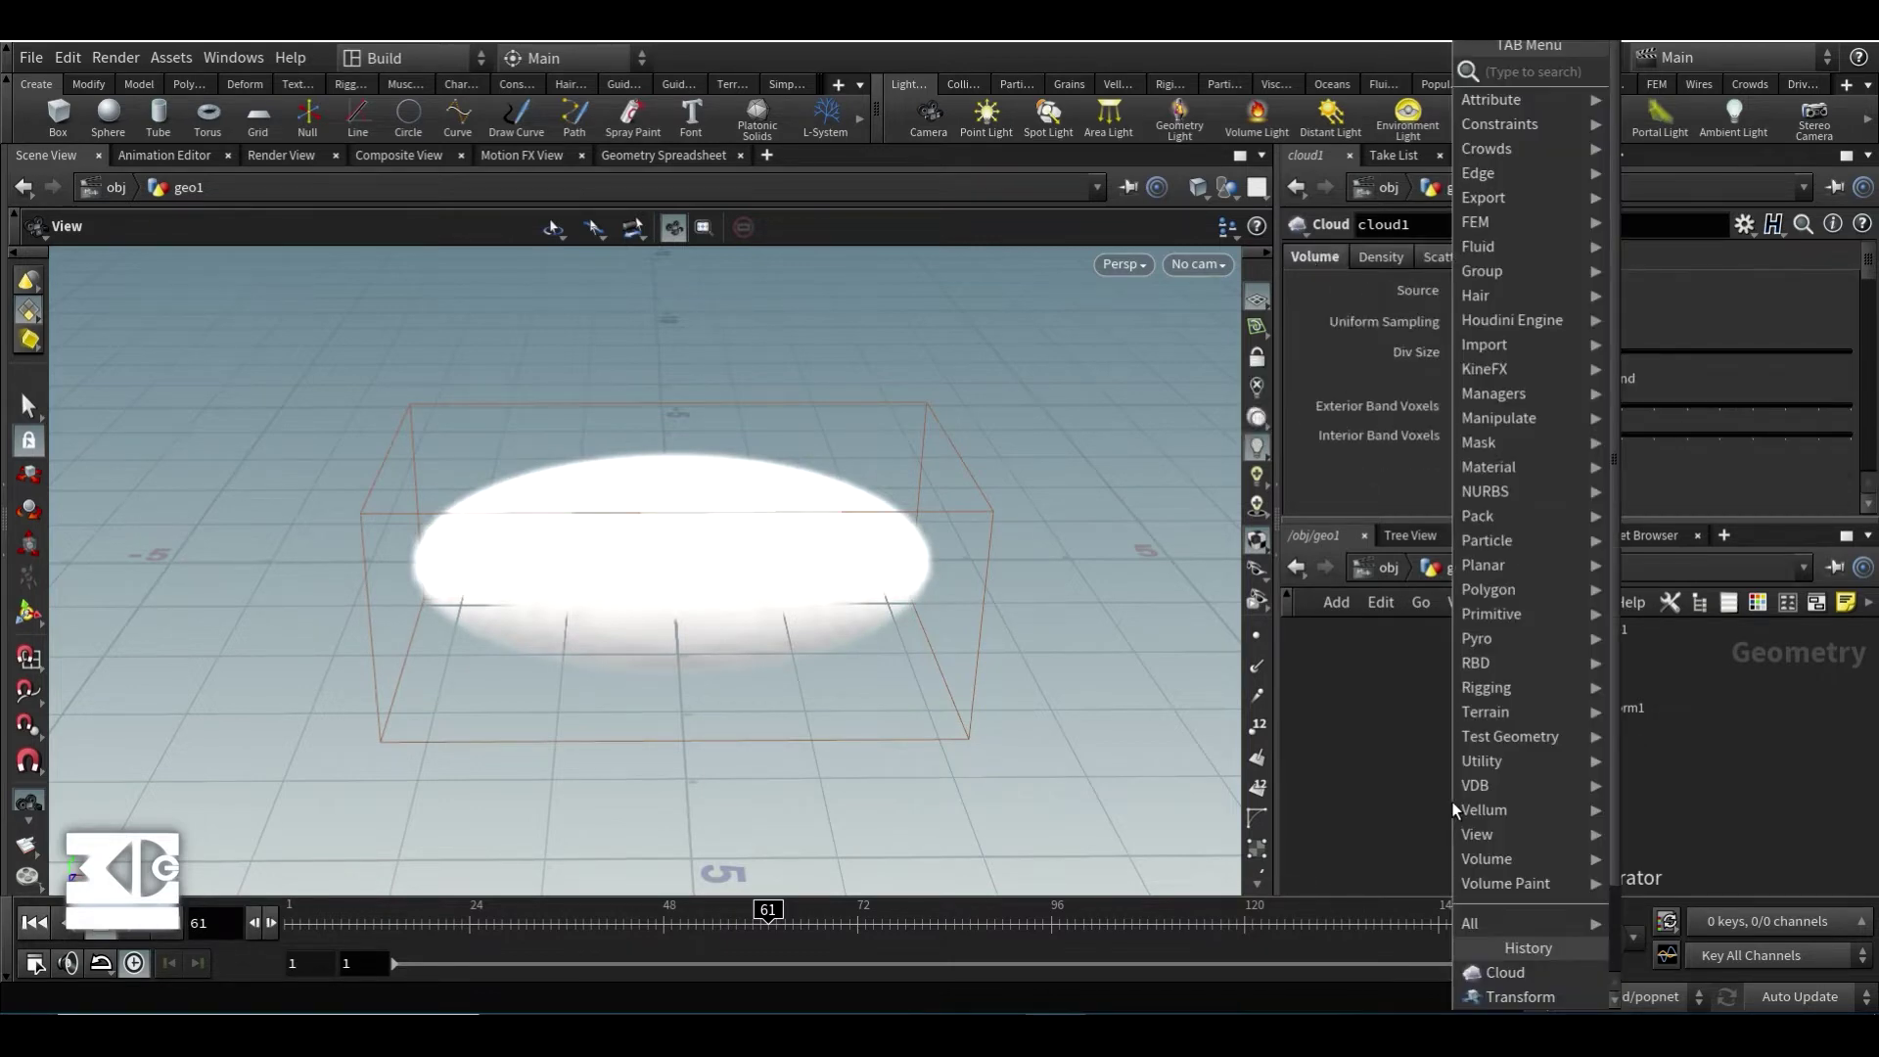
type("cloud")
key("Down")
key("Down")
key("Return")
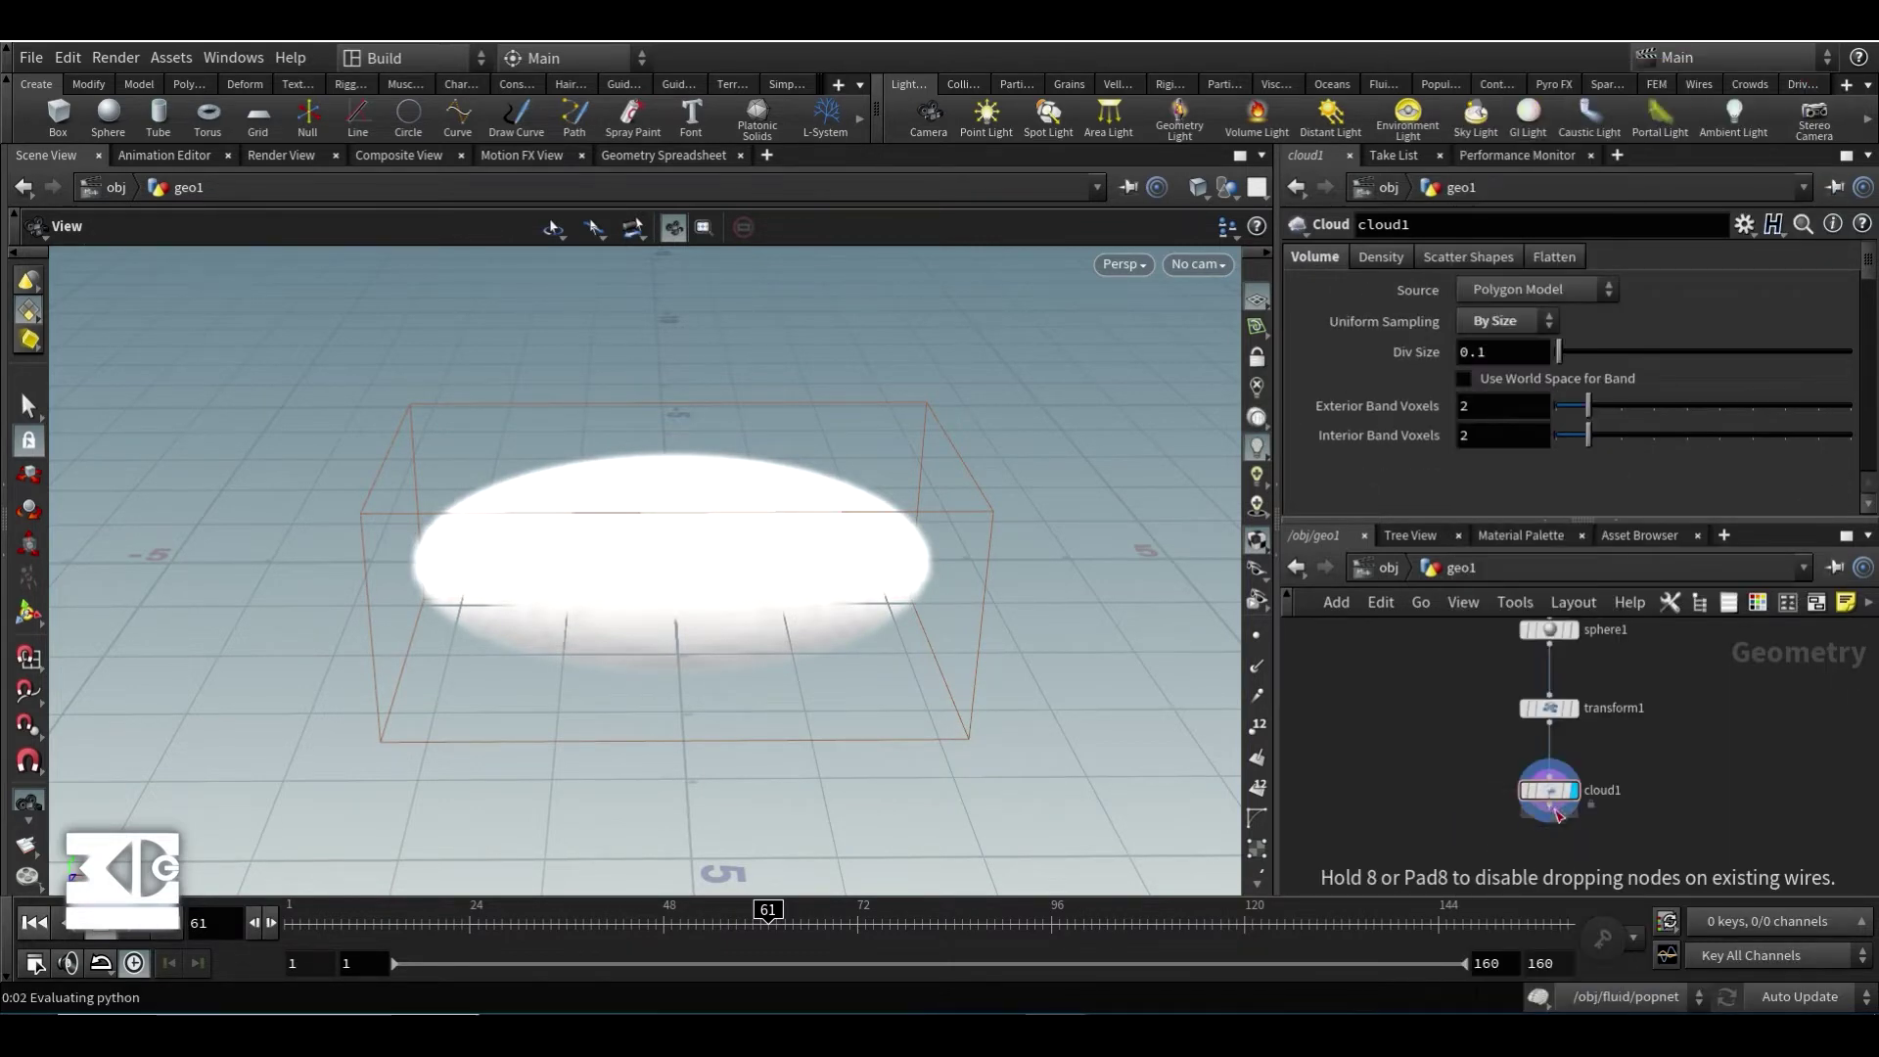
left_click(1551, 837)
left_click_drag(734, 516, 881, 528)
- Go up to the object level and delete the environment light envlight1
key("u")
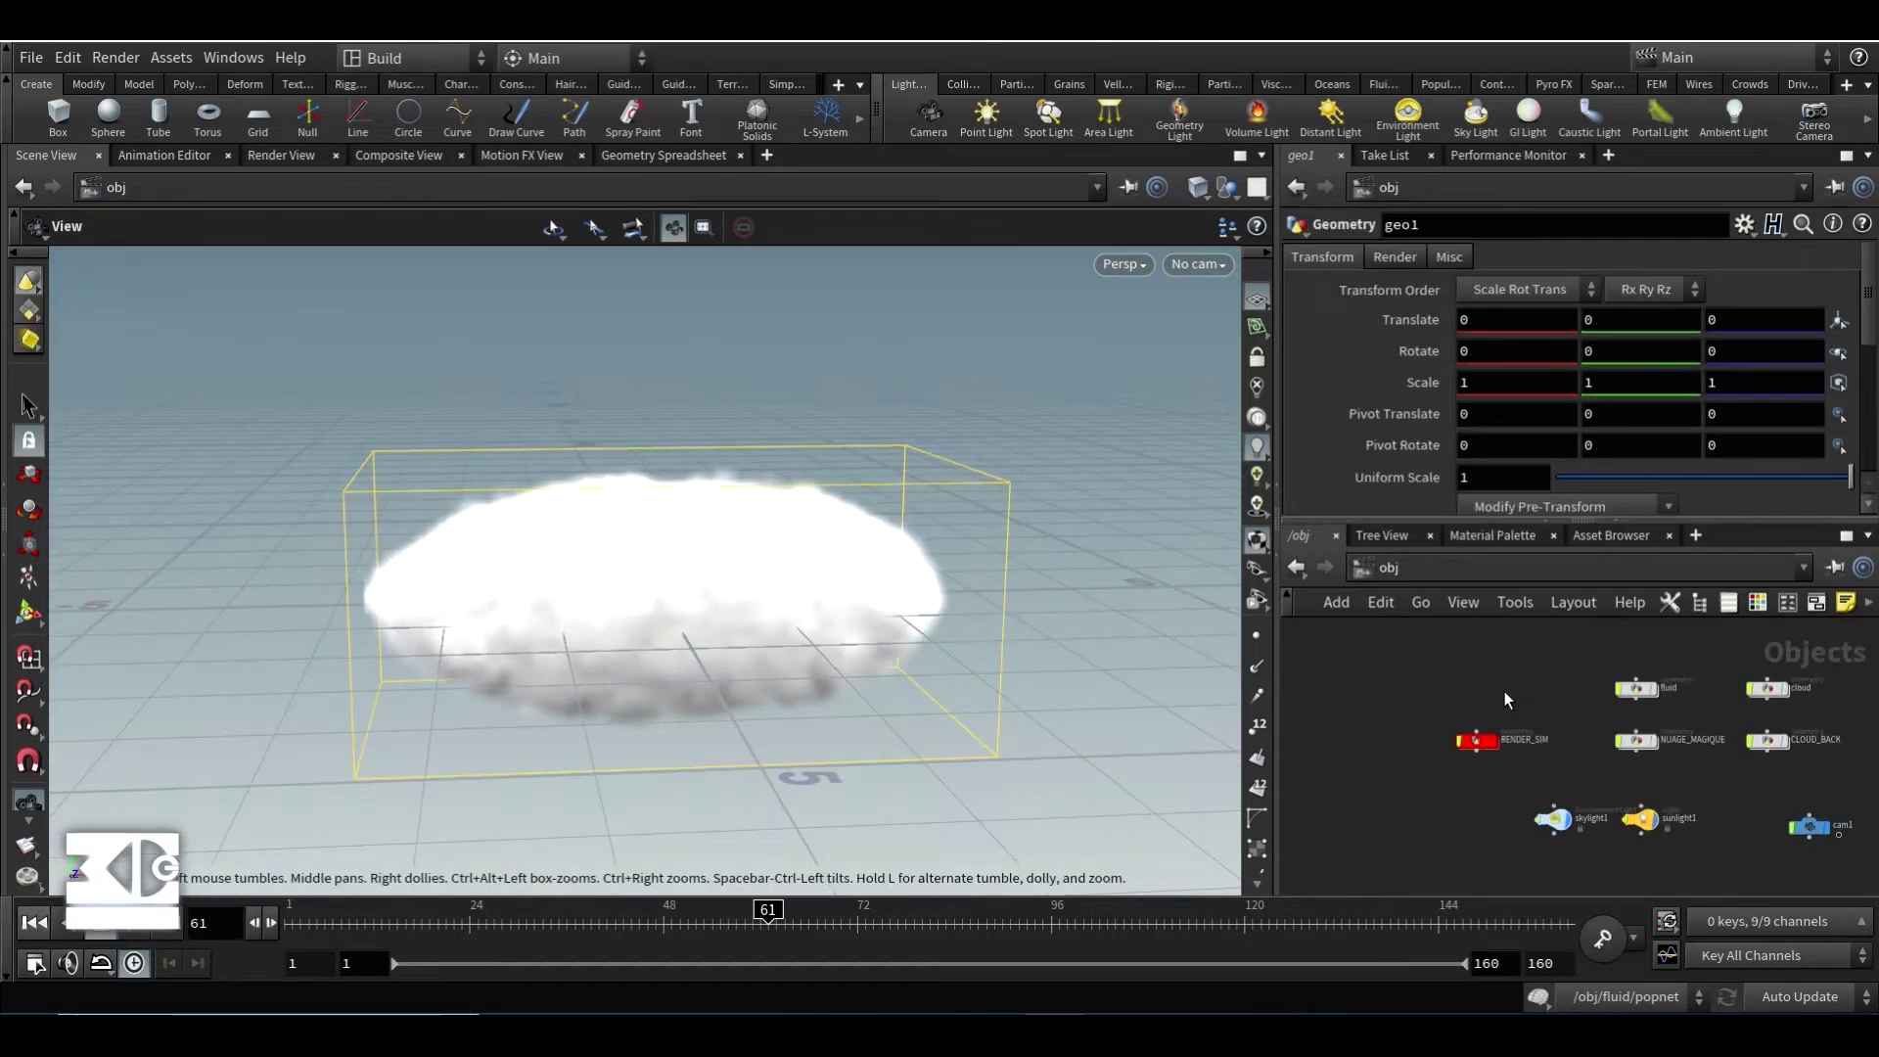
middle_click_drag(1505, 691, 1228, 691)
scroll(1687, 705, "up", 1)
left_click(1682, 693)
scroll(1689, 734, "down", 2)
scroll(1689, 767, "up", 2)
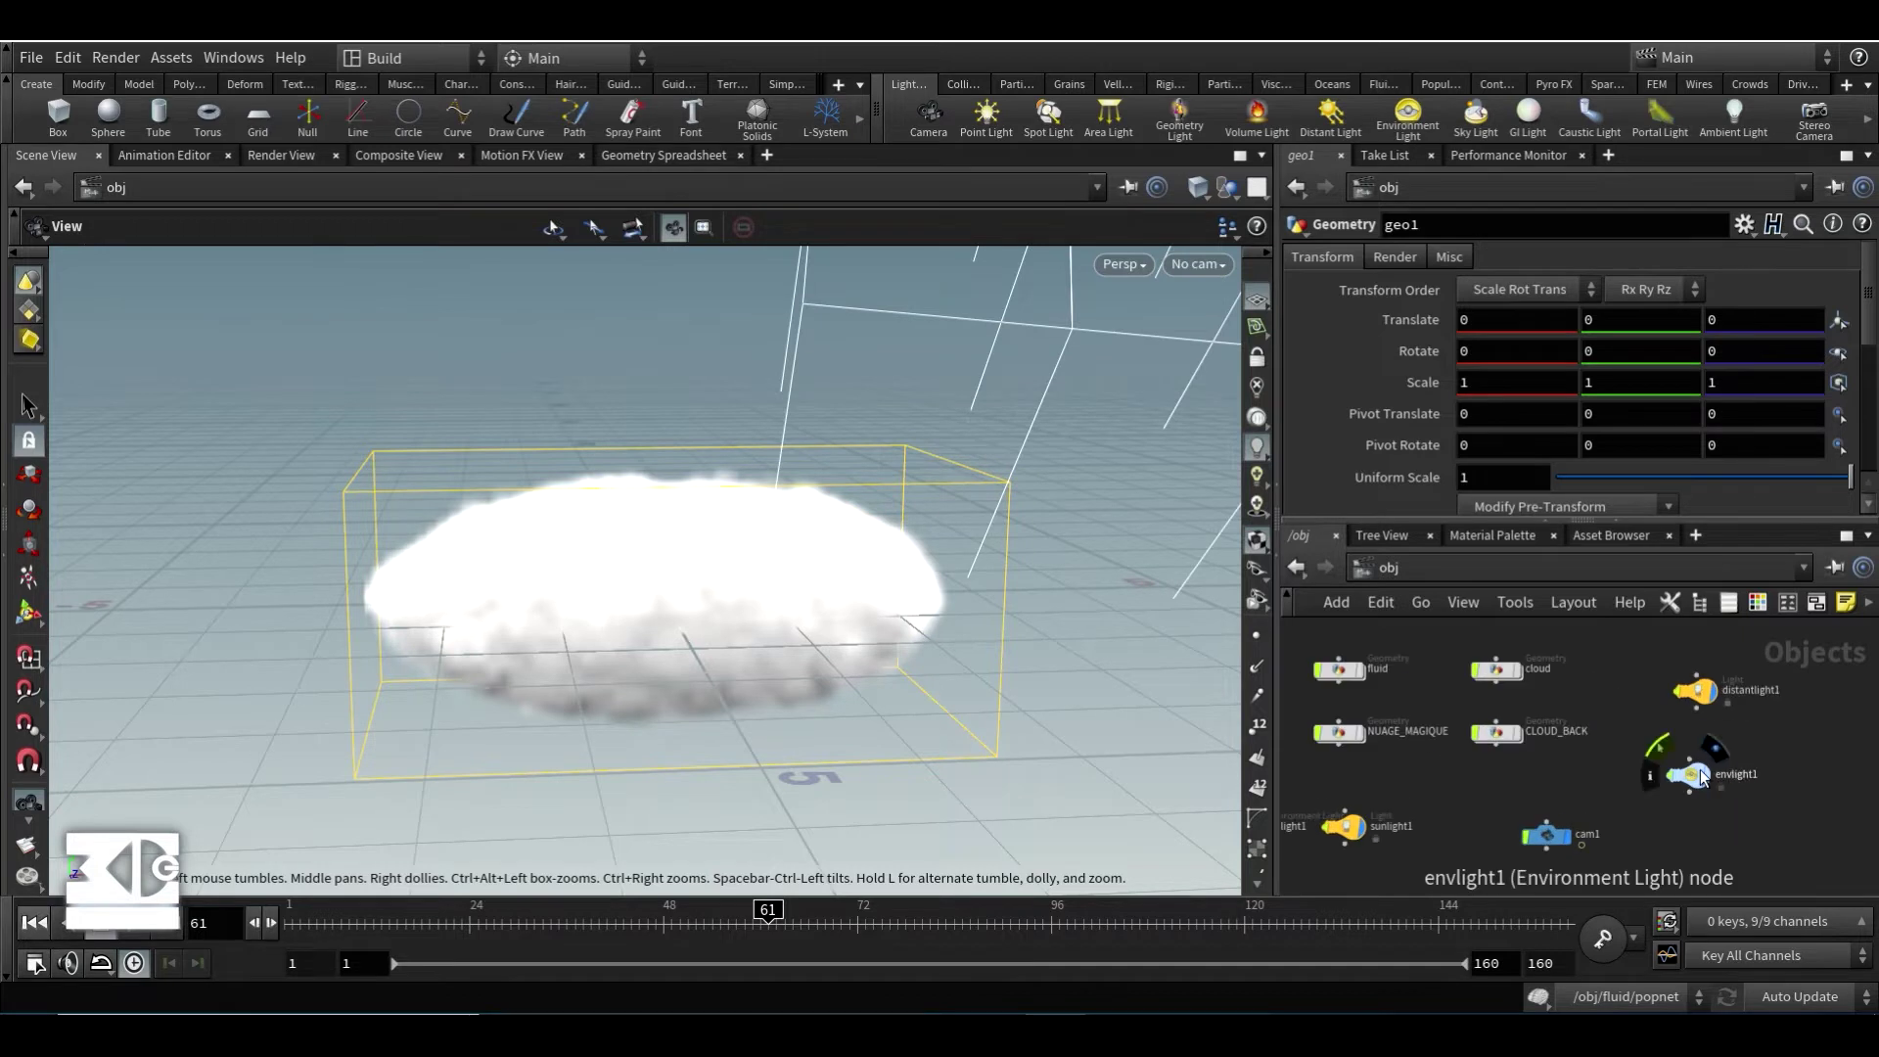
left_click(1700, 770)
key("l")
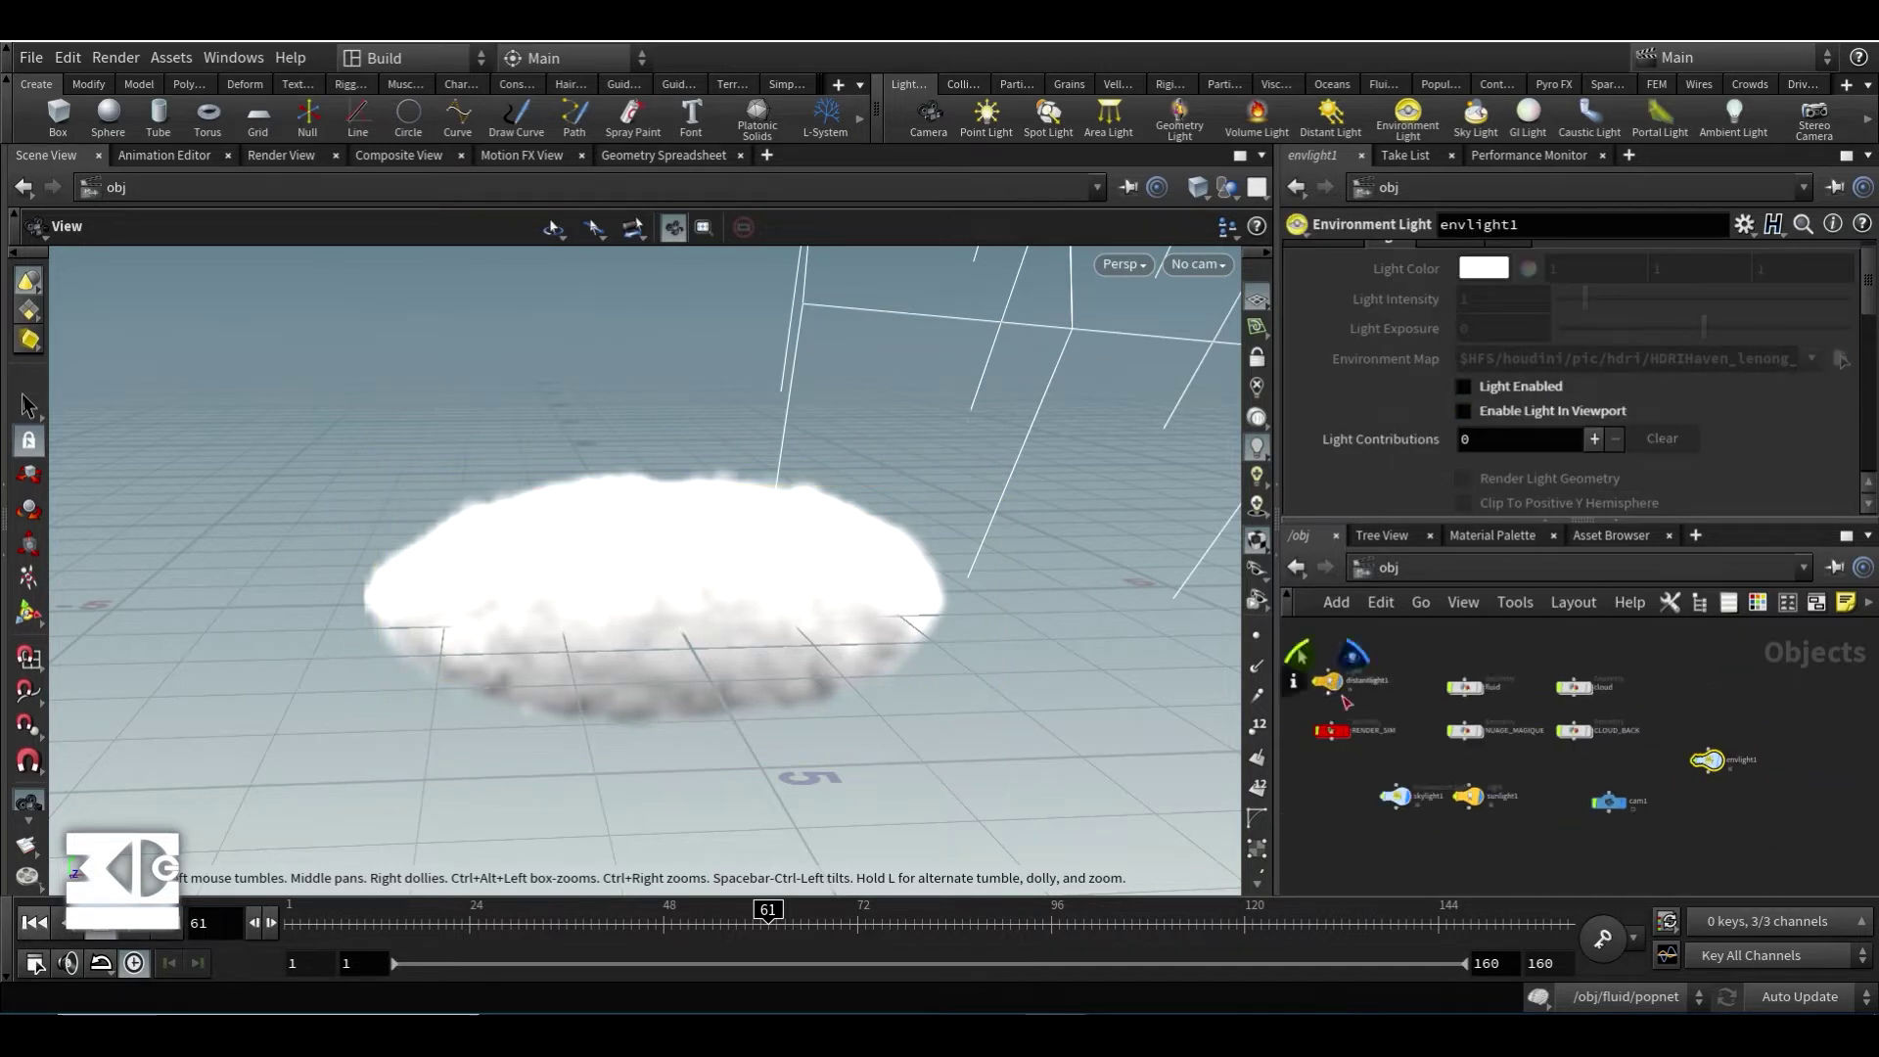
key("Delete")
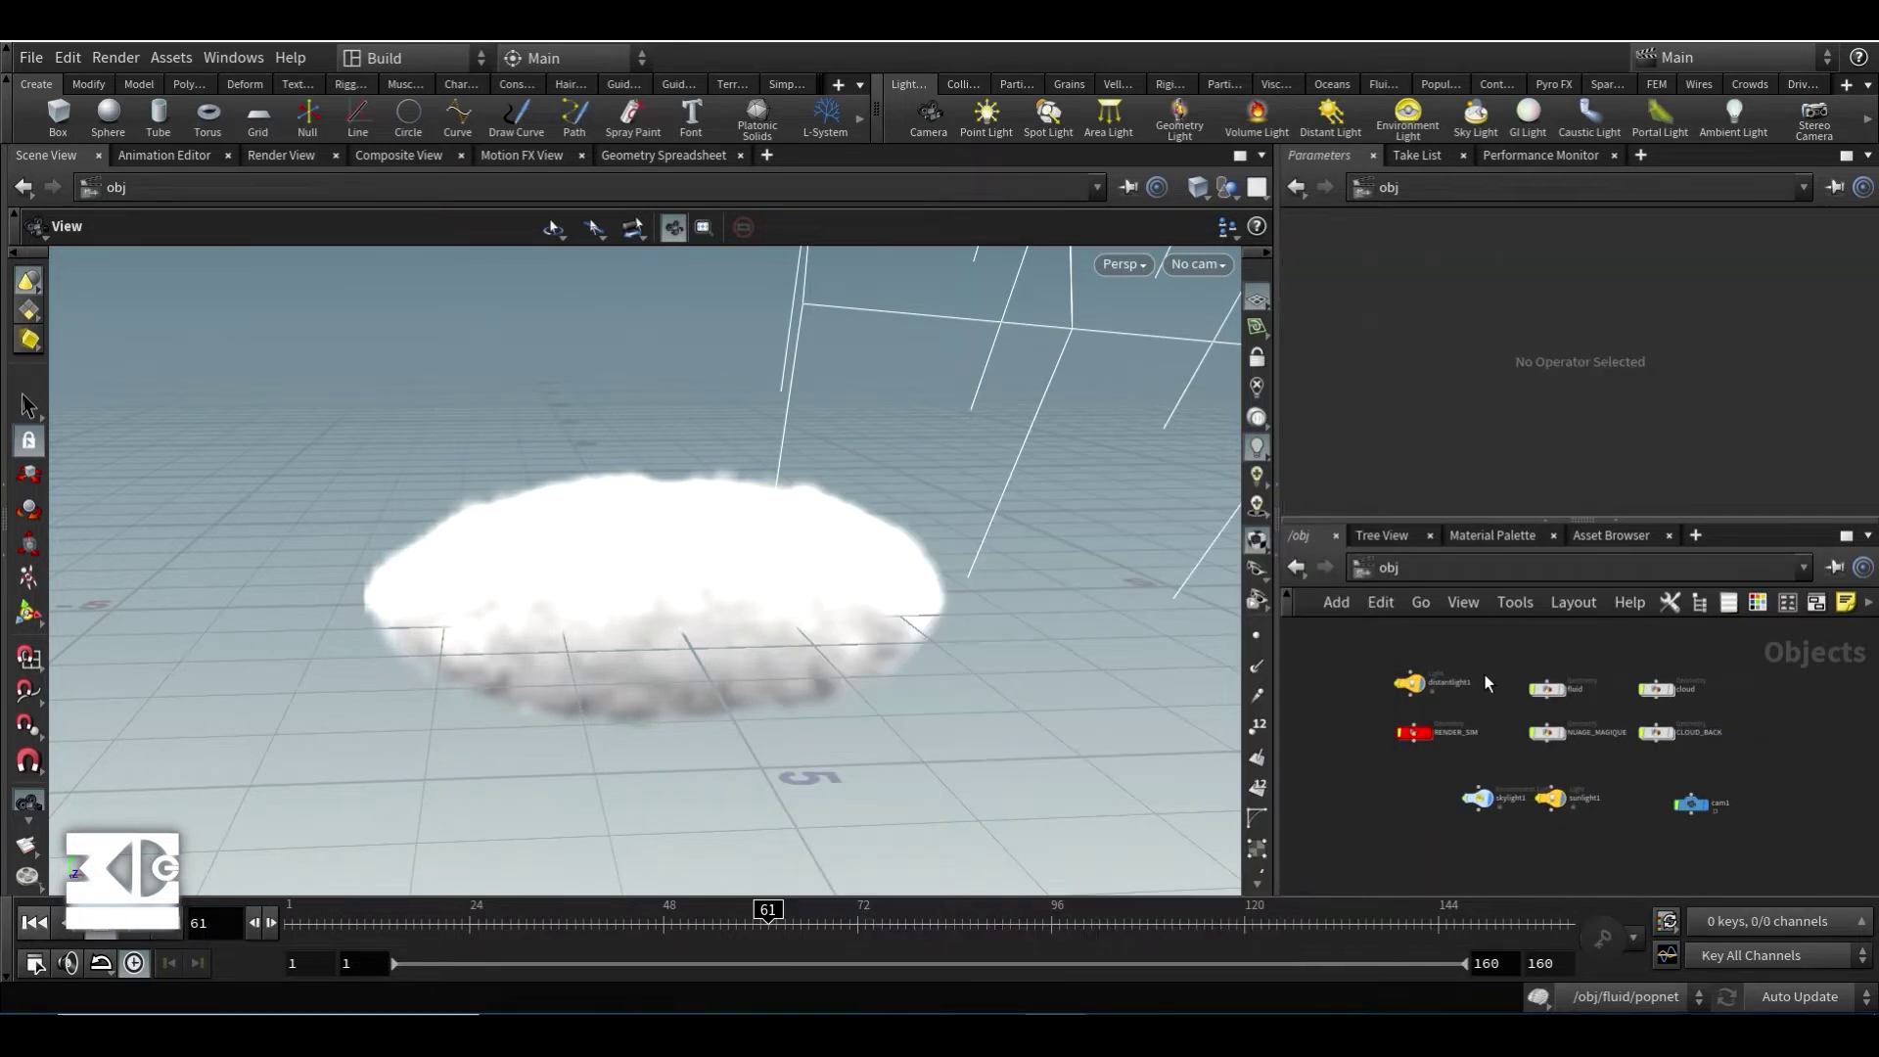
- Change the viewport background color scheme to dark in the display options
scroll(1437, 685, "up", 4)
scroll(655, 466, "down", 1)
key("d")
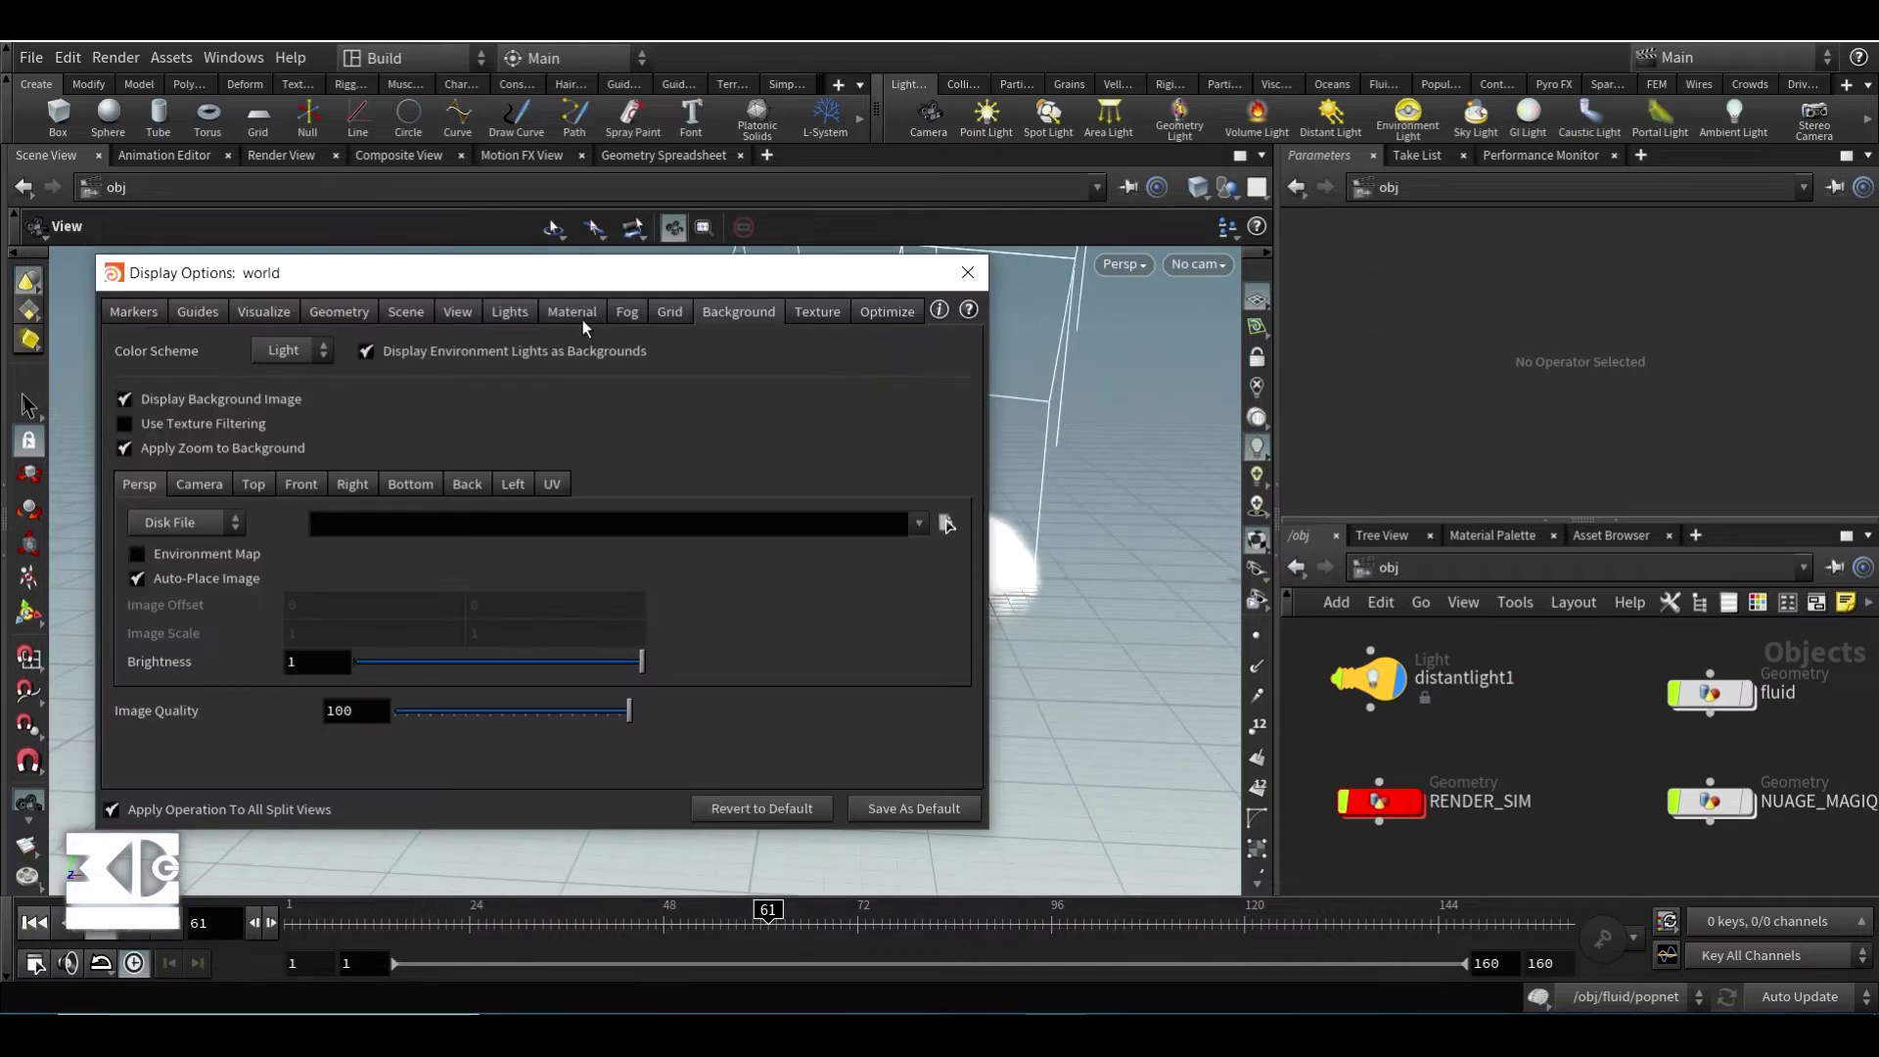
left_click(290, 351)
left_click(272, 399)
left_click(967, 272)
left_click_drag(1057, 438, 931, 466)
middle_click_drag(931, 466, 241, 344)
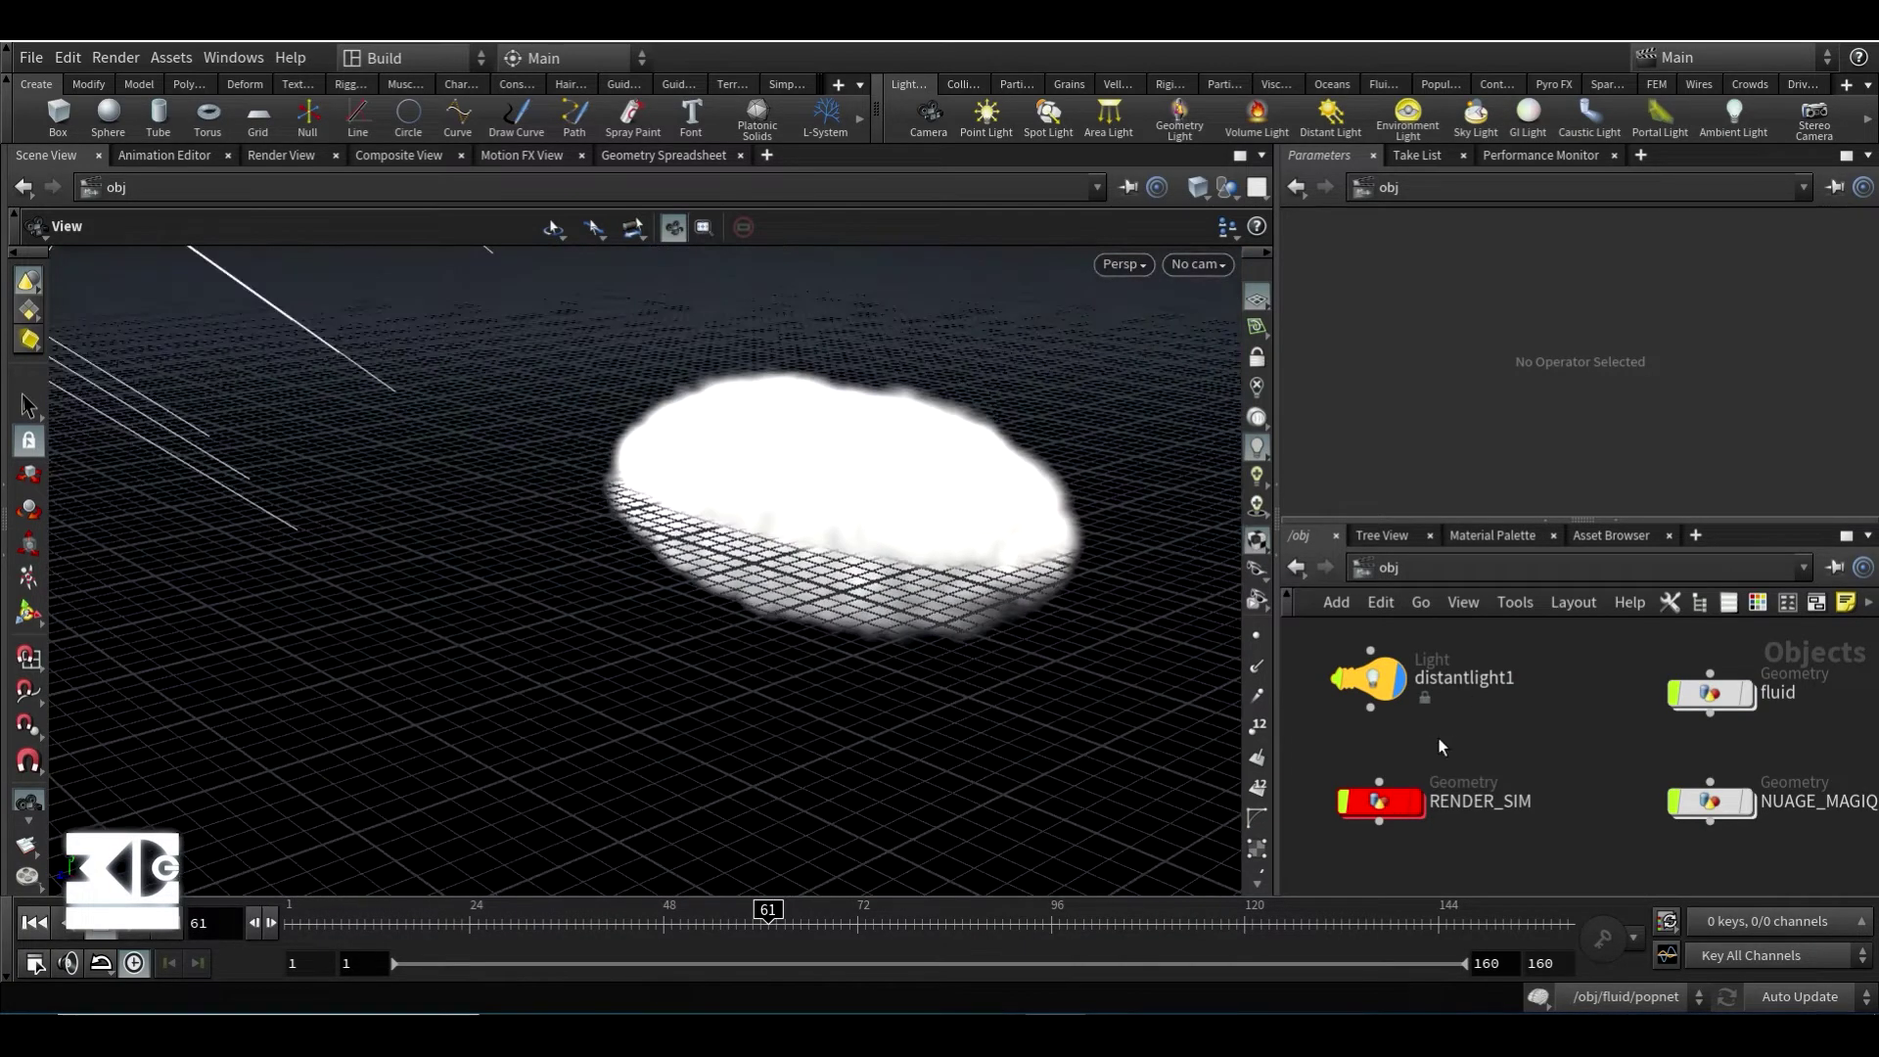
- Rotate the distant light to change the direction in which it illuminates the cloud
scroll(1439, 746, "down", 4)
left_click_drag(491, 369, 672, 522)
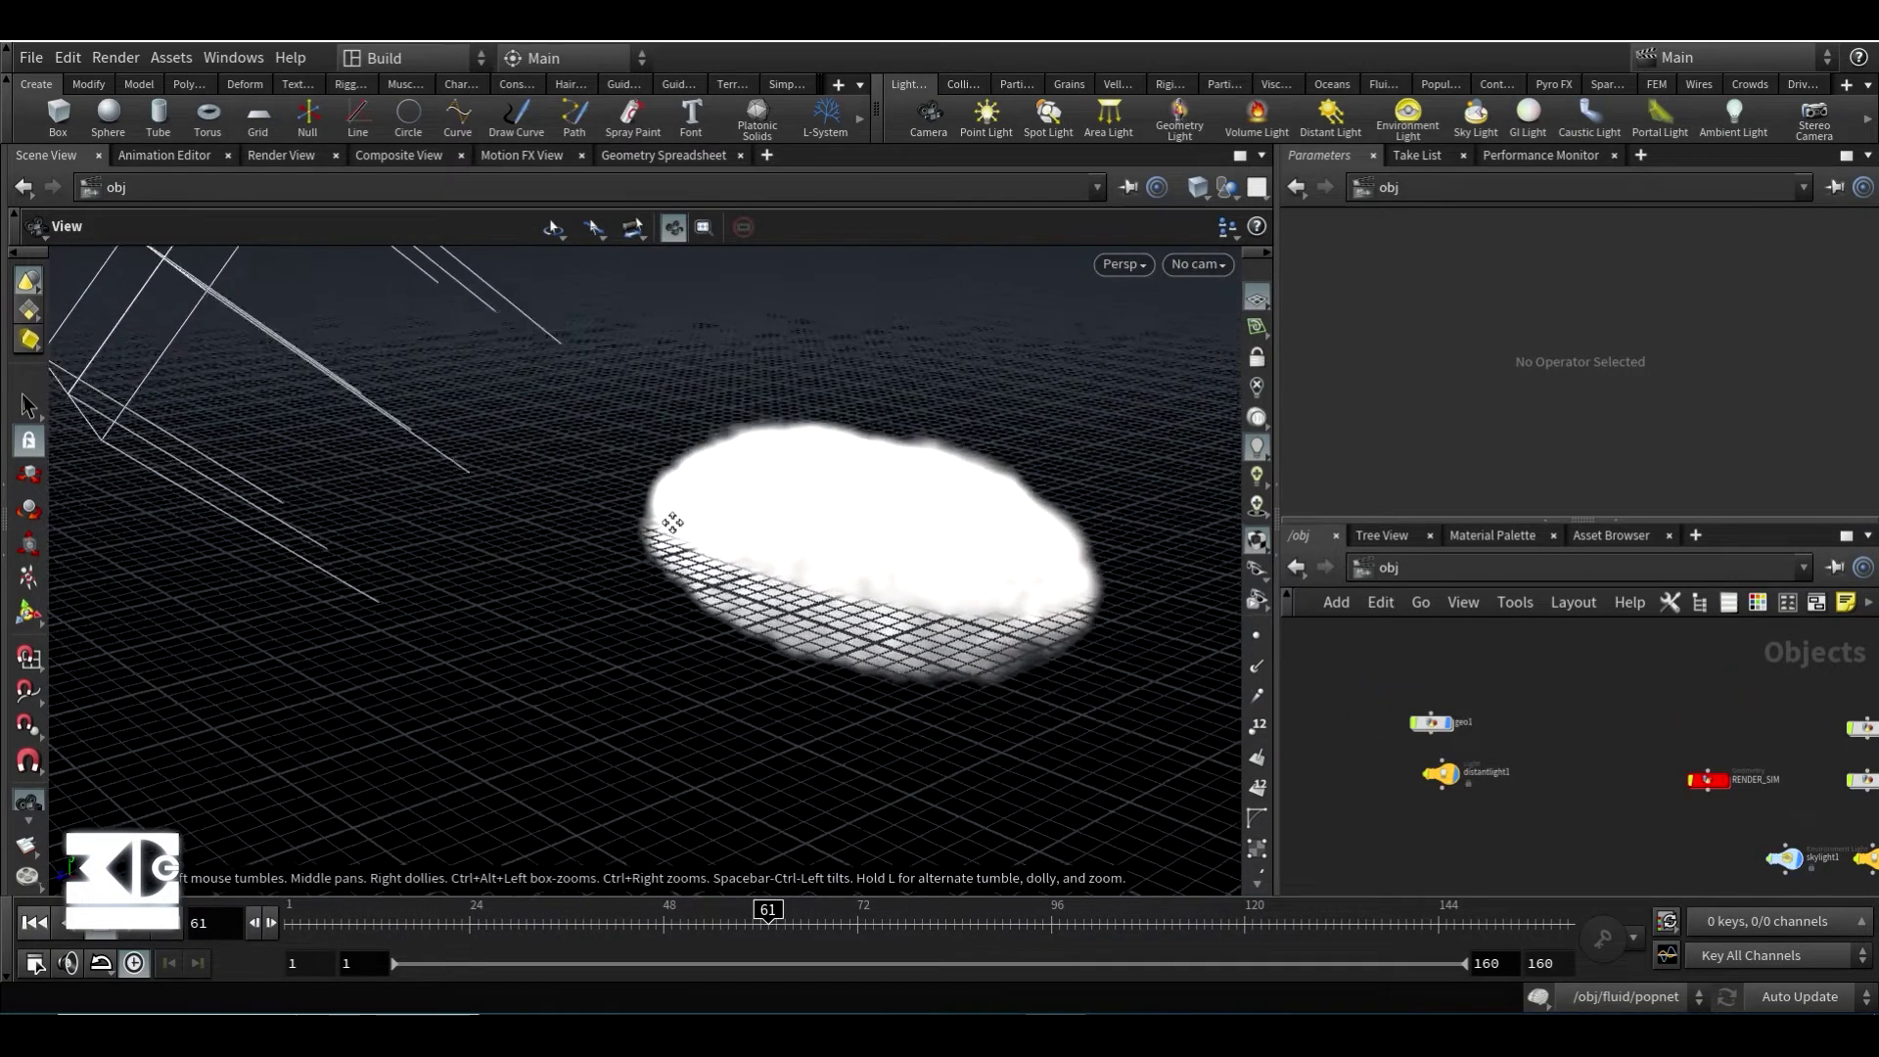
middle_click_drag(673, 521, 692, 560)
left_click(1438, 772)
key("r")
left_click_drag(325, 313, 377, 312)
left_click_drag(634, 370, 656, 371, "alt")
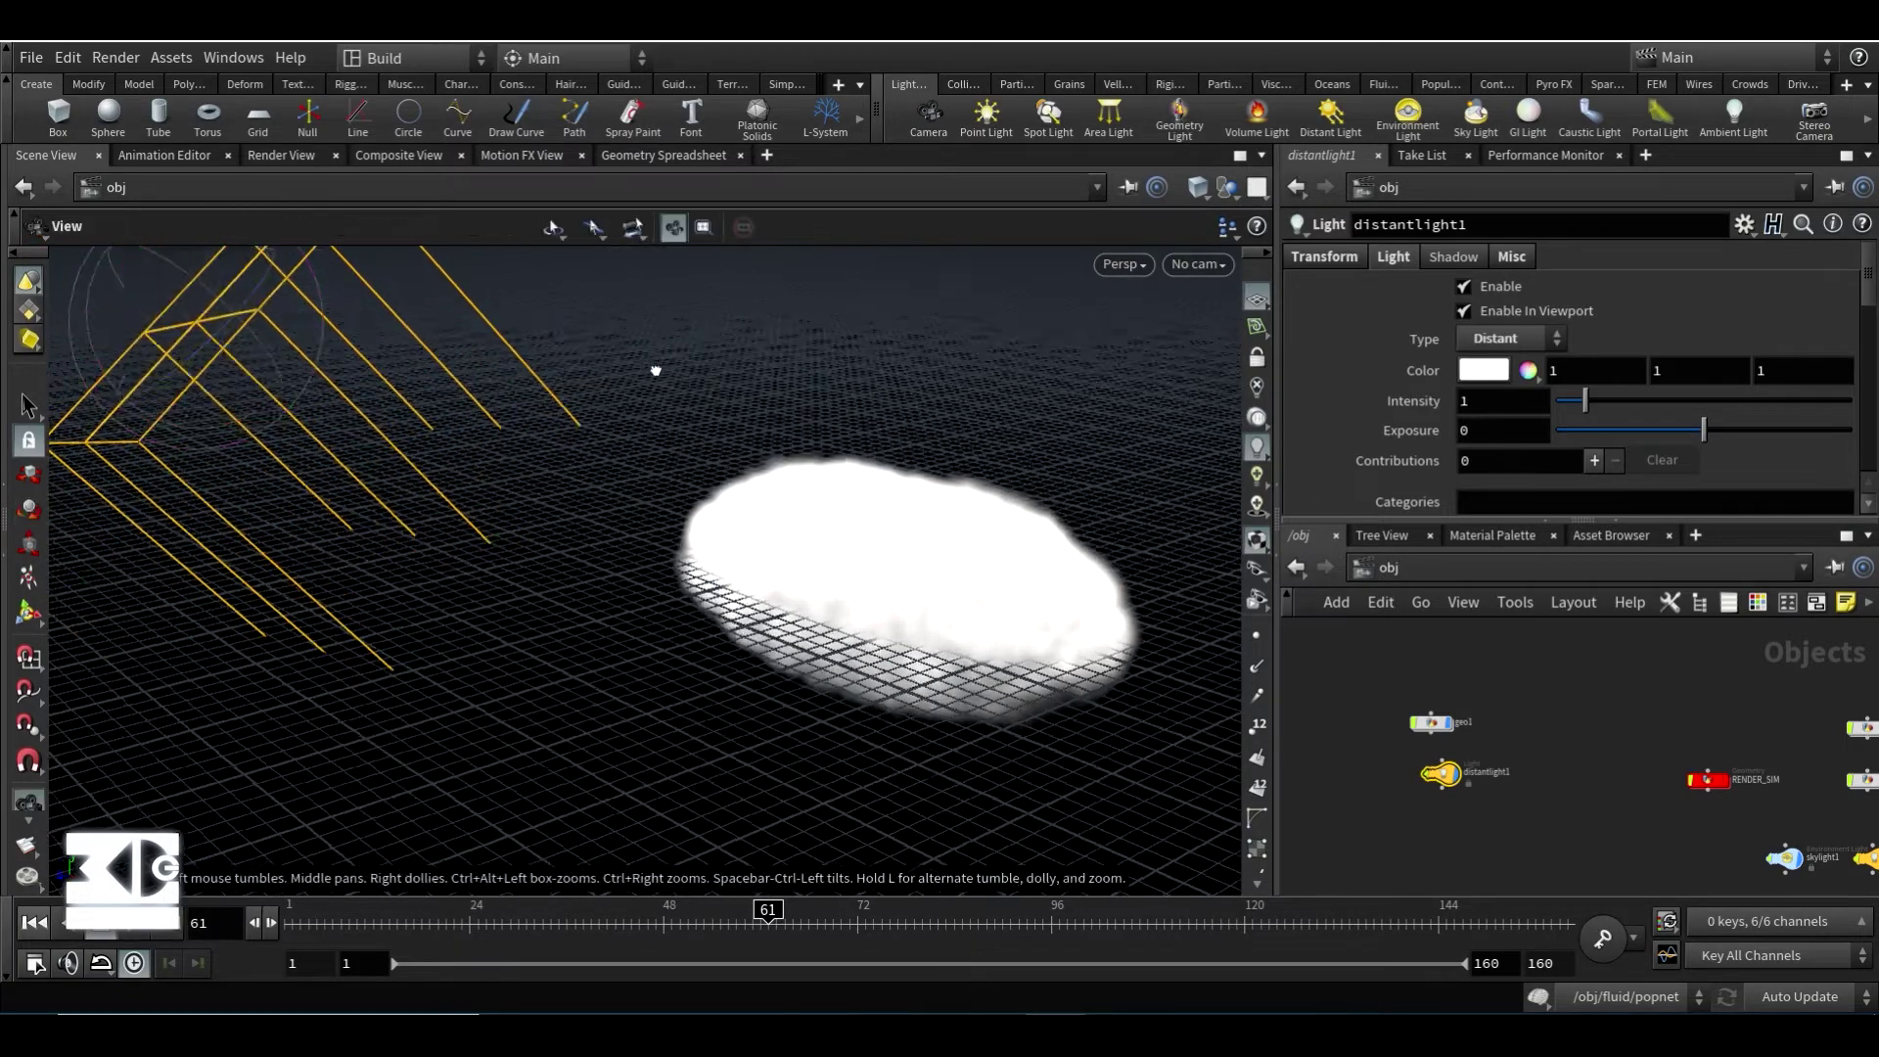
- Set the distant light's intensity to 0.3 and check the cloud's shading from several angles
scroll(656, 371, "up", 3)
key("r")
left_click_drag(1582, 407, 1565, 402)
middle_click_drag(834, 439, 520, 352, "alt")
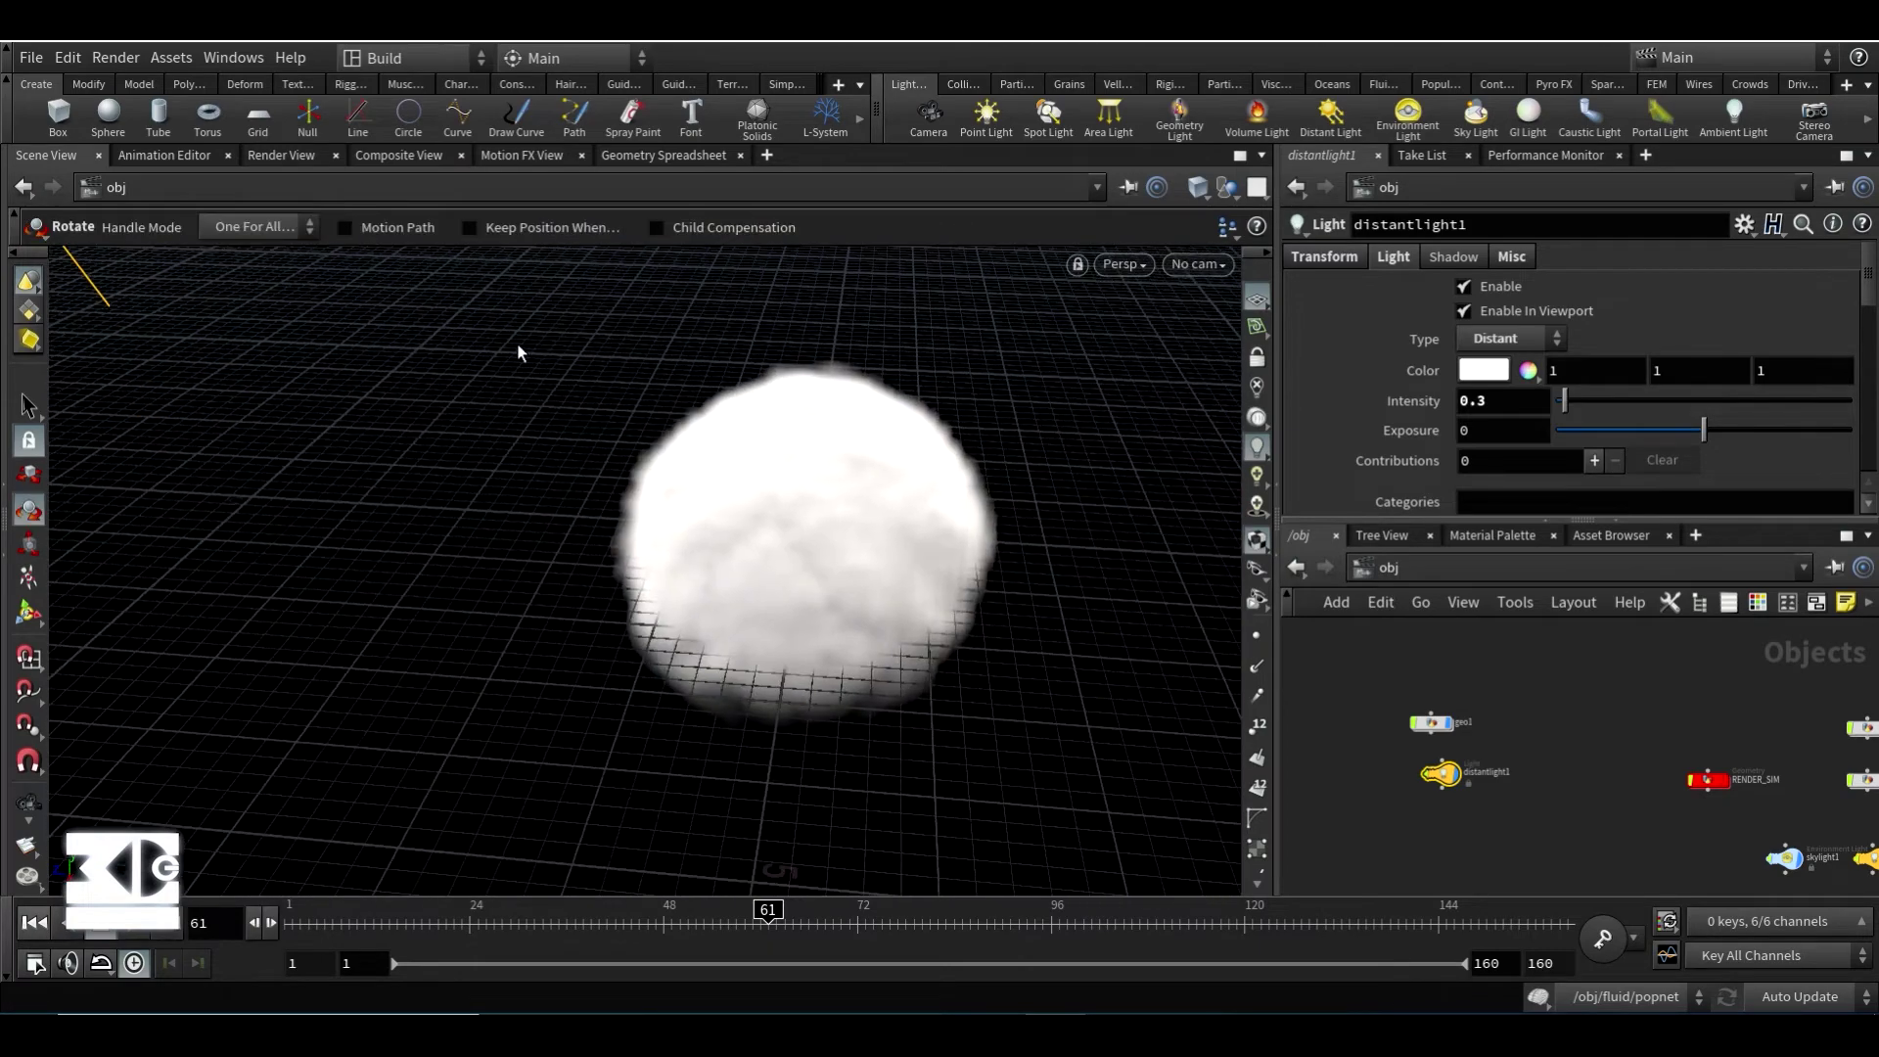
left_click_drag(520, 353, 906, 577, "alt")
scroll(1382, 719, "up", 2)
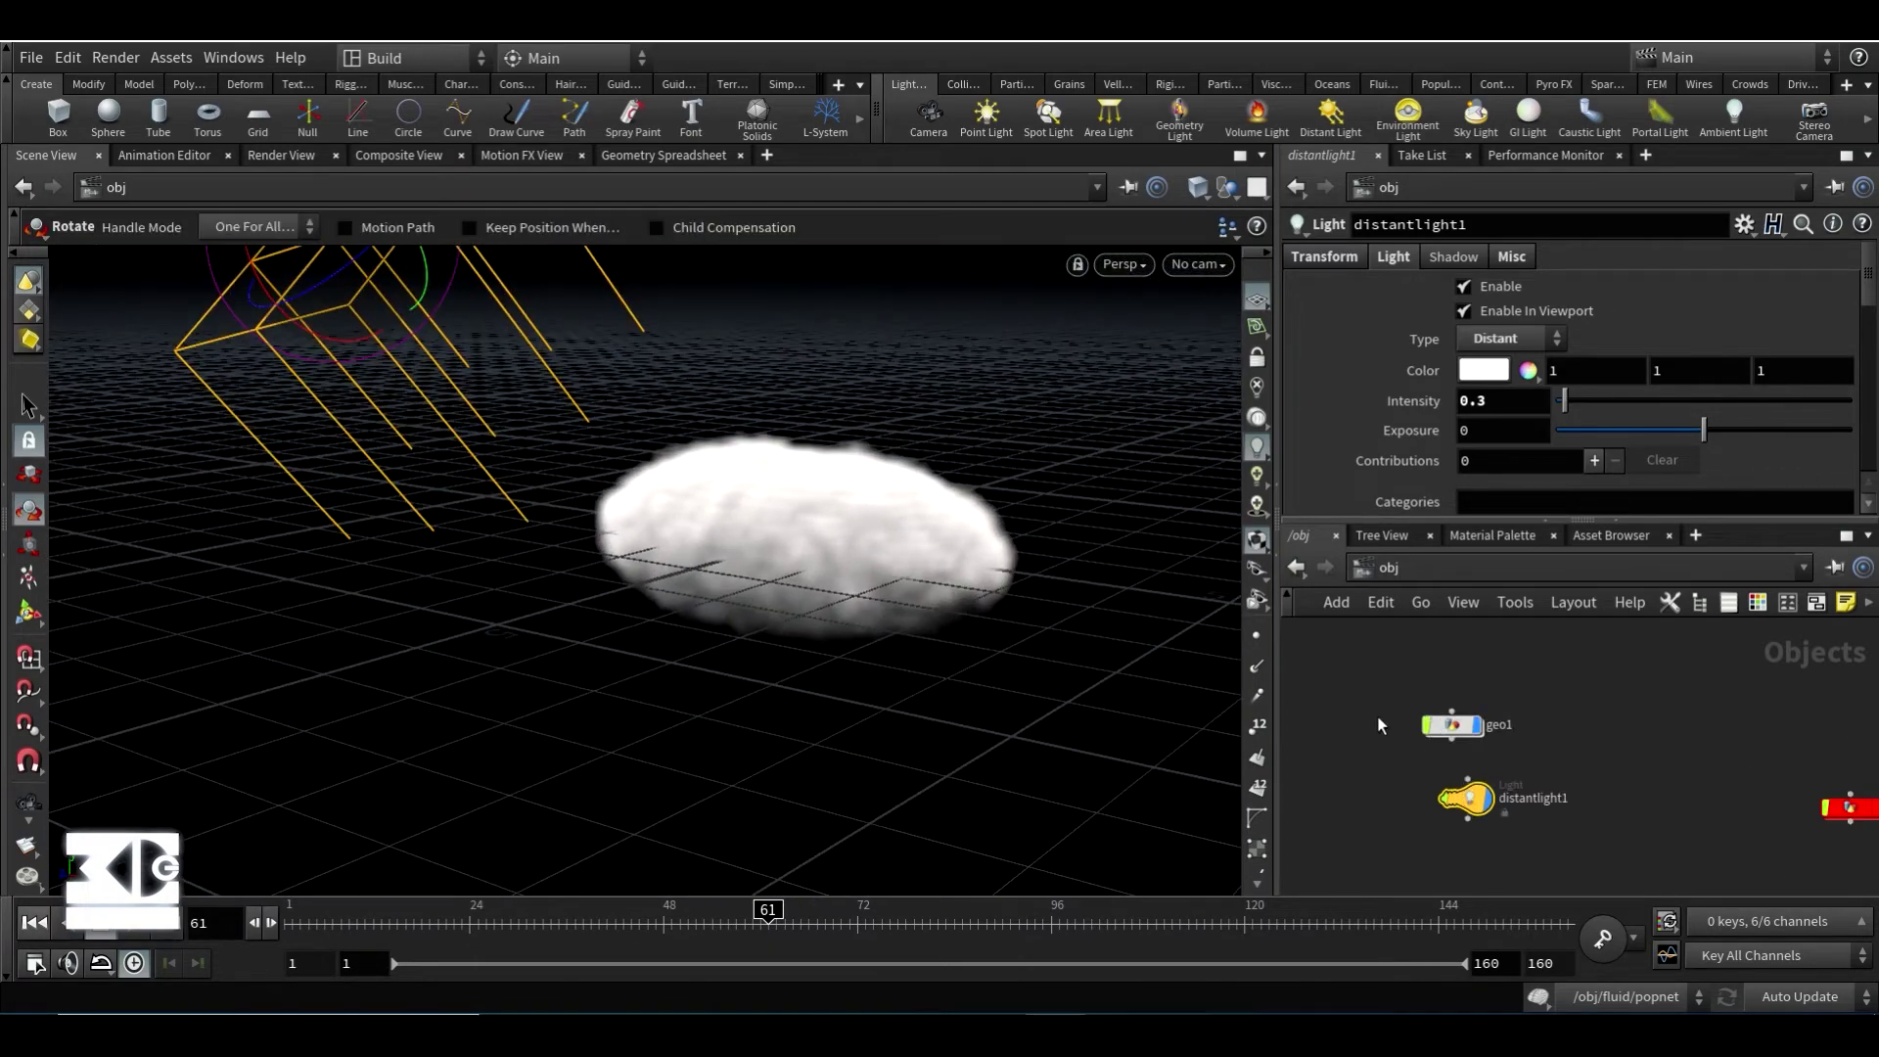
- Go inside geo1 and set the cloud noise amplitude to 0.5, checking the cloud's shape
double_click(1449, 726)
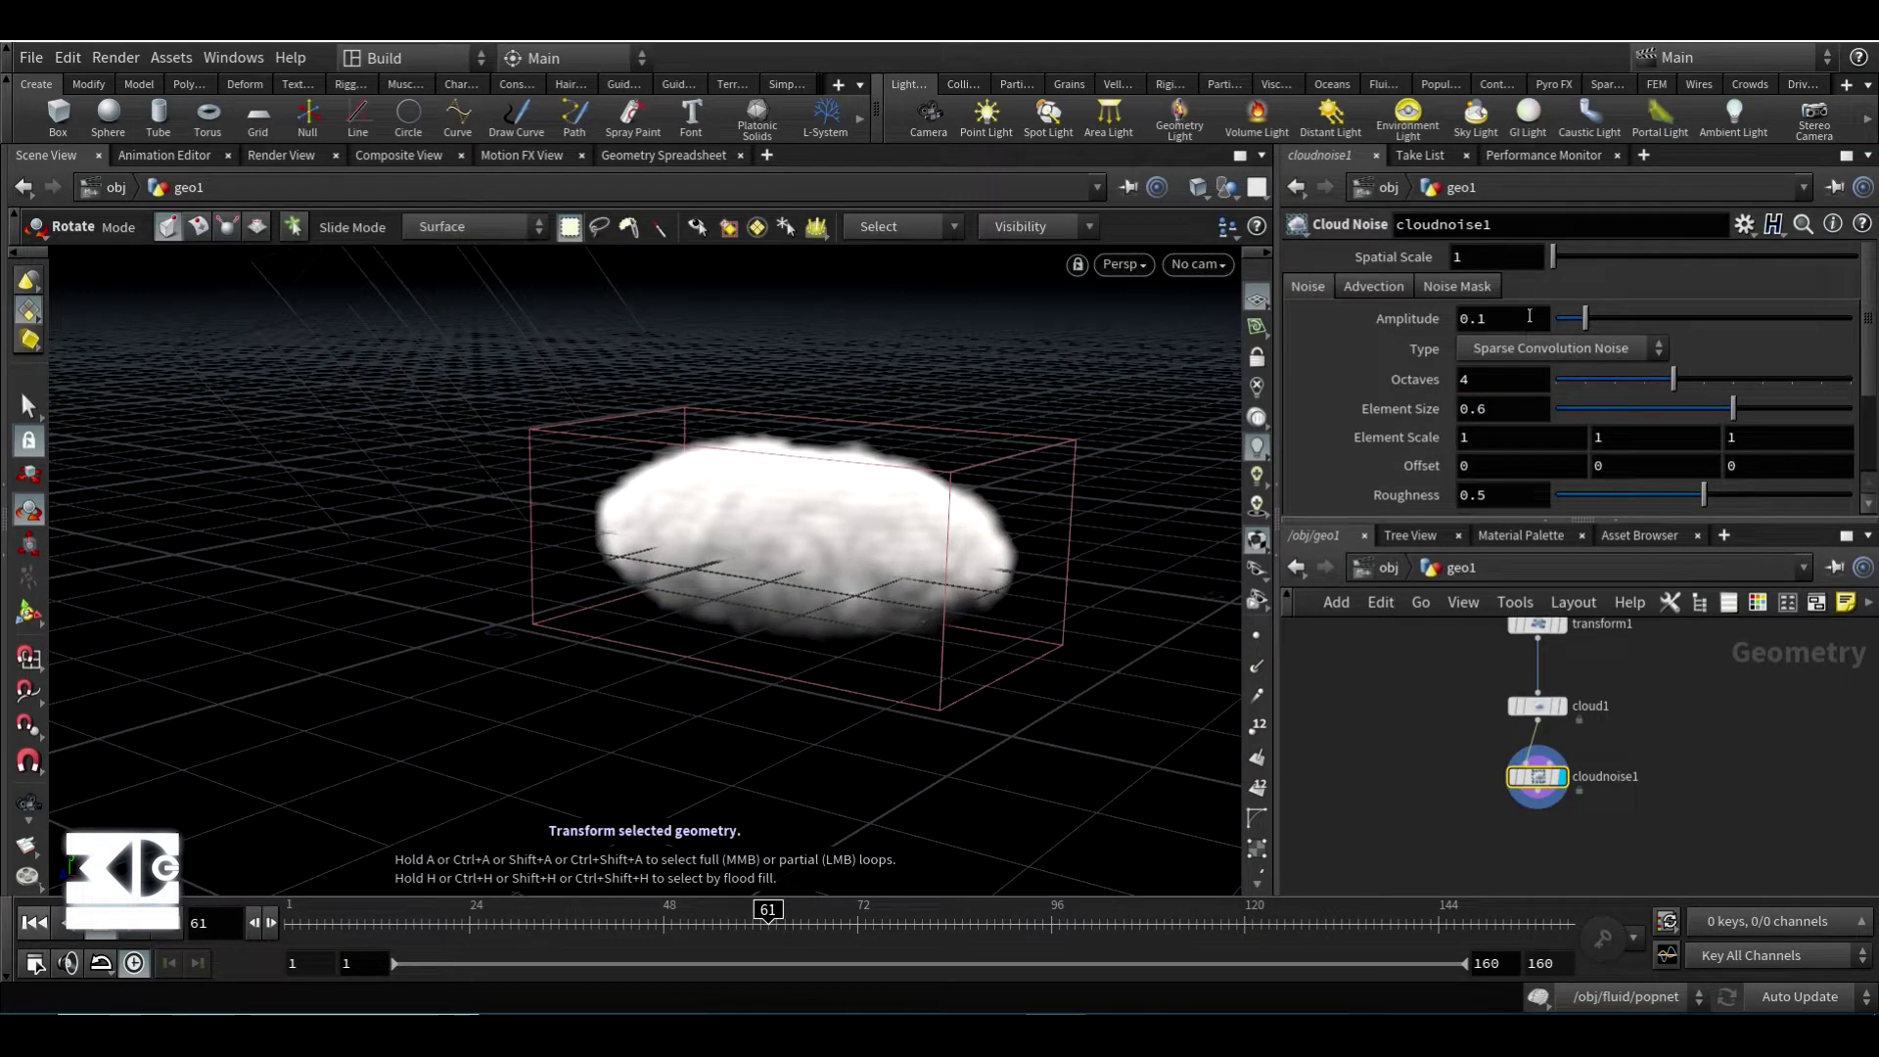
left_click_drag(1485, 318, 1384, 327)
type(".5")
key("Return")
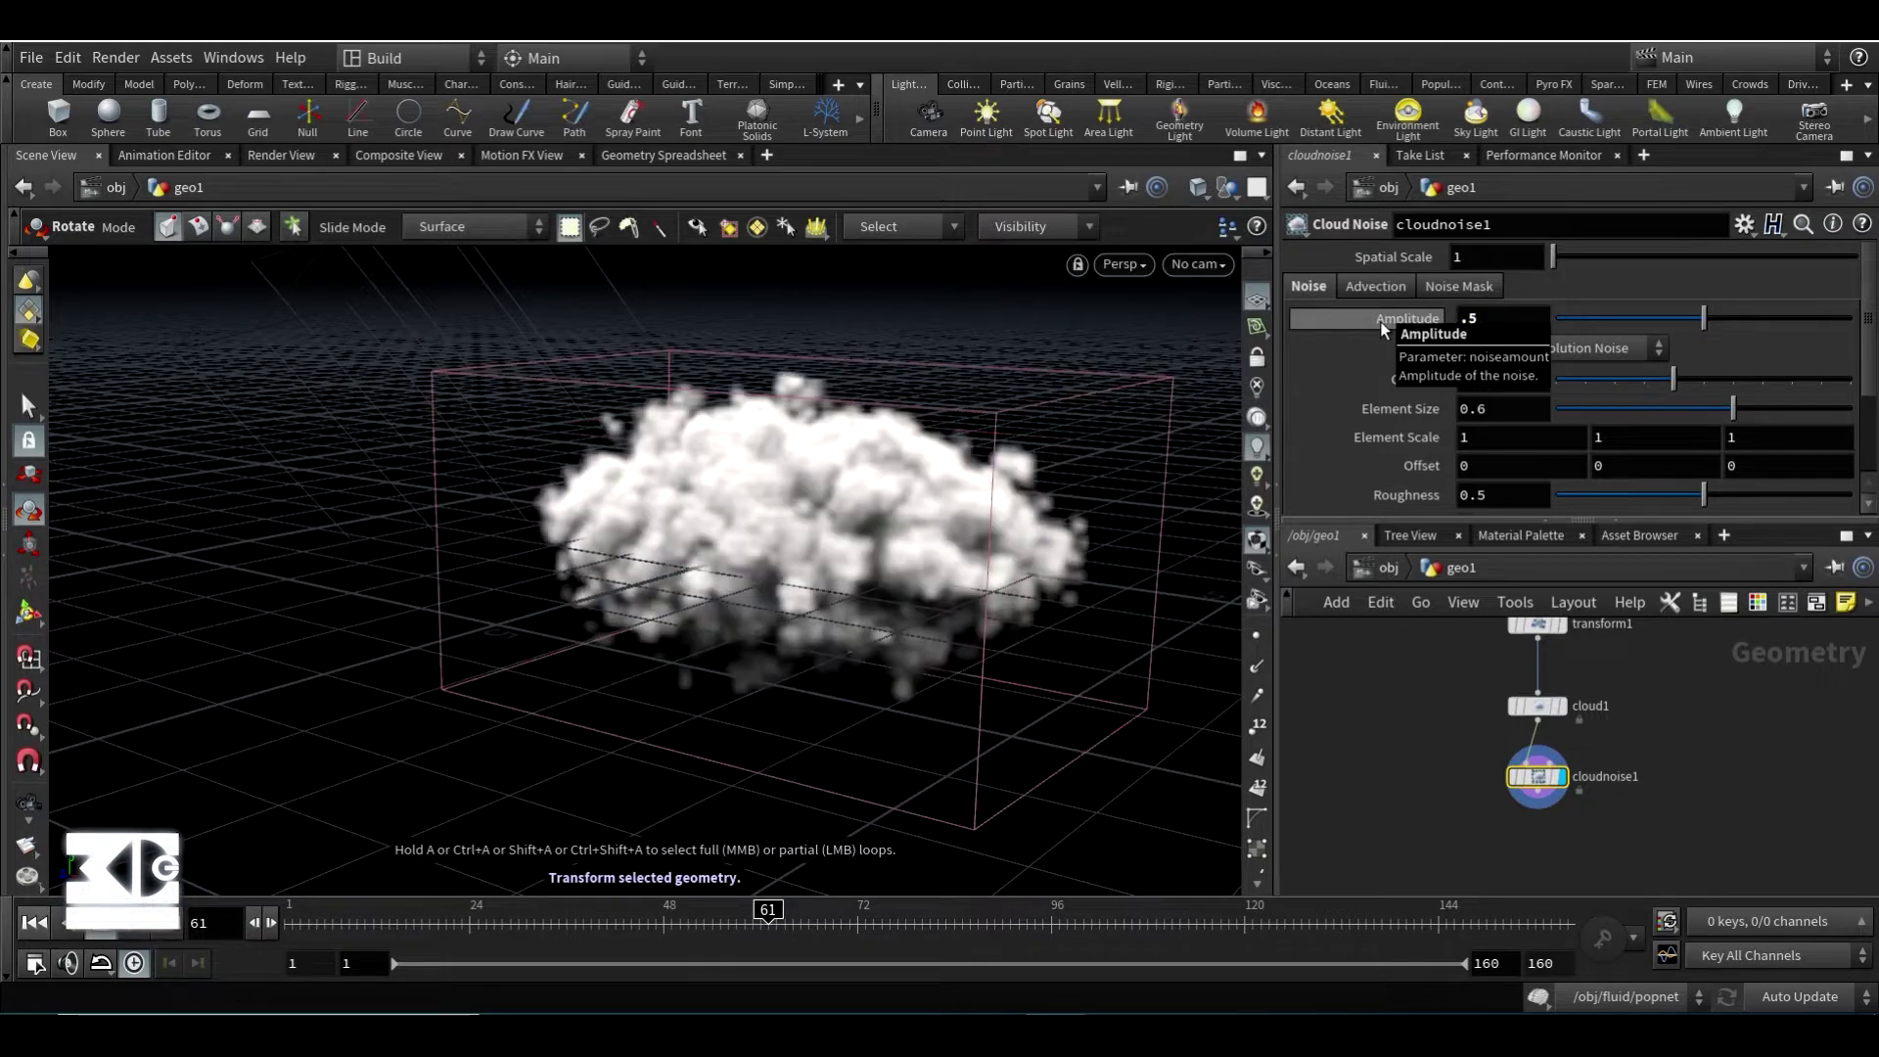
left_click_drag(683, 476, 1071, 587, "alt")
left_click_drag(764, 553, 680, 556, "alt")
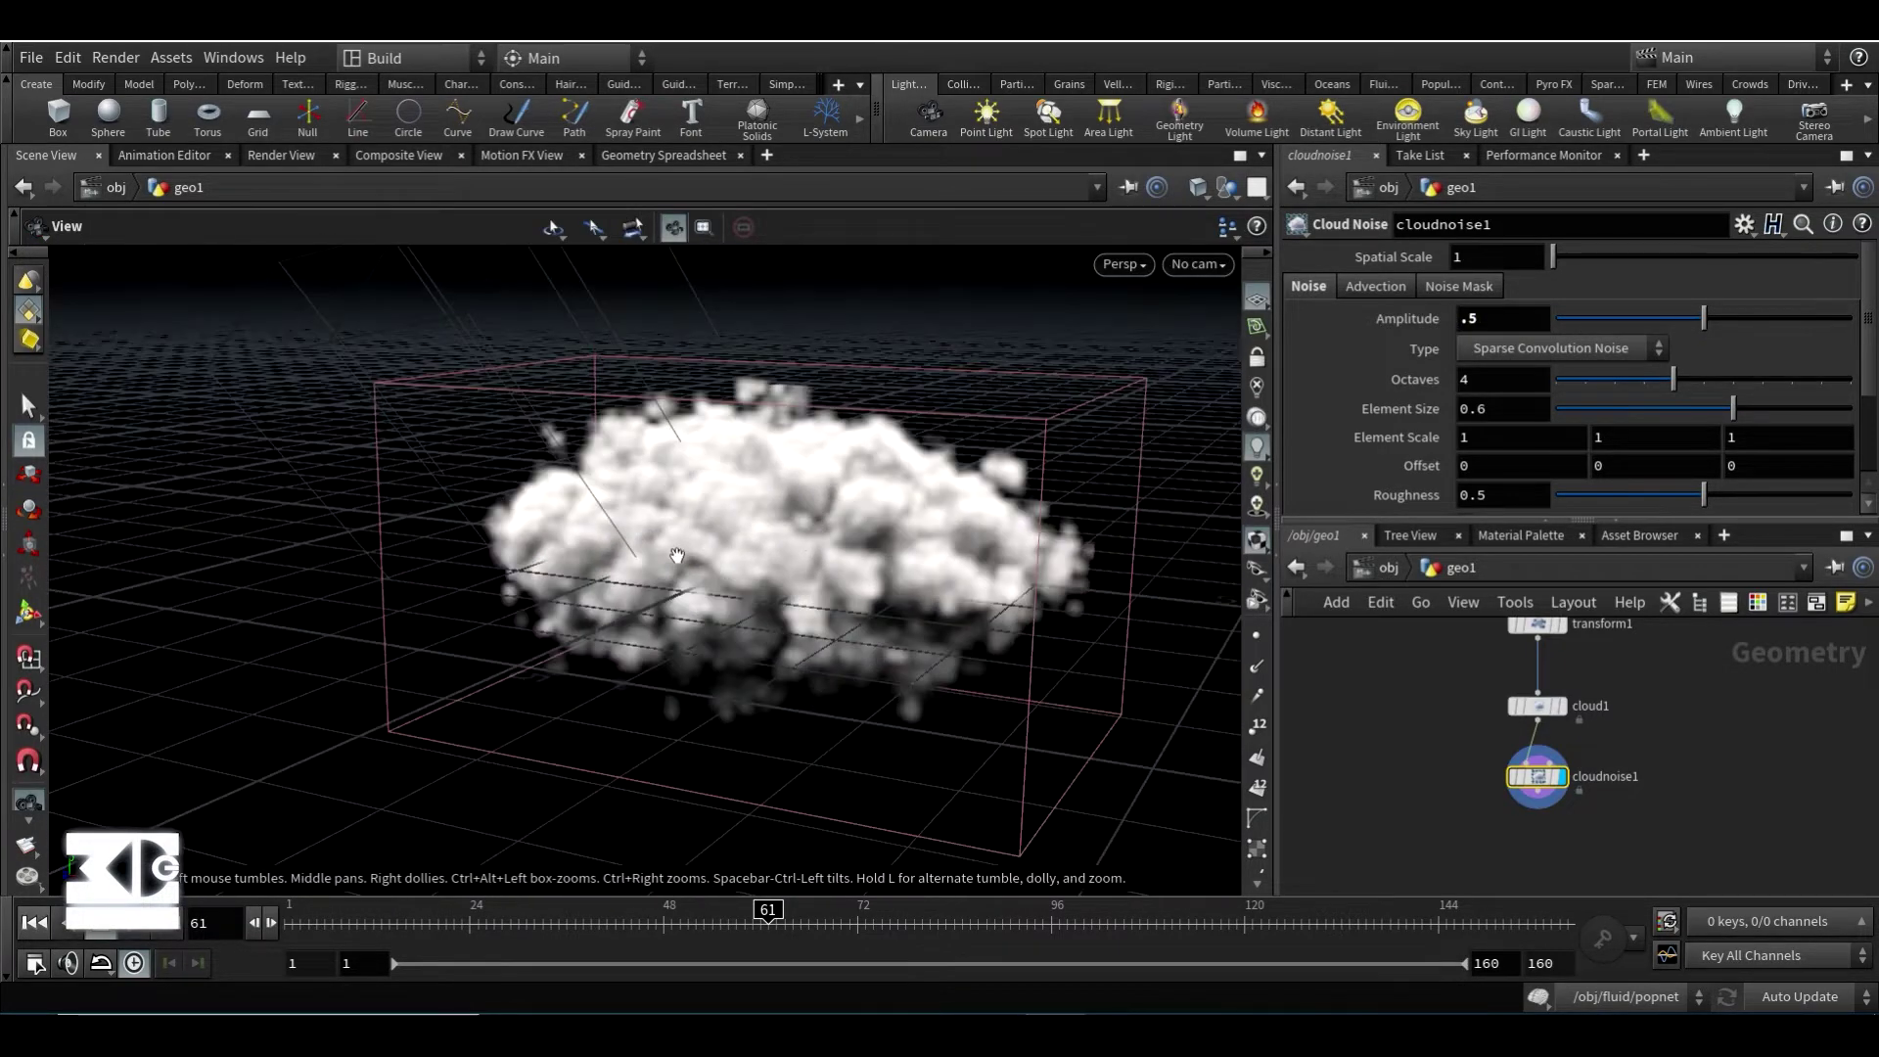
- Set the cloud noise octaves to 5 and reduce the amplitude to 0.3 after trying 0.4
key("Return")
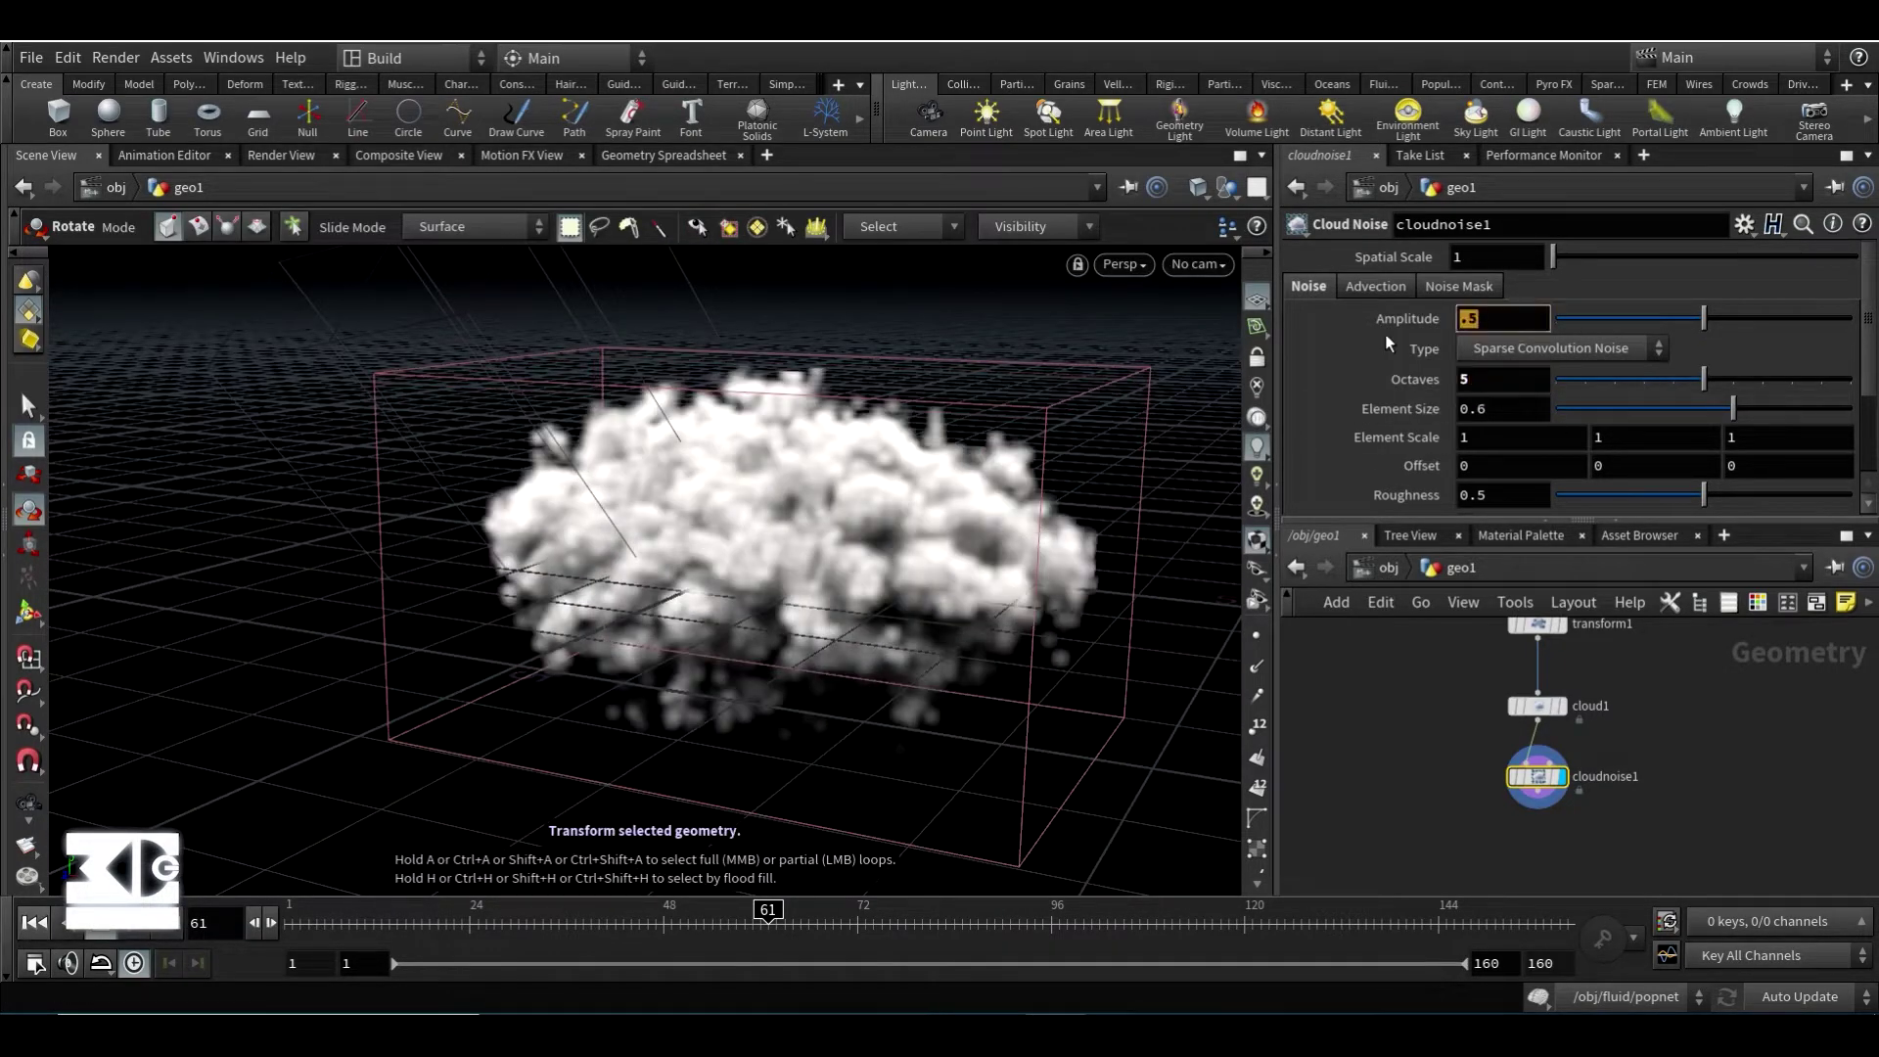
type(".4")
key("Return")
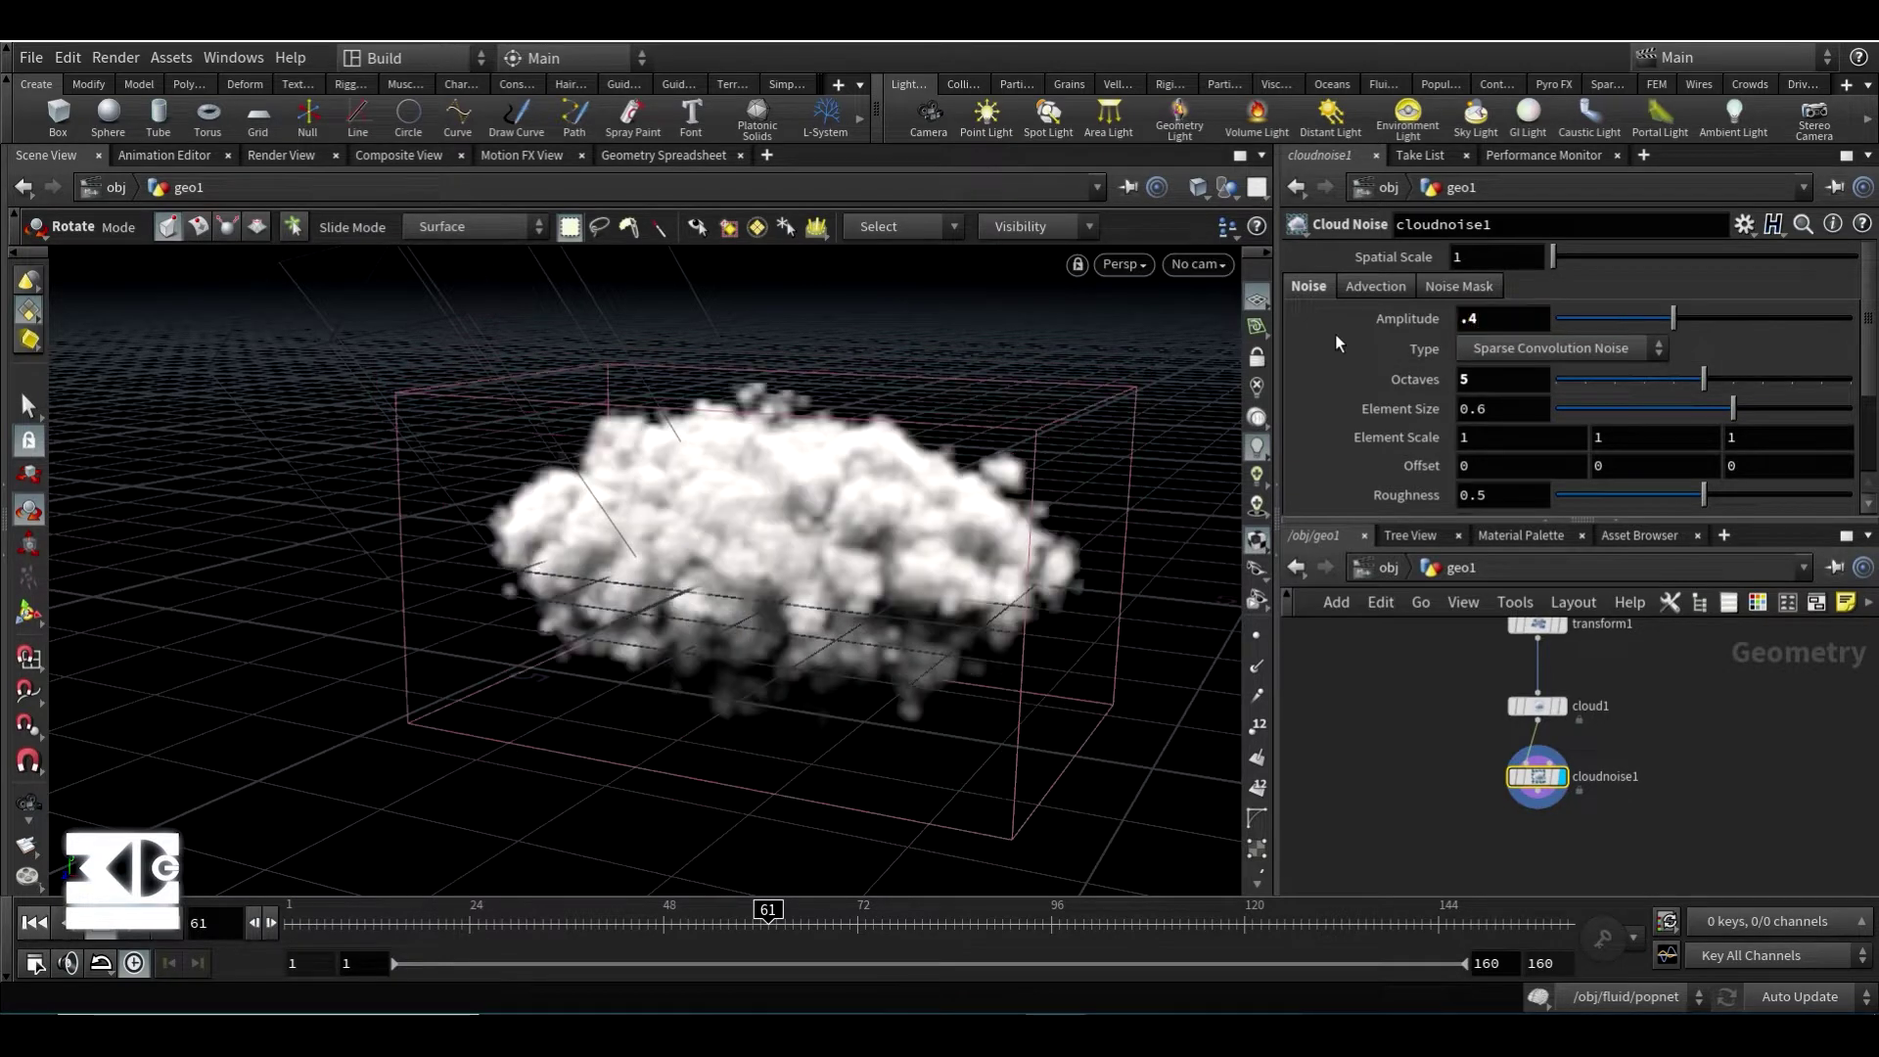
left_click_drag(1498, 318, 1255, 323)
type(".3")
key("Return")
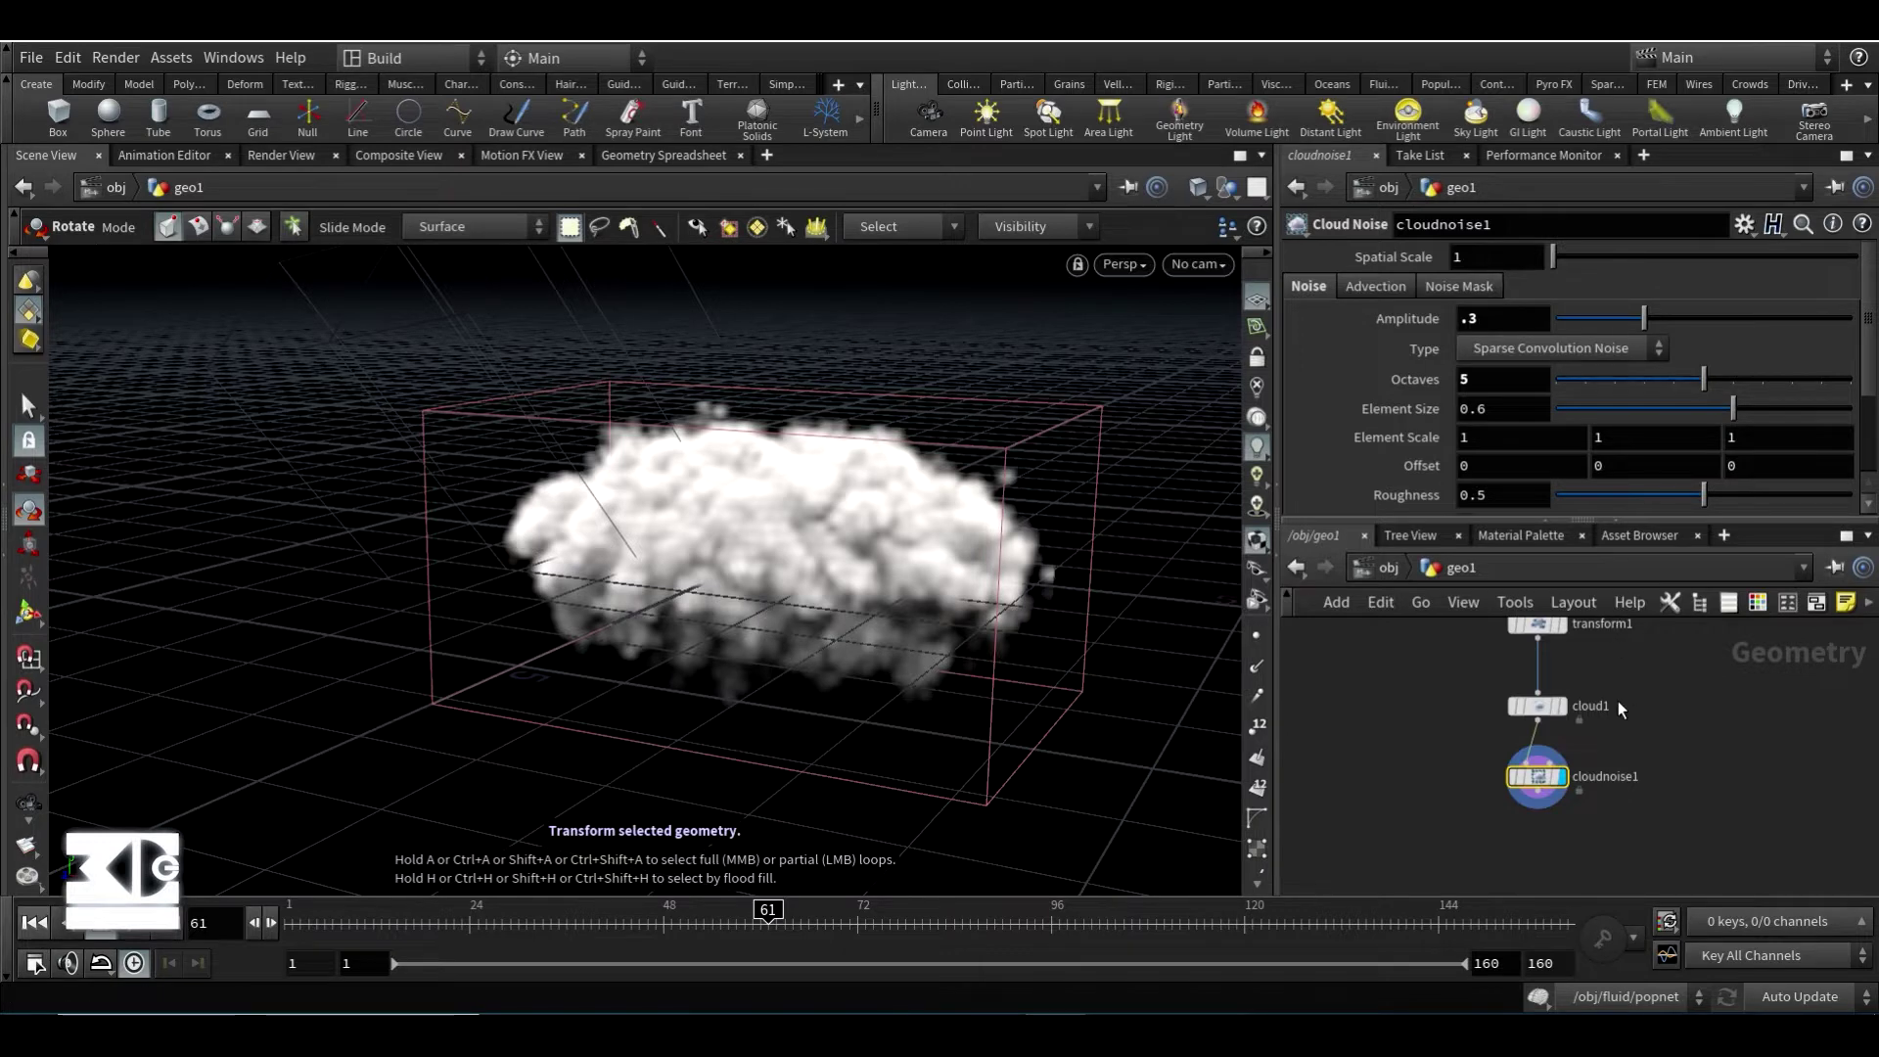
- Enable Advect Noise on cloudnoise1, adjust its amplitude, and set element size to 0.465, roughness to 0.661 and pulse length to 0.222
scroll(1605, 421, "down", 3)
scroll(1370, 313, "up", 3)
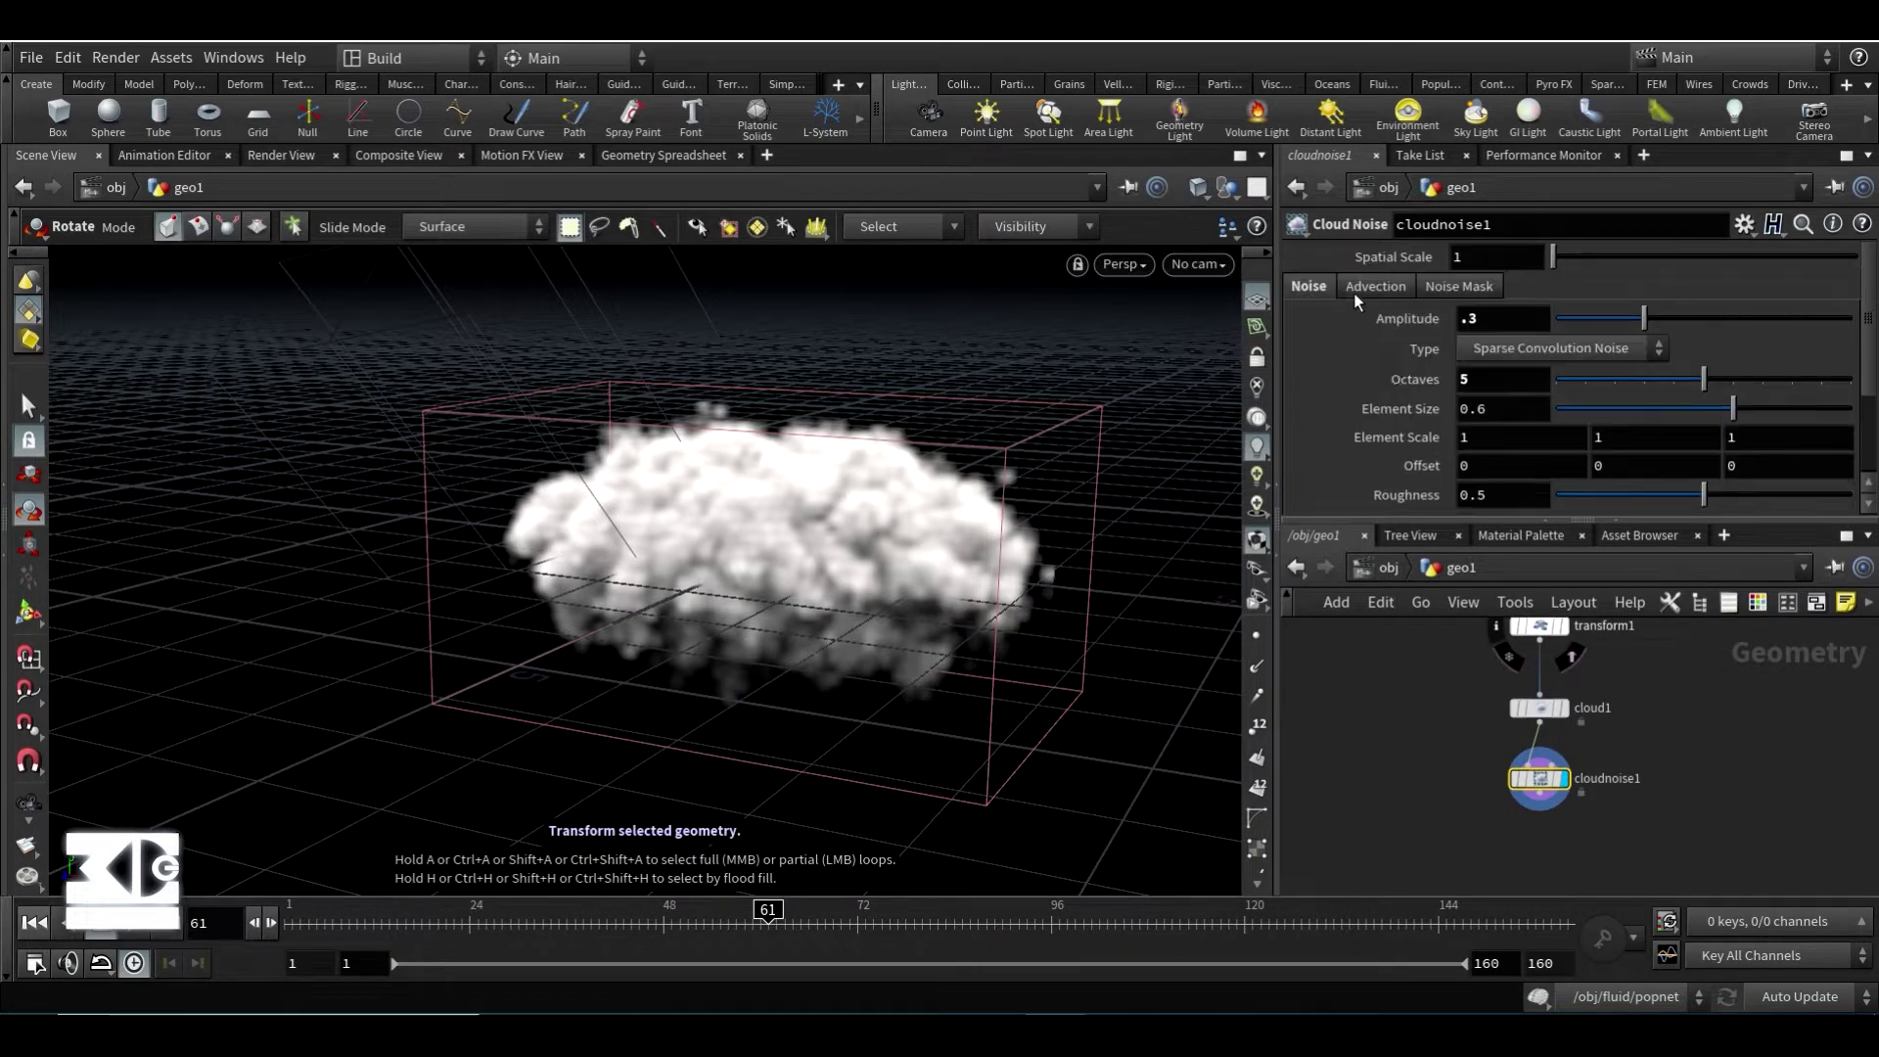
left_click(1363, 291)
mouse_move(1716, 342)
left_mouse_down()
mouse_move(1844, 344)
mouse_move(1717, 372)
left_mouse_up()
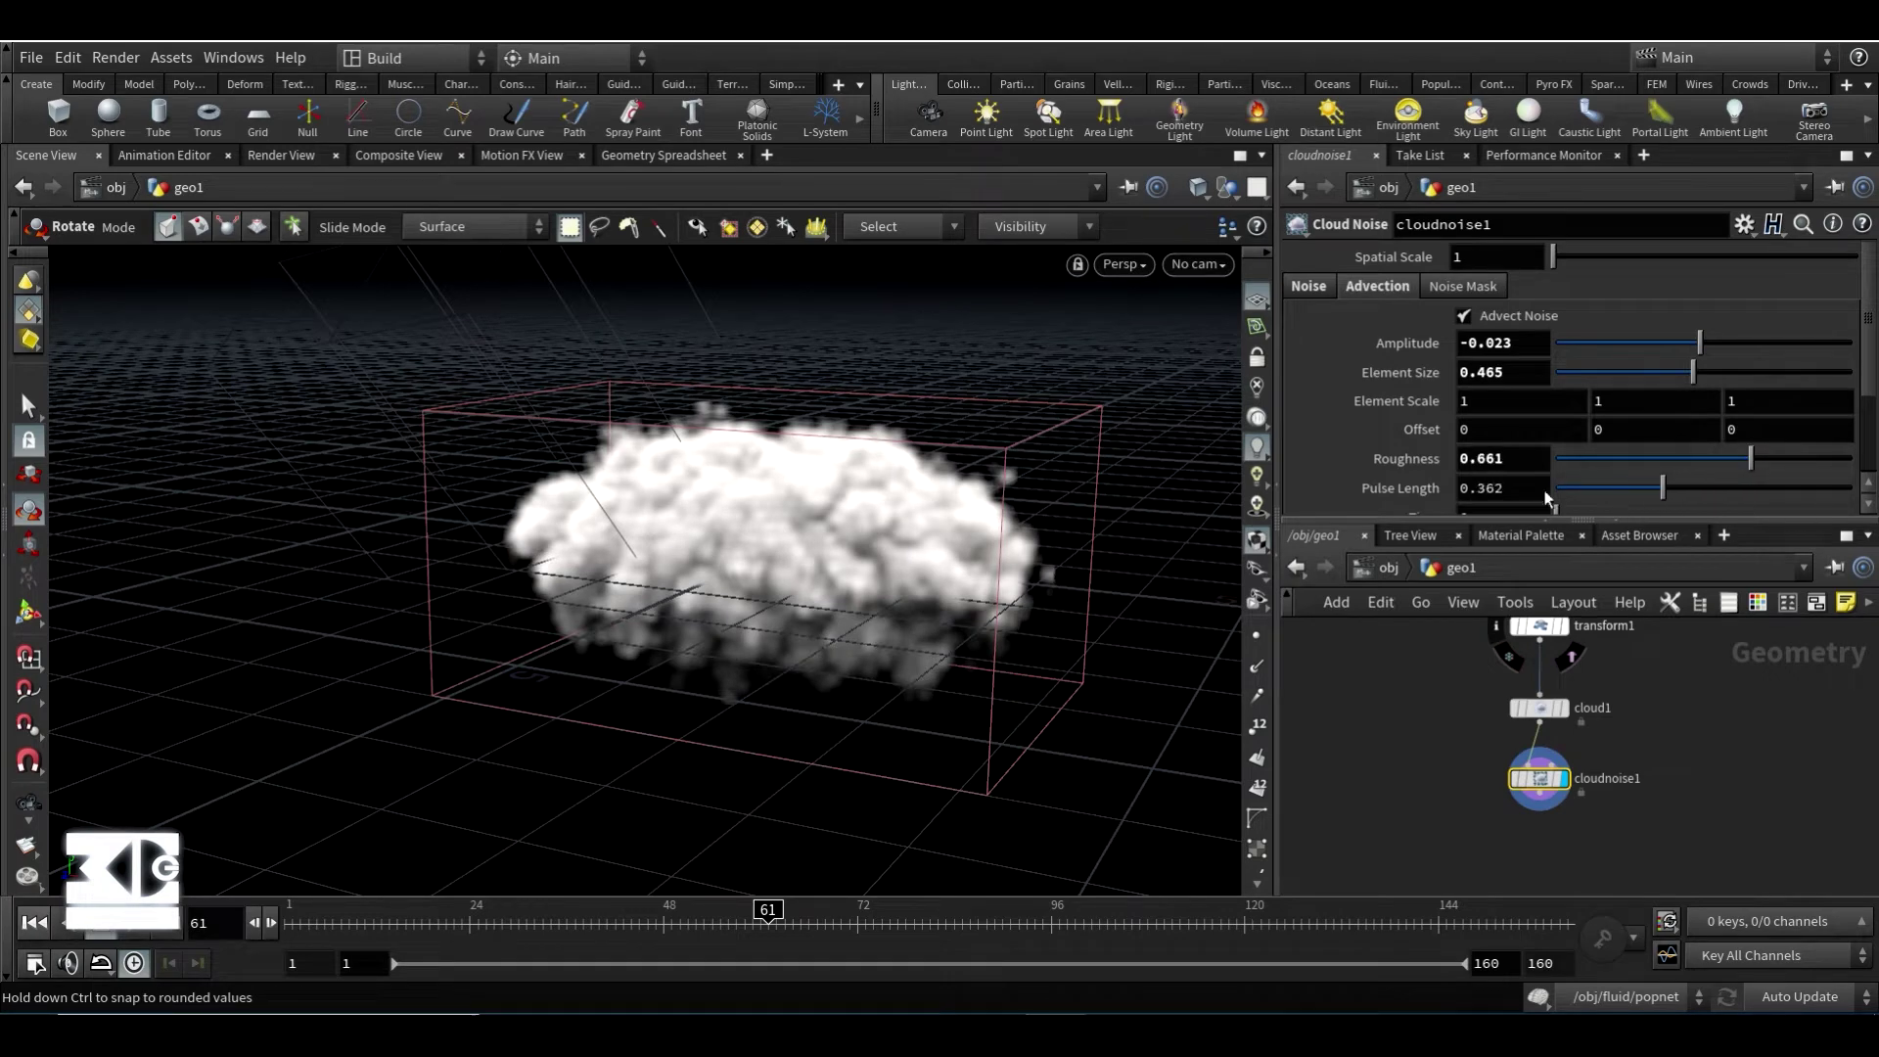
scroll(1620, 472, "down", 2)
mouse_move(1661, 487)
left_mouse_down()
mouse_move(1622, 488)
mouse_move(1687, 456)
mouse_move(1659, 456)
left_mouse_up()
scroll(1704, 381, "up", 2)
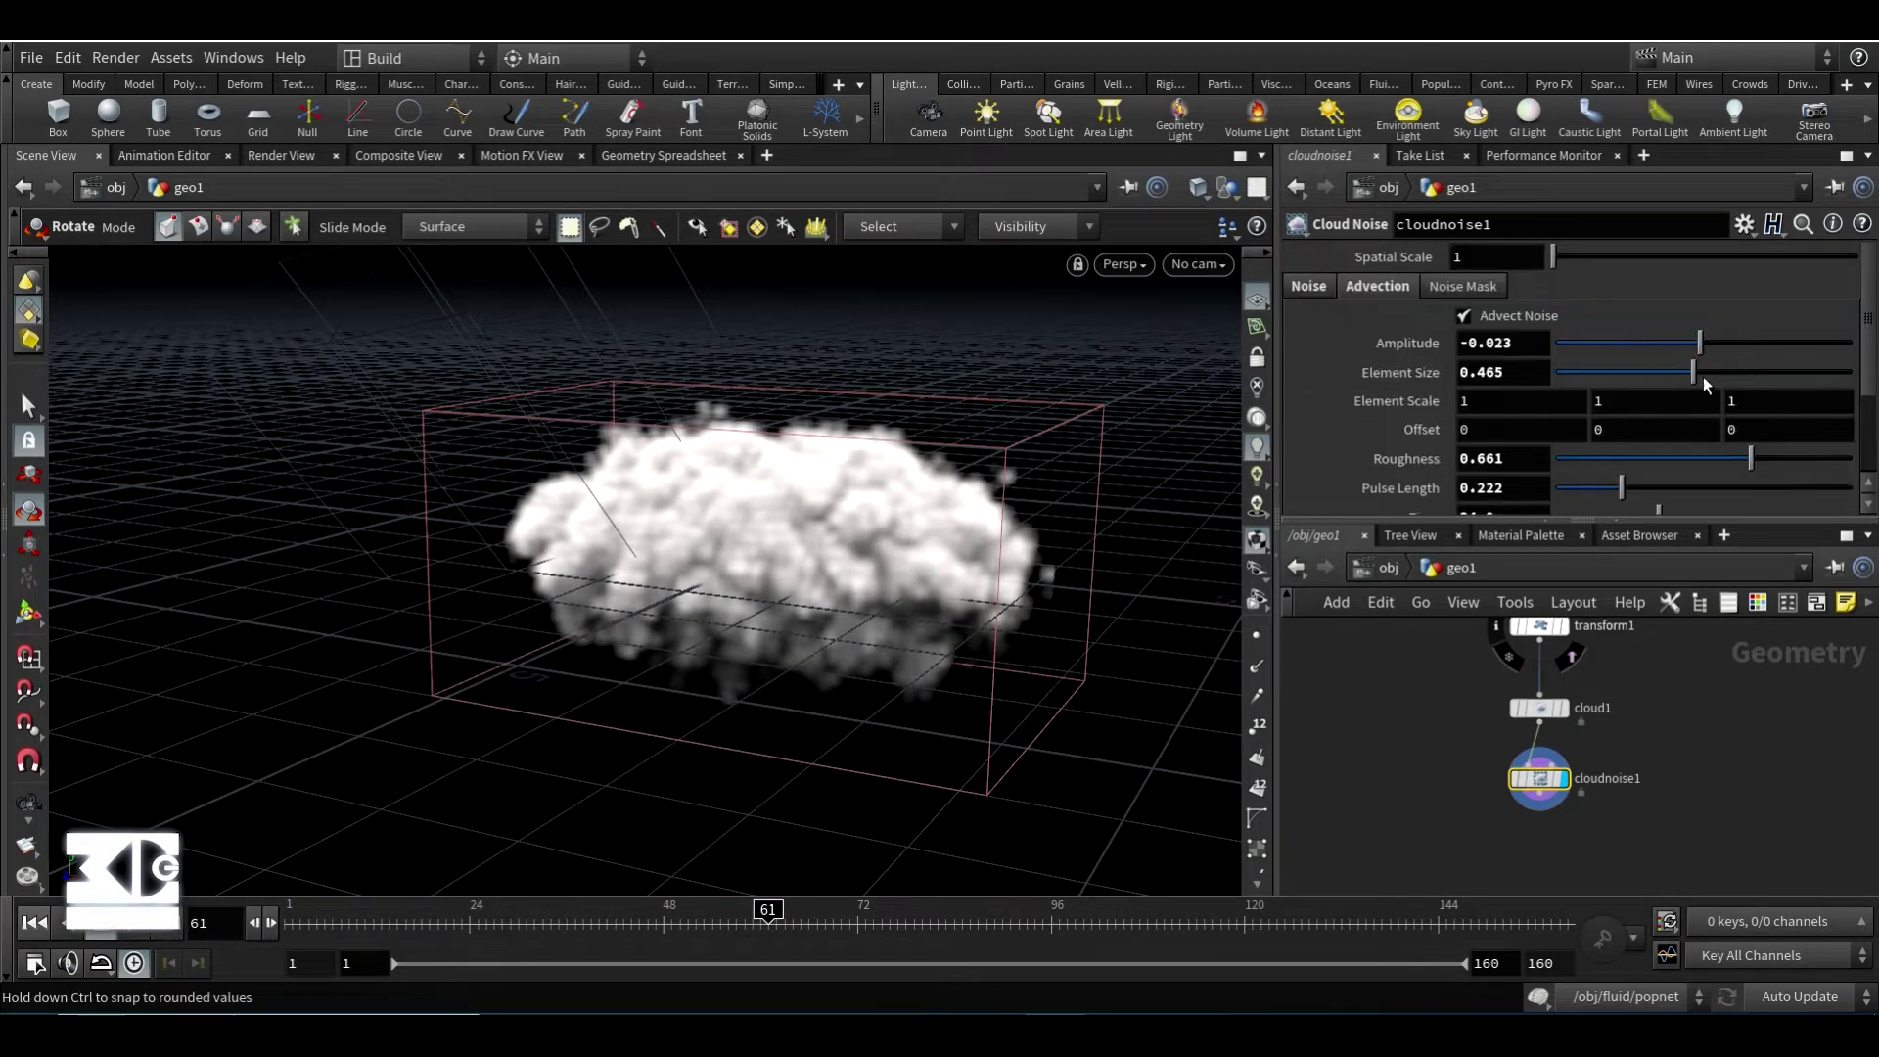
left_click_drag(1700, 344, 1851, 319)
- Try three alternative noise types on the cloudnoise1 node
left_click(1308, 286)
left_click(1561, 349)
left_click(1532, 373)
left_click(1561, 348)
left_click(1563, 423)
left_click(1576, 350)
left_click(1566, 447)
- Set cloudnoise1 to Zero Centered Perlin Noise with 7 octaves, an amplitude of 1 and a roughness of 0.502
left_click_drag(1708, 379, 1763, 378)
left_click(1561, 348)
left_click(1568, 472)
left_click_drag(1672, 319, 1851, 319)
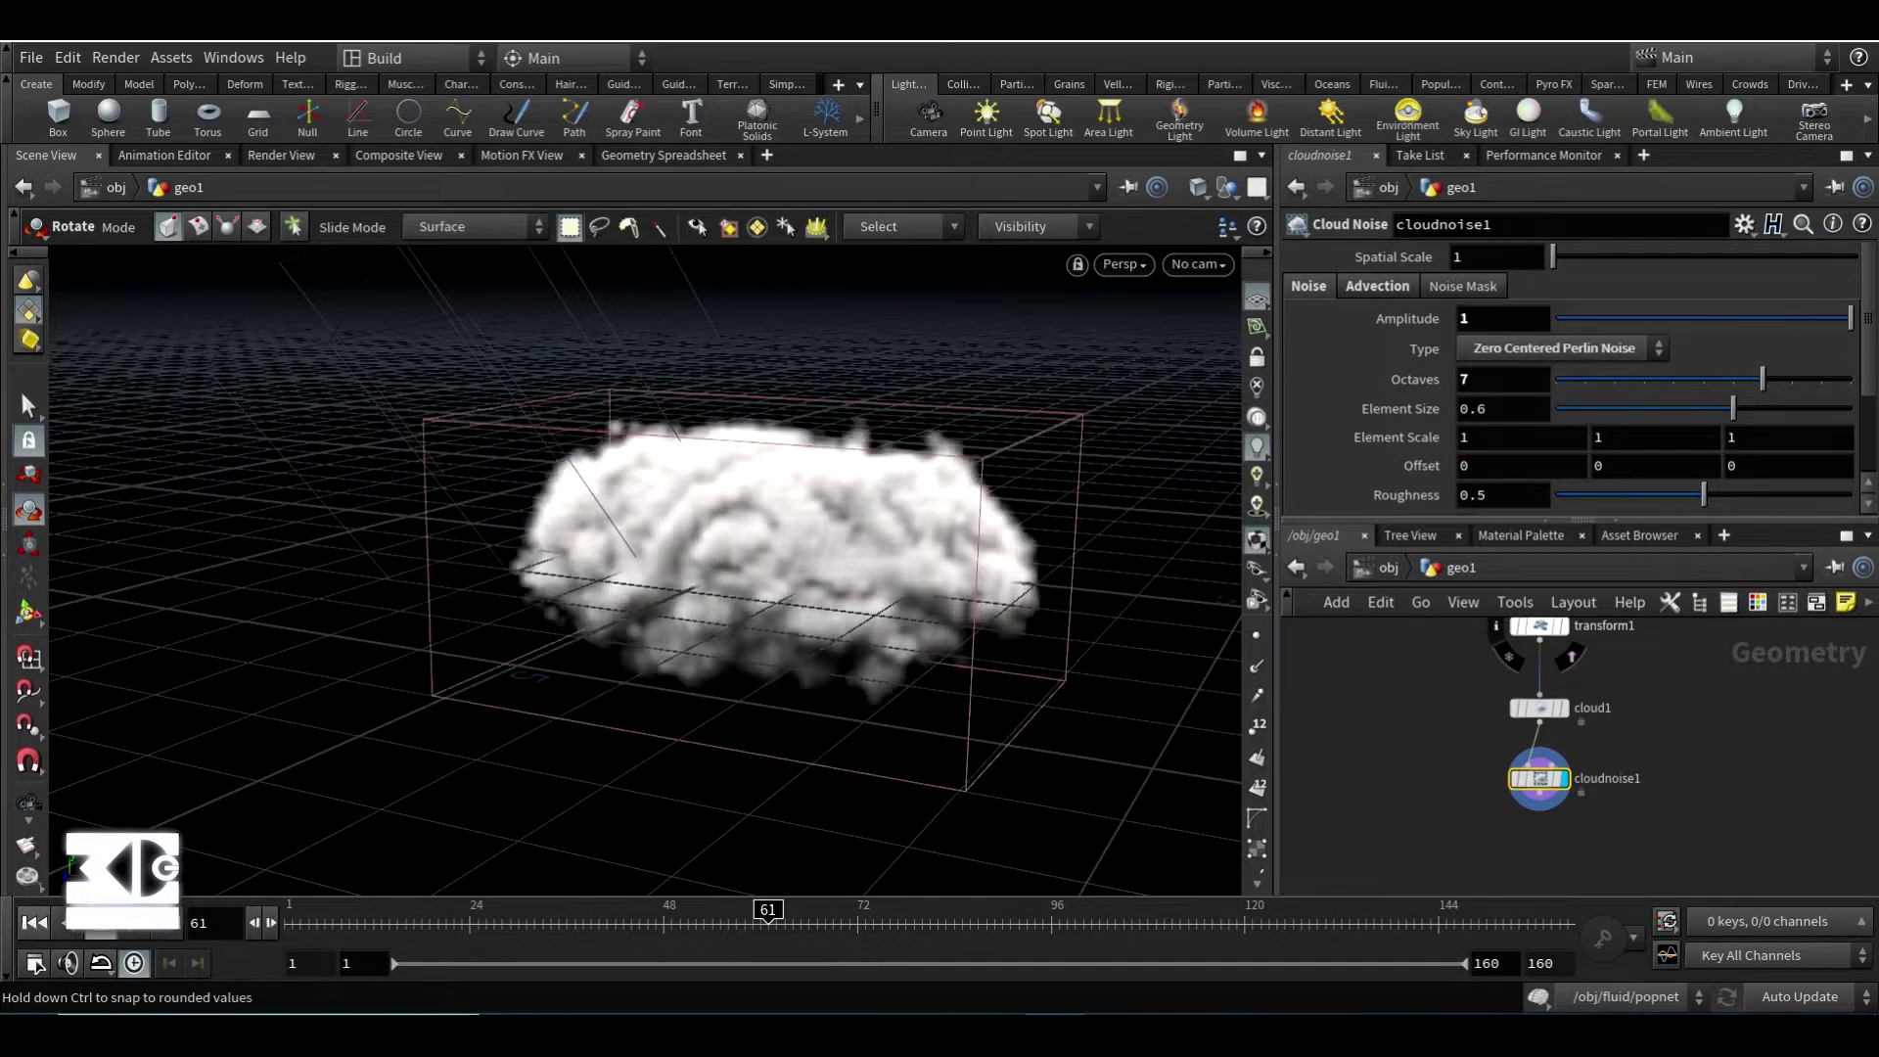
scroll(1518, 407, "down", 1)
left_click_drag(1788, 463, 1732, 467)
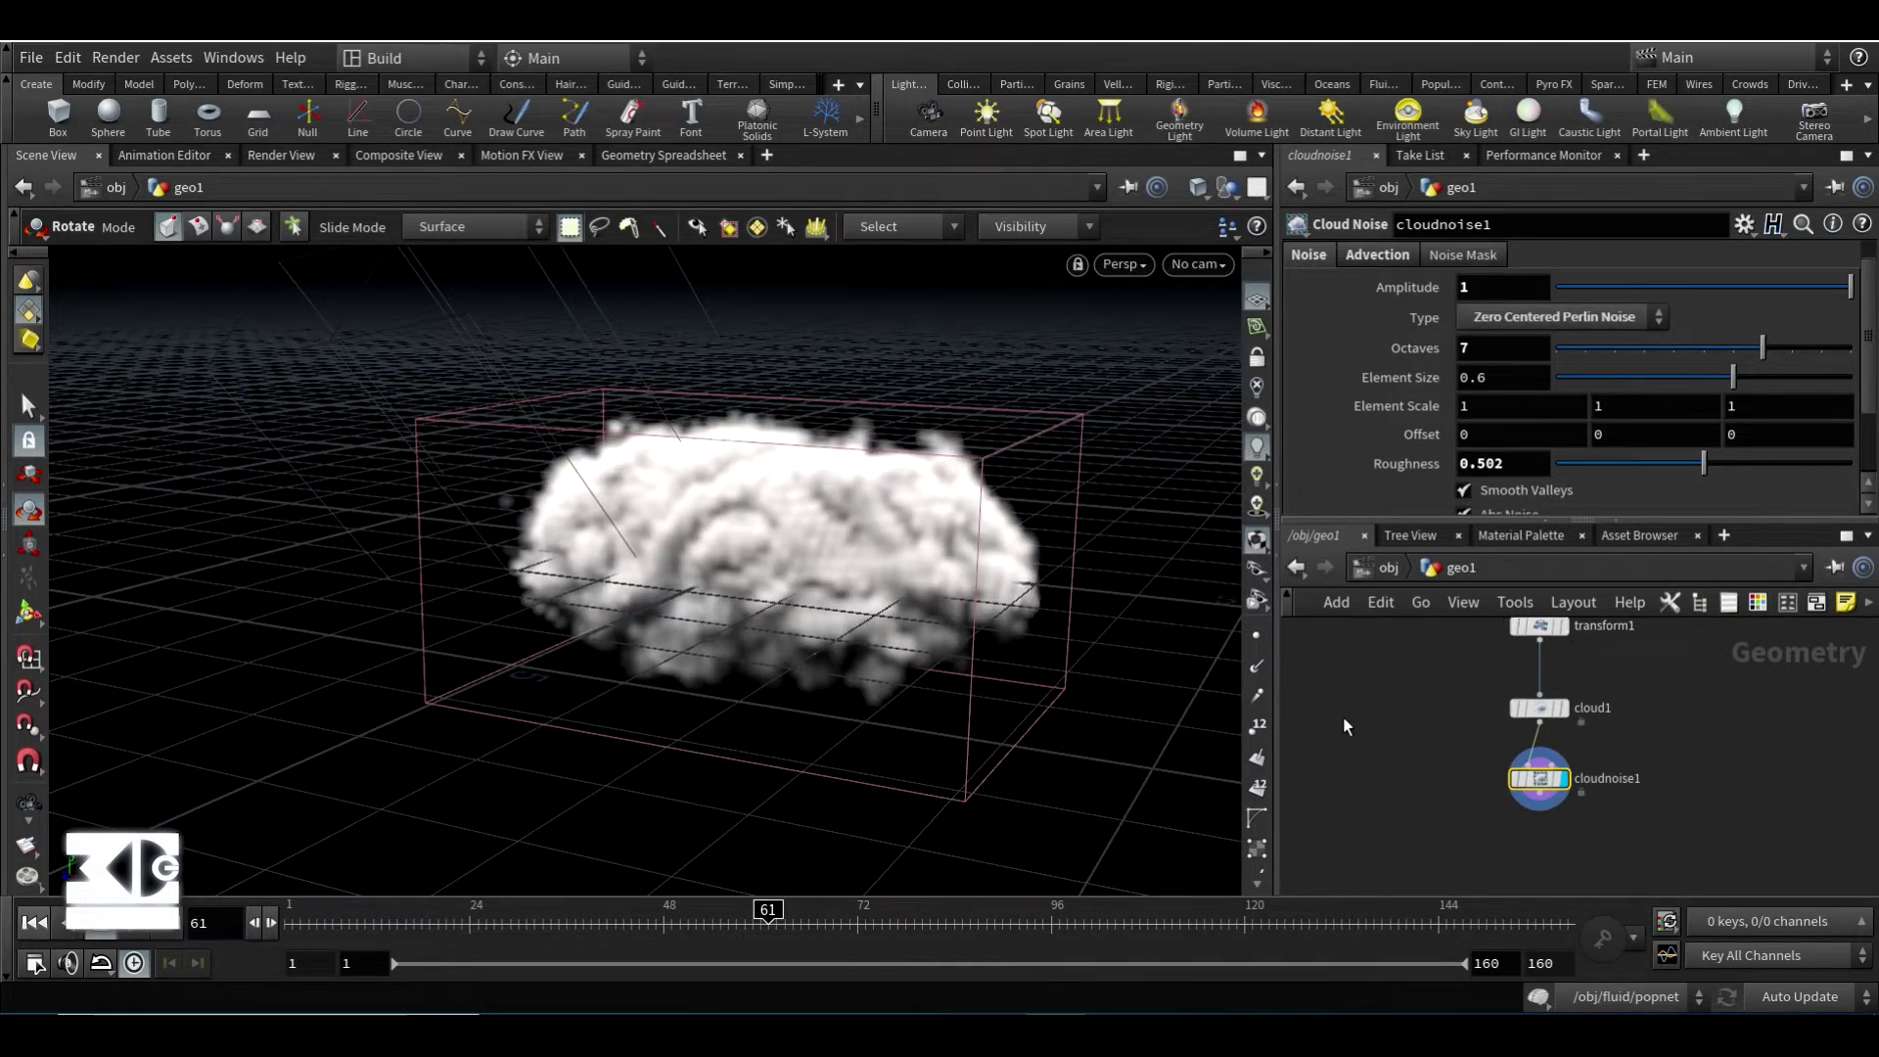
- Refine the cloud1 node's division size to 0.02 and inspect the more detailed cloud
left_click(1539, 707)
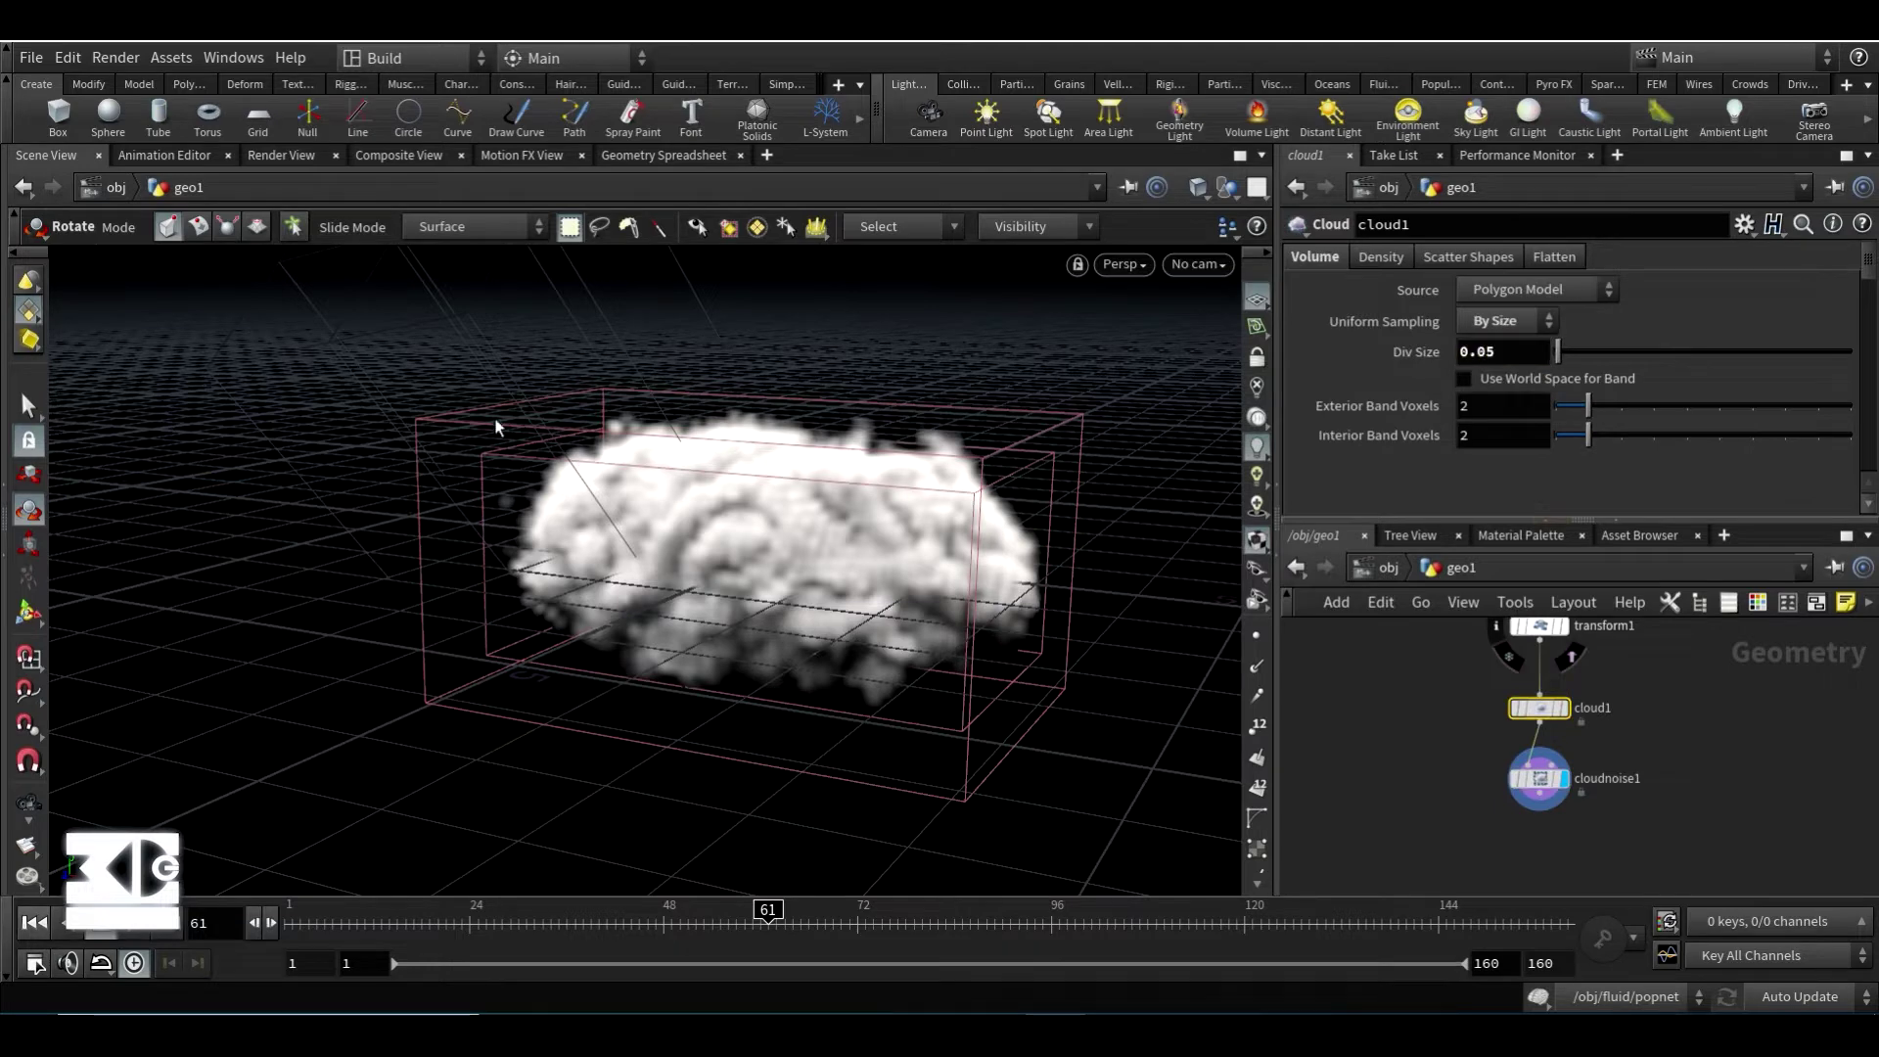
left_click_drag(1501, 352, 1371, 358)
type("0.02")
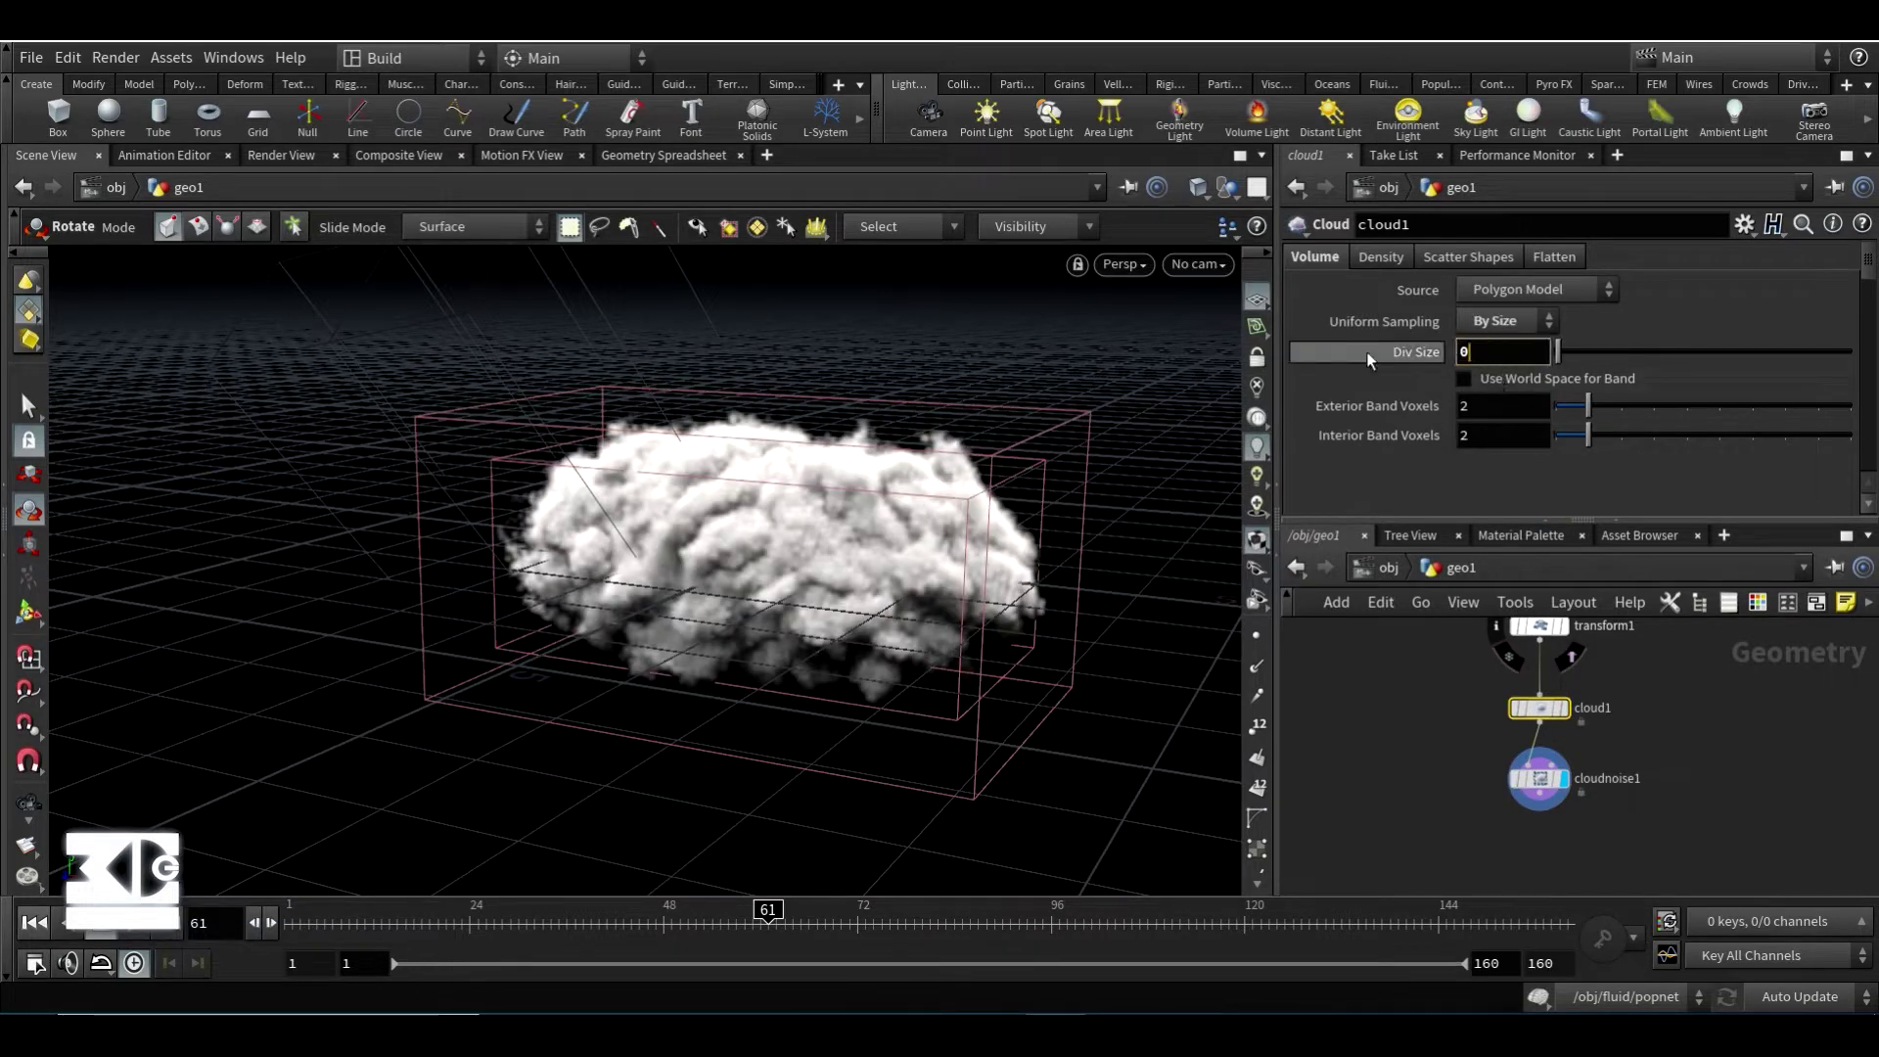
key("Return")
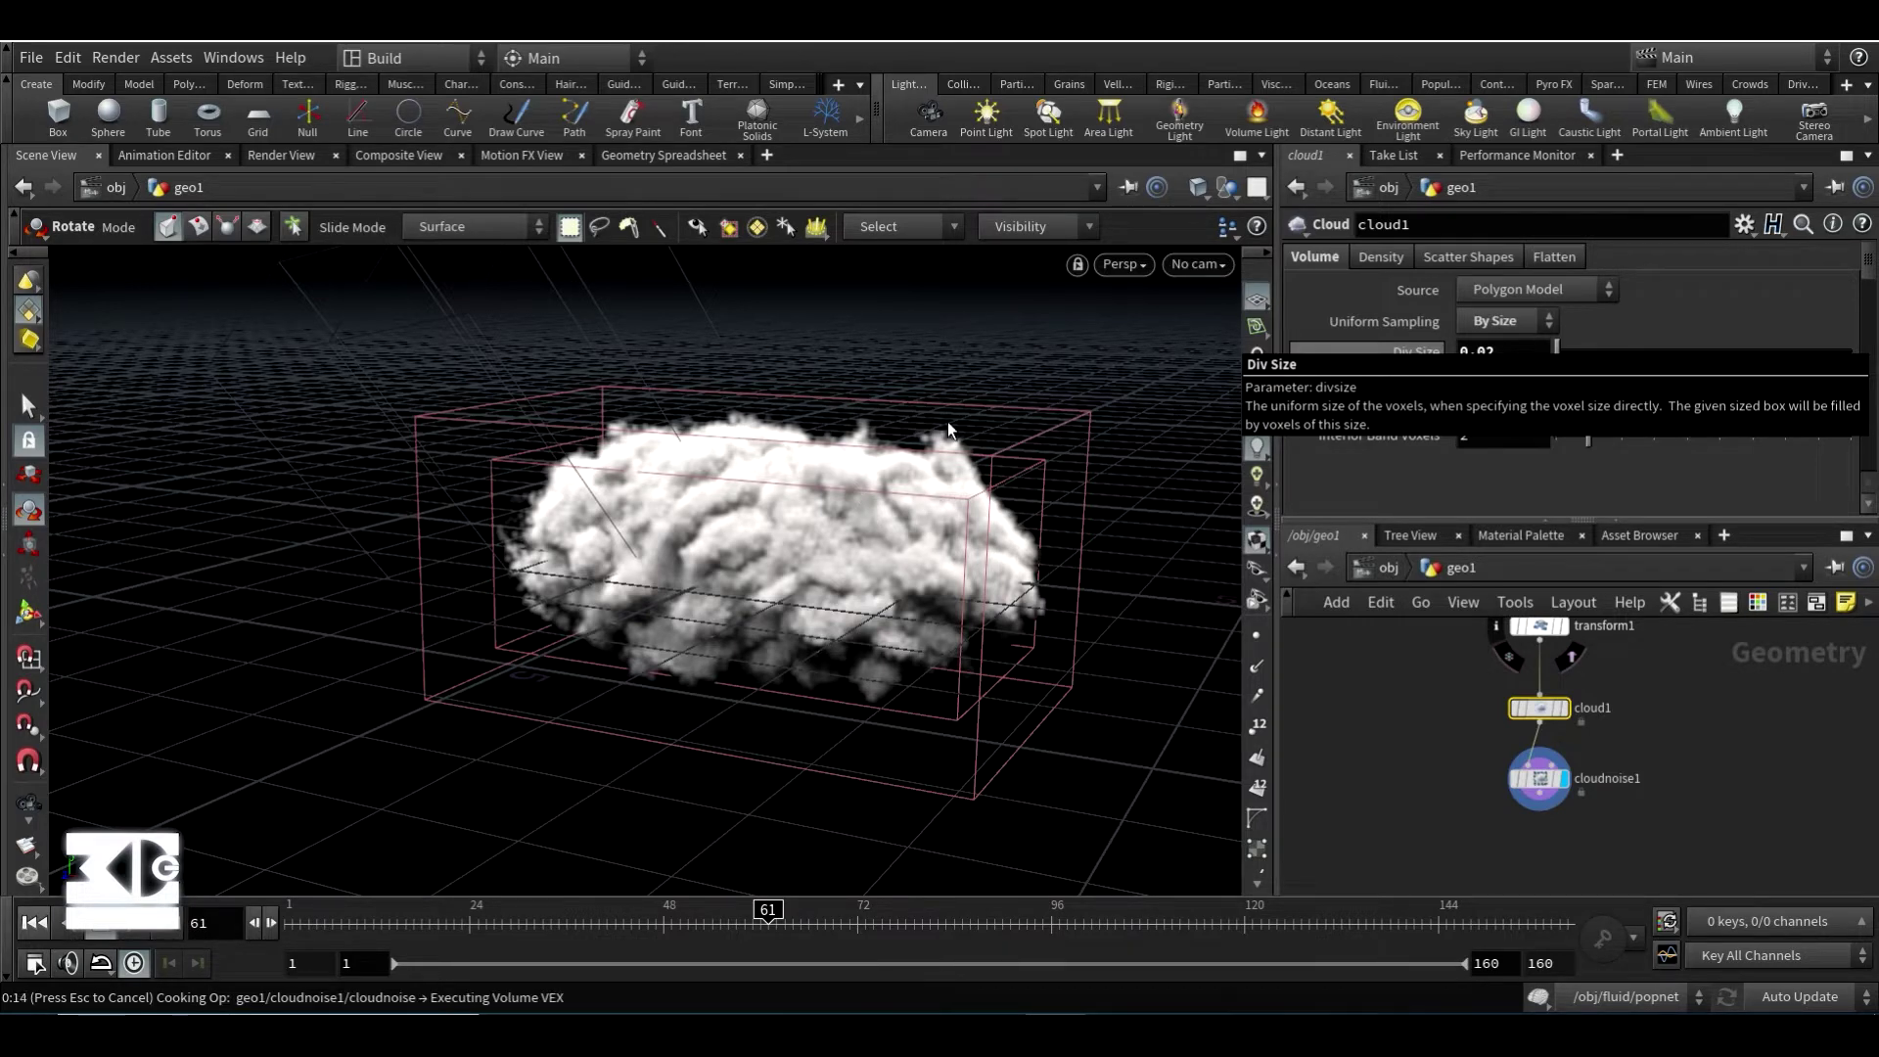
right_click_drag(863, 446, 862, 558, "alt")
left_click_drag(861, 558, 814, 543, "alt")
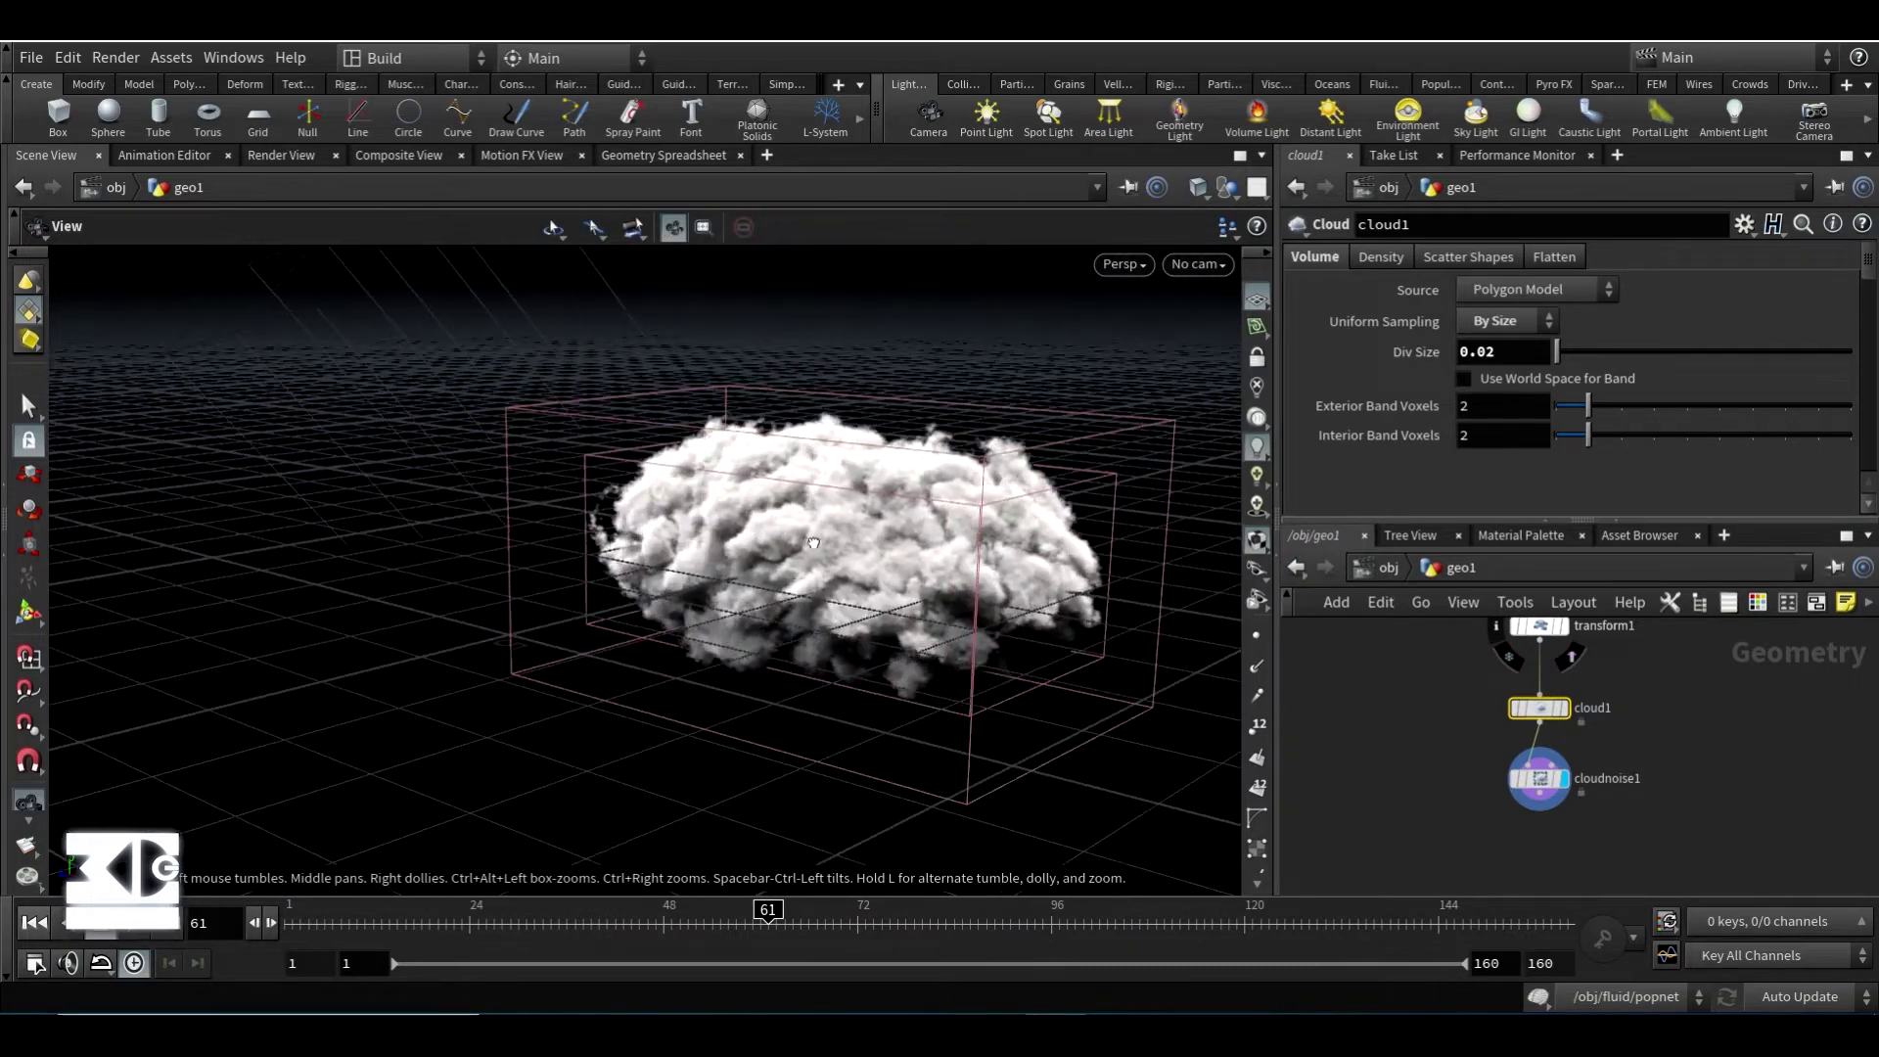
- Set the cloud1 node's division size to 0.08 and view the cloud from another angle
key("r")
left_click(1380, 259)
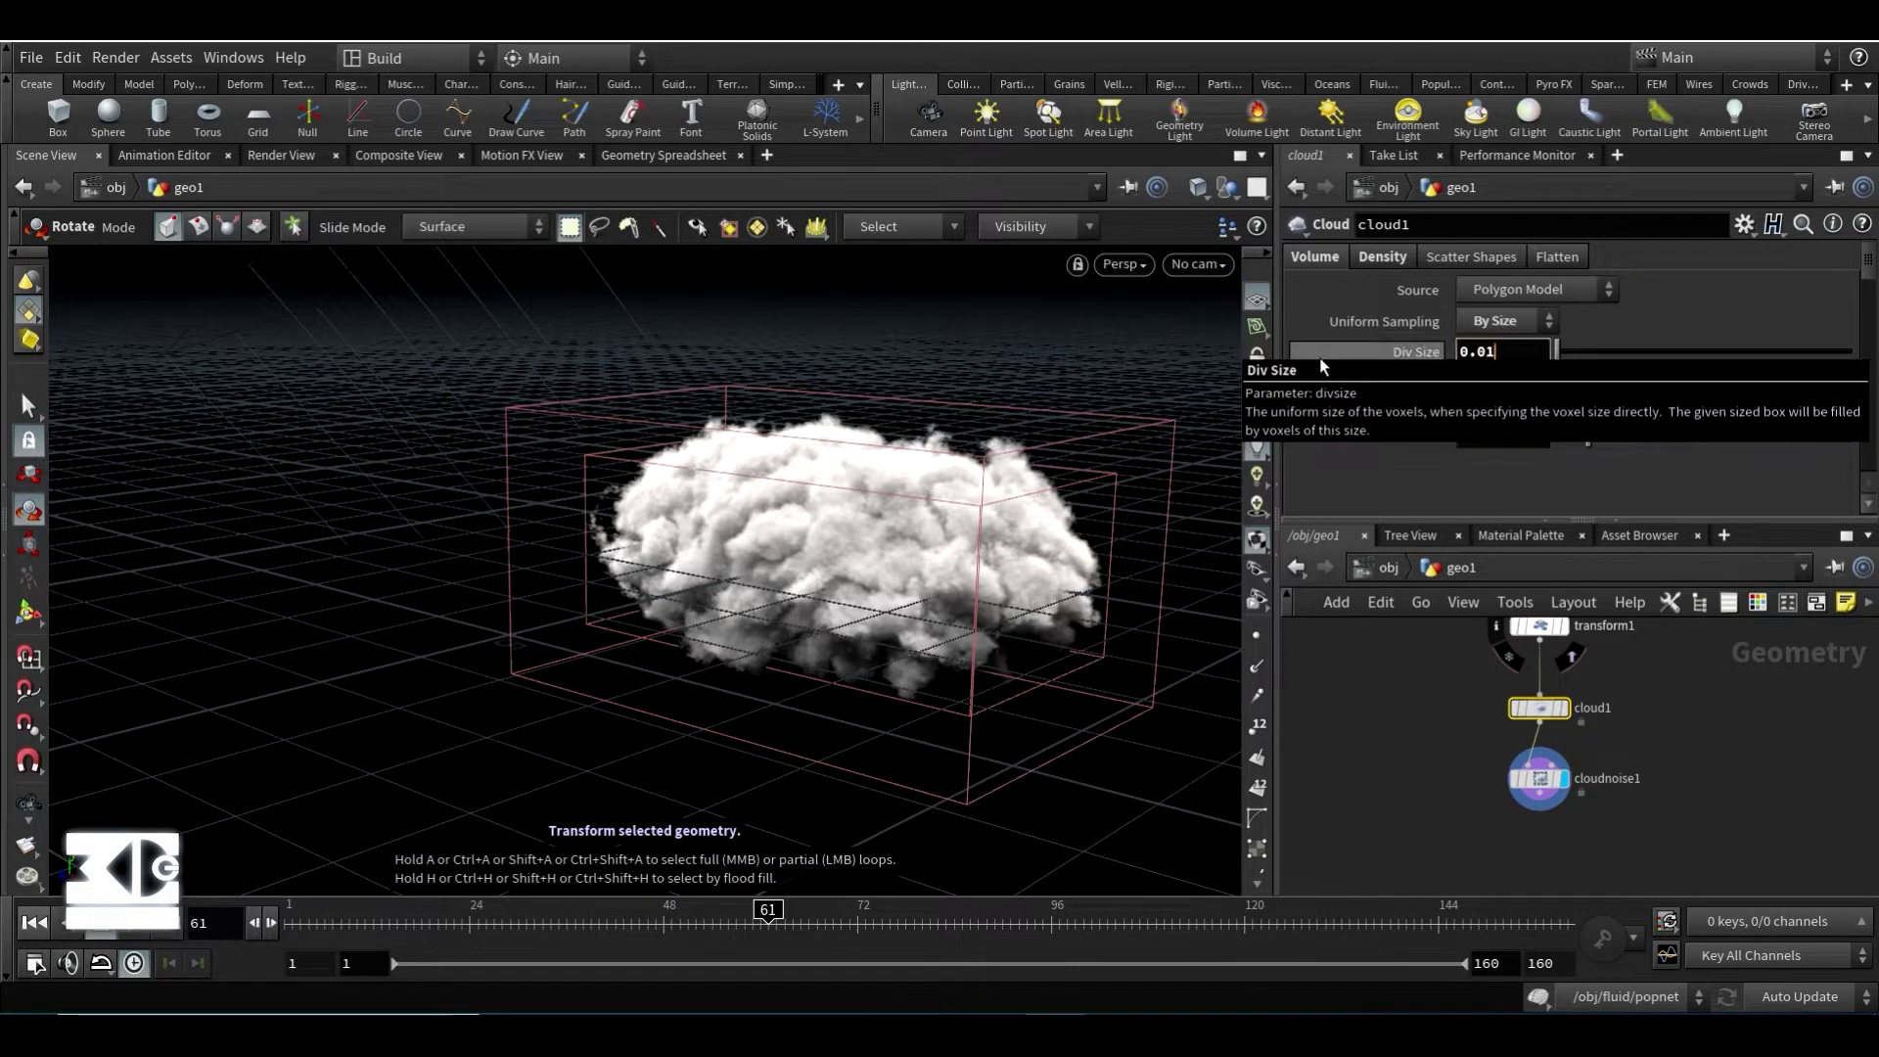
key("BackSpace")
type("8")
key("Return")
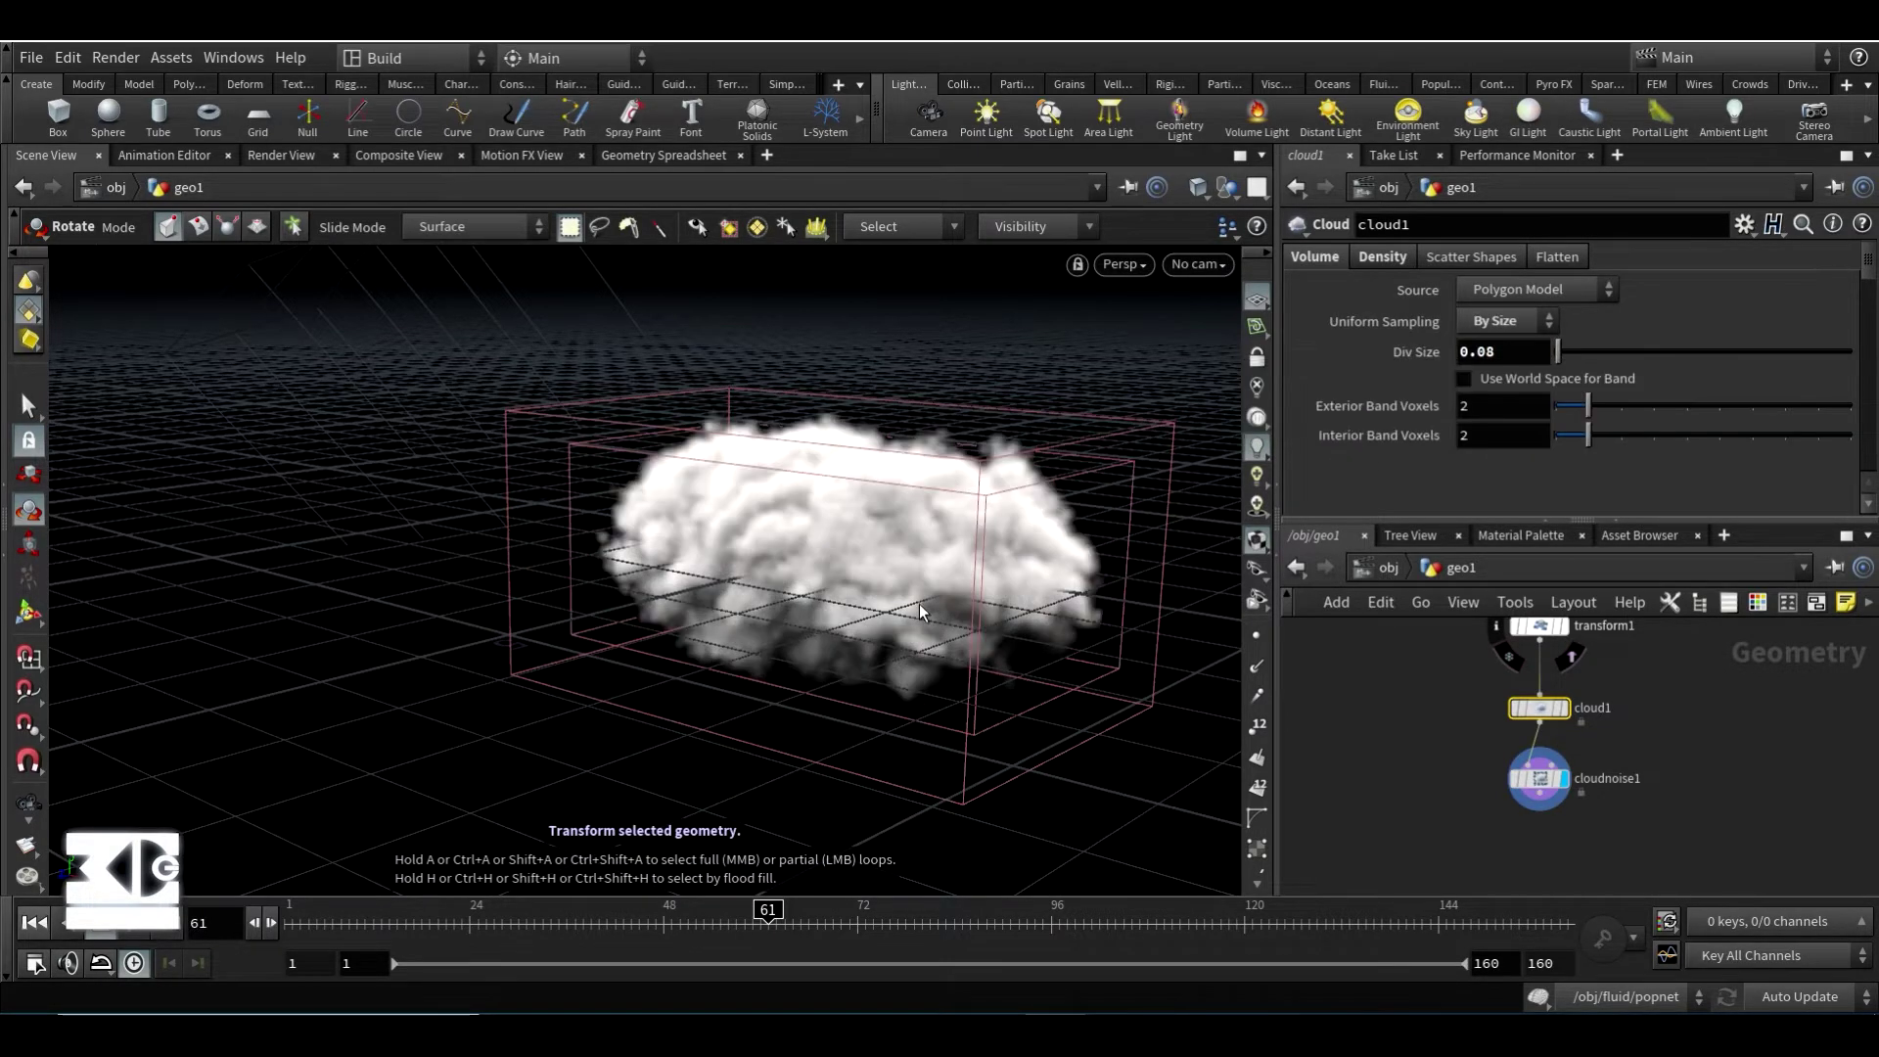
left_click_drag(919, 604, 1027, 599, "alt")
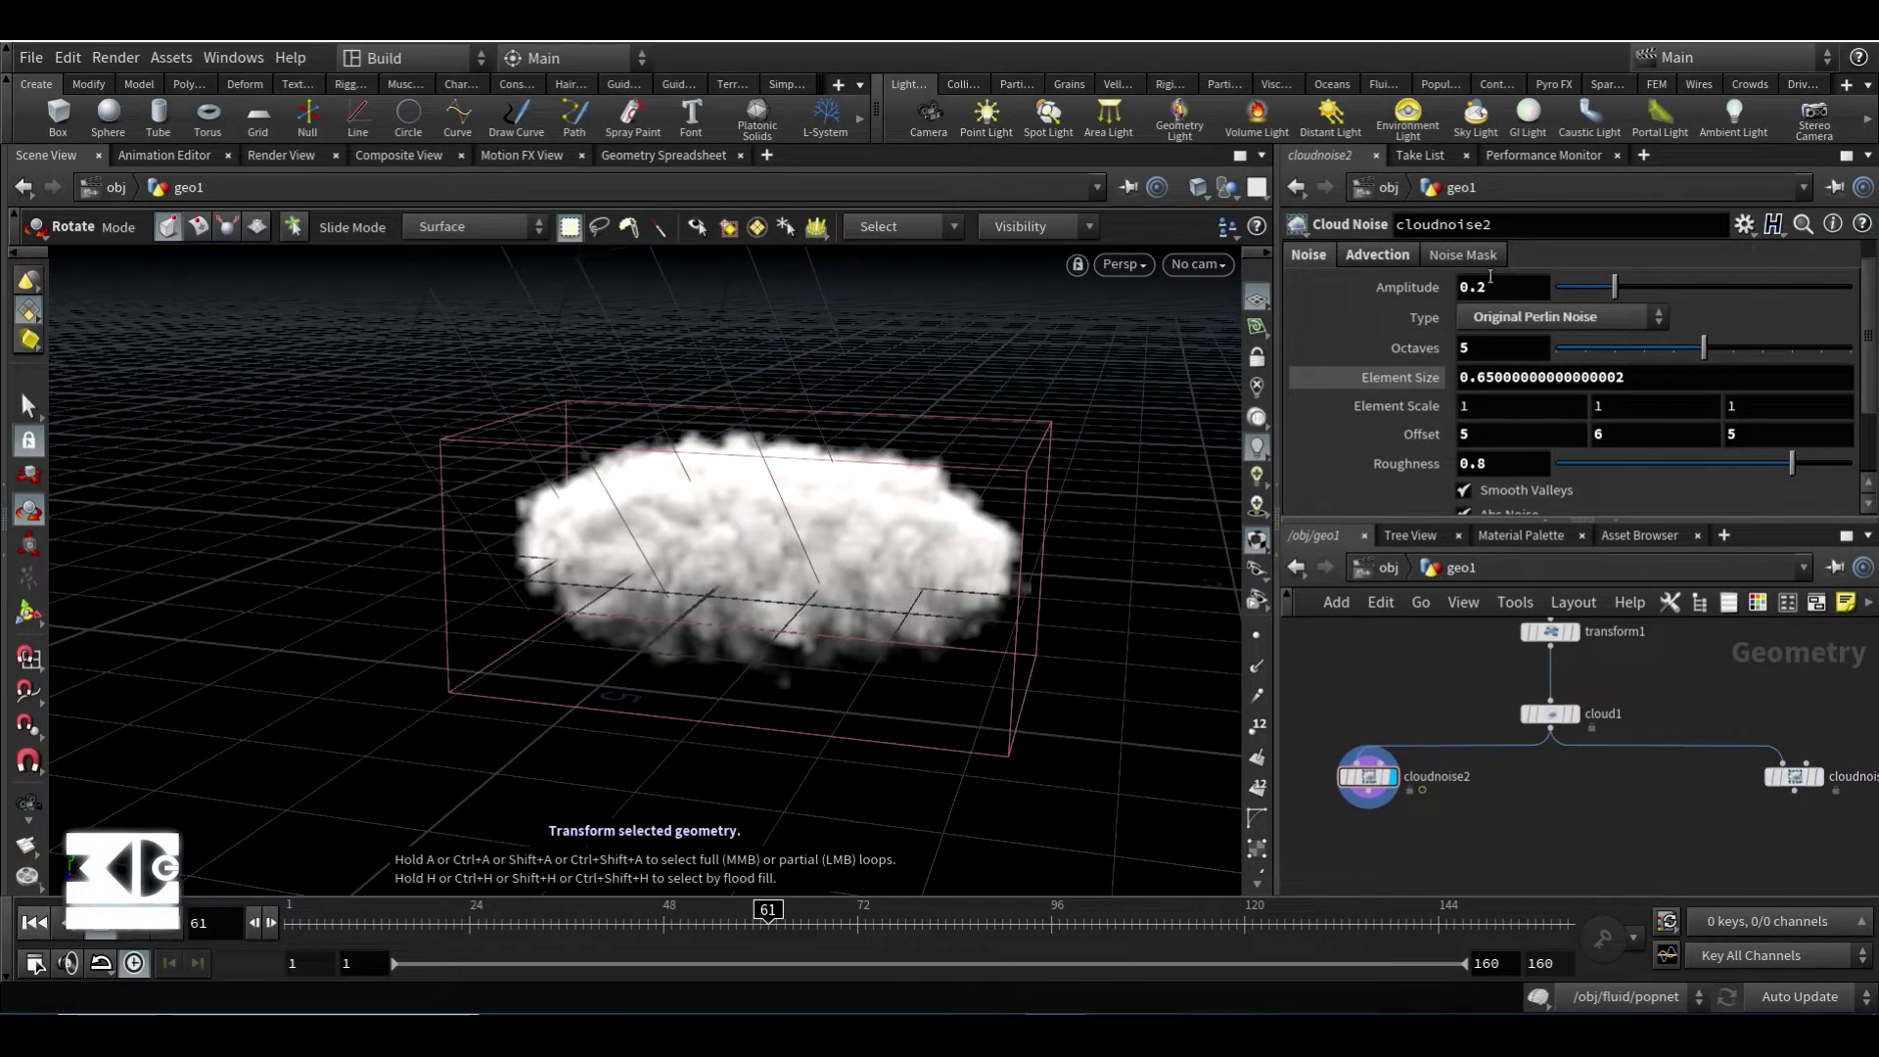
- Review cloudnoise2's noise and advection settings, including the Z offset expression, and play the cloud animation
left_click(1510, 318)
left_click(1517, 345)
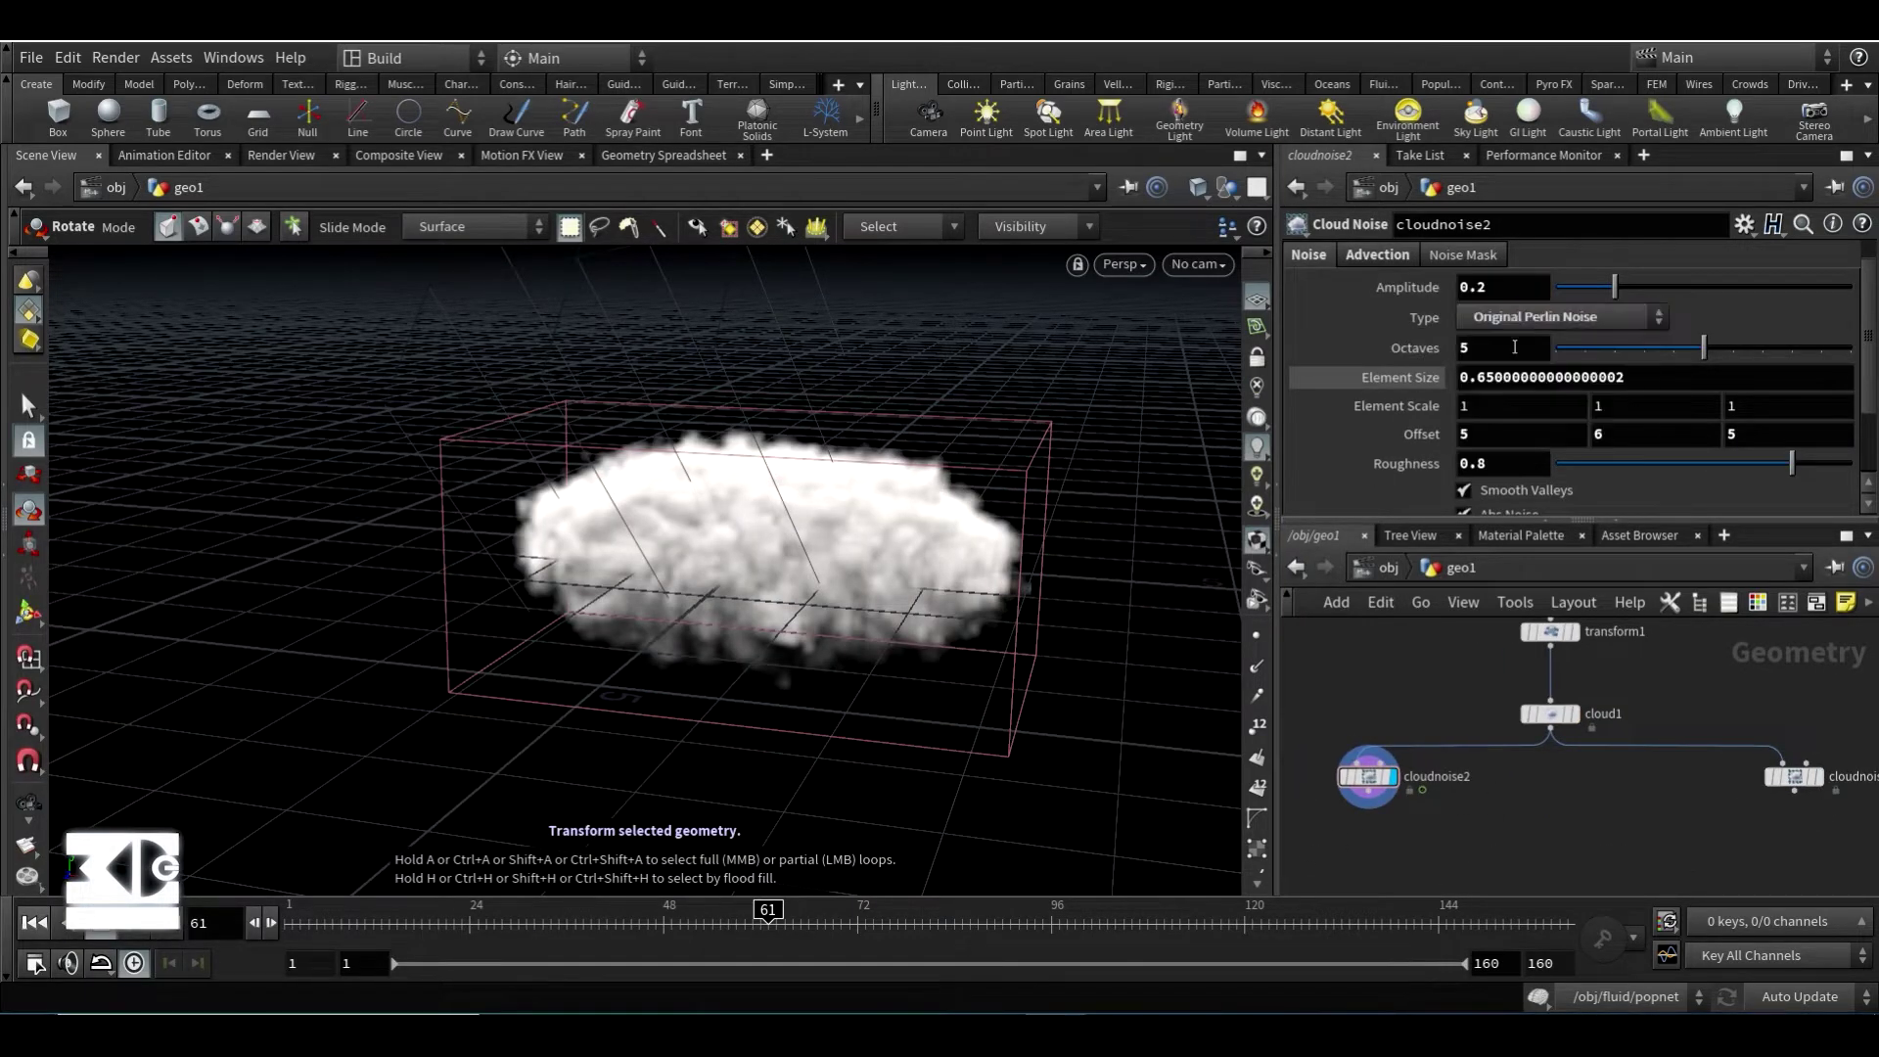
left_click(1496, 378)
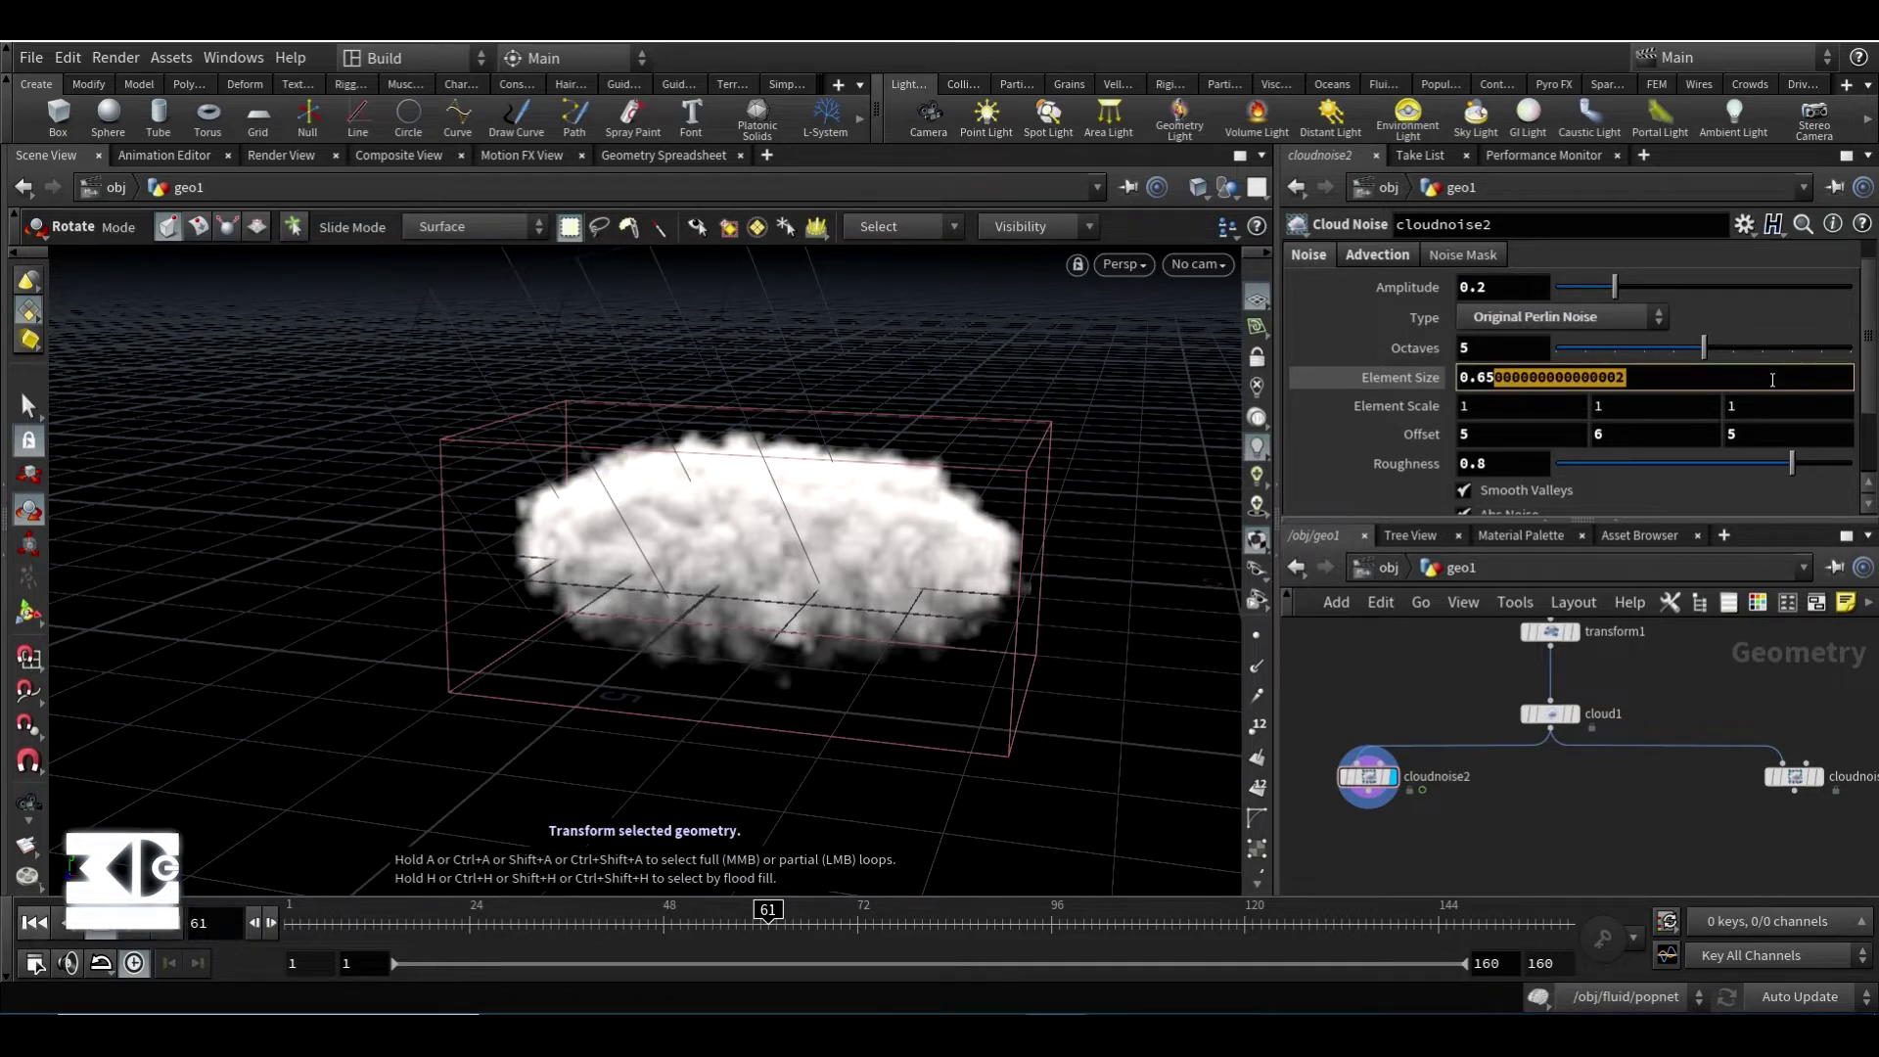
scroll(1484, 421, "down", 2)
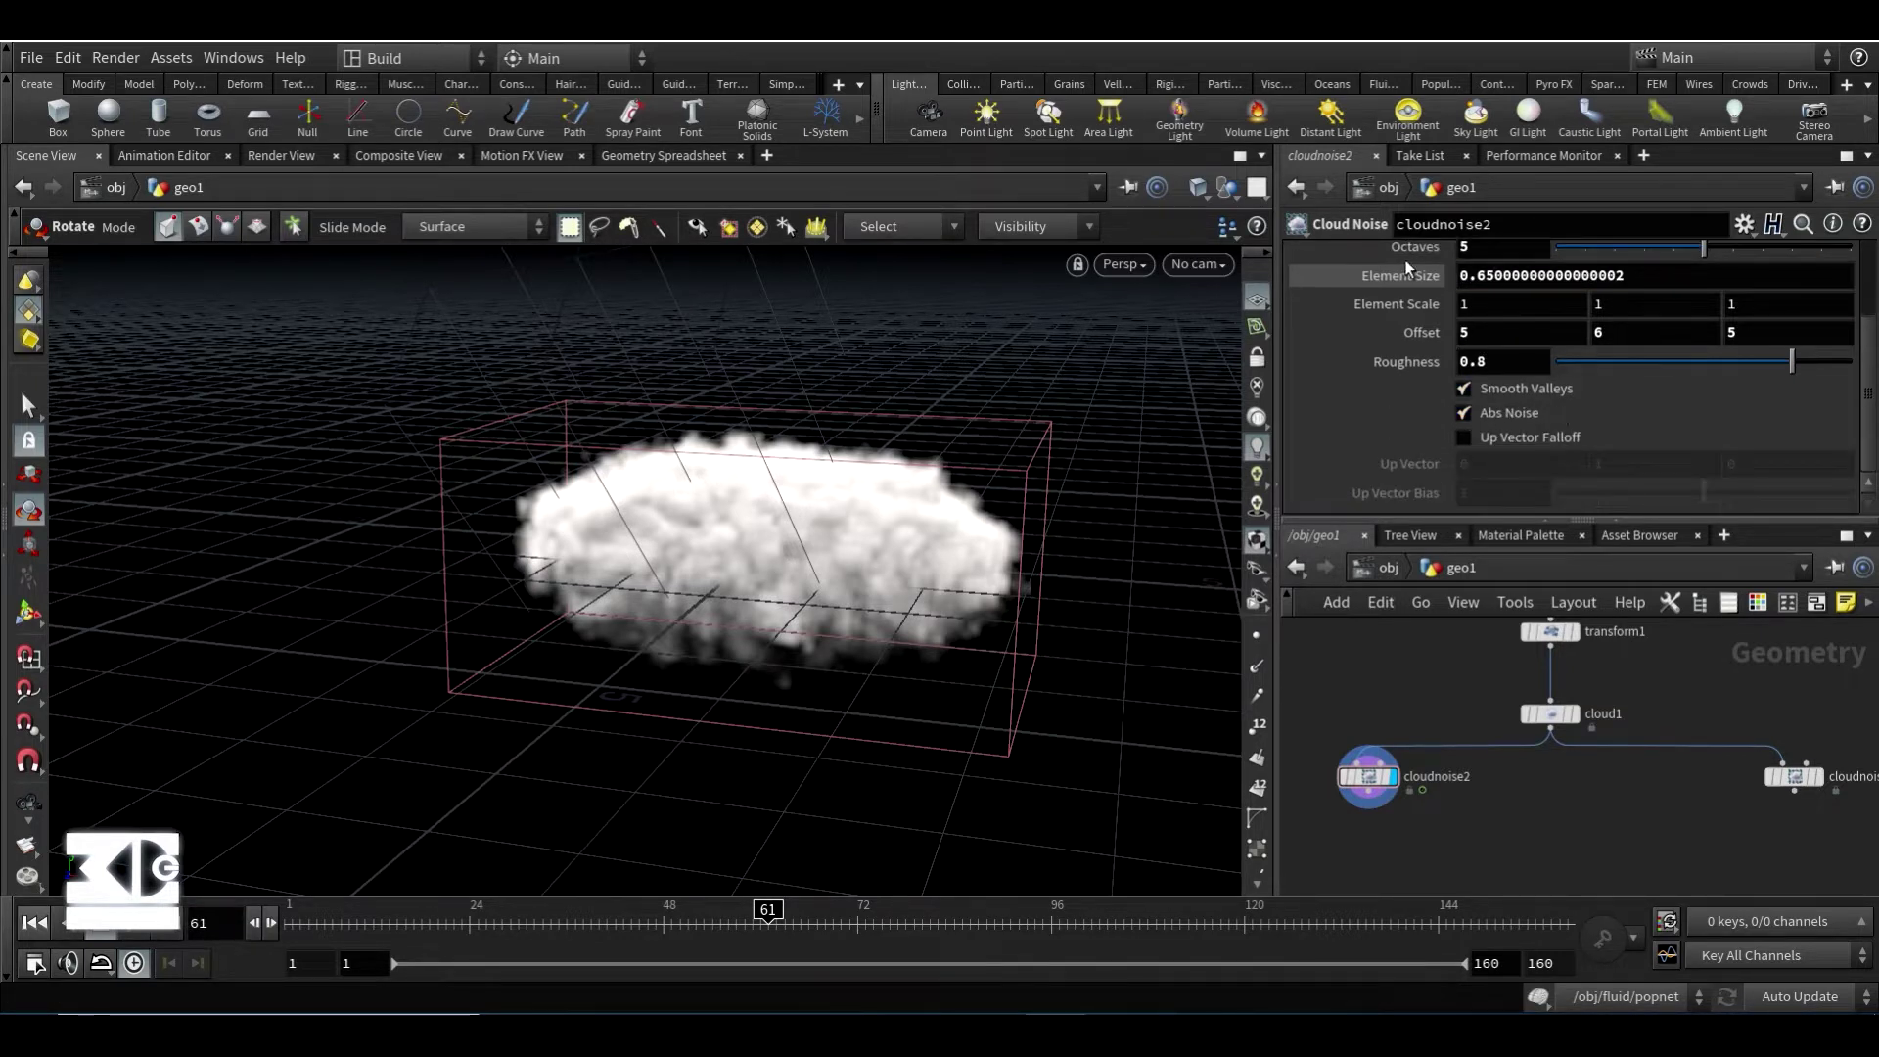
scroll(1468, 372, "down", 5)
left_click(1729, 431)
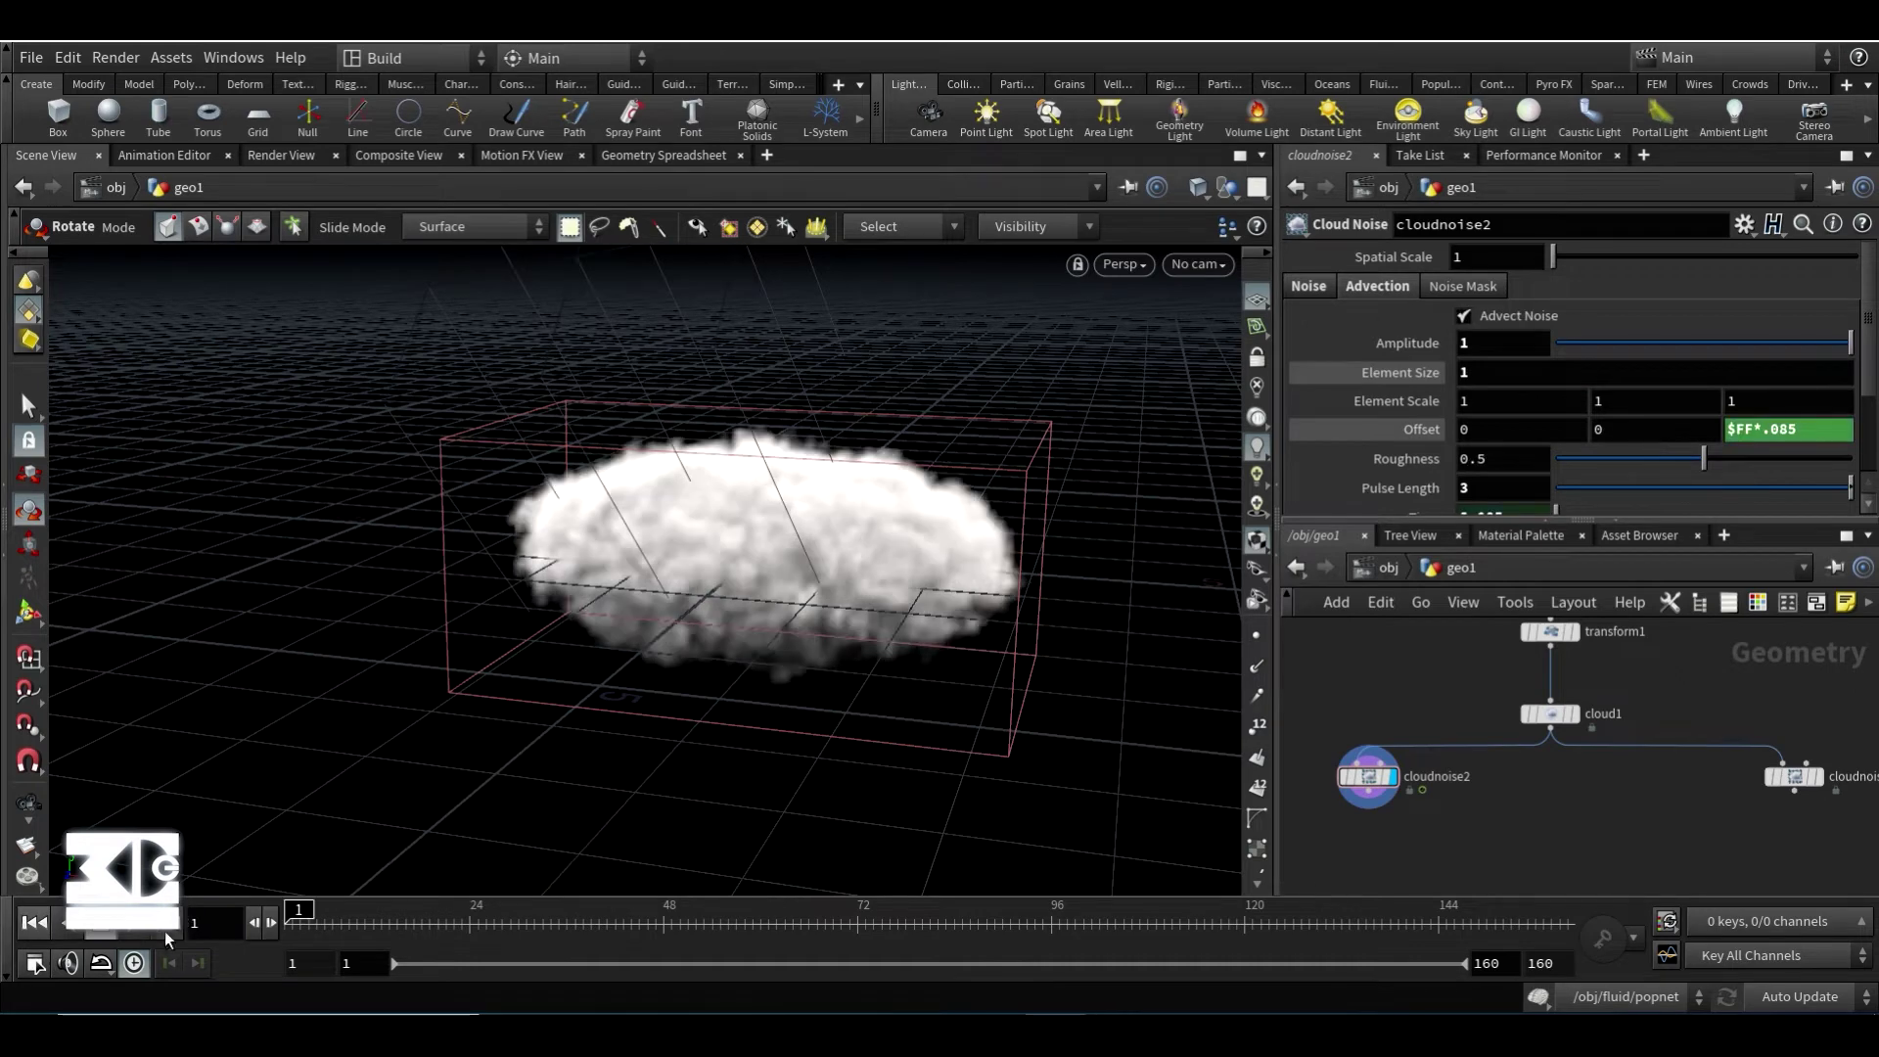
left_click(1753, 436)
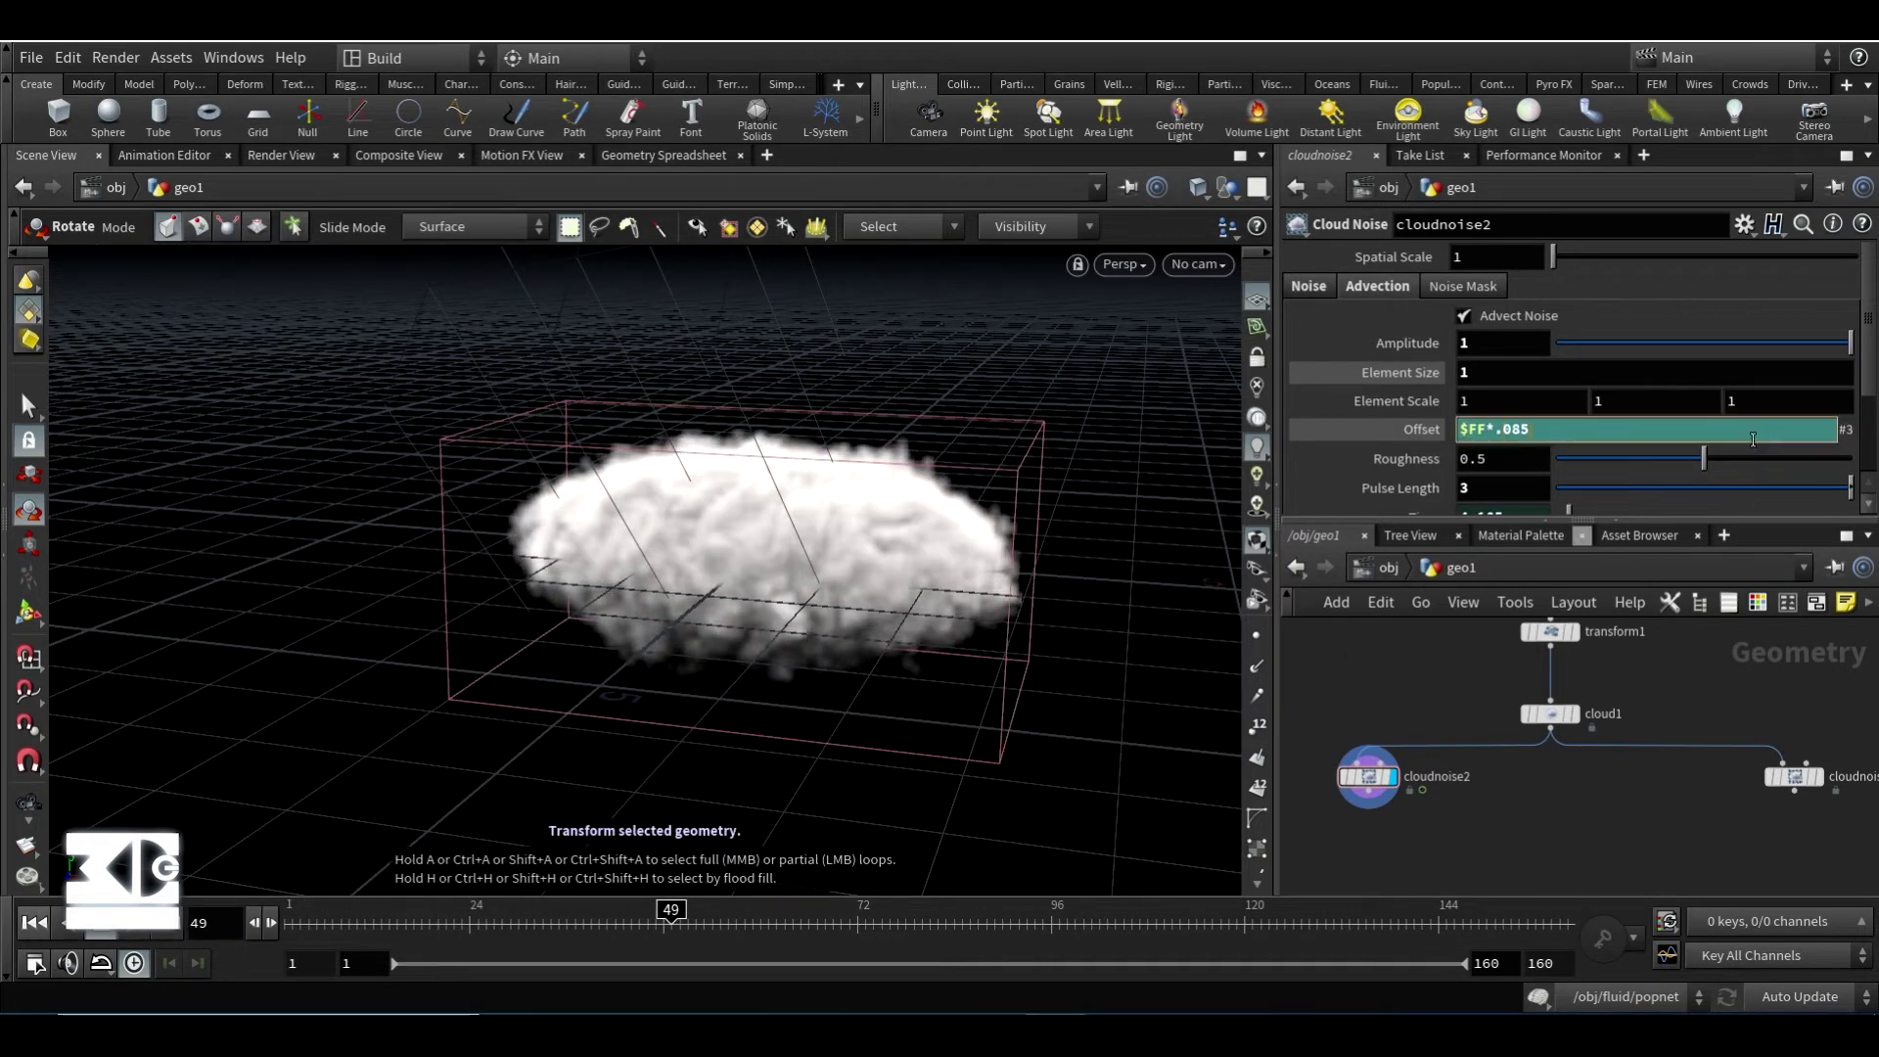
- Delete the channels from cloudnoise2's advection Z offset and Time, and replay the animation from the first frame
right_click(1751, 450)
left_click(1451, 717)
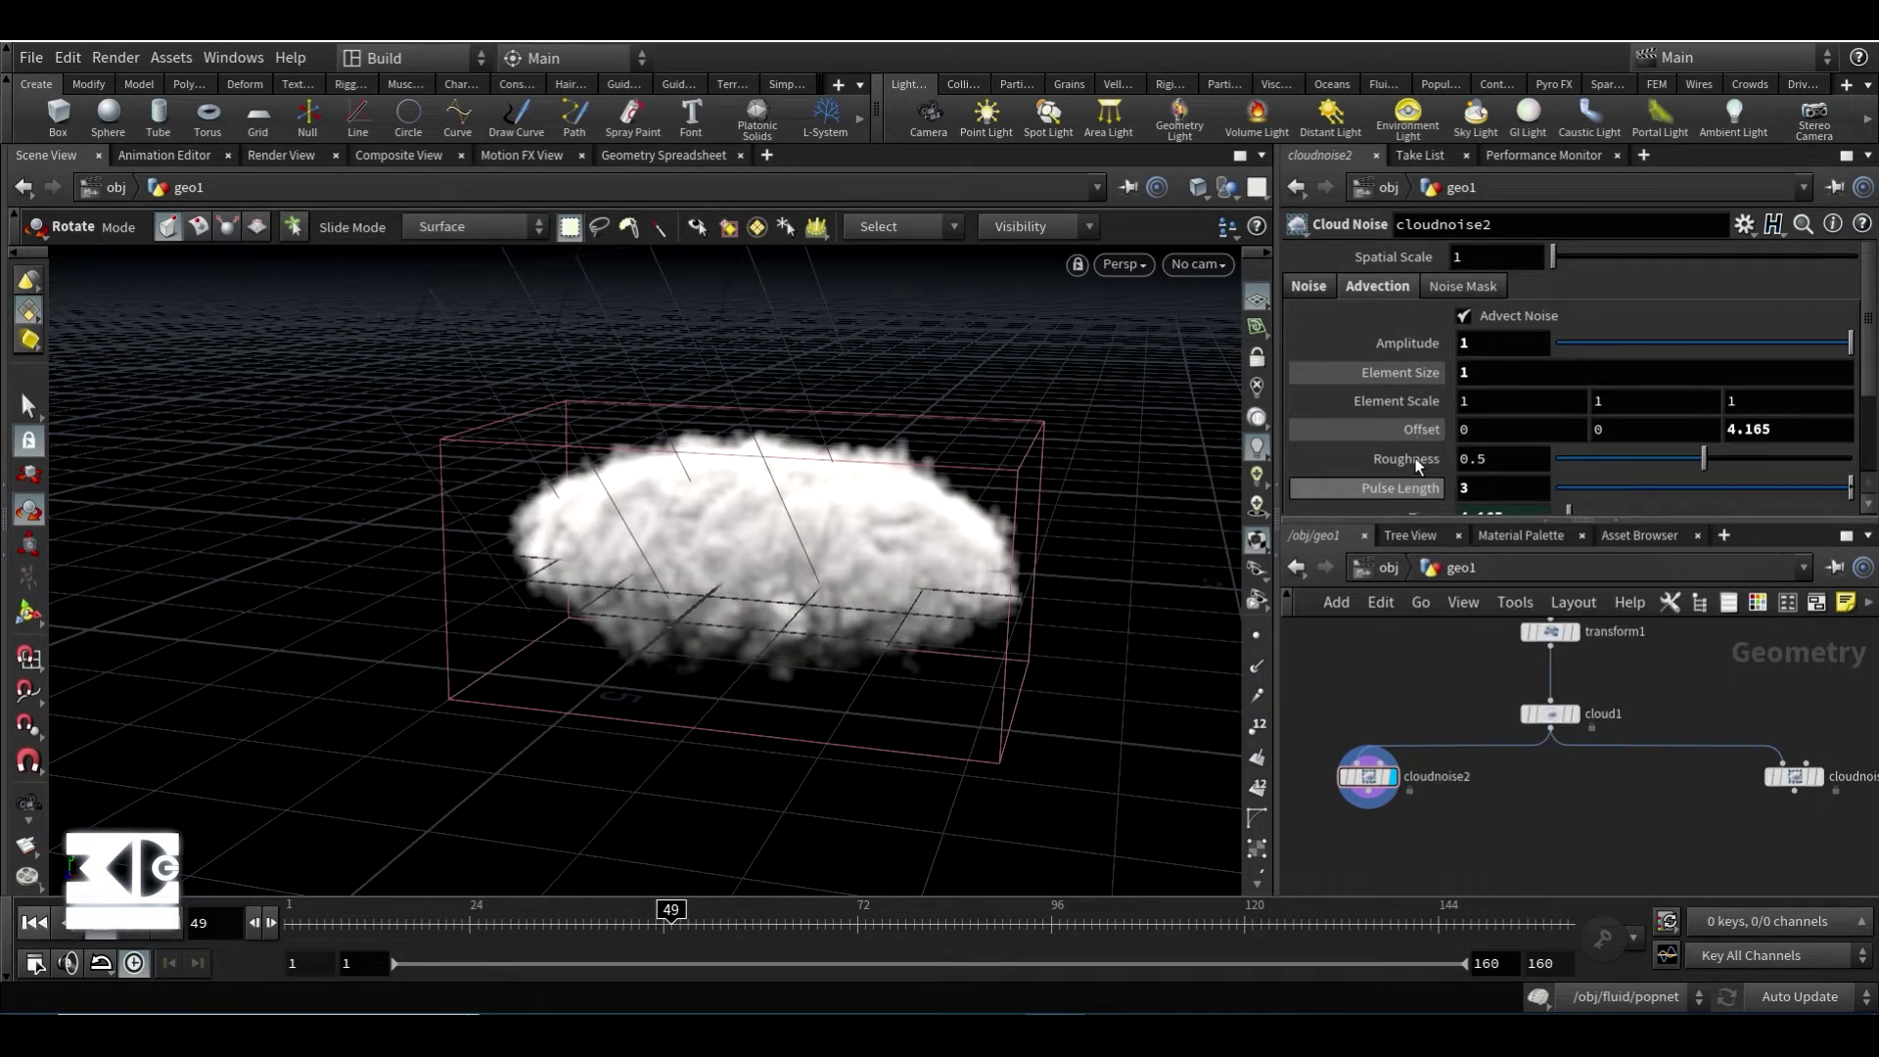
scroll(1415, 458, "down", 1)
right_click(1402, 451)
left_click(1453, 716)
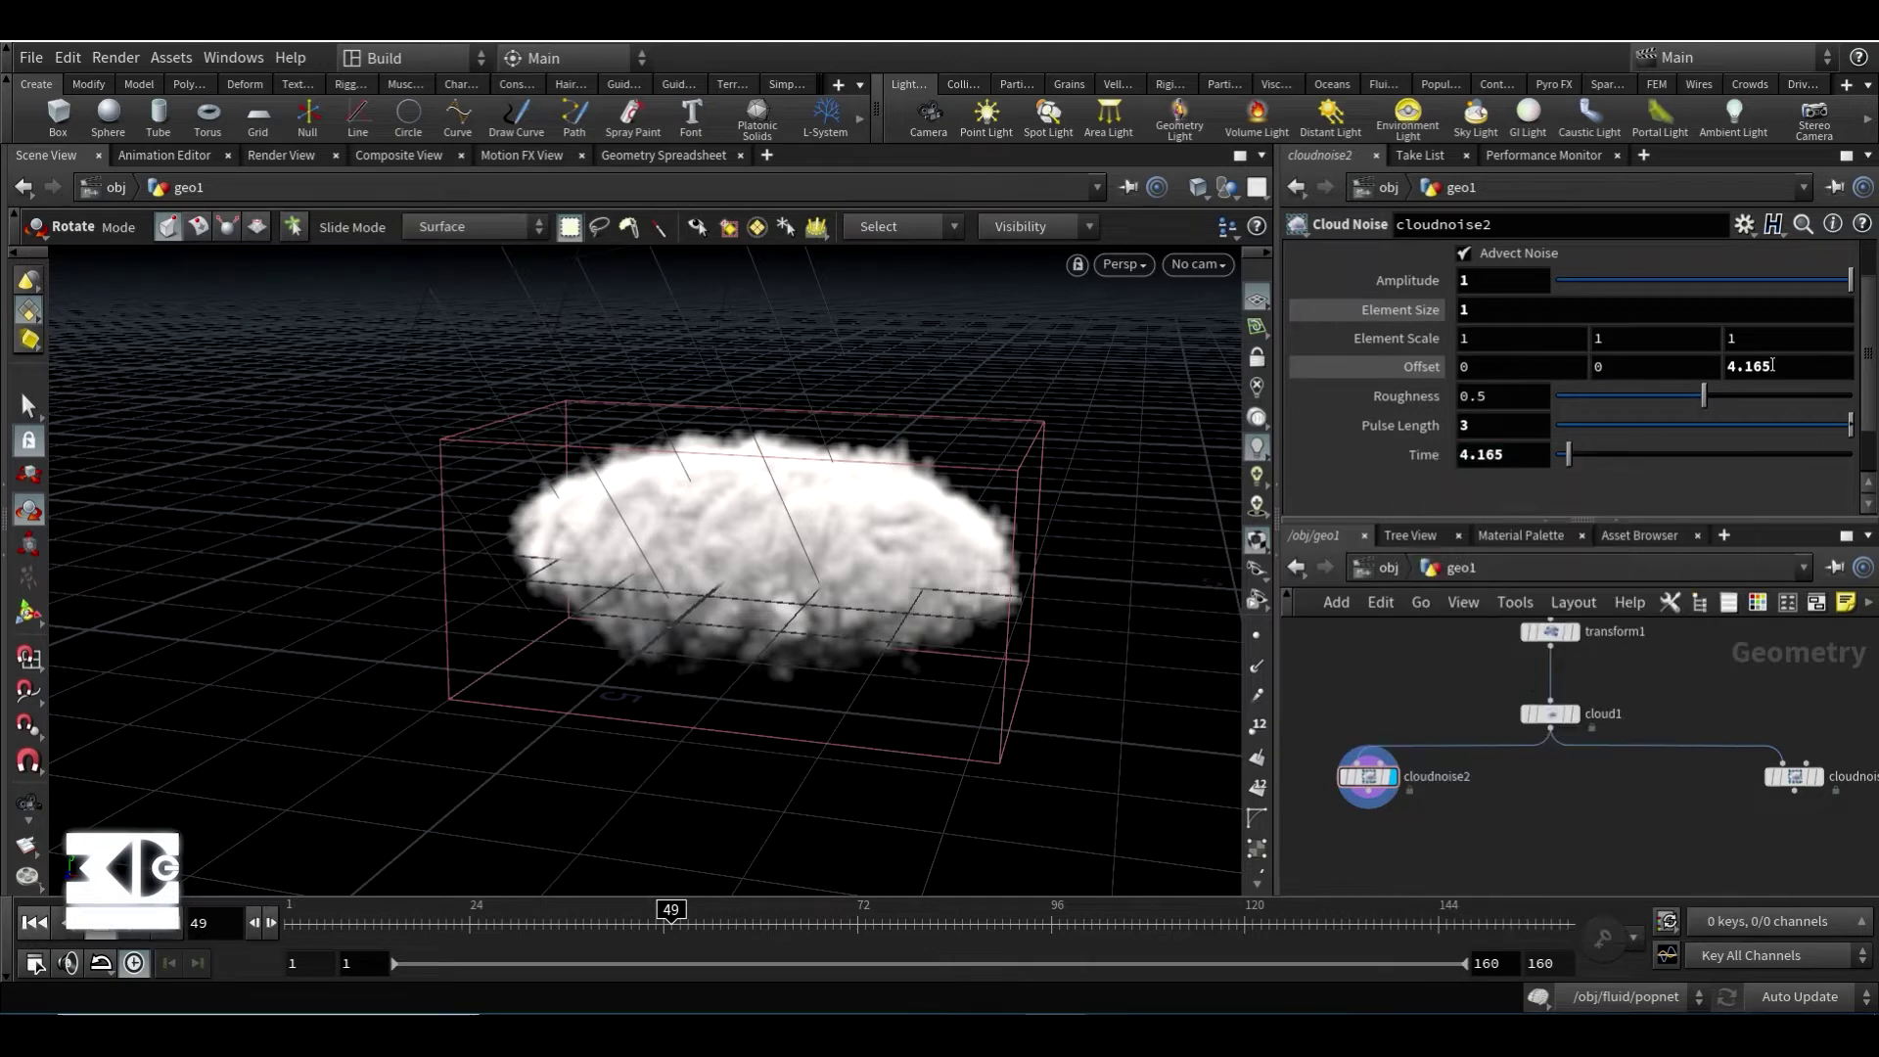
left_click(34, 922)
left_click(271, 922)
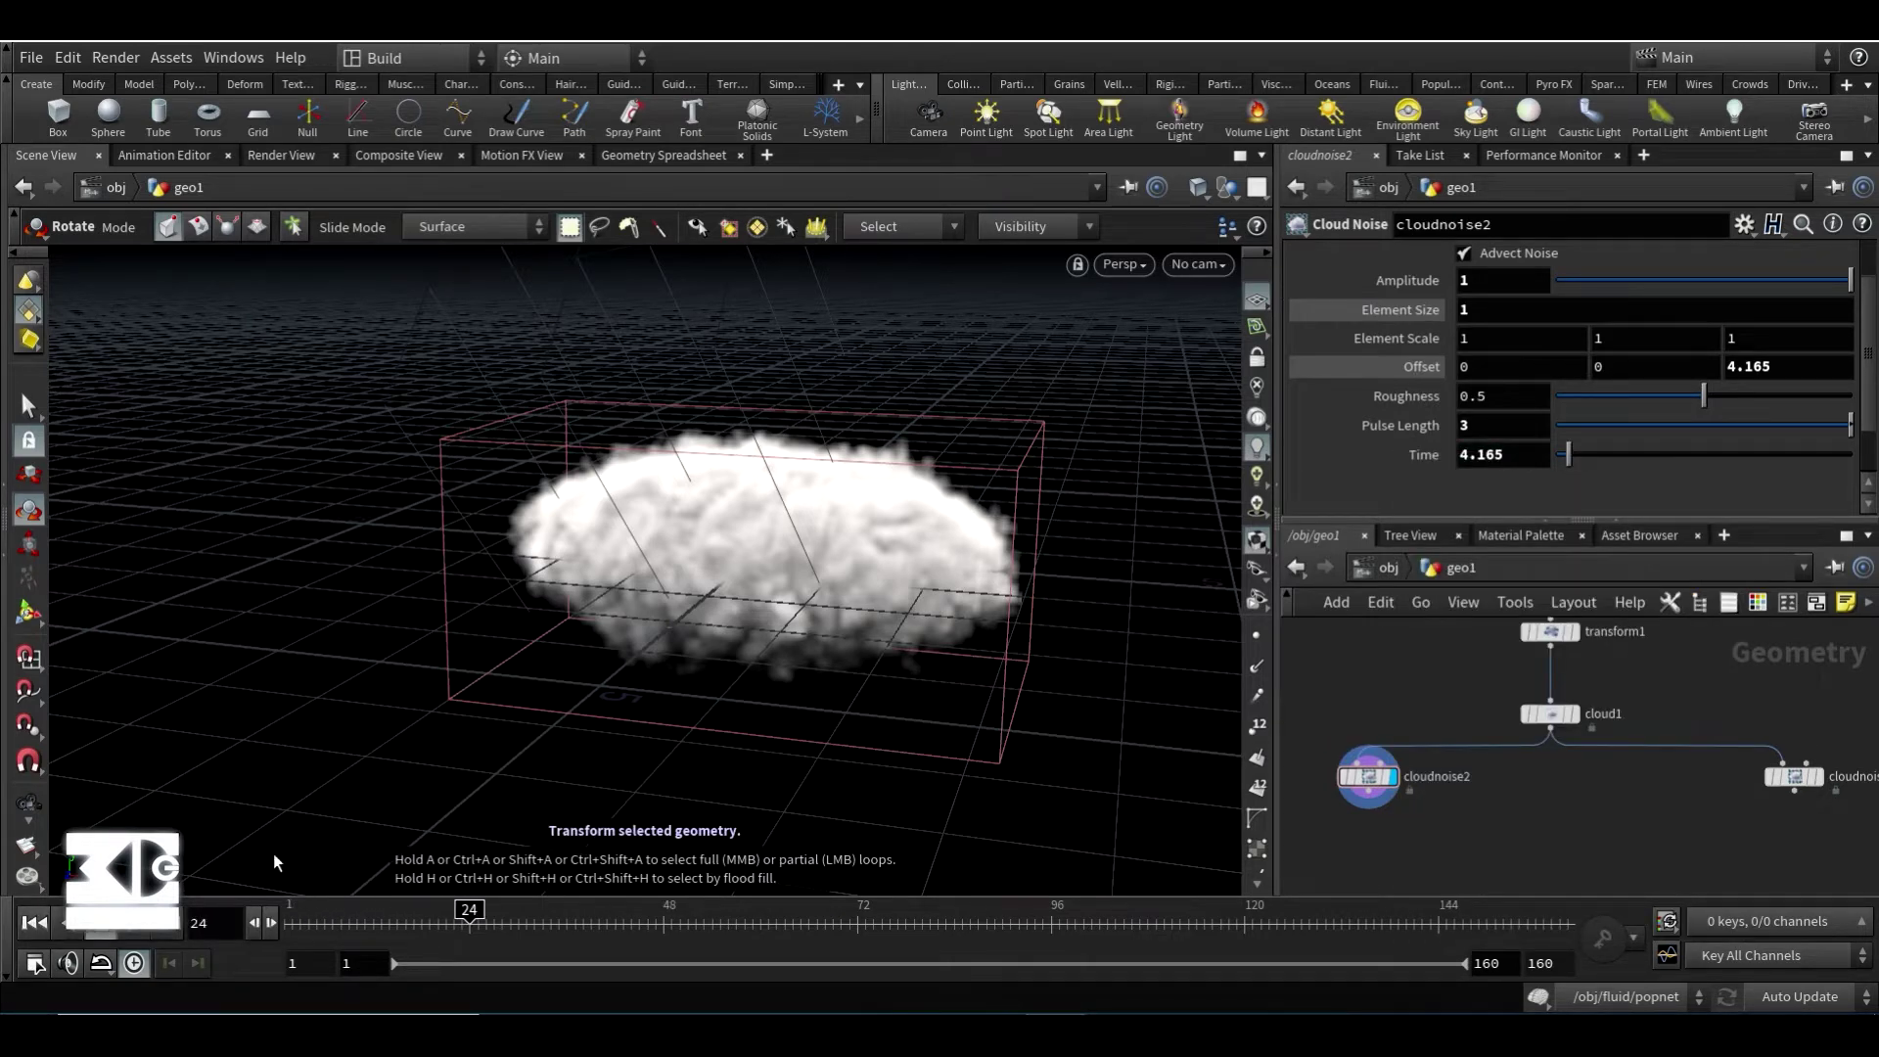
- Set cloudnoise2's advection Z offset to the expression $FF*.5 and play the animation
left_click(1783, 373)
type("$FF")
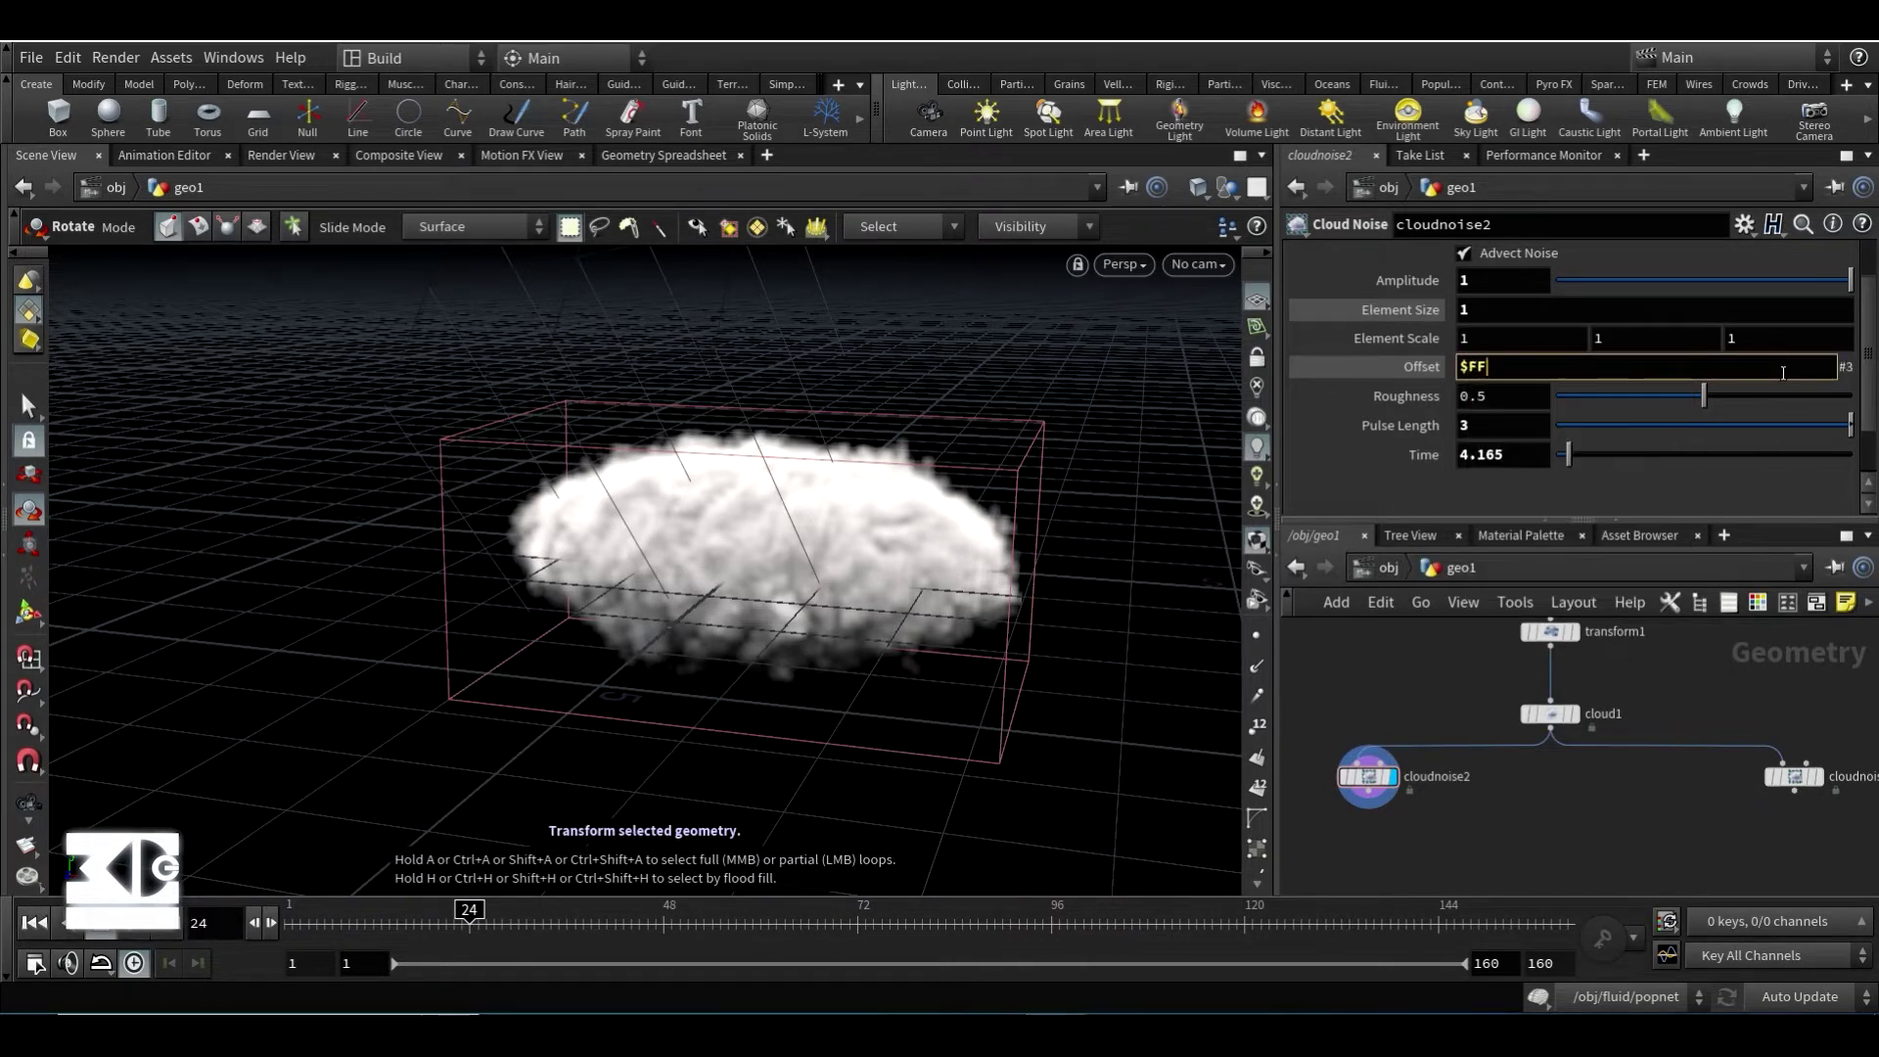
type("*.5")
key("Return")
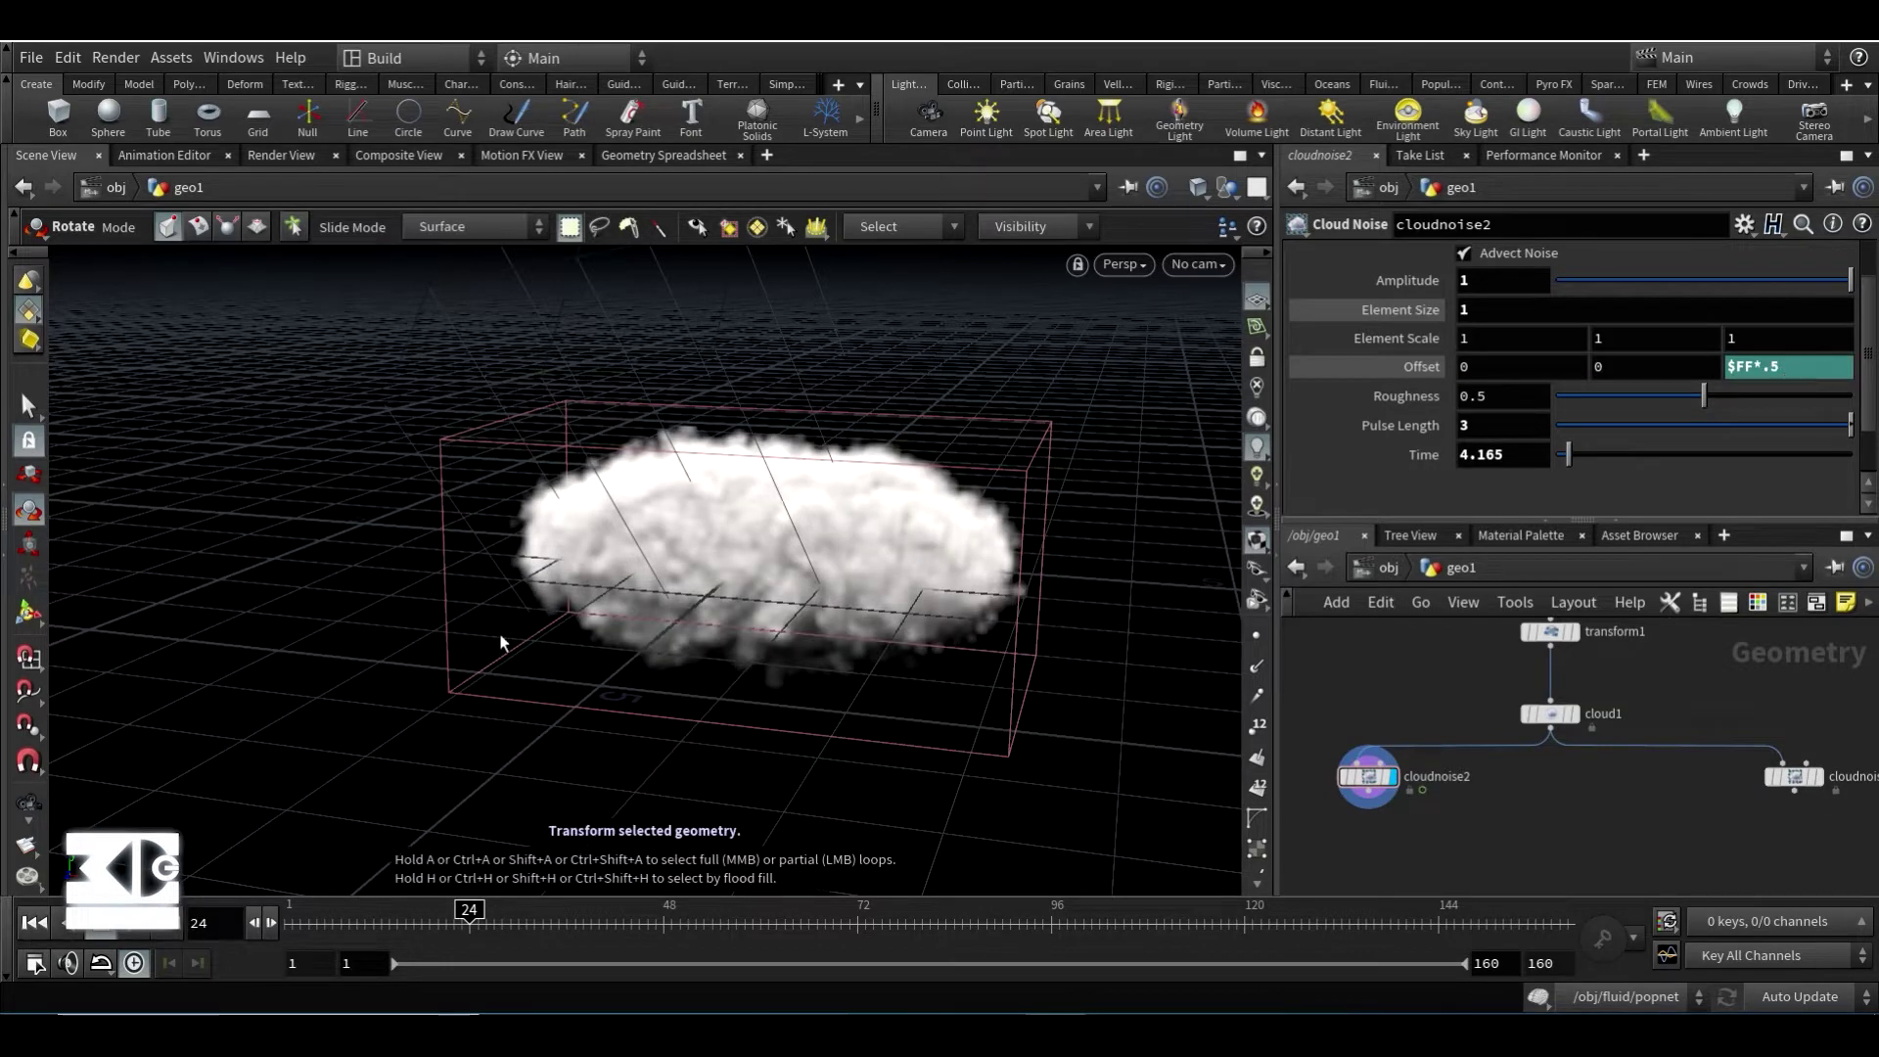
left_click(108, 925)
- Slow the advection Z offset by changing its expression to $FF*.05 and replay the animation from the start
left_click(1769, 366)
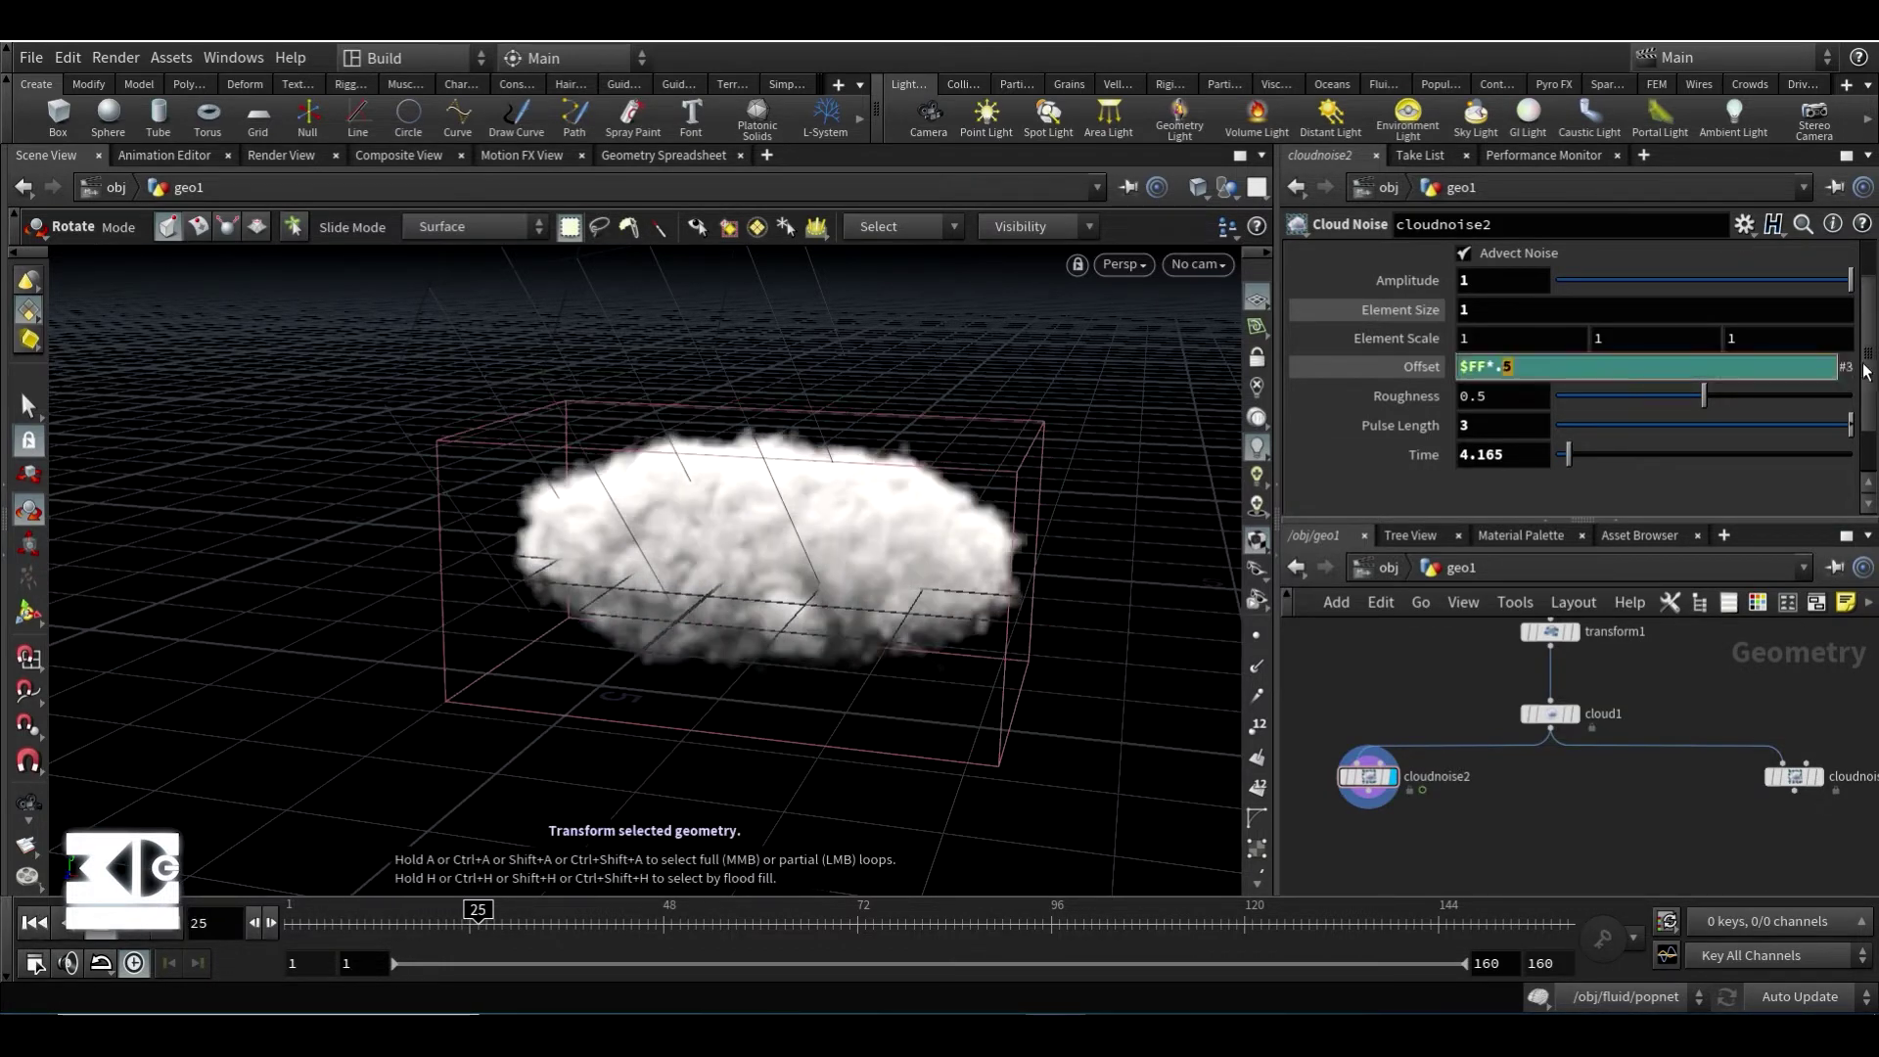
type("0")
key("Return")
left_click(21, 922)
left_click(135, 922)
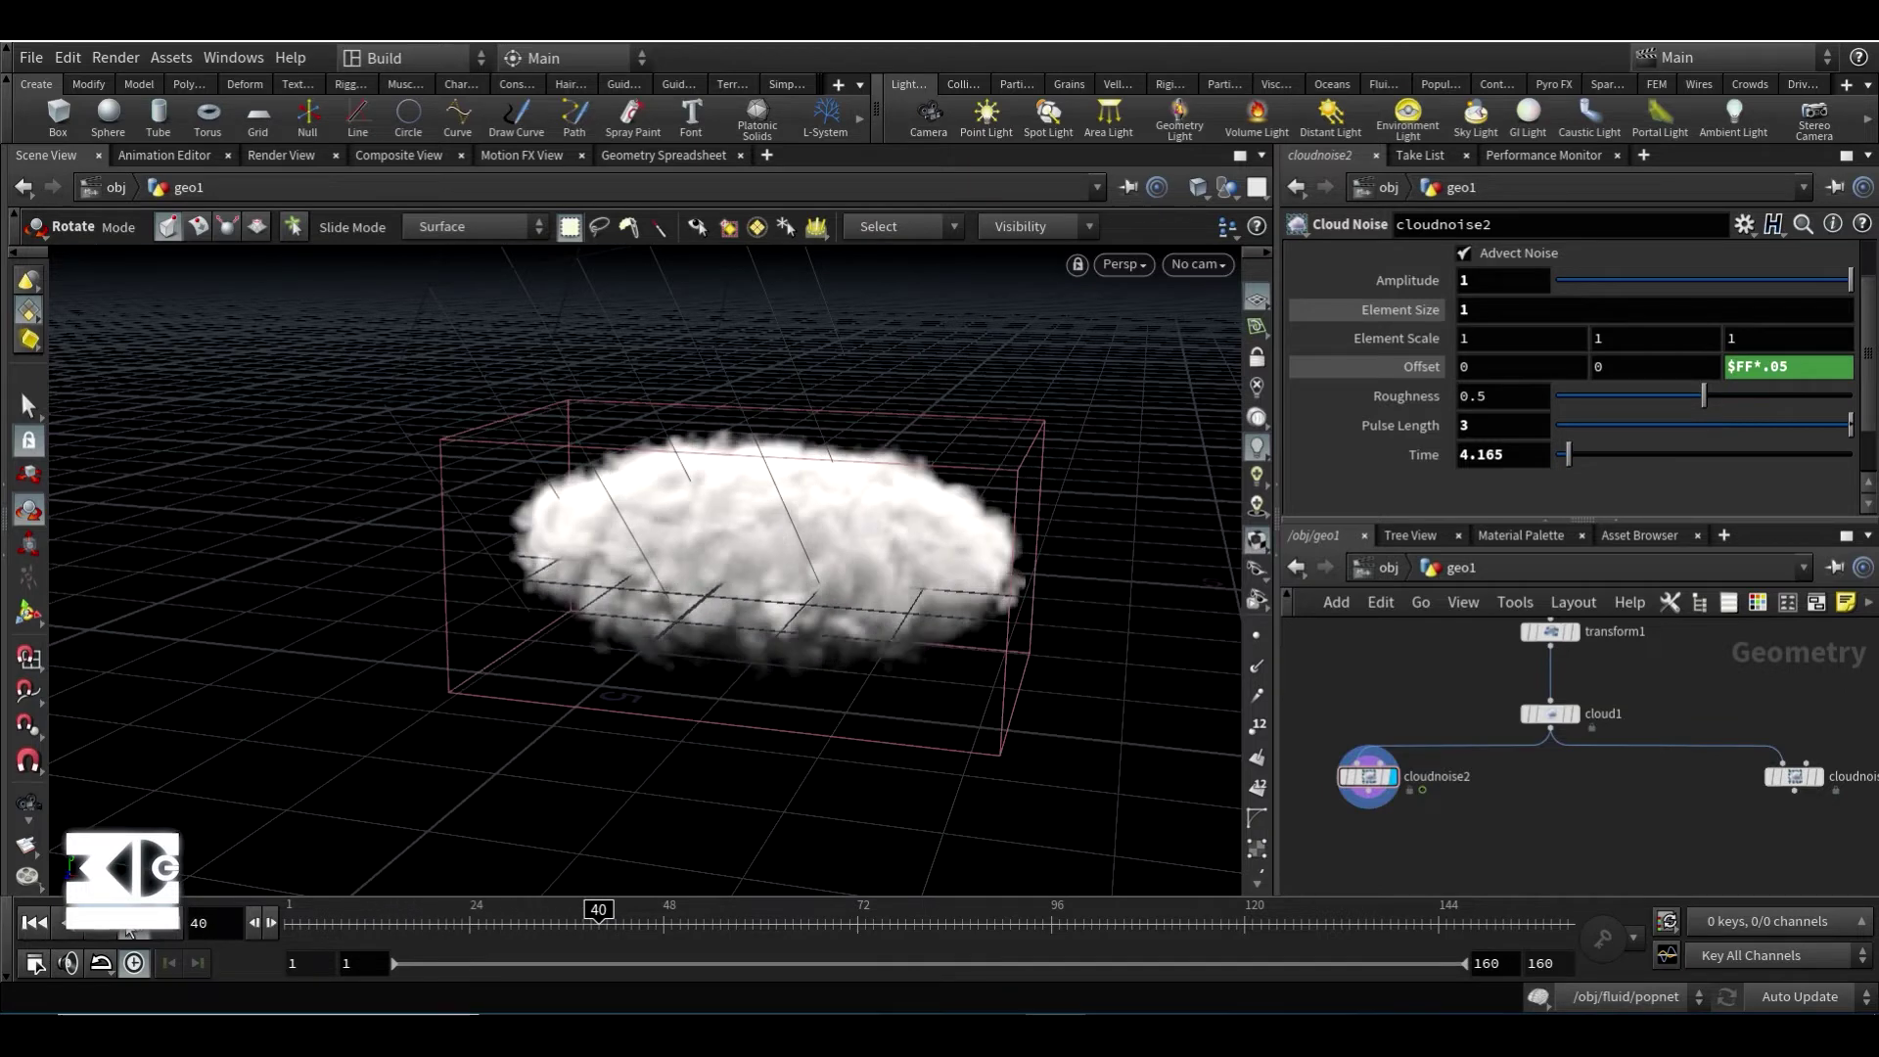
left_click(103, 922)
- Copy the advection Z offset parameter to Time so that both are driven by the same animation
right_click(1774, 372)
left_click(1566, 533)
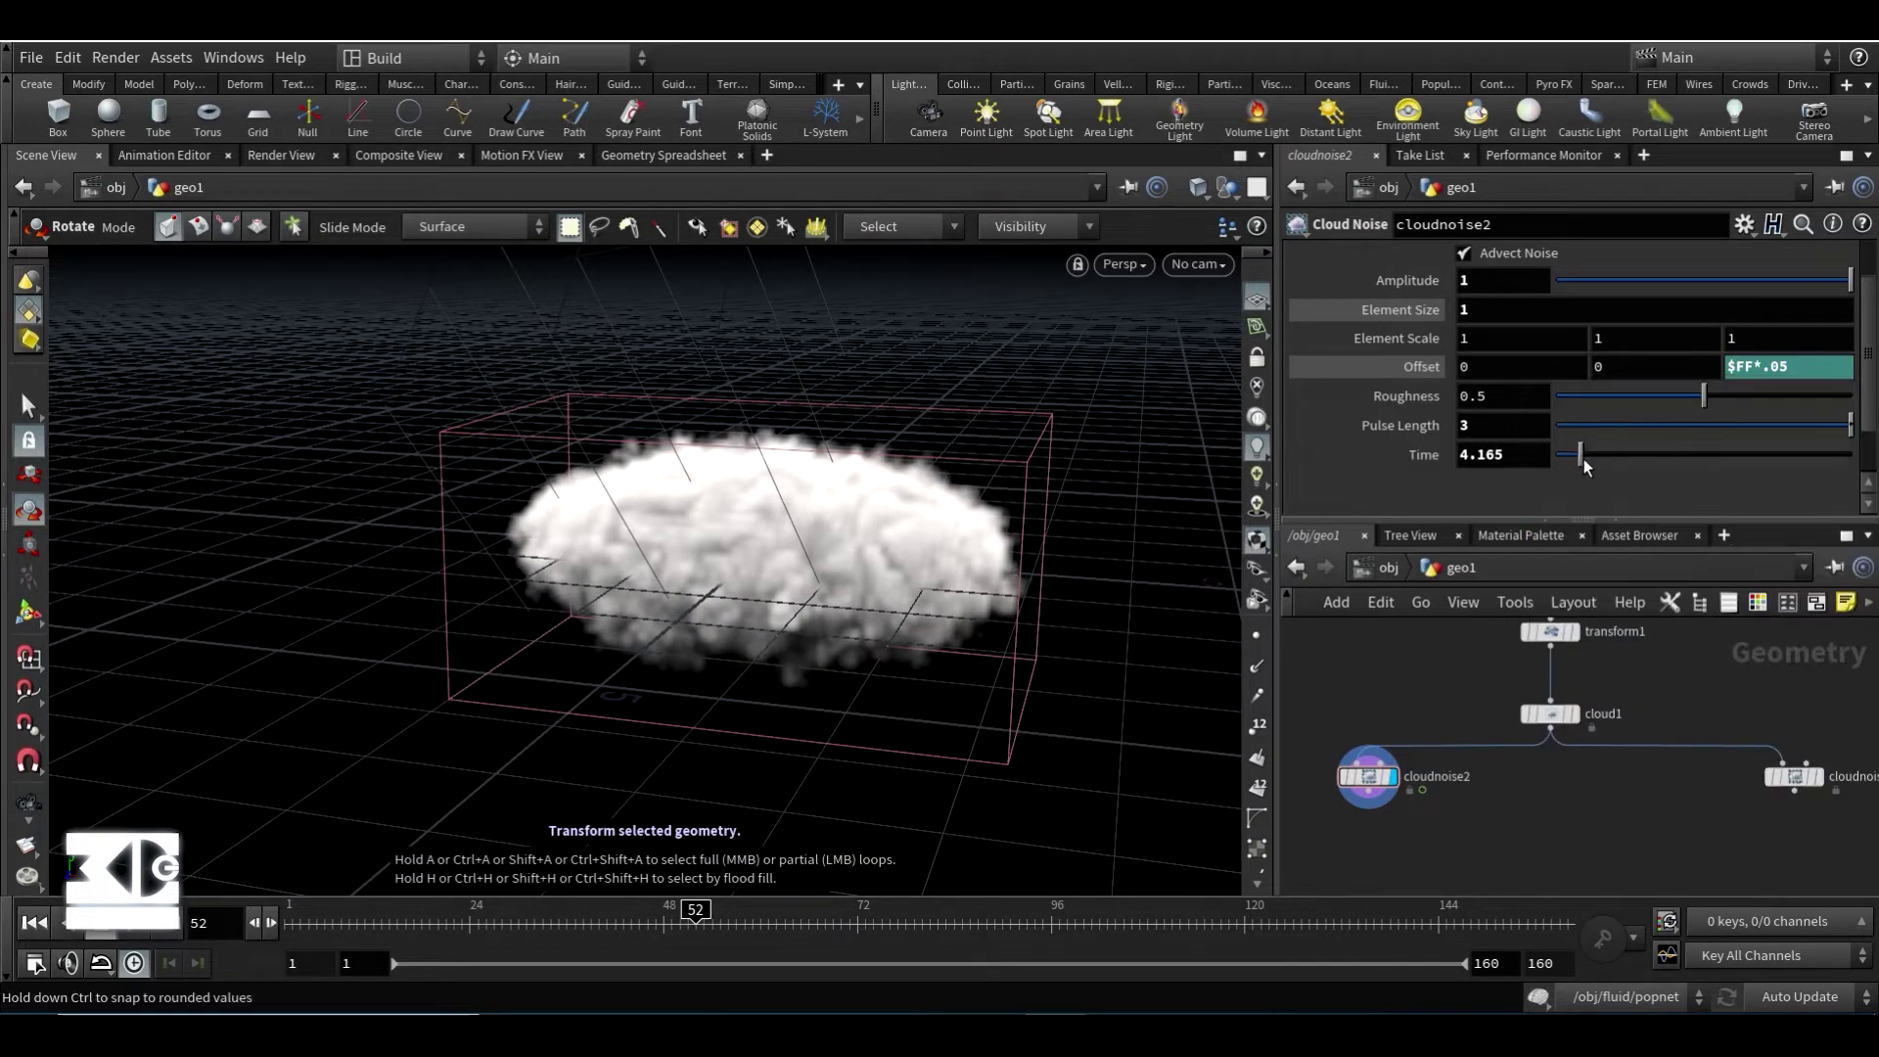
right_click(1422, 456)
left_click(1472, 685)
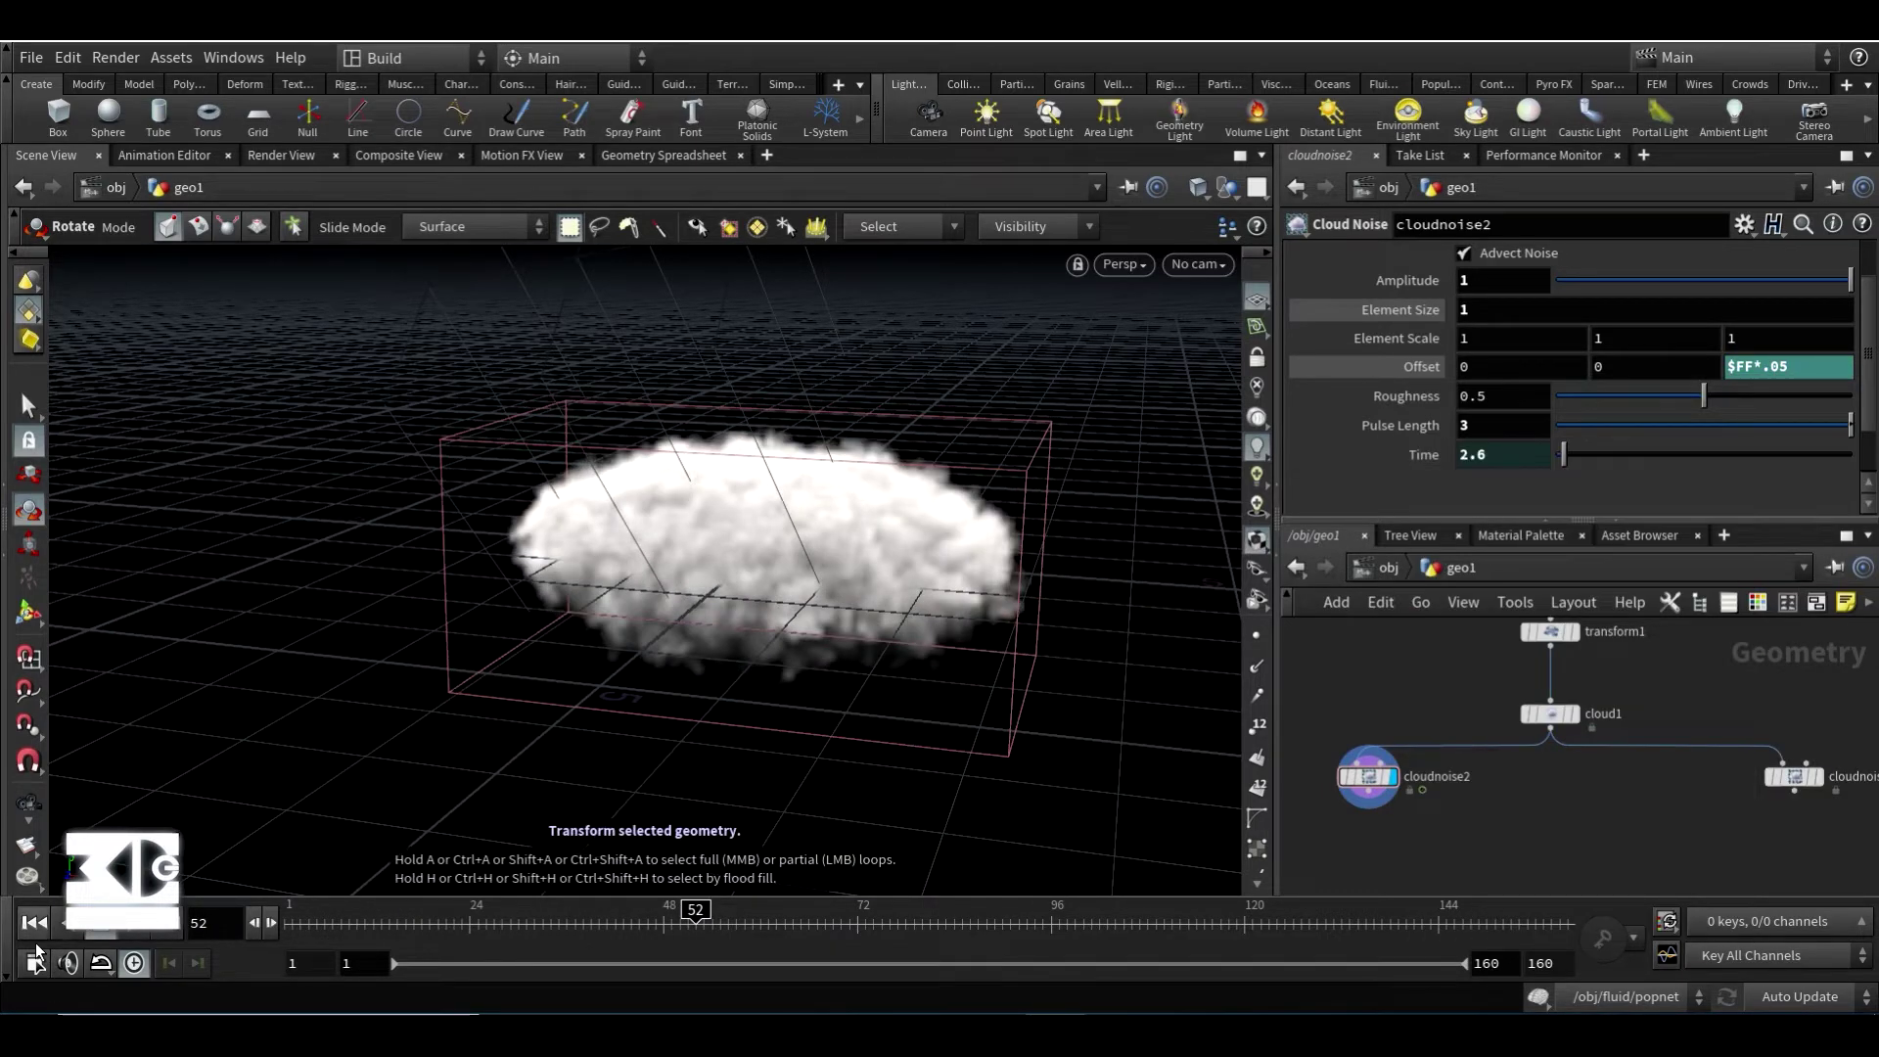
scroll(1498, 399, "up", 2)
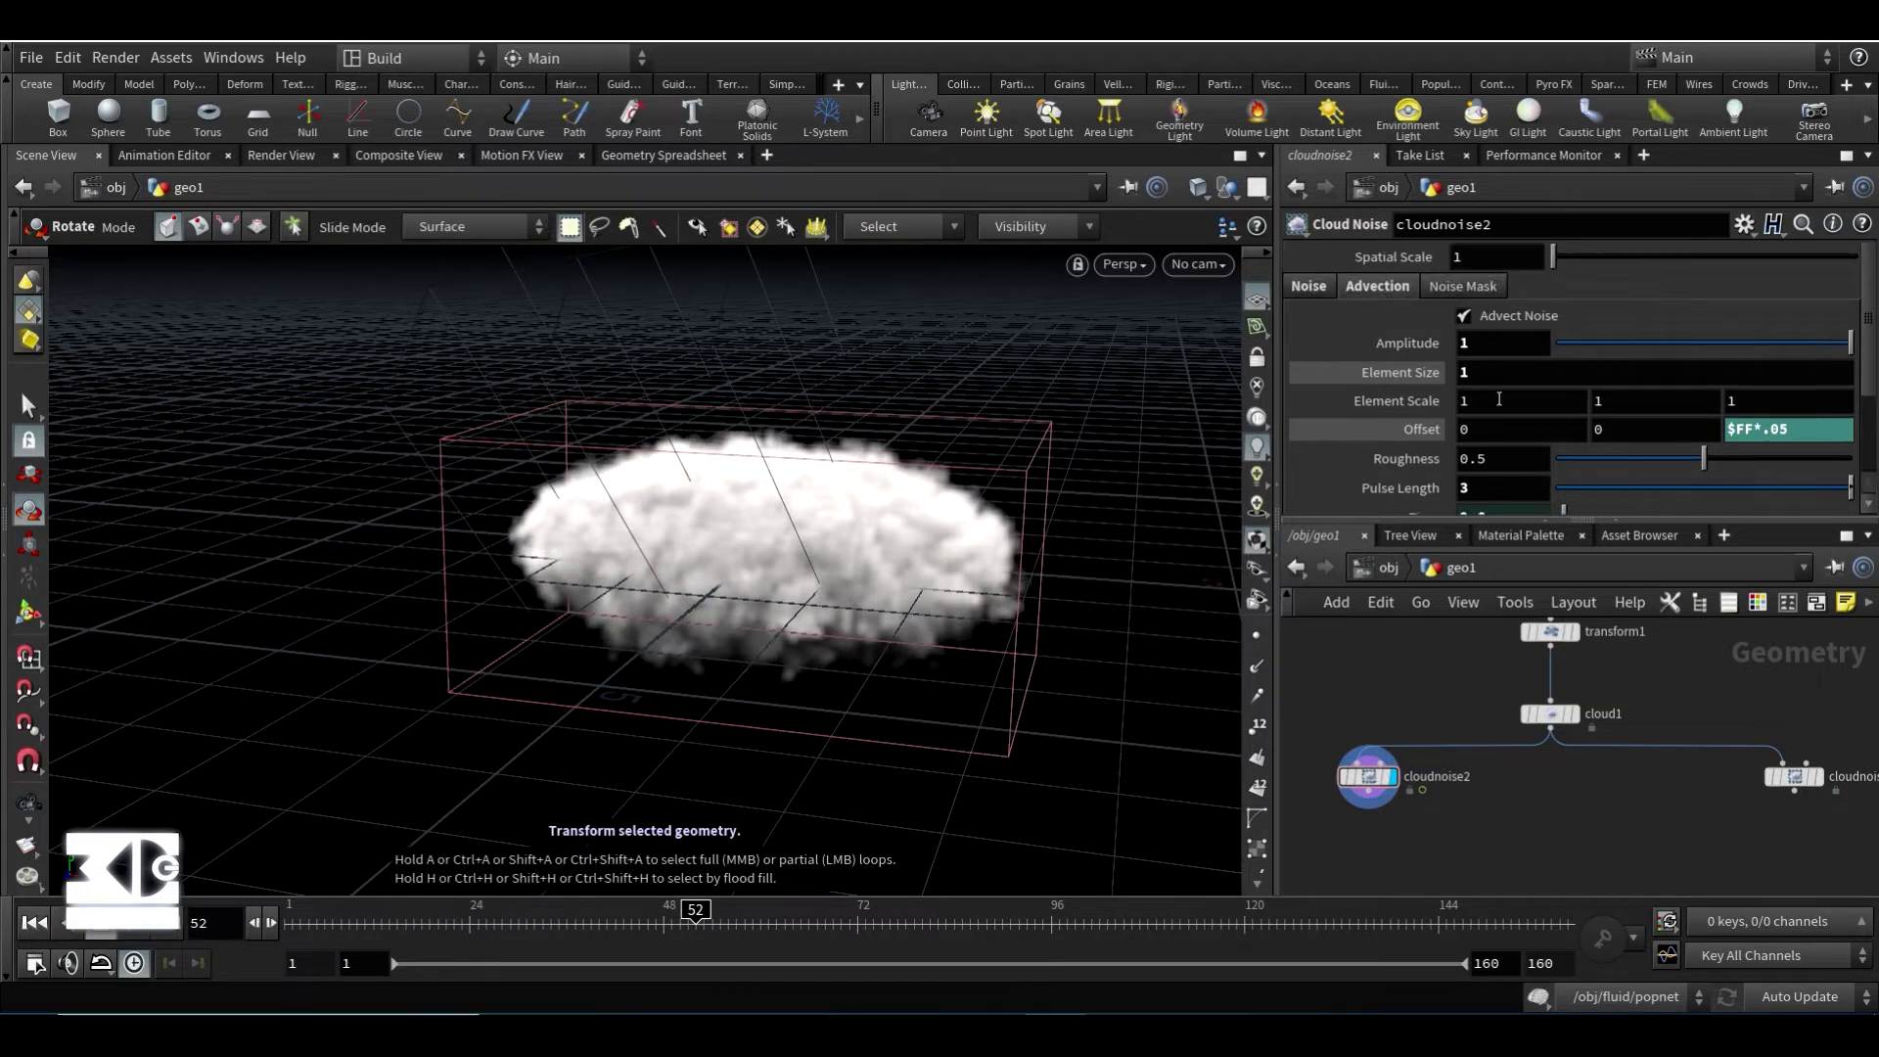
- Set the cloud1 node's division size to 0.02
left_click(1550, 714)
type("0.02")
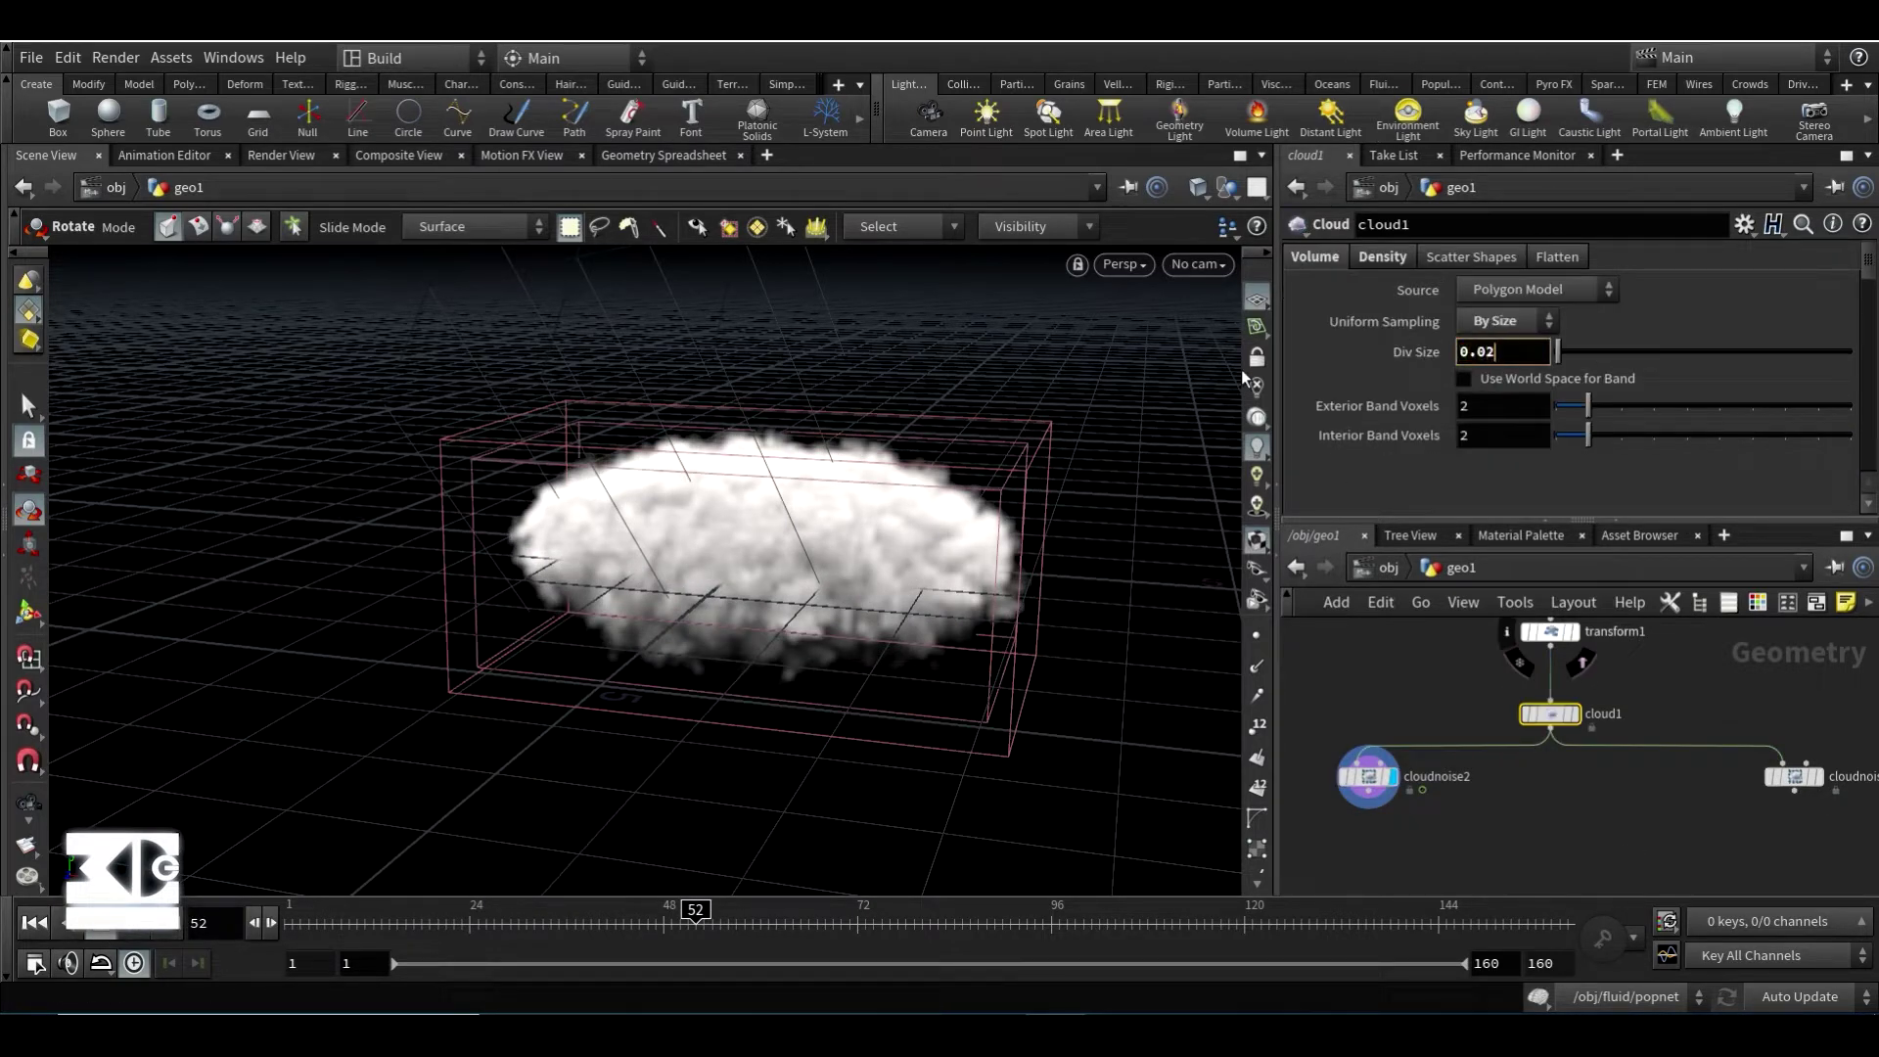
key("Return")
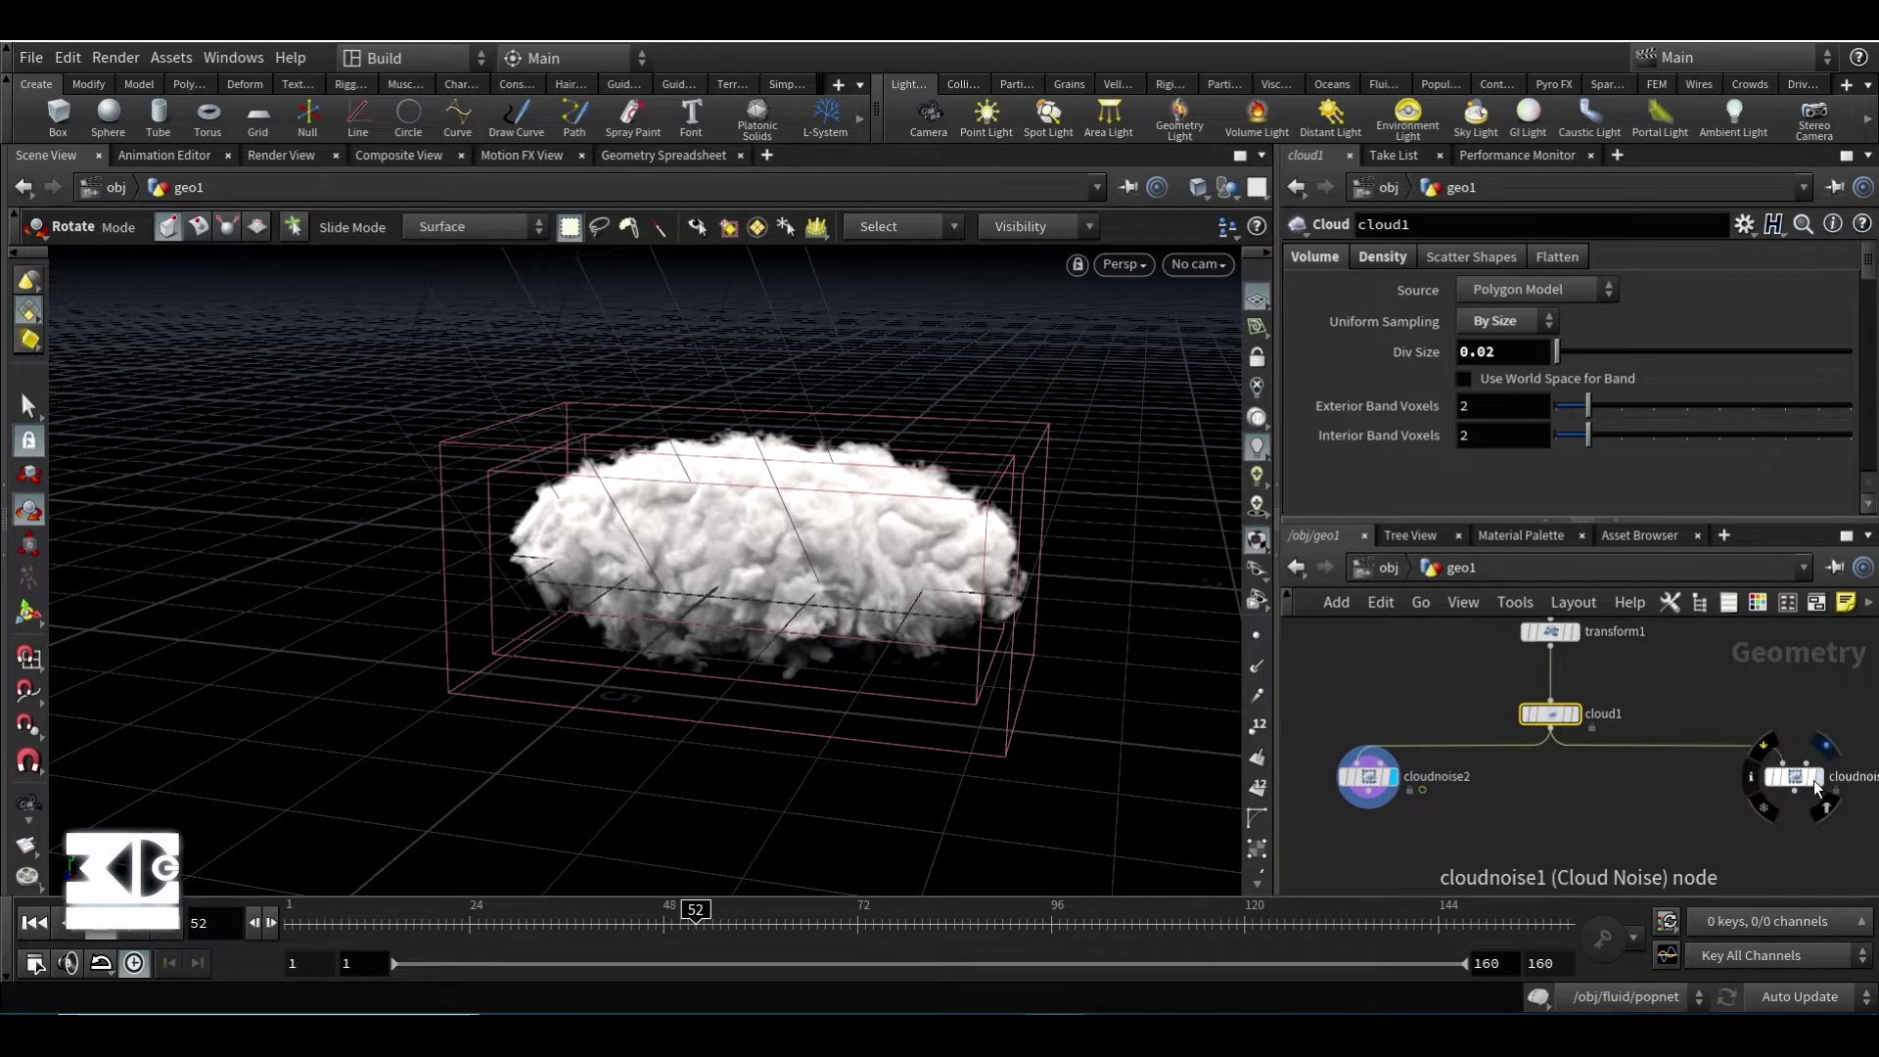
scroll(1525, 777, "down", 3)
middle_click_drag(1451, 697, 1767, 741)
middle_click_drag(1635, 692, 1586, 706)
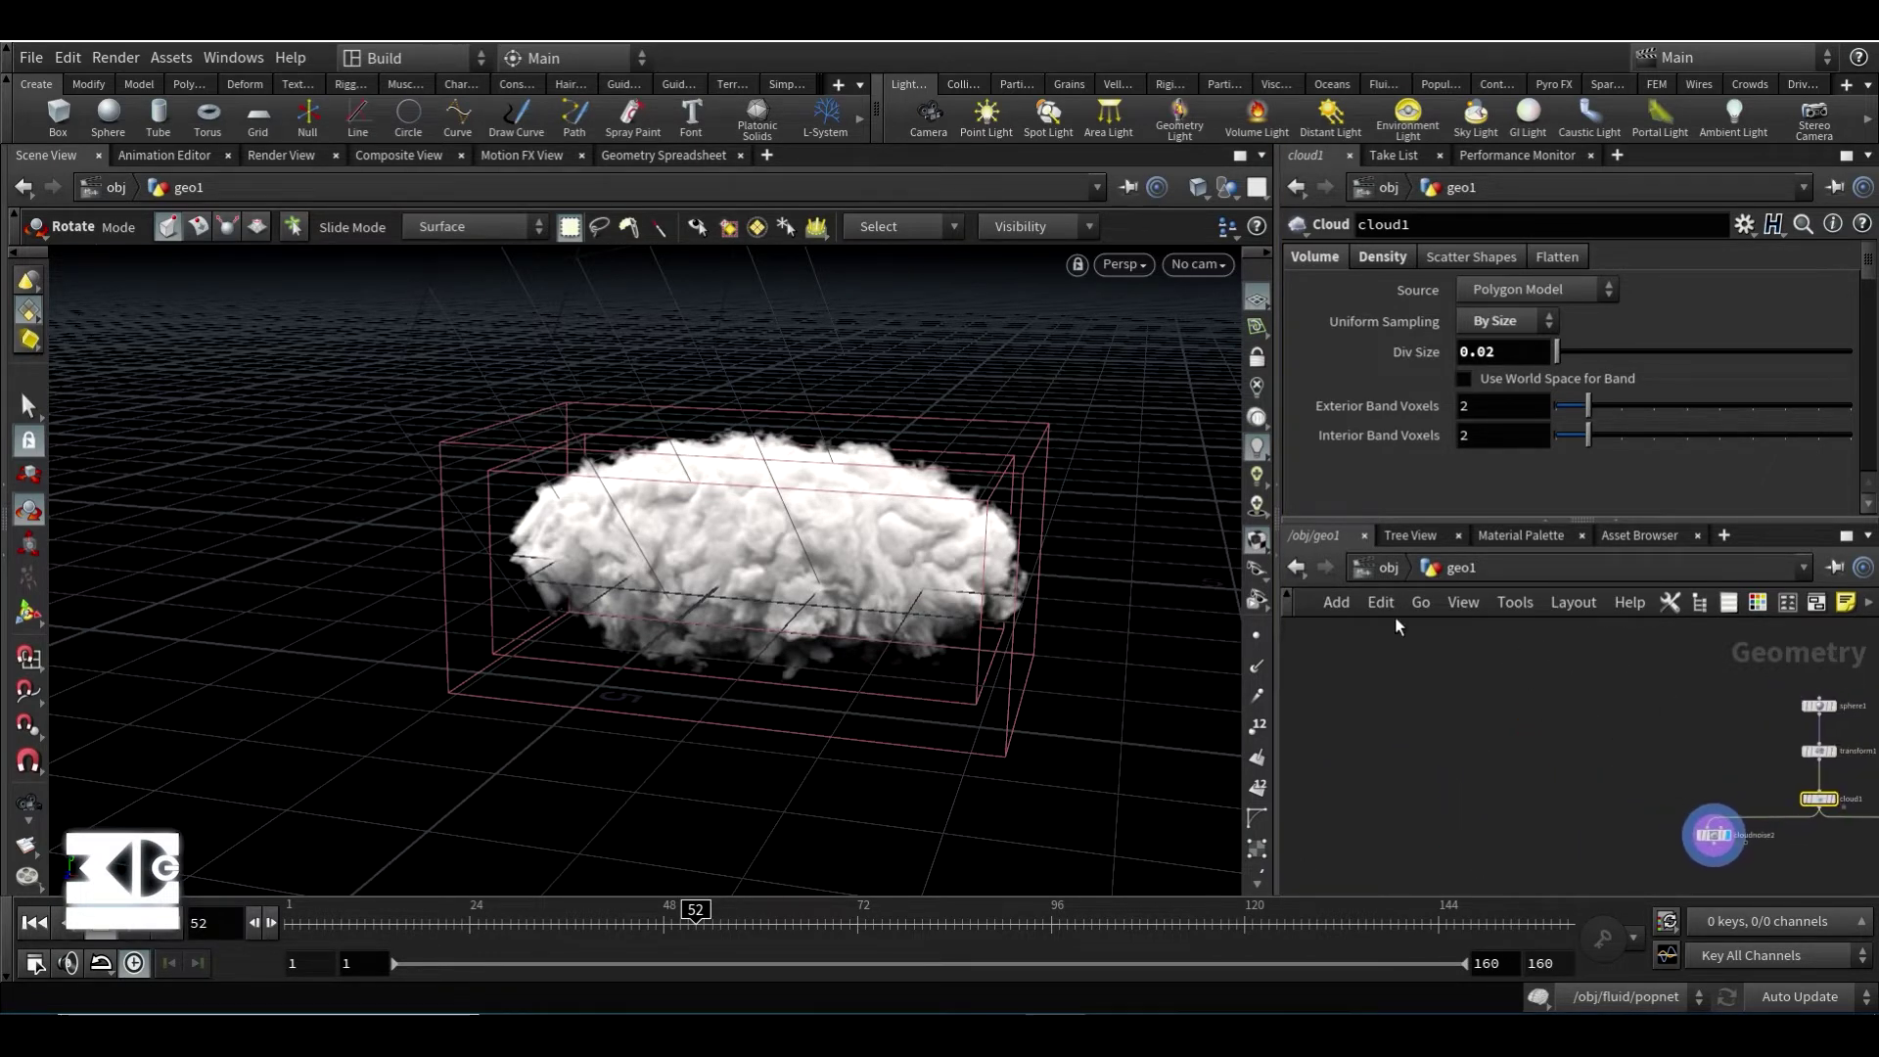
key("Tab")
type("sph")
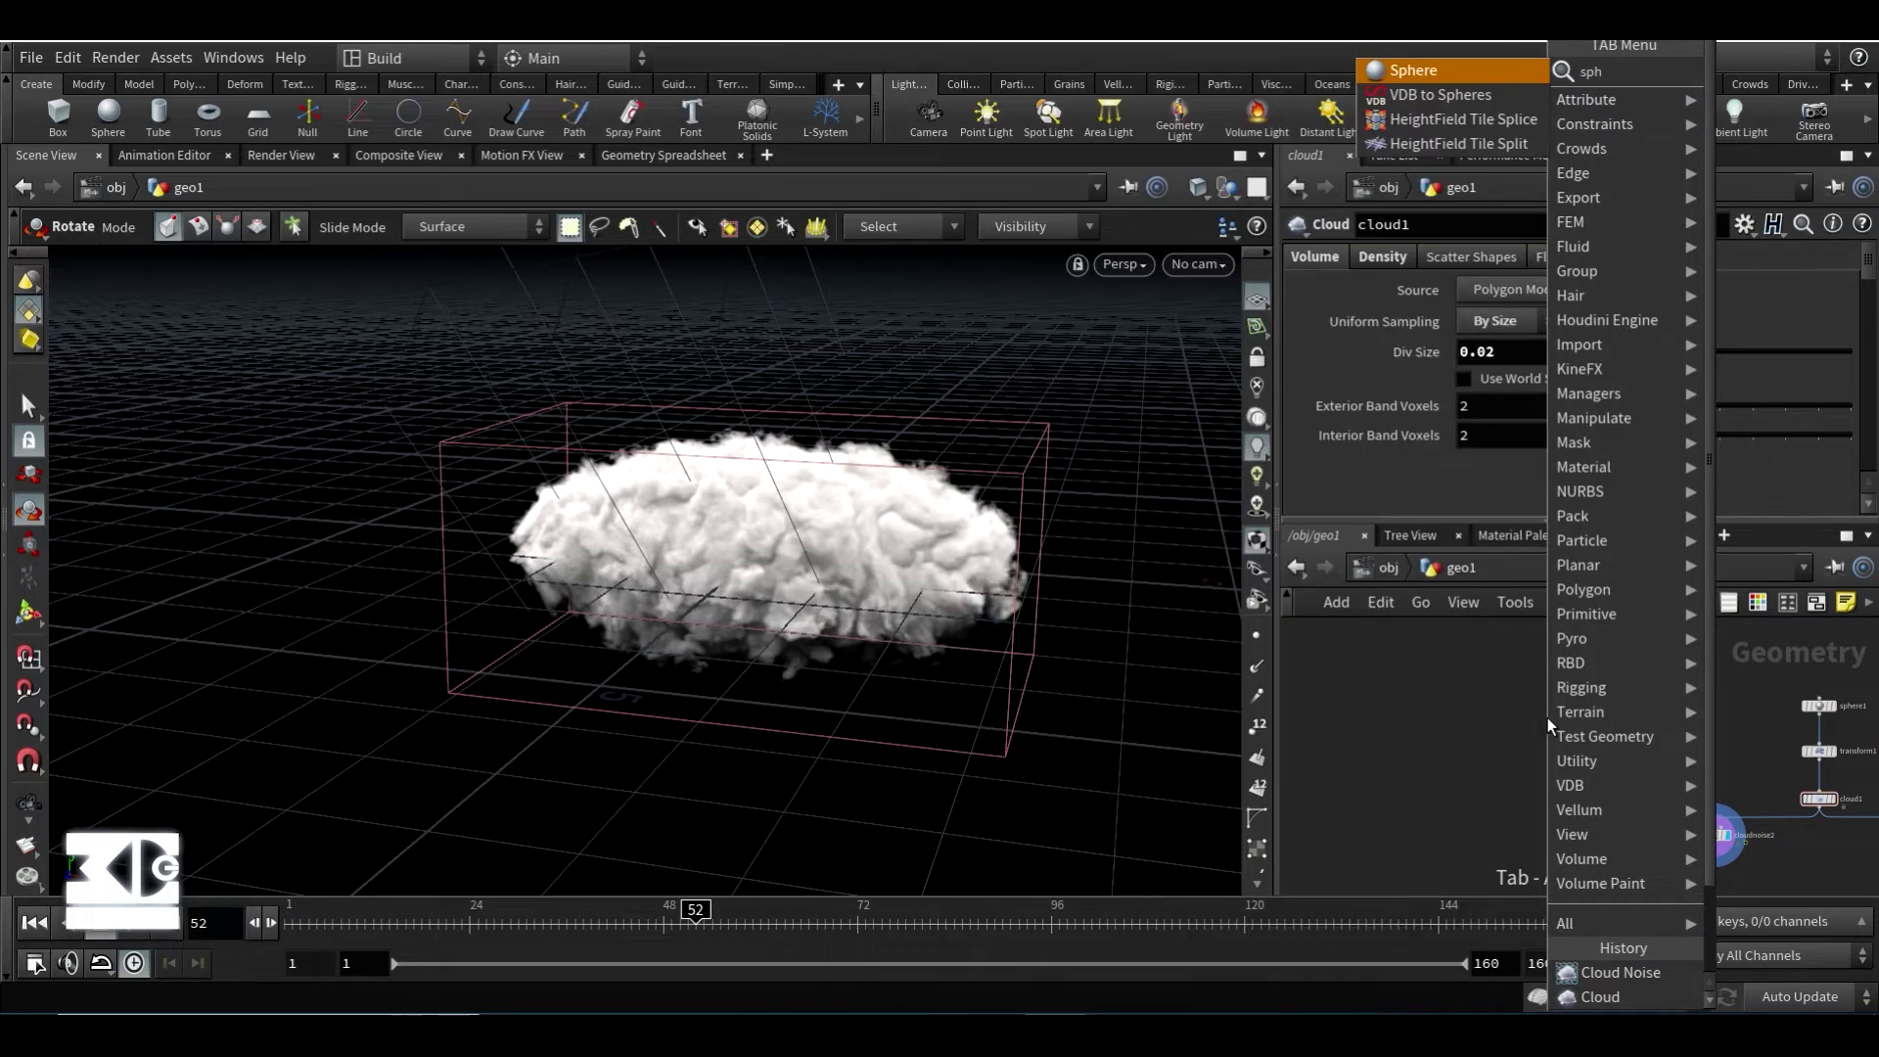
key("Return")
left_click(1497, 706)
left_click_drag(1425, 647, 1588, 754)
key("Delete")
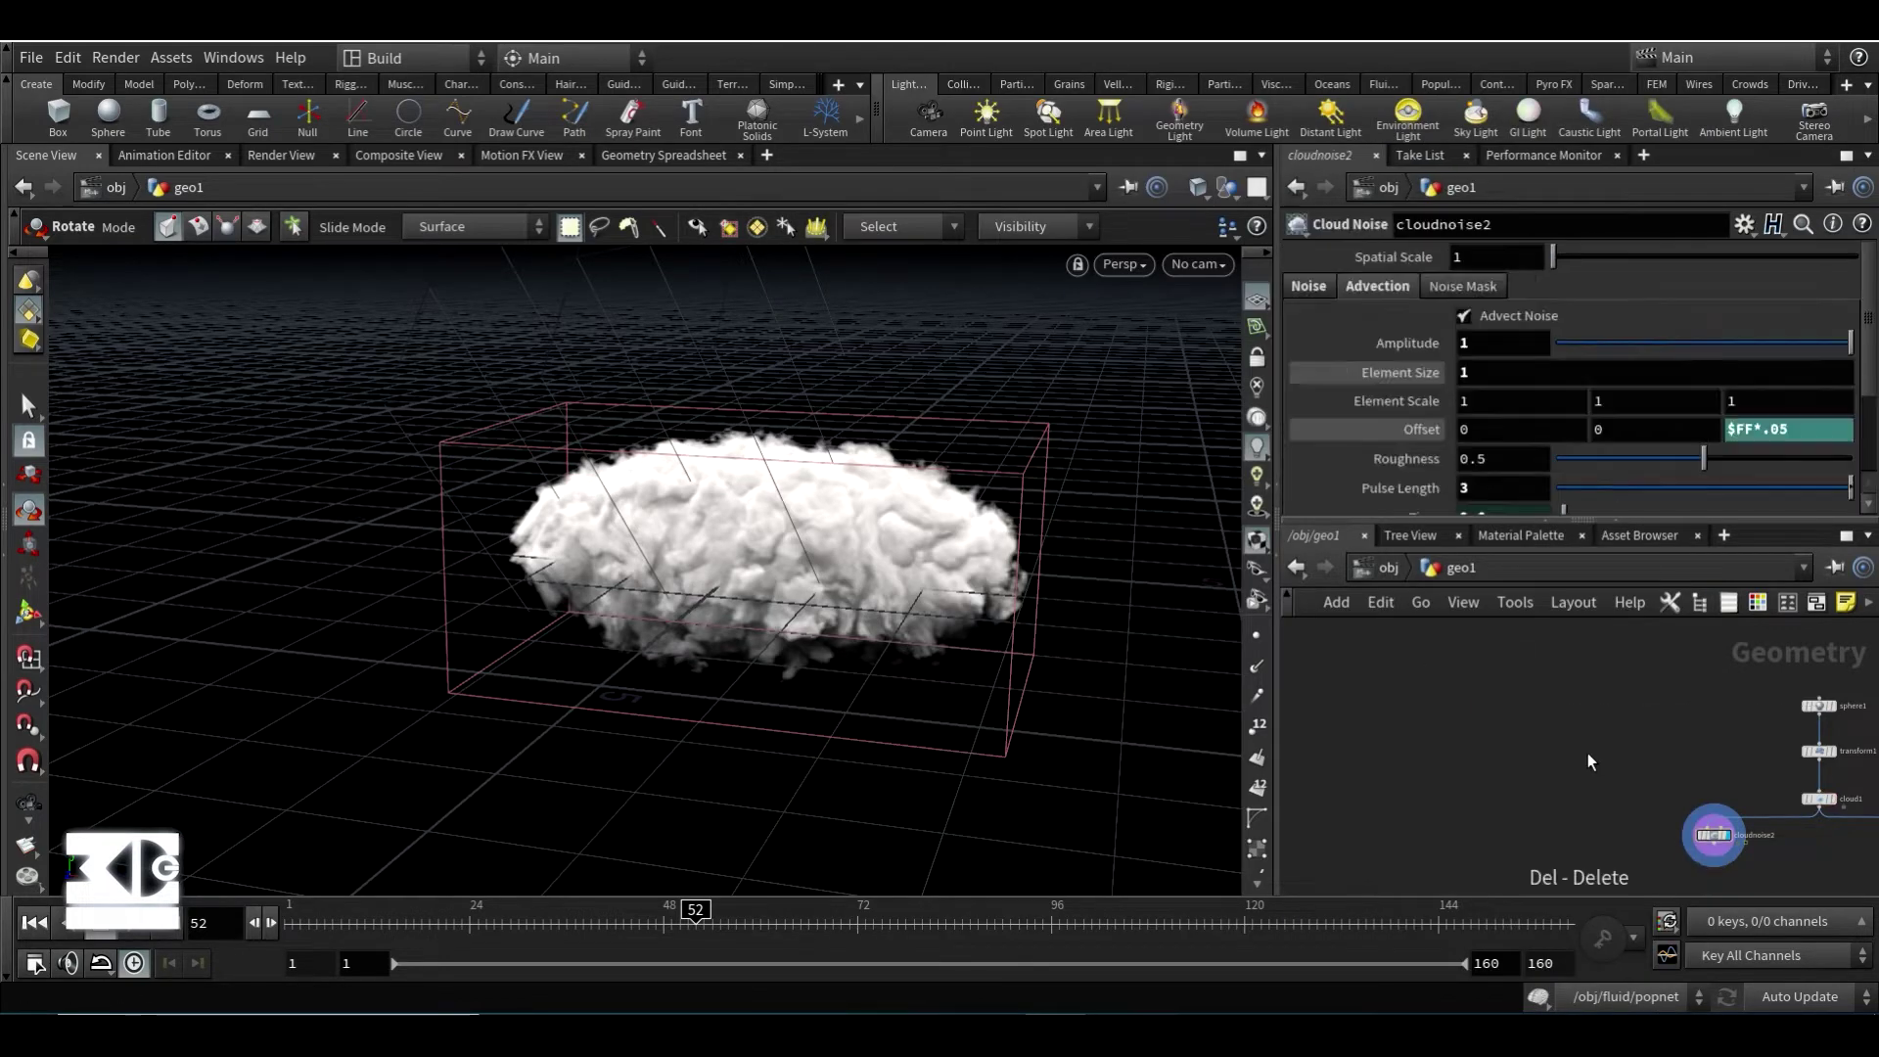
mouse_move(1532, 725)
middle_mouse_down()
mouse_move(1383, 697)
mouse_move(1421, 693)
mouse_move(1436, 713)
middle_mouse_up()
scroll(1436, 714, "up", 2)
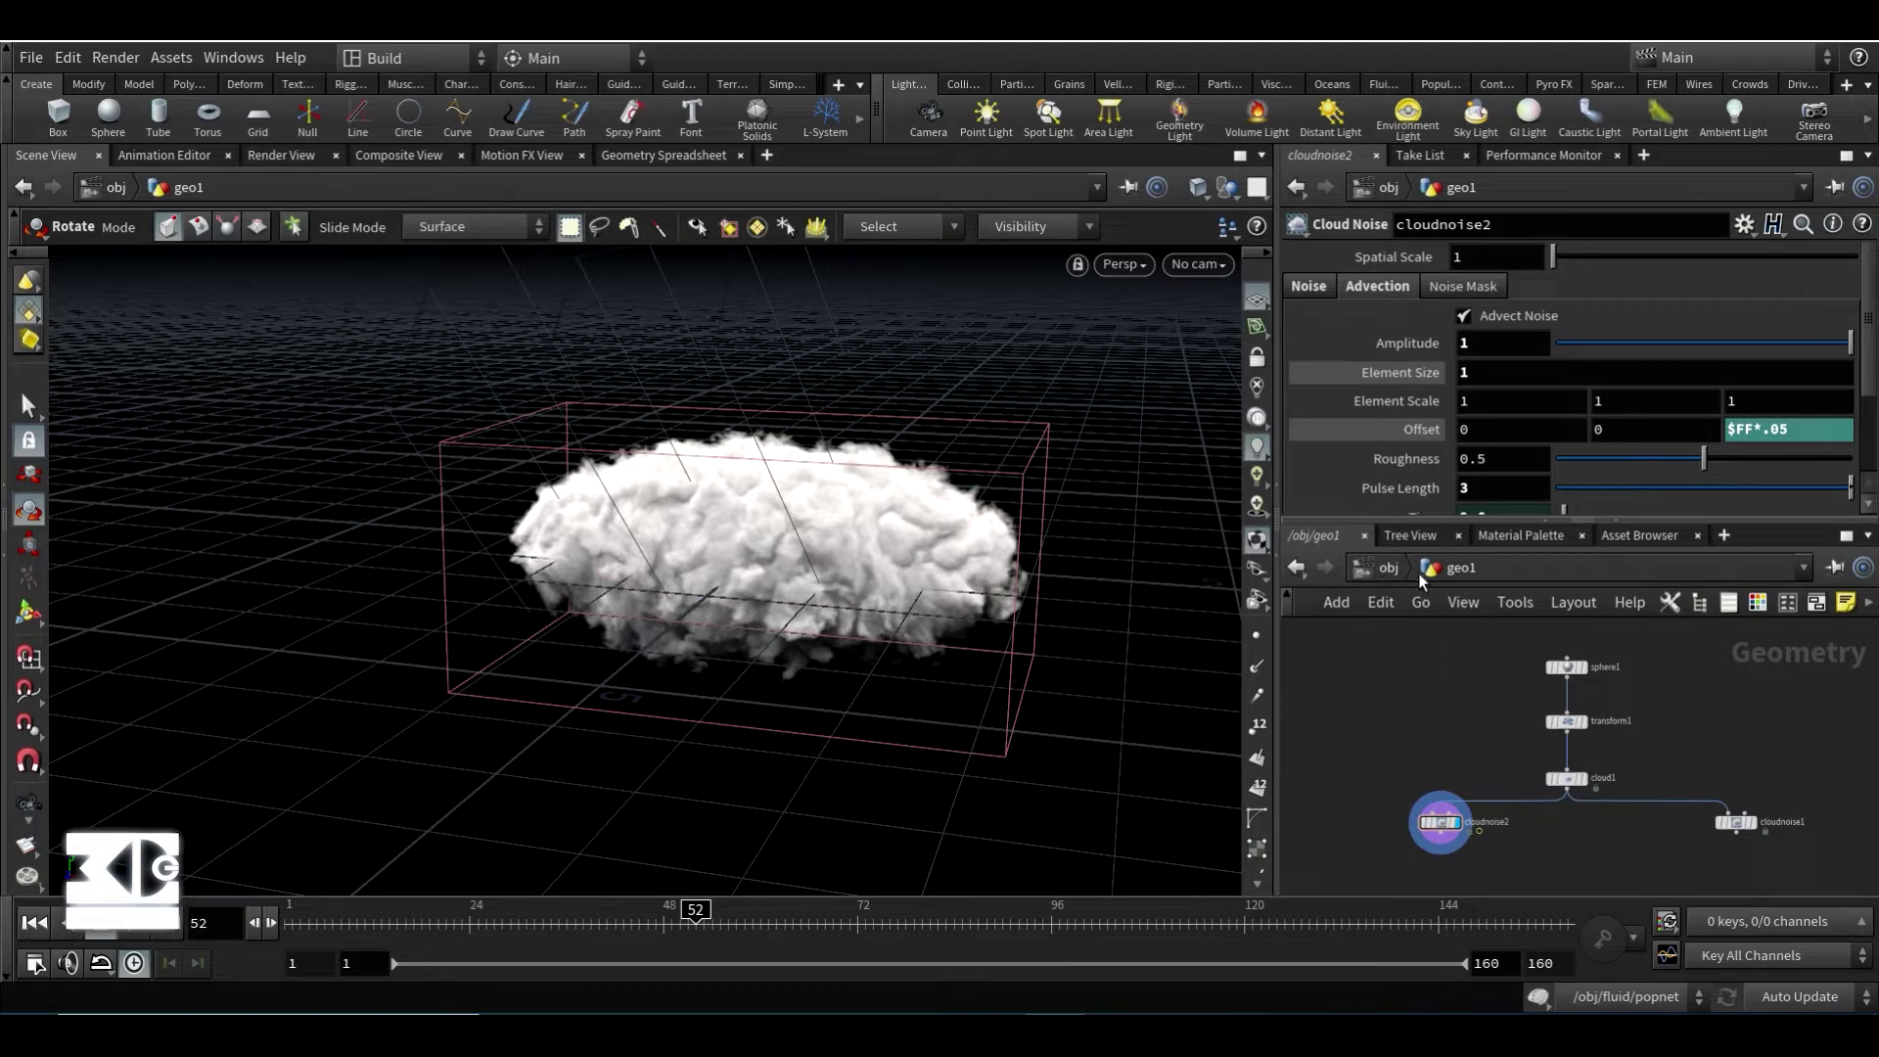
- Return to the object level, display the NUAGE_MAGIQUE object and hide geo1
left_click(1387, 568)
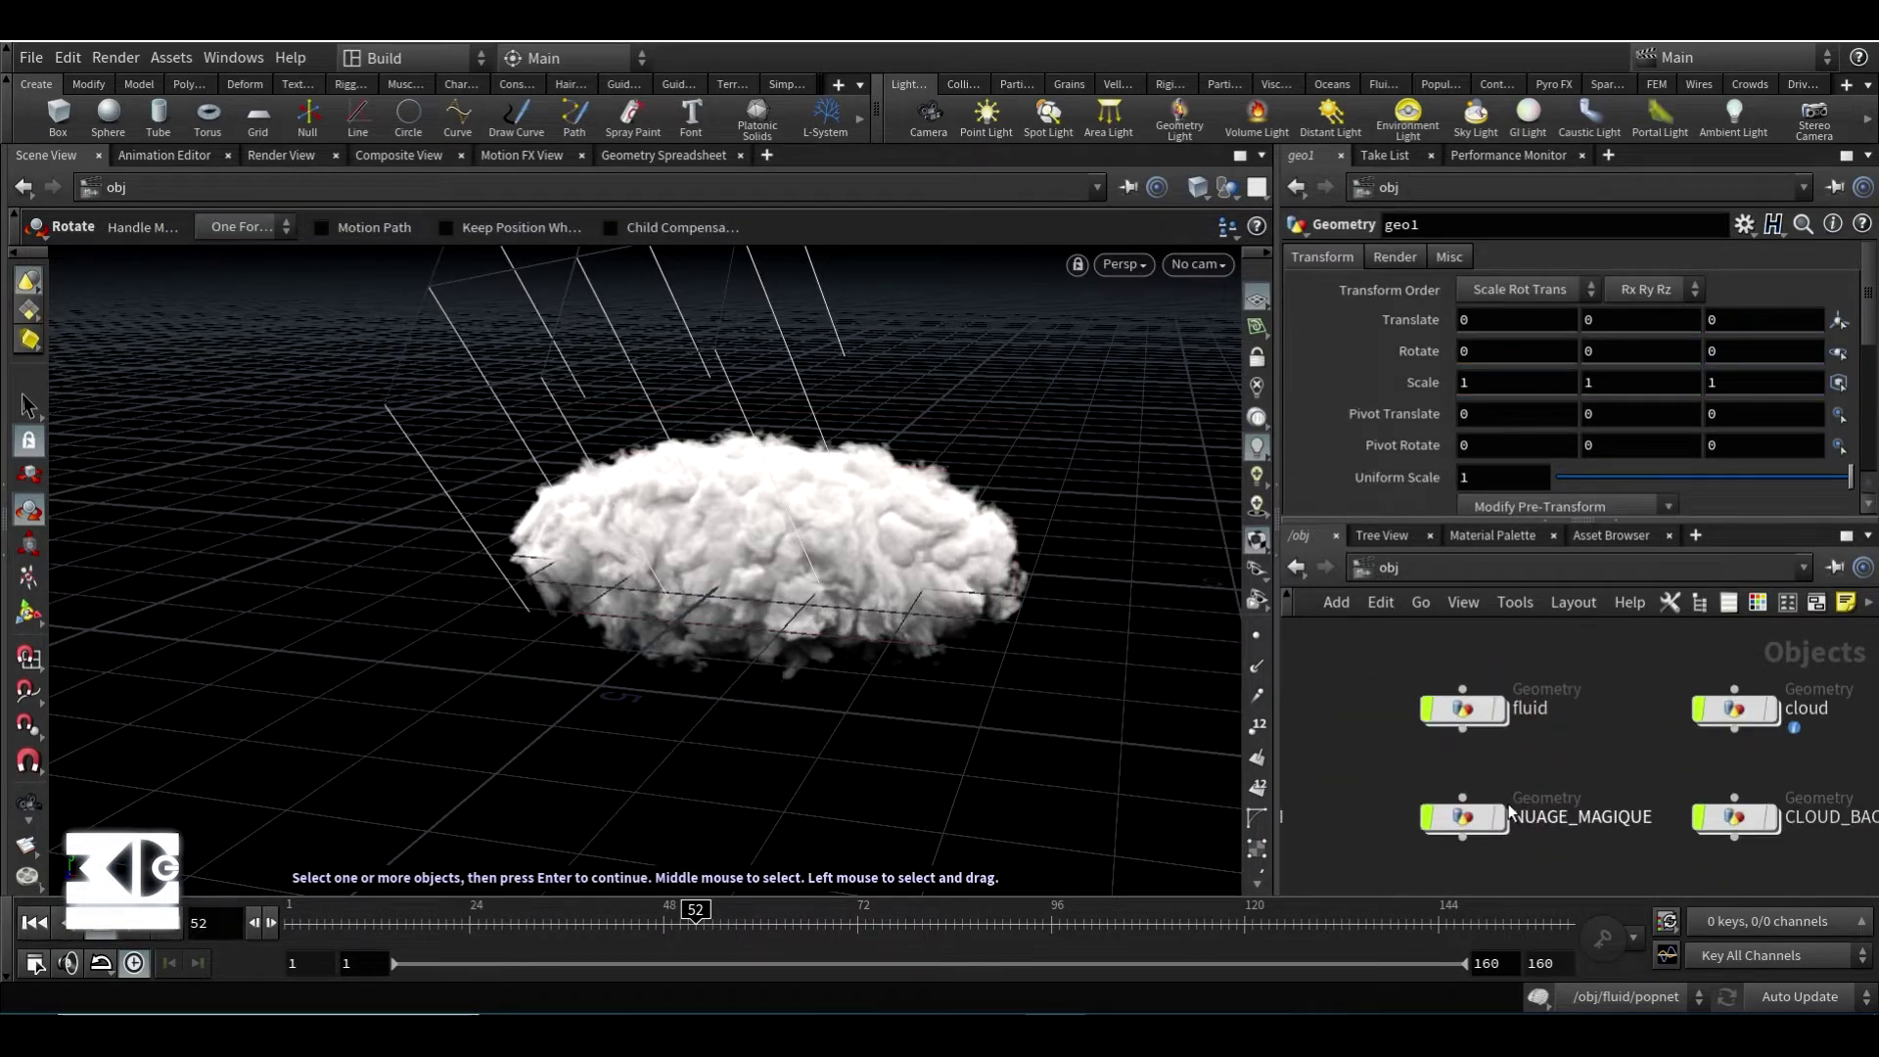
left_click(1458, 816)
scroll(1400, 747, "down", 3)
middle_click_drag(1401, 747, 1742, 743)
middle_click_drag(1485, 755, 1566, 755)
scroll(1390, 744, "up", 3)
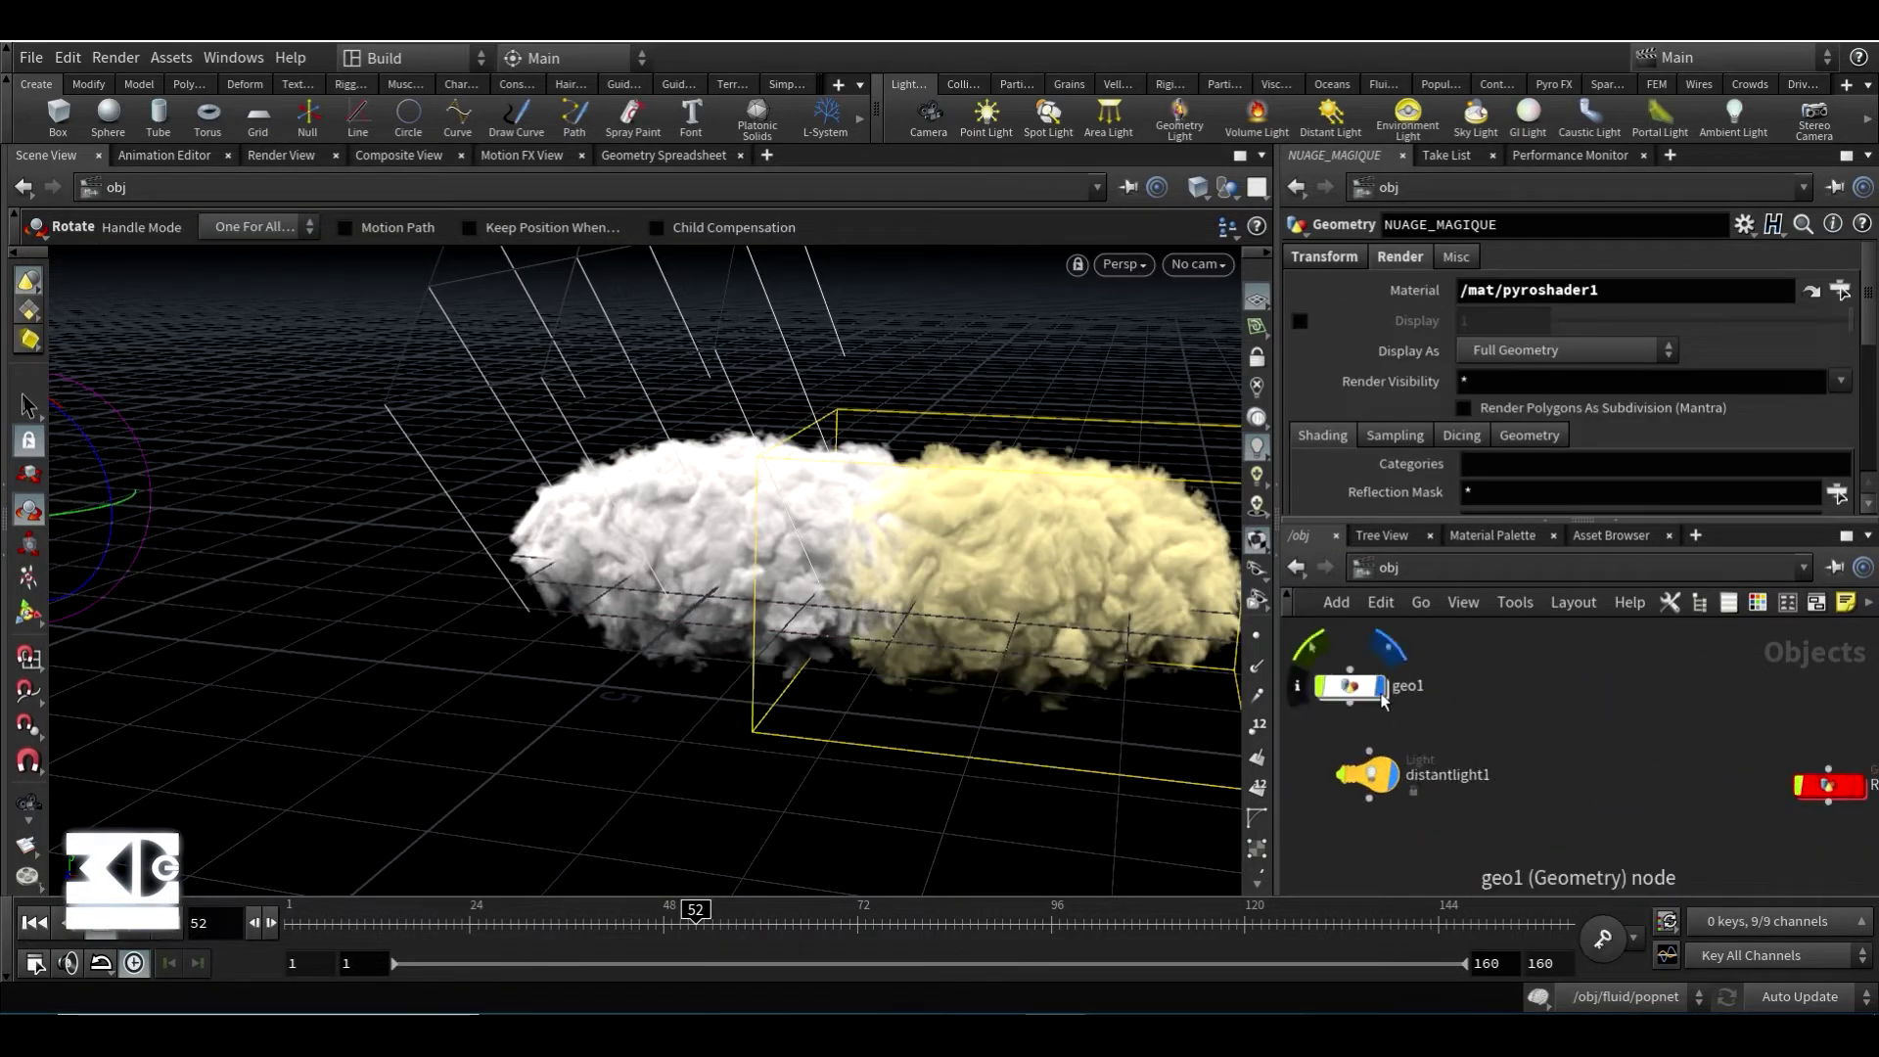
left_click(1381, 691)
- Inspect the nodes inside NUAGE_MAGIQUE, return to the object level and rewind to frame 1
scroll(1395, 700, "down", 3)
middle_click_drag(1840, 814, 1606, 810)
scroll(1566, 758, "up", 1)
double_click(1556, 748)
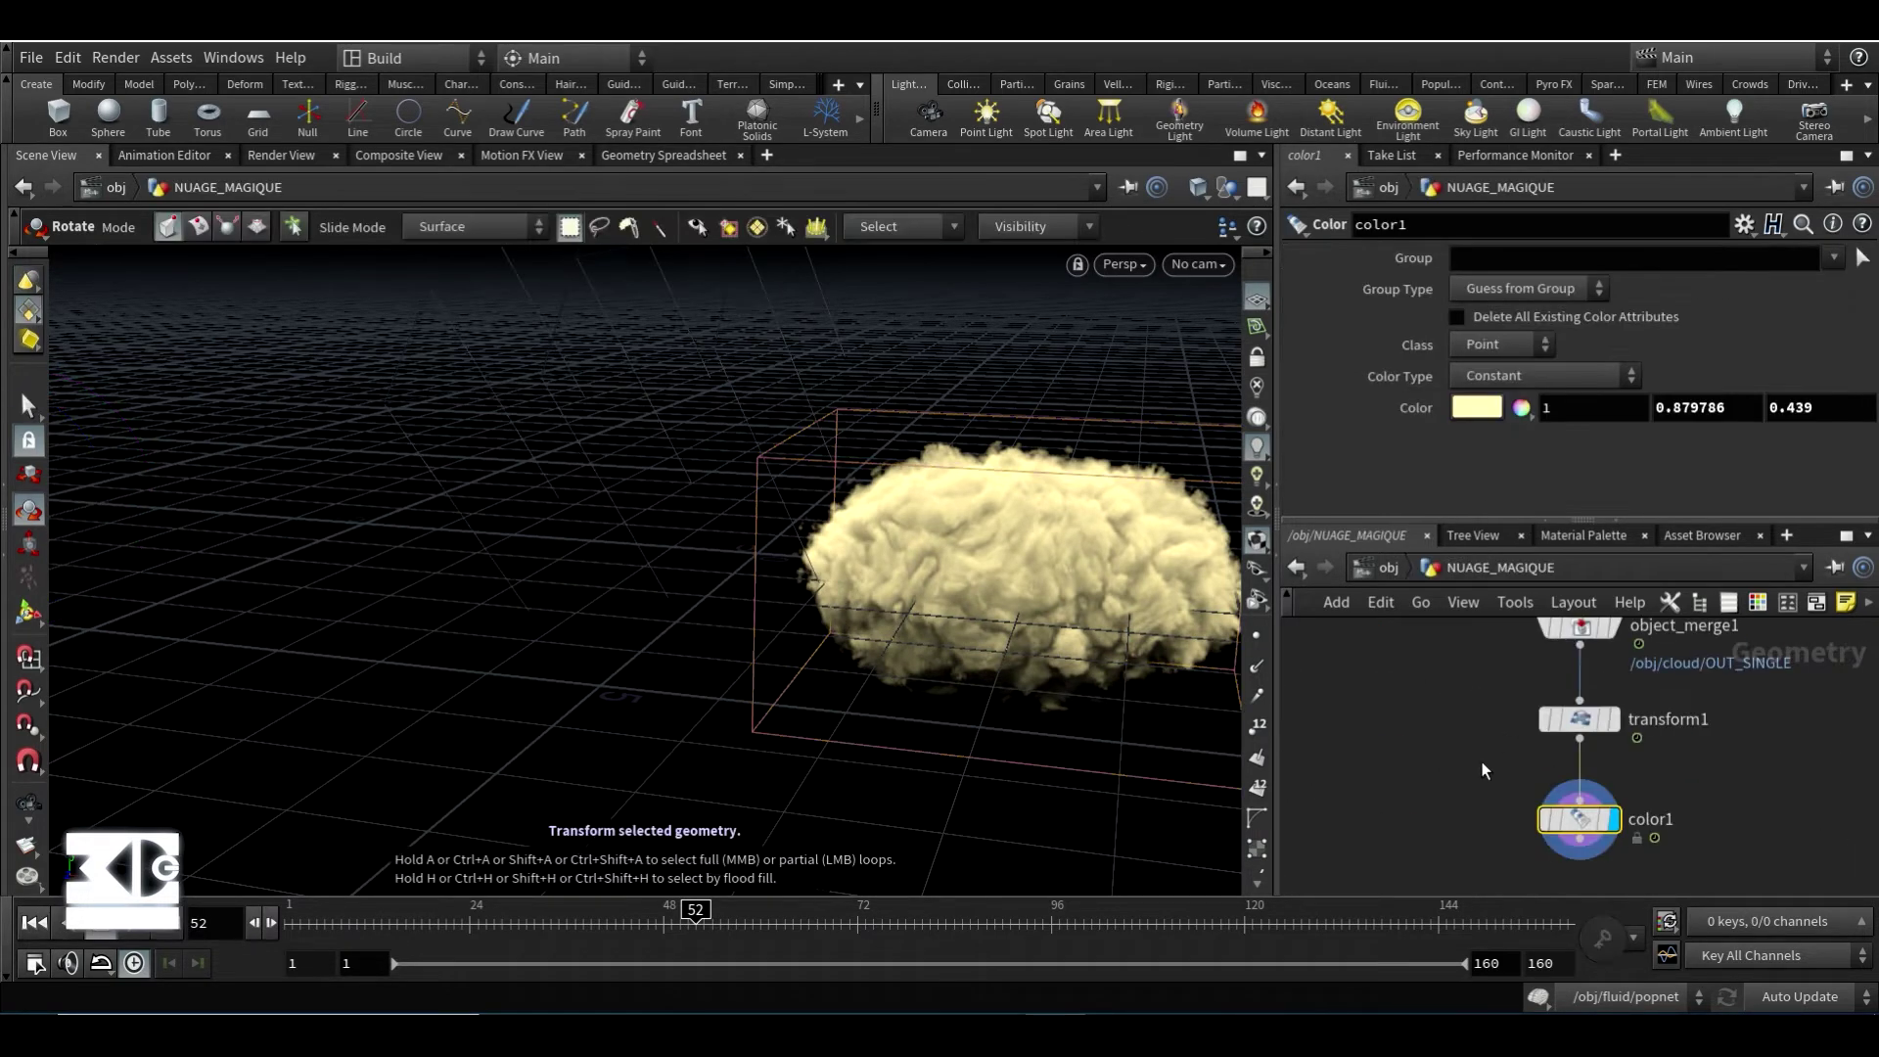
middle_click_drag(1459, 707, 1458, 745)
key("u")
left_click(36, 923)
- Open the cloud object's network and examine the filecache2 and OUT_SINGLE nodes at the end of its chain
middle_click_drag(1762, 808, 1695, 856)
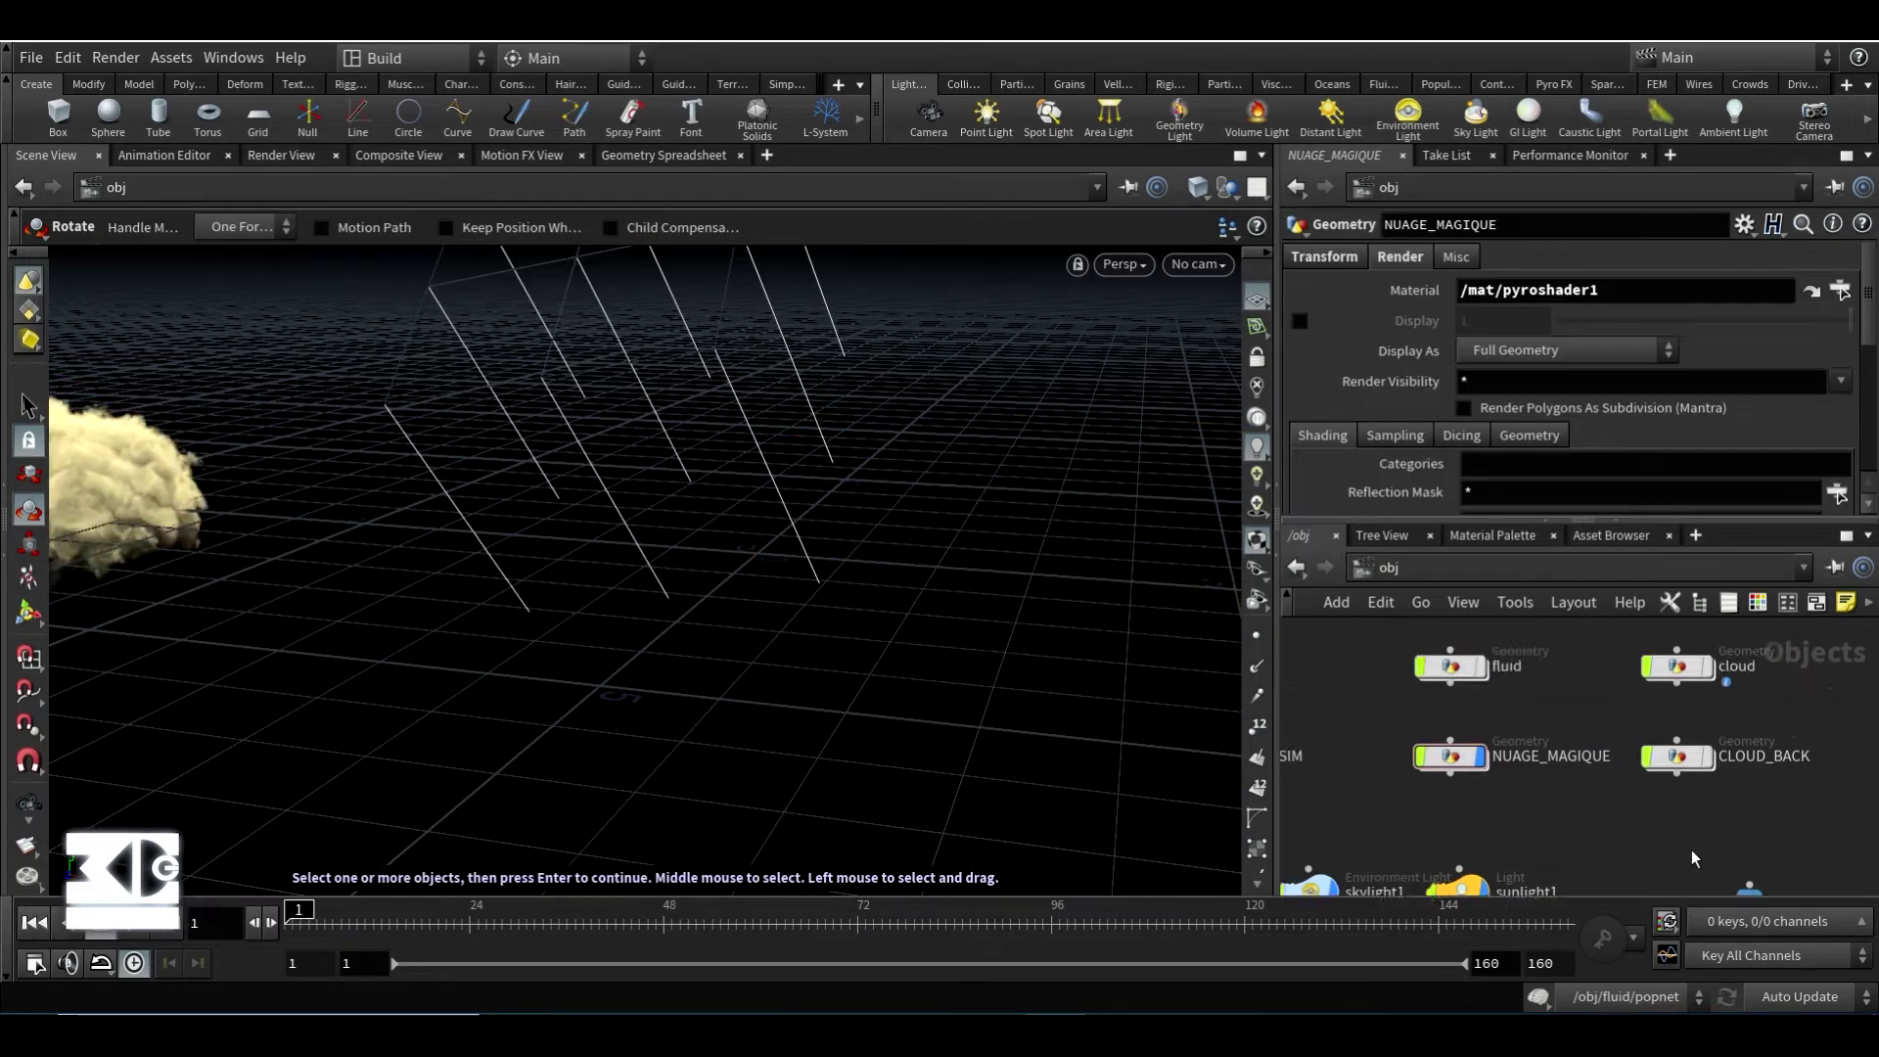
scroll(1684, 851, "down", 1)
double_click(1674, 695)
middle_click_drag(1820, 744, 1577, 755)
scroll(1578, 748, "up", 2)
middle_click_drag(1742, 861, 1447, 744)
scroll(1446, 744, "up", 3)
middle_click_drag(1455, 852, 1400, 730)
scroll(1390, 723, "down", 2)
left_click(1454, 705)
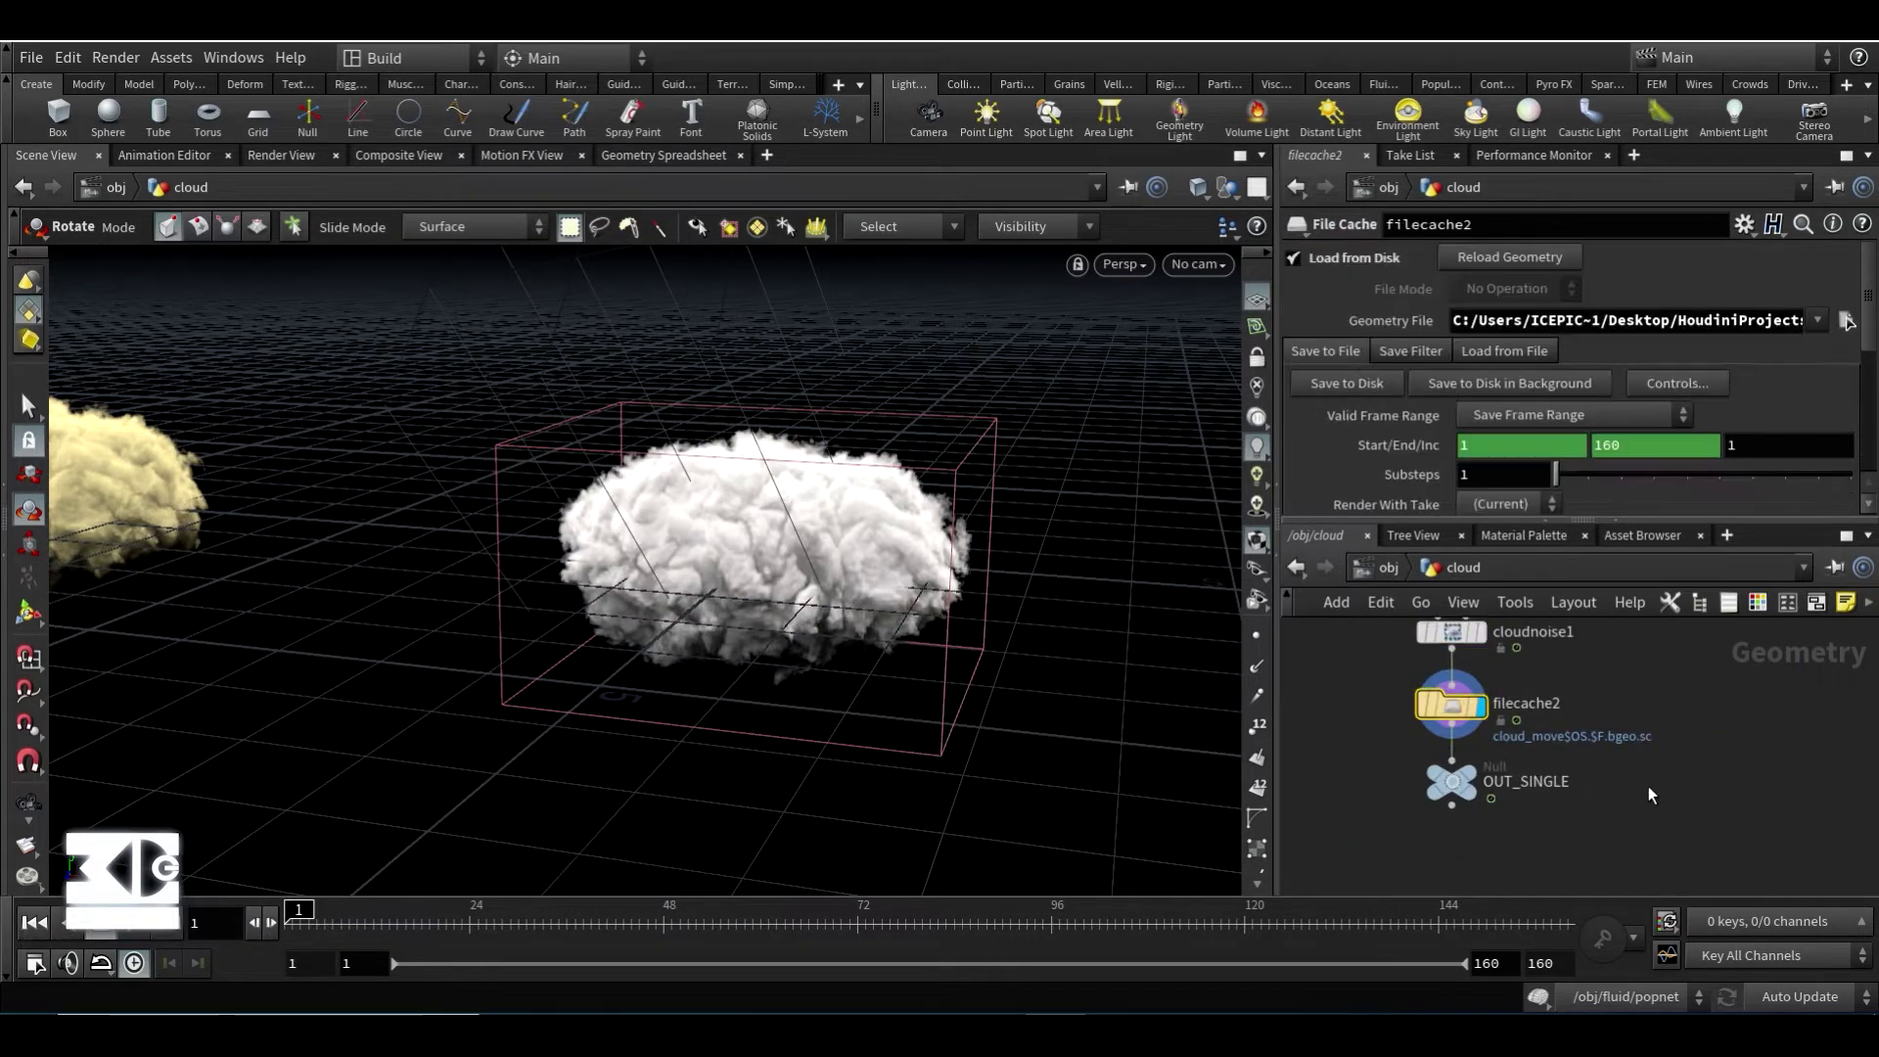
left_click(1488, 744)
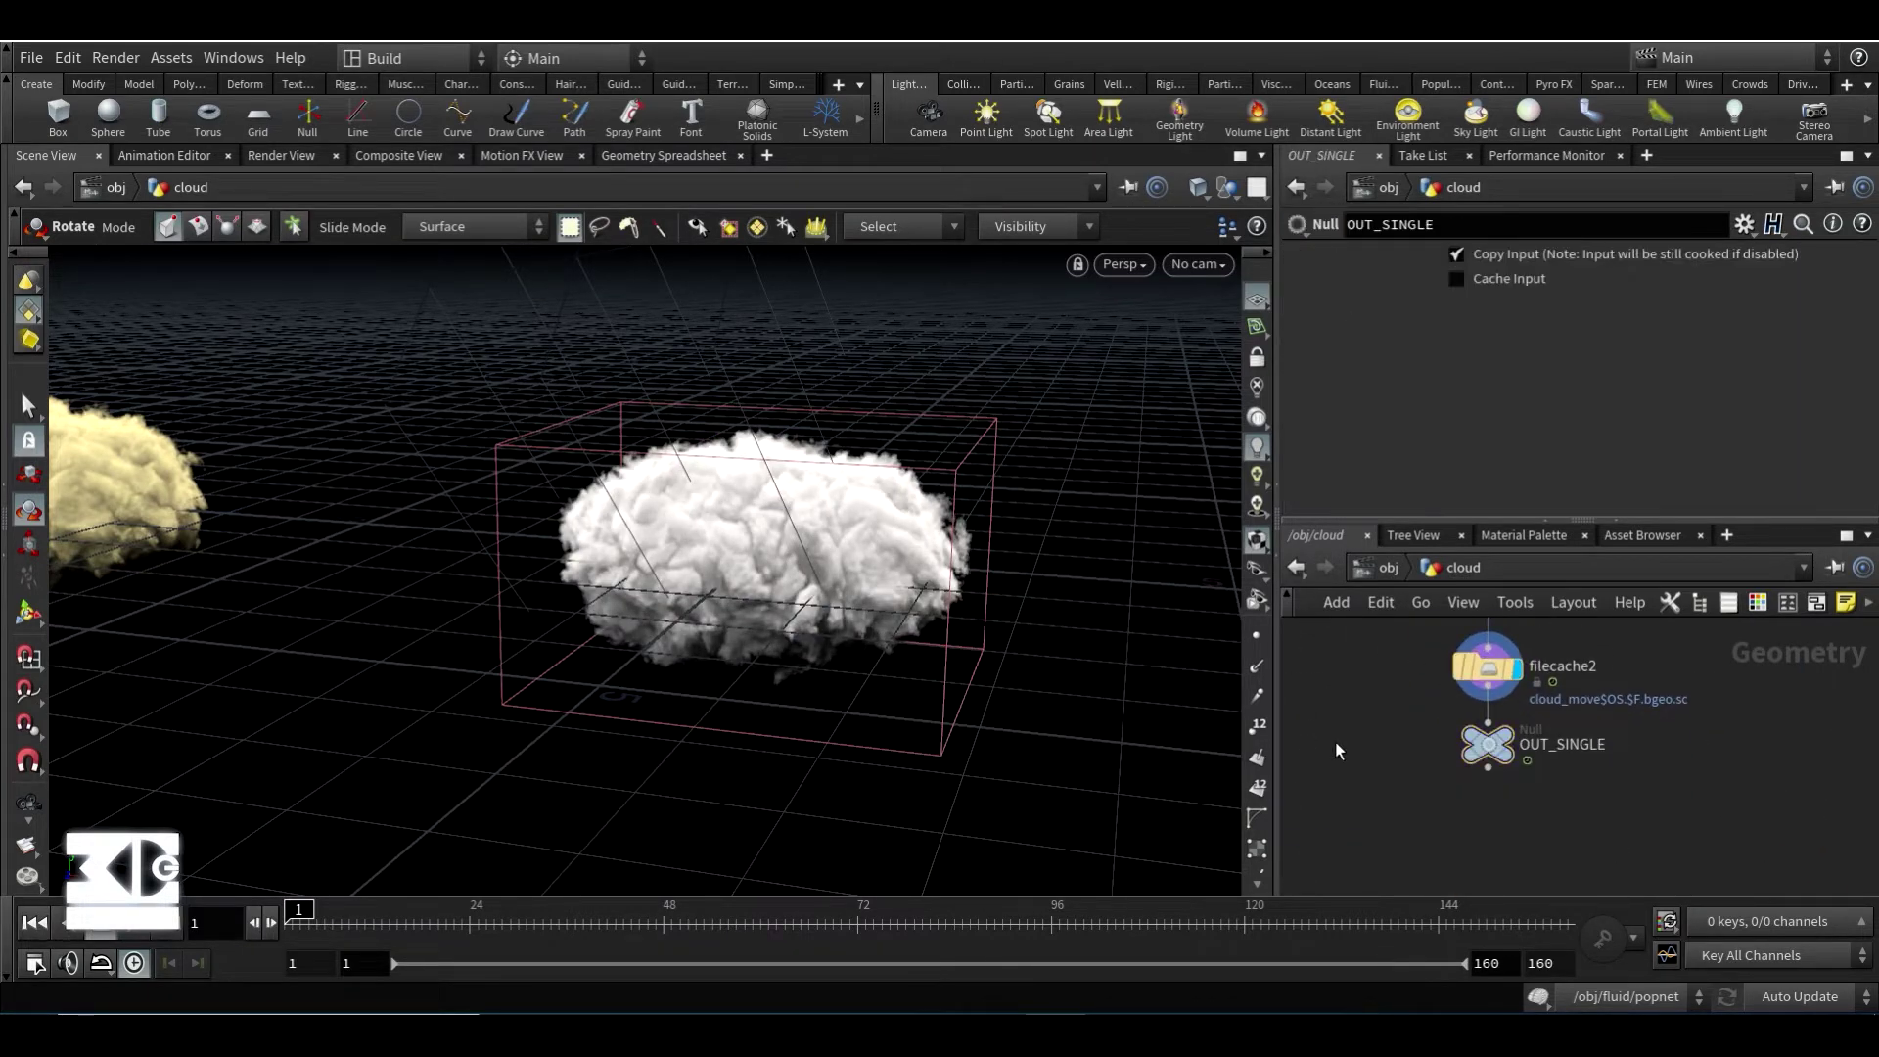
- Open NUAGE_MAGIQUE, examine transform1's animated X translation and play the cloud's movement
left_click(1388, 570)
double_click(1514, 768)
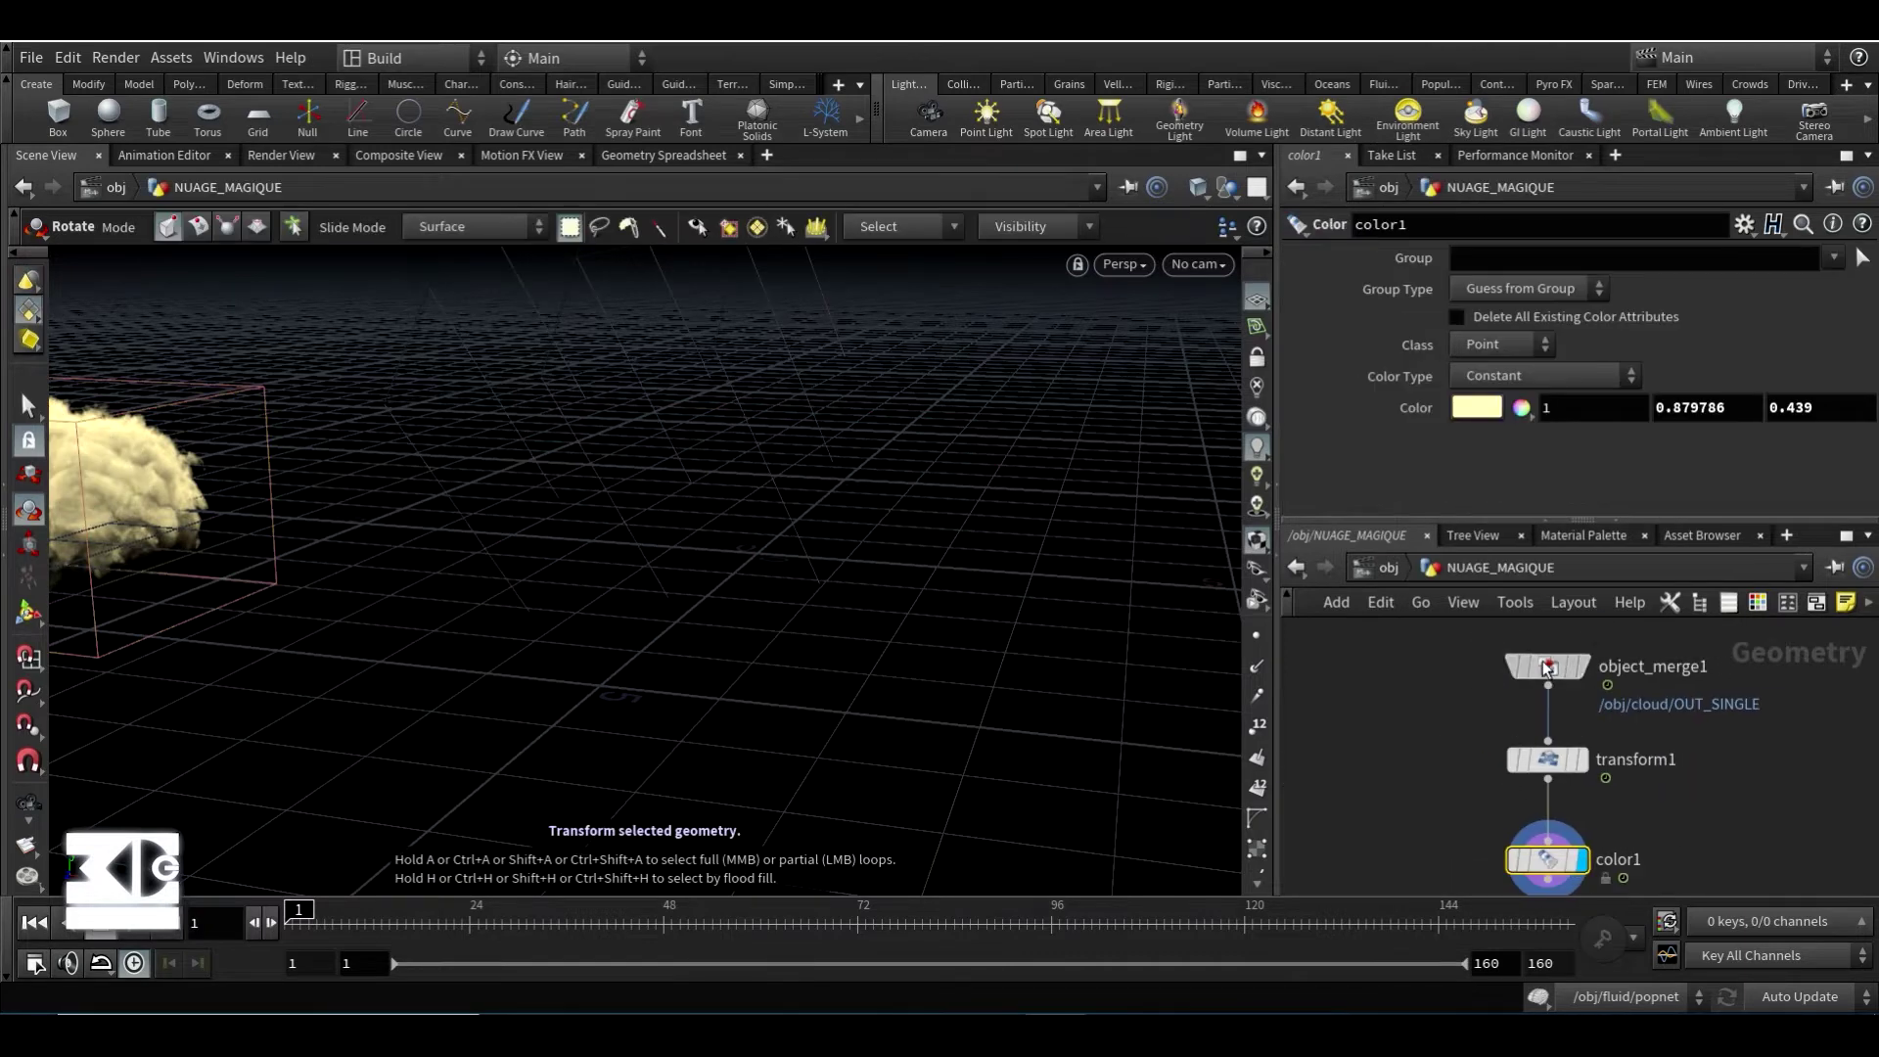
left_click(1548, 760)
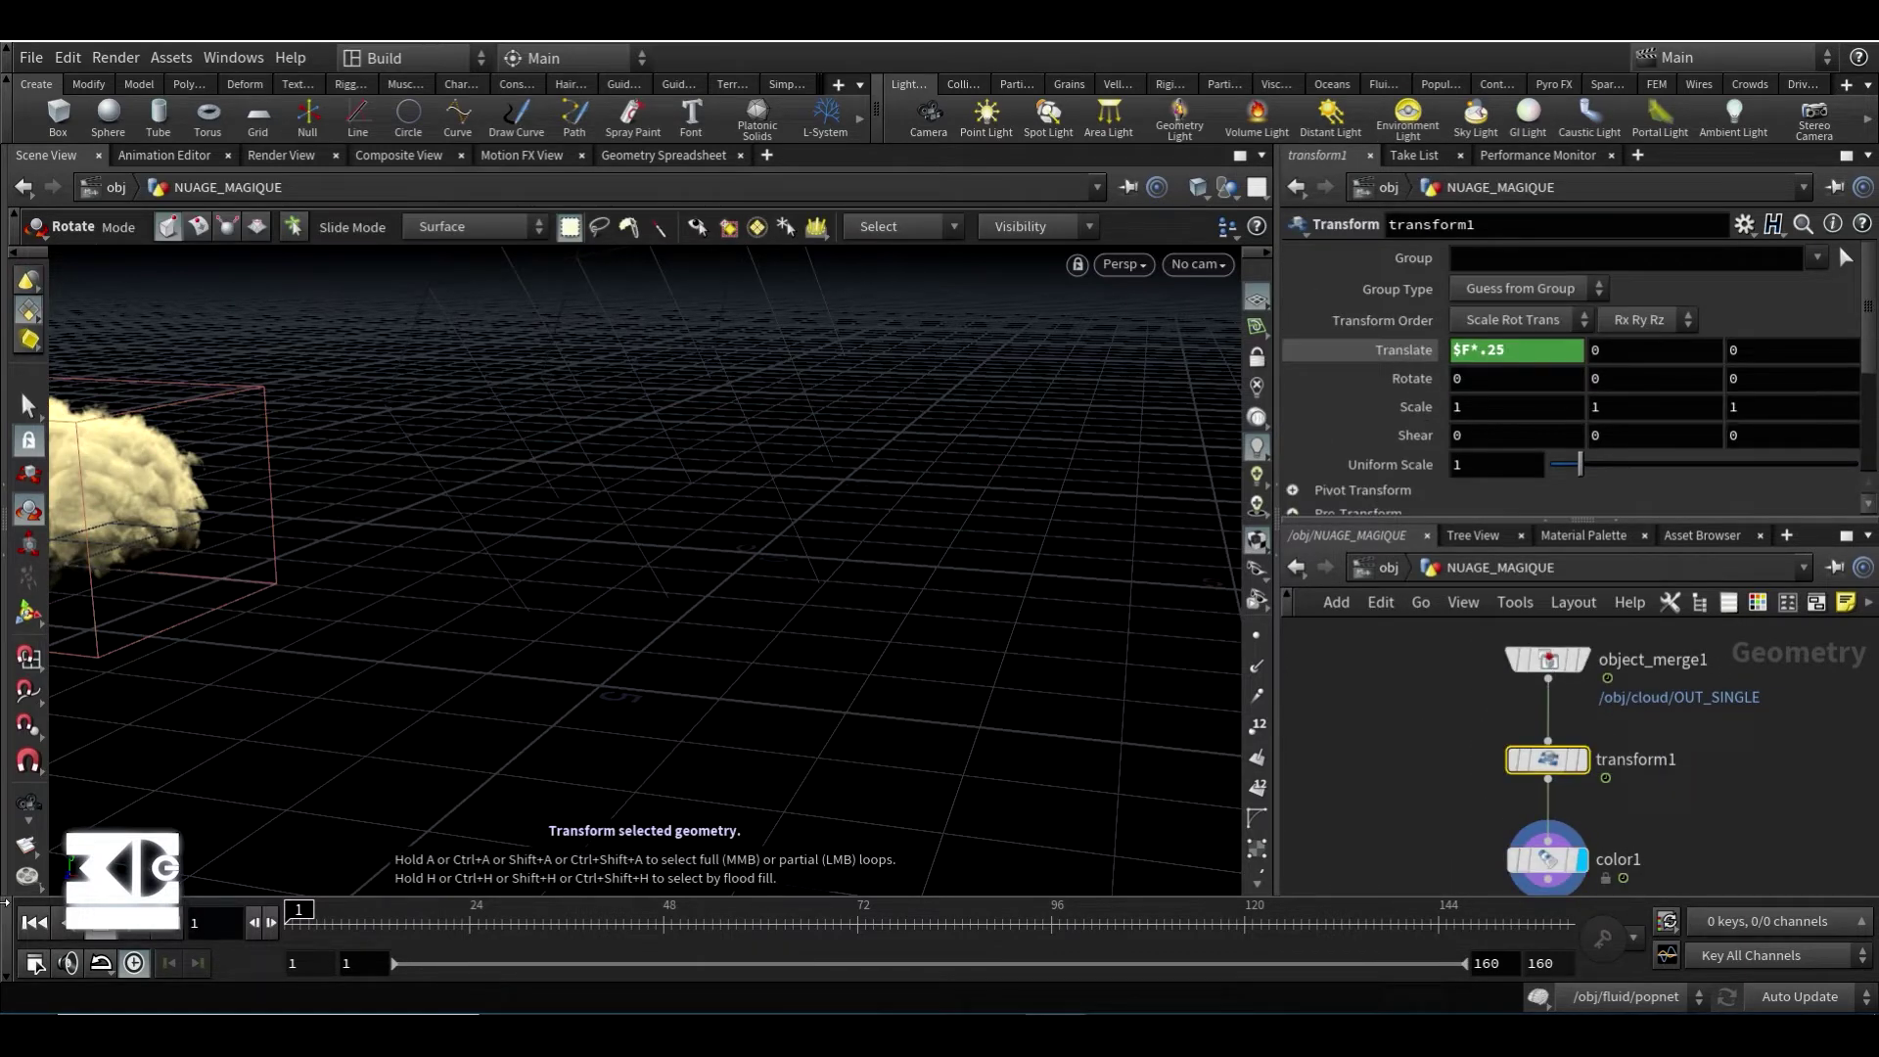
left_click(135, 923)
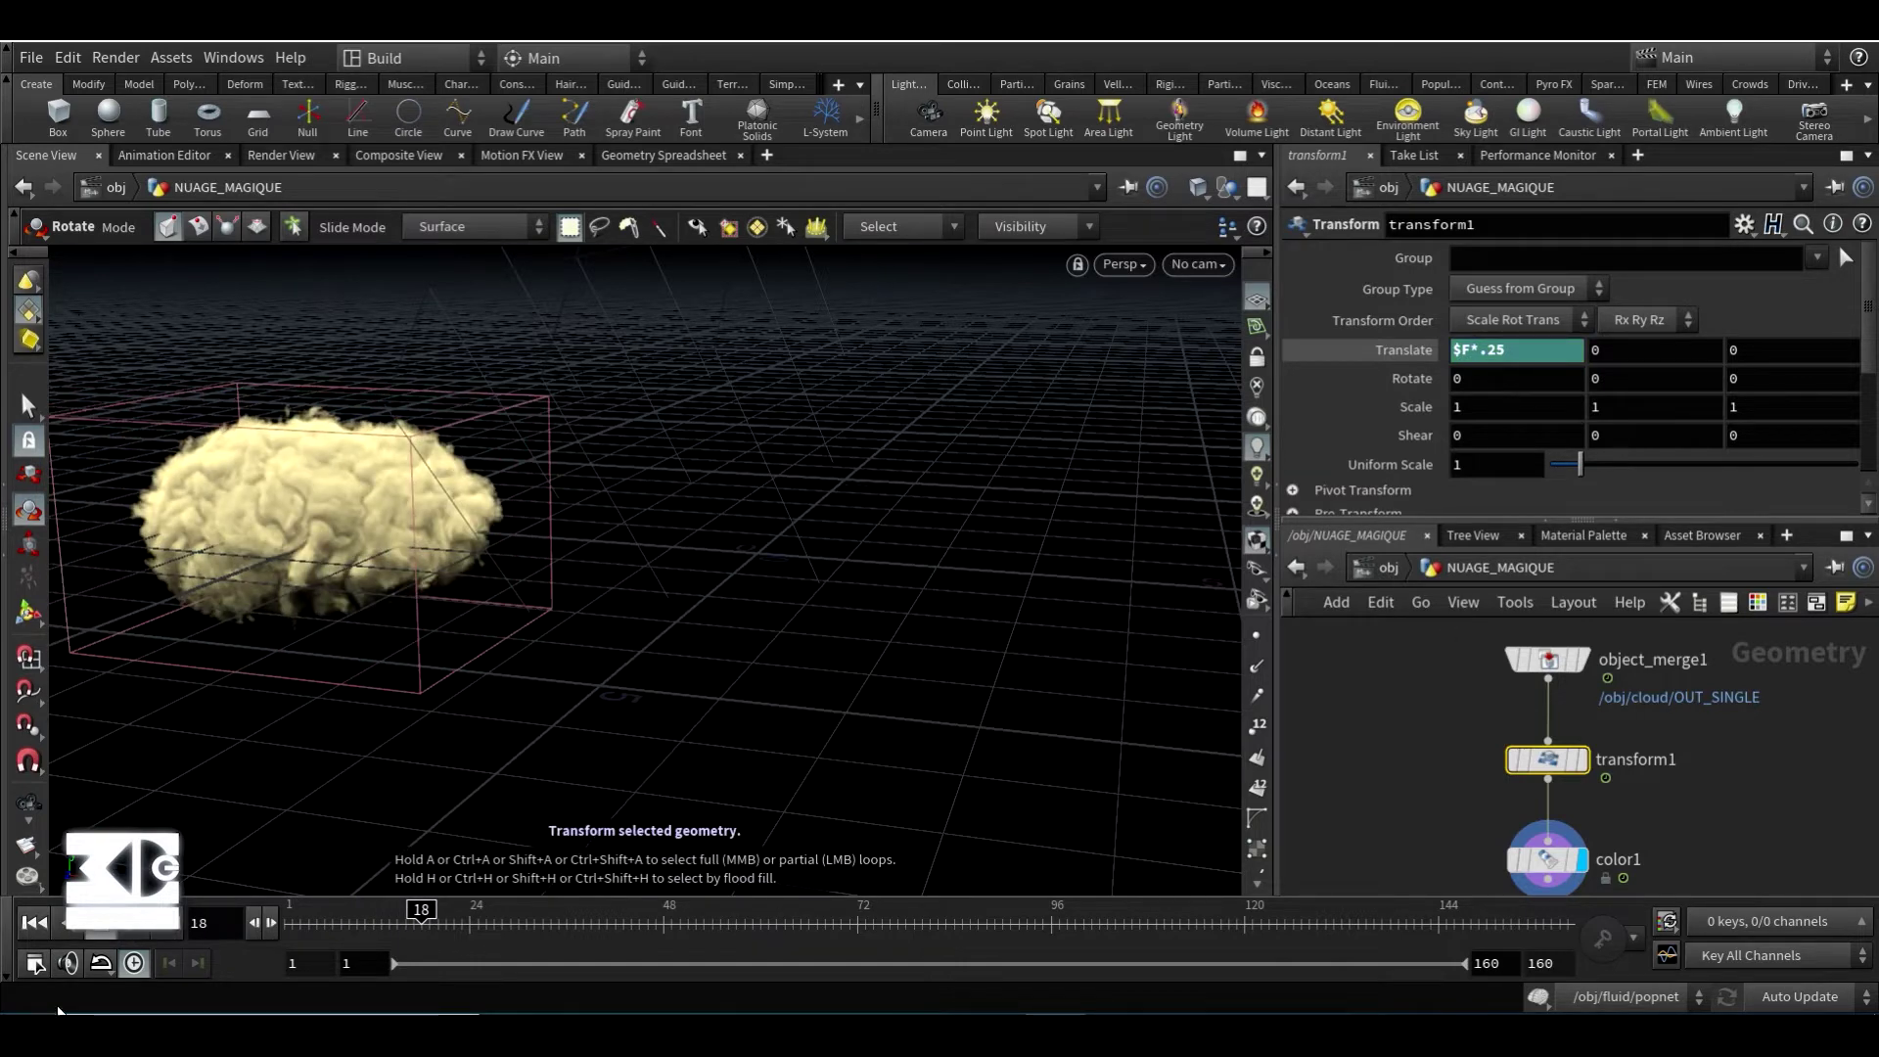
left_click(34, 922)
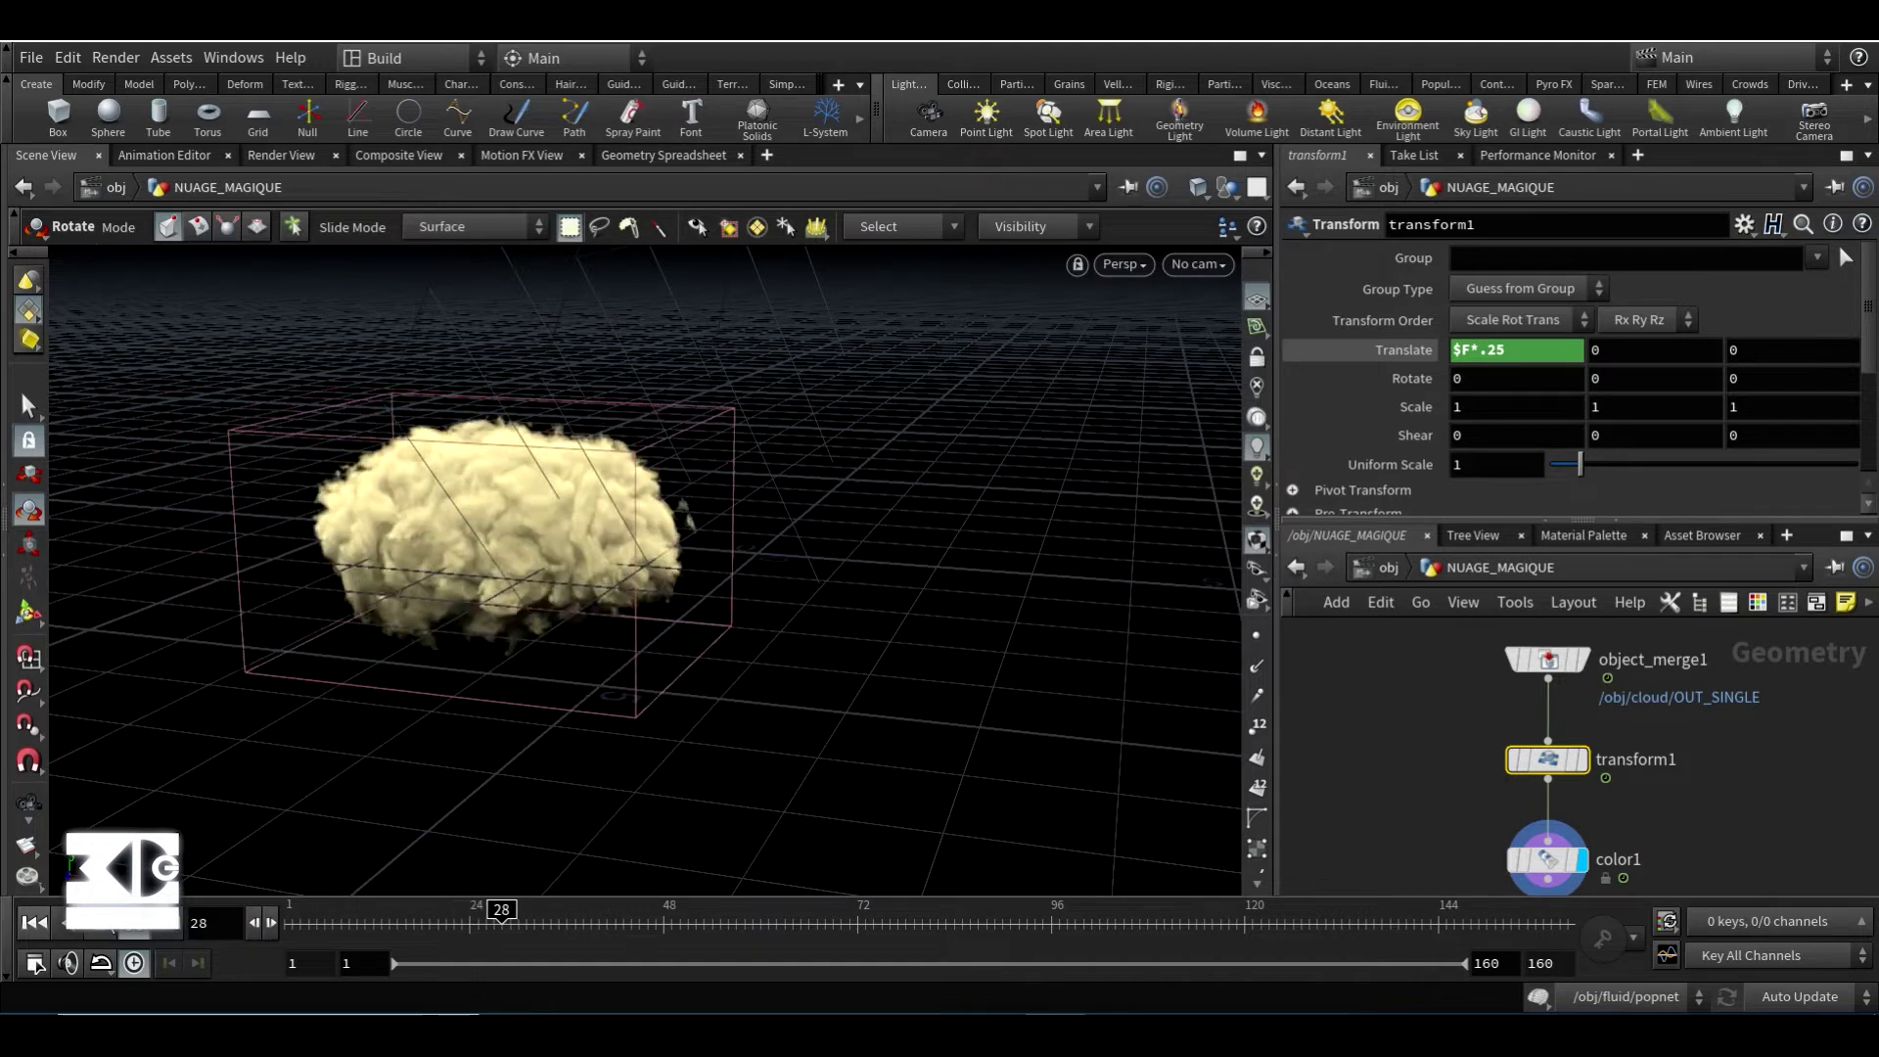
- Return to the object level, rewind to frame 1 and open the fluid object's network
left_click(1388, 568)
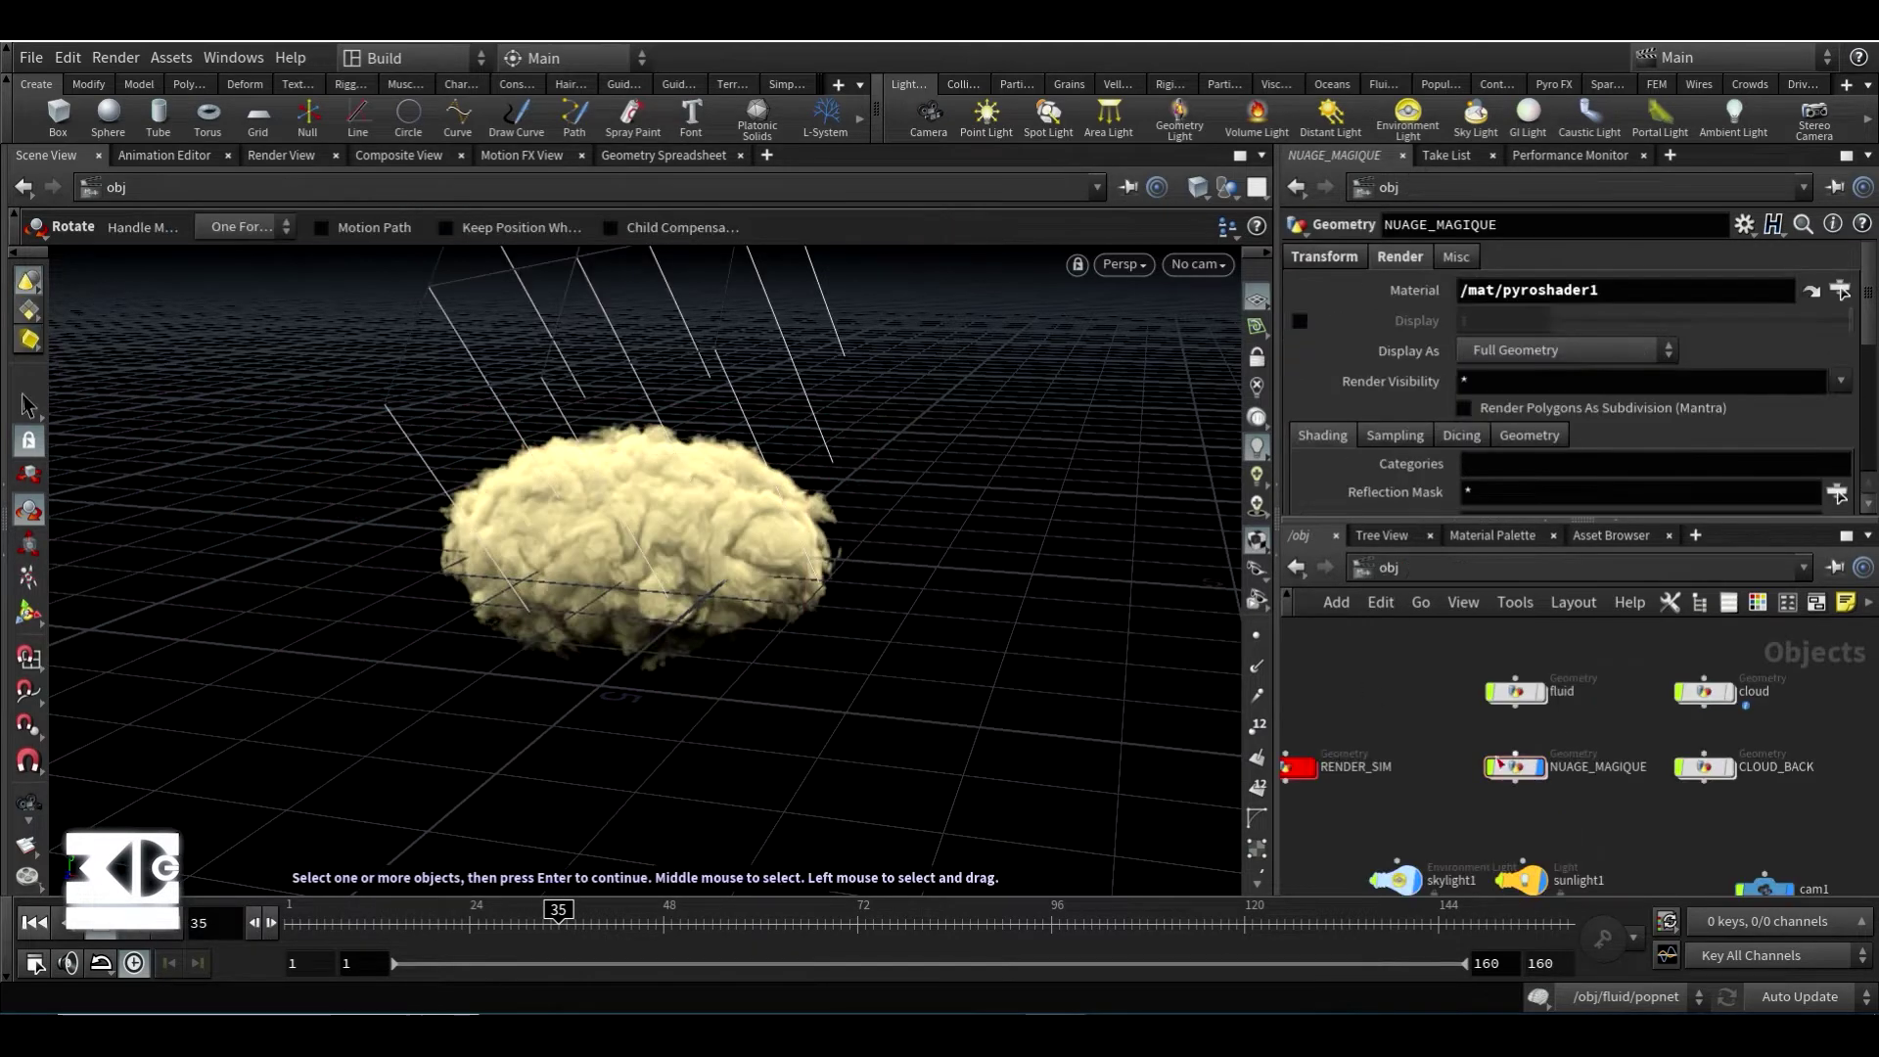
scroll(1464, 693, "up", 2)
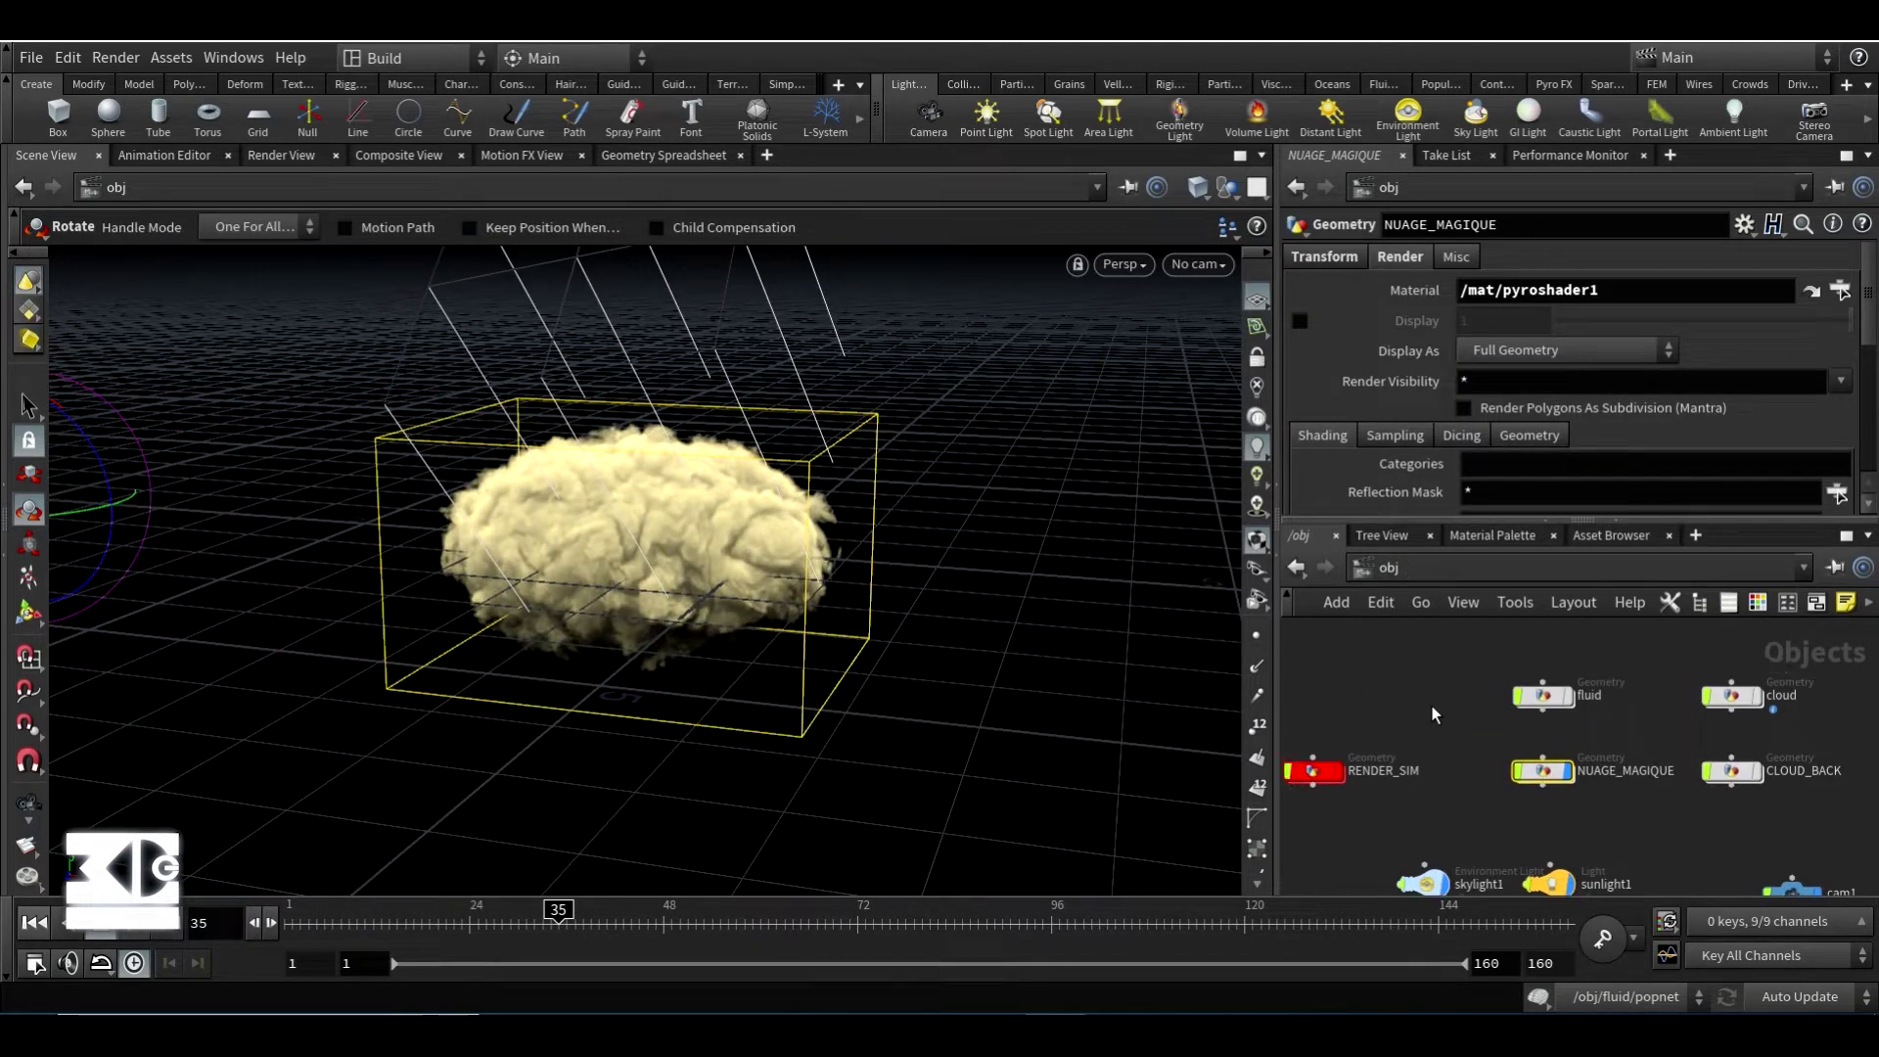
left_click(35, 924)
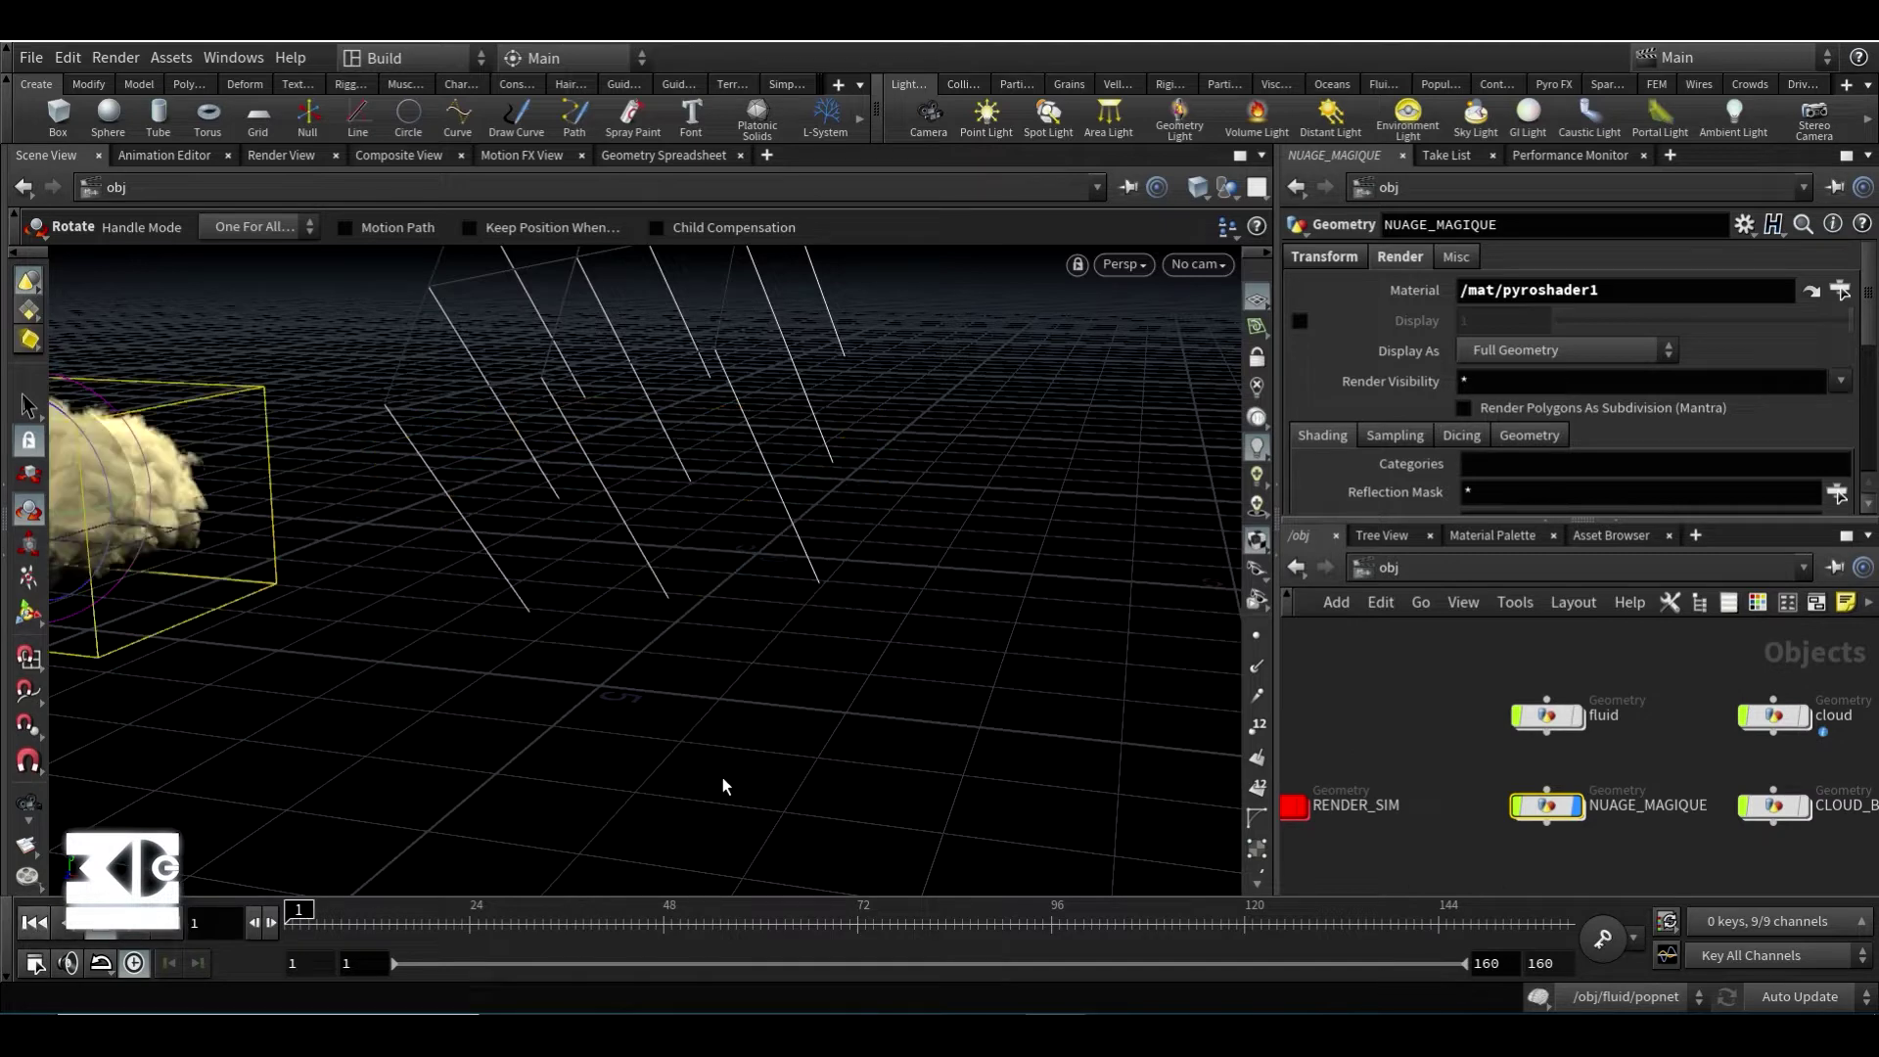
double_click(1546, 716)
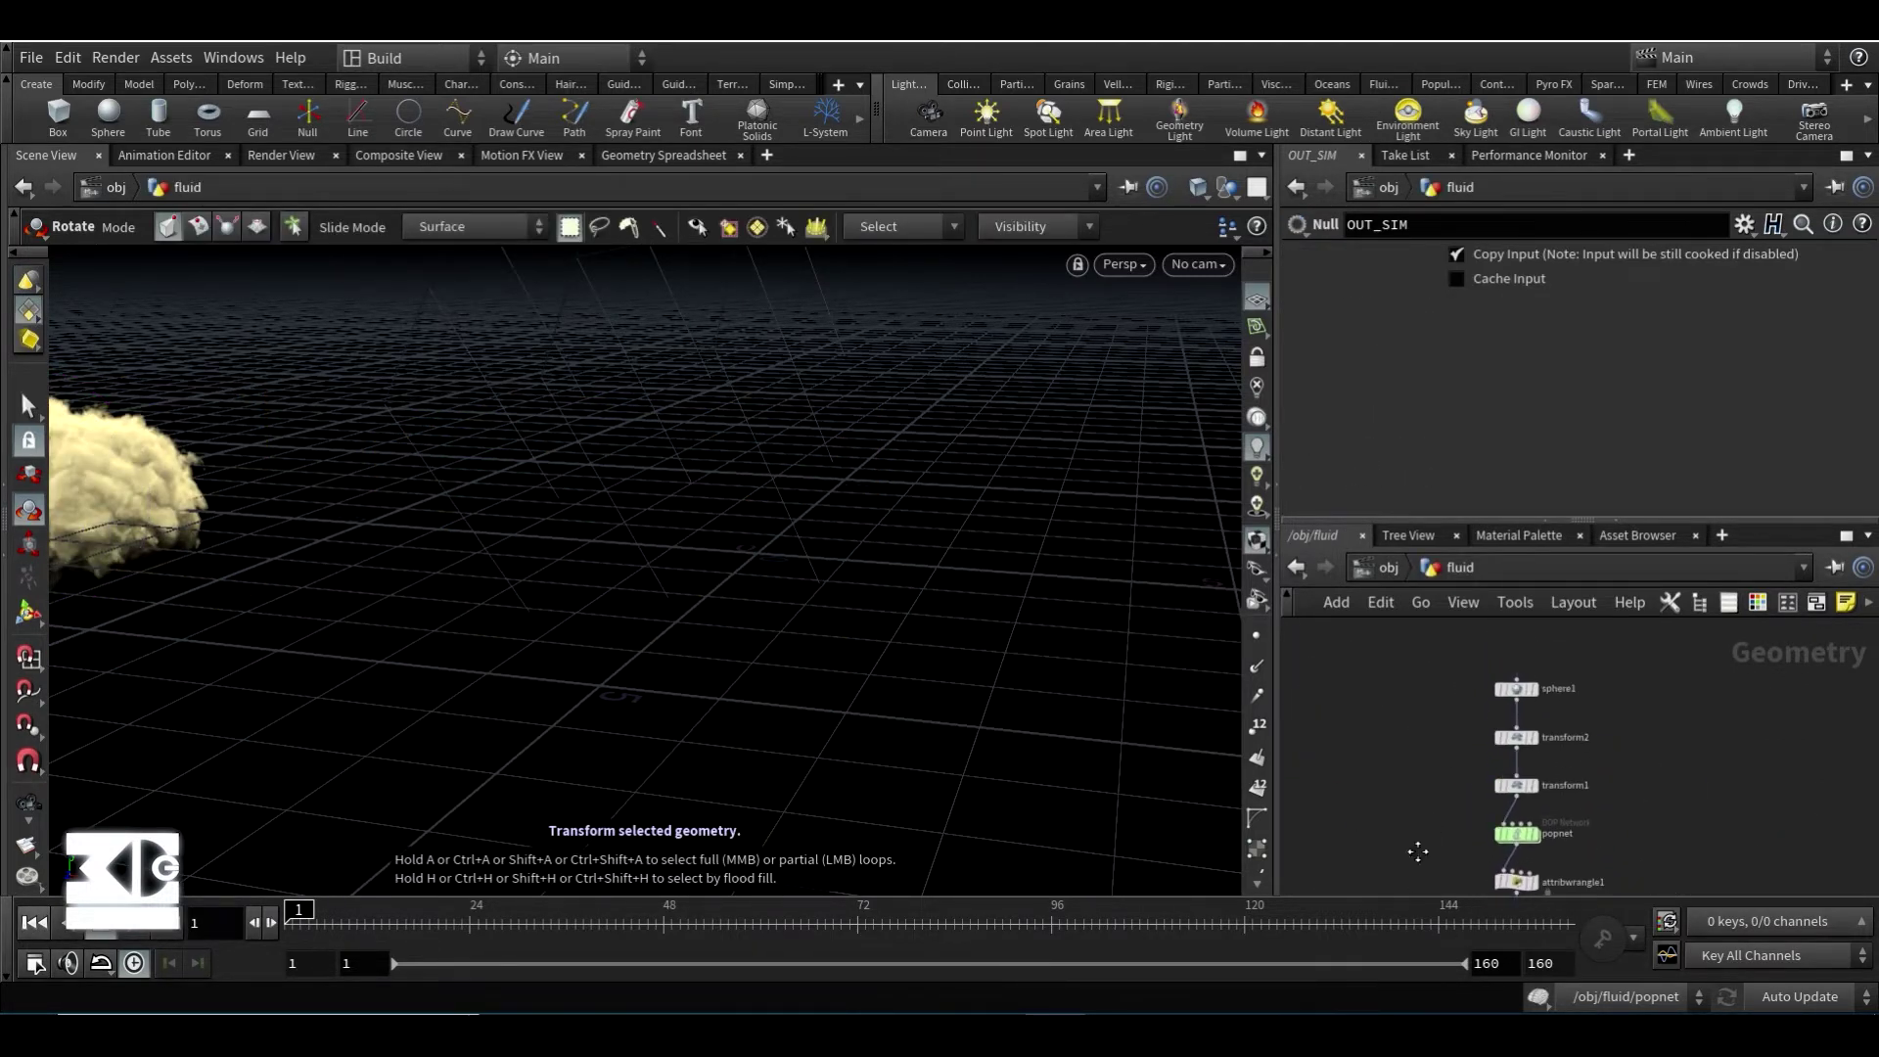
- Go up to the object level, reopen the fluid object's network, then display and examine sphere1
key("u")
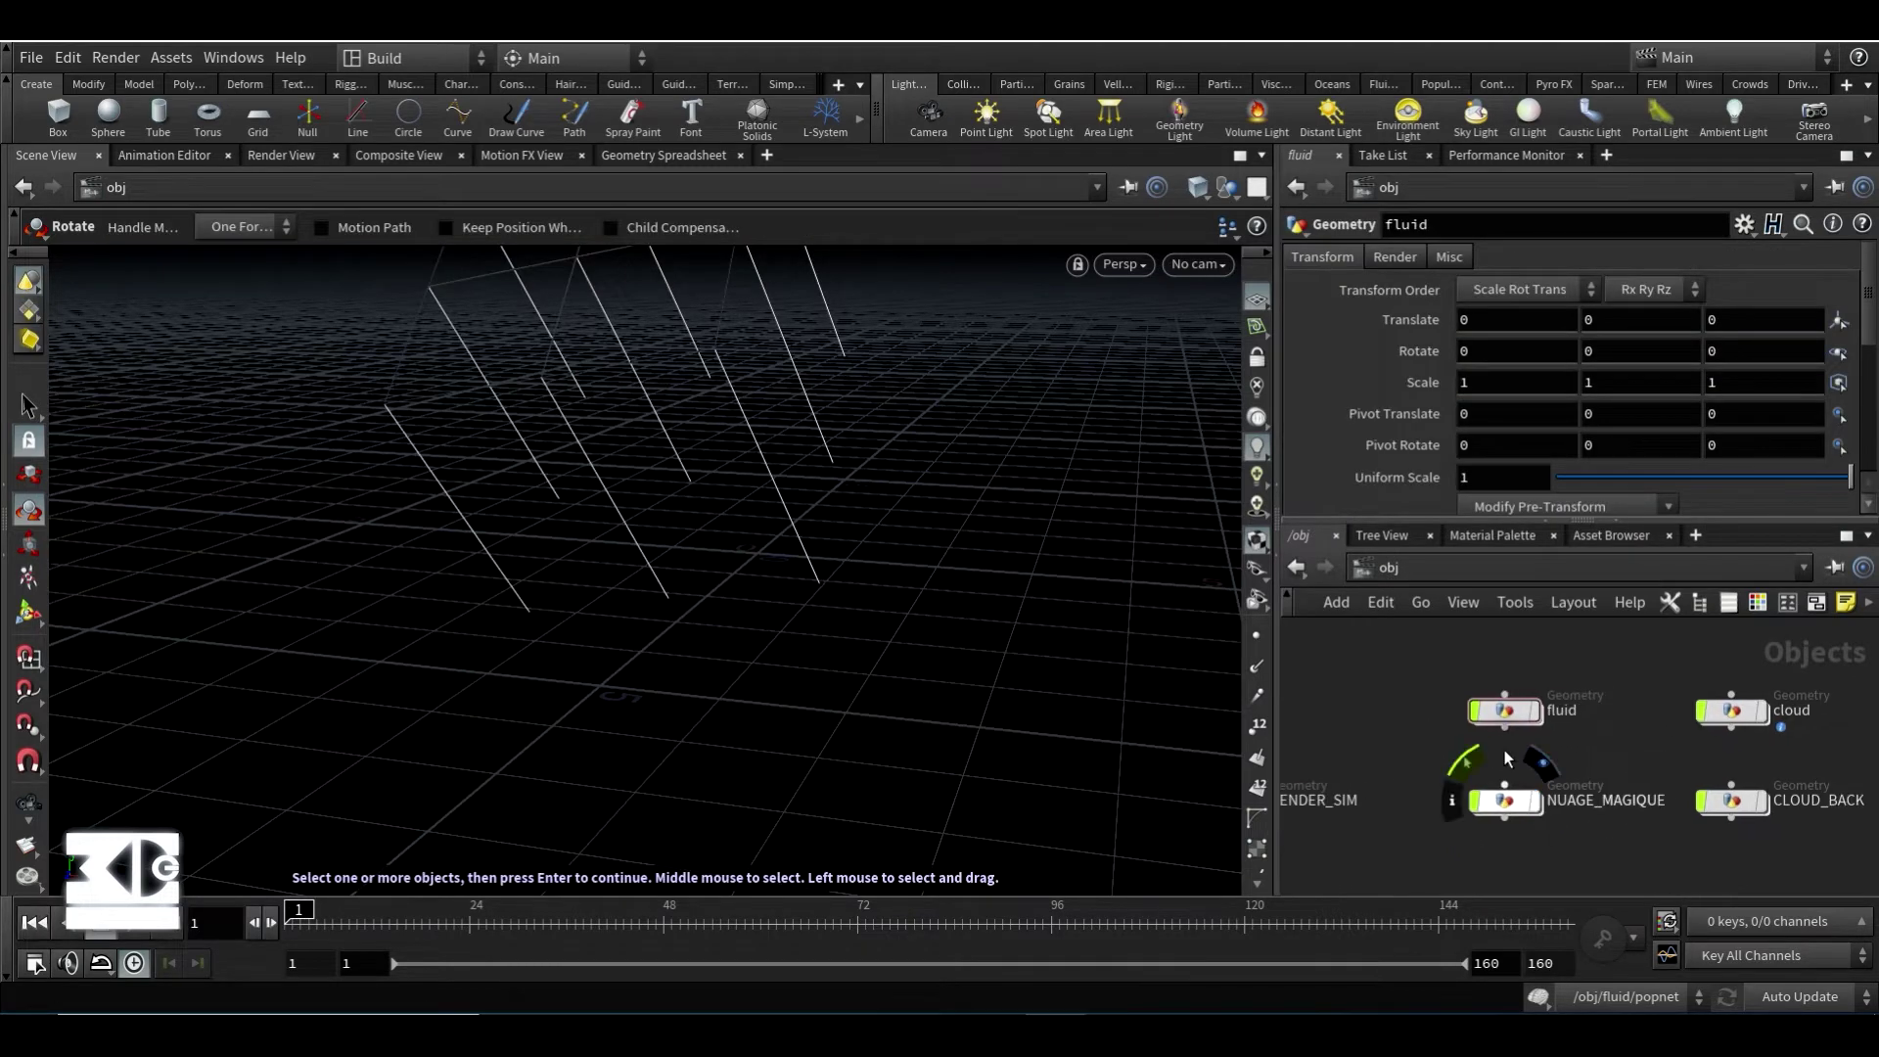
double_click(1566, 722)
middle_click_drag(1465, 703, 1291, 642)
left_click(1368, 648)
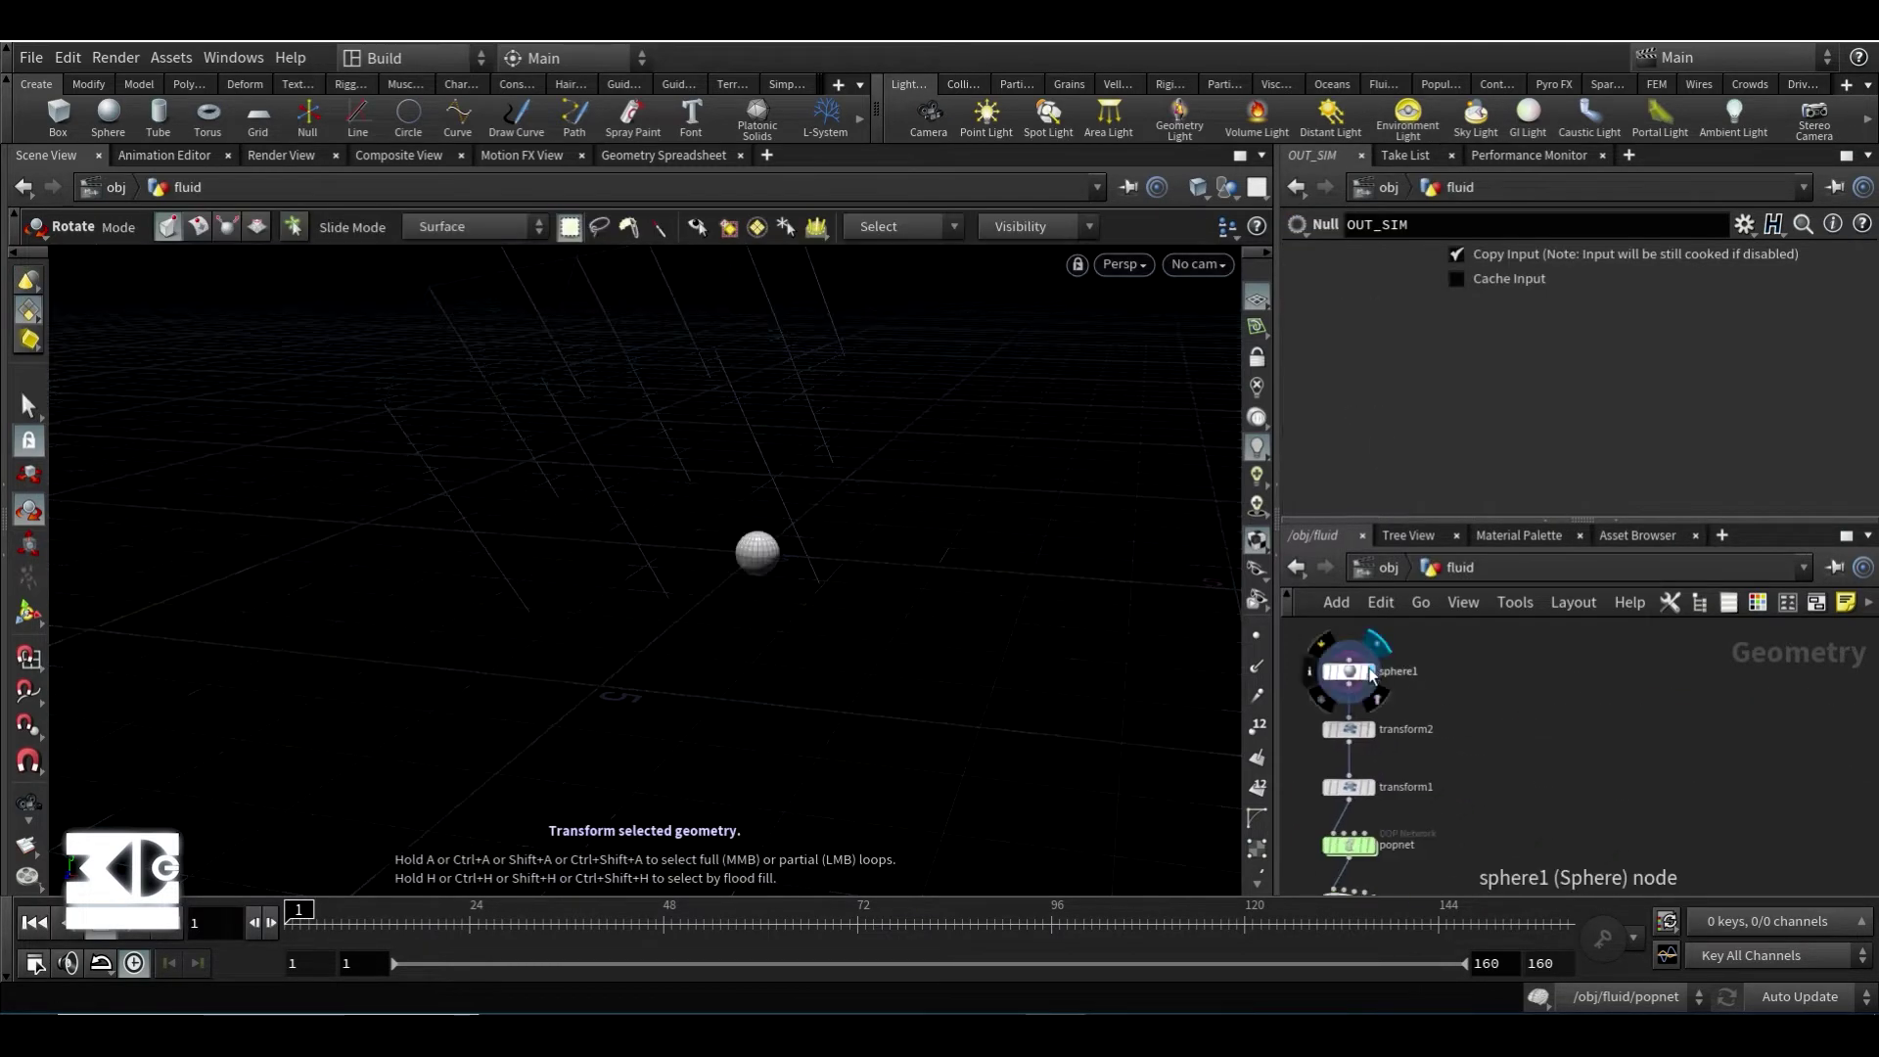
left_click(1348, 672)
scroll(1460, 301, "up", 3)
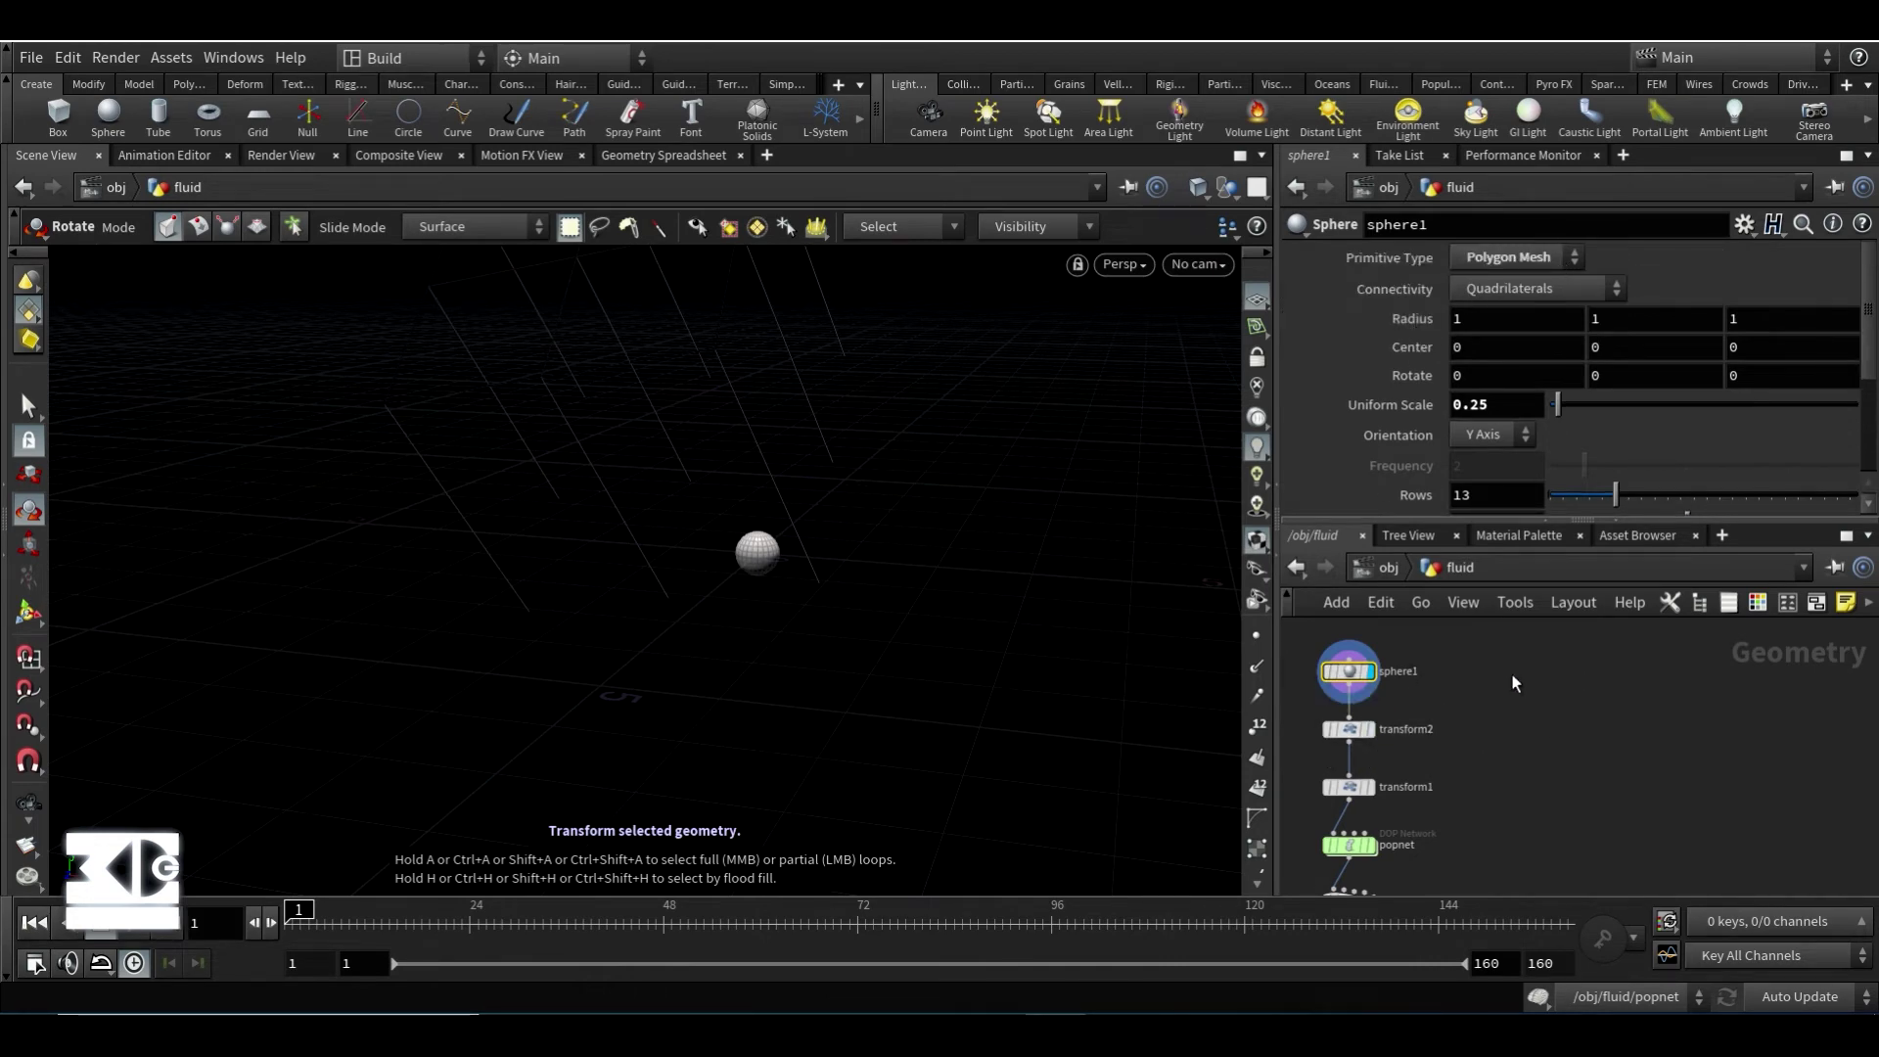
- Display transform2, examine its X translation and frame the displaced sphere in the viewport
left_click(1381, 701)
left_click(1357, 745)
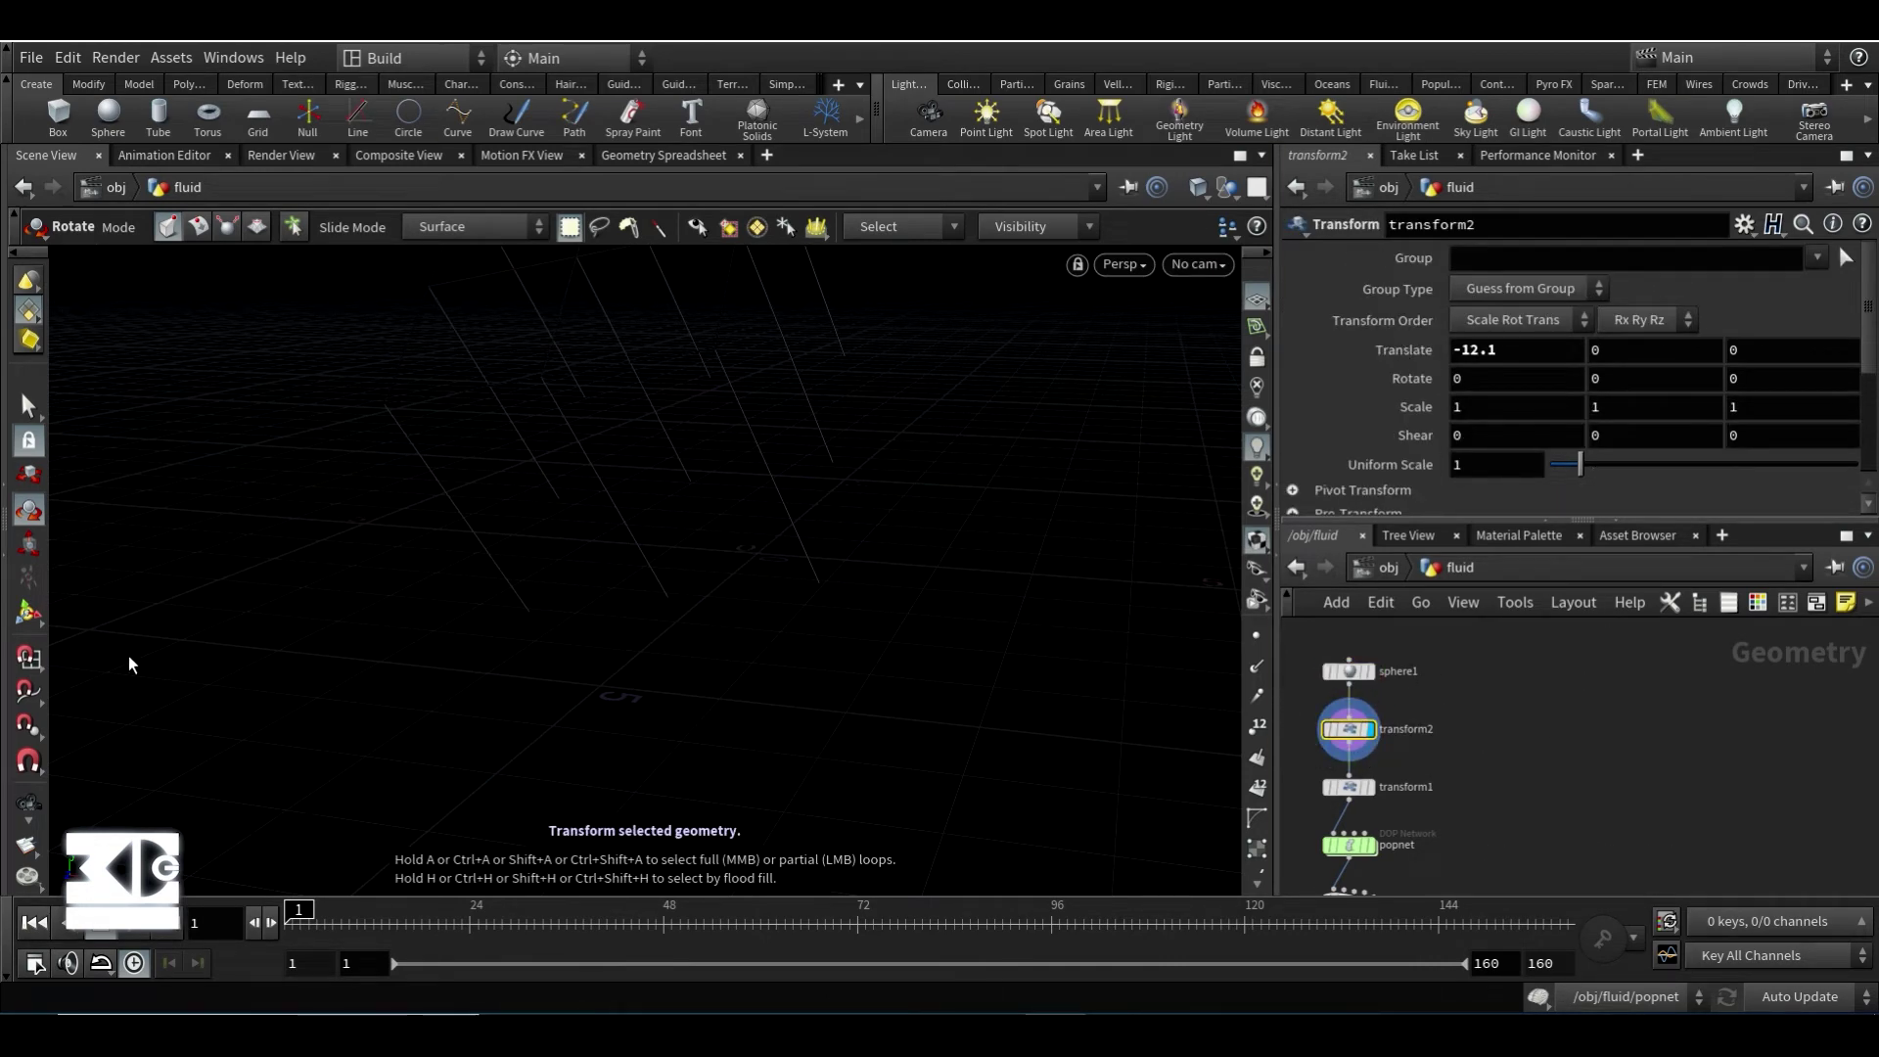
right_click_drag(667, 620, 467, 572, "alt")
middle_click_drag(298, 501, 928, 521, "alt")
- Display transform1, examine its animated X translation and play the sphere's movement
mouse_move(1367, 797)
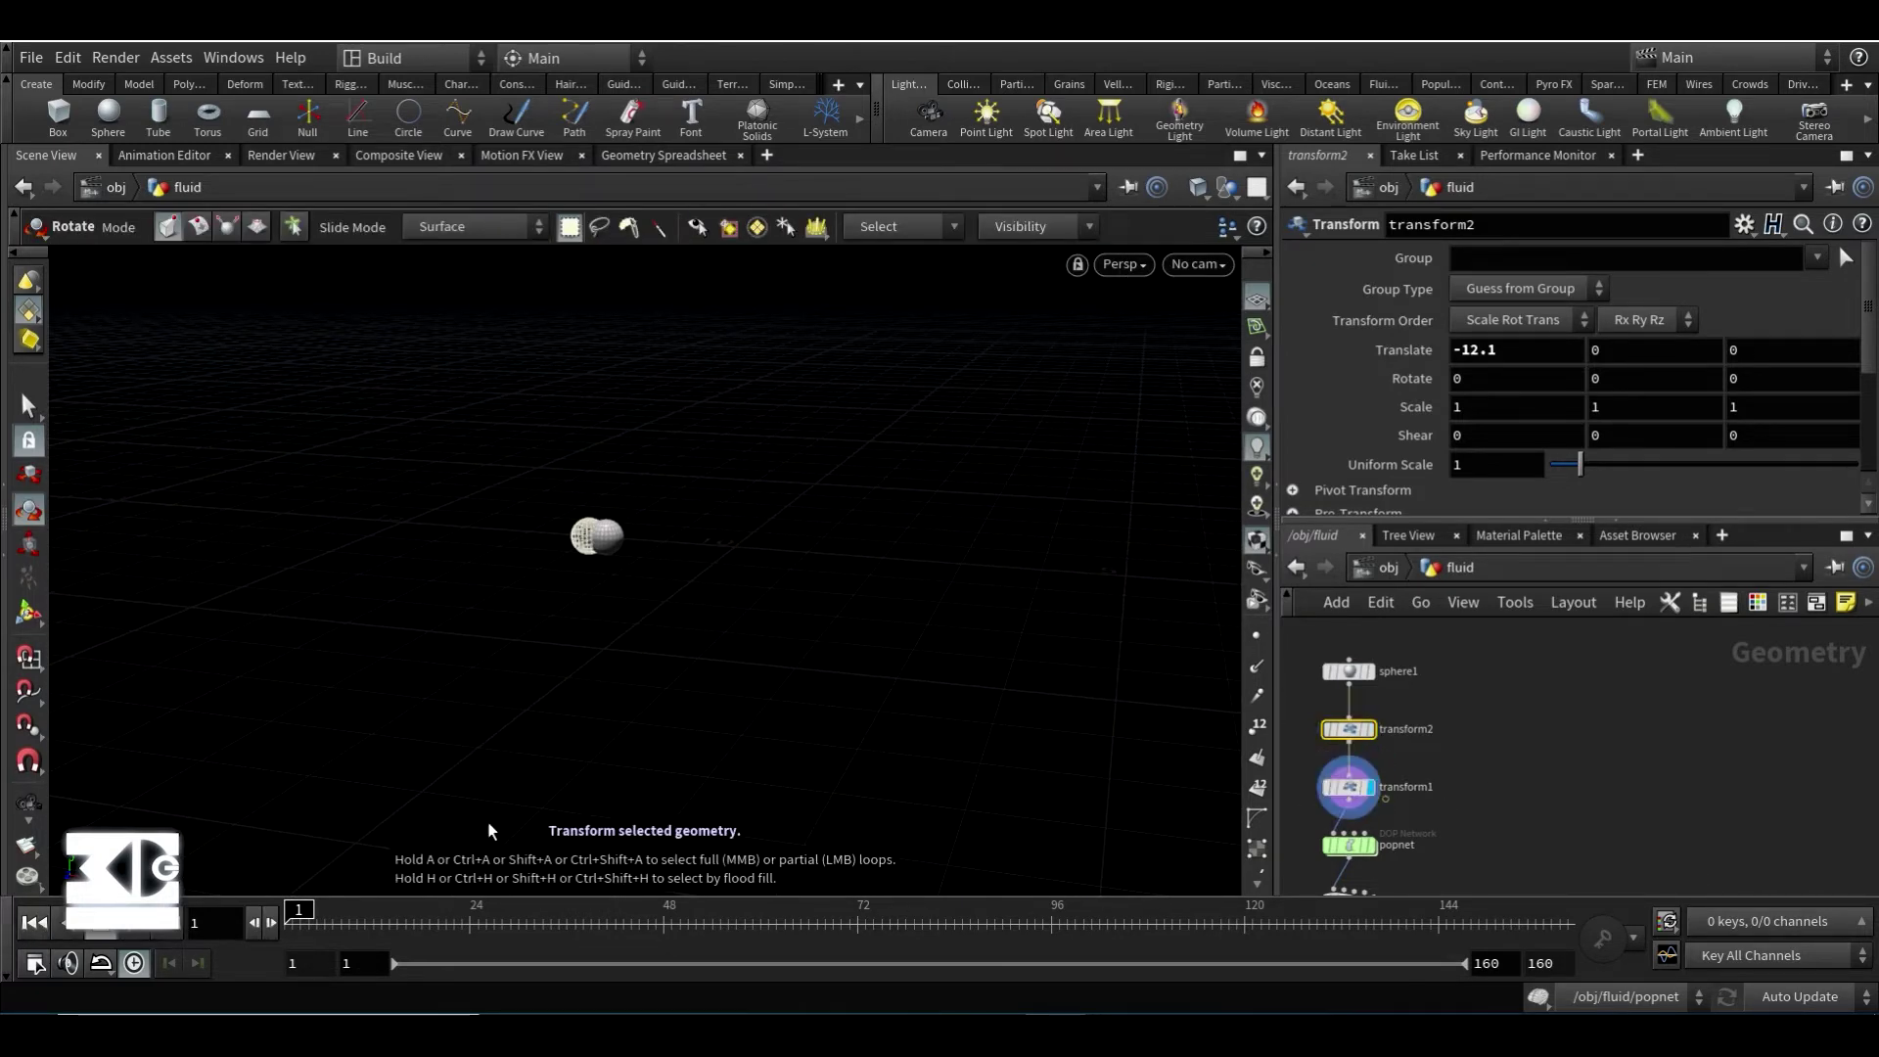
left_click(1349, 787)
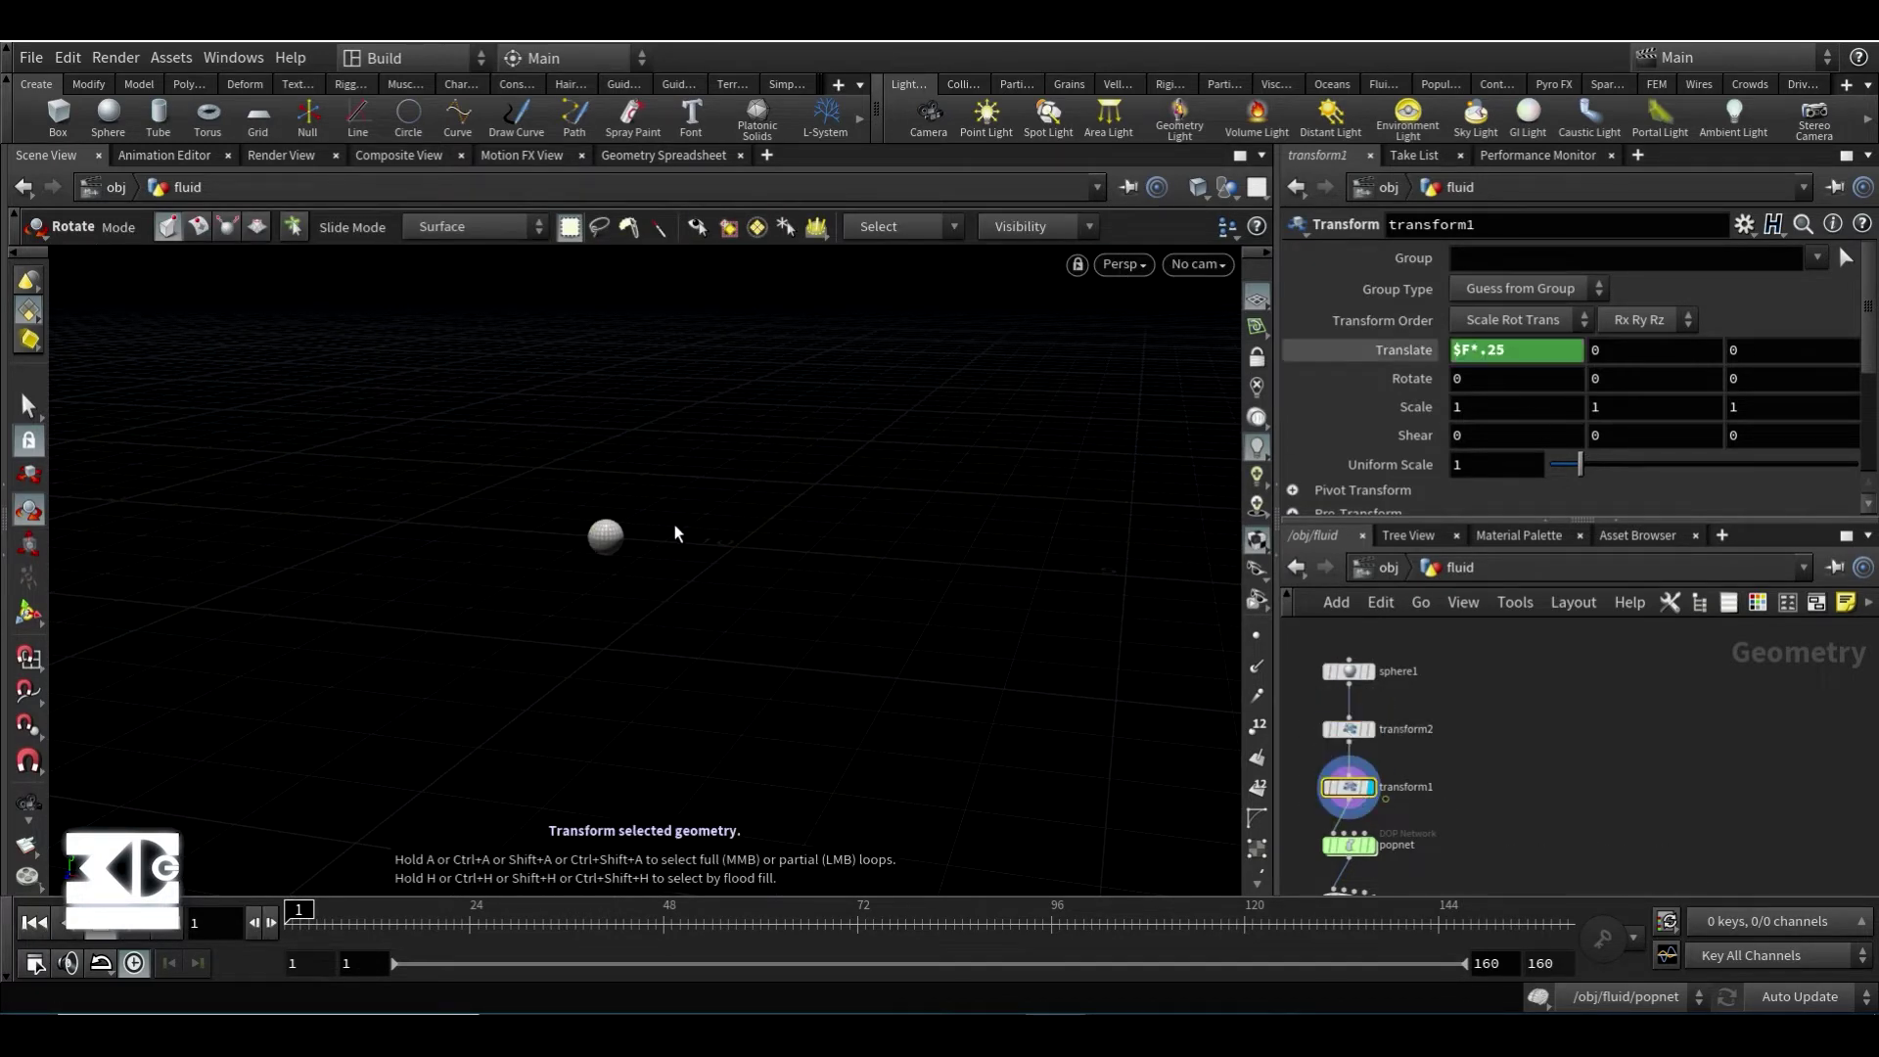
left_click(101, 925)
left_click(101, 925)
scroll(1527, 420, "down", 1)
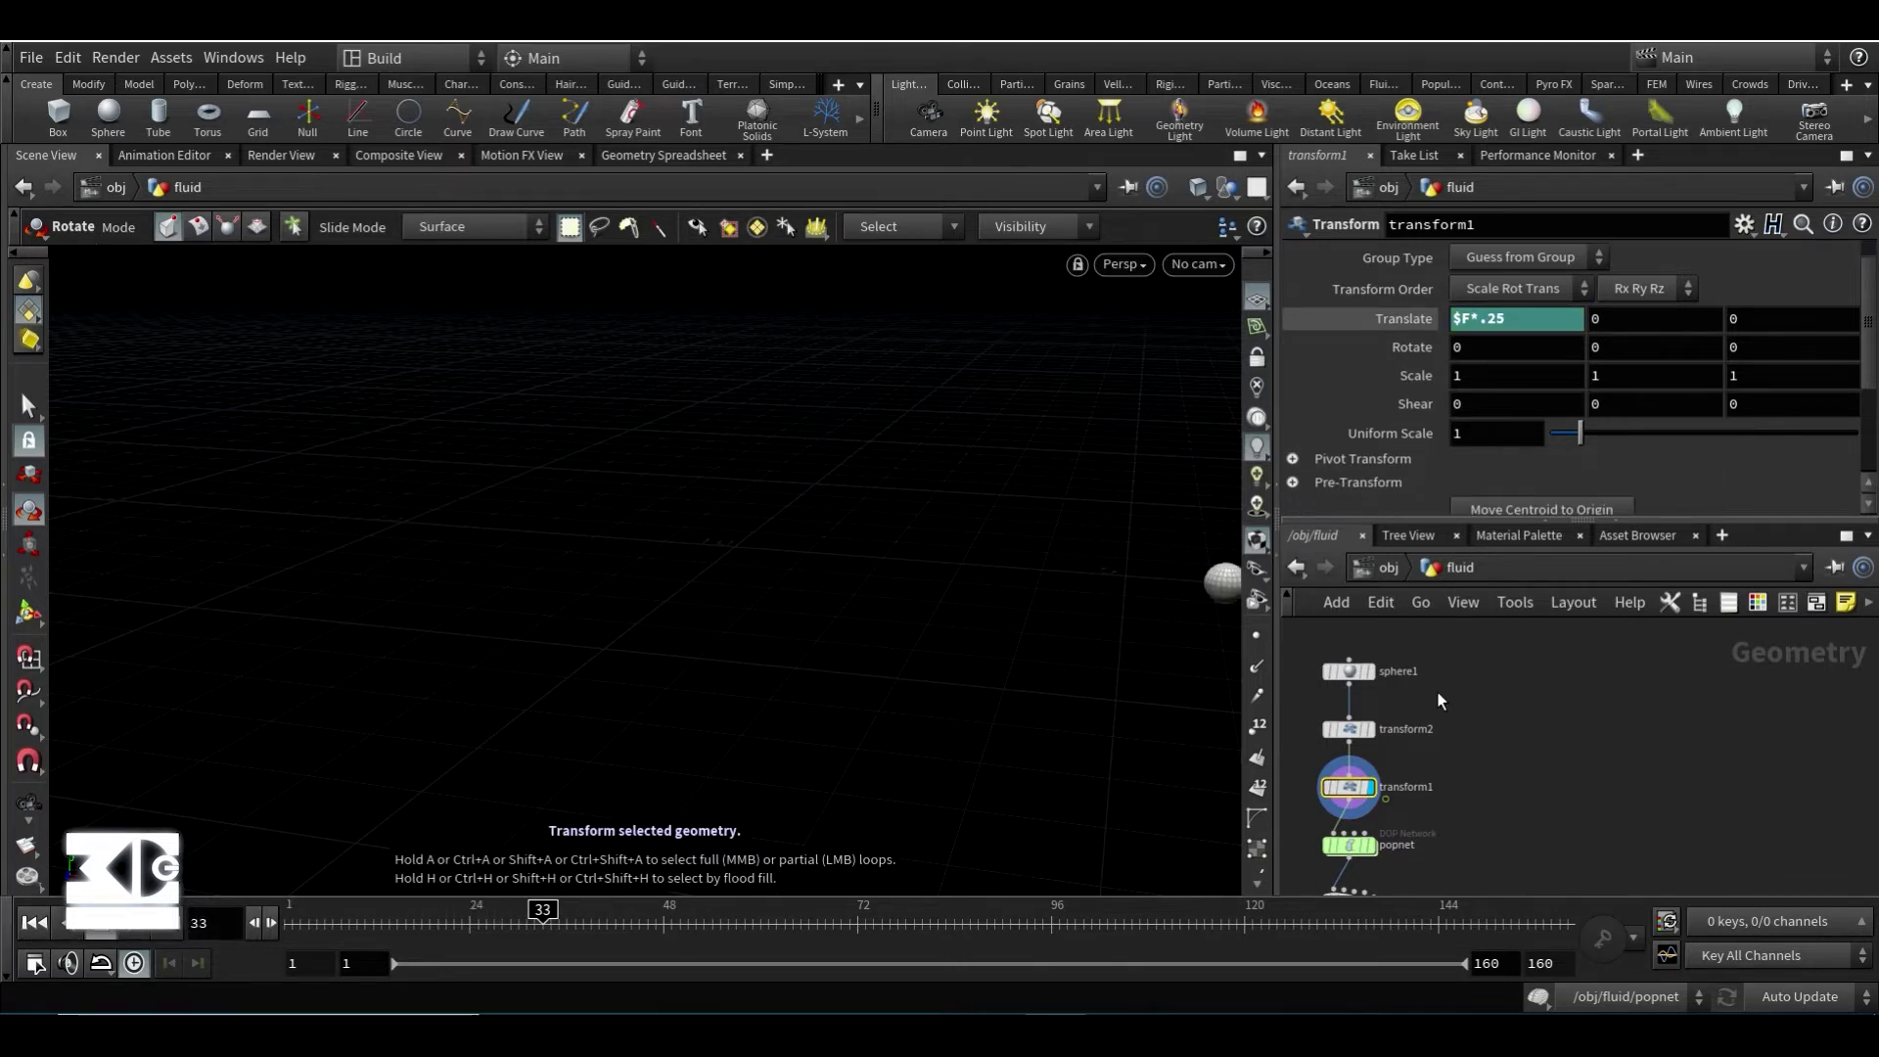
- Display the popnet node, examine its object merge settings and rewind to frame 1
middle_click_drag(1347, 843, 1400, 744)
scroll(1399, 744, "up", 1)
left_click(1436, 713)
left_click(1402, 747)
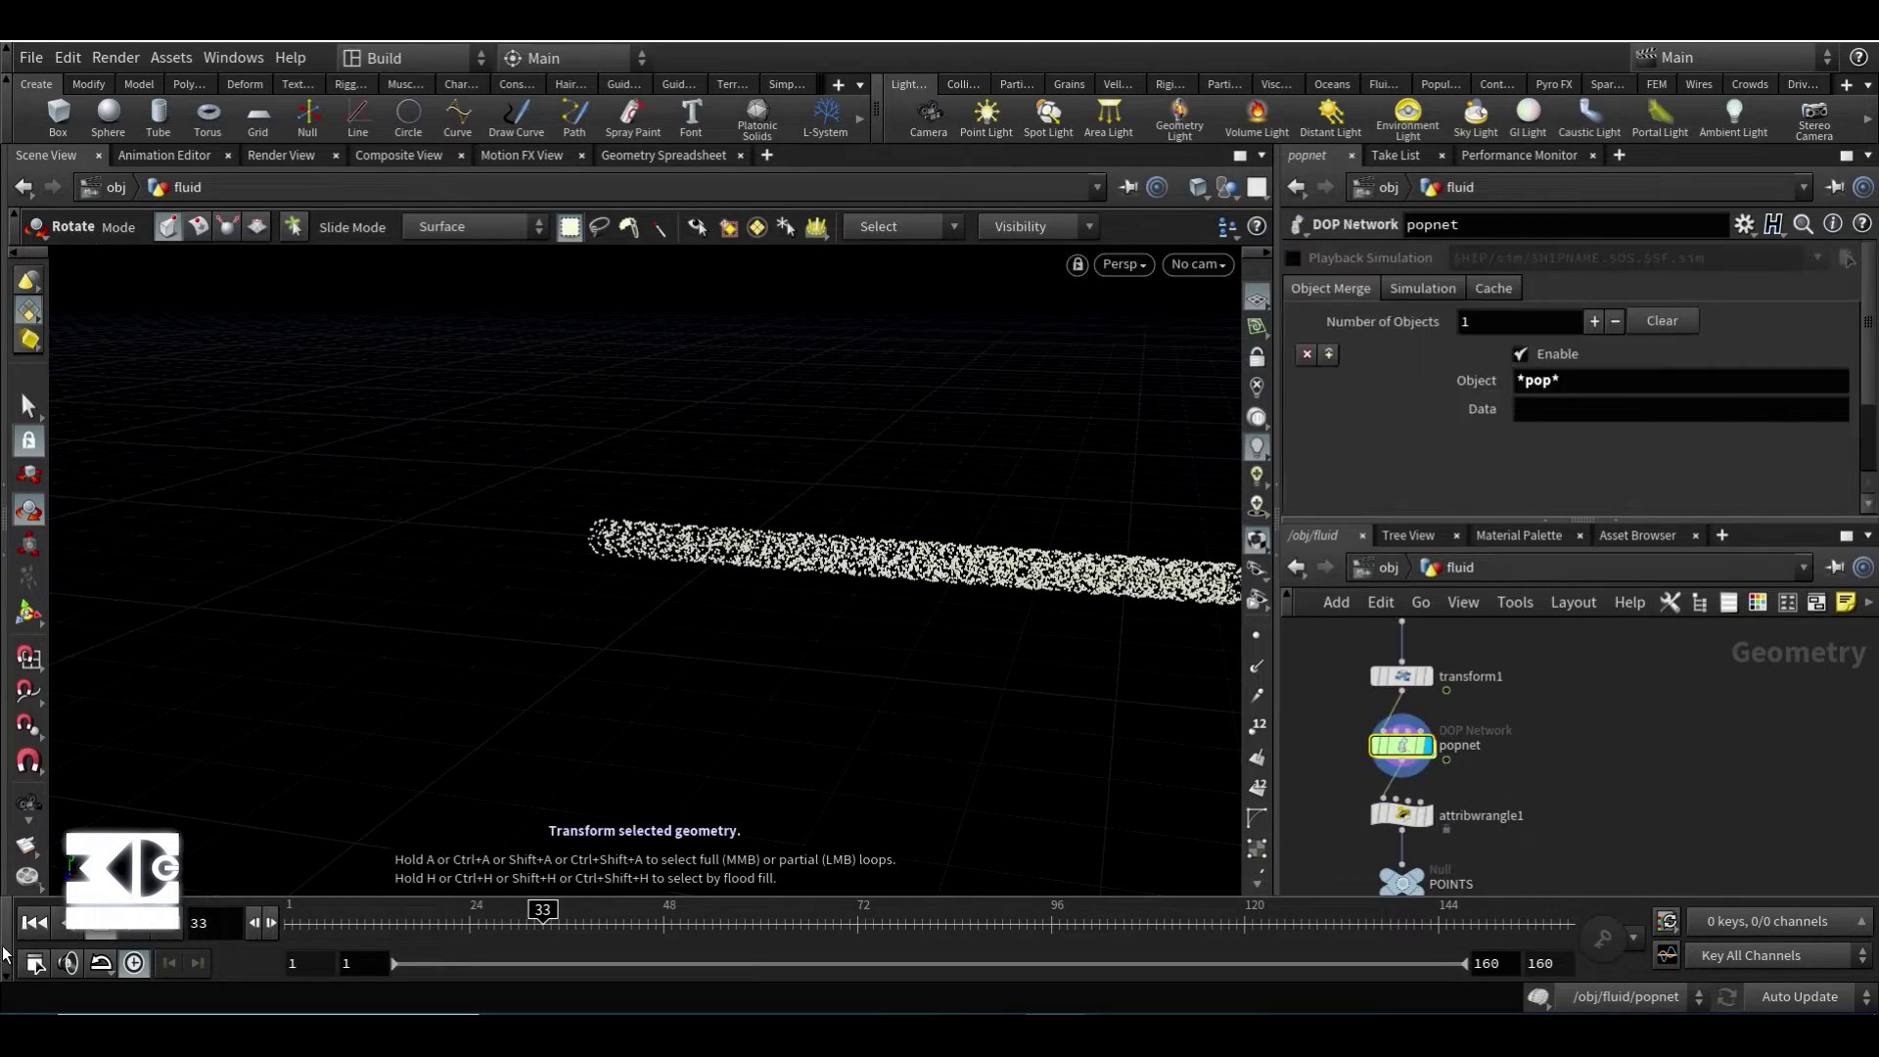
left_click(34, 923)
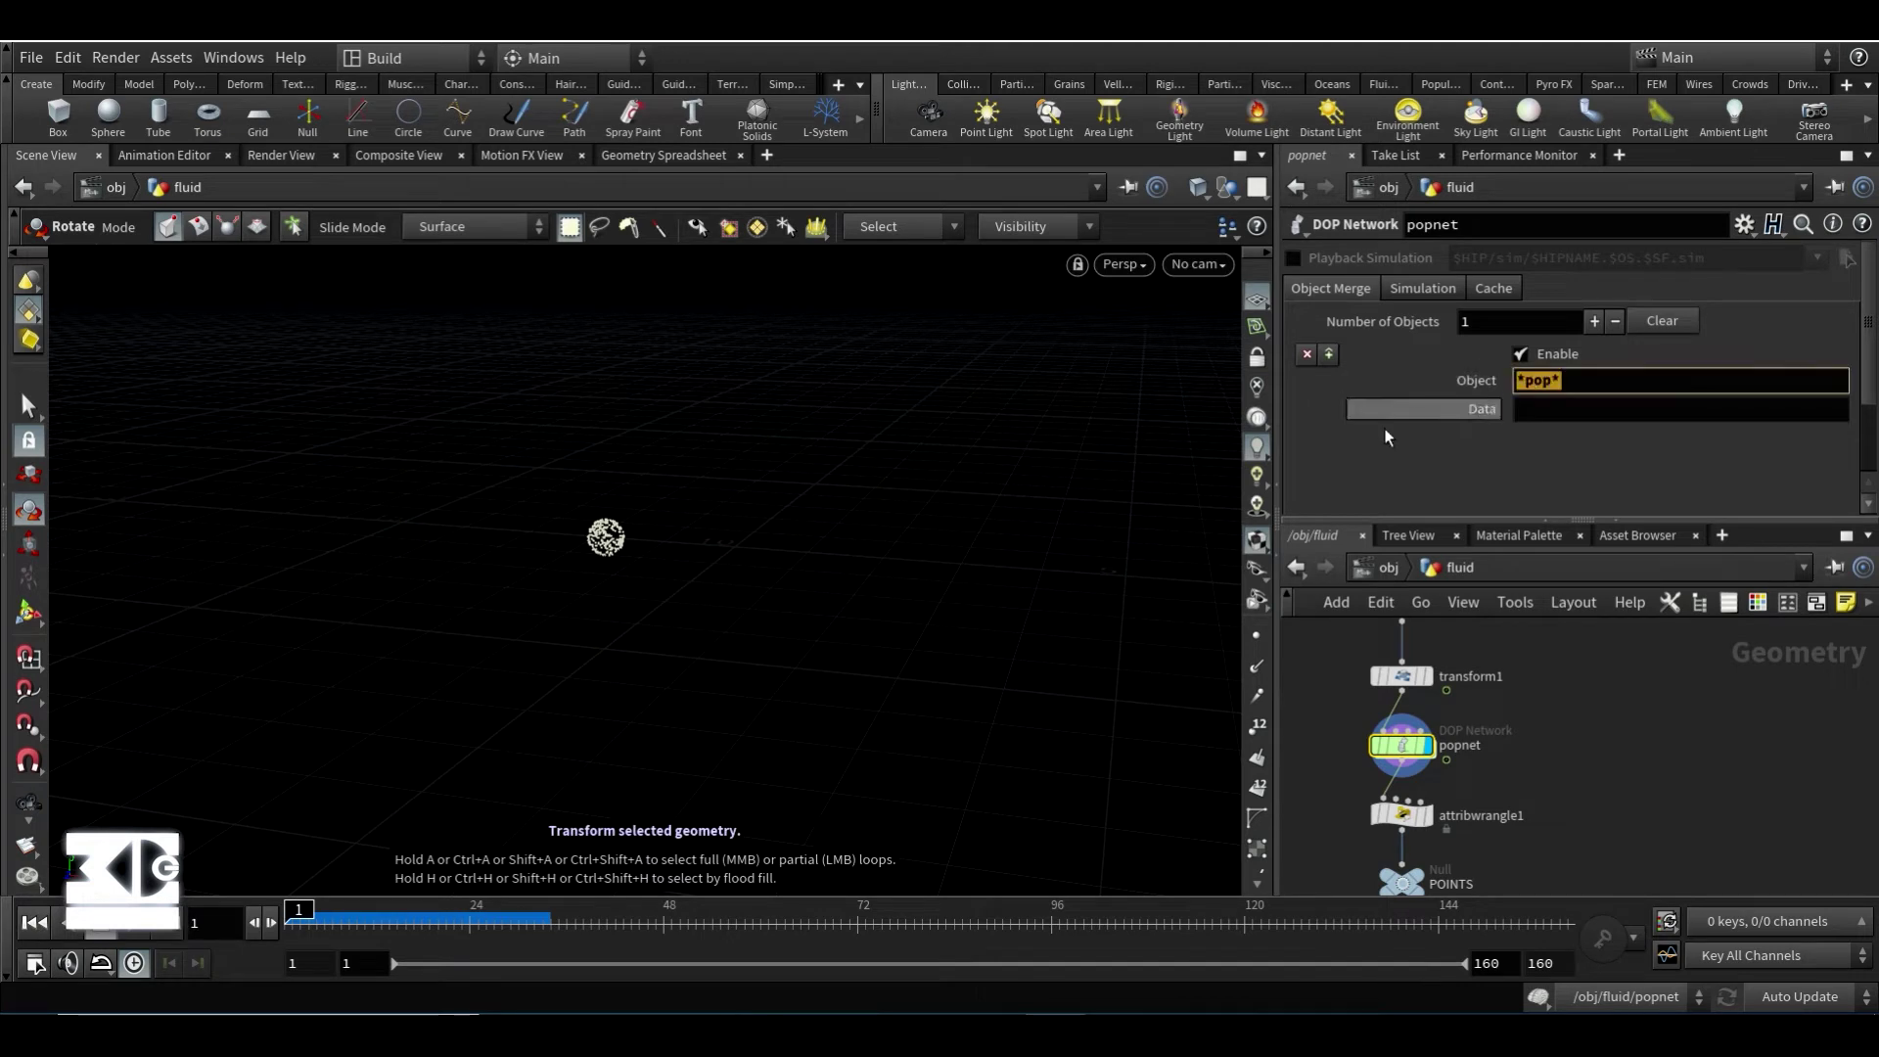
- Open popnet and examine its popobject, popsolver and source_first_input nodes
double_click(1401, 747)
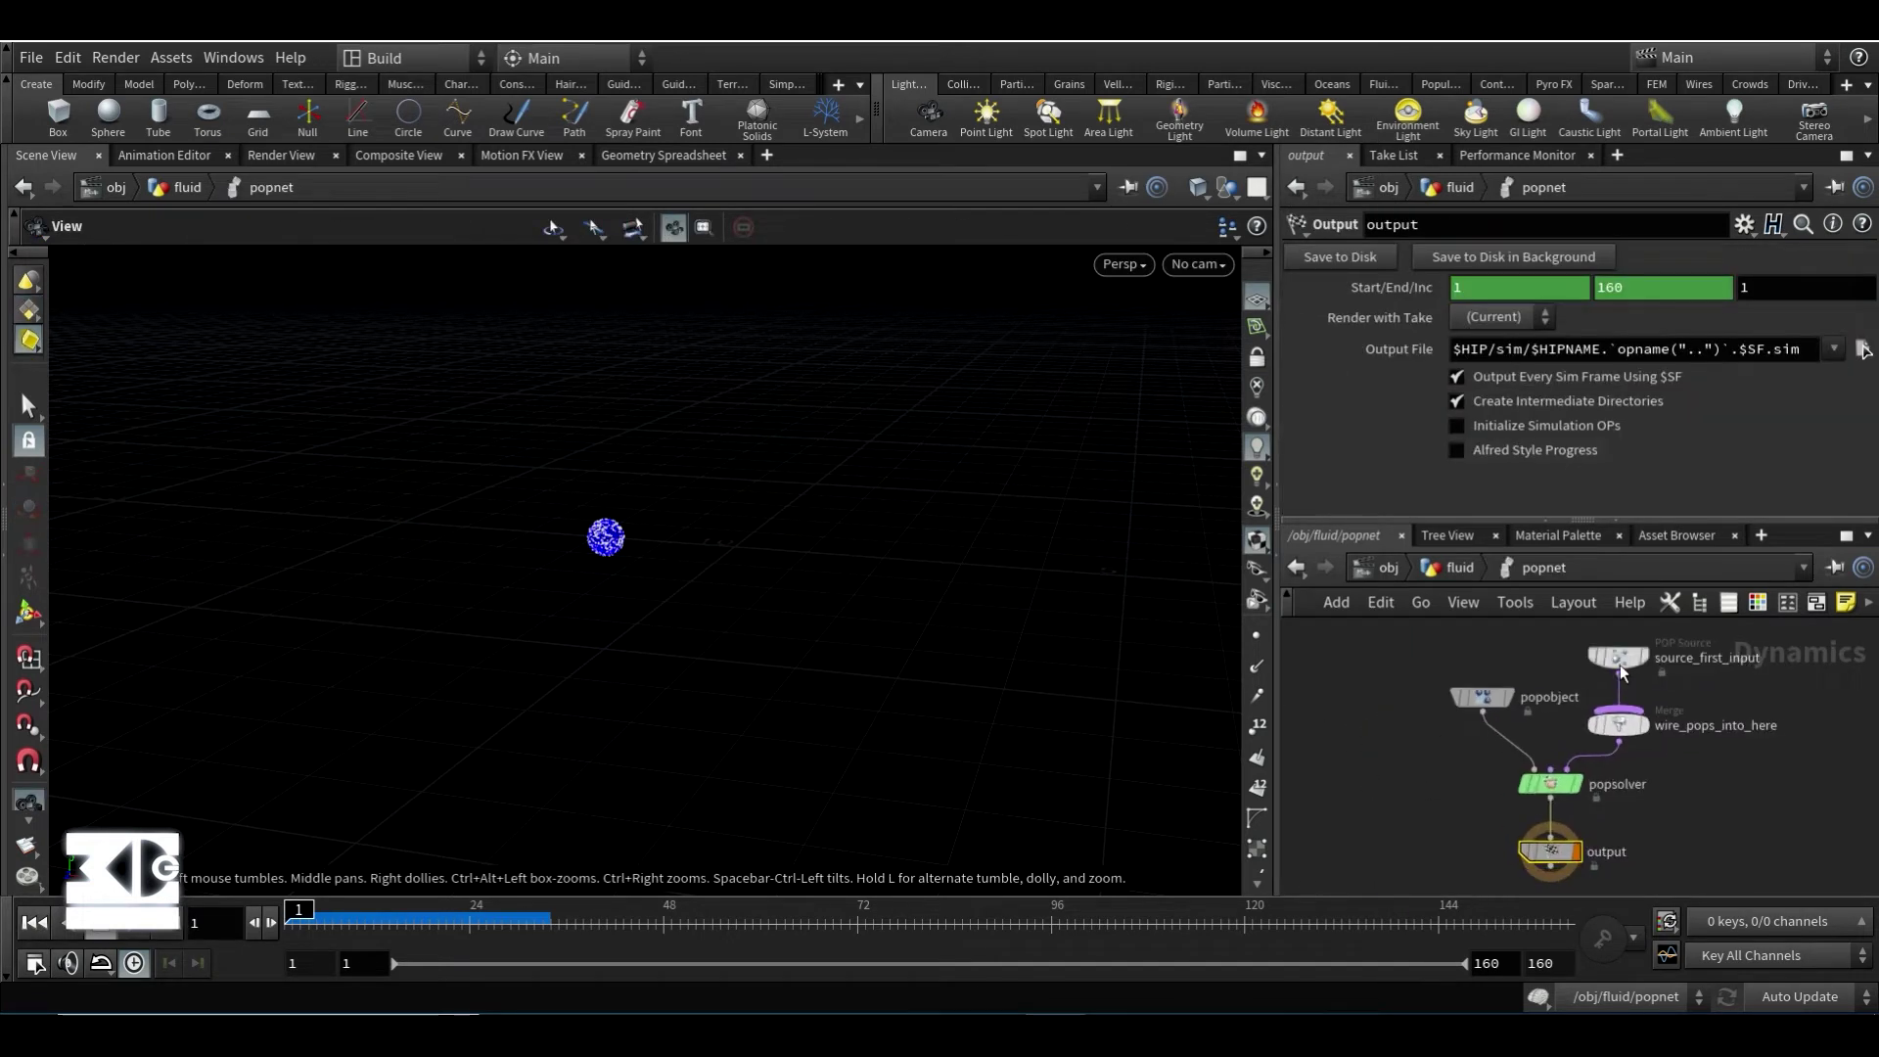
left_click_drag(1482, 697, 1434, 685)
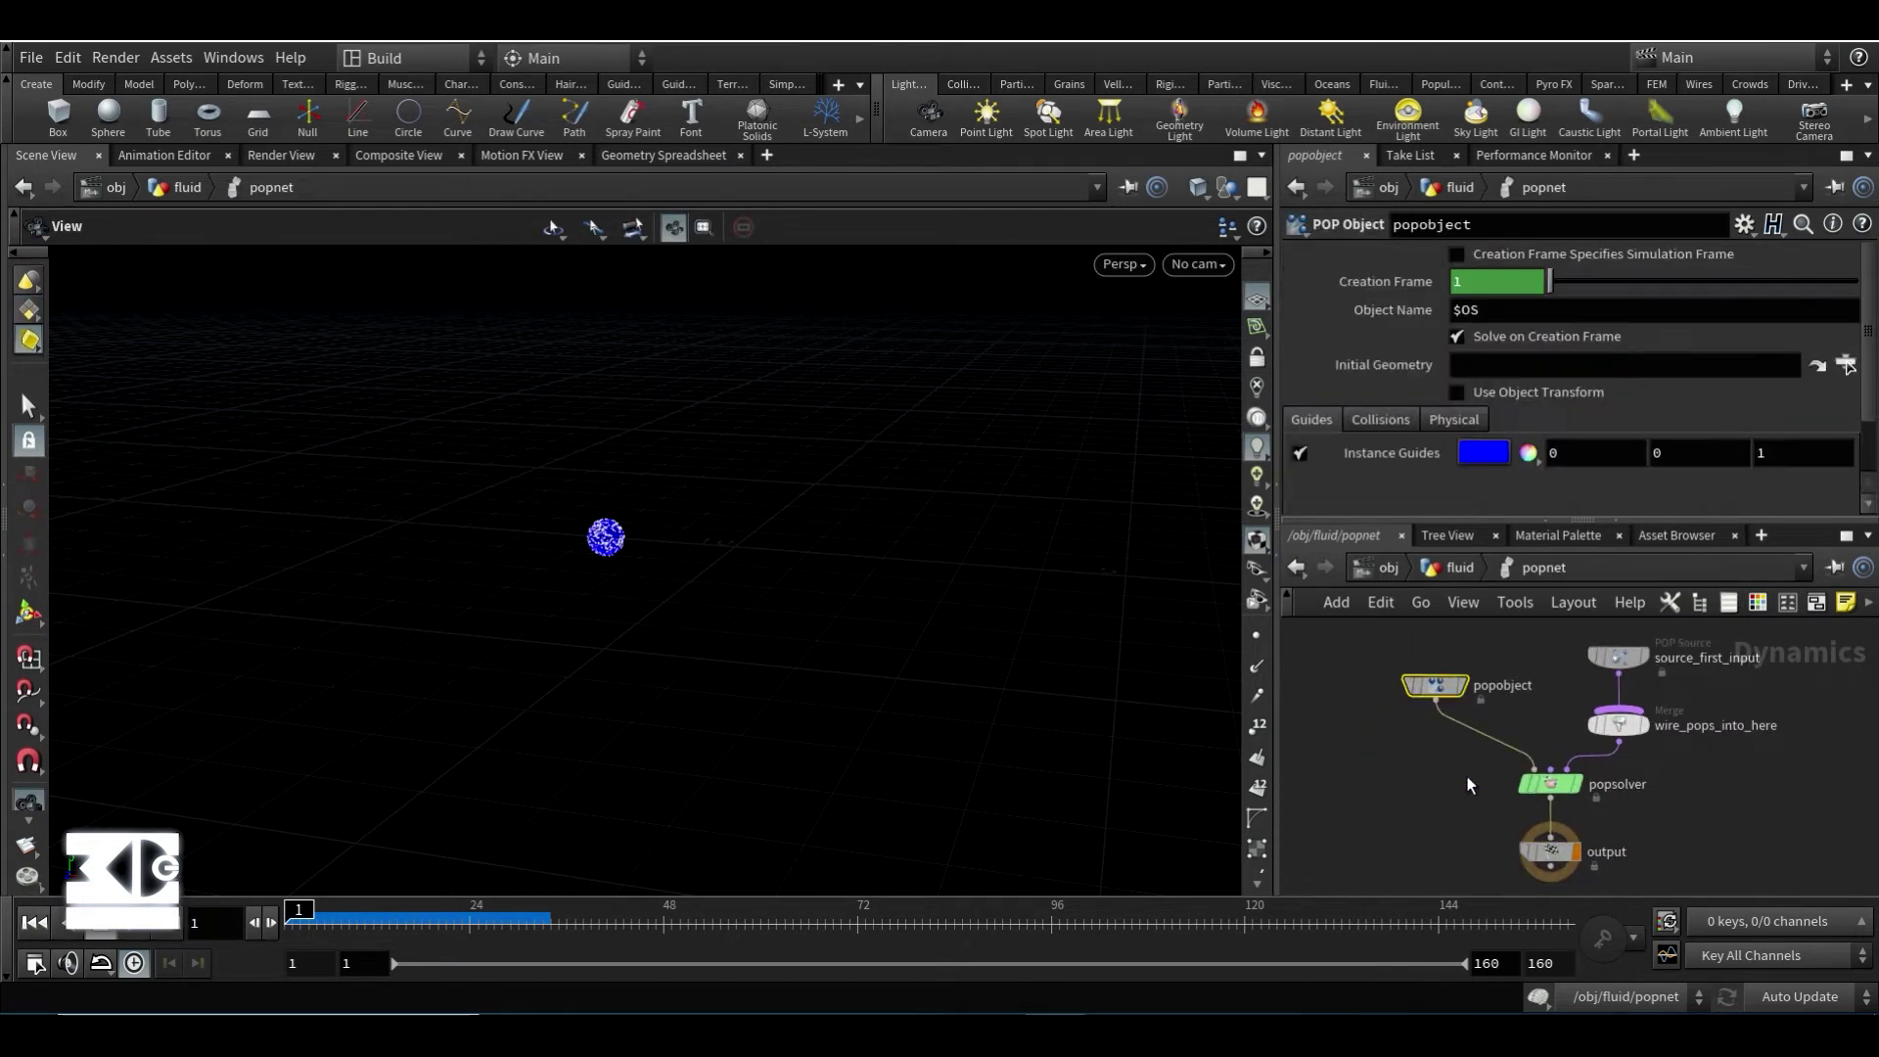
left_click(1551, 783)
left_click(1615, 655)
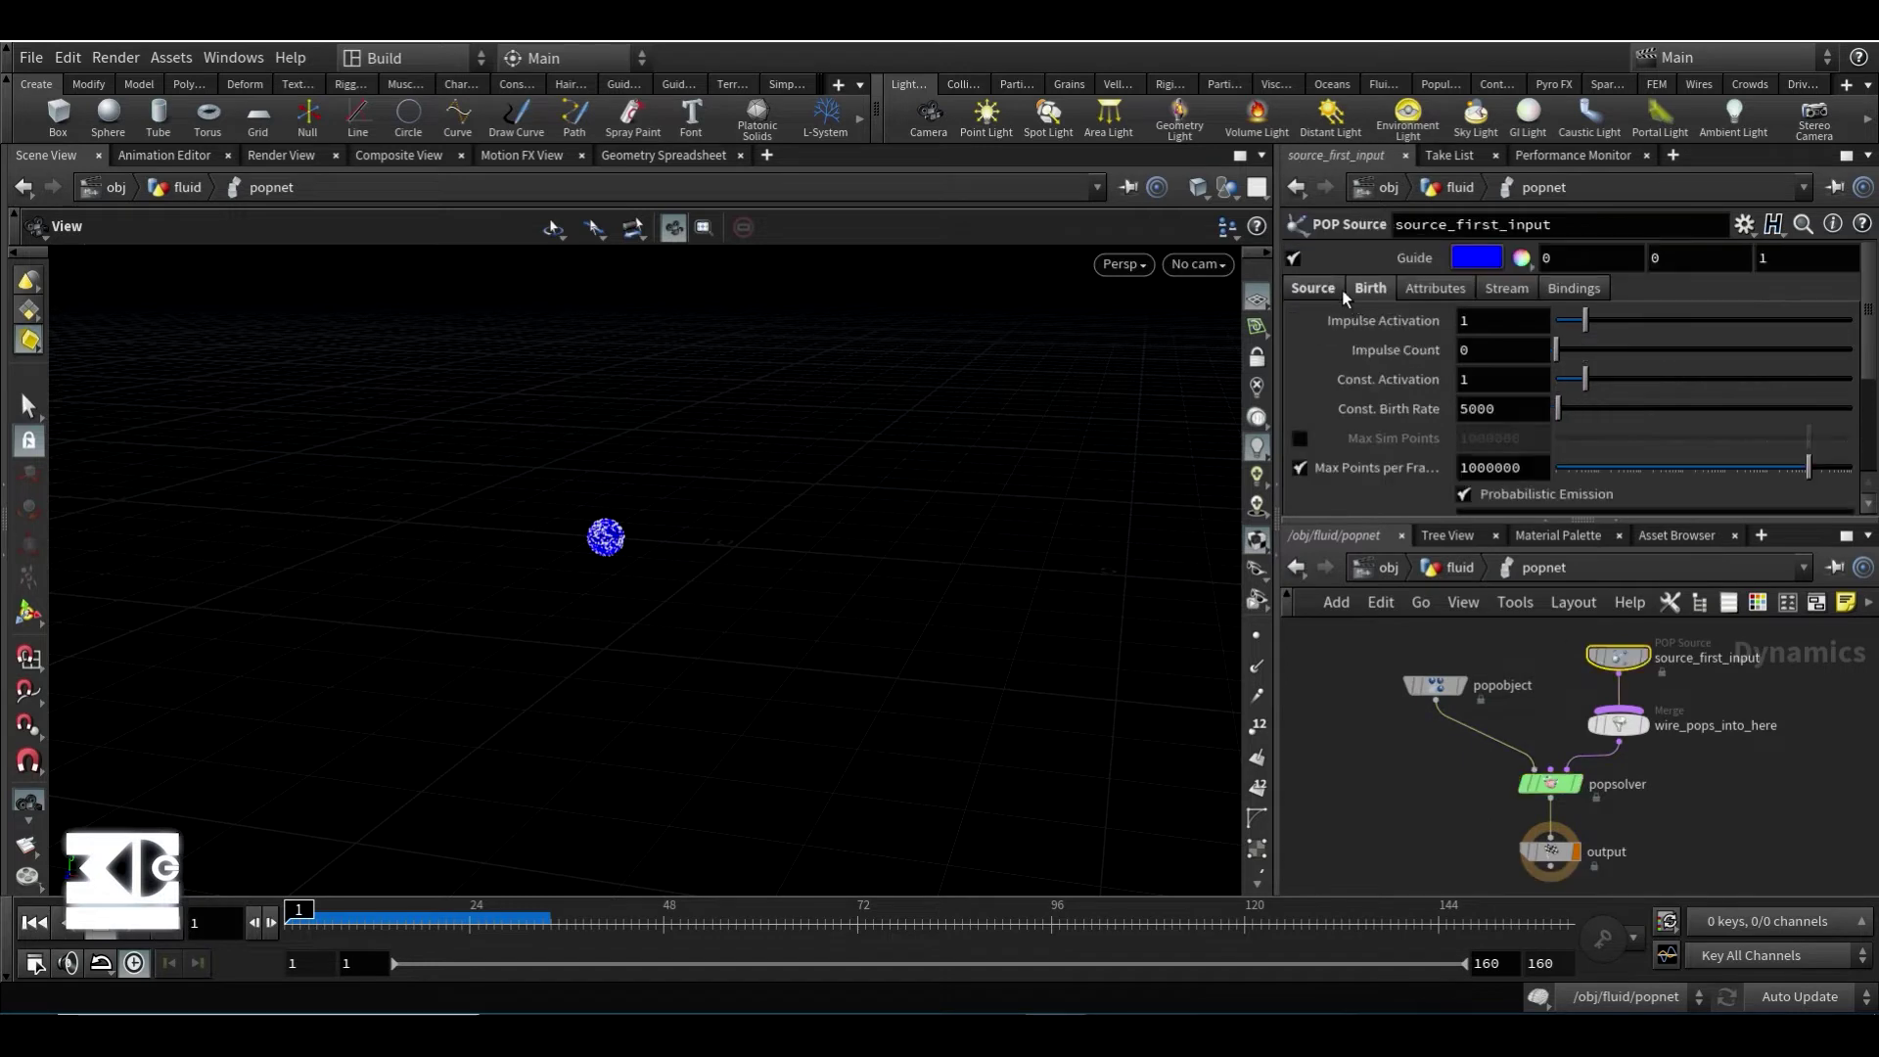
- Show source_first_input's emission source settings and play the particle emission
left_click(1340, 290)
left_click(134, 923)
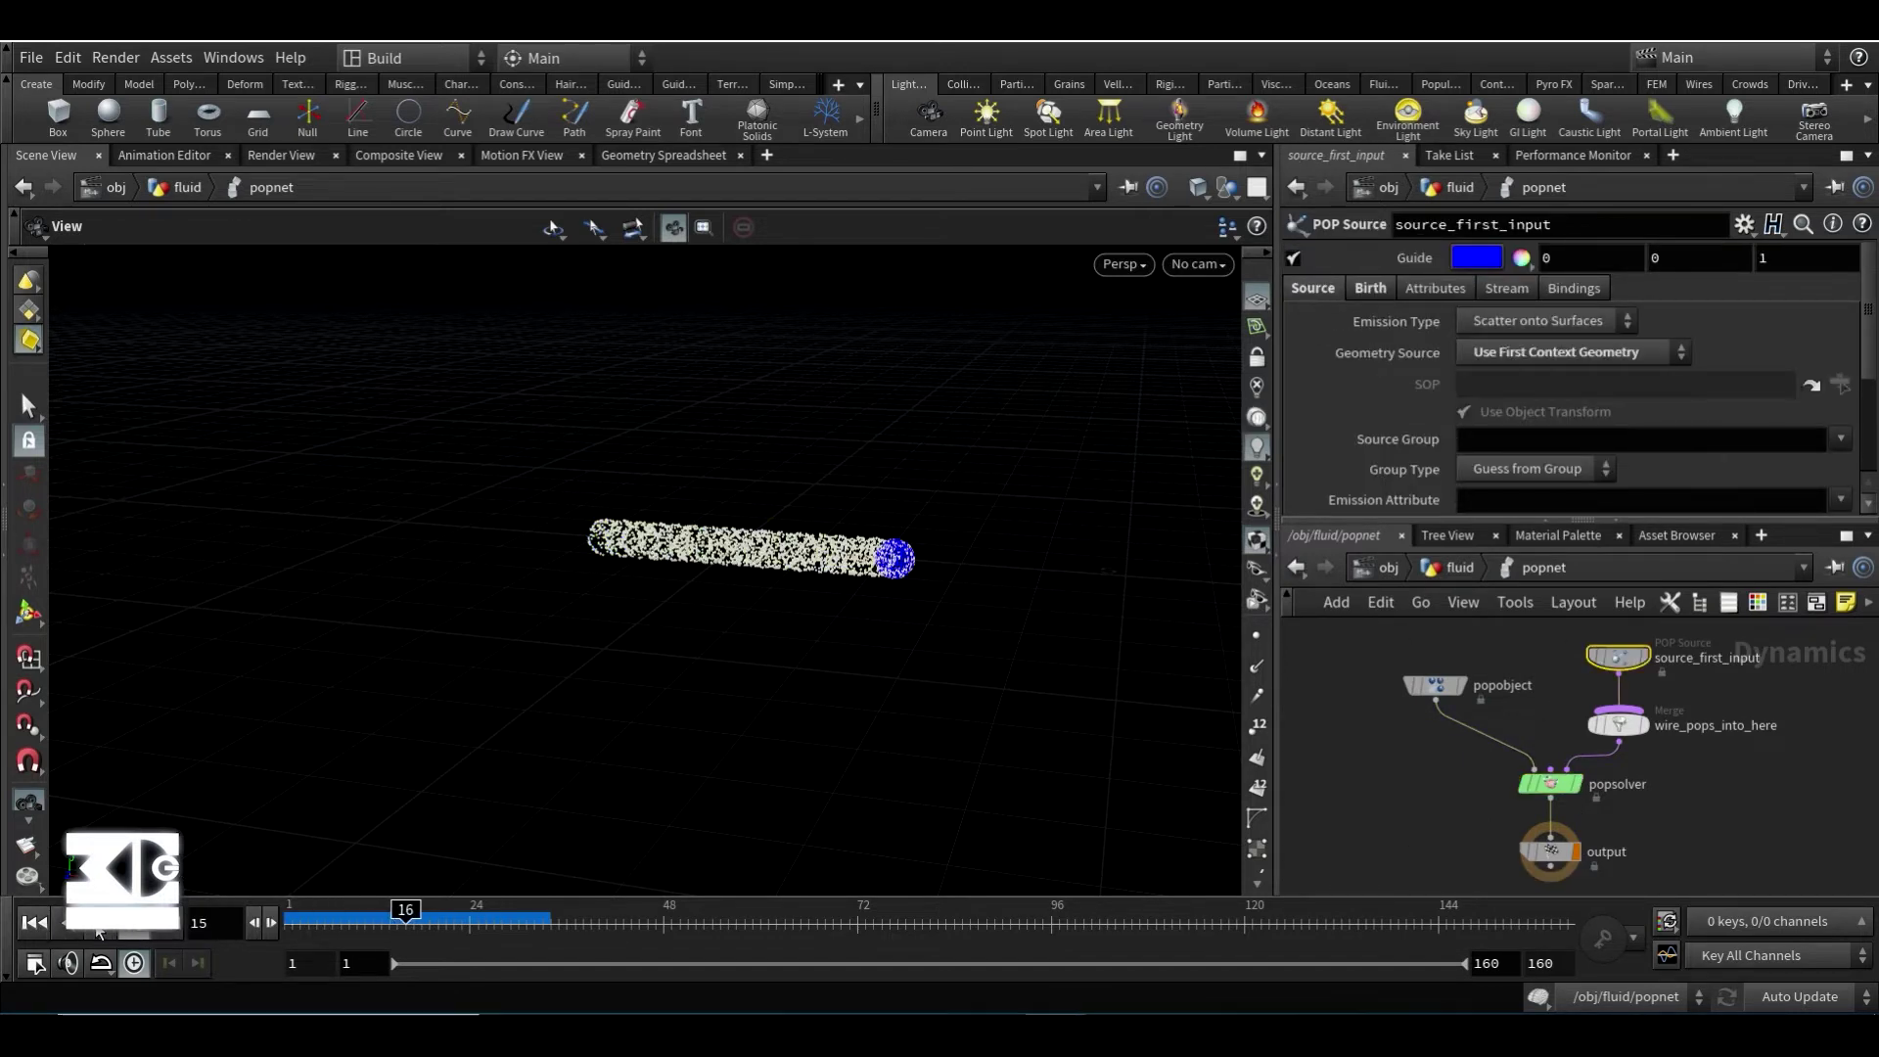
left_click(134, 923)
left_click(1618, 655)
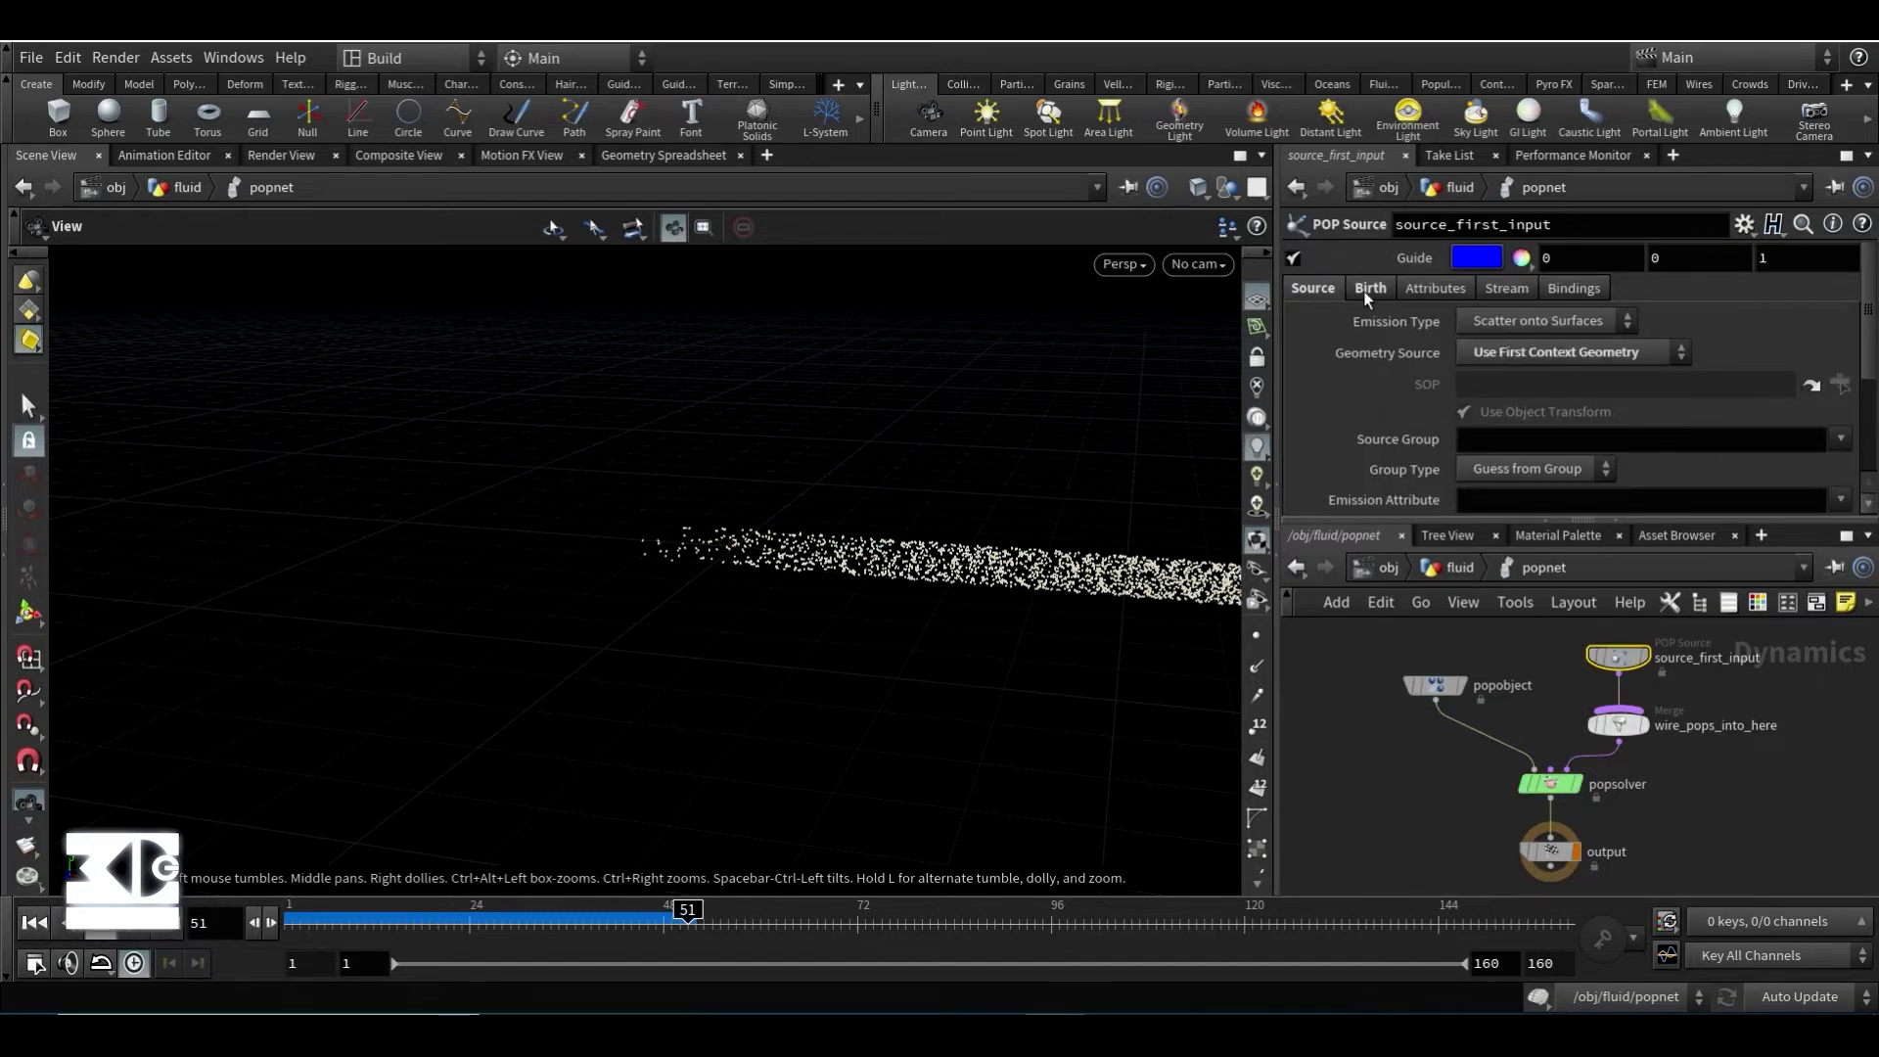
- Examine source_first_input's geometry source, birth rate and life settings, then replay the emission from frame 1
left_click(1516, 354)
left_click(1366, 308)
scroll(1363, 343, "down", 3)
scroll(1364, 344, "up", 3)
left_click(1379, 289)
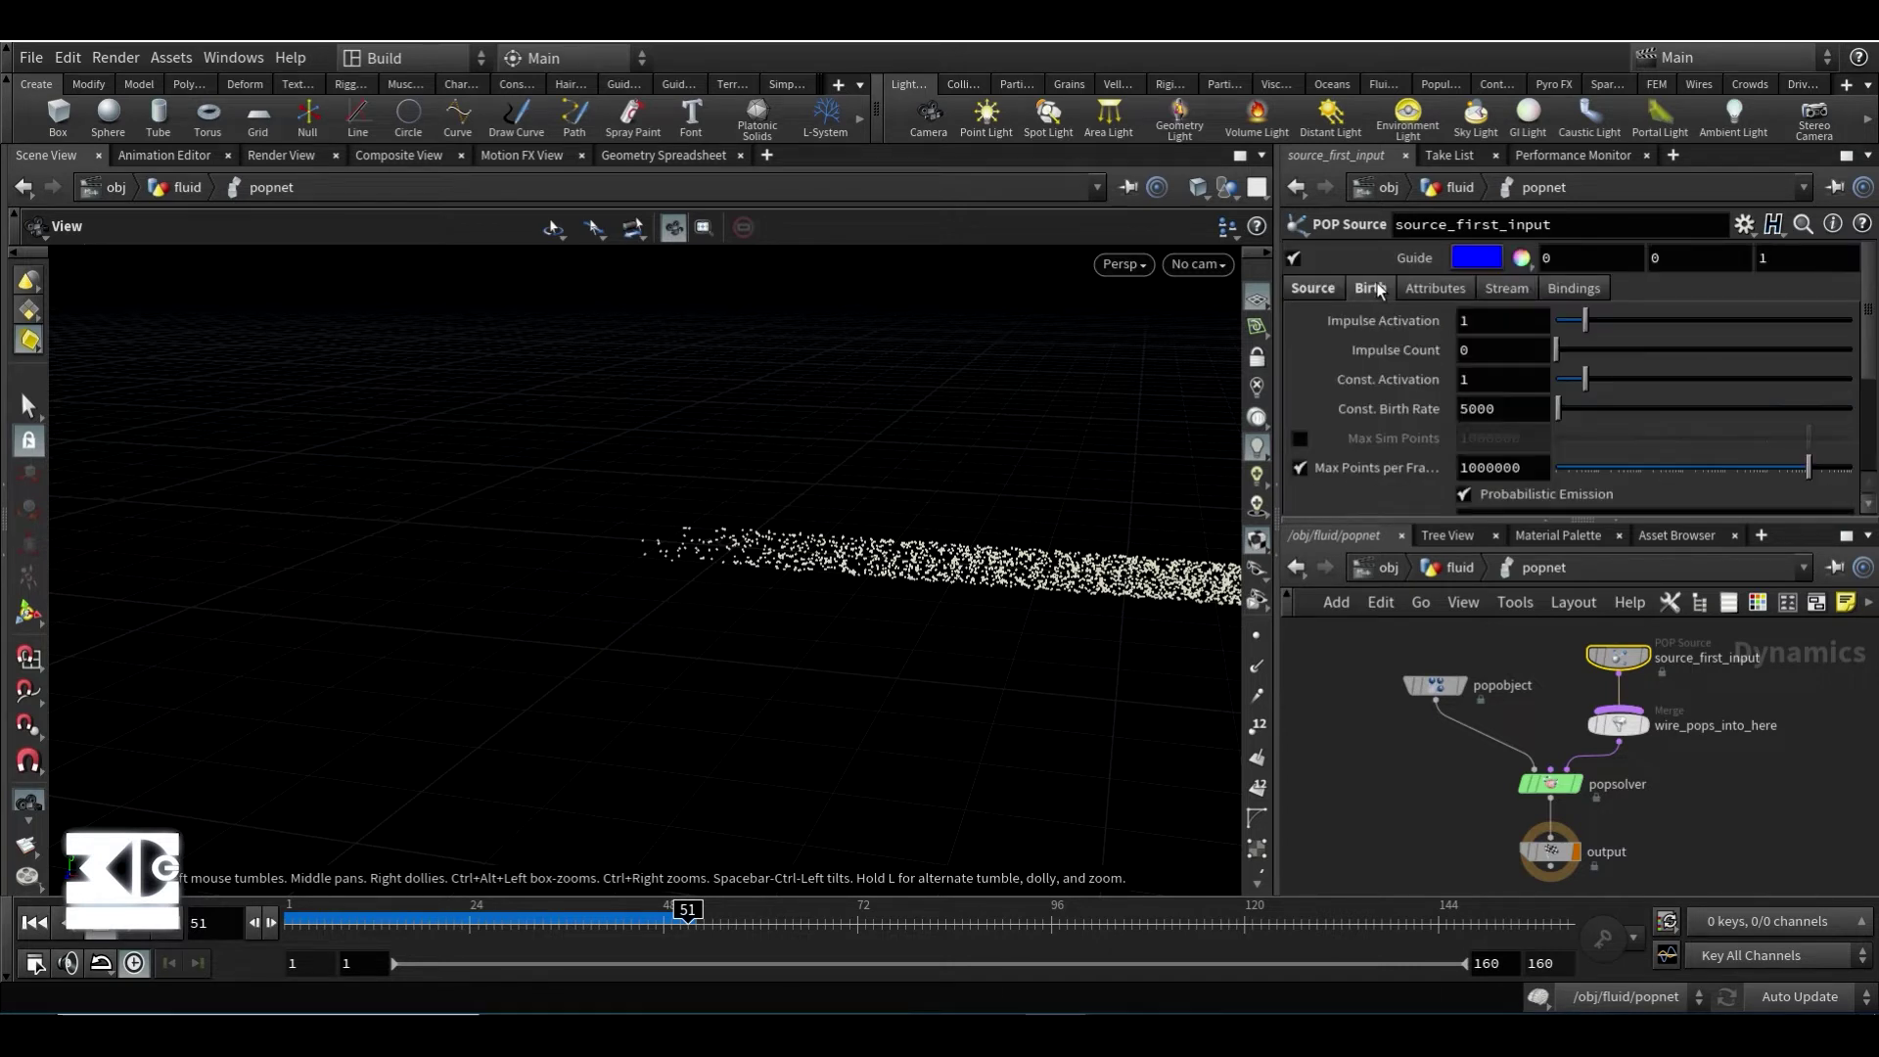
scroll(1478, 391, "down", 3)
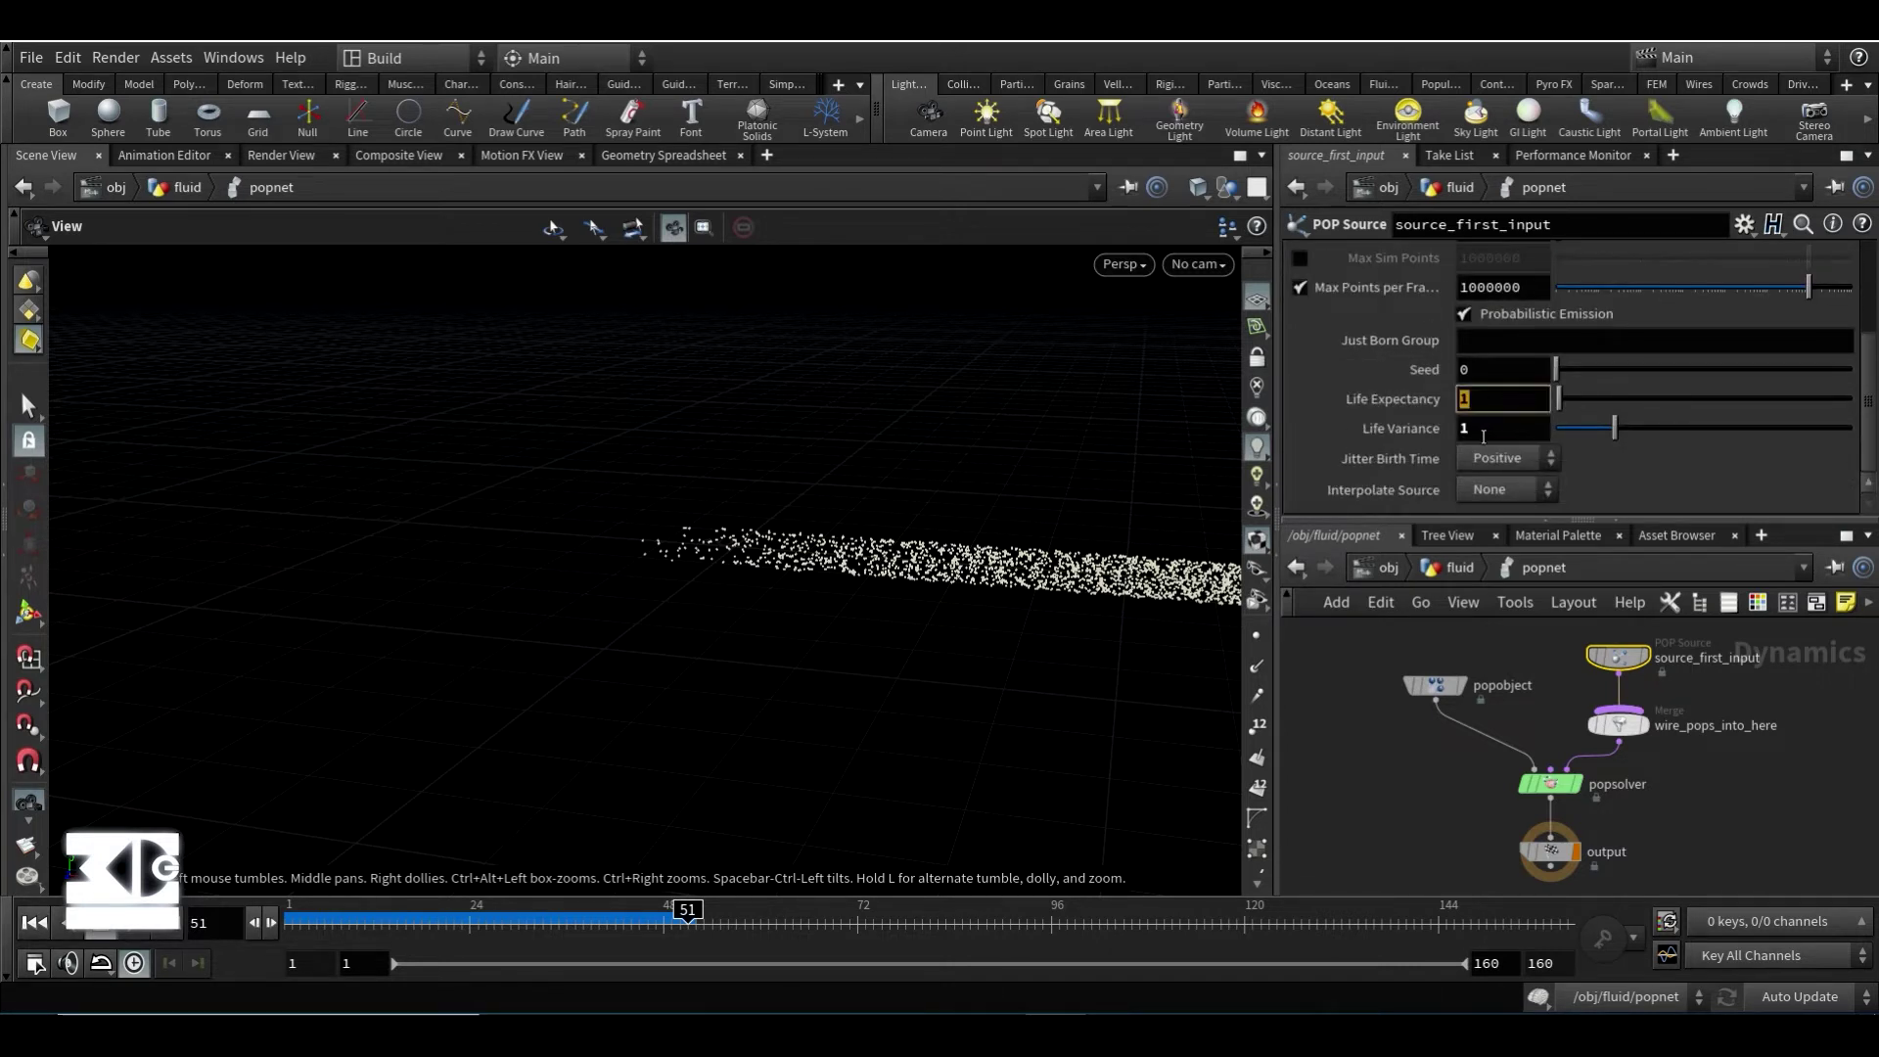
left_click(38, 923)
left_click(134, 923)
left_click(134, 923)
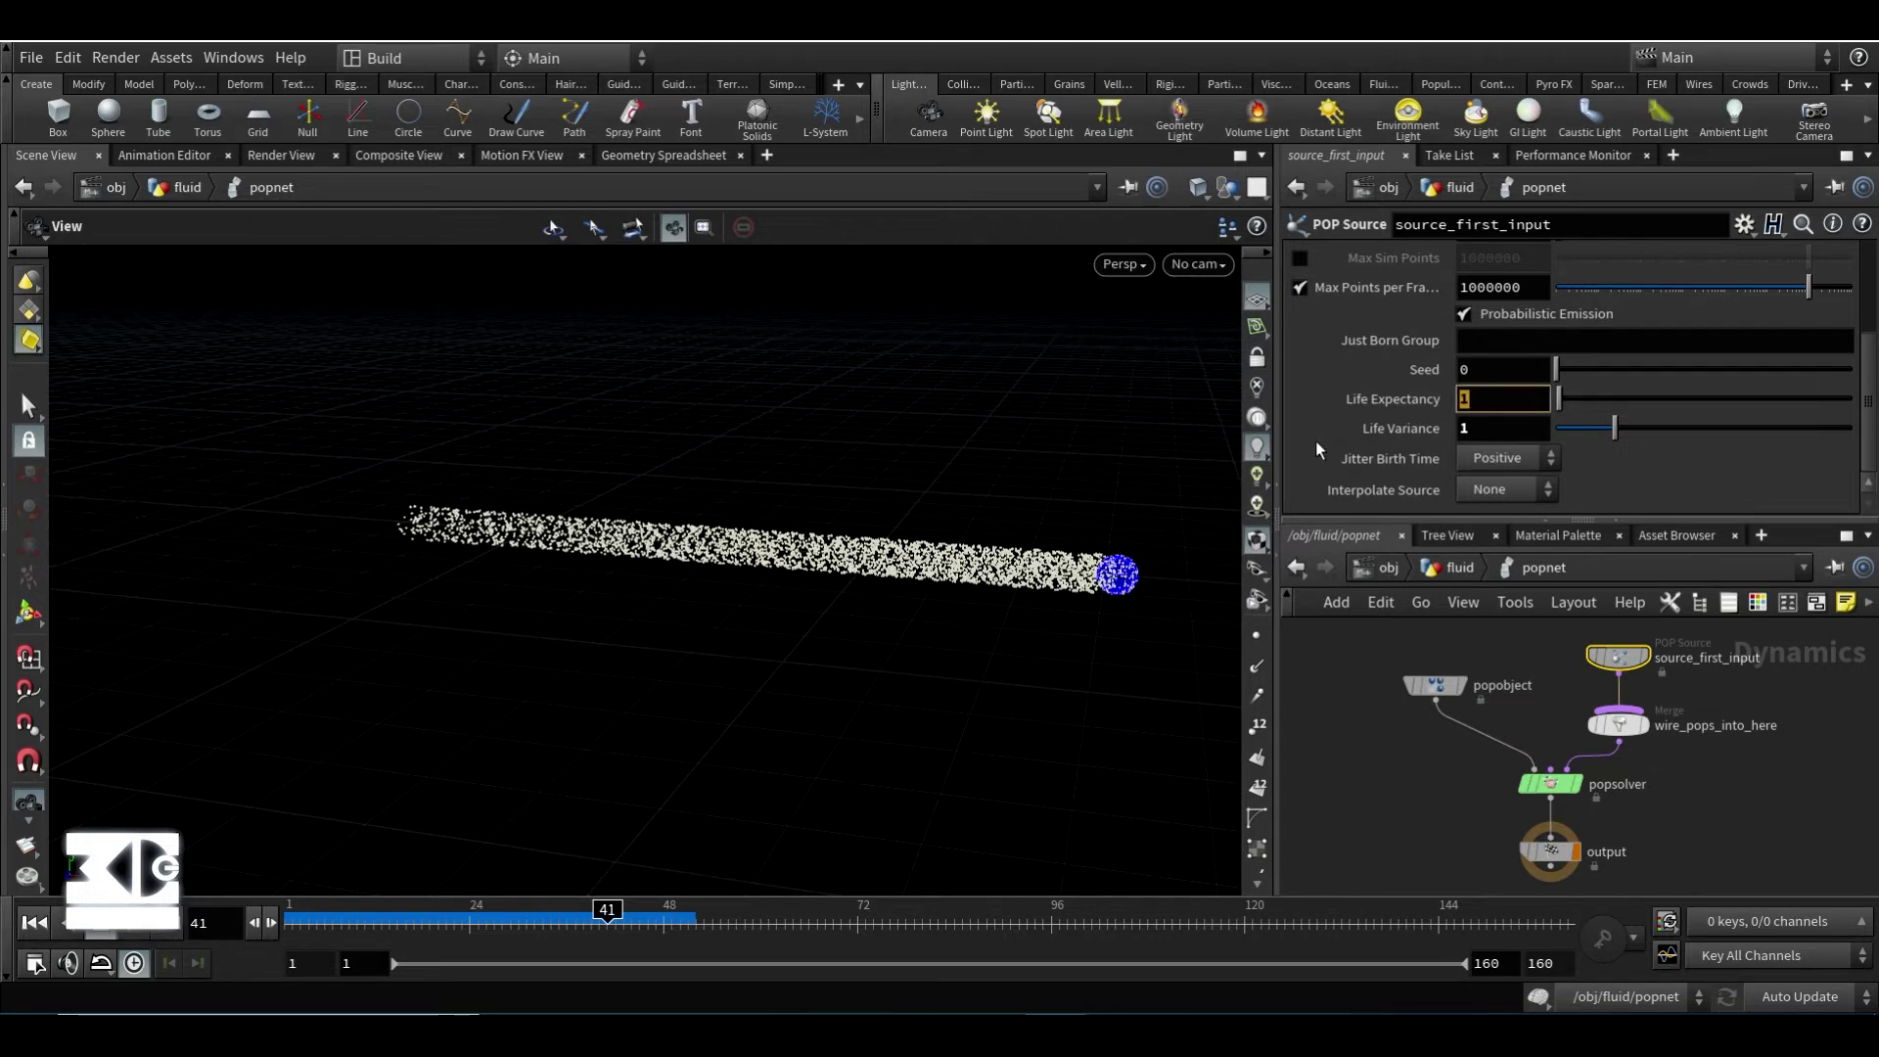
- Try a life expectancy of 0.1 on source_first_input, play the emission and rewind to frame 1
type(".1")
key("Return")
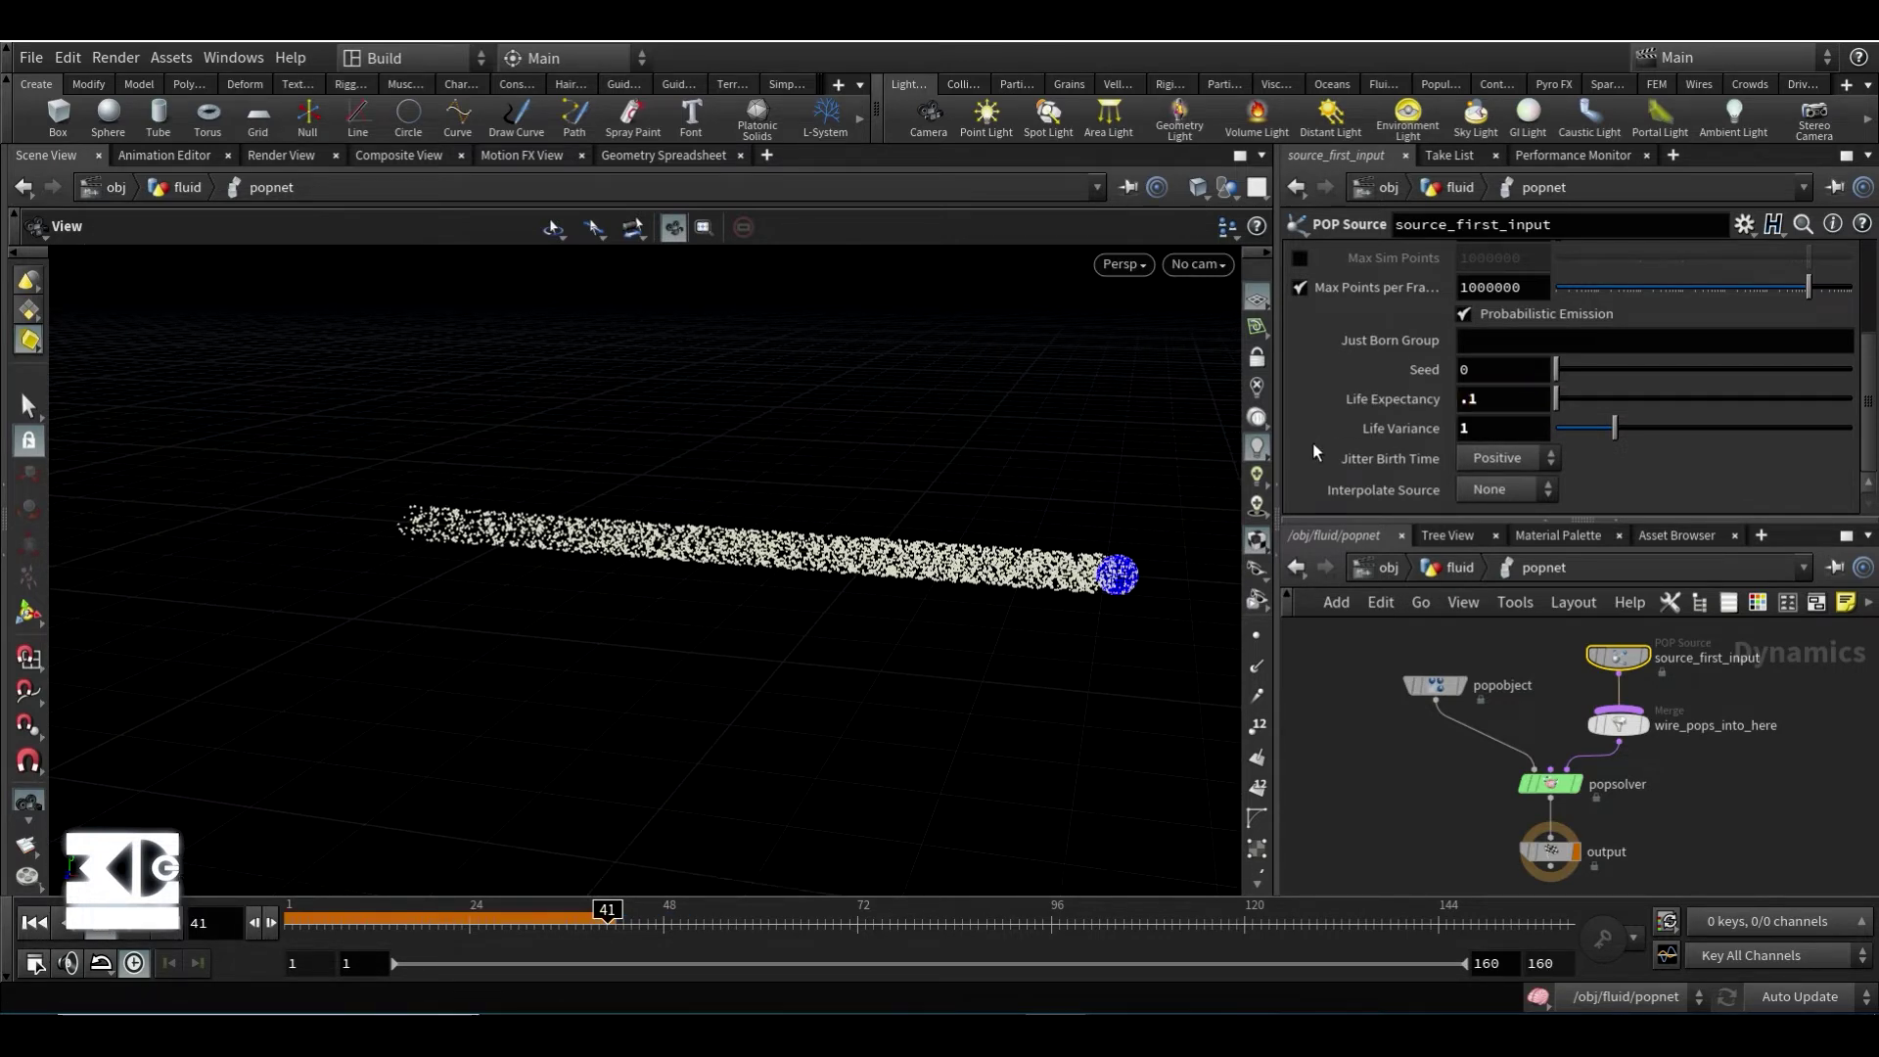
left_click(38, 923)
left_click(134, 923)
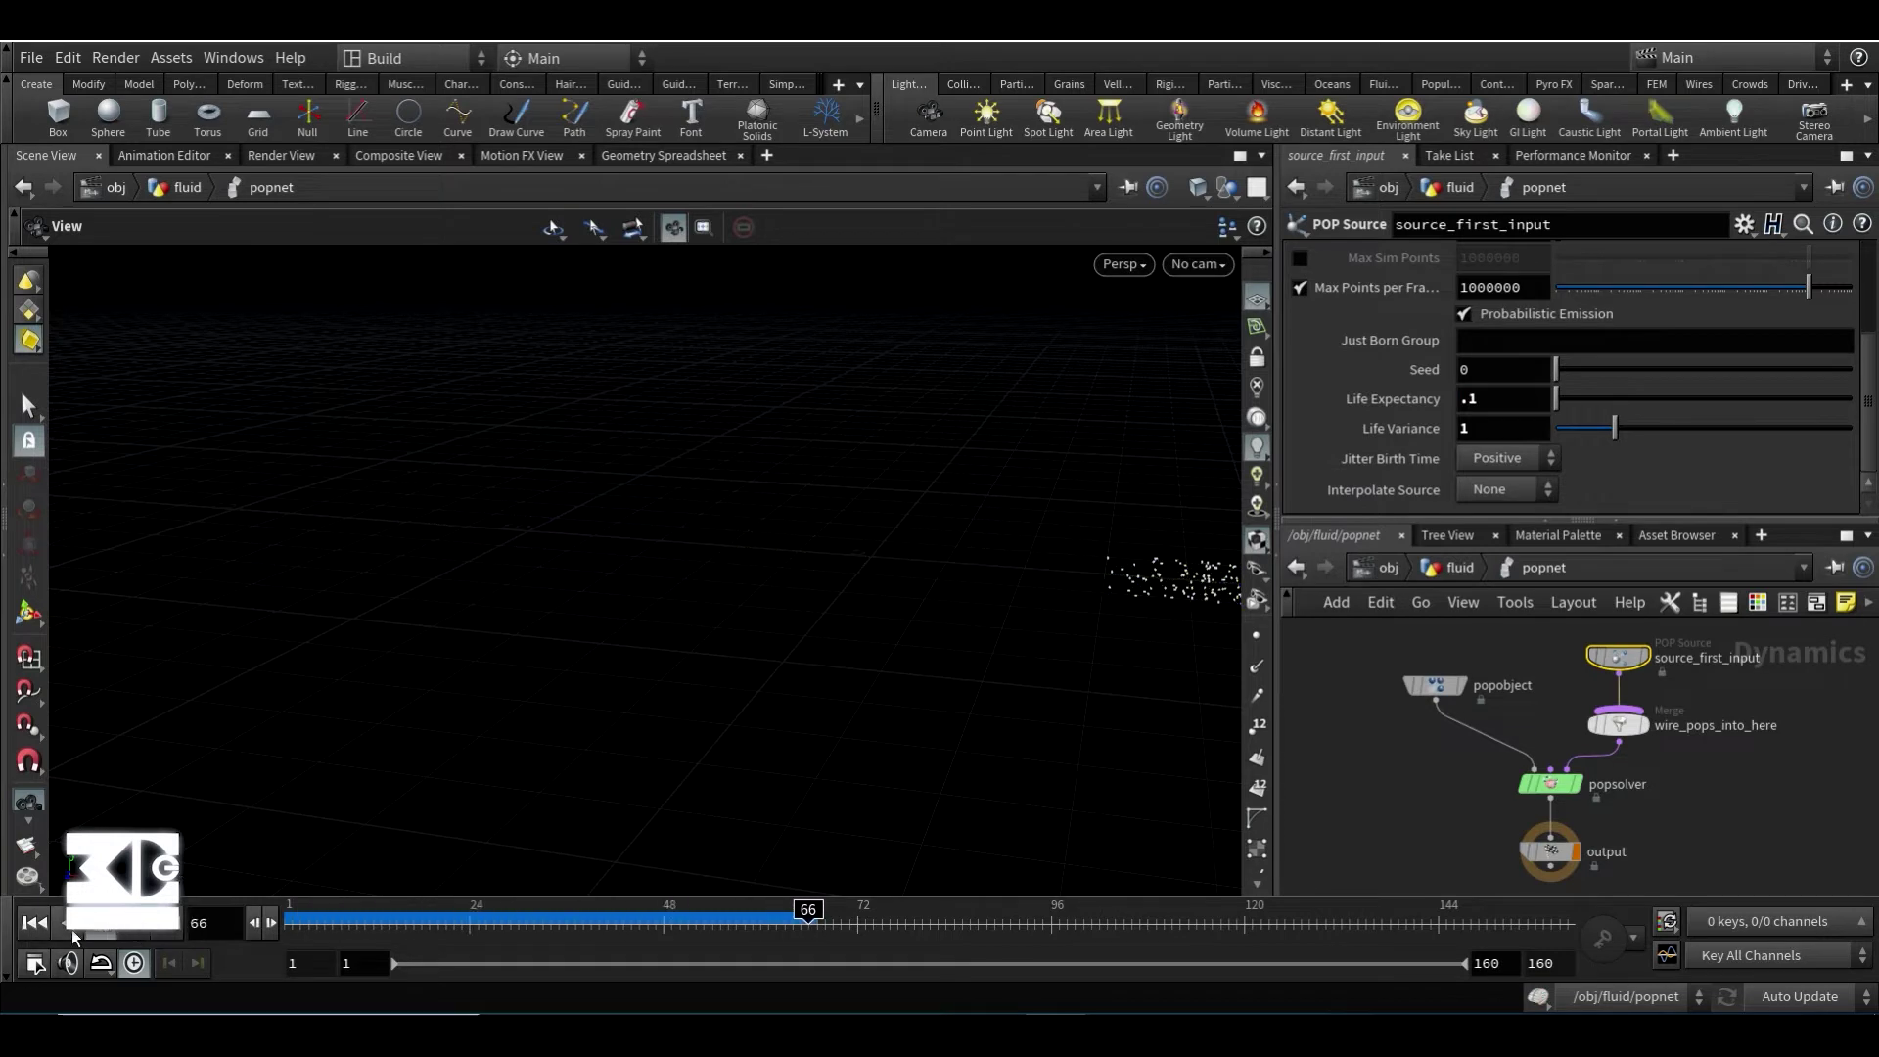
left_click(35, 921)
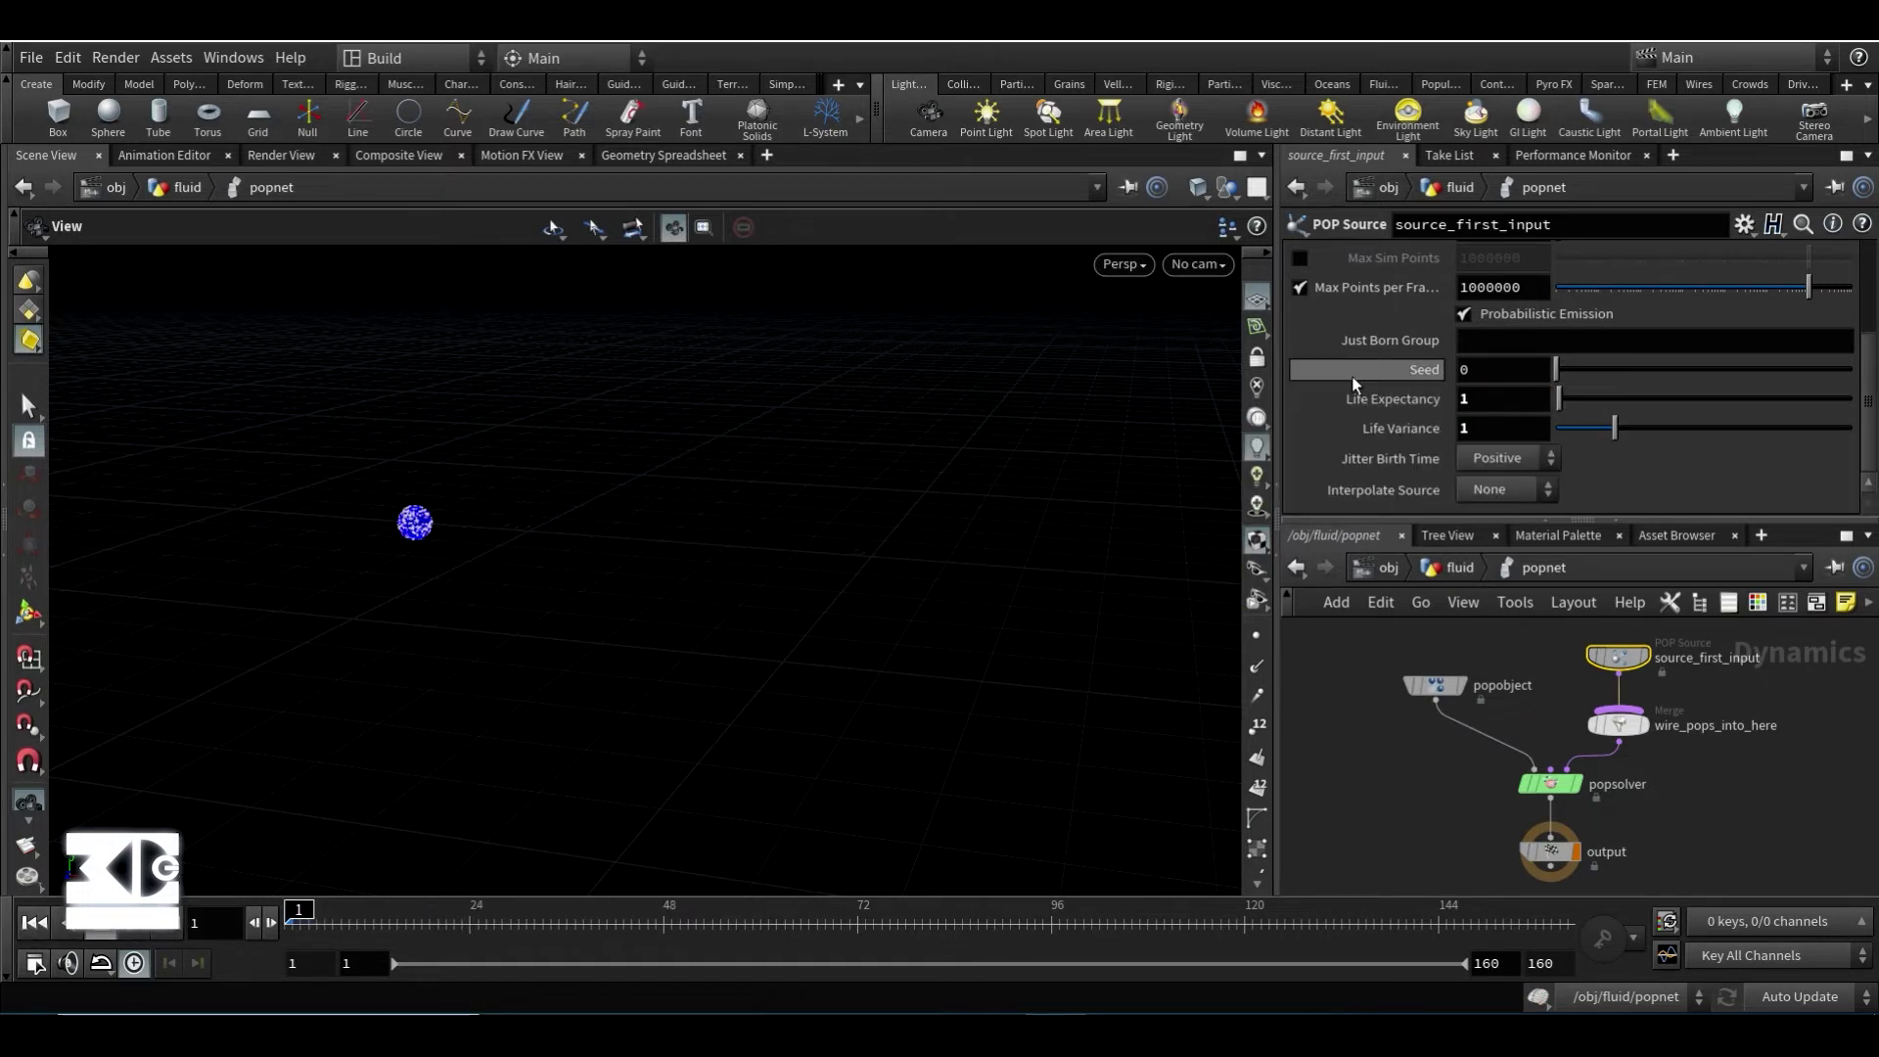
- Return to the fluid object's network, play the popnet particle trail and rewind to frame 1
left_click(1459, 568)
left_click(80, 930)
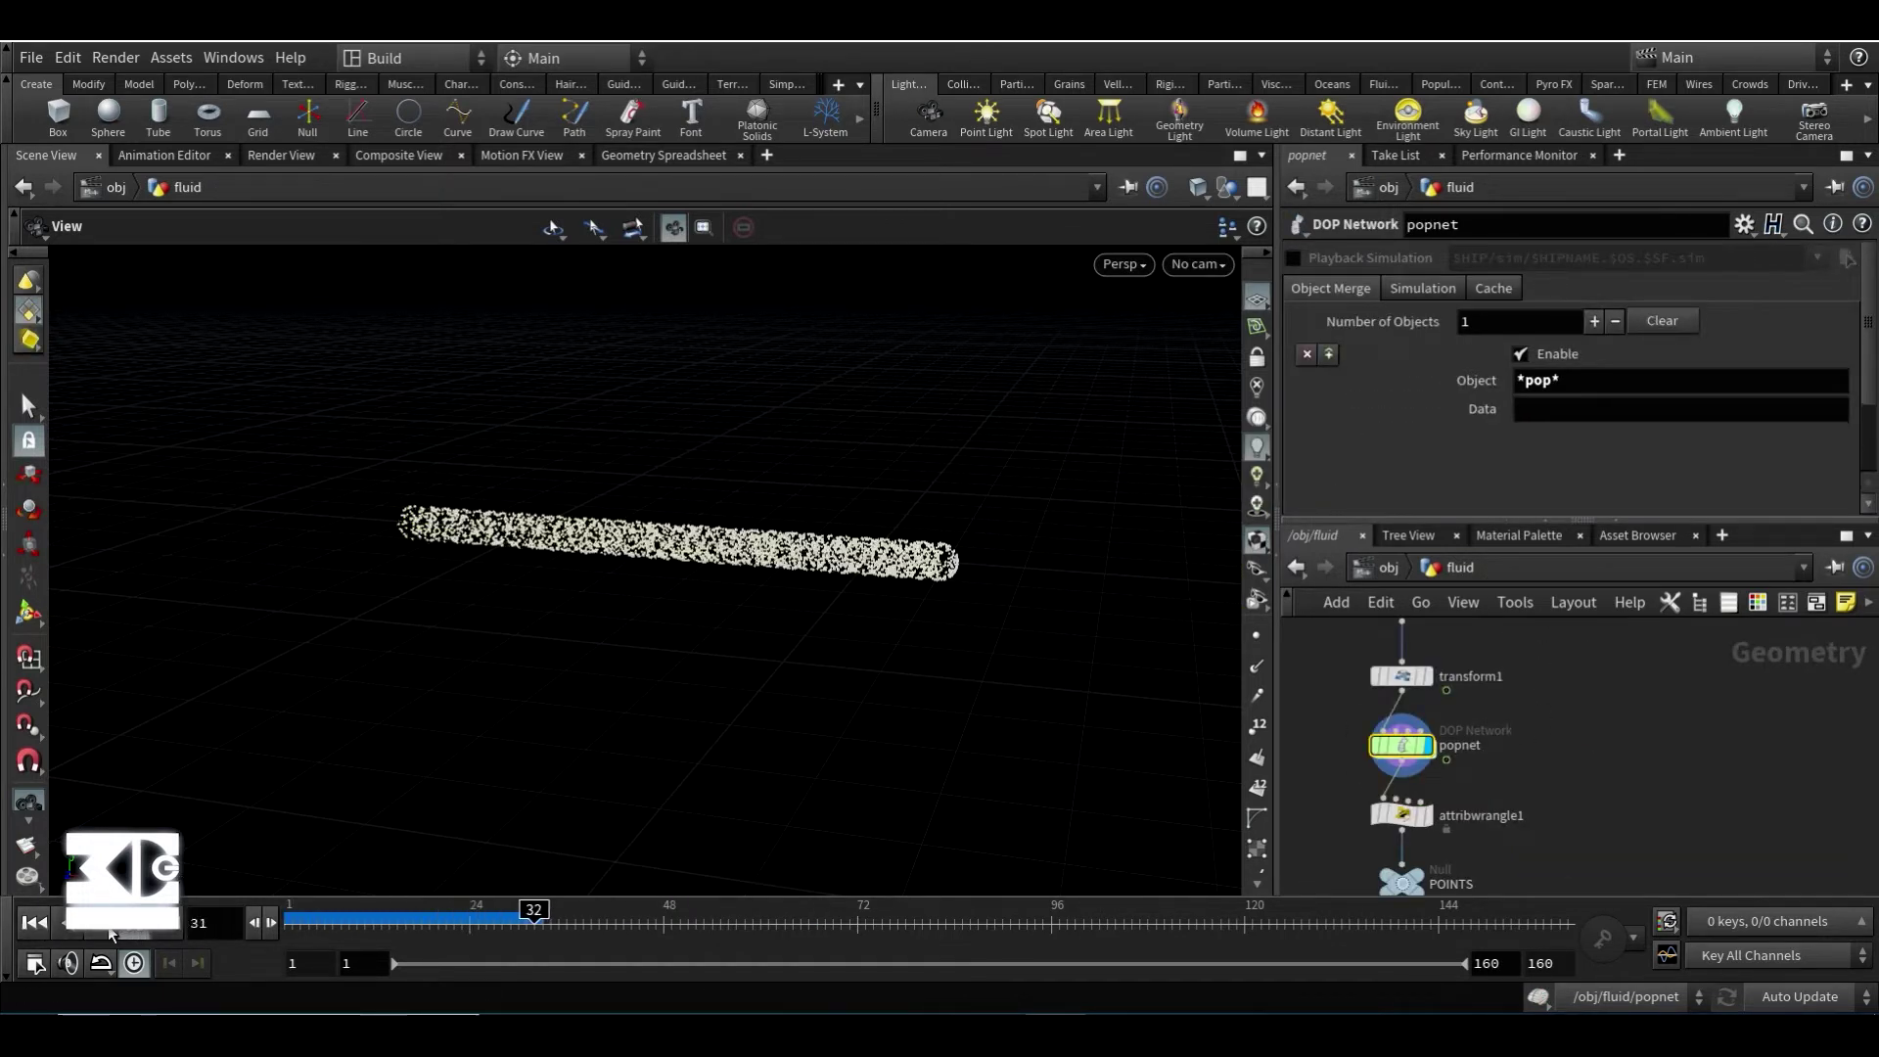
left_click(34, 921)
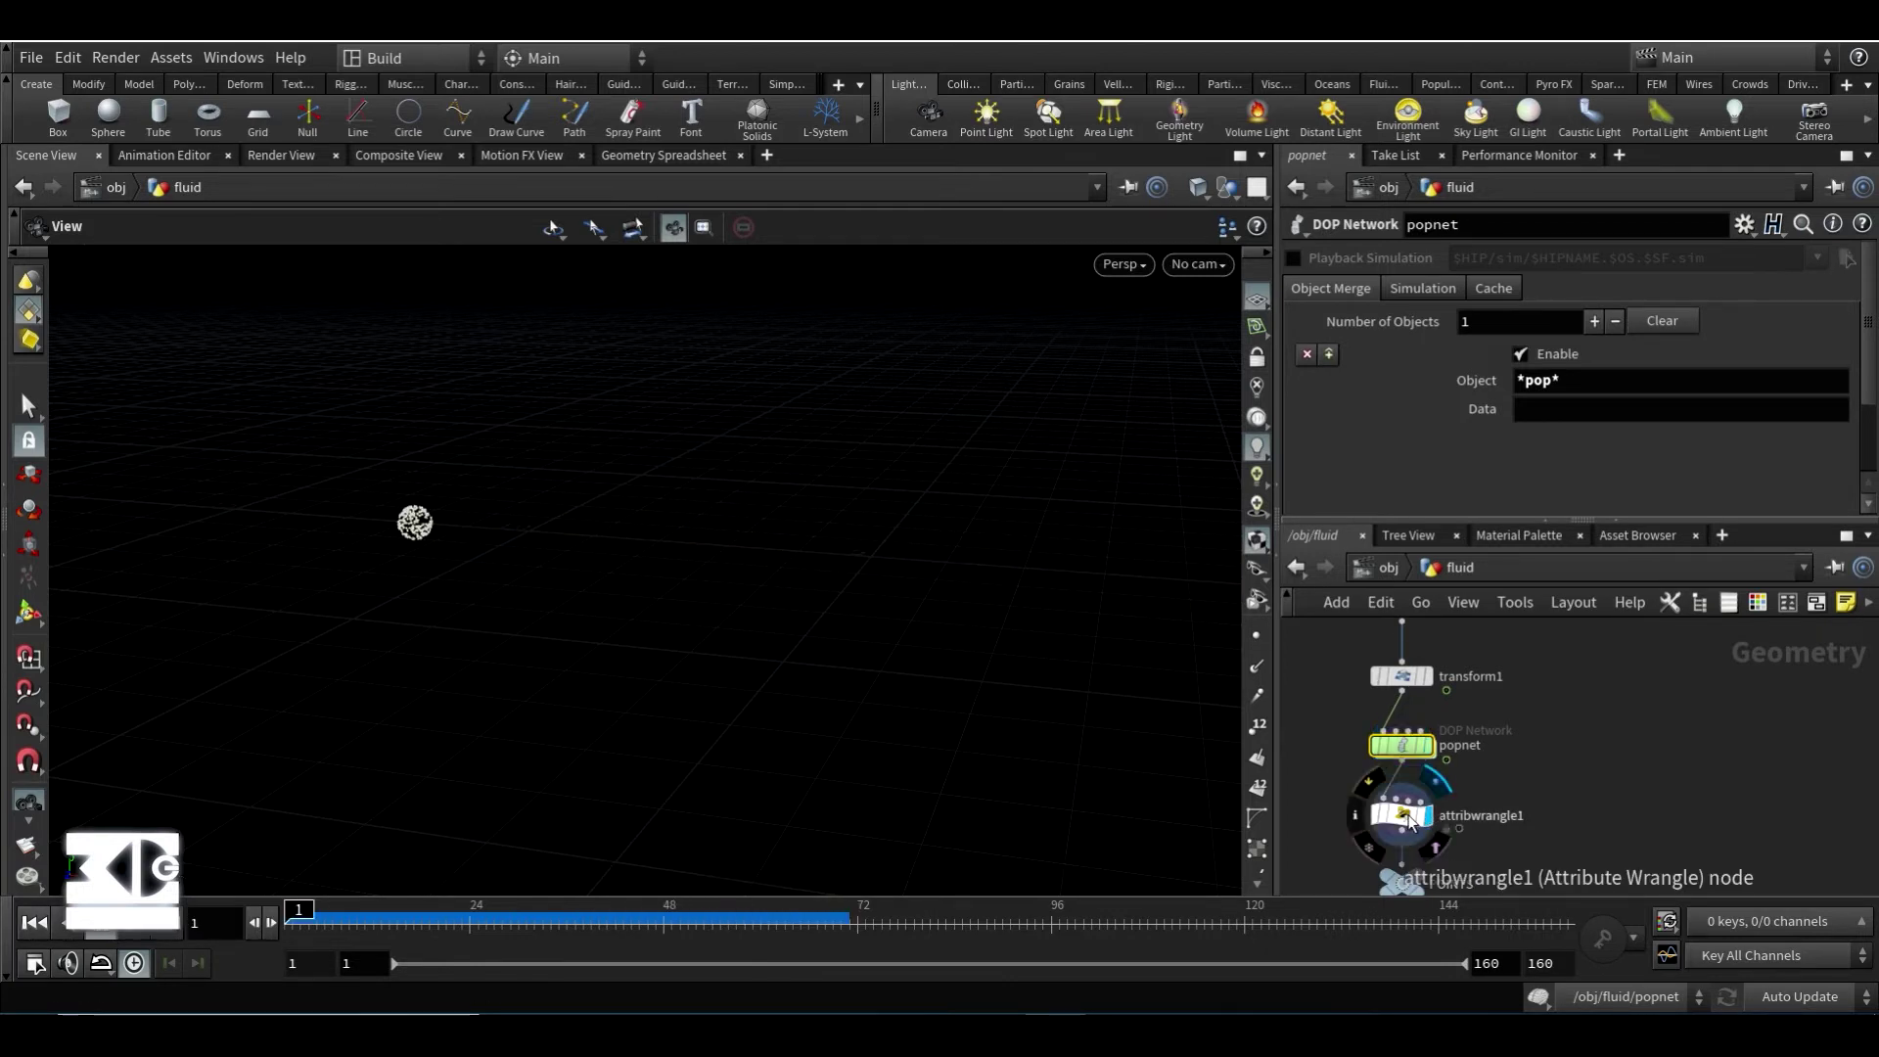
- Examine the pscale and density code in attribwrangle1, then display the POINTS null
left_click(1402, 814)
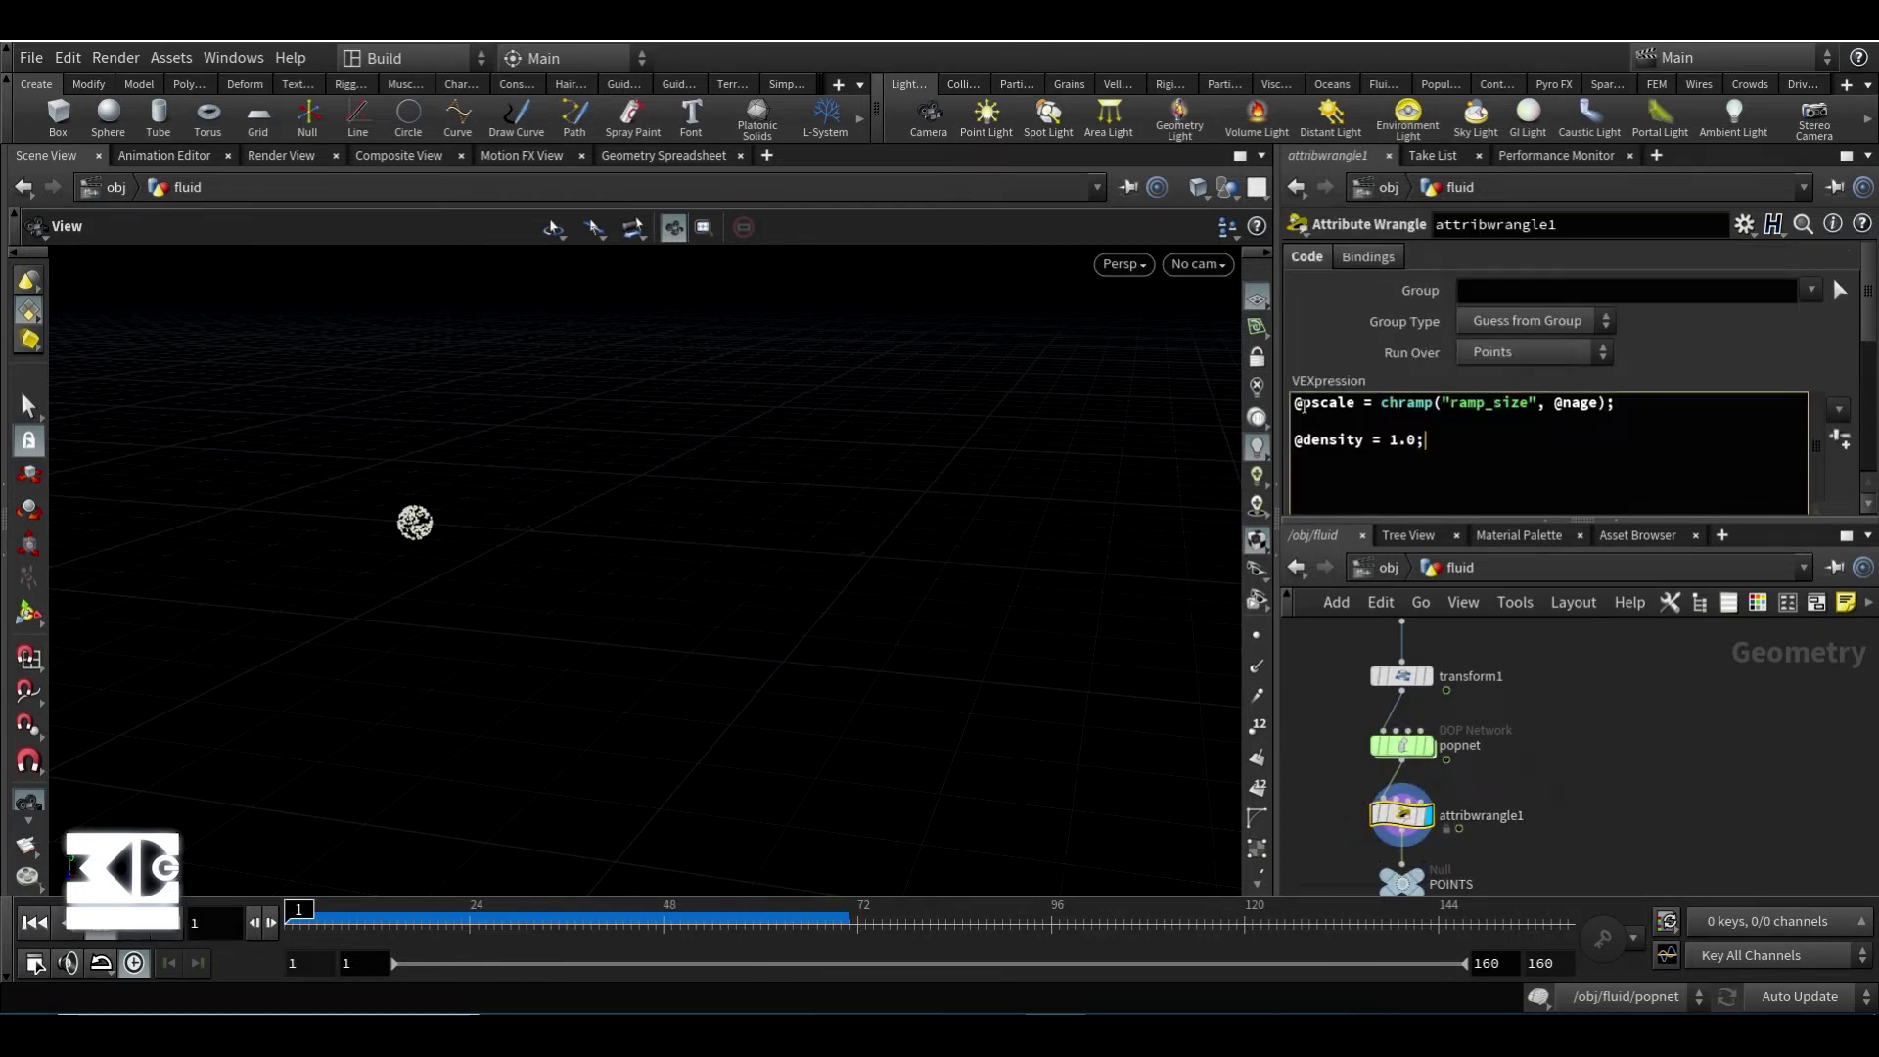
left_click_drag(1456, 475, 1300, 403)
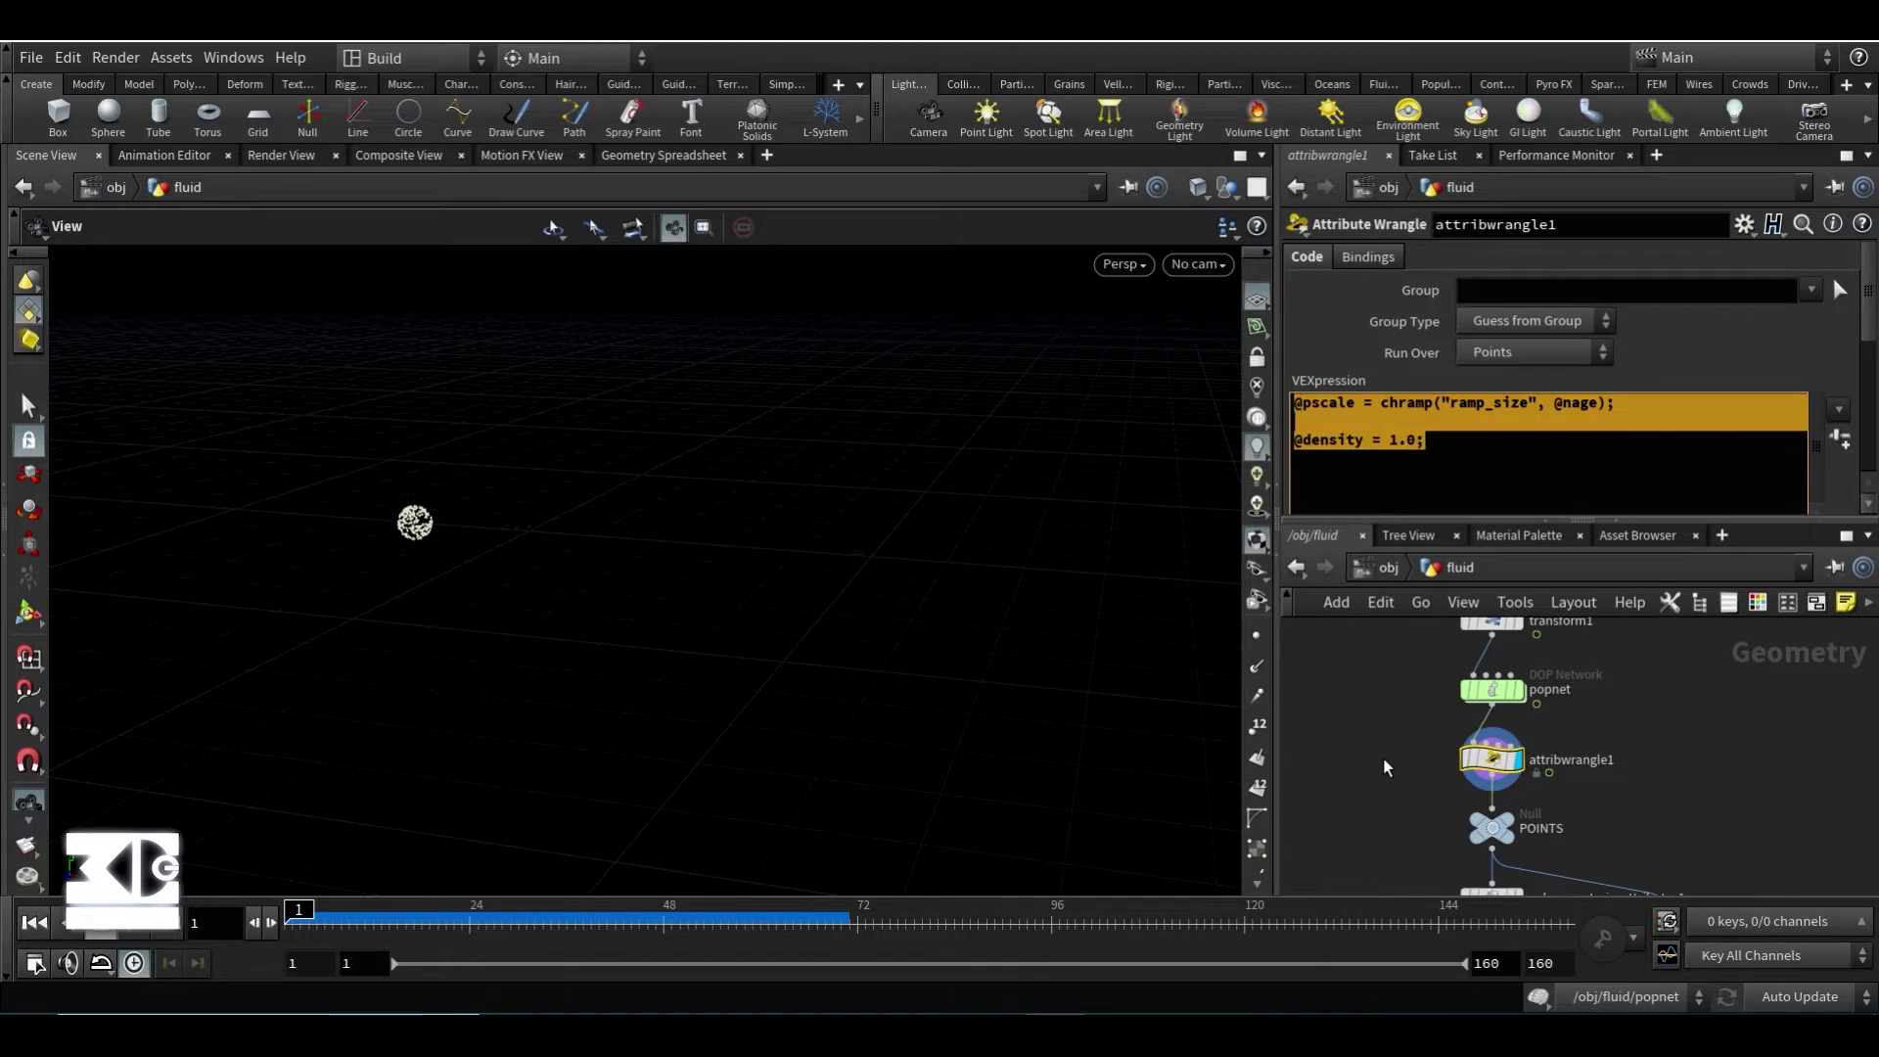
middle_click_drag(1690, 766, 1692, 695)
left_click(1517, 768)
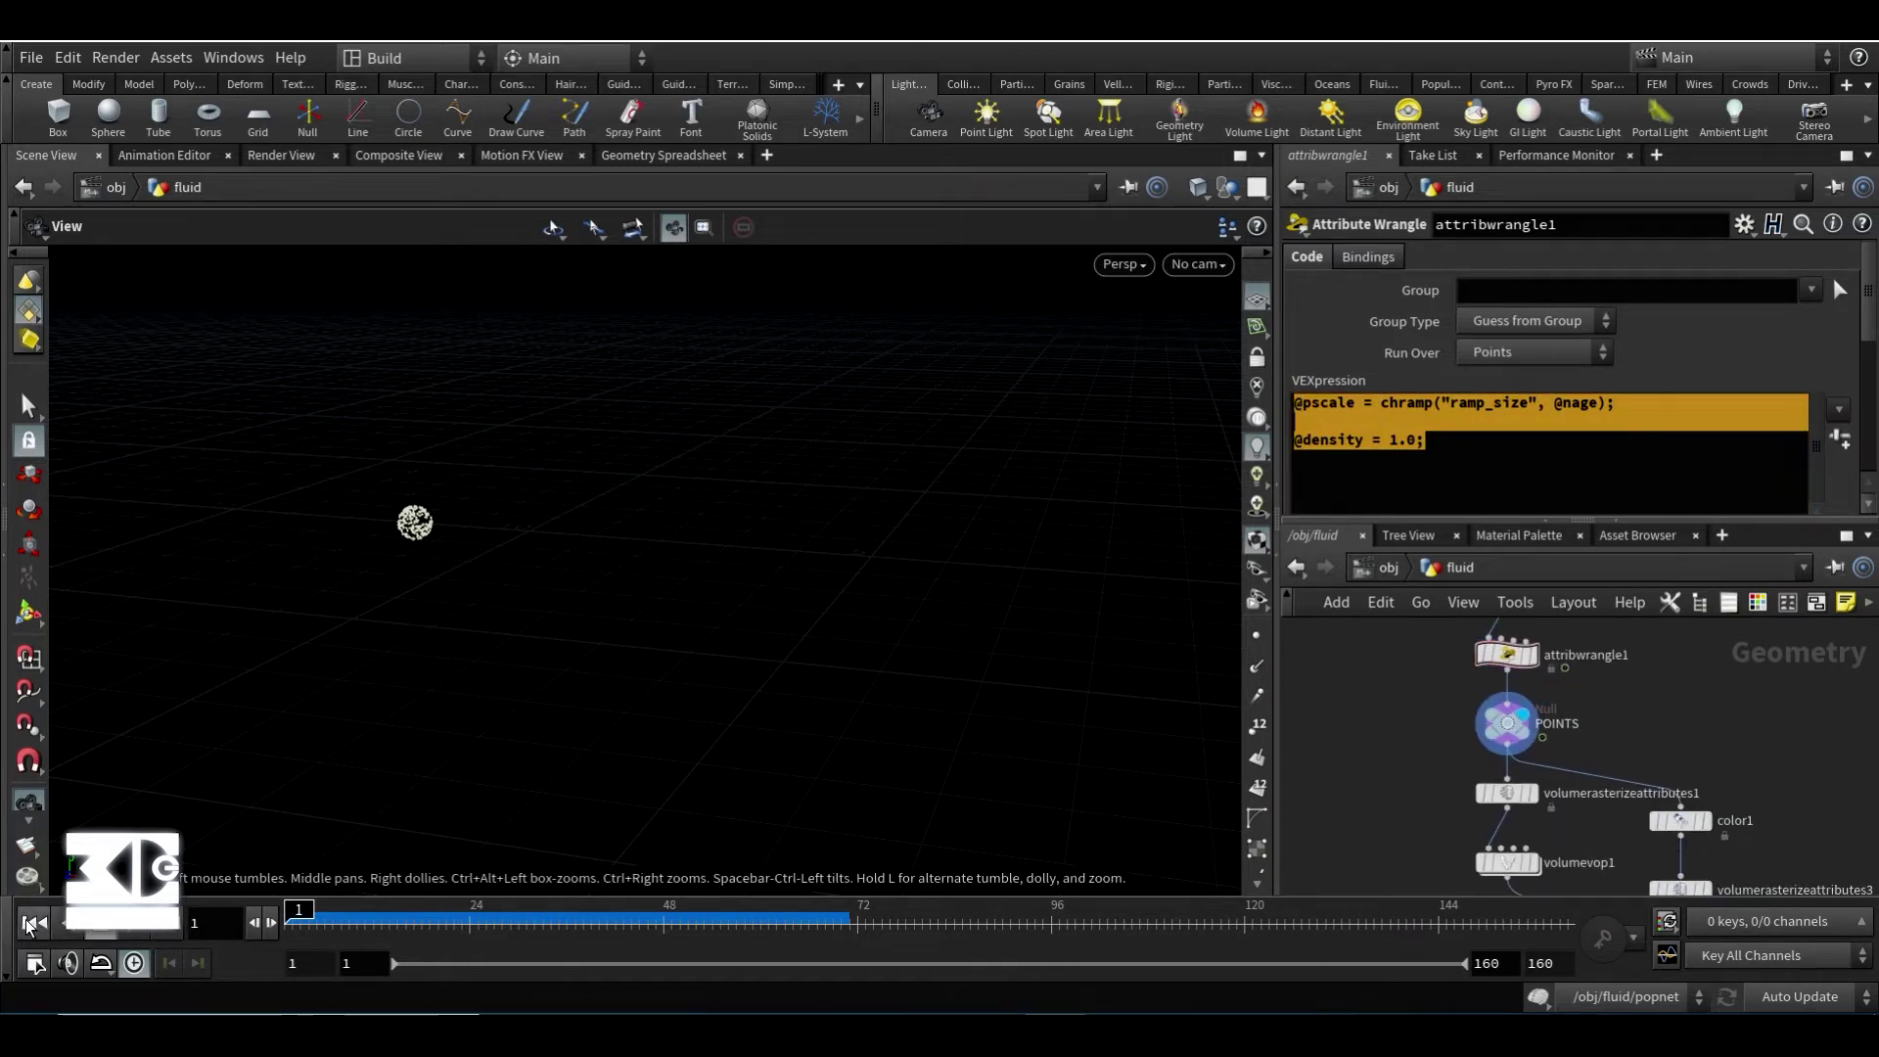
- Display volumerasterizeattributes1, examine its attribute and rasterization settings and play the rasterized trail to frame 42
left_click(1532, 793)
left_click(1508, 793)
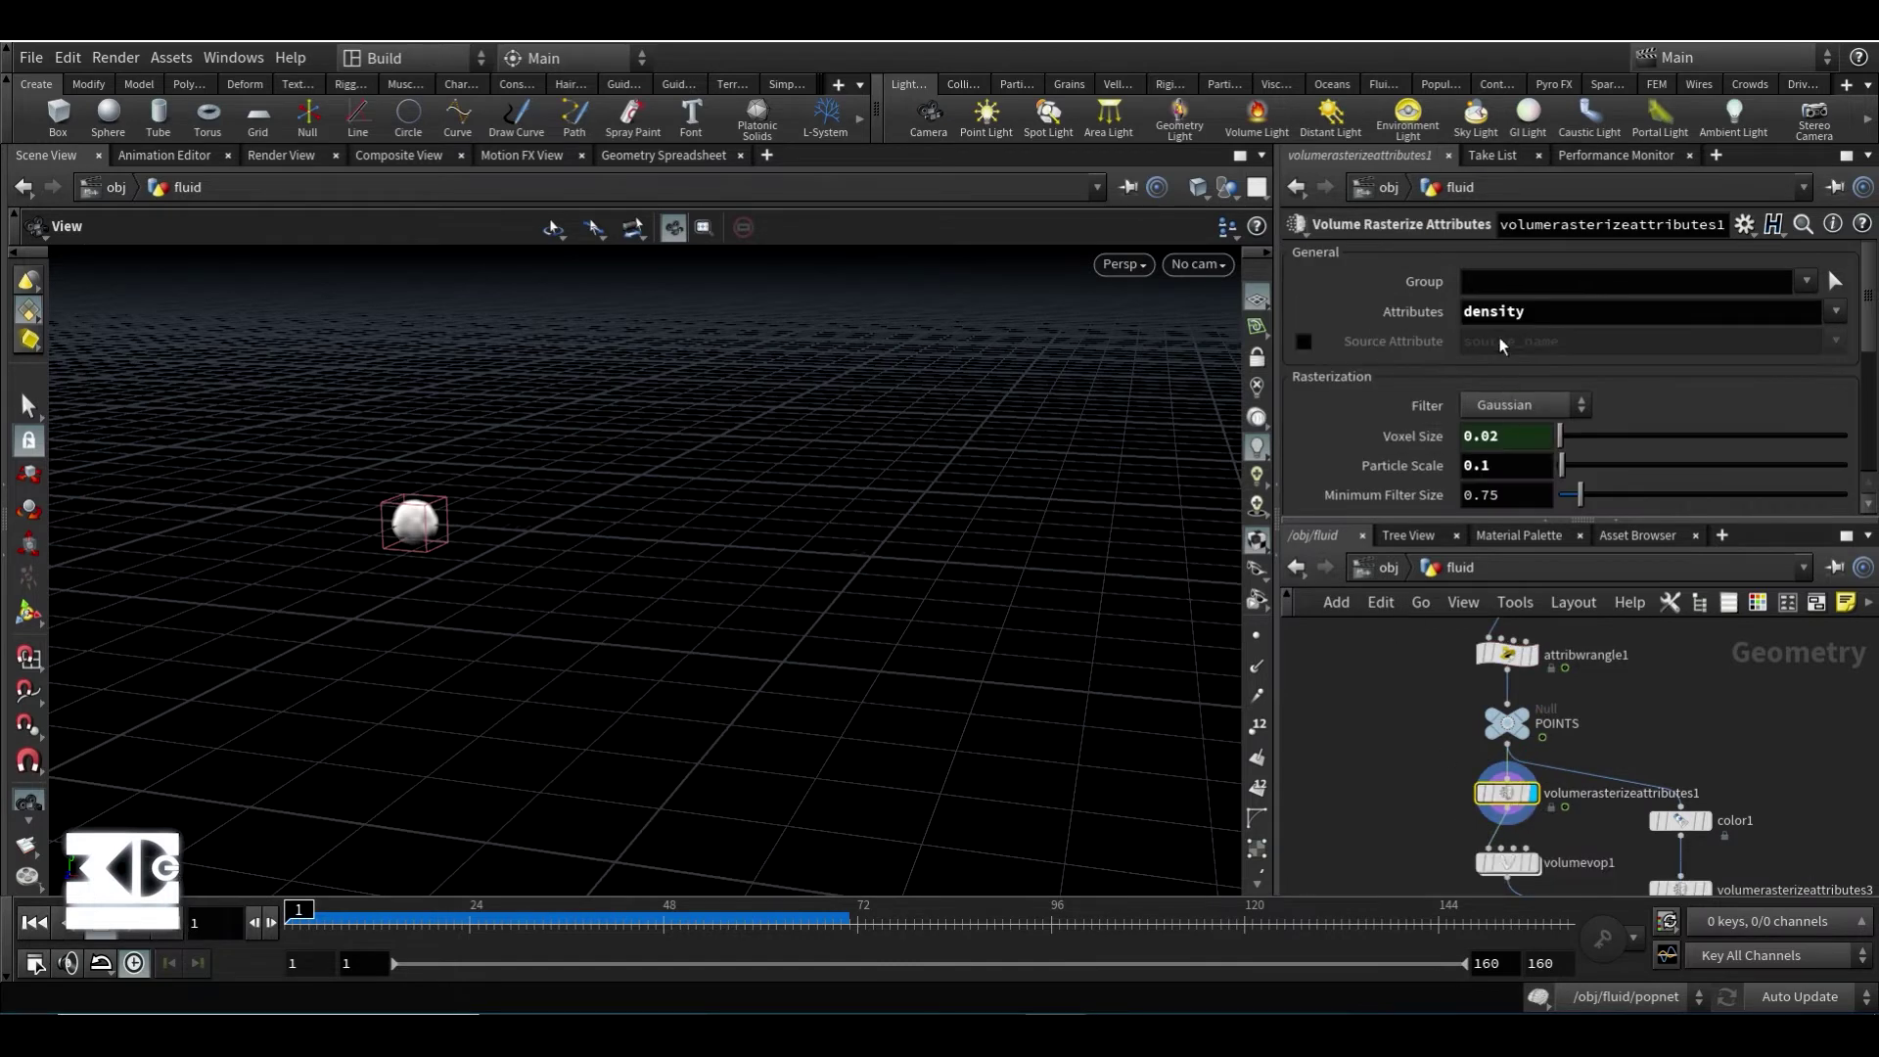
scroll(1376, 448, "down", 4)
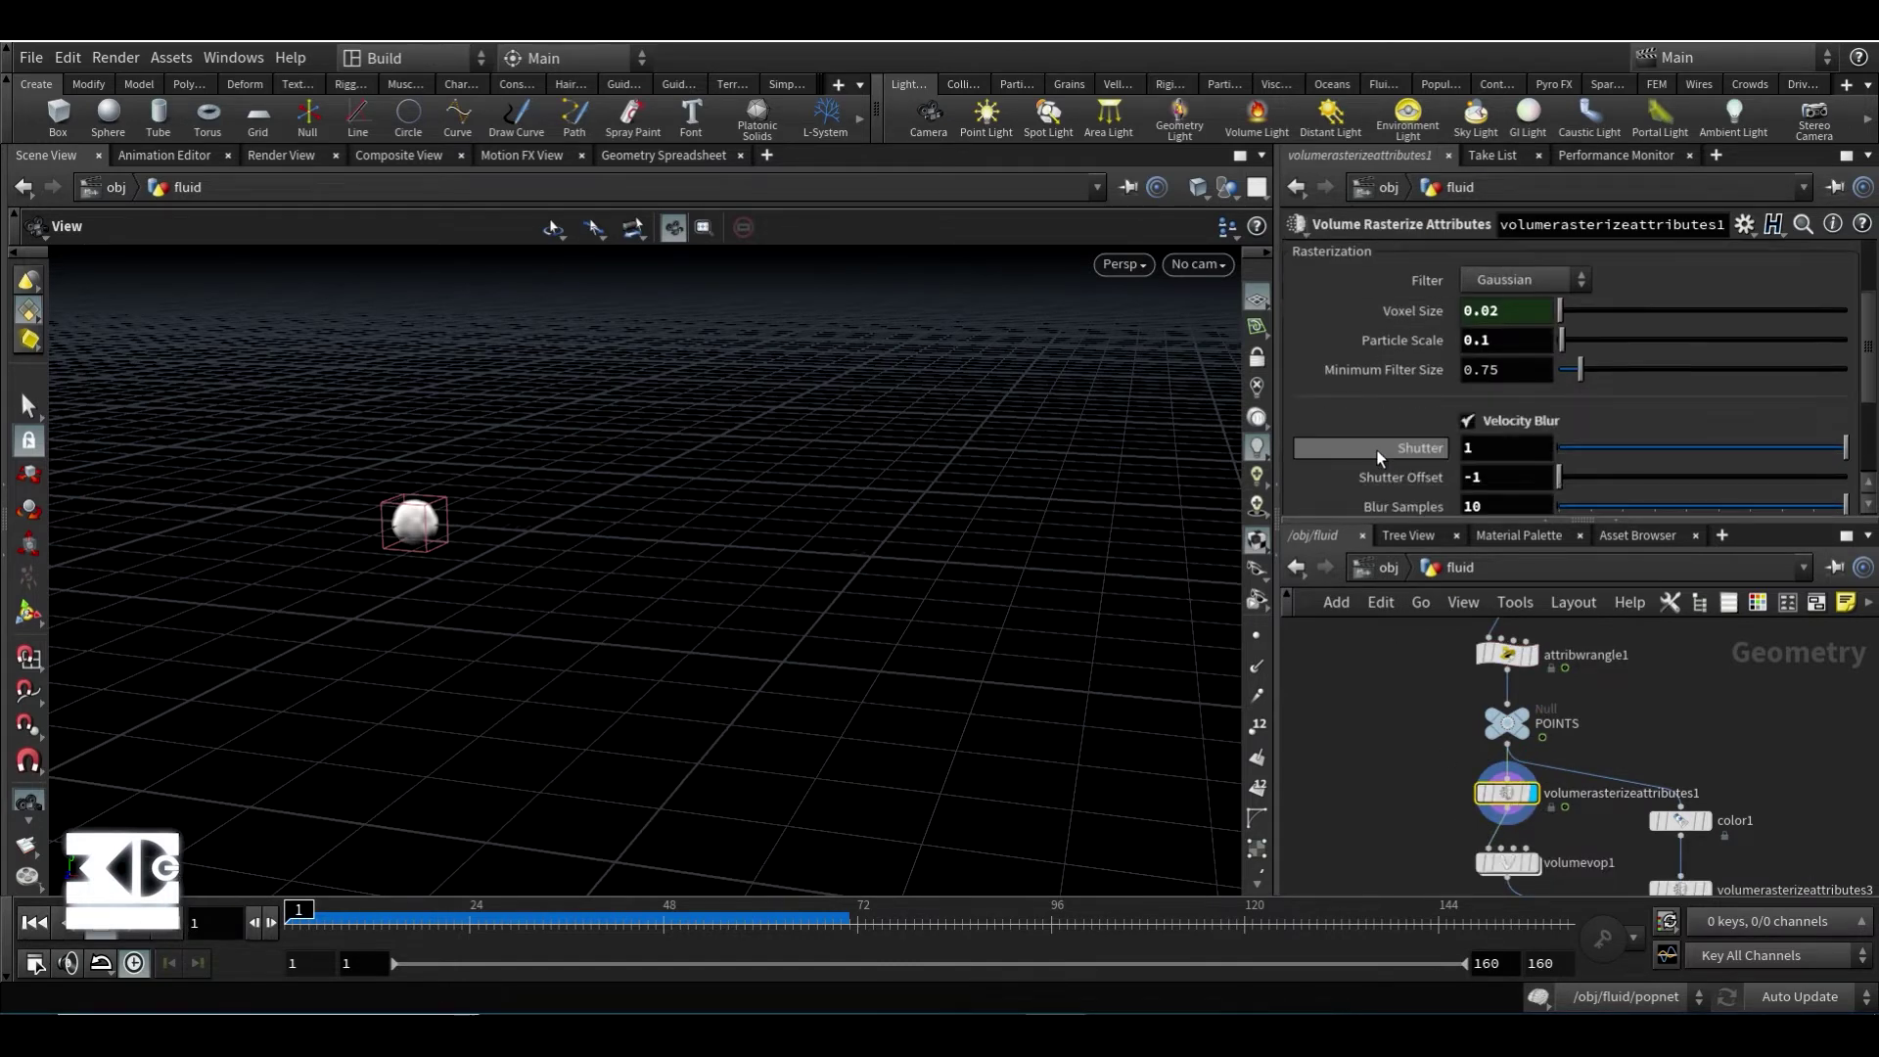
left_click(88, 932)
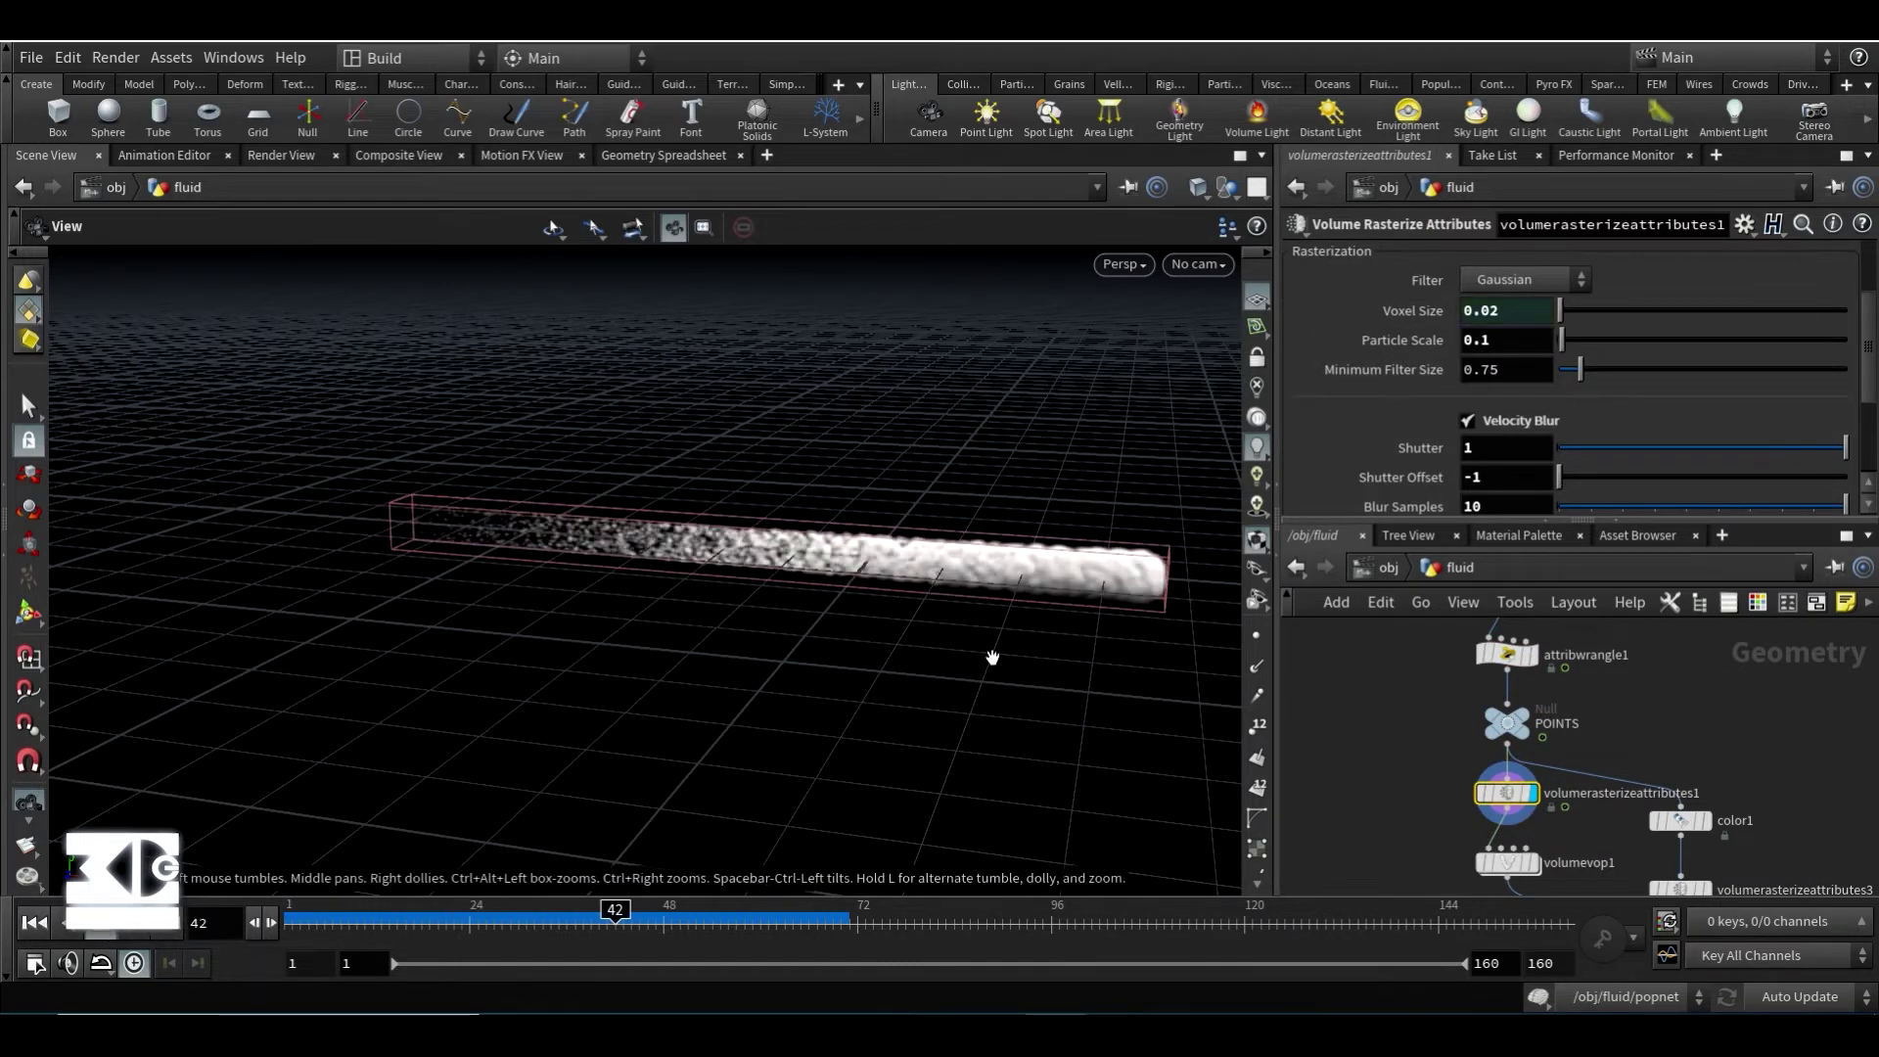
- Examine the voxel size, velocity blur and coverage settings of volumerasterizeattributes1
scroll(1449, 479, "down", 1)
scroll(1507, 281, "up", 1)
left_click_drag(1507, 311, 1451, 311)
scroll(1472, 352, "down", 5)
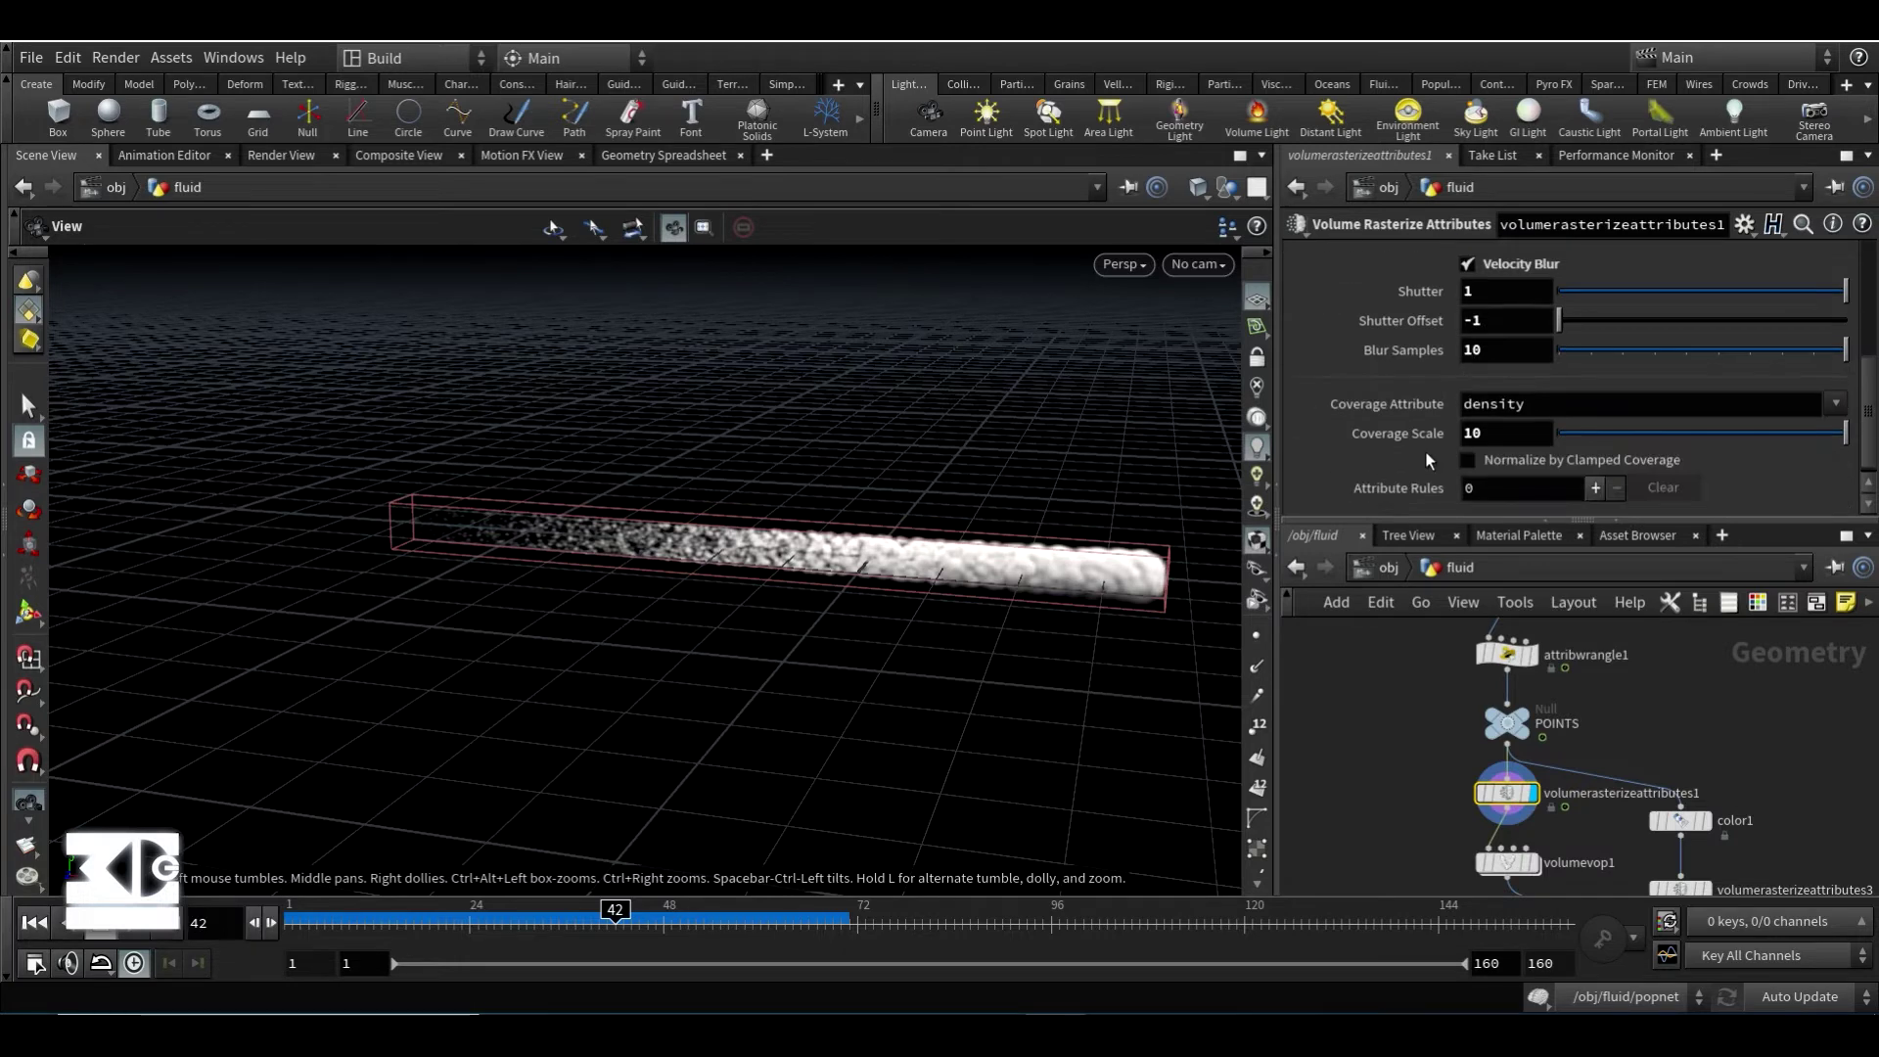
scroll(1444, 440, "down", 1)
- Display volumevop1, examine its settings and open its VEX network
middle_click_drag(1416, 804, 1384, 683)
scroll(1378, 745, "up", 1)
left_click(1517, 744)
left_click(1480, 751)
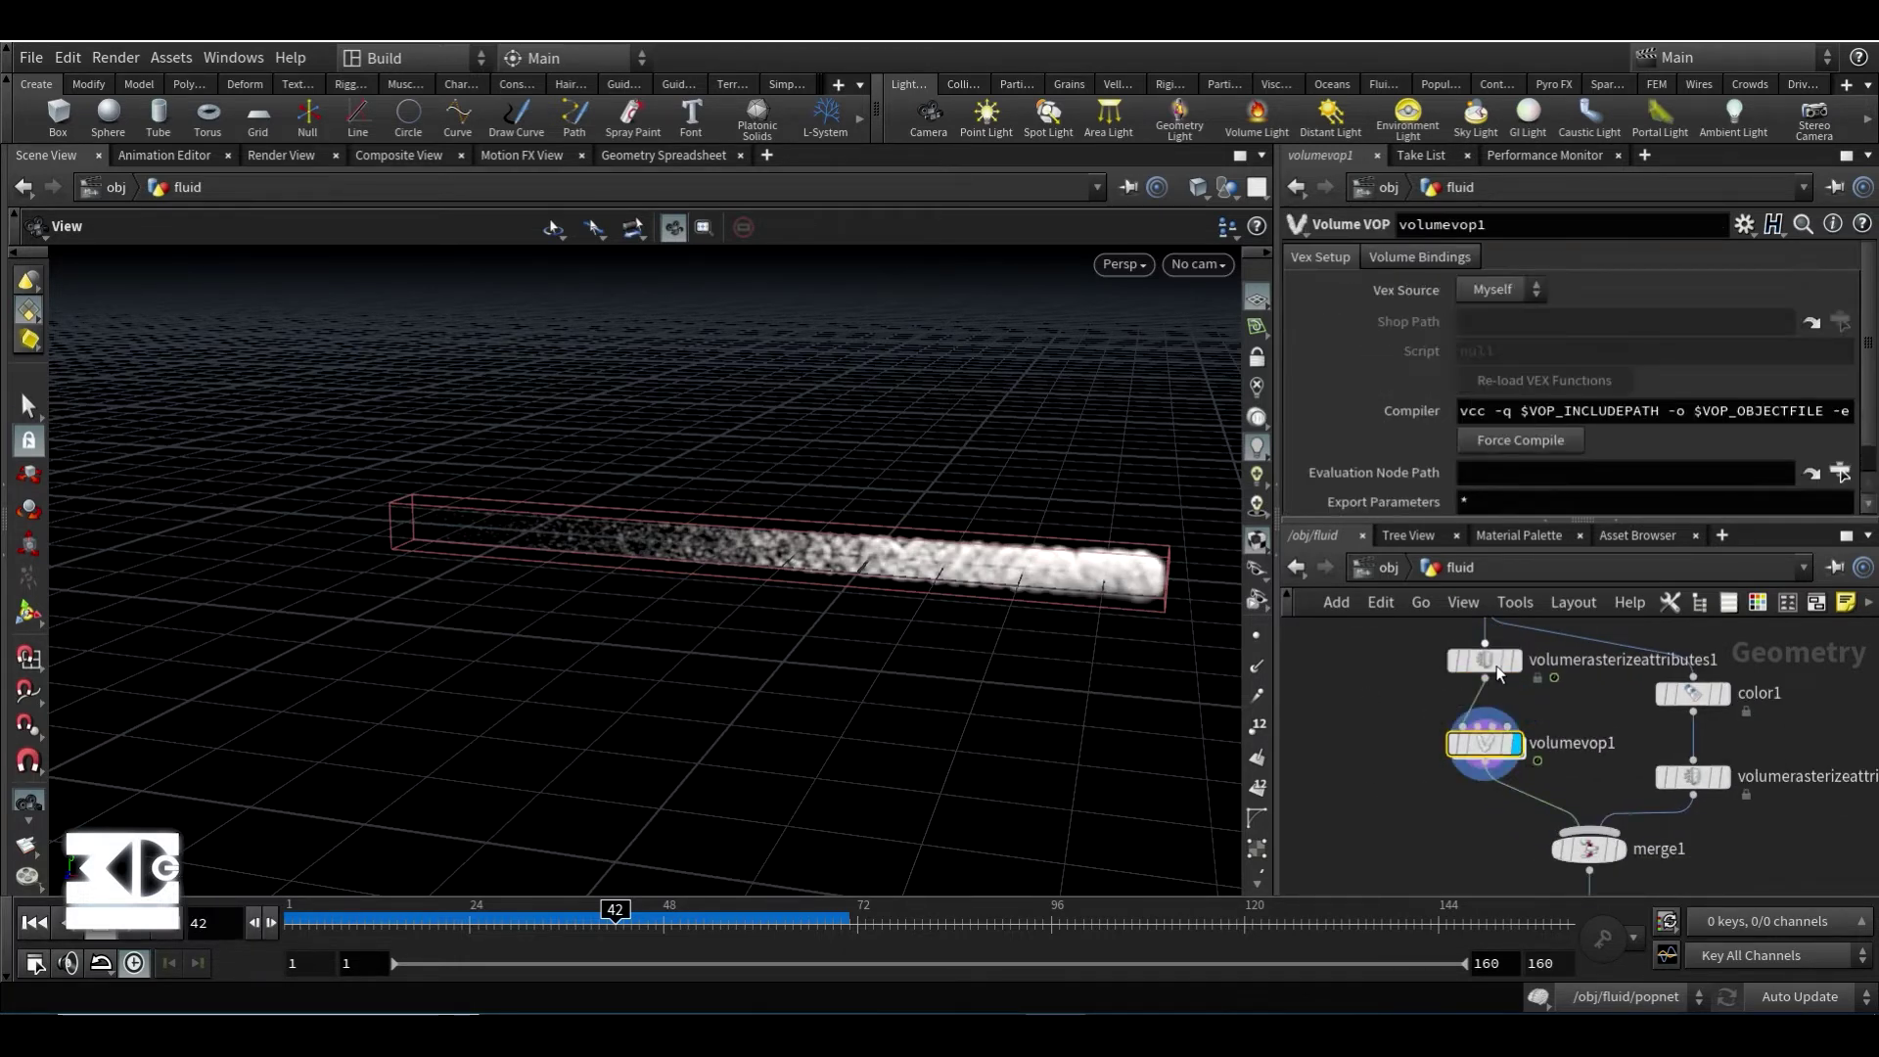
double_click(1480, 752)
- Reposition volumevopglobal1 and vectohvec1, and add a Vector to Vector4 node below vectohvec1
left_click_drag(1395, 714, 1351, 661)
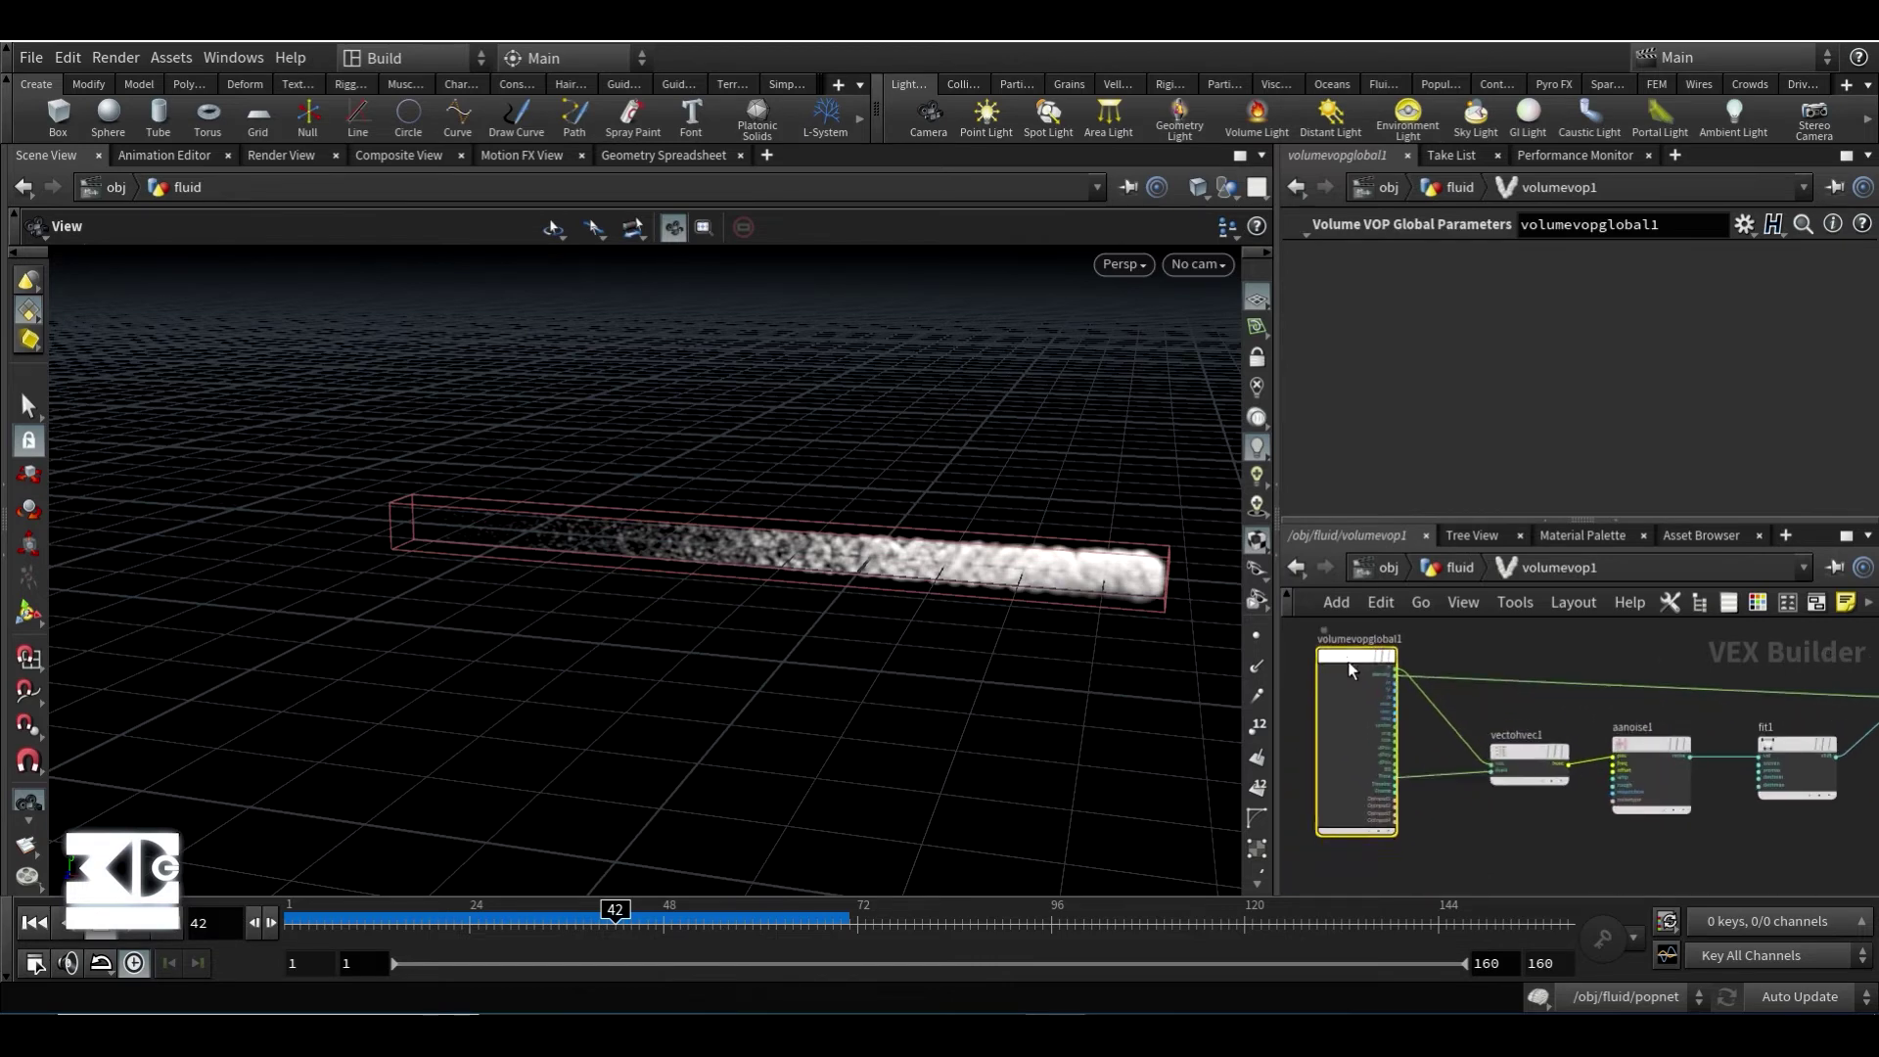
scroll(1517, 746, "up", 1)
middle_click_drag(1518, 745, 1468, 725)
left_click_drag(1474, 729, 1427, 700)
key("Tab")
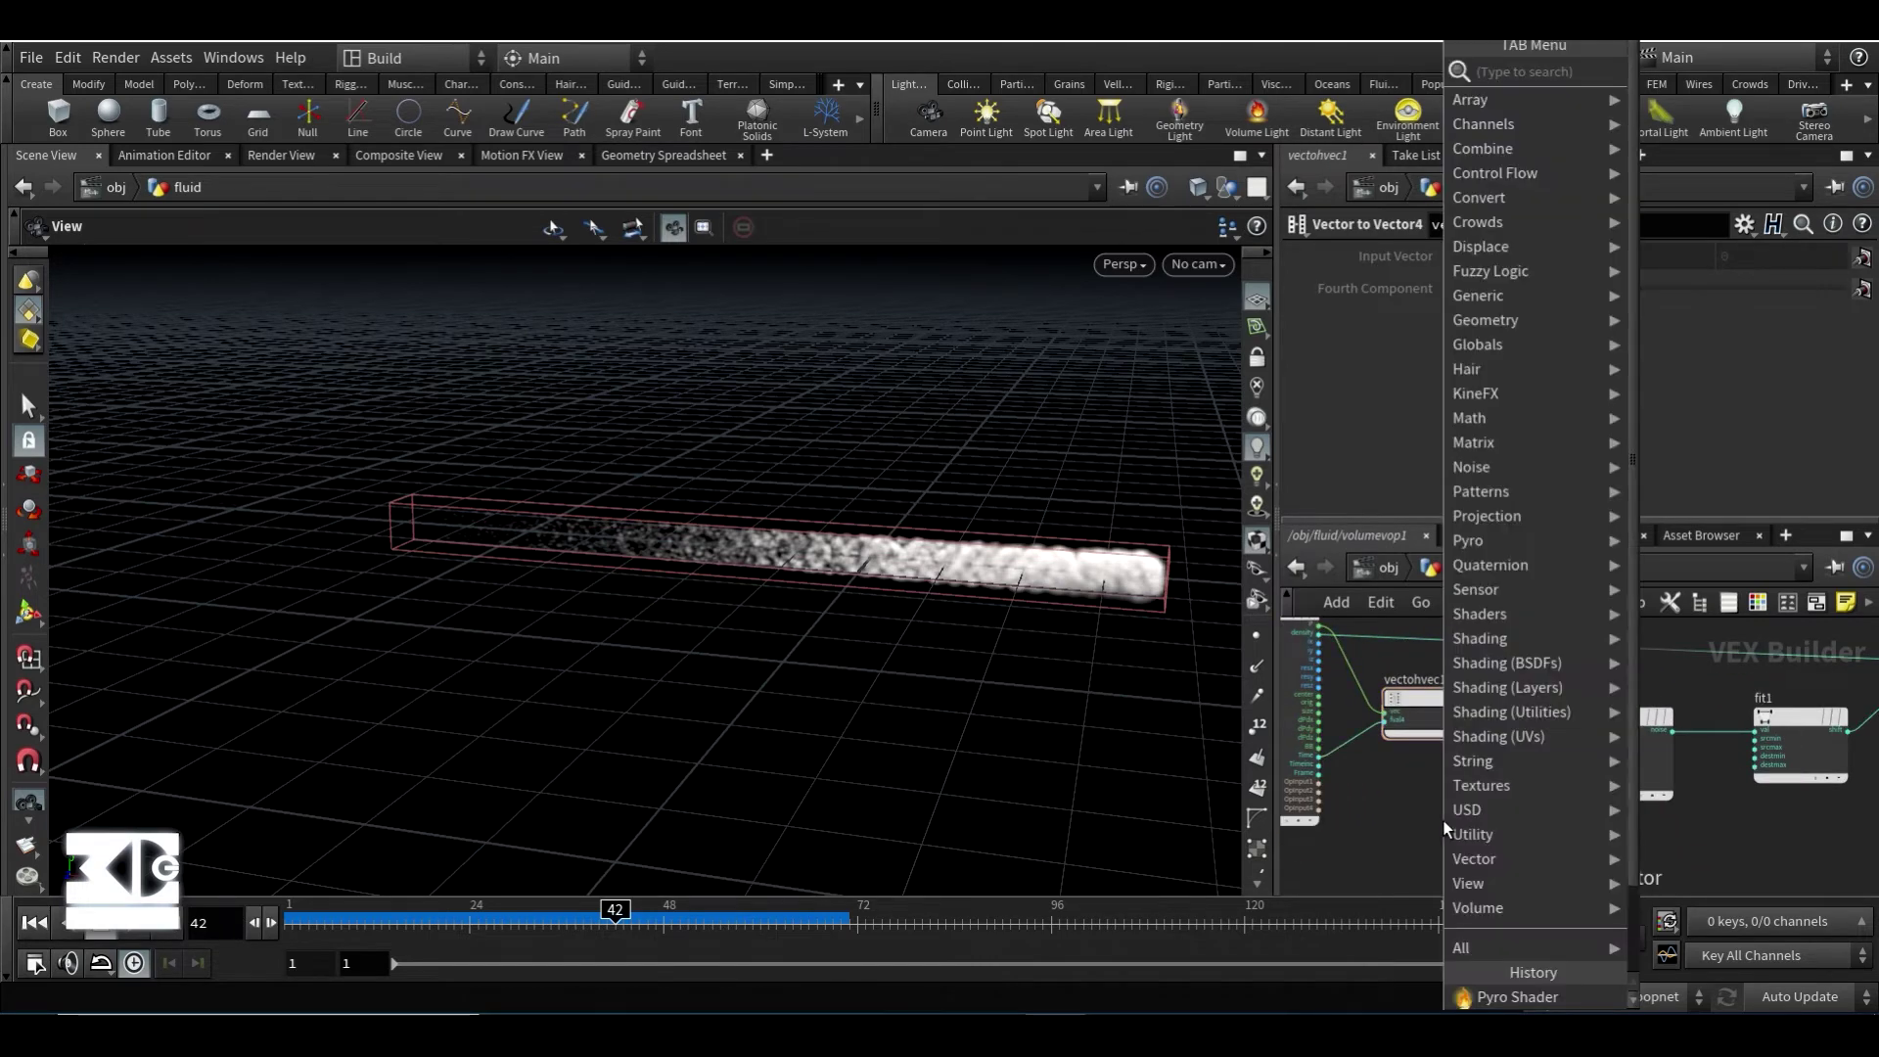
type("vecto")
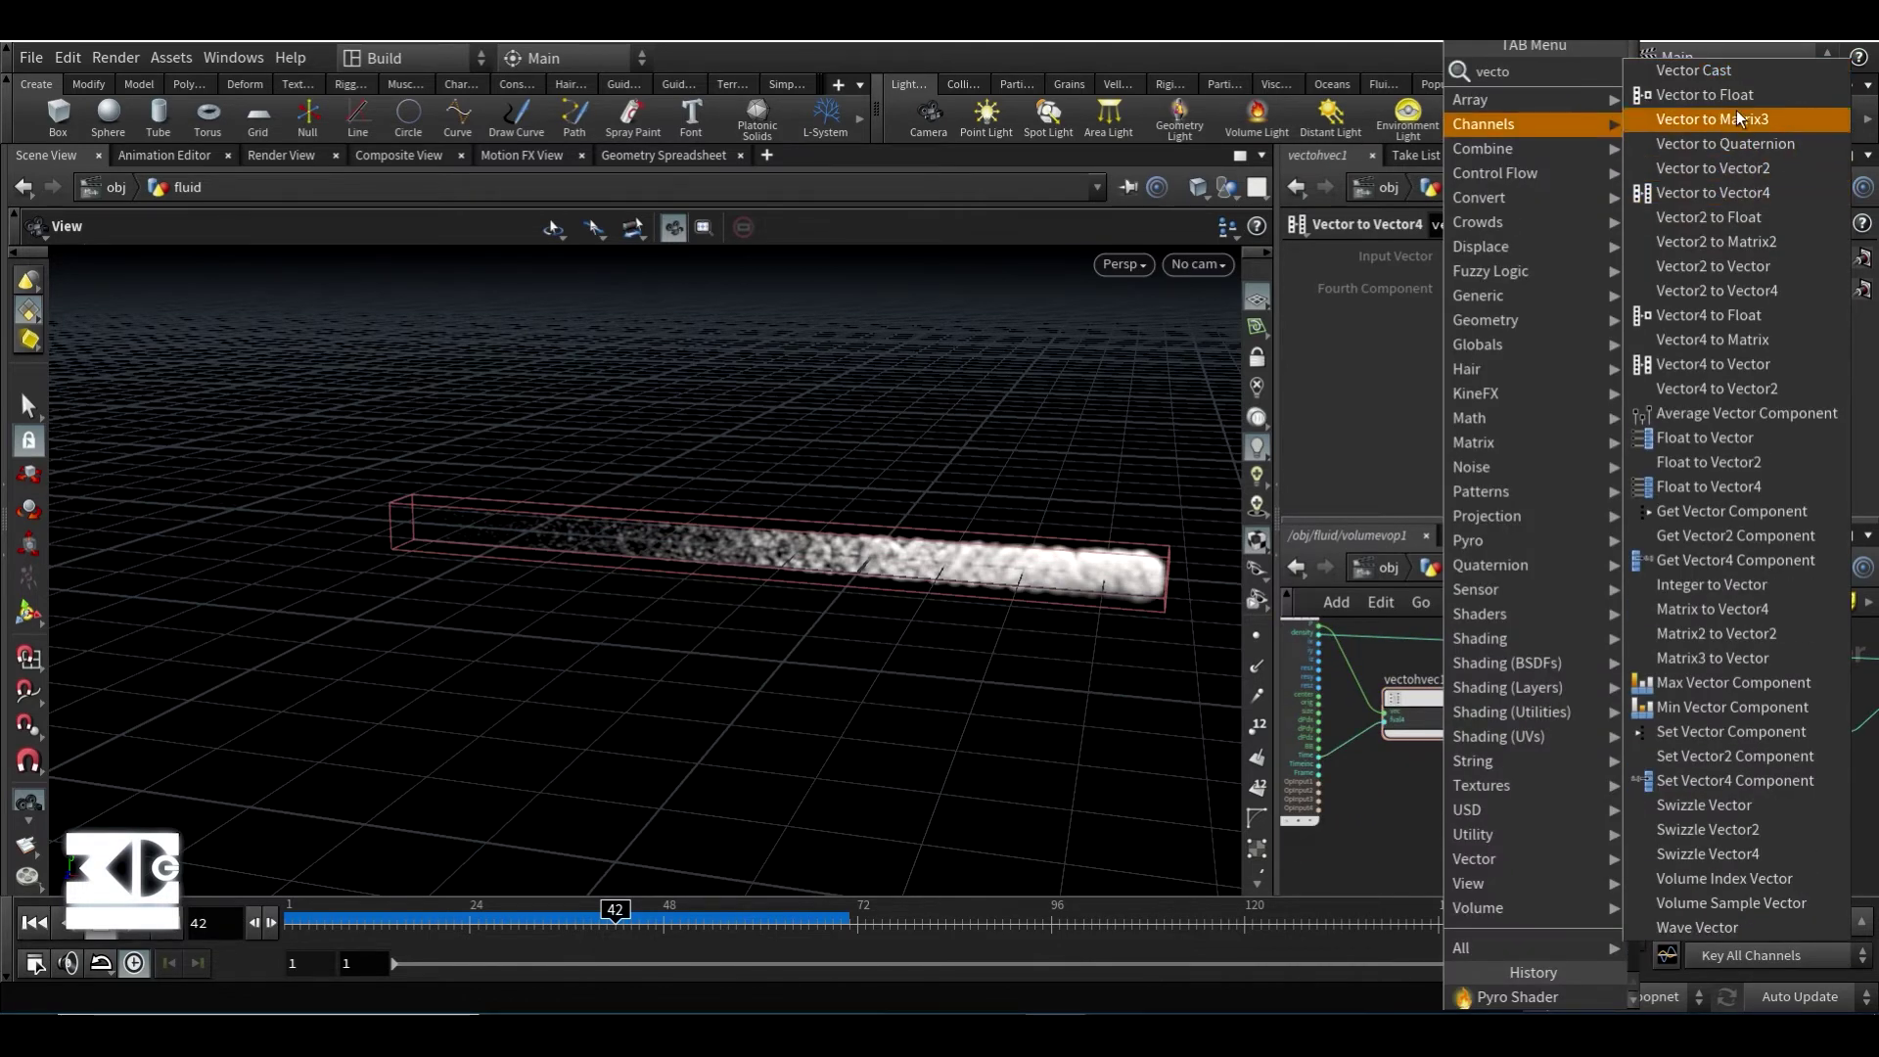
left_click(1751, 194)
left_click(1419, 822)
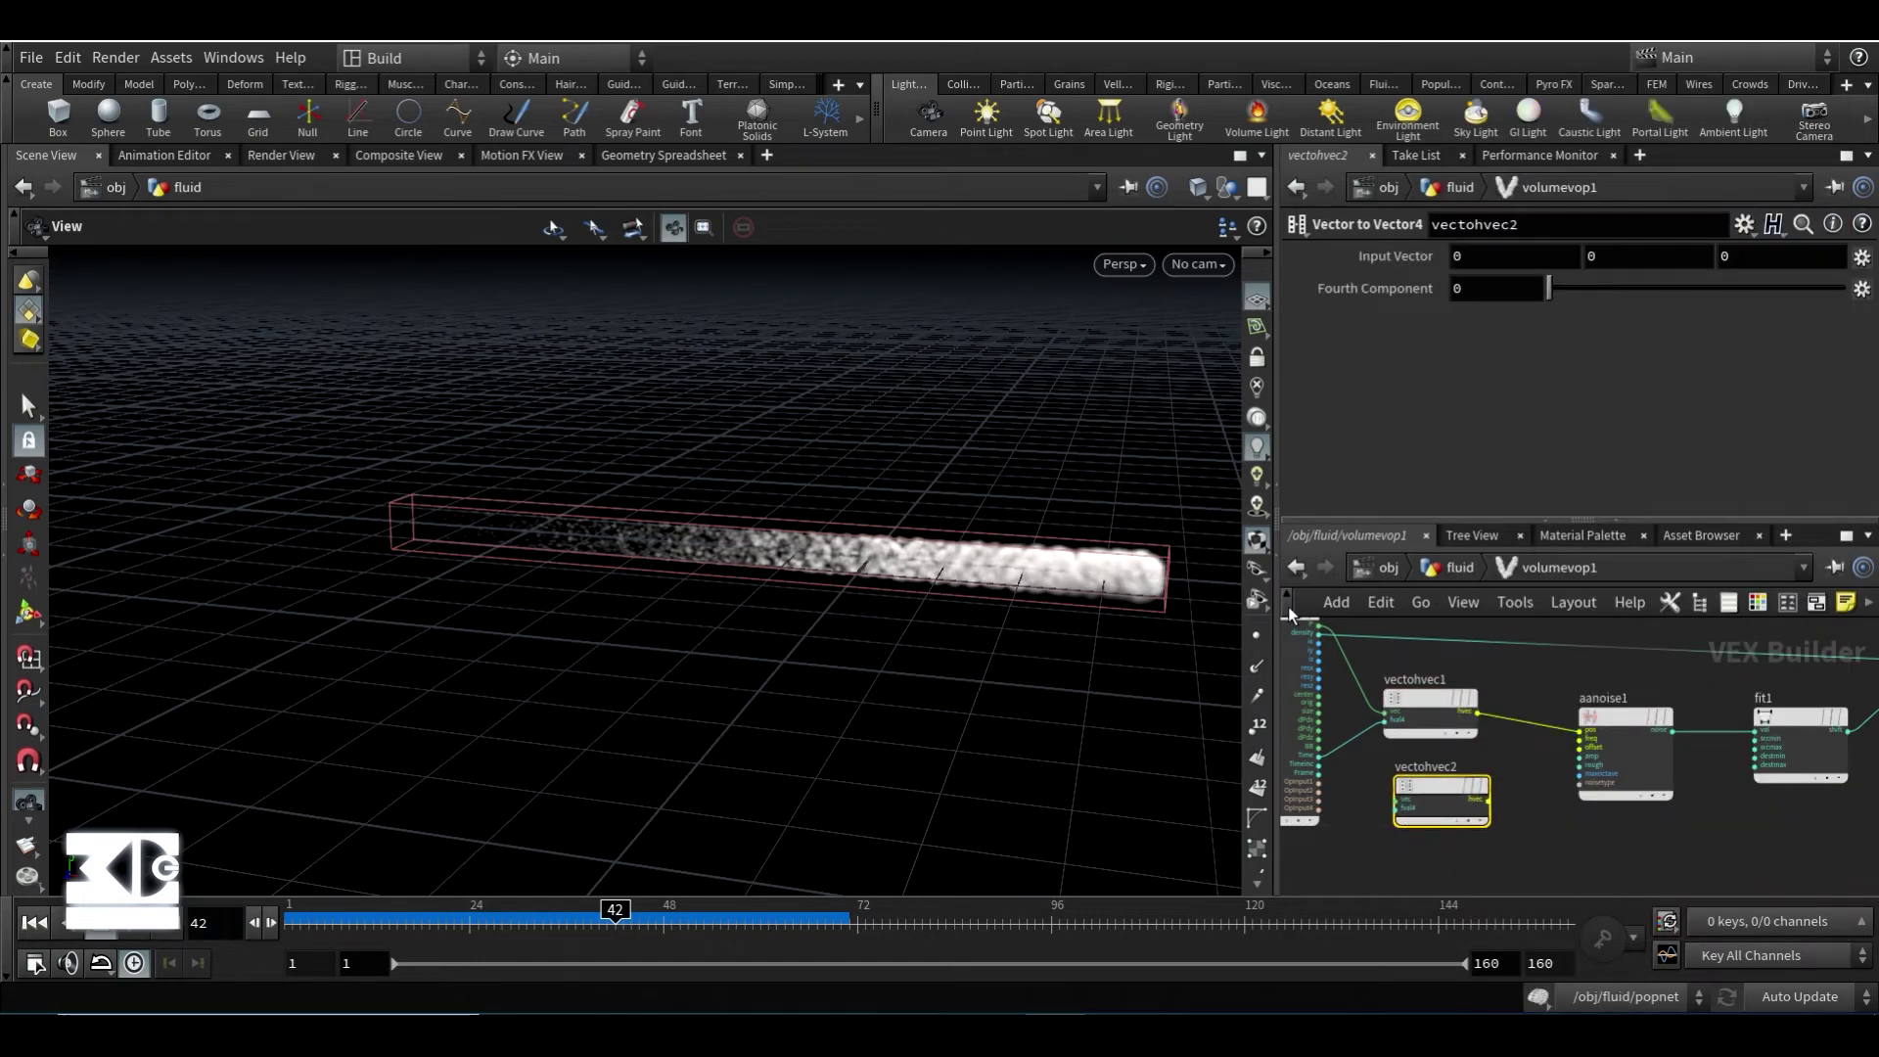
- Examine the noise settings of the aanoise1 node
scroll(1414, 758, "up", 2)
left_click(1727, 712)
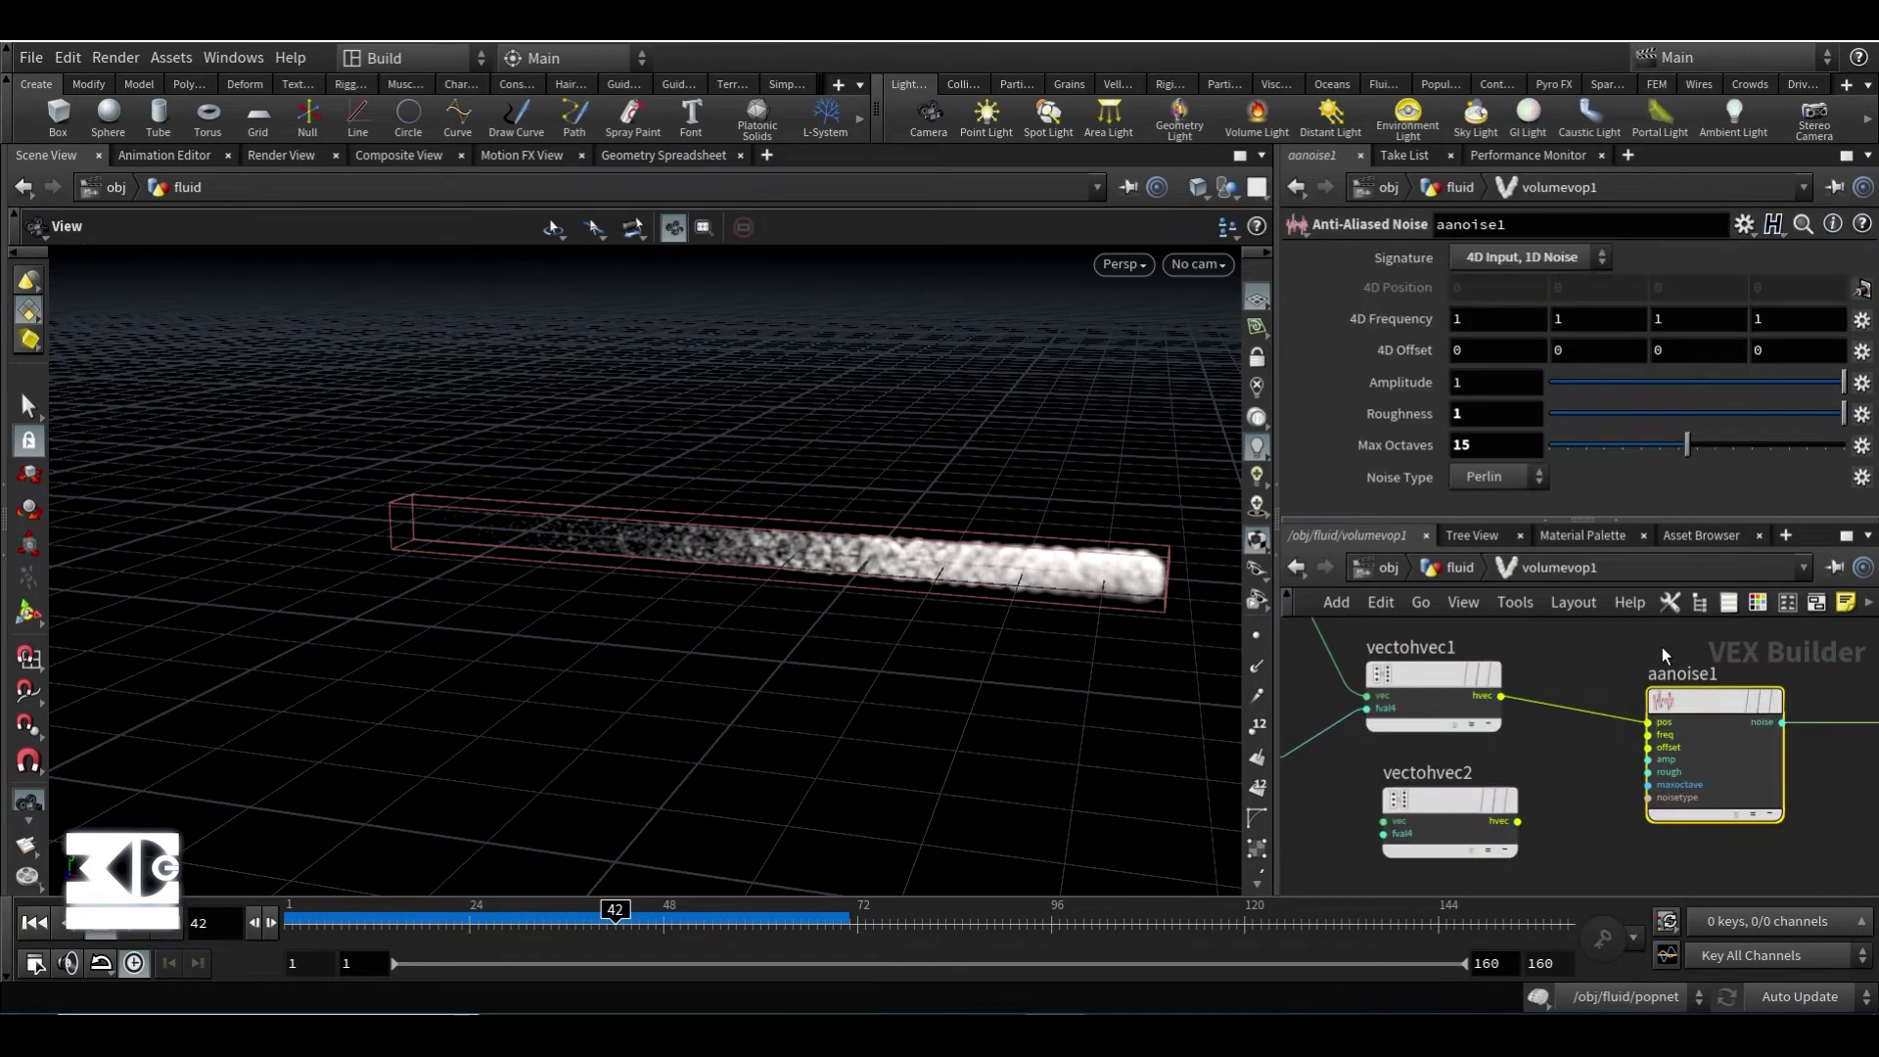
- Set aanoise1's Max Octaves to 30, checking the volumevop1 node in the fluid network and reopening its VEX network
middle_click_drag(1785, 715, 1736, 716)
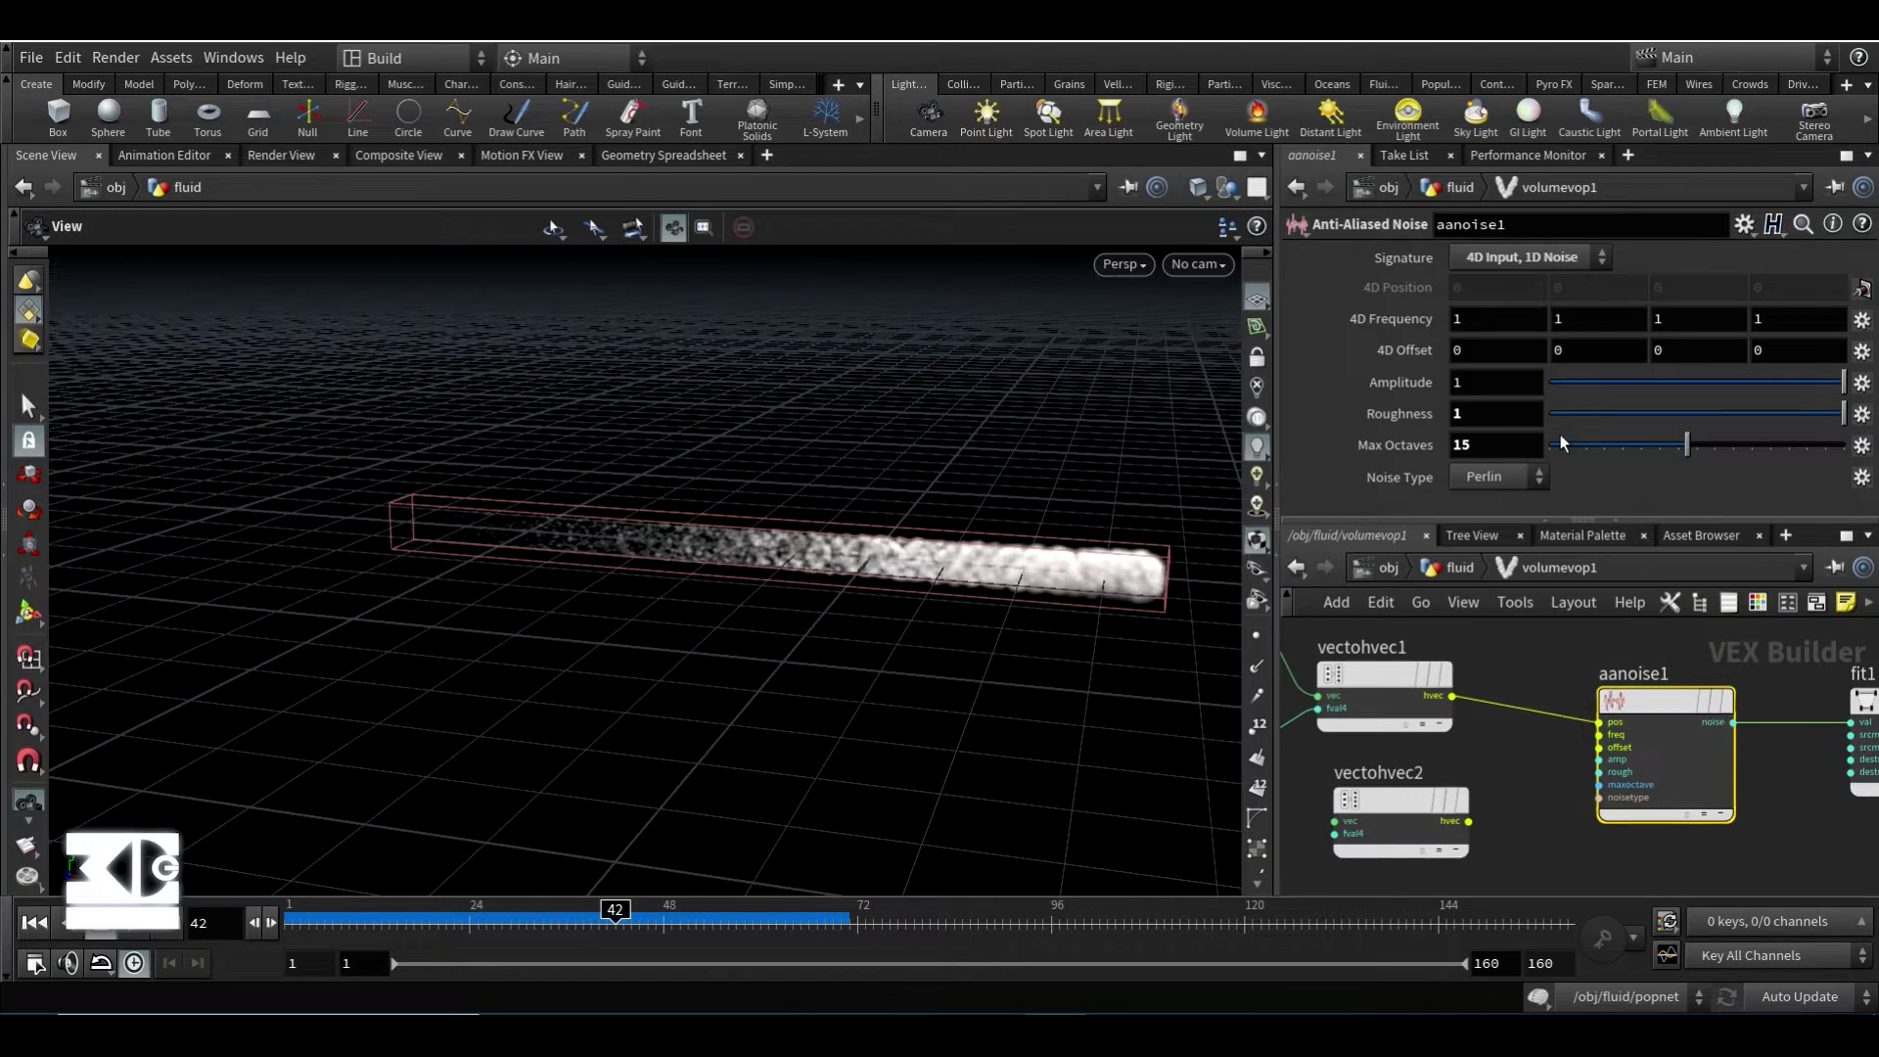
left_click(1456, 568)
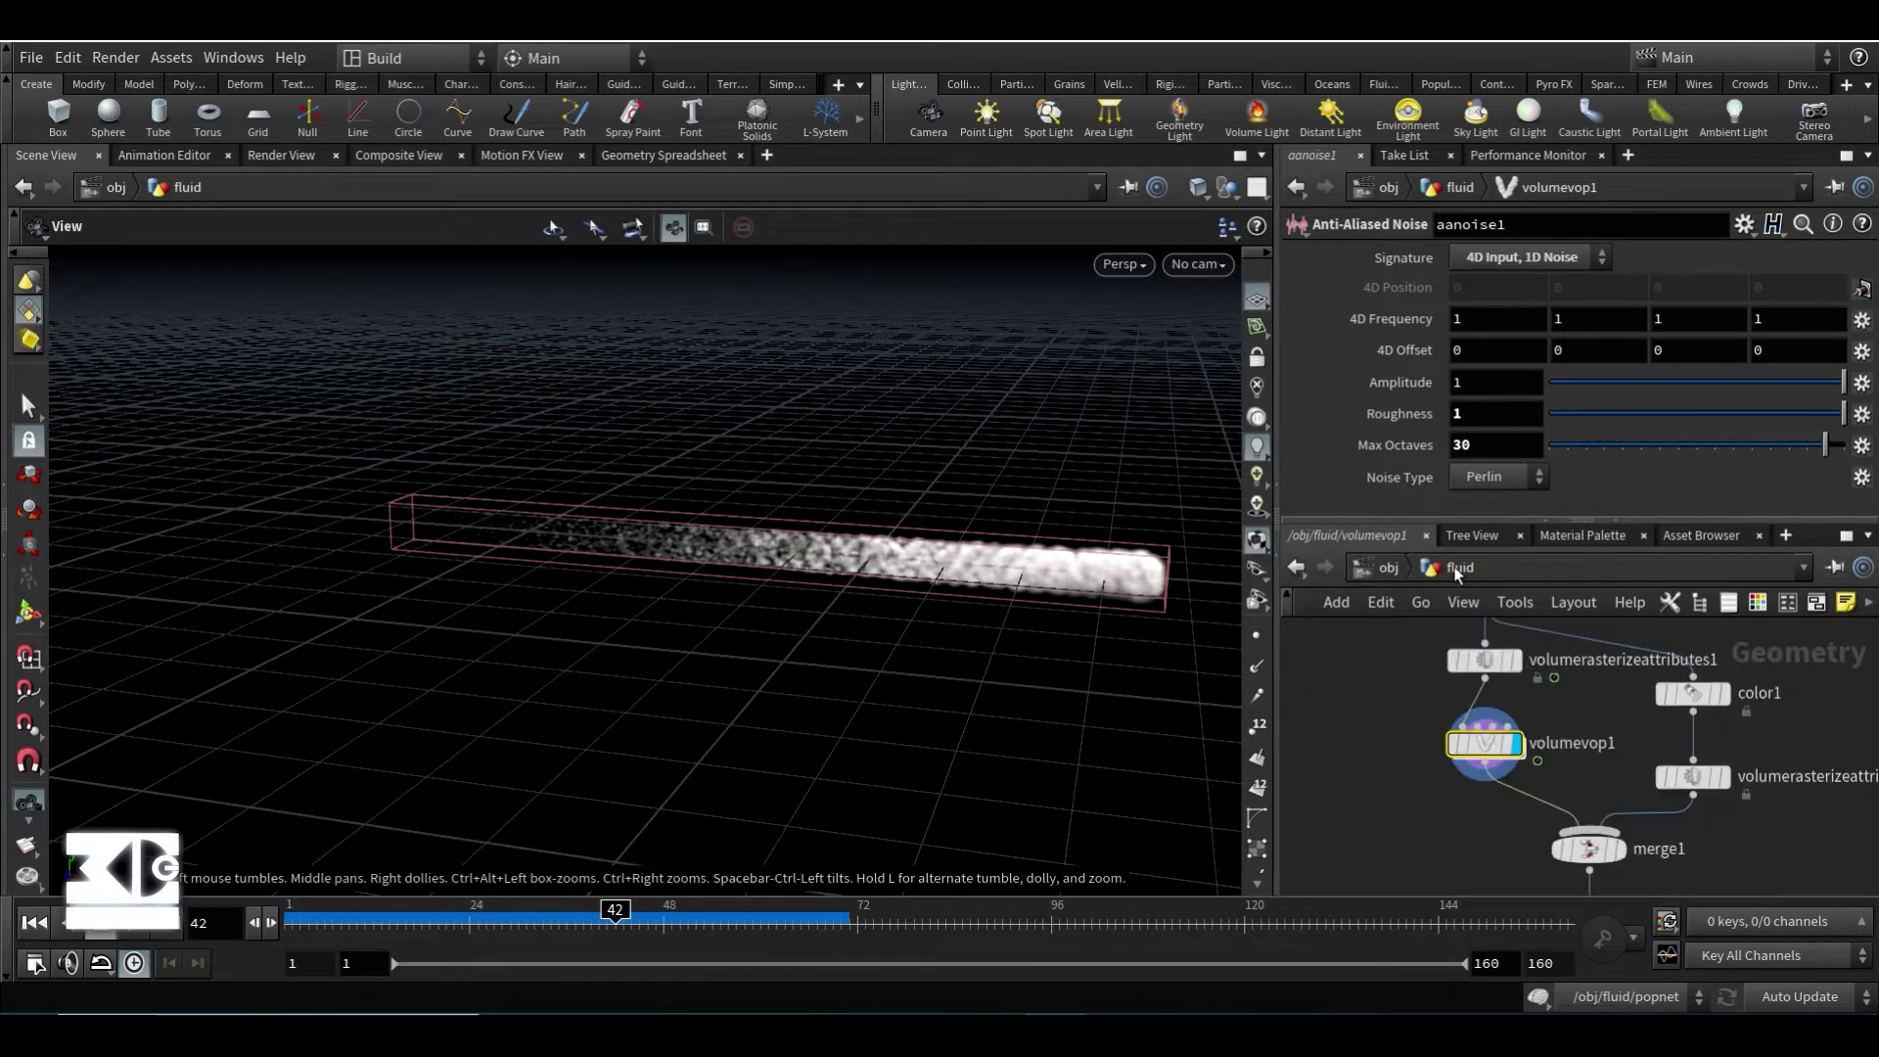
double_click(1487, 753)
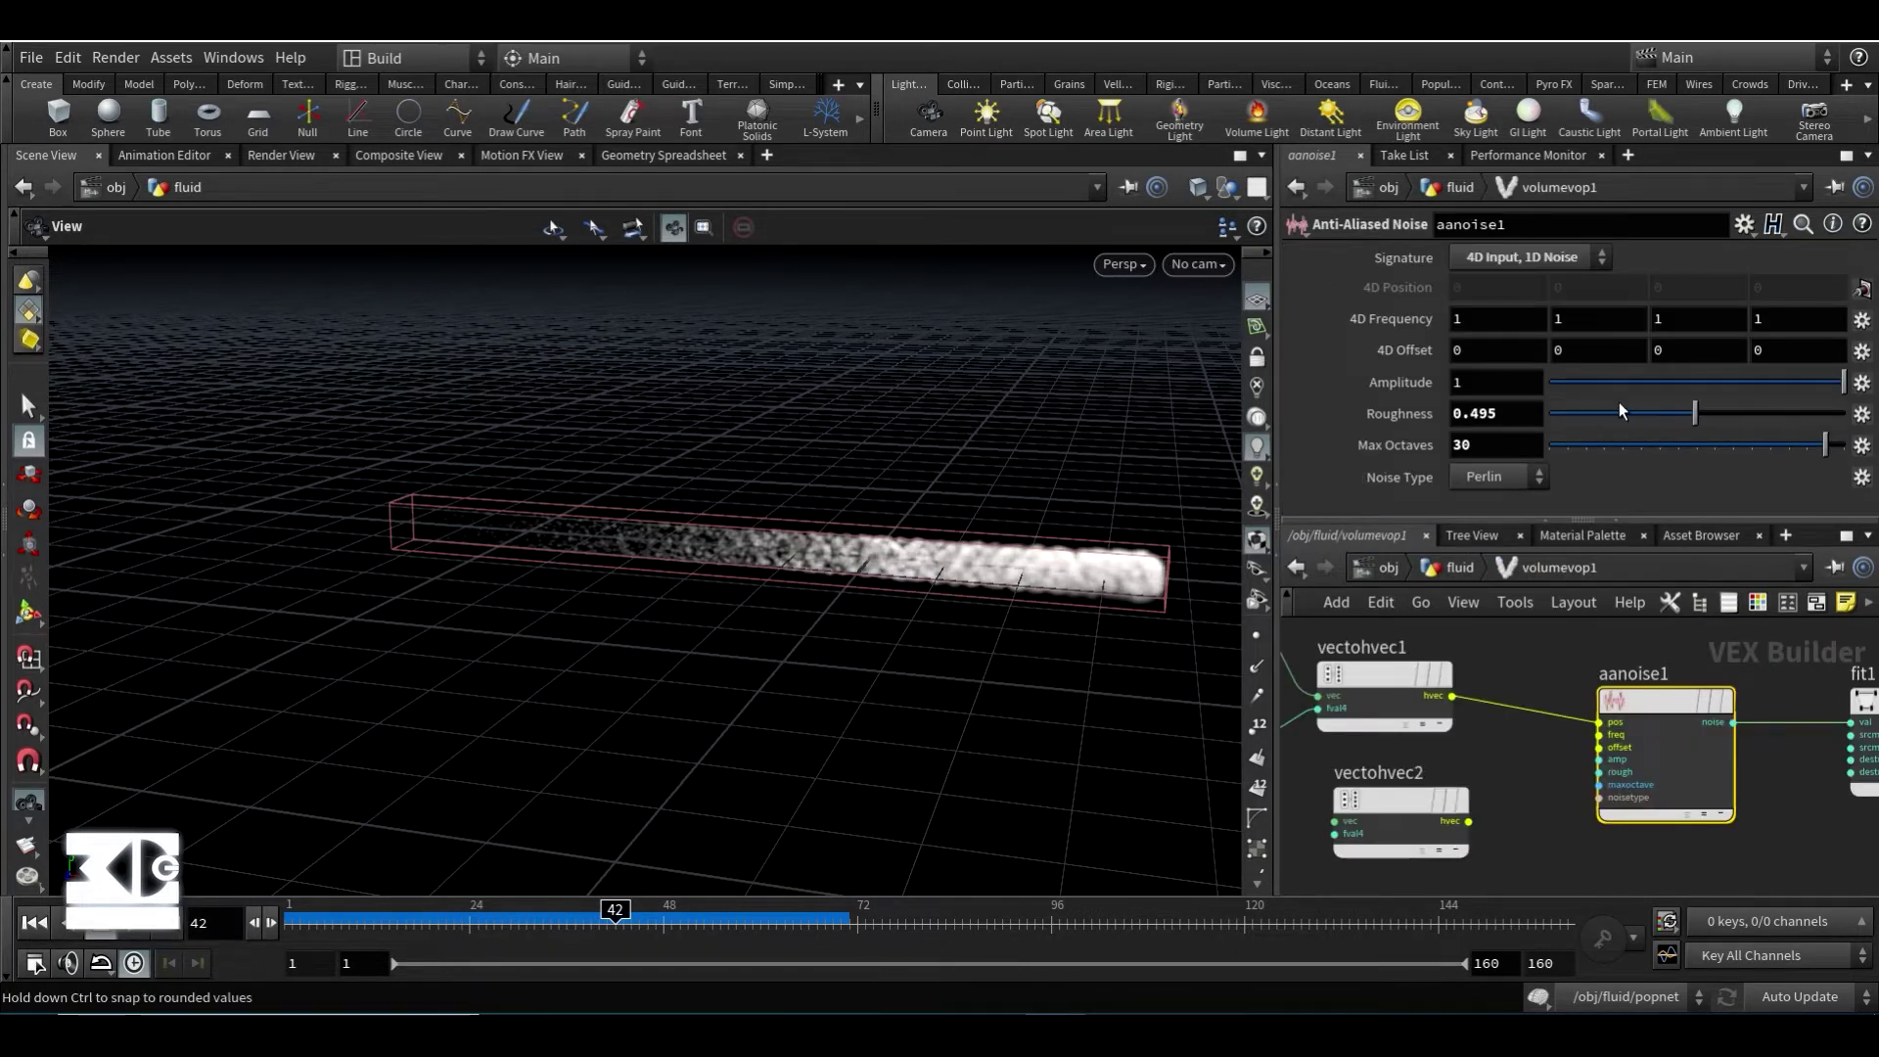
- Try an amplitude of -0.535, a roughness of 0 and 3 max octaves on aanoise1
left_click_drag(1447, 390, 1657, 387)
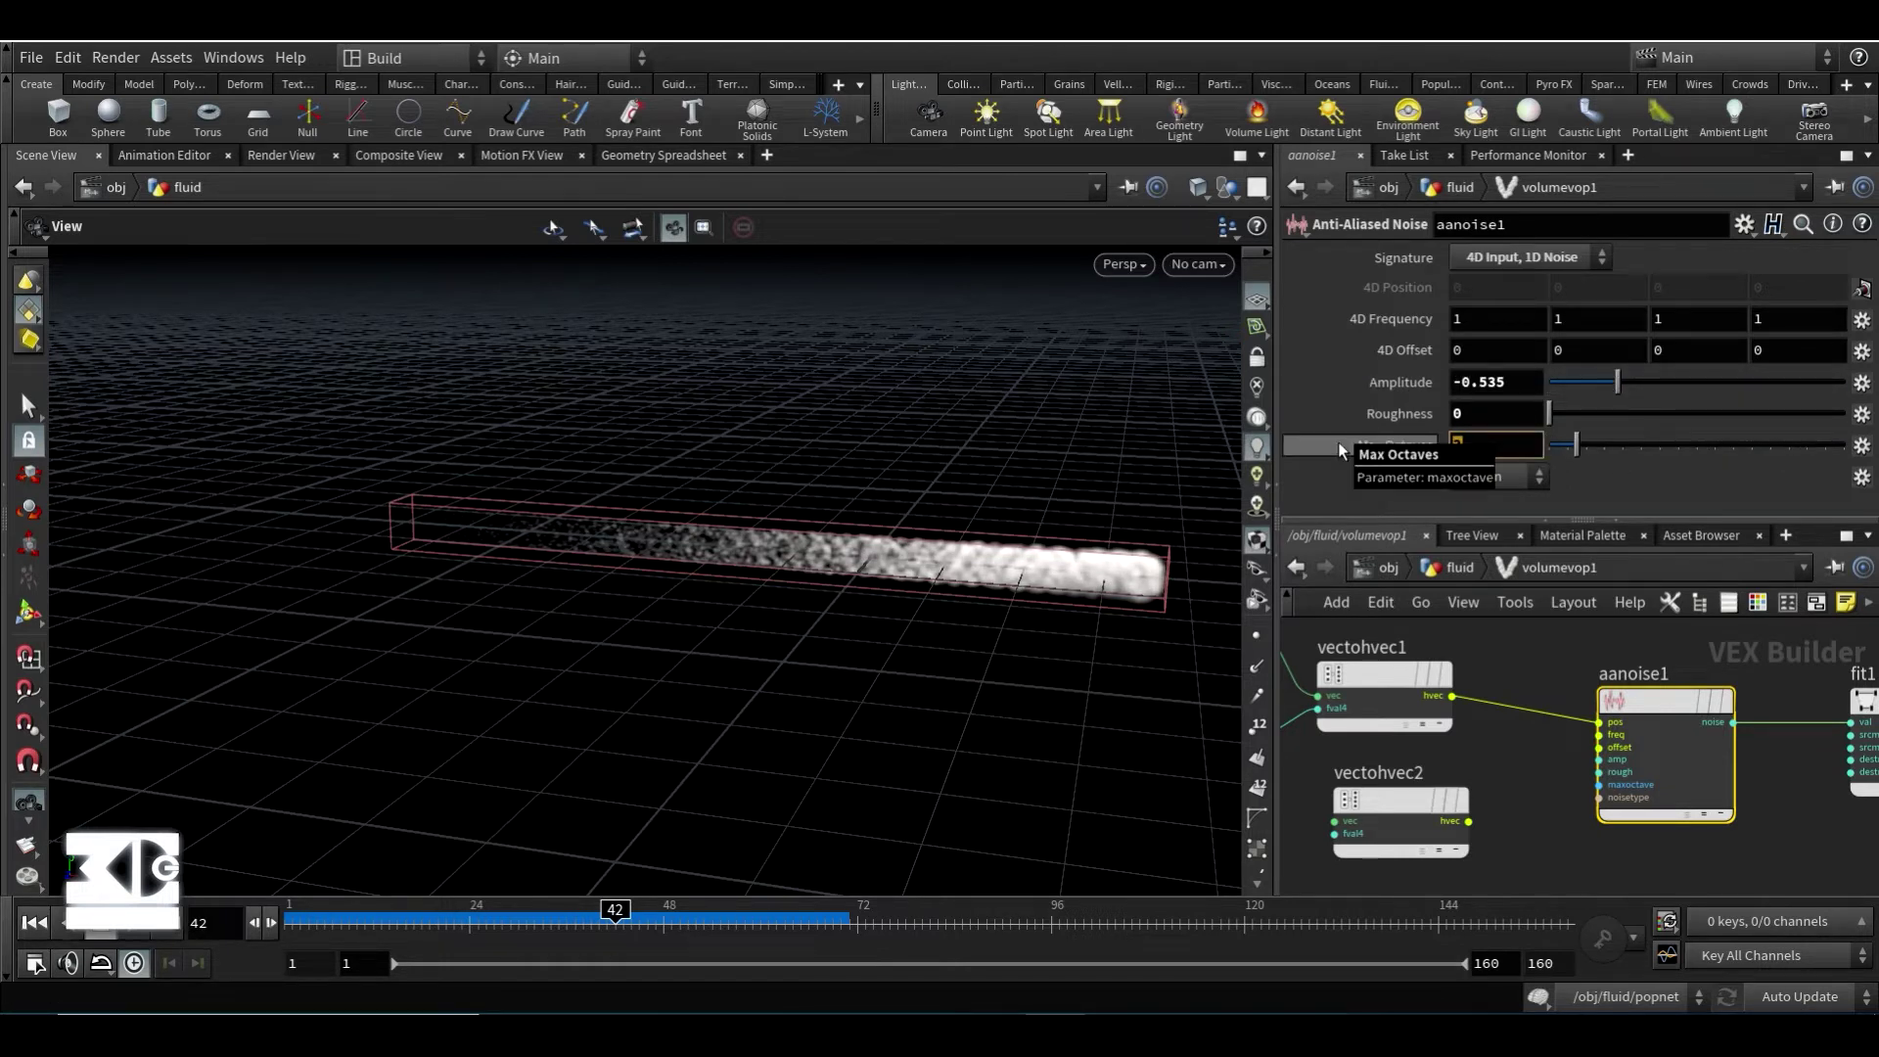
type("3")
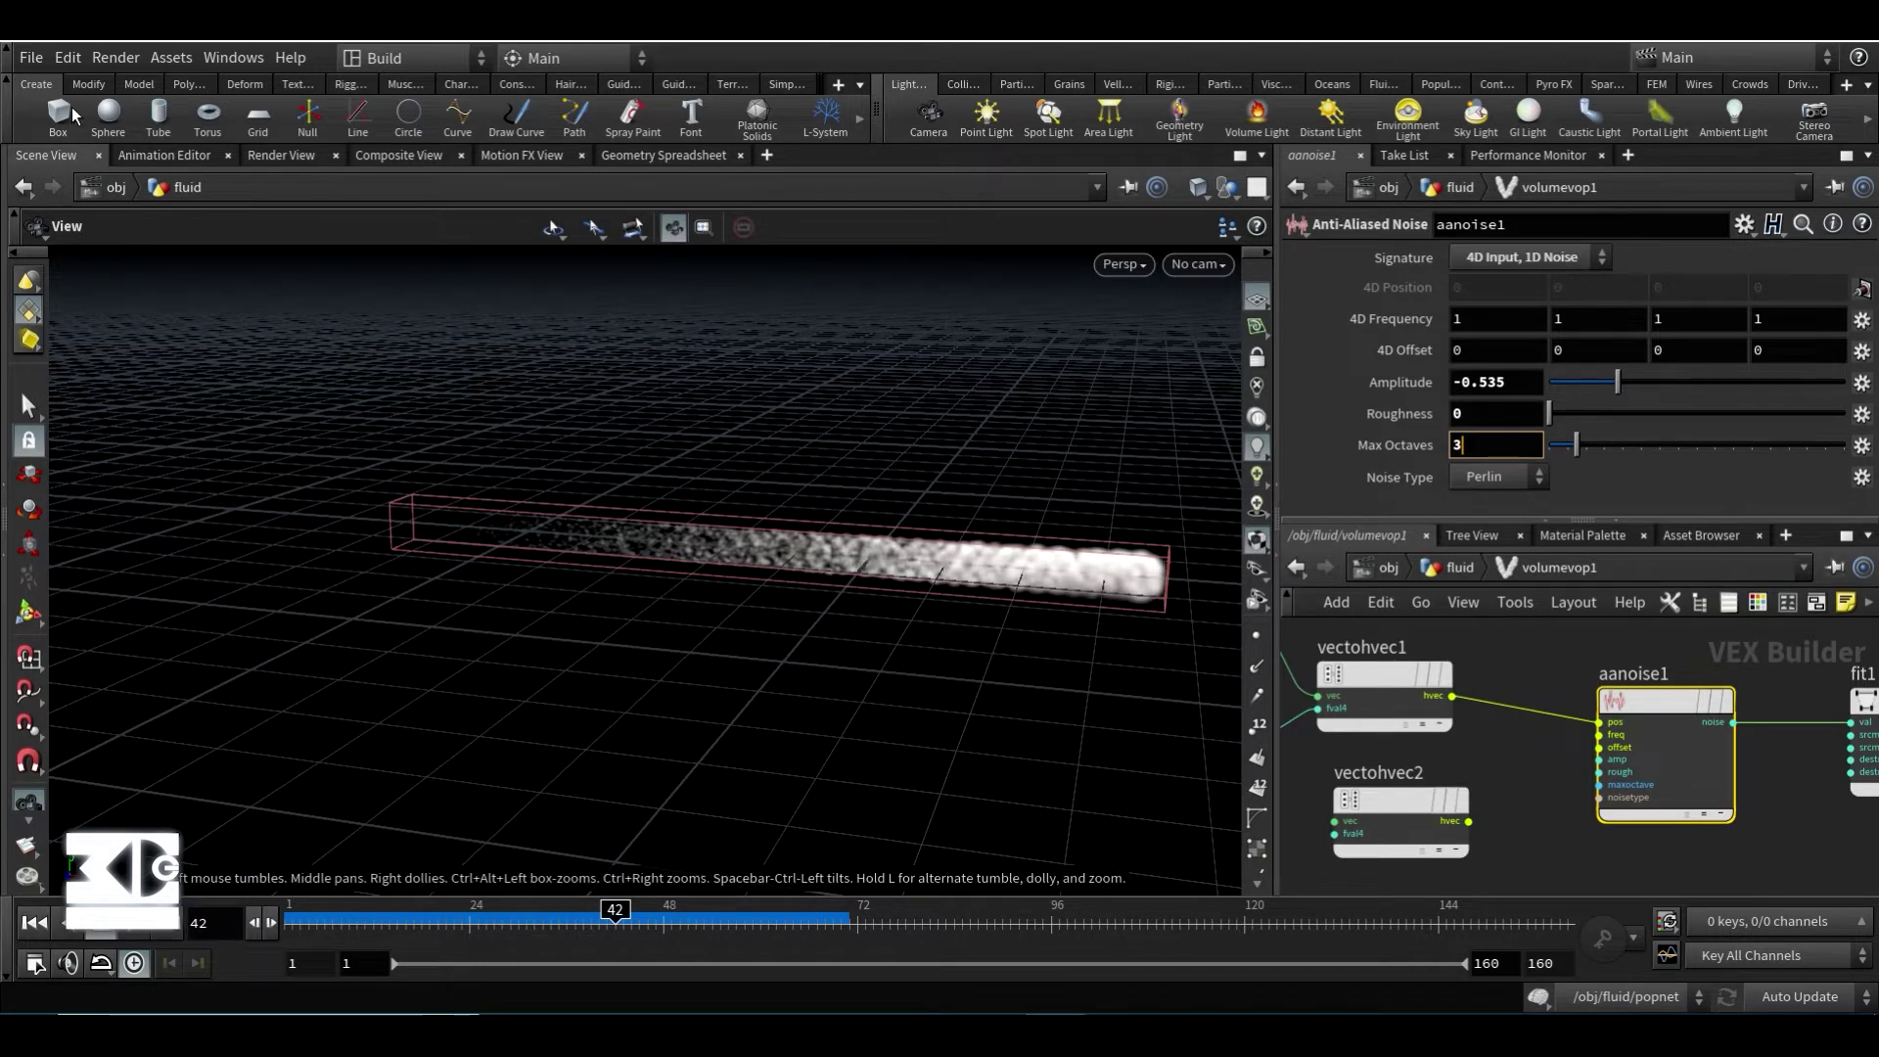
- Undo the test changes to aanoise1's amplitude, roughness and max octaves
left_click(66, 56)
left_click(67, 75)
left_click(66, 57)
left_click(65, 76)
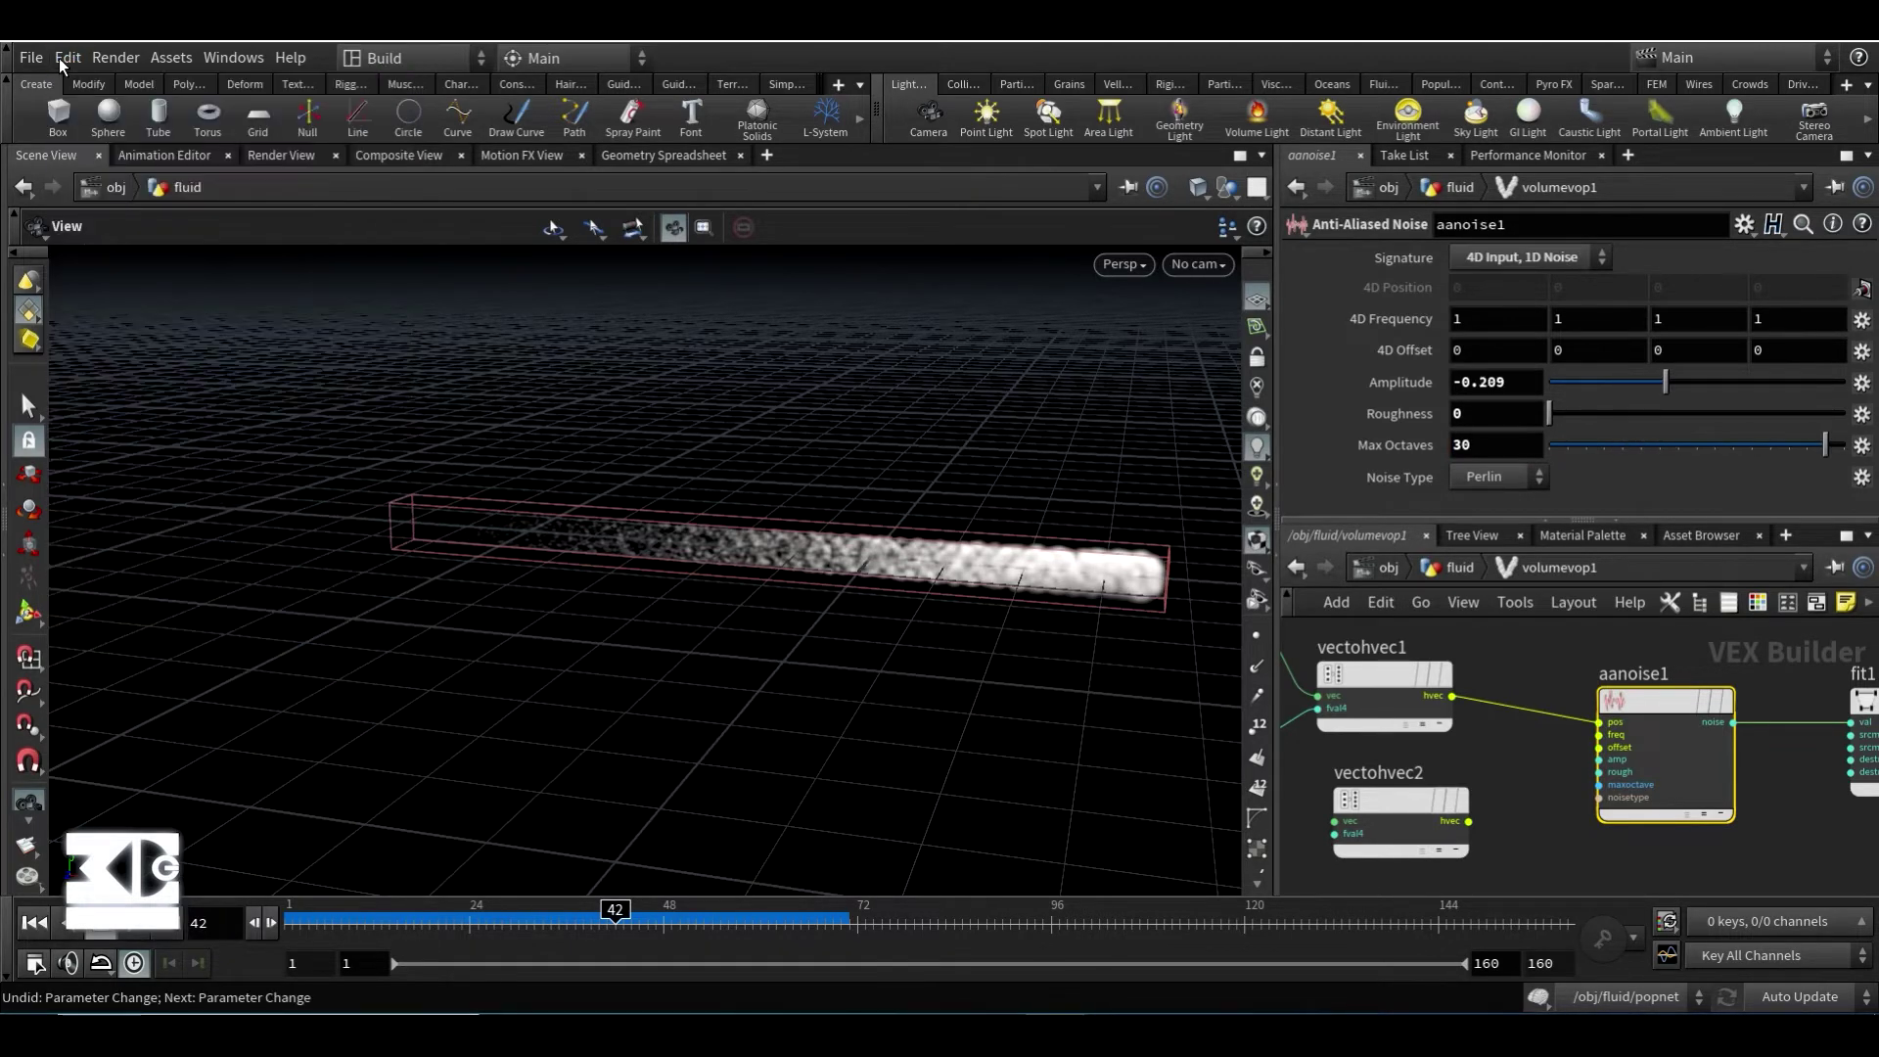
left_click(67, 57)
left_click(65, 76)
left_click(67, 57)
left_click(65, 76)
left_click(67, 57)
left_click(65, 75)
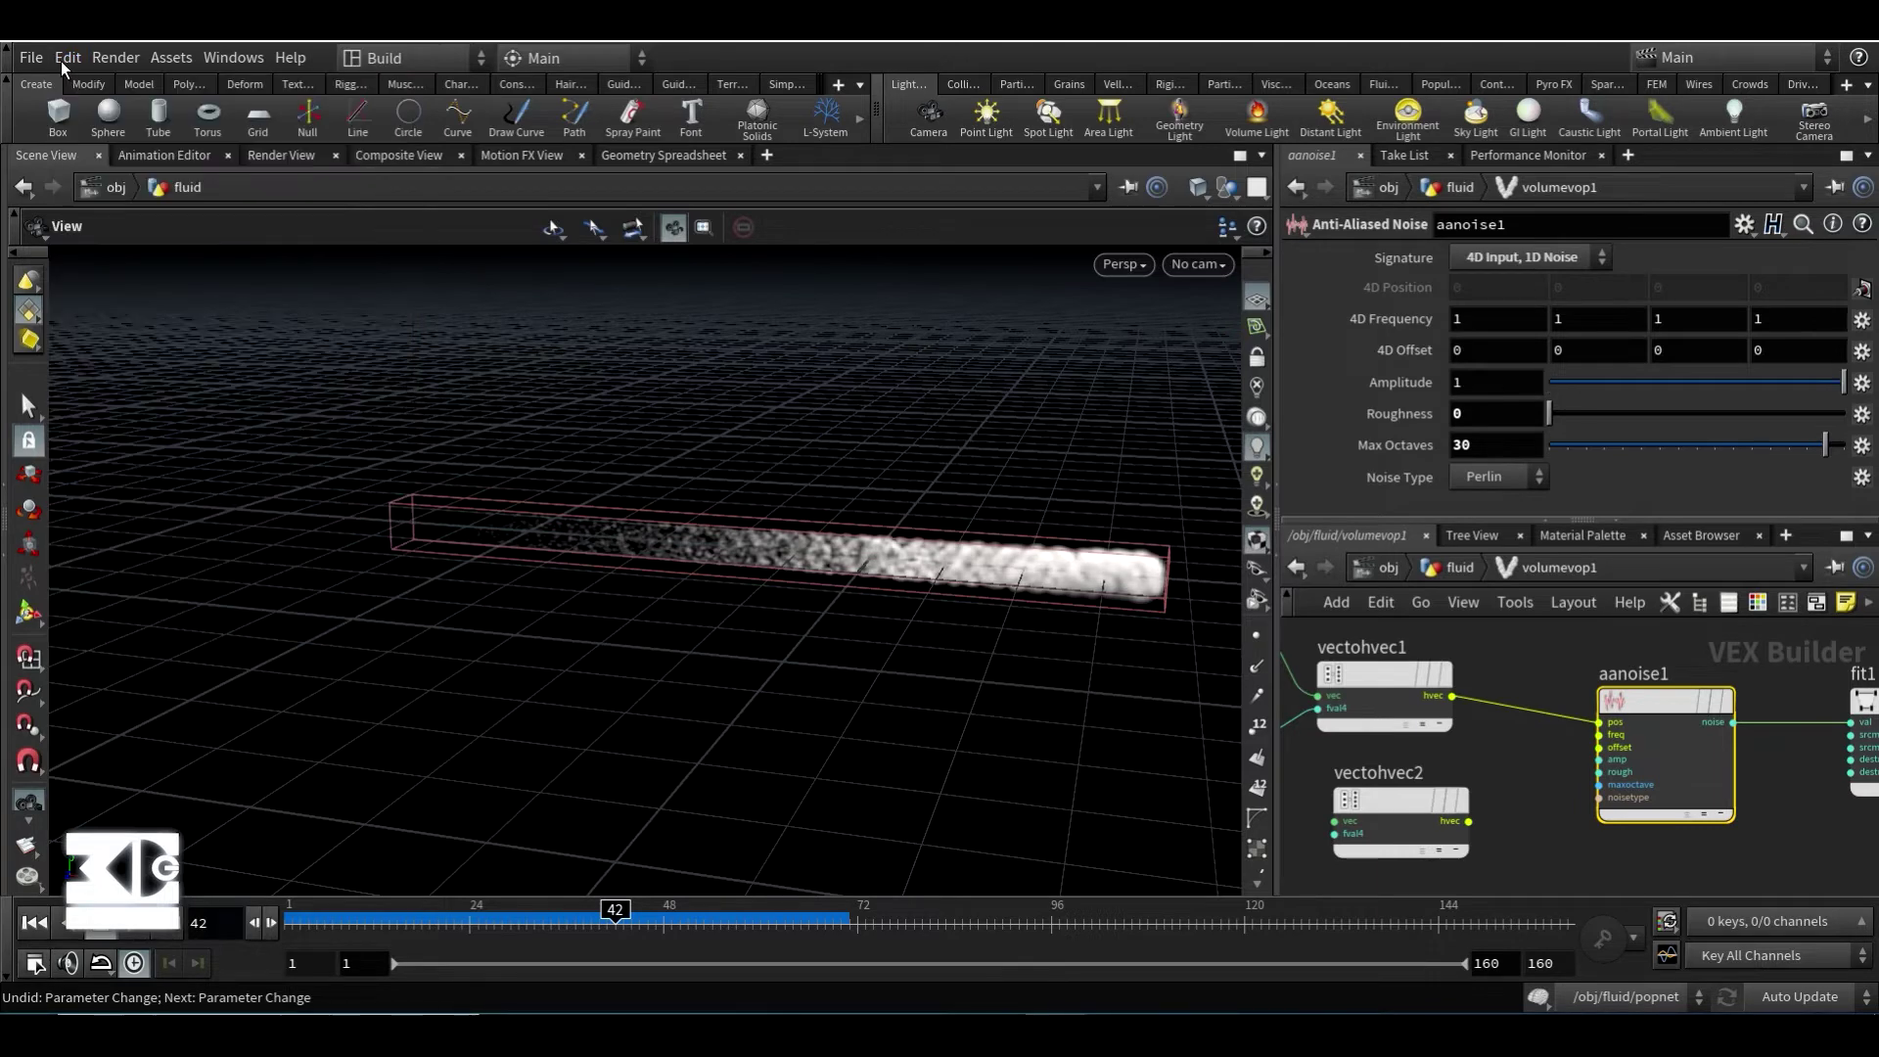
left_click(66, 57)
left_click(65, 75)
left_click(66, 56)
left_click(64, 75)
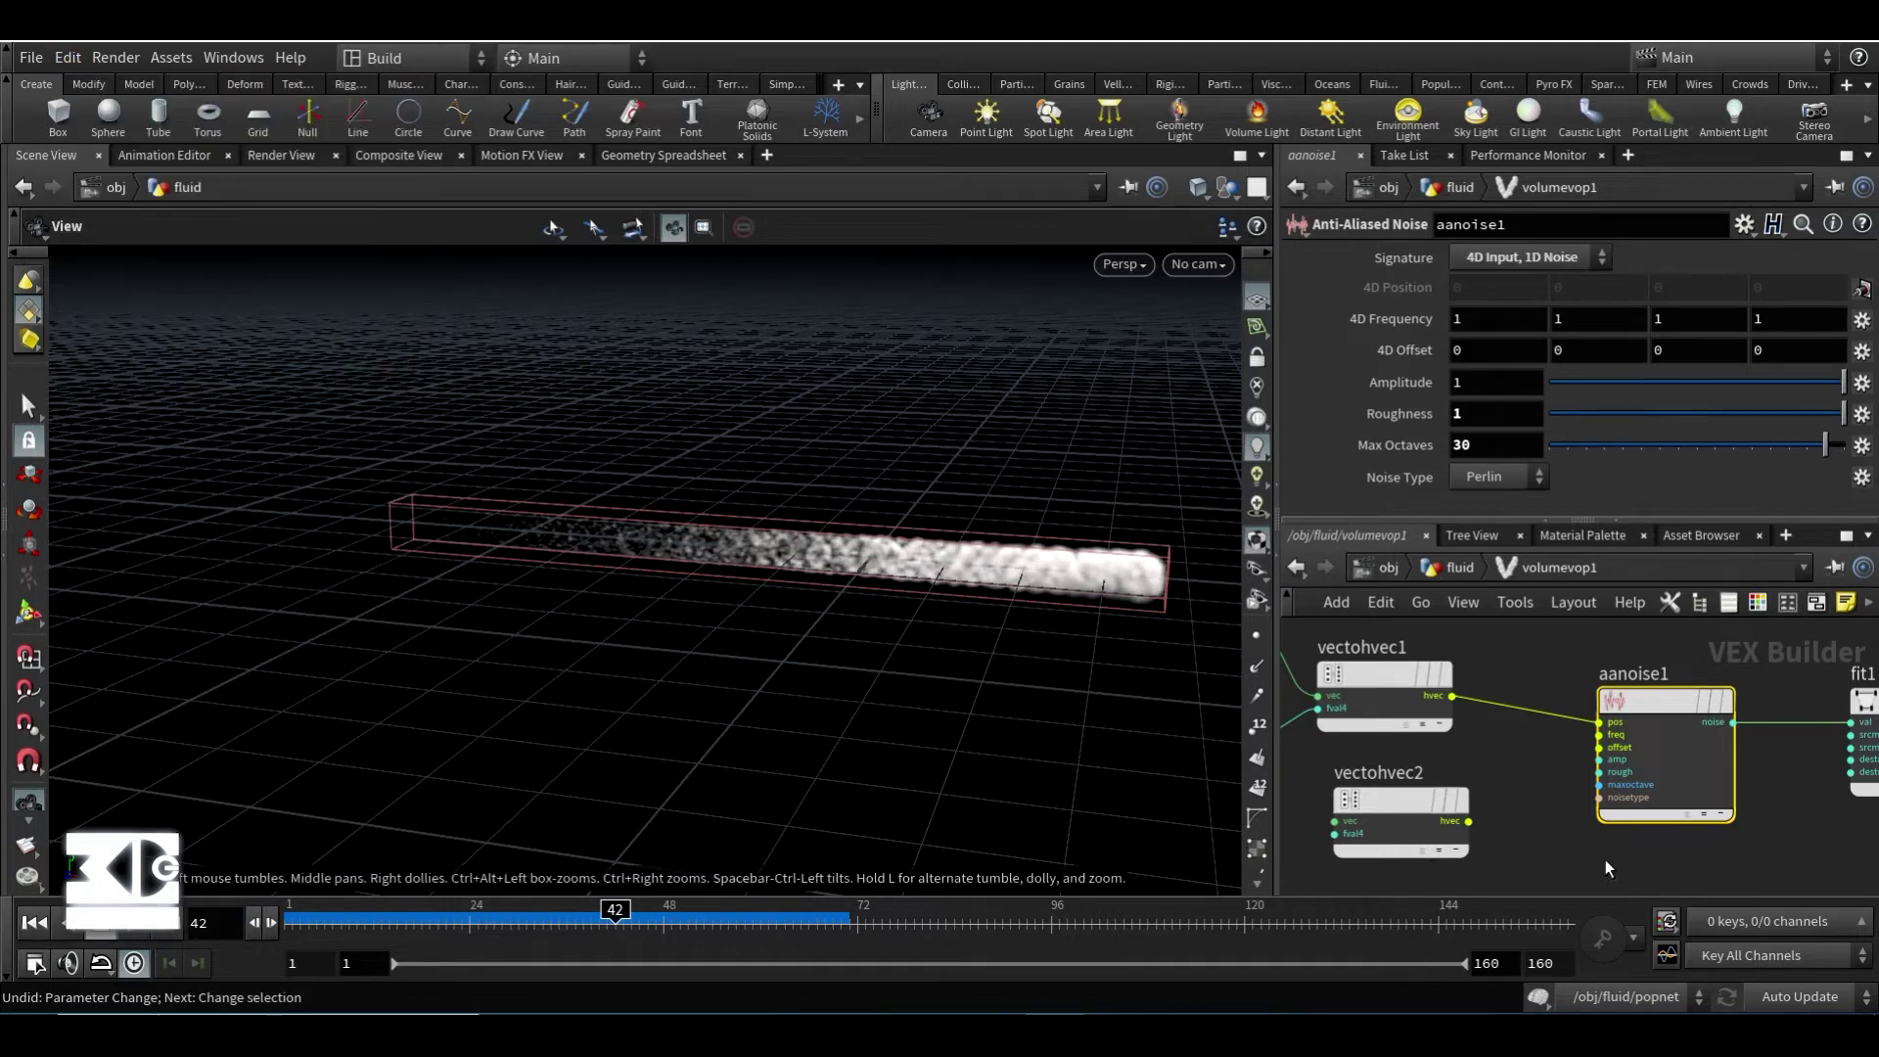
left_click(67, 57)
left_click(65, 76)
- Move vectohvec2 slightly and lower the Destination Min of the fit1 node
middle_click_drag(1519, 812, 1477, 780)
scroll(1410, 803, "down", 1)
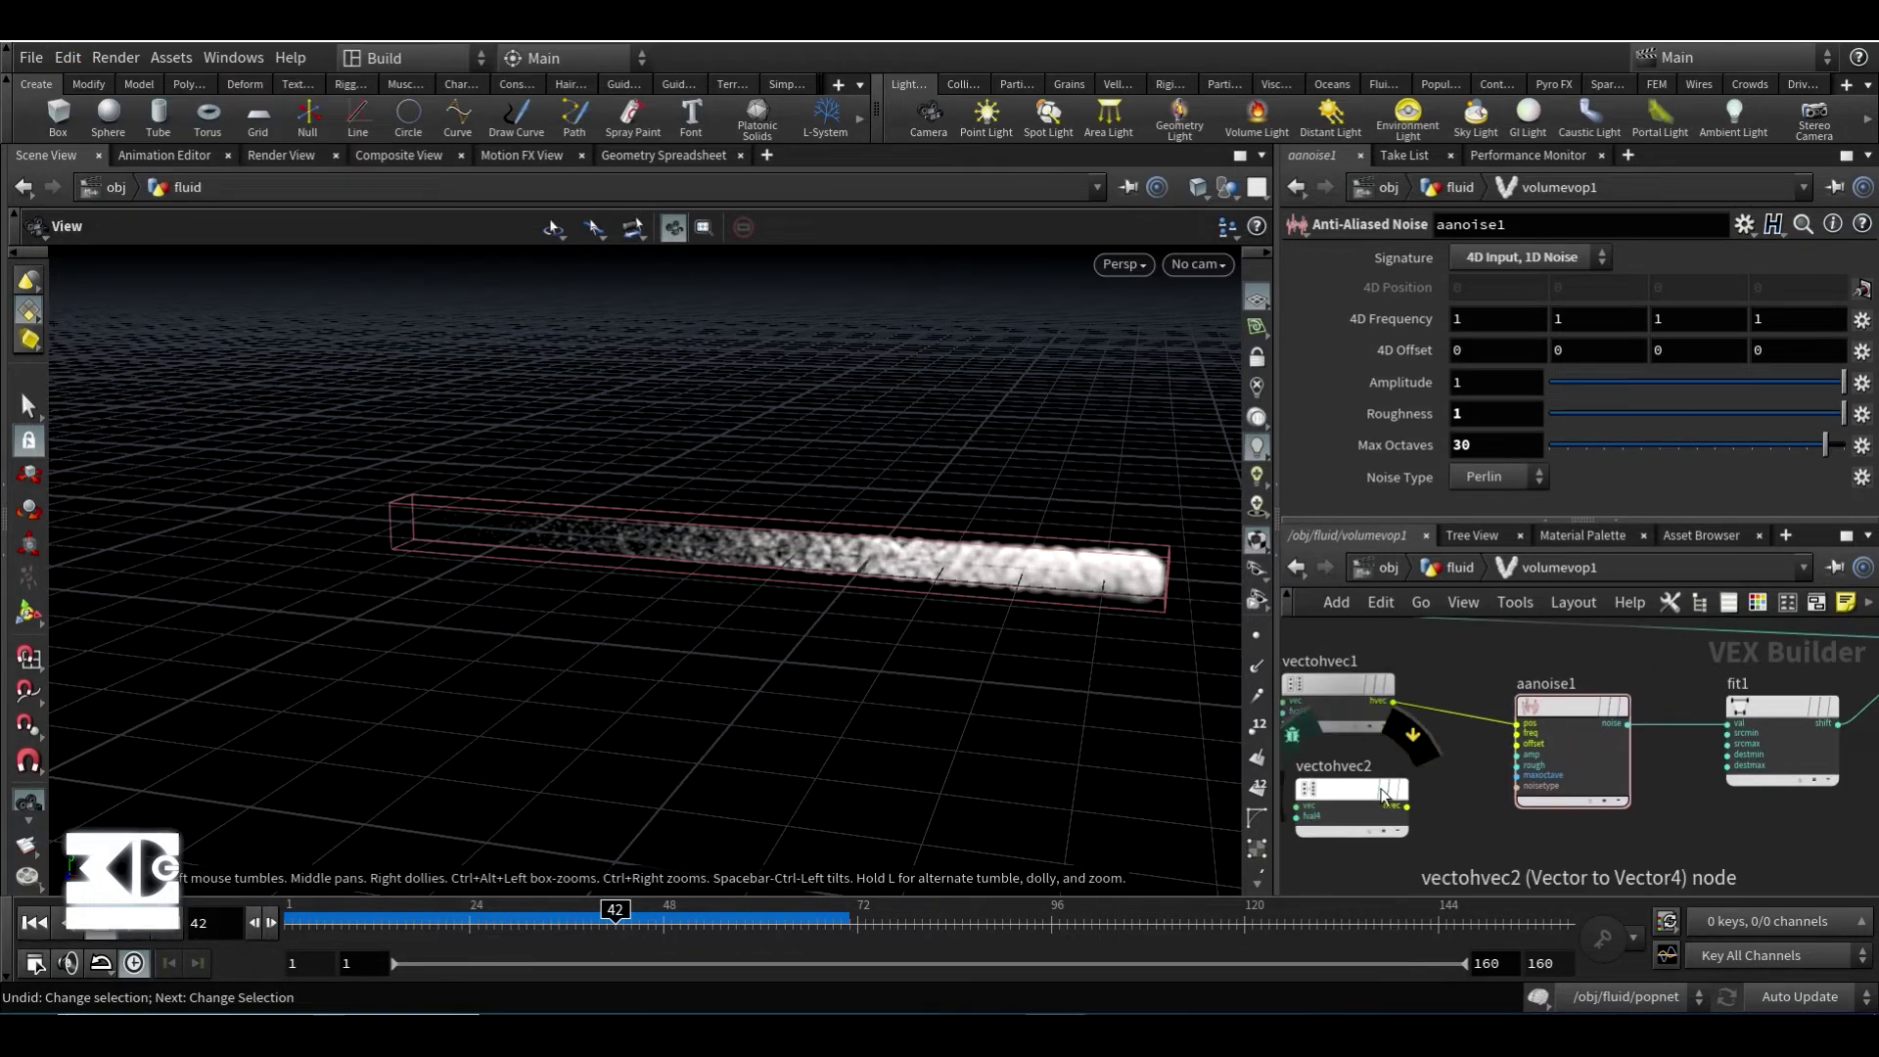
left_click_drag(1378, 797, 1385, 814)
left_click(1774, 708)
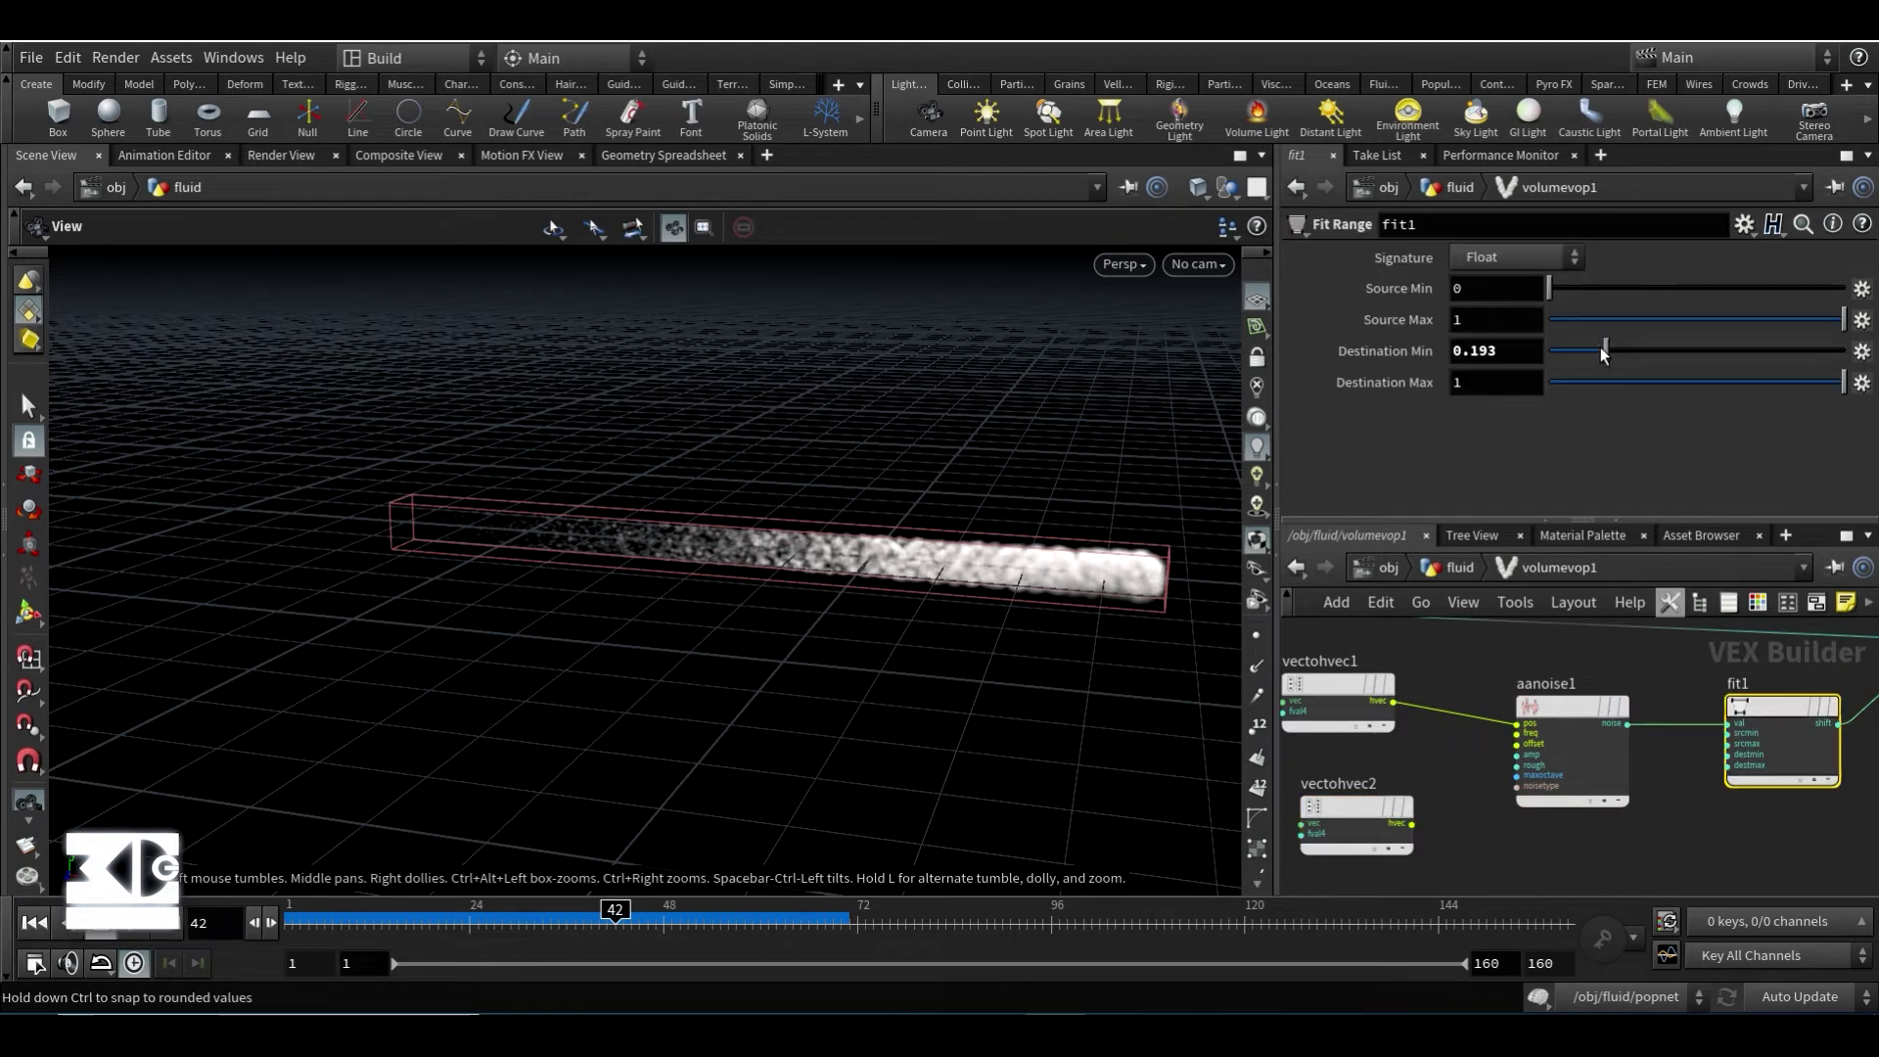
mouse_move(1604, 354)
left_mouse_down()
mouse_move(1554, 354)
mouse_move(1596, 352)
left_mouse_up()
- Delete the unconnected vectohvec2 node from the VEX network
left_click_drag(1468, 868, 1239, 805)
key("Delete")
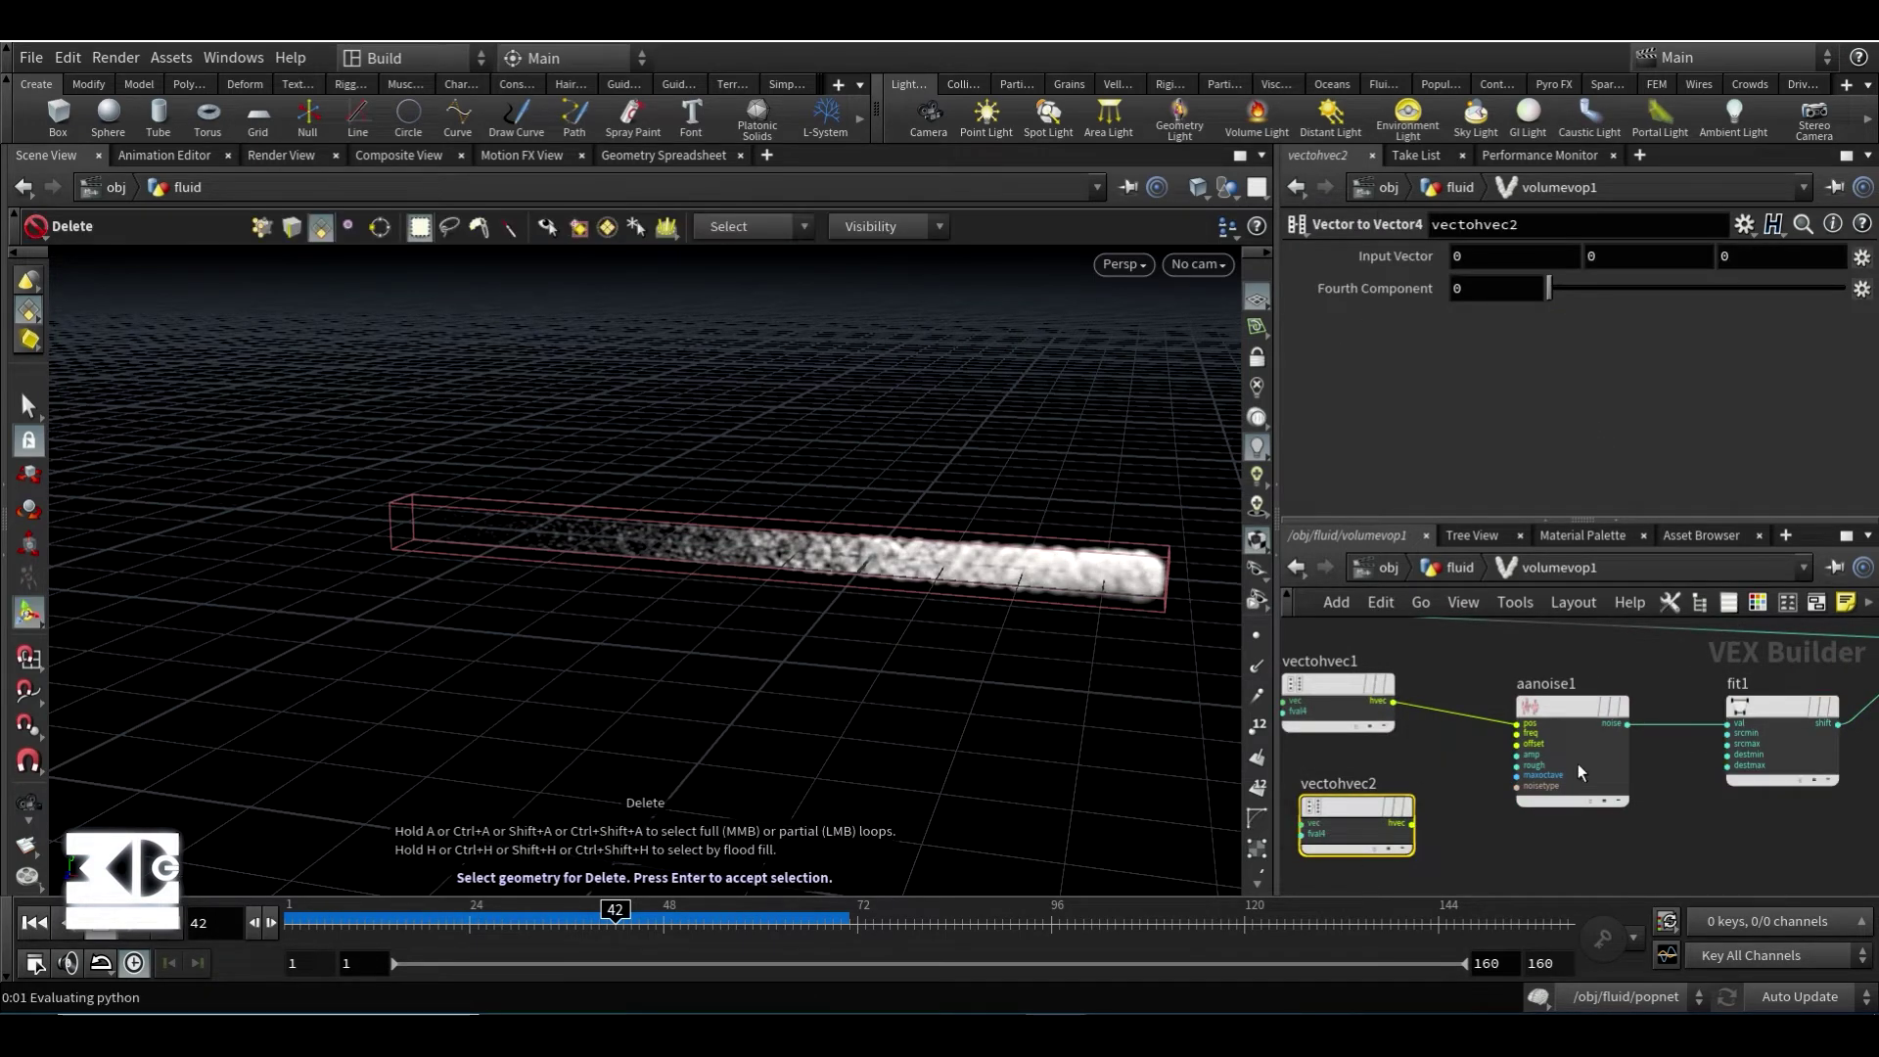
key("Delete")
- Follow the VEX network through to its output and examine the inputs of the multiply1 node
middle_click_drag(1424, 838, 1133, 839)
scroll(1611, 826, "down", 3)
middle_click_drag(1320, 773, 1582, 752)
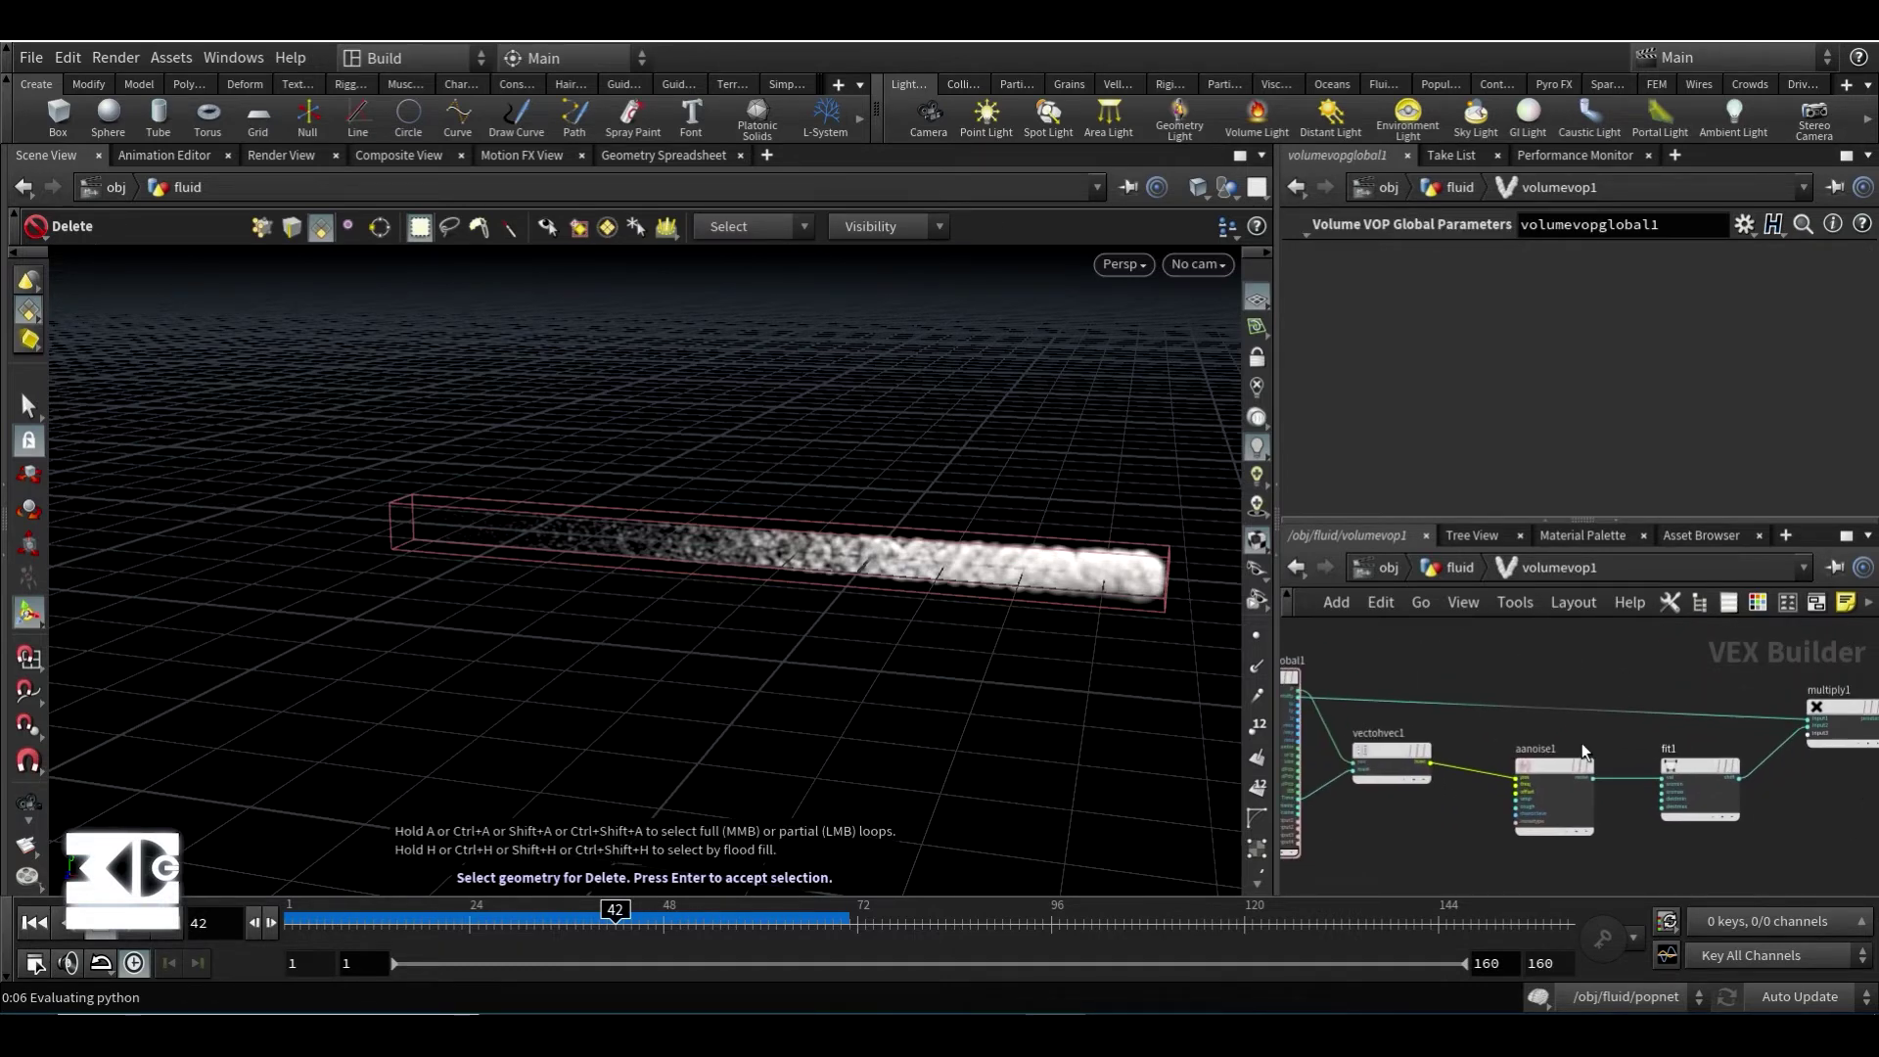
scroll(1560, 655, "up", 4)
mouse_move(1392, 670)
middle_mouse_down()
mouse_move(1561, 655)
mouse_move(1423, 667)
middle_mouse_up()
scroll(1422, 668, "down", 2)
middle_click_drag(1840, 675, 1465, 685)
scroll(1542, 680, "up", 1)
left_click(1588, 736)
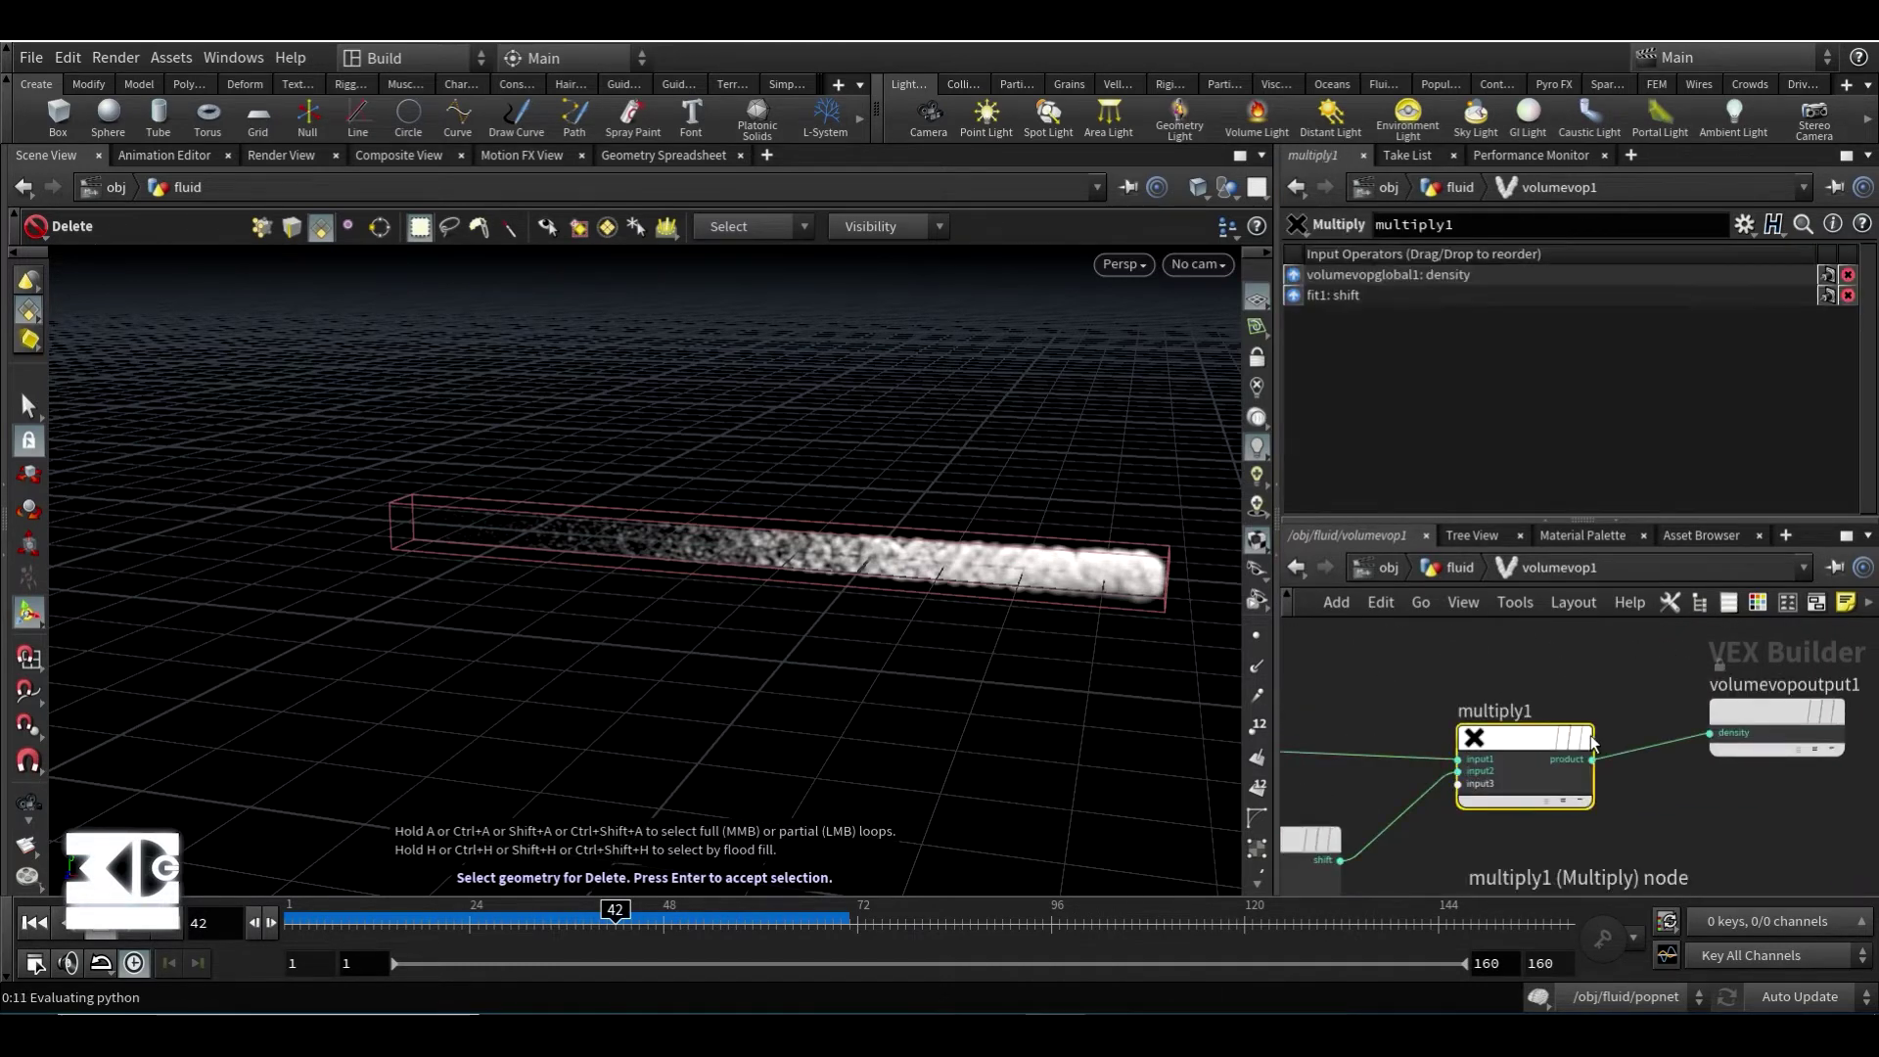
- Return to the fluid network, move merge1 below volumevop1 and disconnect volumerasterizeattributes3 from merge1
left_click(1456, 568)
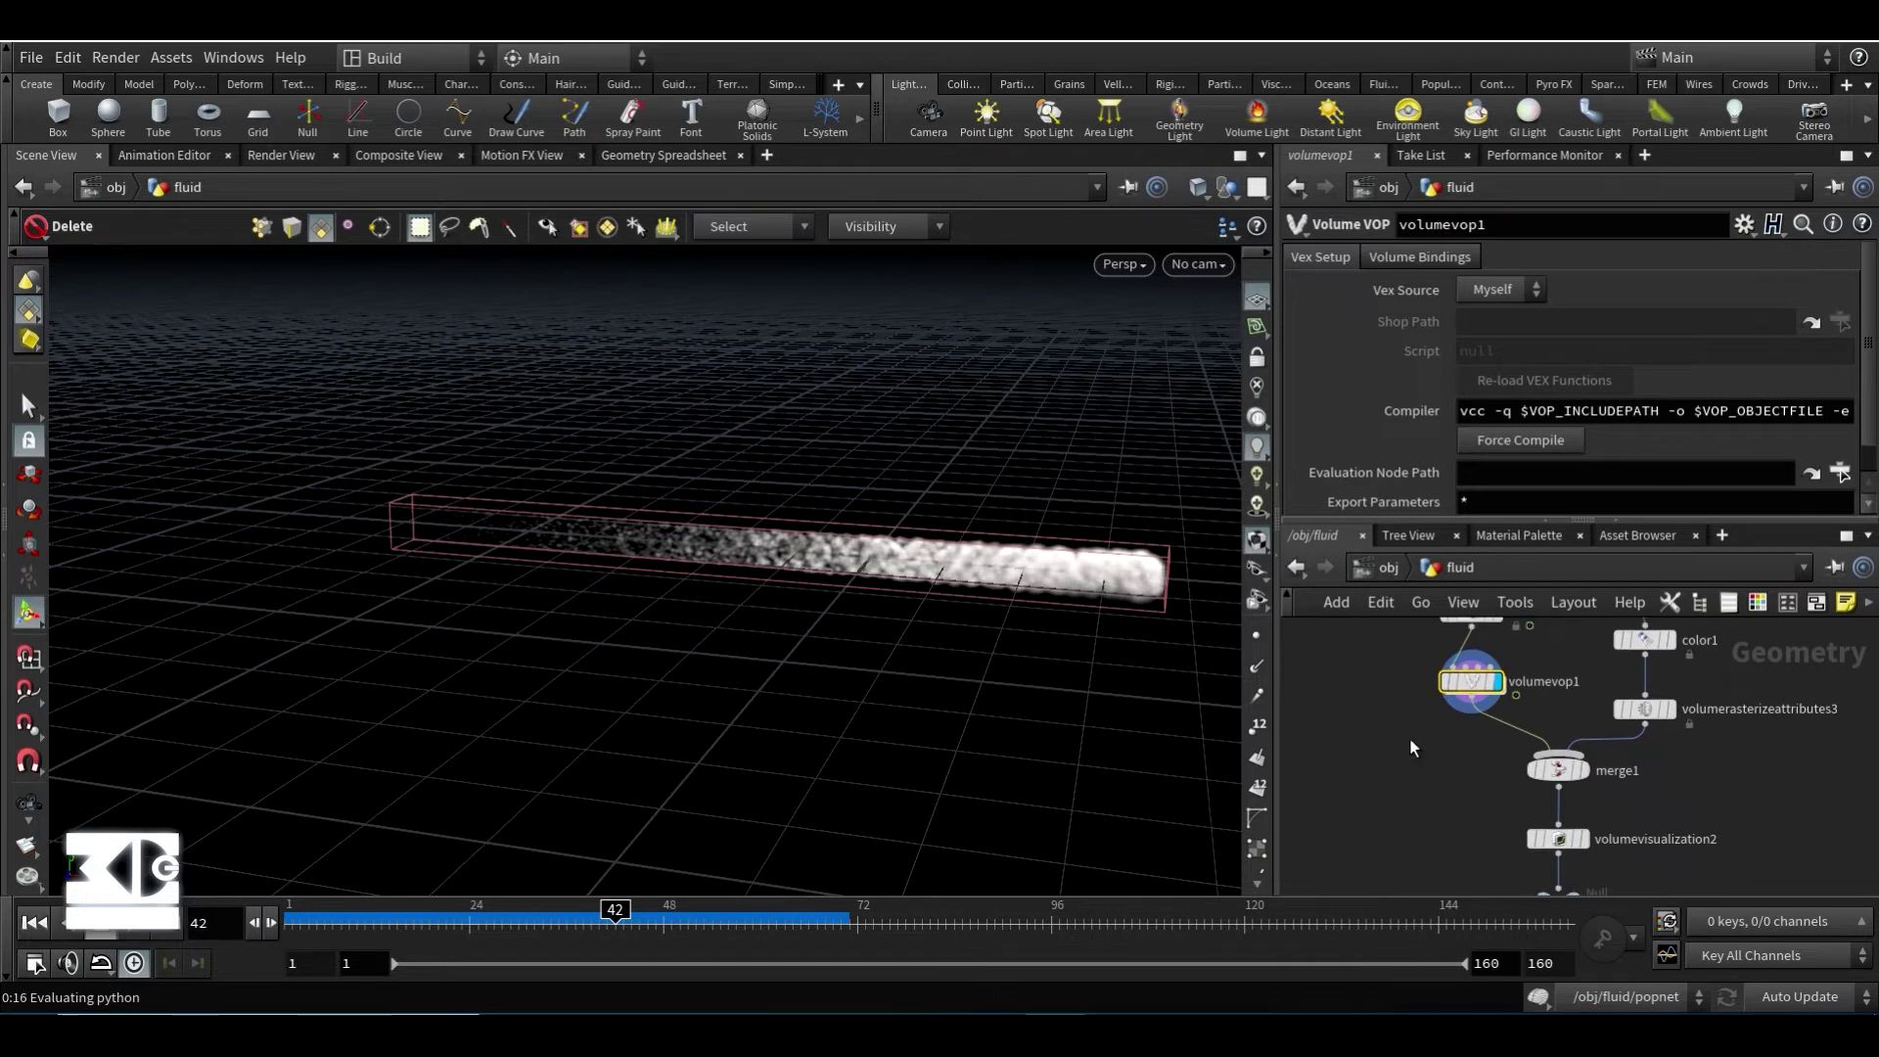
middle_click_drag(1419, 789, 1416, 741)
scroll(1452, 770, "up", 1)
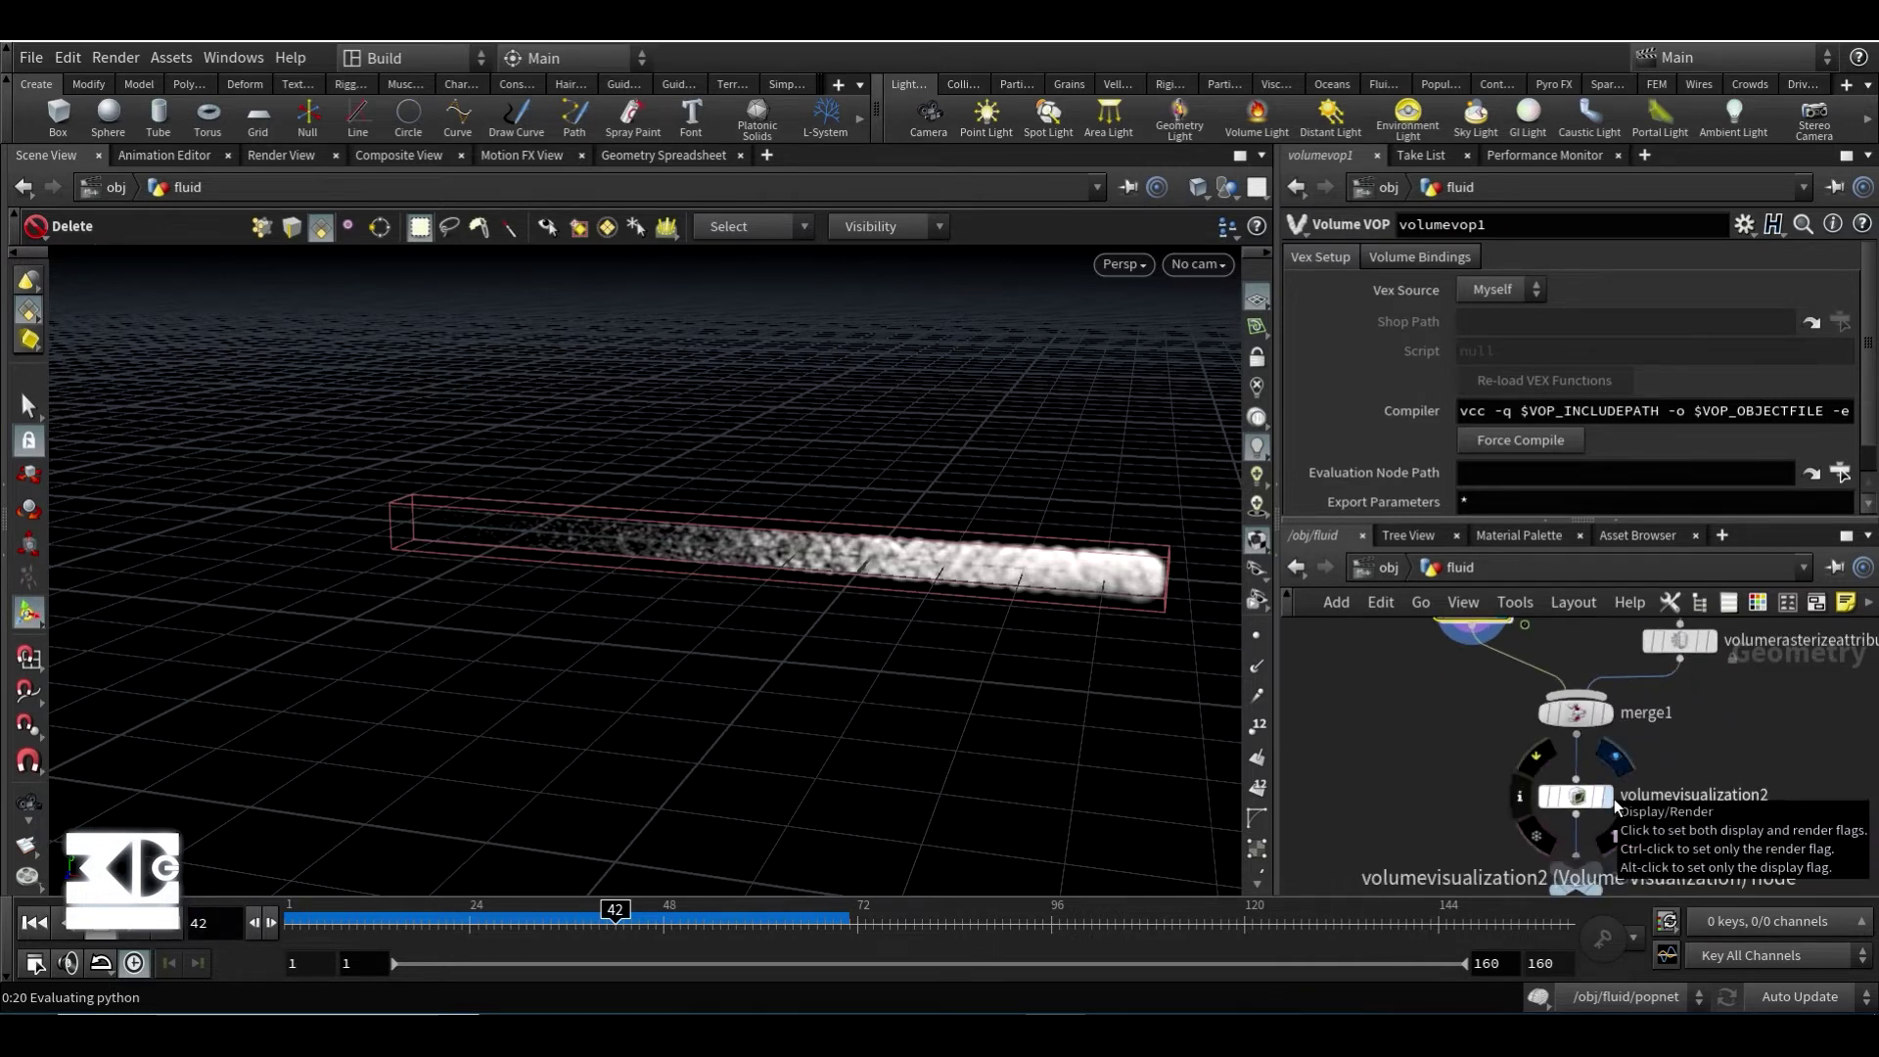
middle_click_drag(1605, 739, 1618, 807)
left_click_drag(1586, 782, 1485, 784)
key("y")
left_click_drag(1589, 734, 1595, 765)
middle_click_drag(1595, 765, 1595, 737)
- Display volumevisualization2 and examine its smoke density settings
left_click(1588, 837)
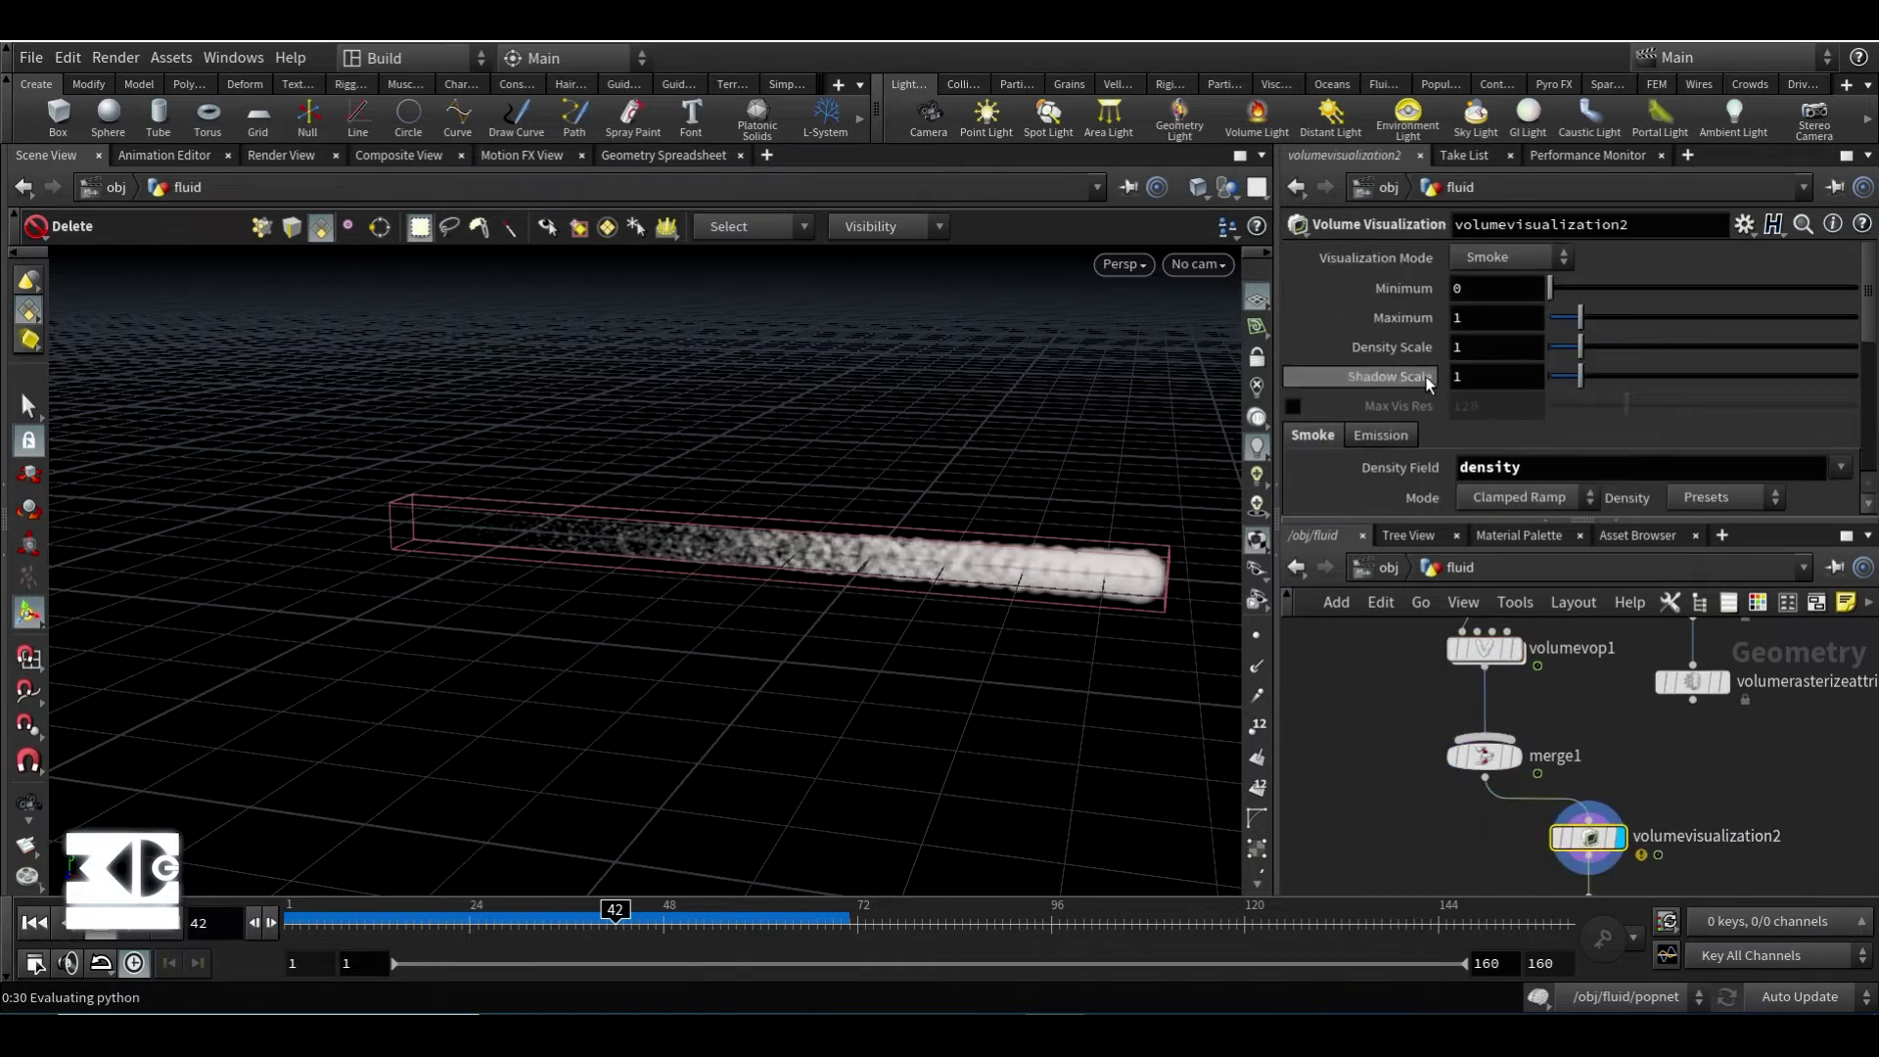
scroll(1431, 376, "down", 5)
scroll(1448, 343, "up", 2)
- Reconnect the output of volumerasterizeattributes3 to merge1
middle_click_drag(1619, 737, 1651, 792)
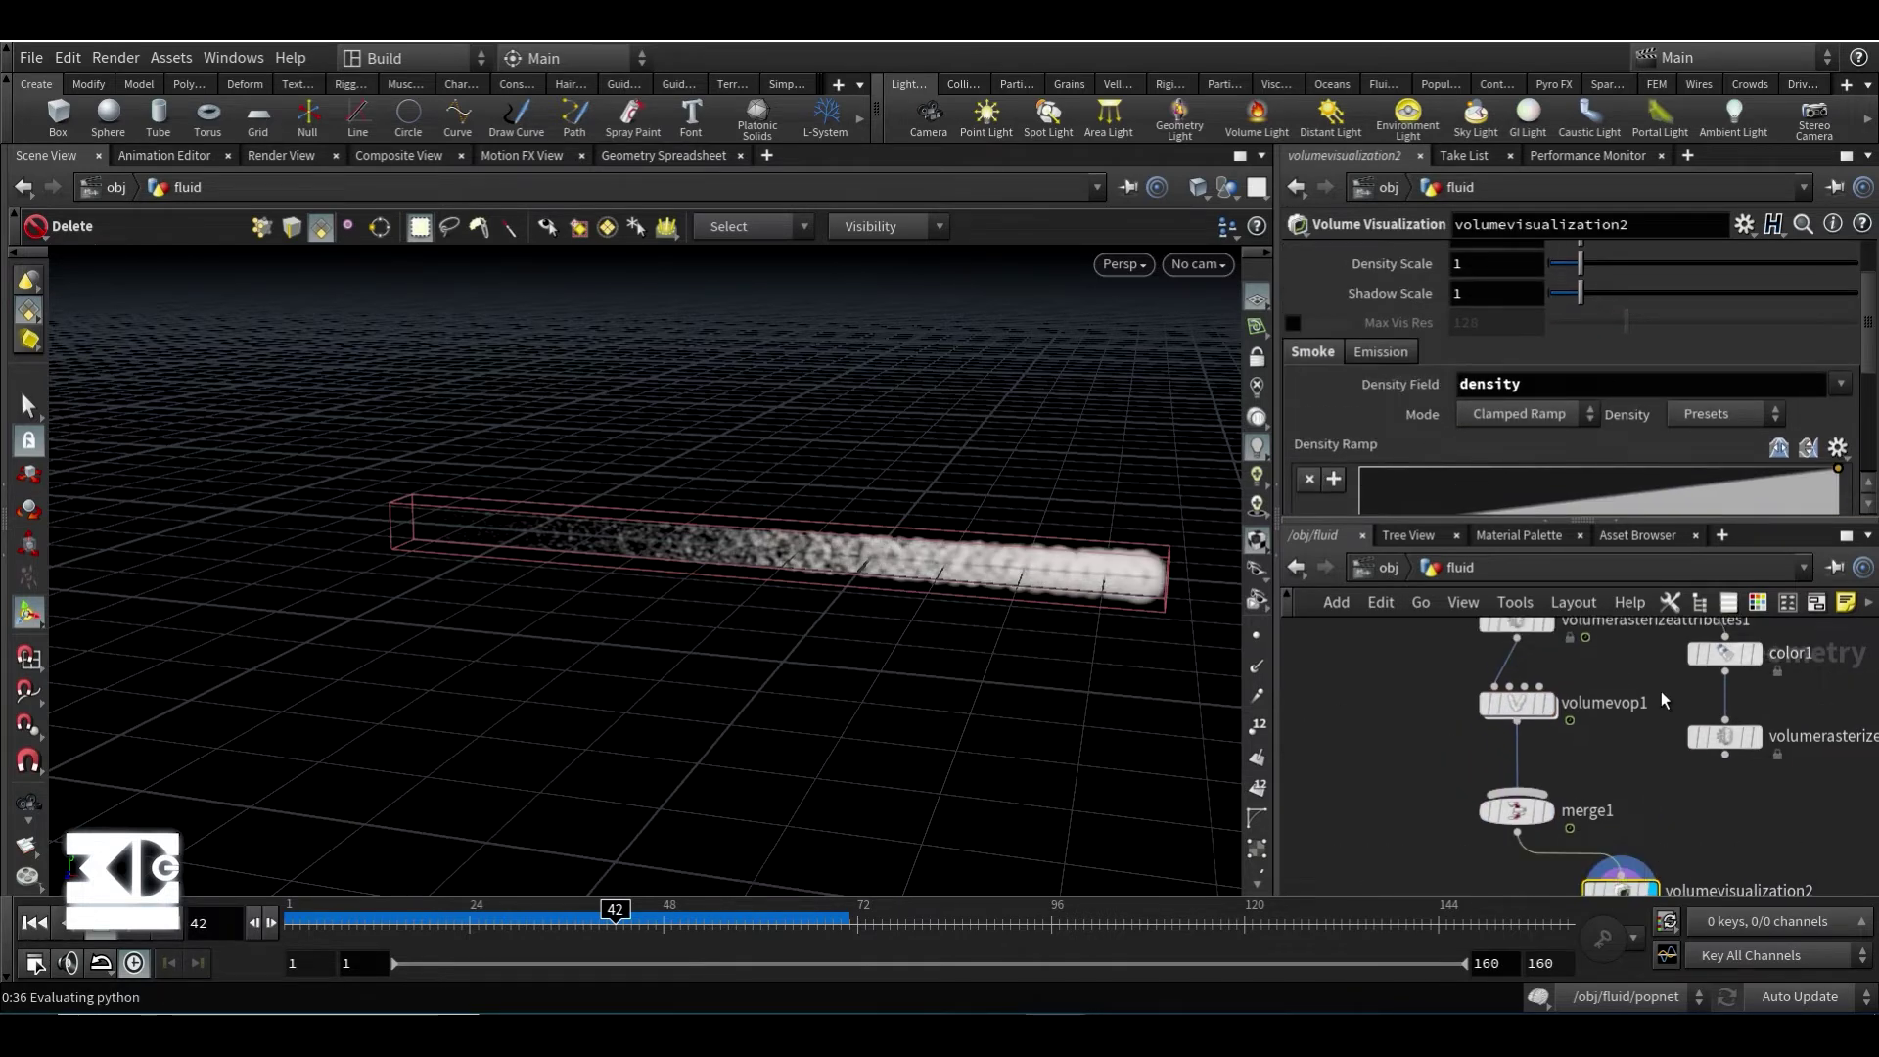
middle_click_drag(1662, 692, 1662, 788)
middle_click_drag(1638, 860, 1628, 784)
left_click_drag(1716, 773, 1550, 817)
- Display color1 and volumerasterizeattributes3 in turn, examining the colour, voxel size, velocity blur and coverage settings
middle_click_drag(1666, 689, 1682, 770)
left_click(1728, 744)
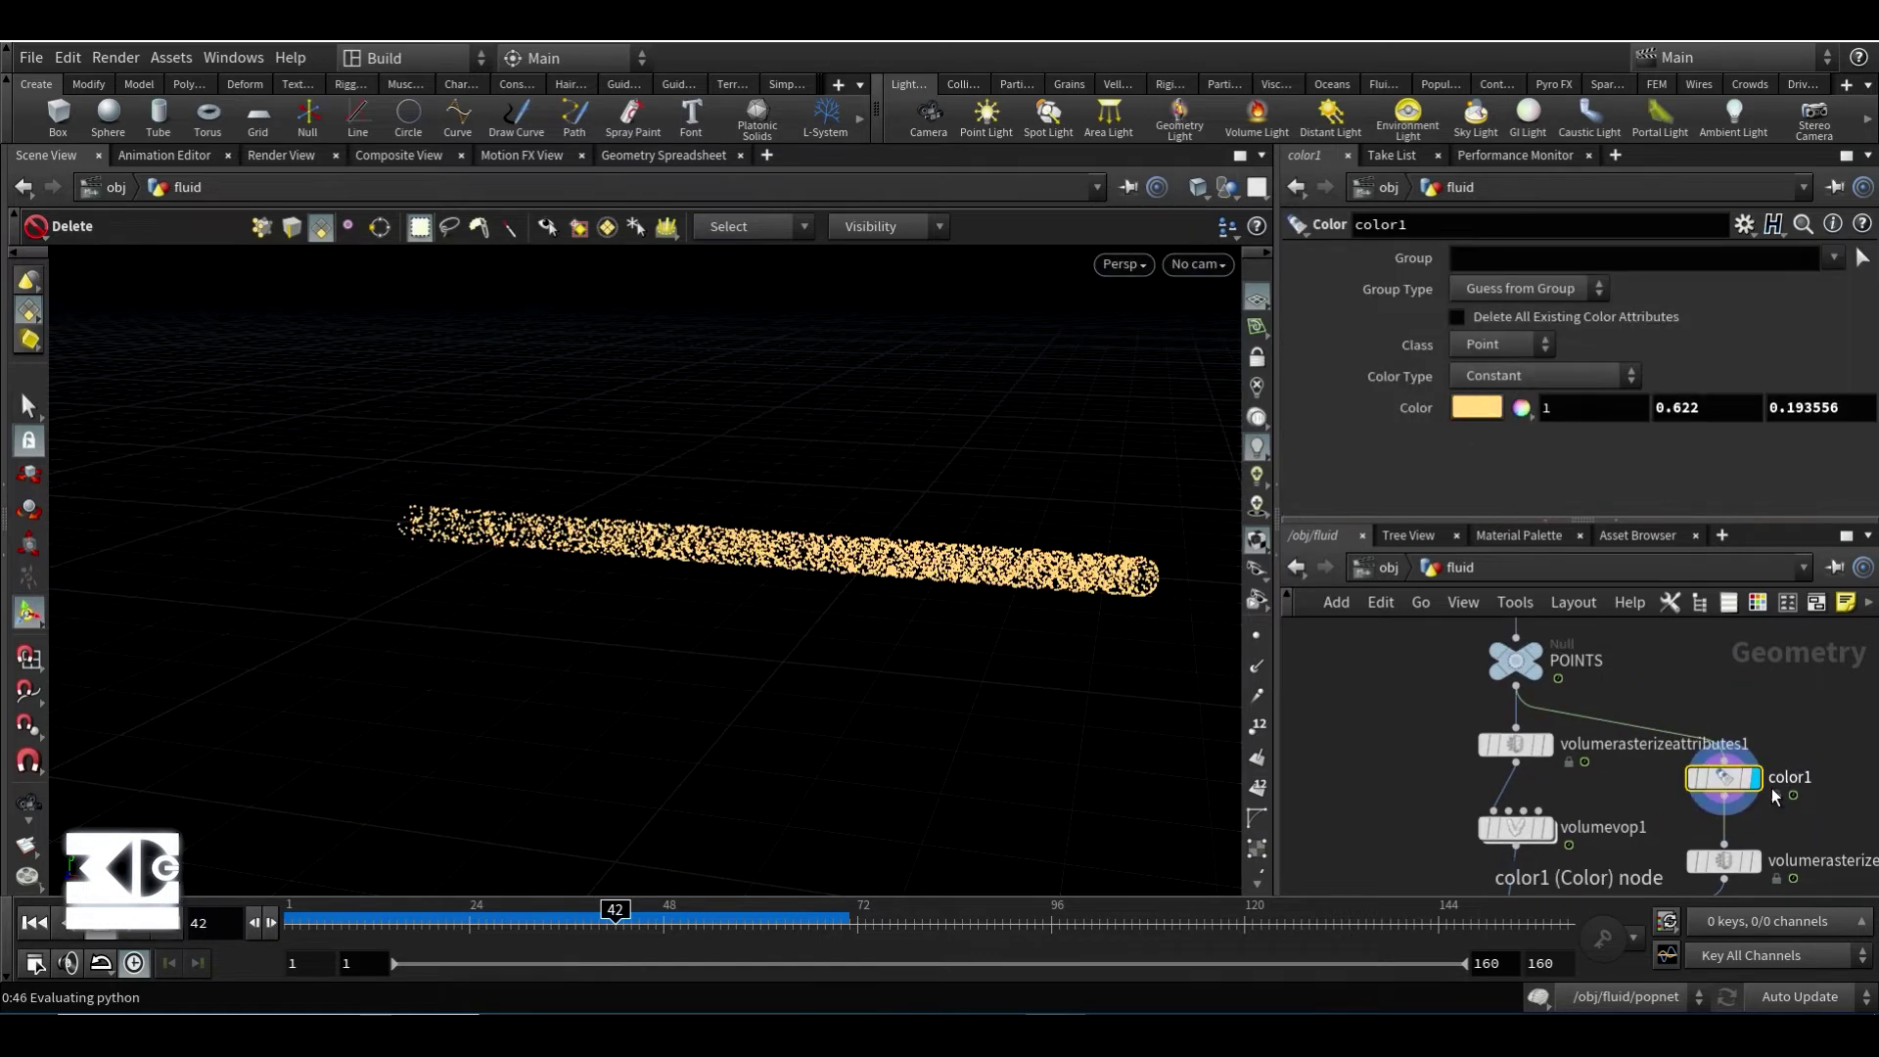
middle_click_drag(1637, 670, 1588, 567)
left_click(1683, 715)
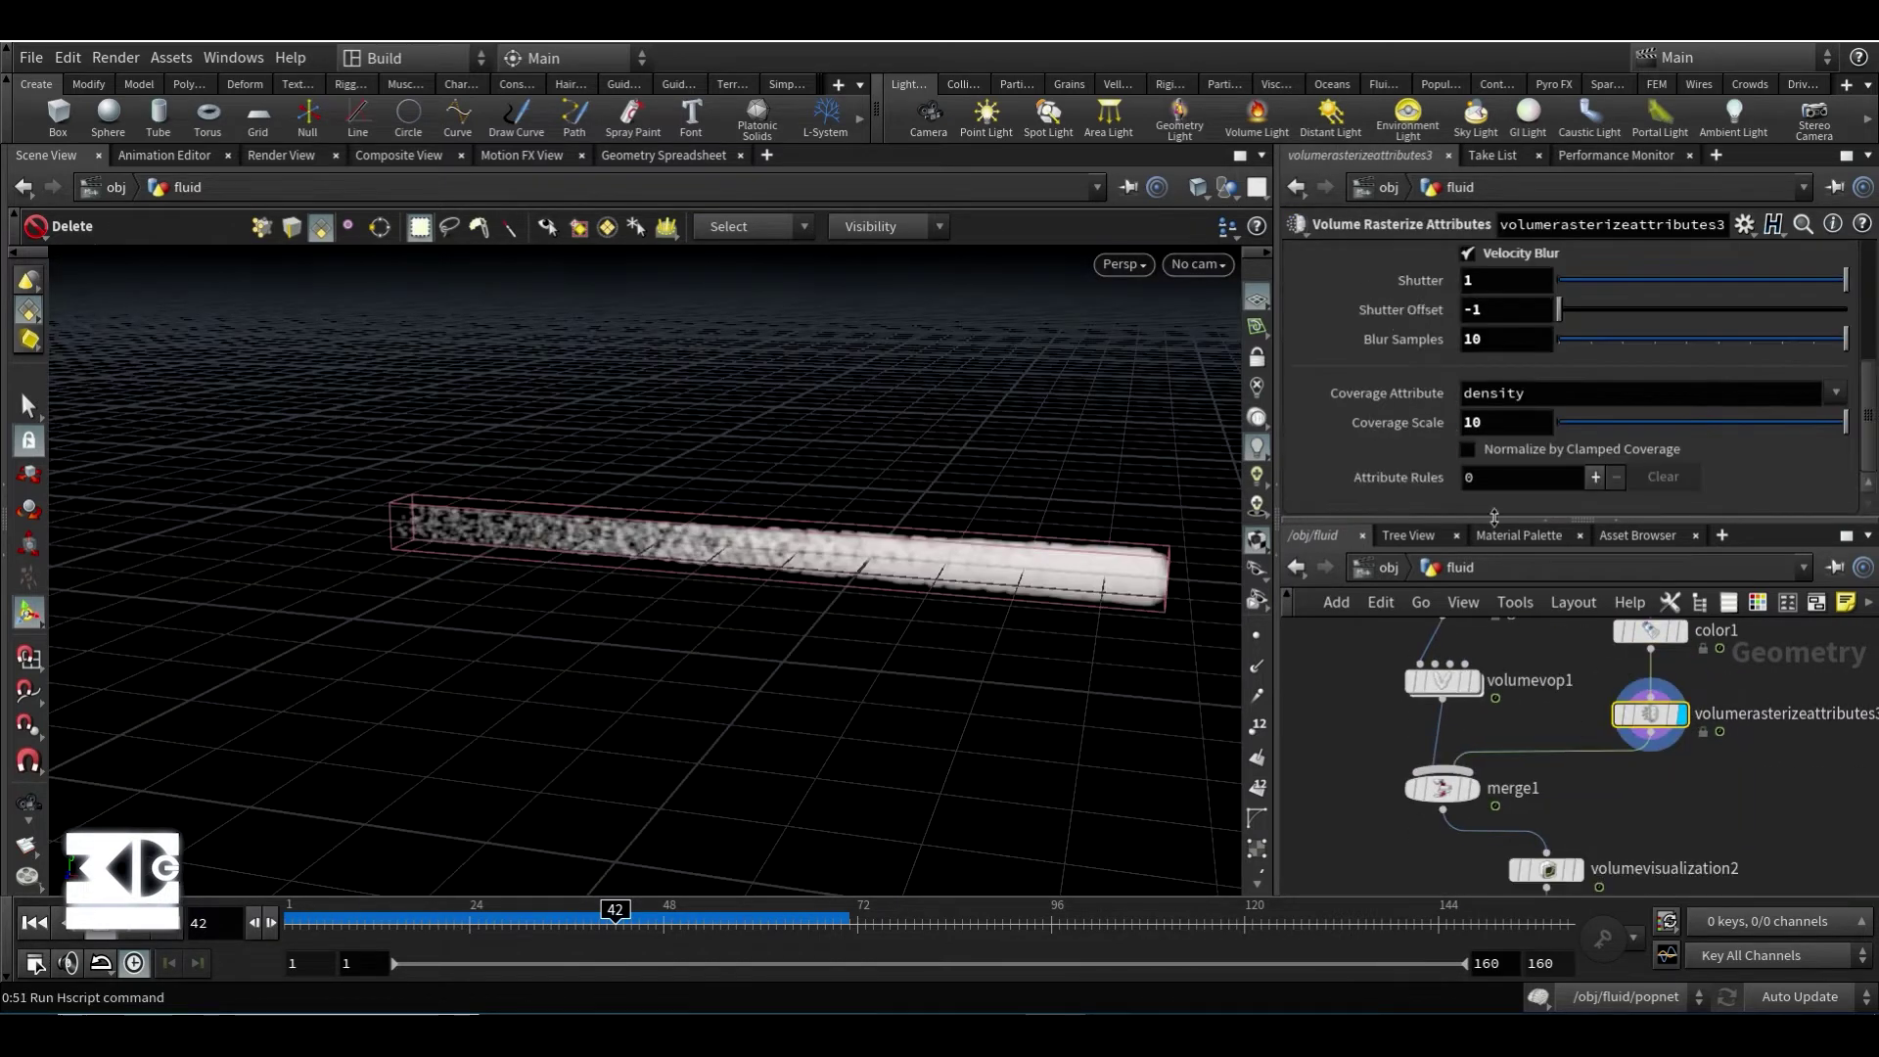
scroll(1384, 344, "up", 7)
middle_click_drag(1438, 646, 1472, 746)
left_click_drag(1481, 697, 1490, 709)
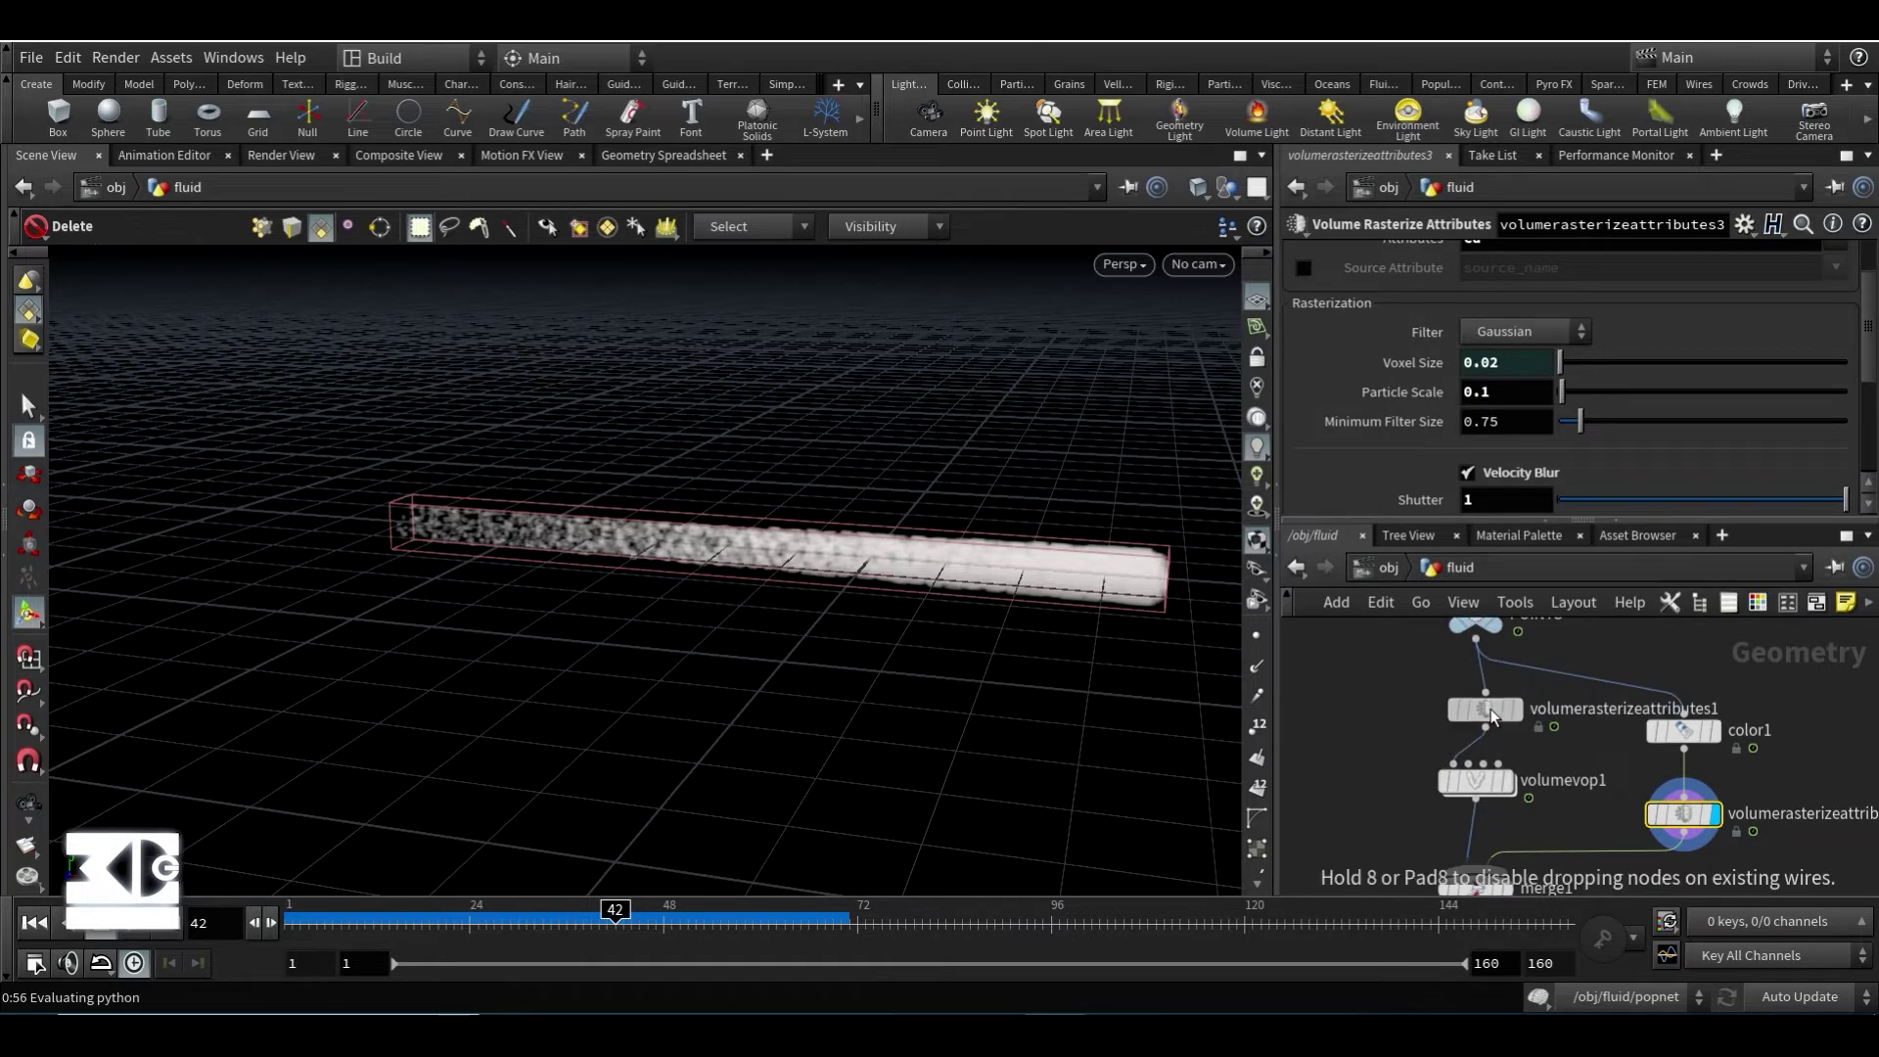
scroll(1513, 316, "up", 2)
scroll(1501, 420, "down", 5)
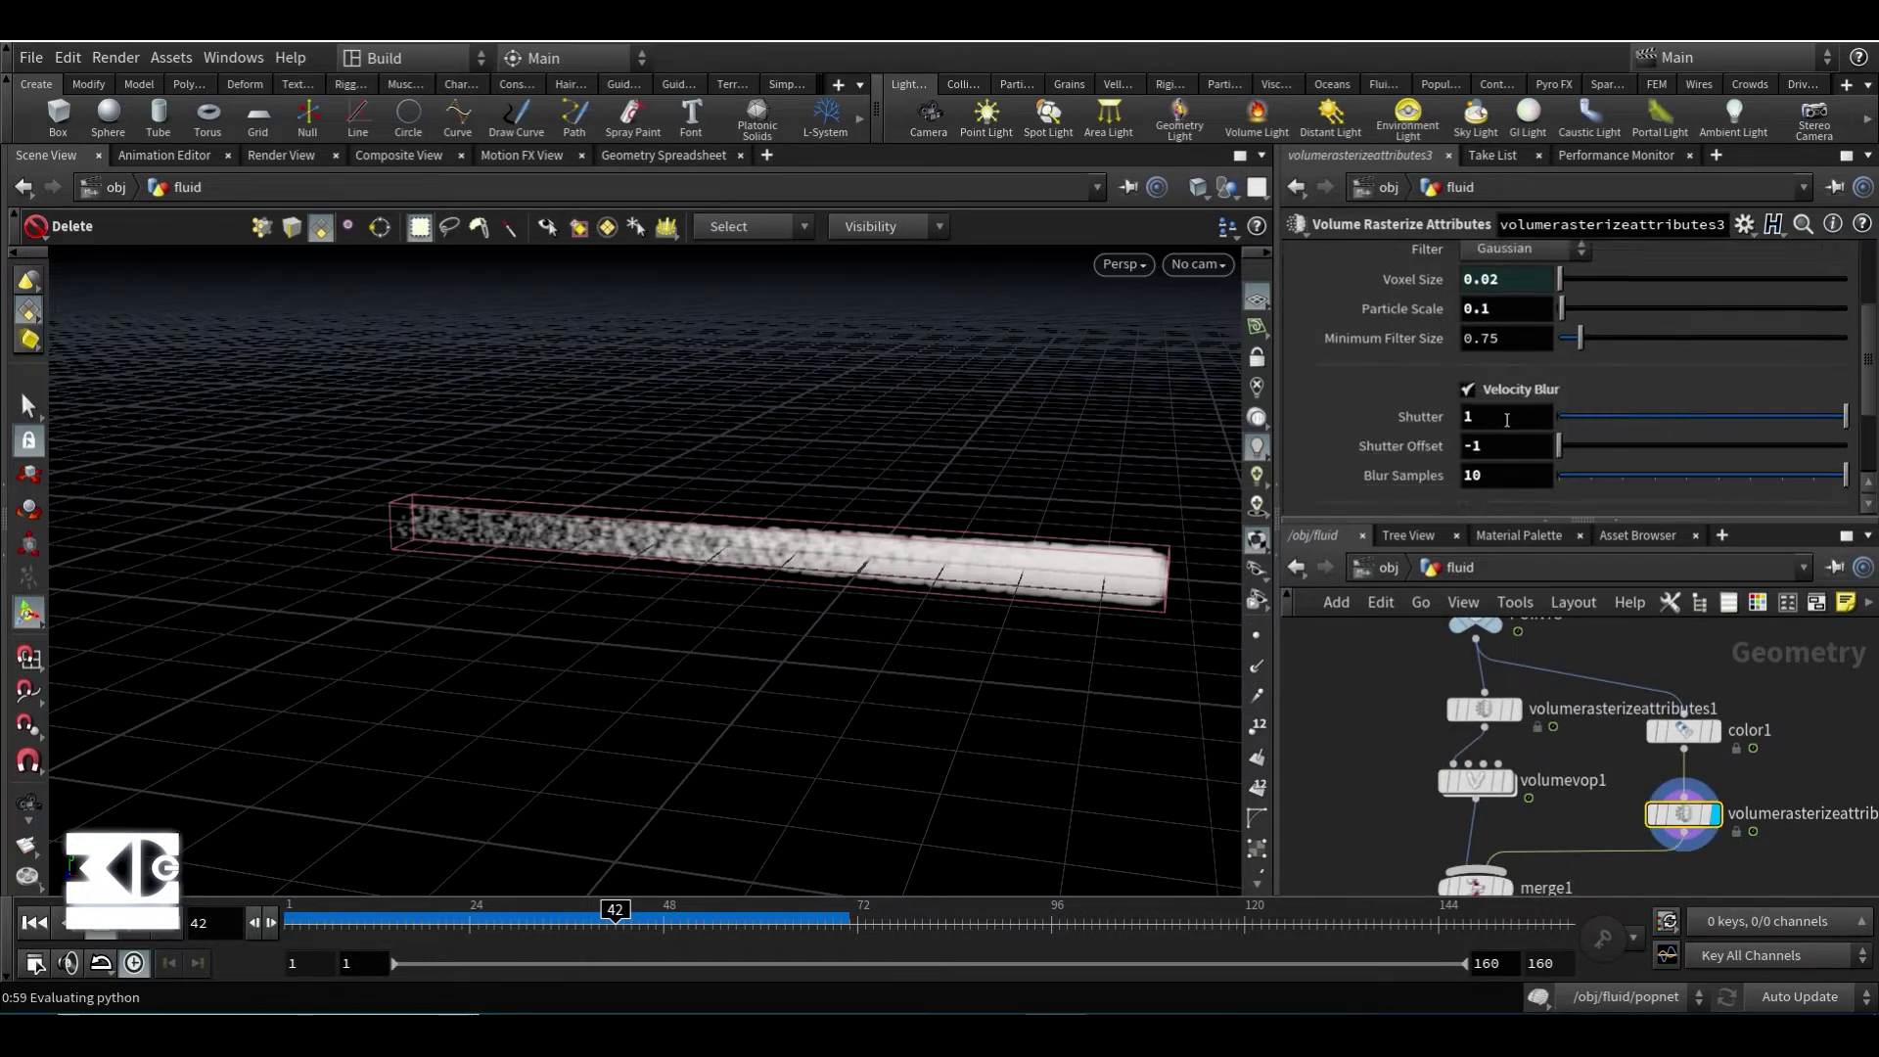
- Display merge1 and volumevisualization2 in turn, and examine the visualization mode, density field and diffuse field
middle_click_drag(1586, 863, 1598, 763)
left_click(1517, 789)
middle_click_drag(1529, 822, 1504, 783)
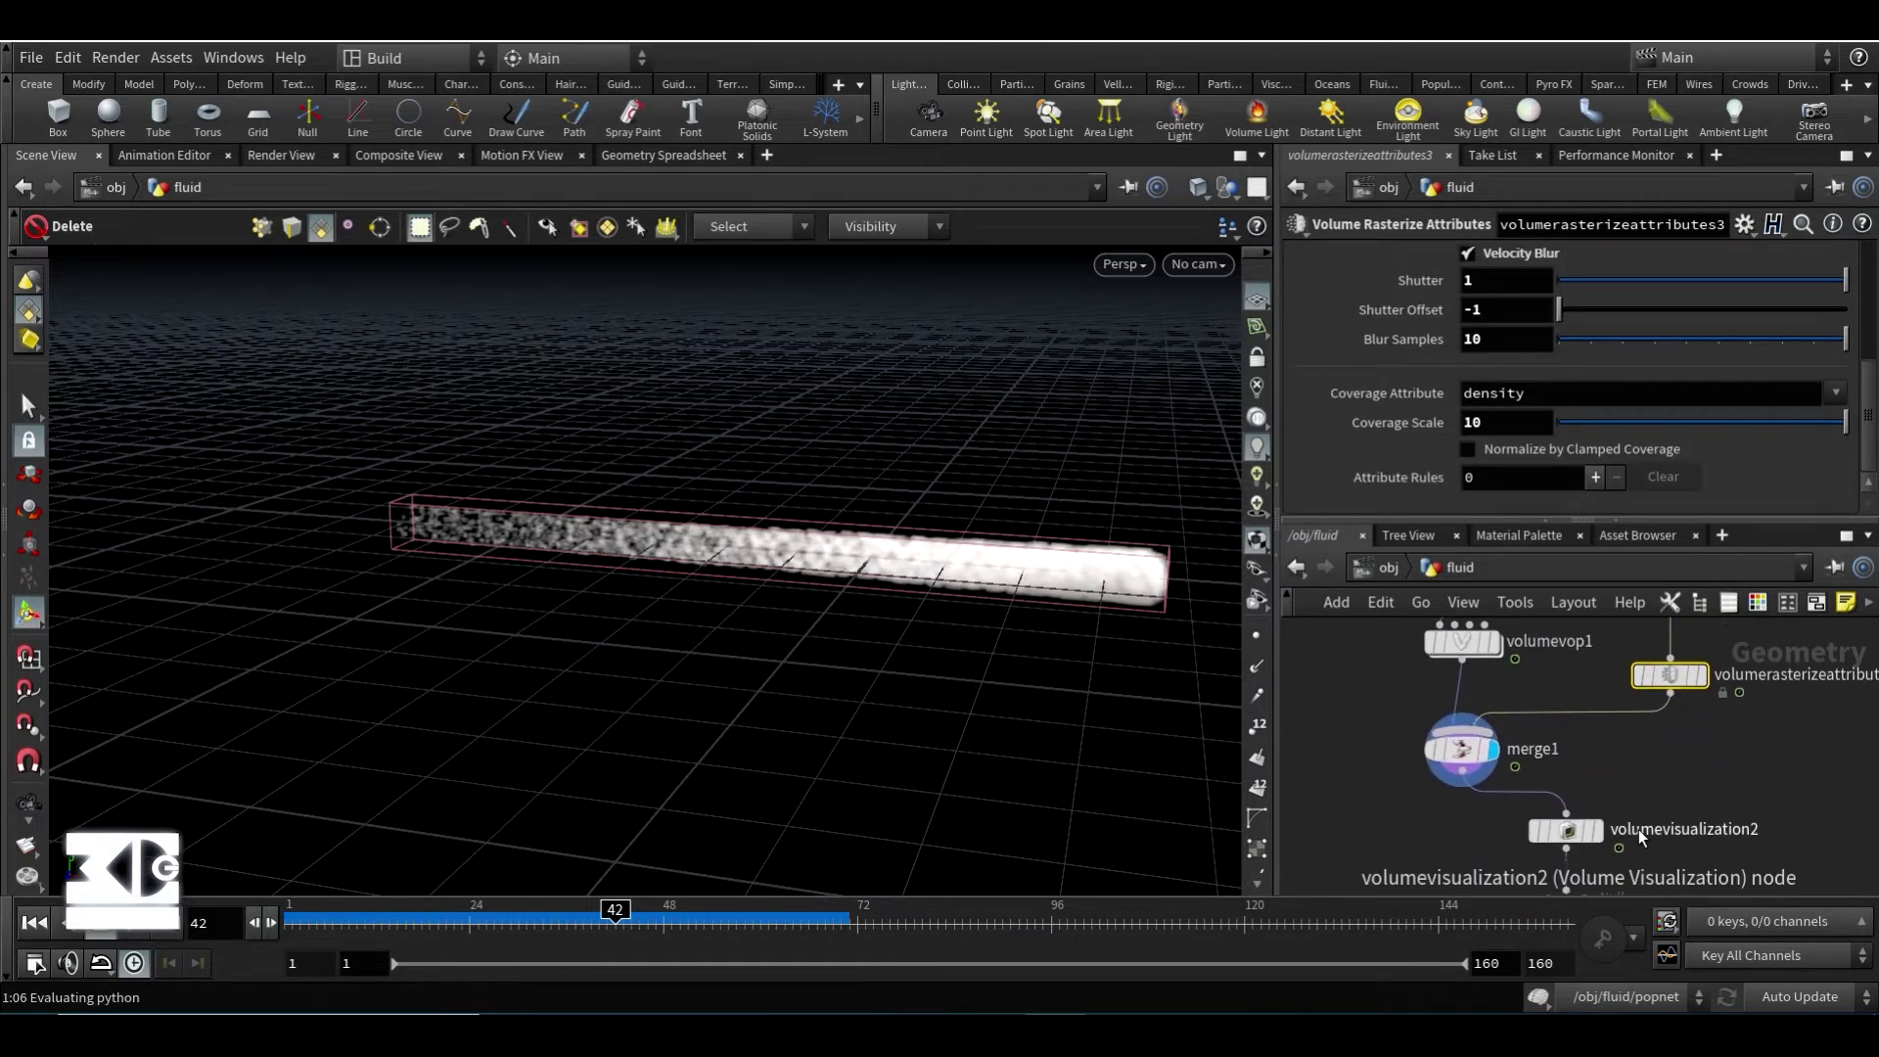
left_click(1596, 830)
left_click(1567, 830)
scroll(1365, 390, "up", 2)
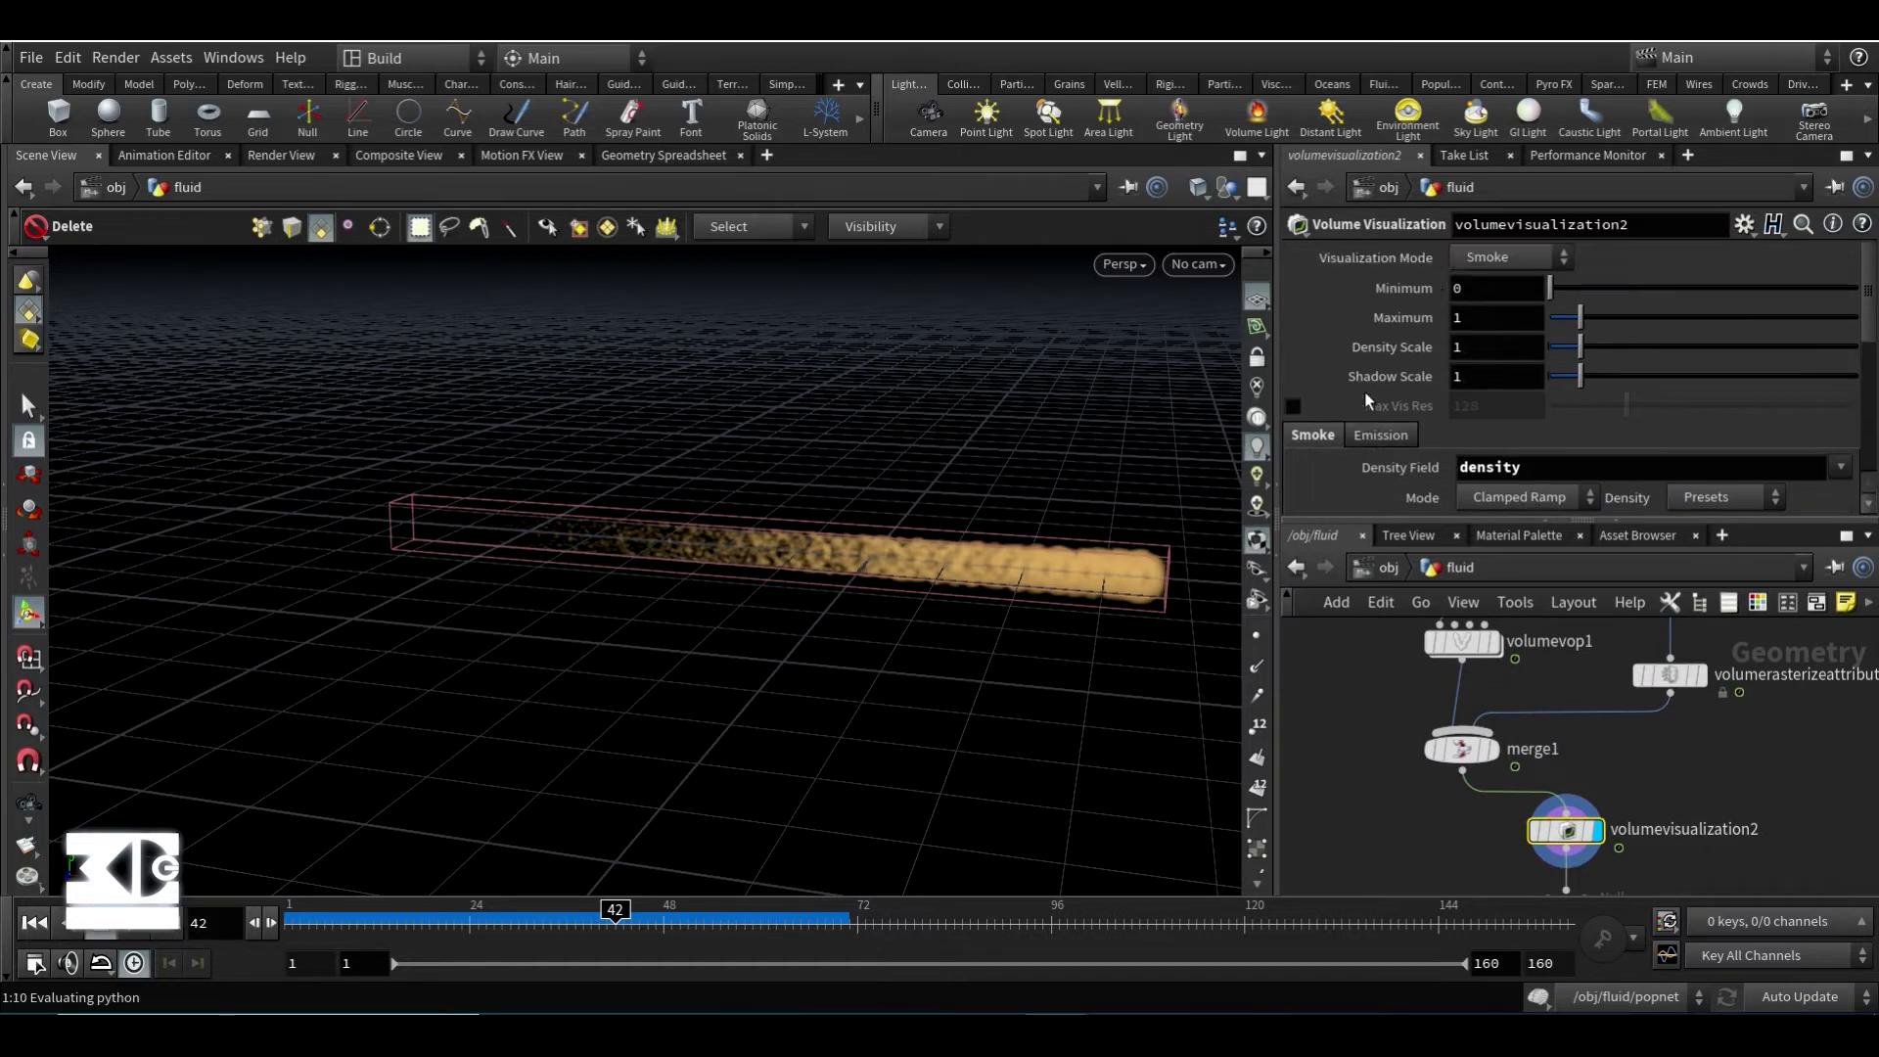
left_click(1468, 260)
left_click(1423, 296)
scroll(1389, 366, "down", 6)
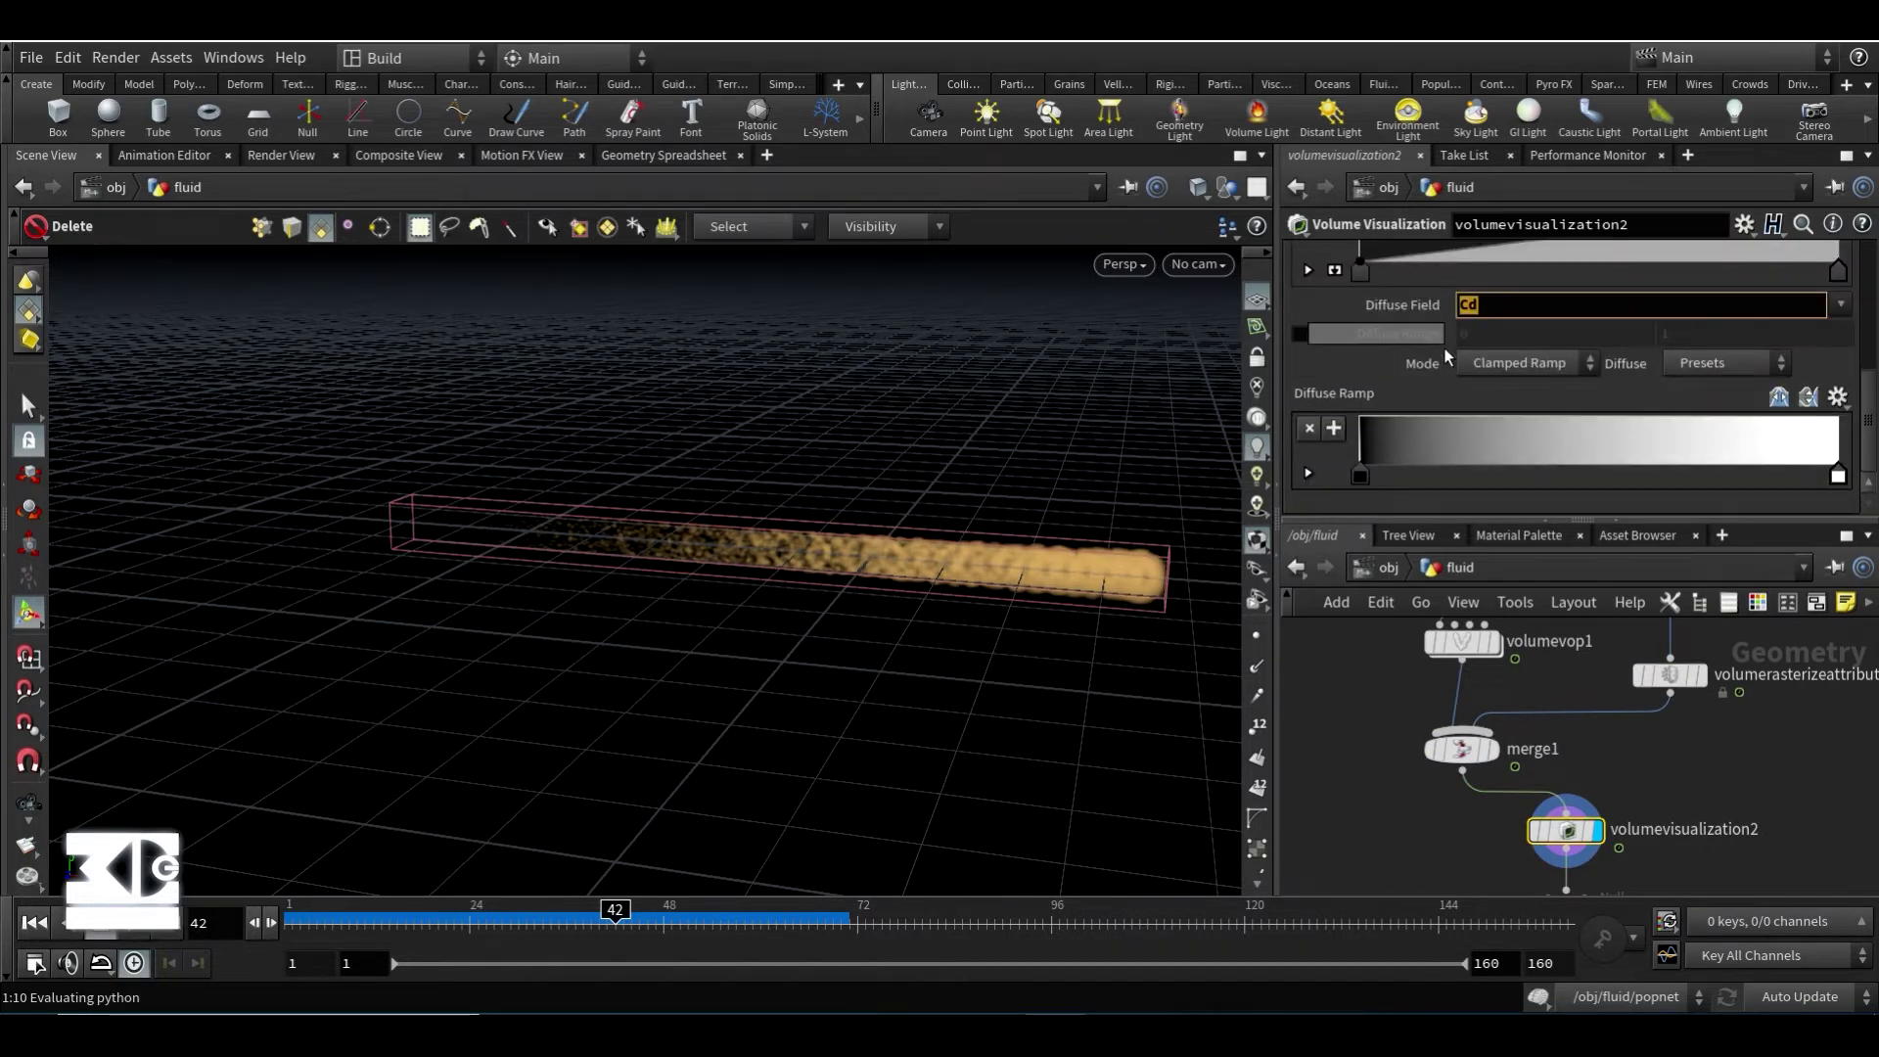
scroll(1445, 358, "up", 3)
- Display the SOURCE null and open the smoke_trail DOP network at frame 1
middle_click_drag(1713, 871, 1669, 756)
scroll(1669, 833, "down", 1)
middle_click_drag(1668, 833, 1582, 783)
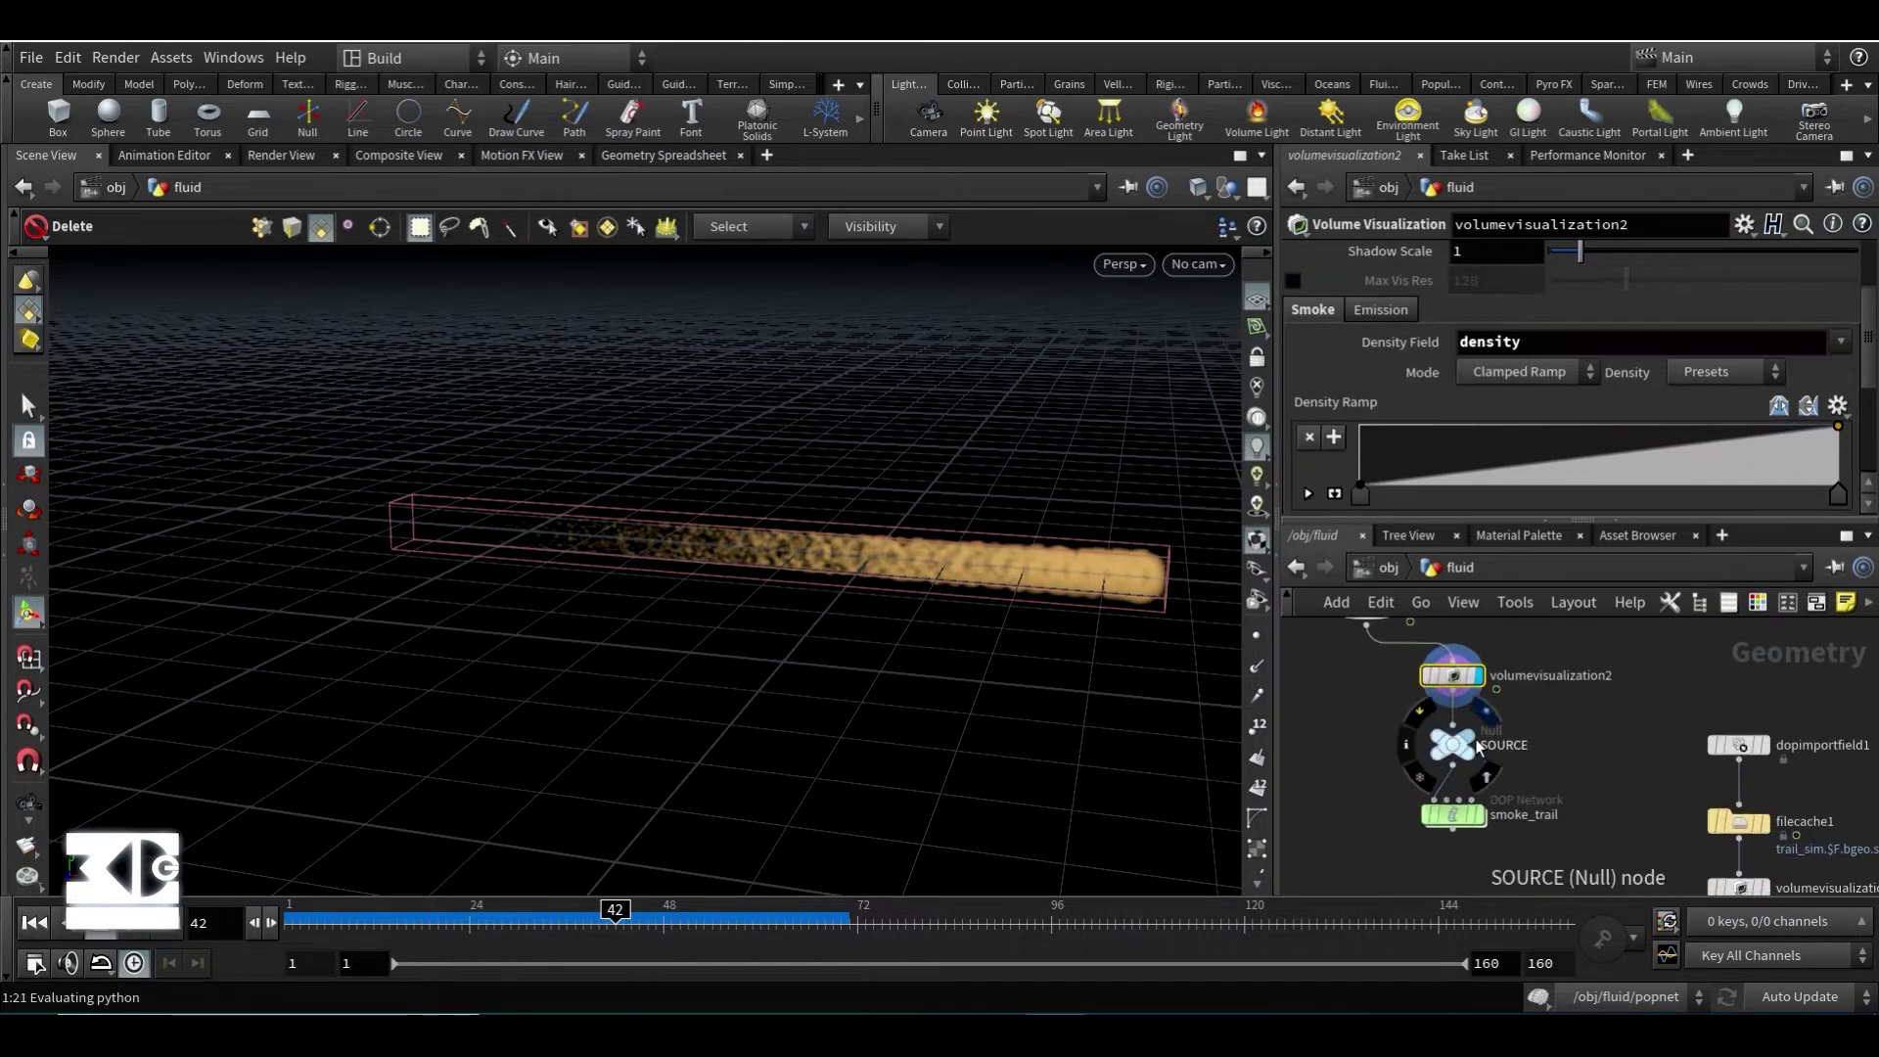
scroll(1474, 763, "up", 4)
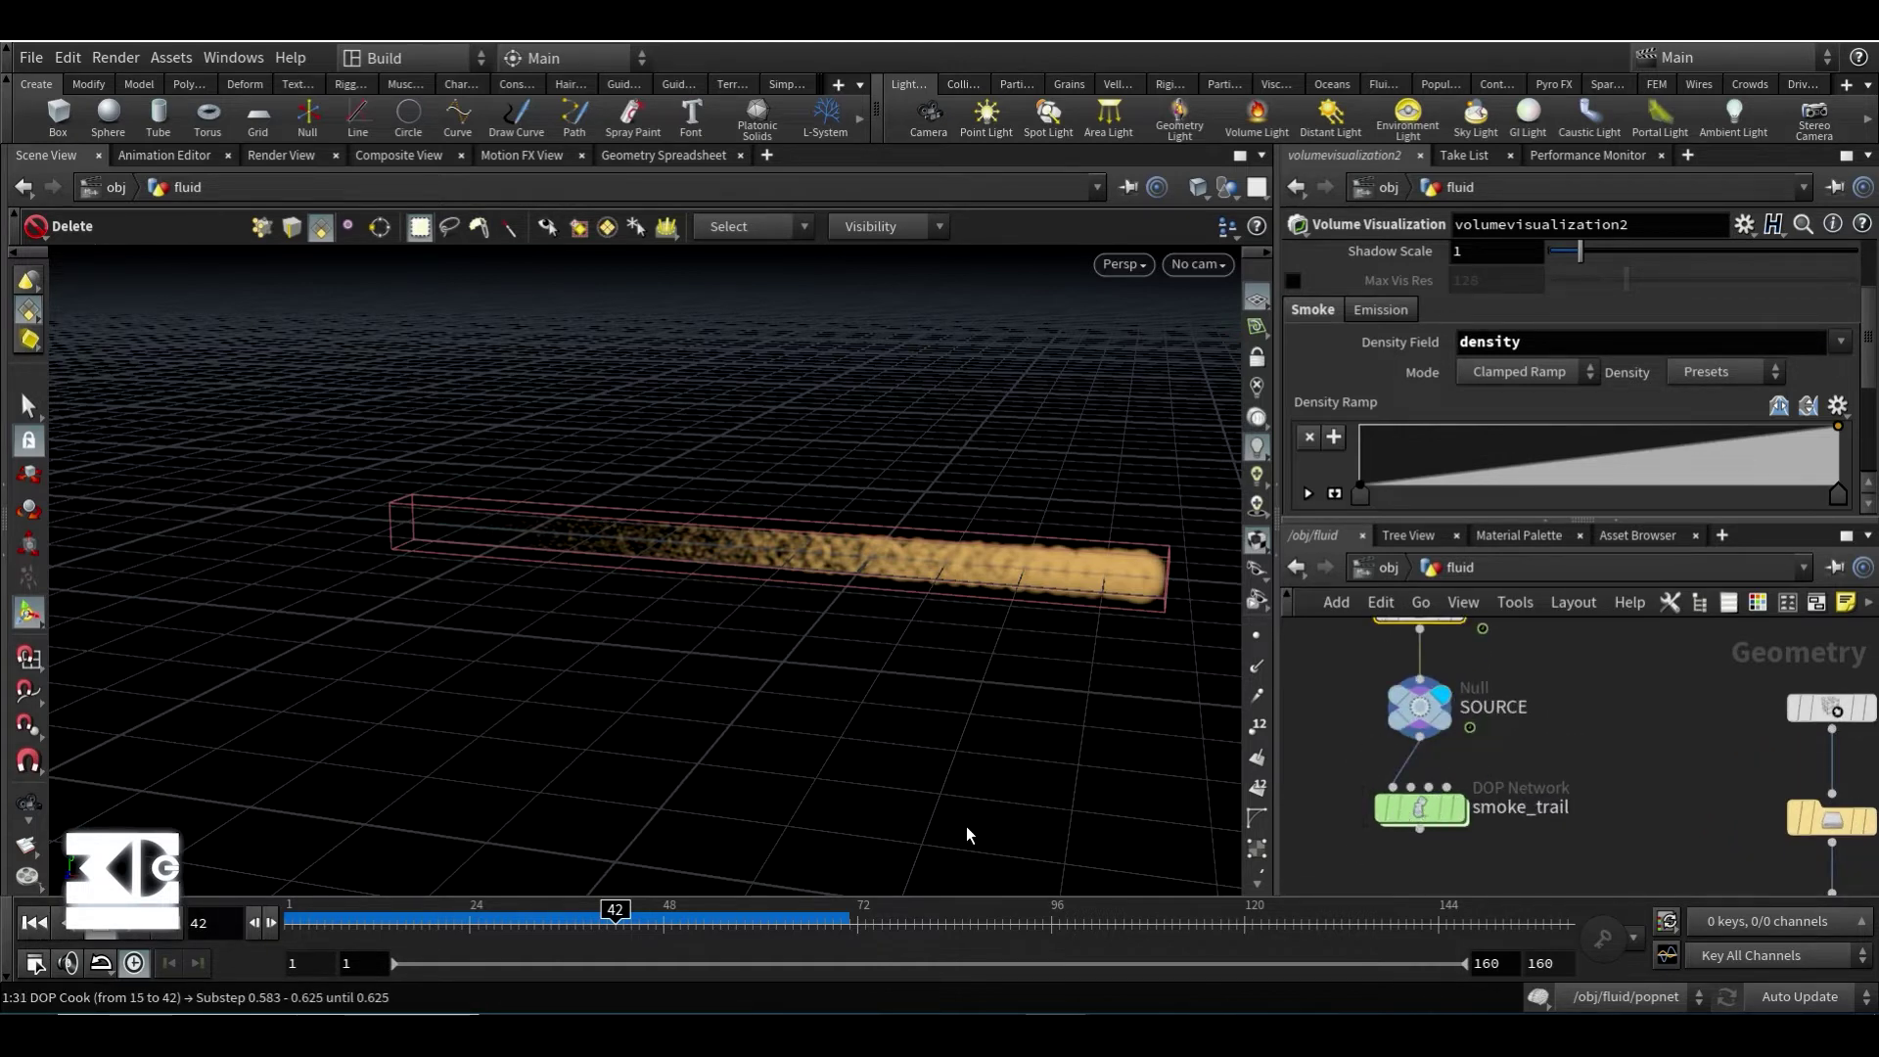
key("Escape")
left_click(1788, 968)
left_click(290, 914)
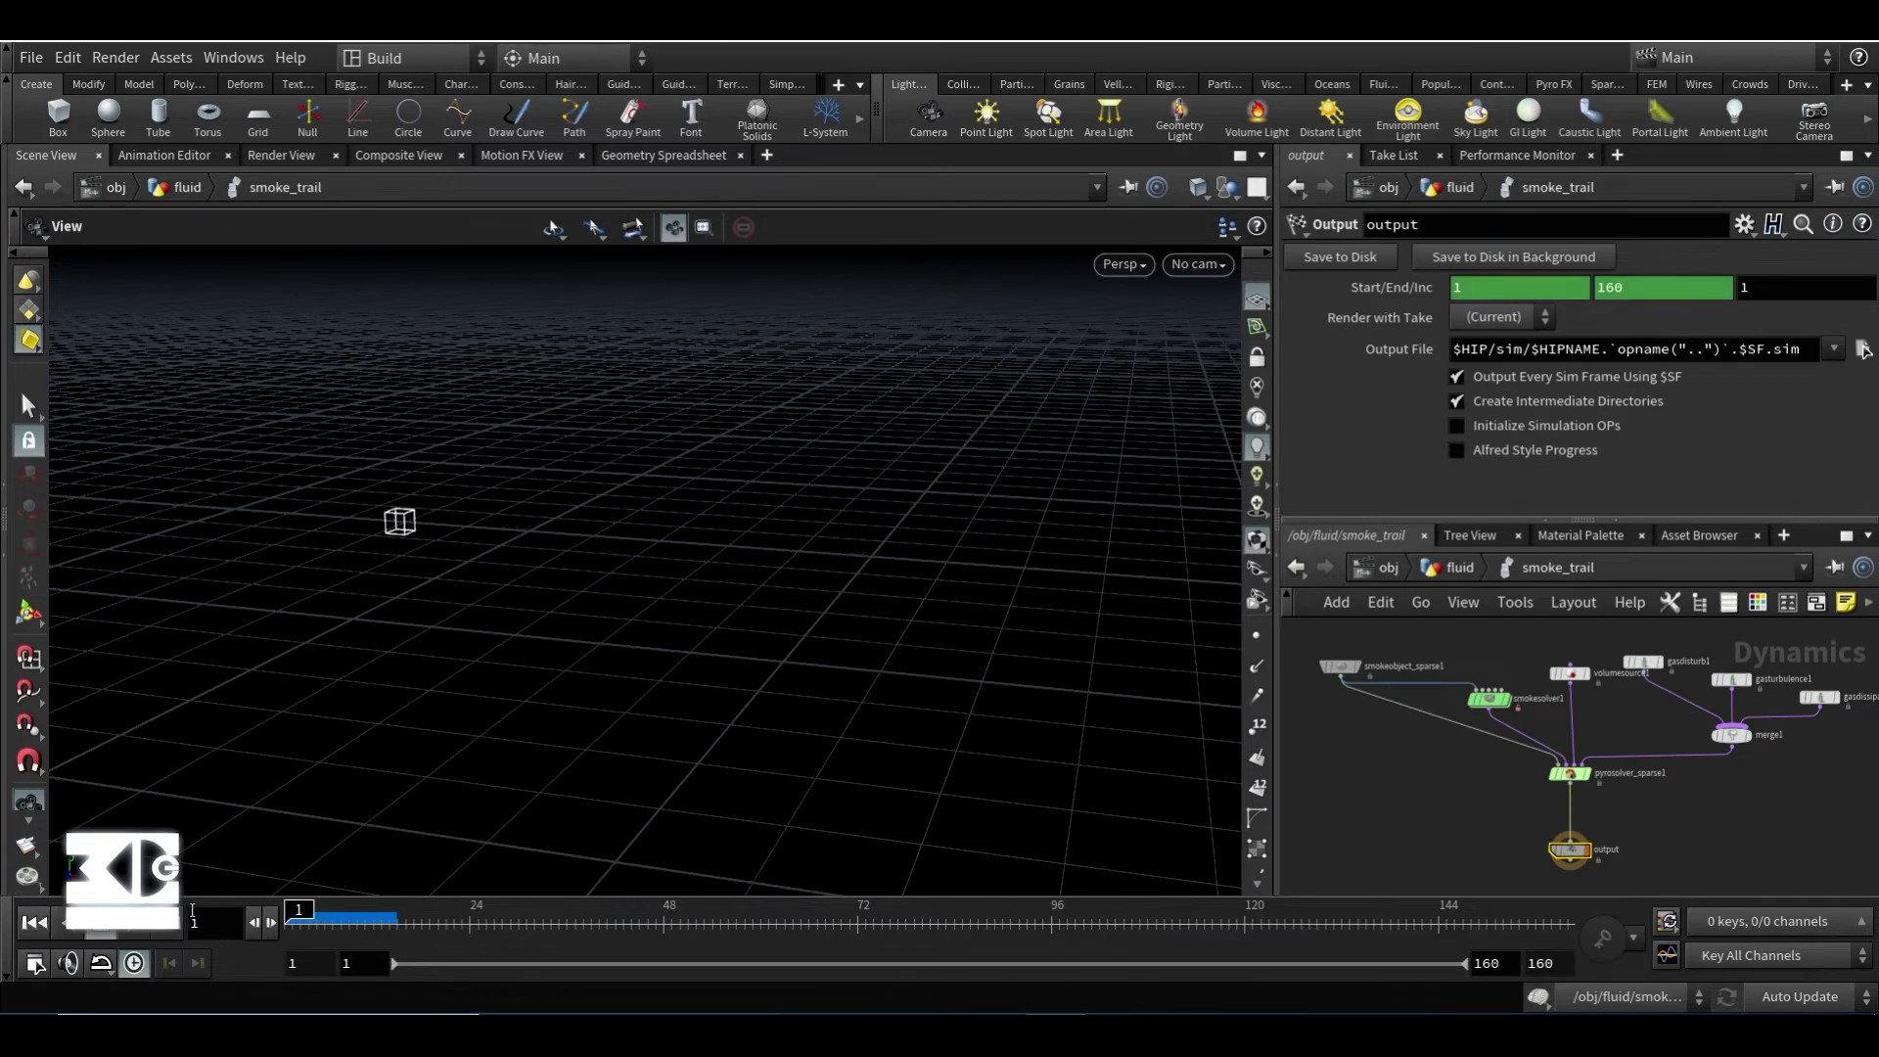
- Examine the simulation settings of the pyrosolver_sparse1 node
scroll(1435, 626, "up", 2)
scroll(1584, 873, "down", 1)
middle_click_drag(1615, 867, 1717, 796)
scroll(1420, 797, "up", 2)
mouse_move(1419, 797)
middle_mouse_down()
mouse_move(1435, 841)
mouse_move(1438, 790)
middle_mouse_up()
left_click(1643, 764)
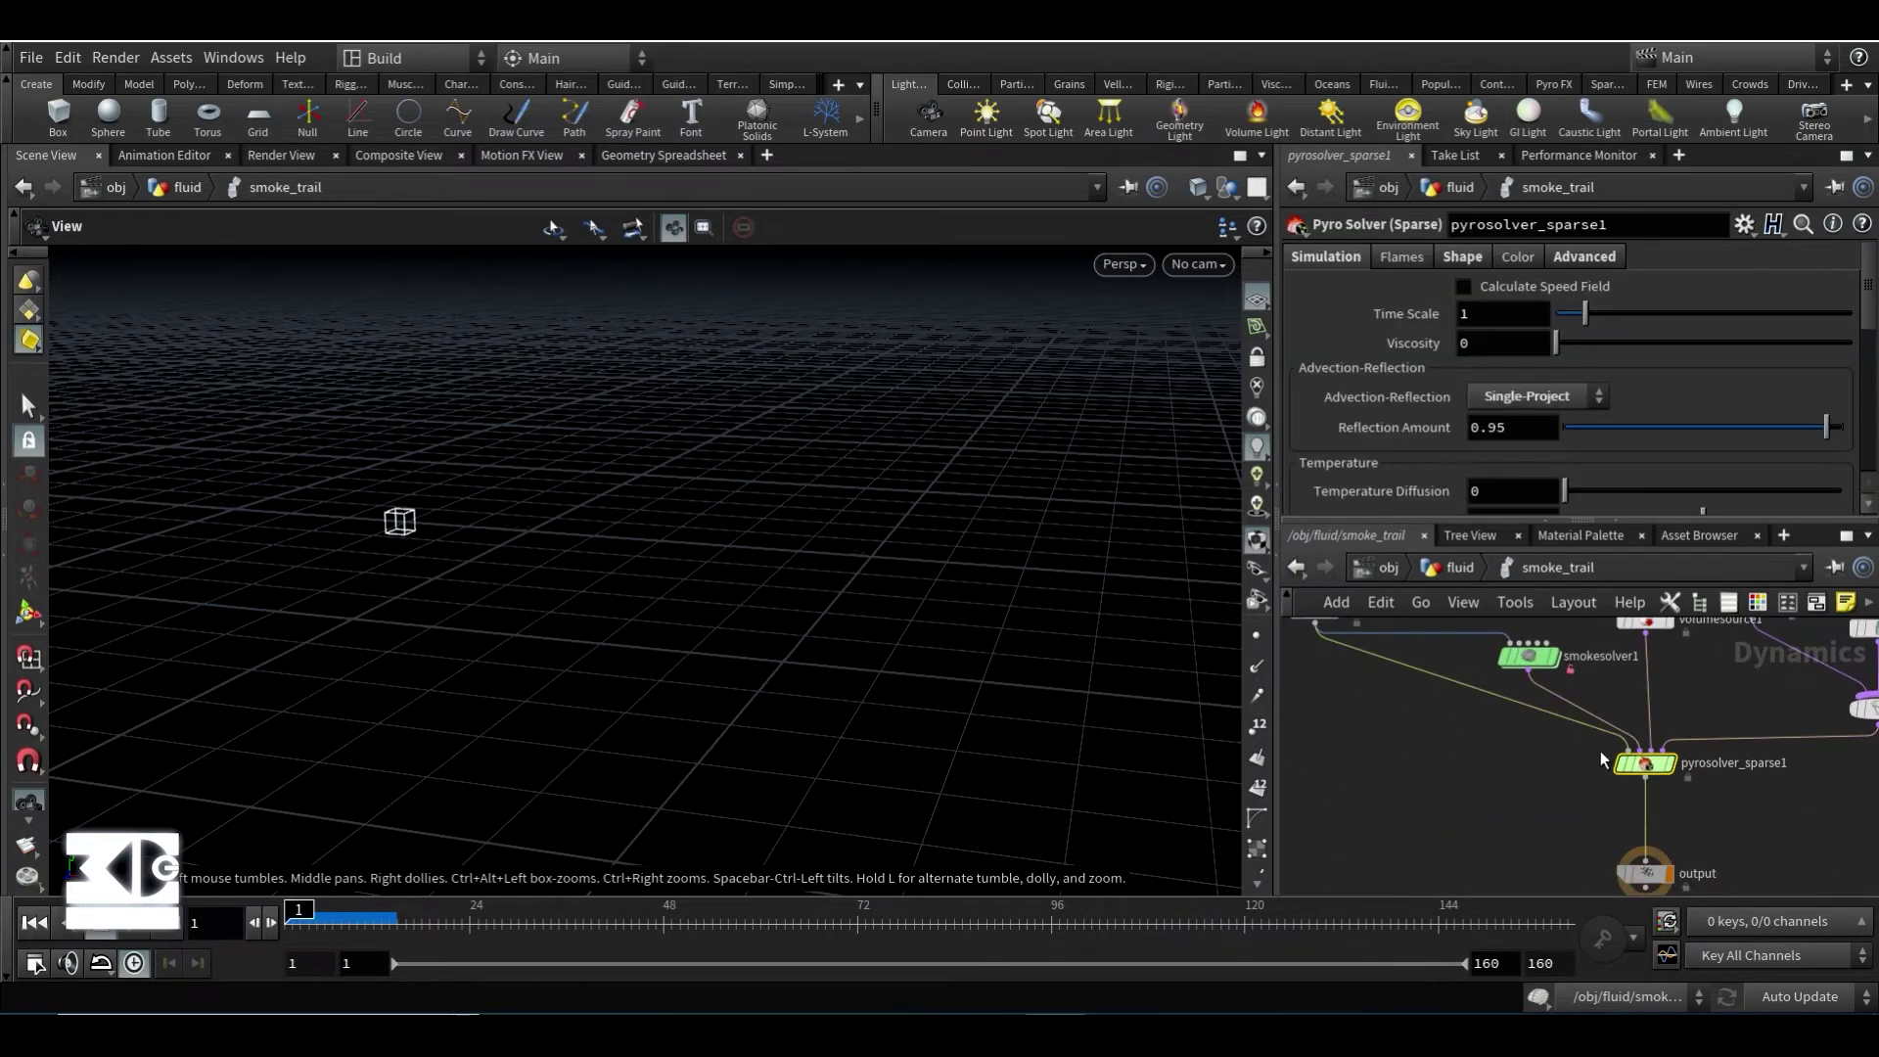
scroll(1741, 763, "down", 1)
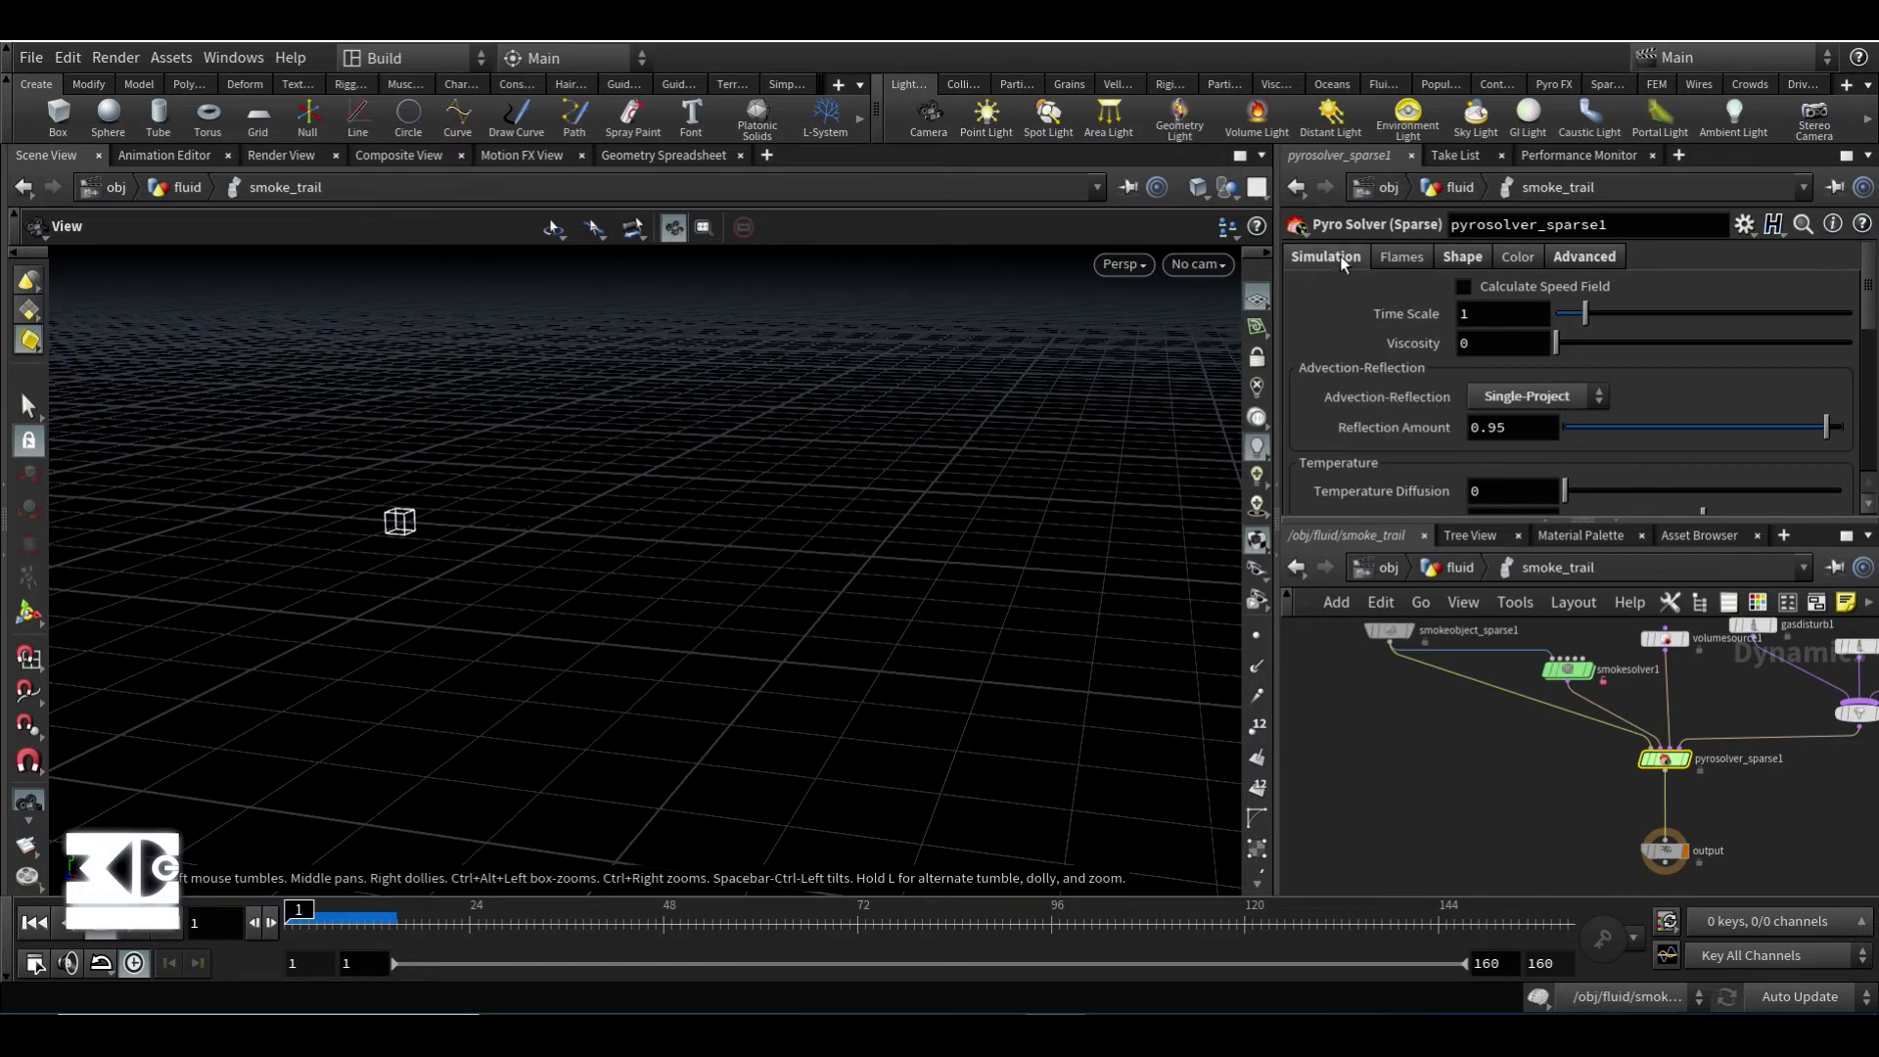
- Reposition smokeobject_sparse1 and the gas force nodes in the smoke_trail network
middle_click_drag(1431, 743, 1461, 782)
left_click_drag(1418, 674, 1378, 689)
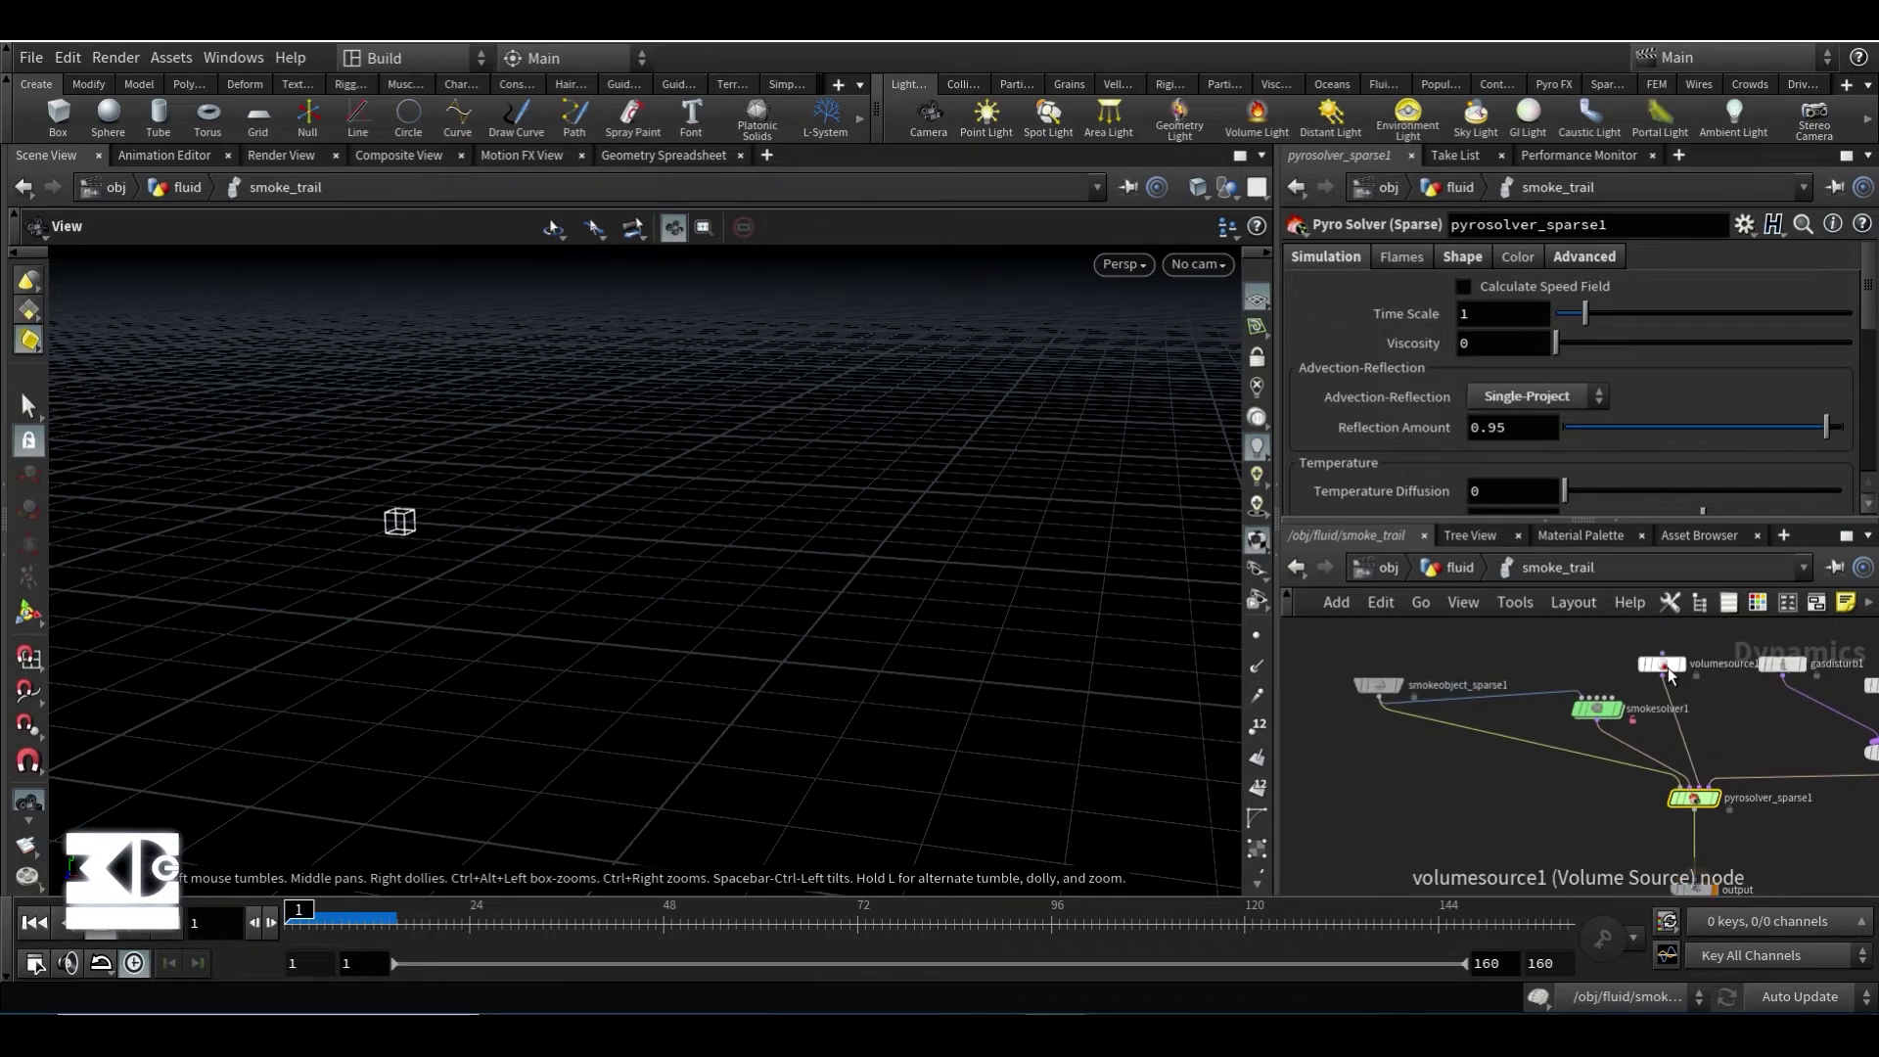
middle_click_drag(1669, 675, 1420, 699)
left_click_drag(1729, 804, 1730, 804)
left_click_drag(1627, 713, 1804, 694)
middle_click_drag(1368, 713, 1653, 701)
middle_click_drag(1459, 659, 1503, 666)
- Display smokeobject_sparse1, examine its voxel size and center settings, and move the node slightly up
left_click(1334, 691)
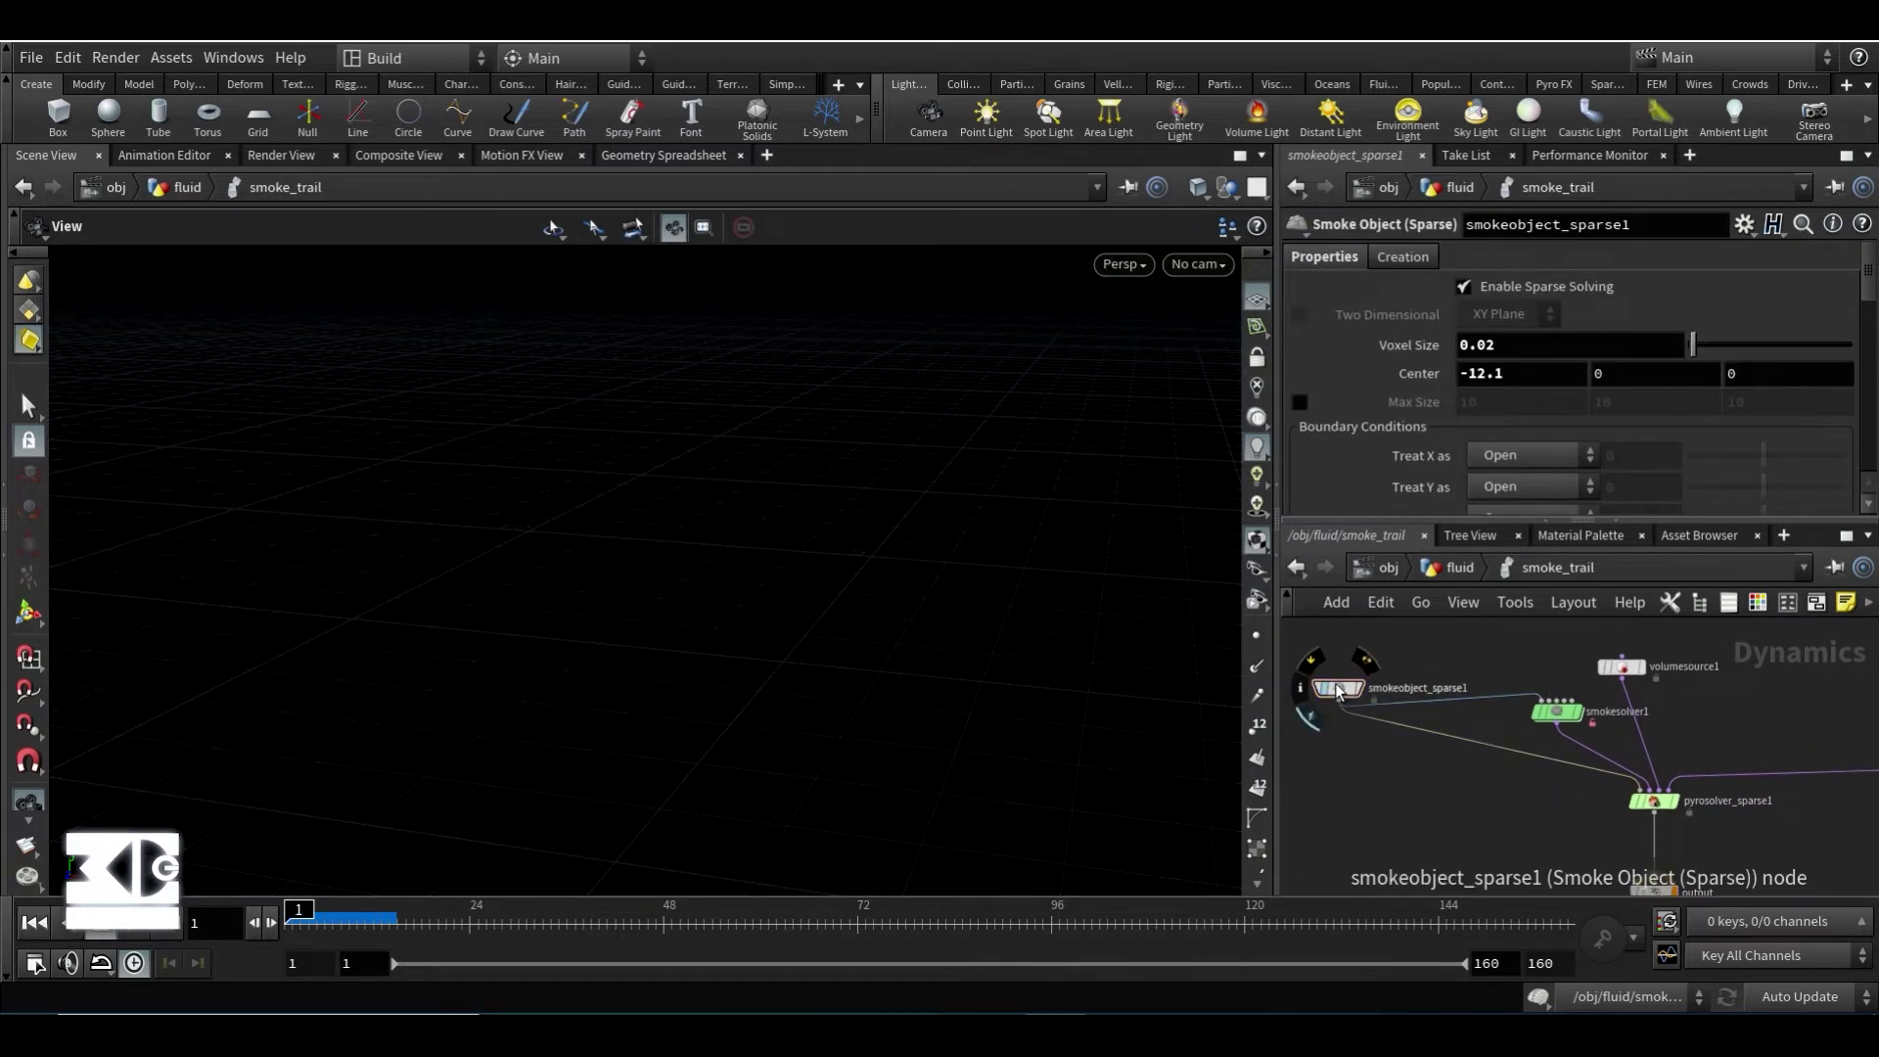
left_click(1370, 662)
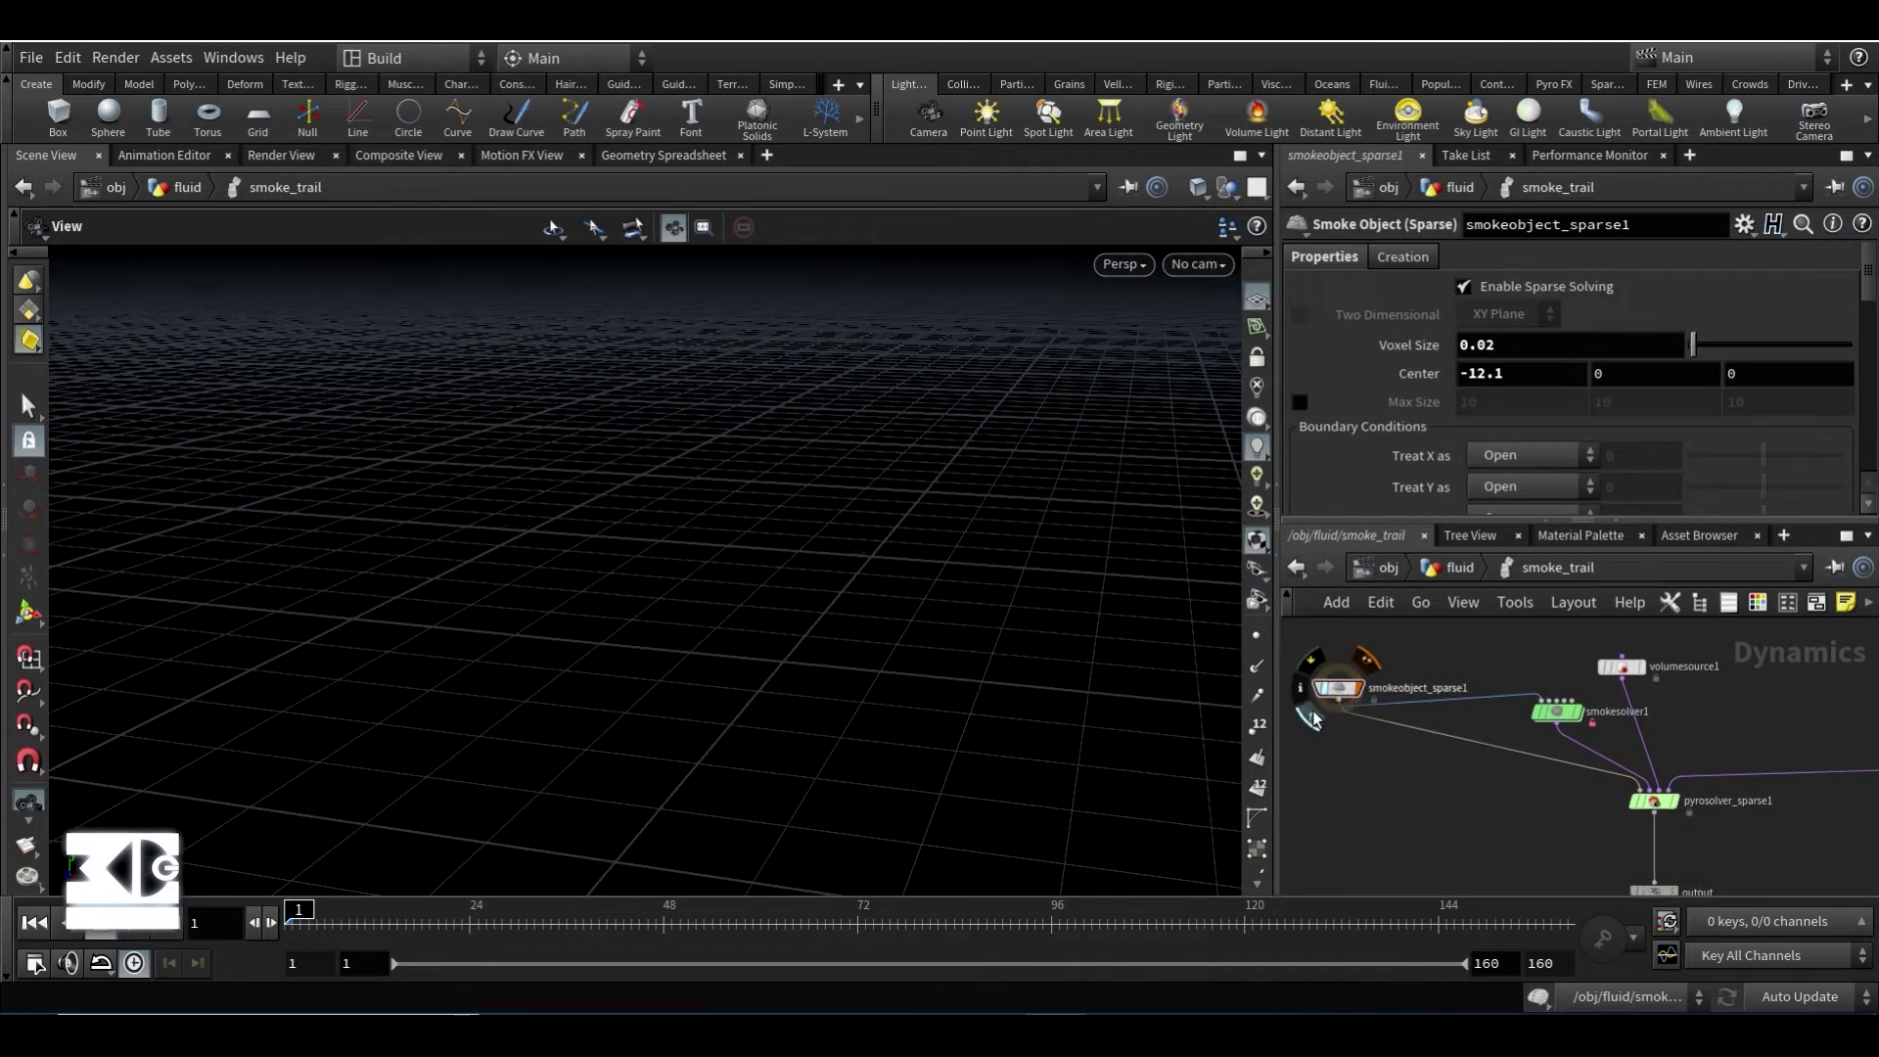
middle_click_drag(1653, 893, 1570, 791)
middle_click_drag(1339, 642, 1458, 799)
scroll(1459, 799, "up", 1)
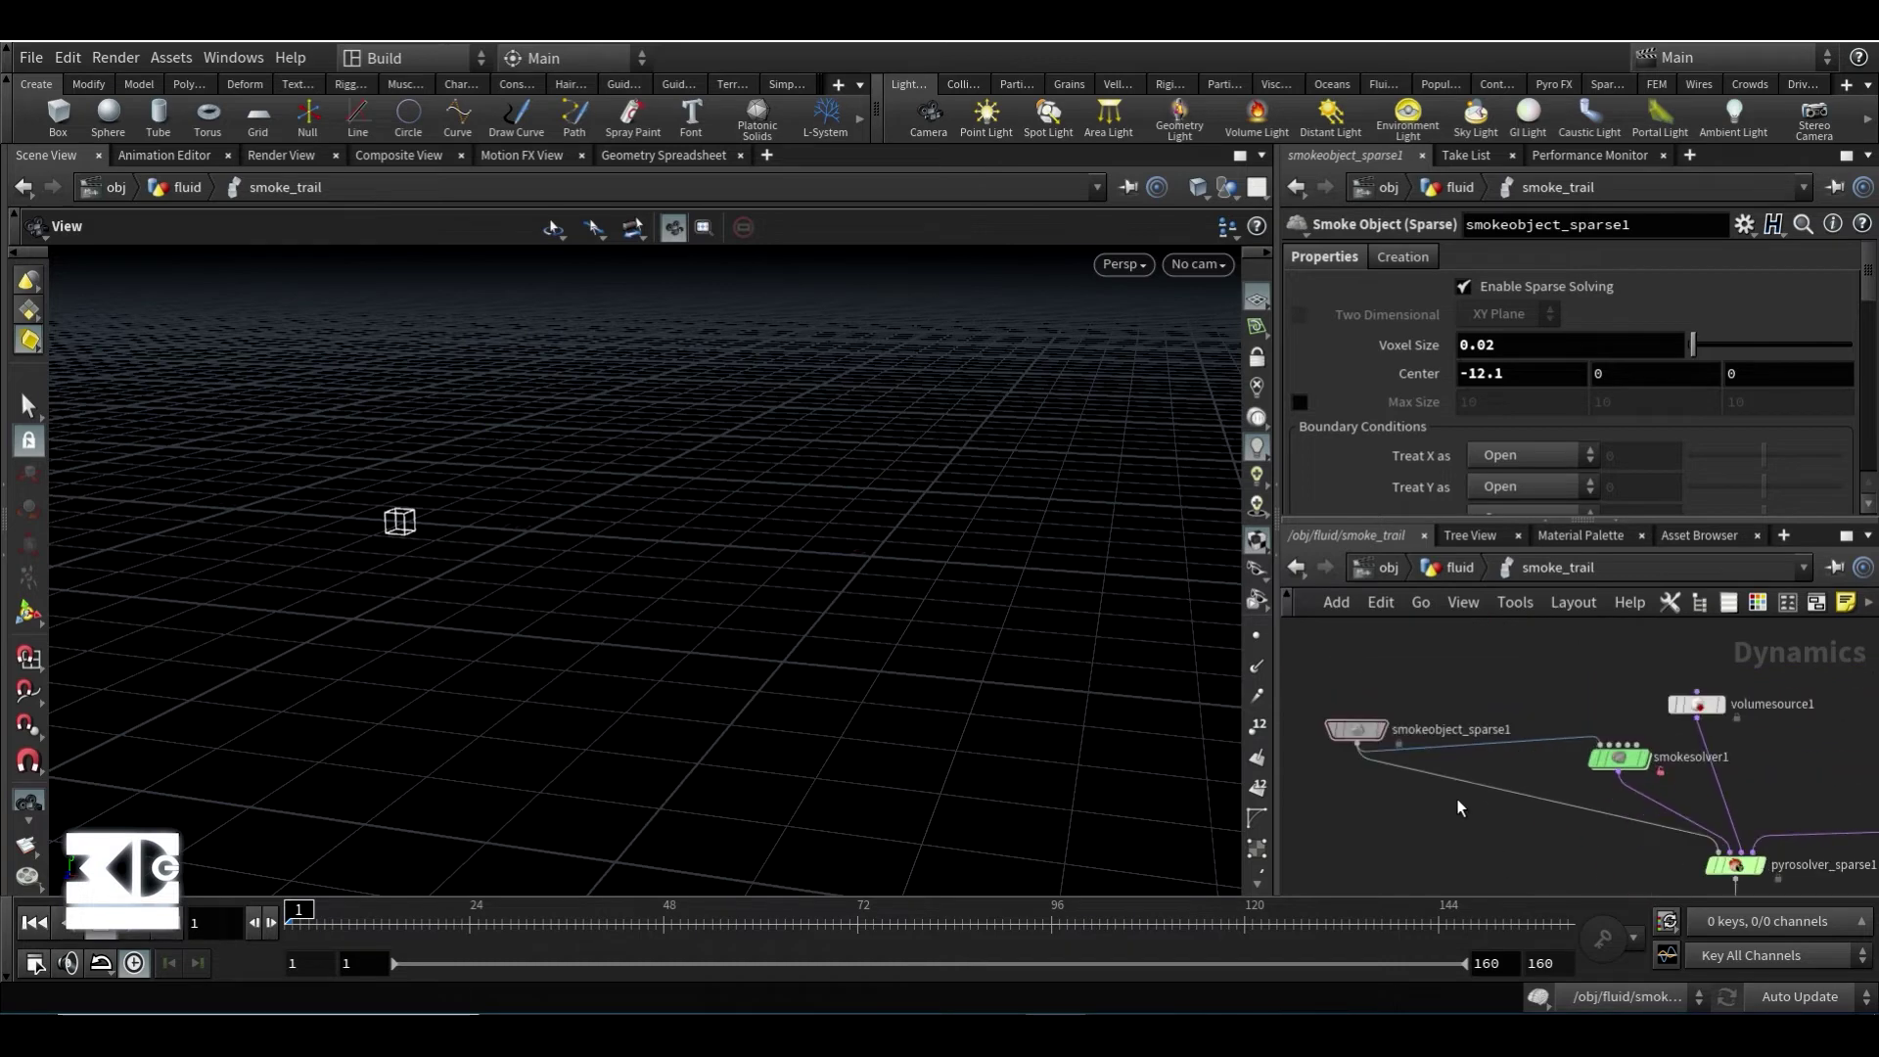
left_click_drag(1363, 731, 1363, 704)
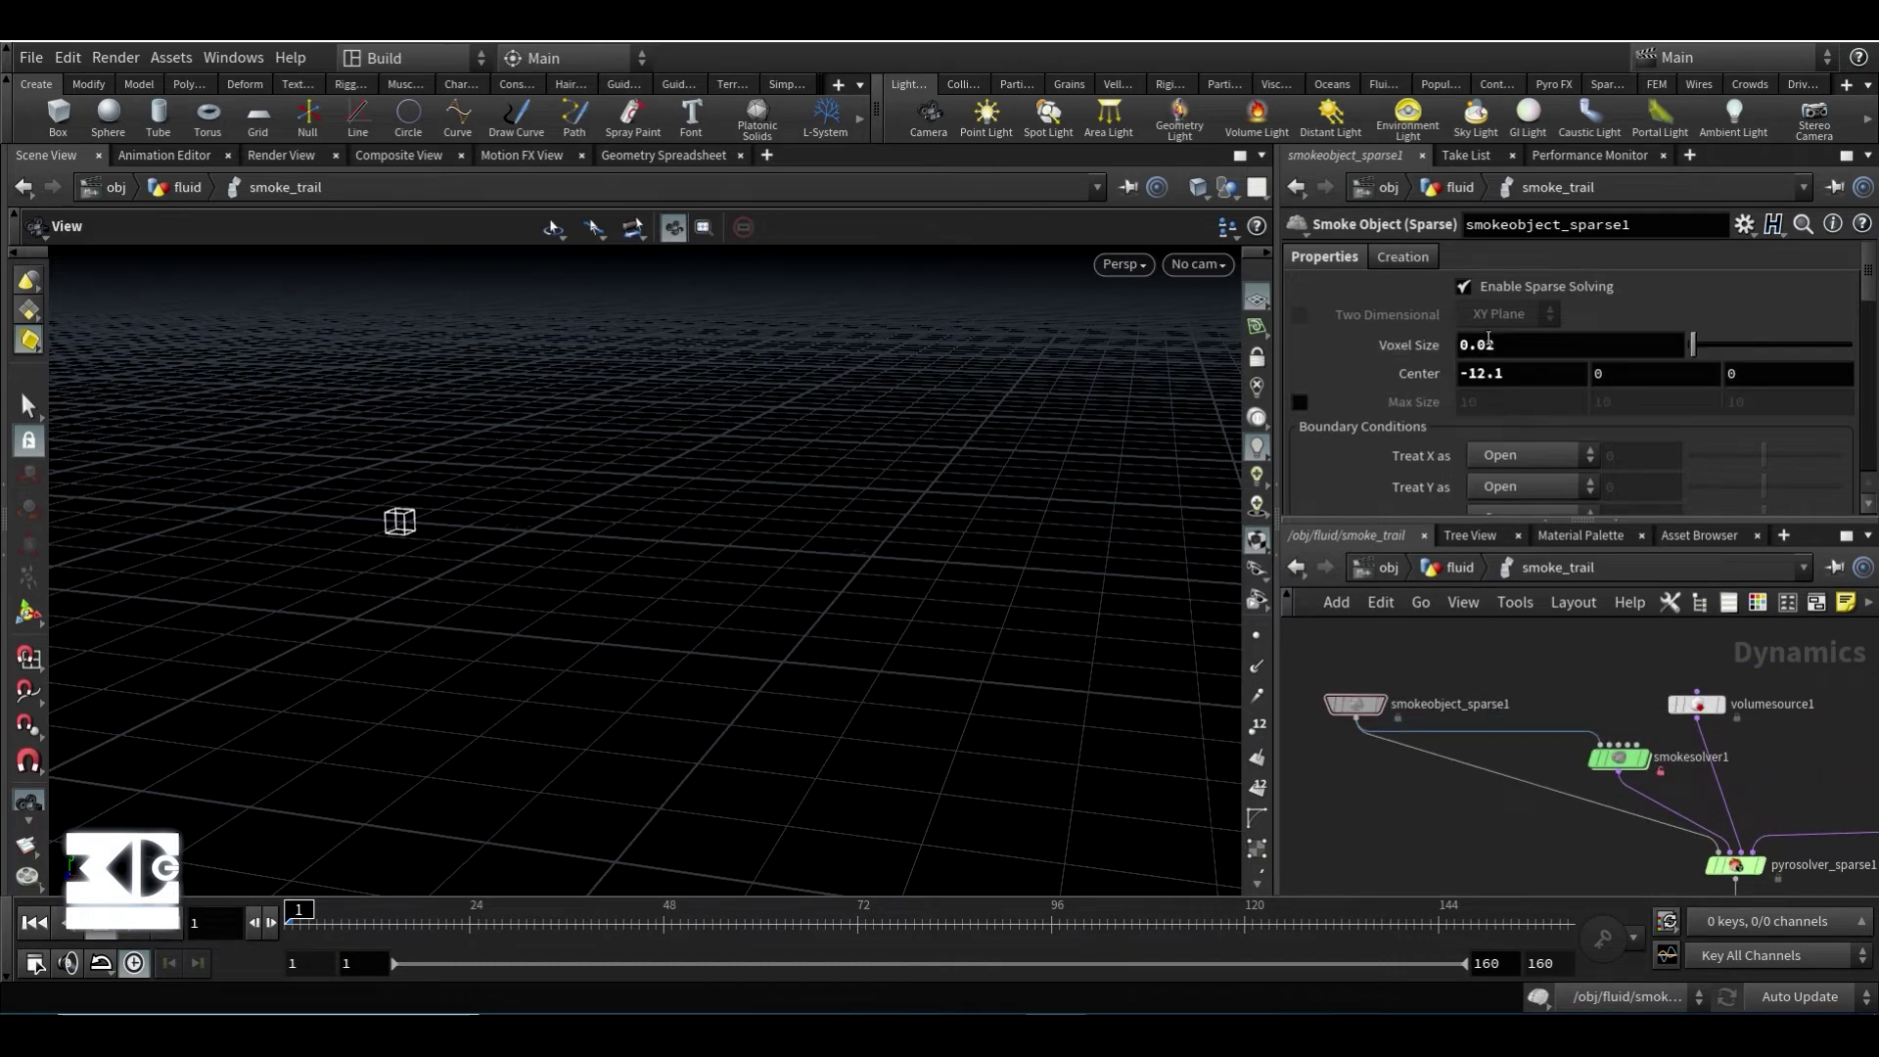
- Return to the fluid network and select the volumevisualization2 node above SOURCE
left_click(1434, 573)
middle_click_drag(1517, 722, 1621, 784)
scroll(1621, 783, "down", 1)
left_click(1549, 705)
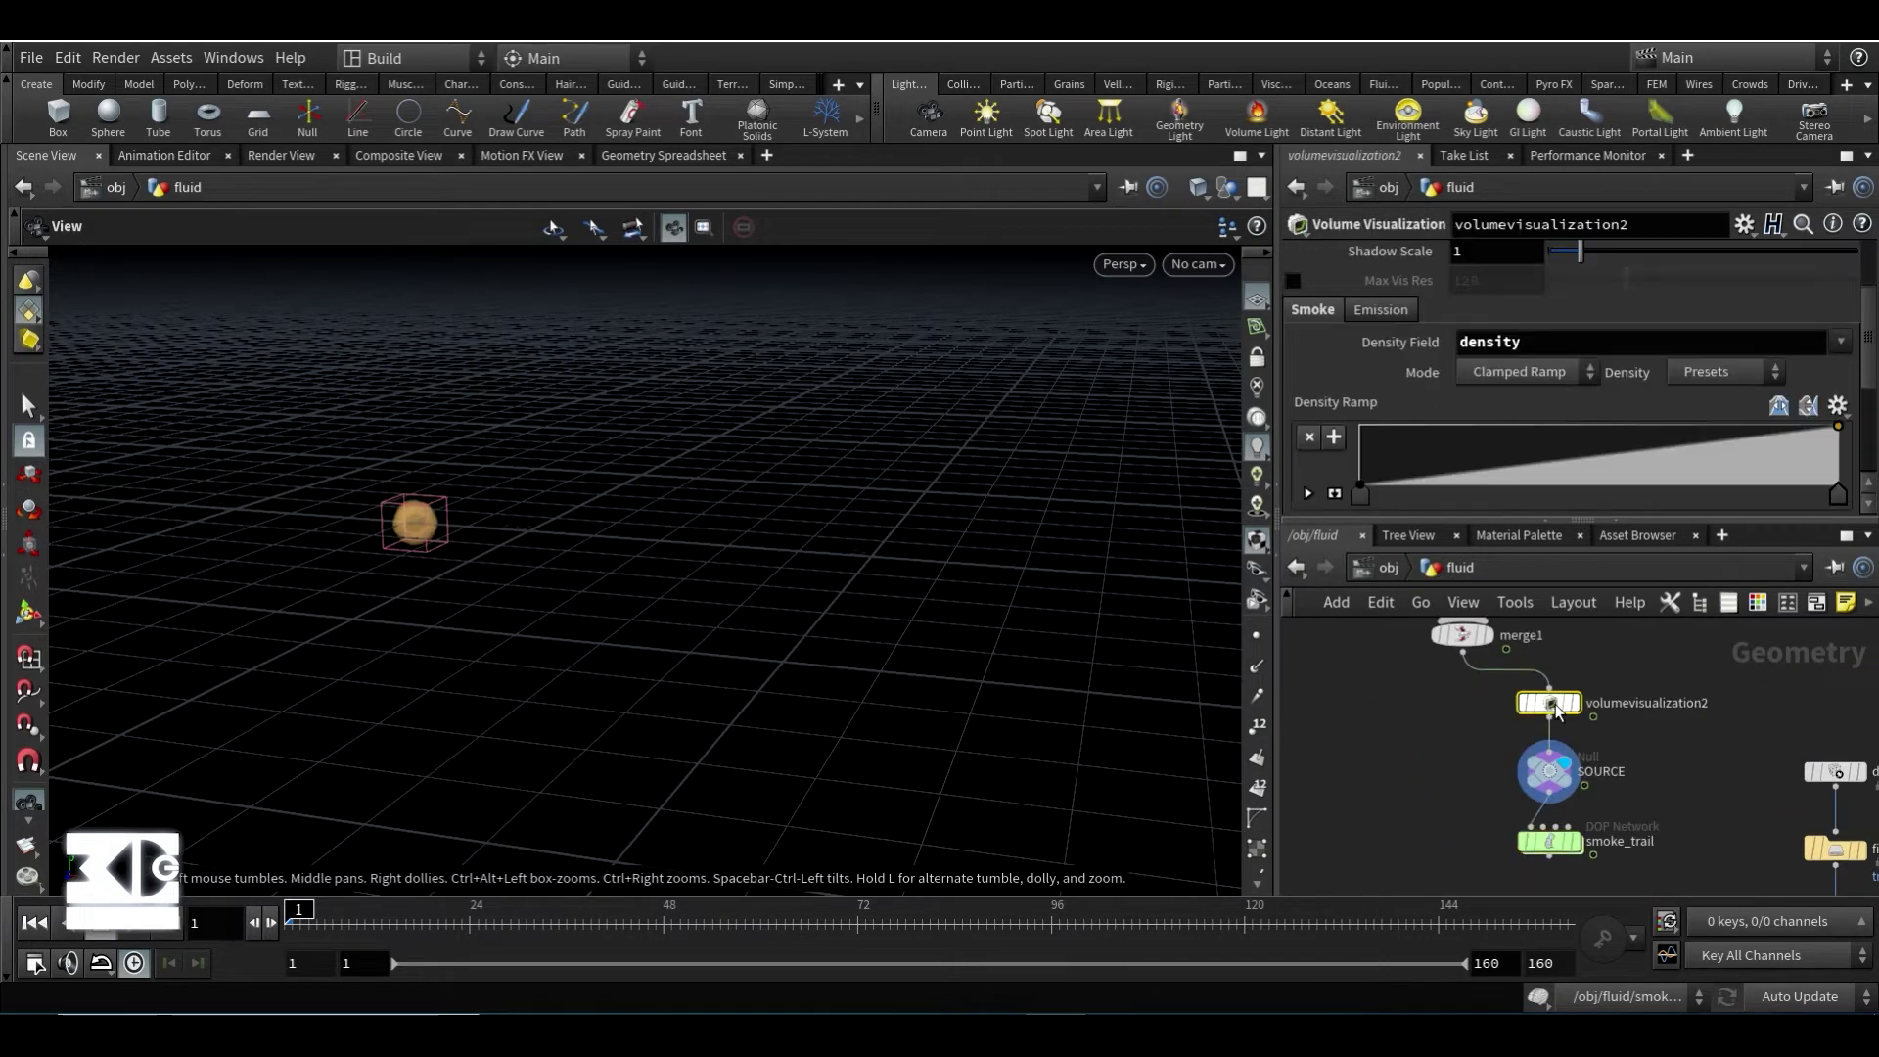
- Examine the velocity blur and coverage settings of volumerasterizeattributes1
scroll(1428, 374, "up", 2)
middle_click_drag(1408, 685, 1460, 877)
left_click(1523, 676)
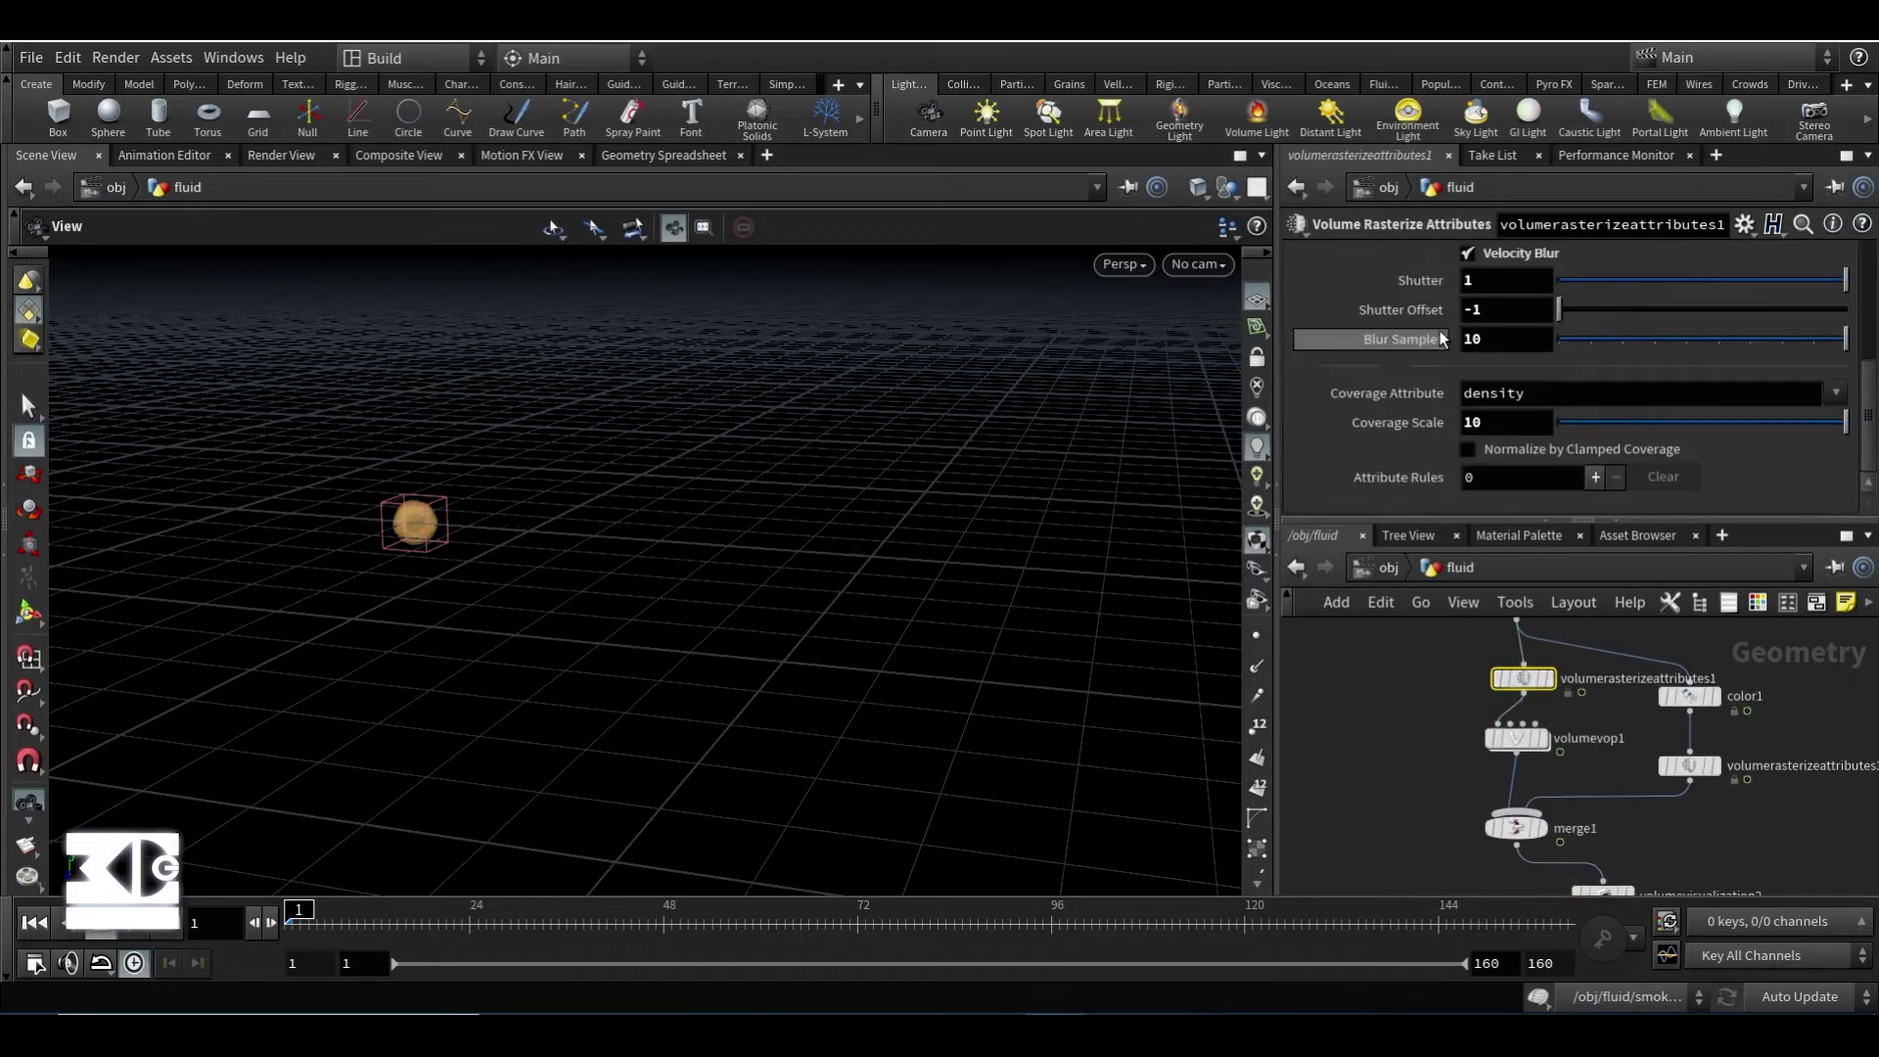
- Open the smoke_trail network and play its simulation from frame 1 to frame 15
scroll(1439, 339, "up", 2)
middle_click_drag(1434, 756, 1306, 486)
double_click(1473, 768)
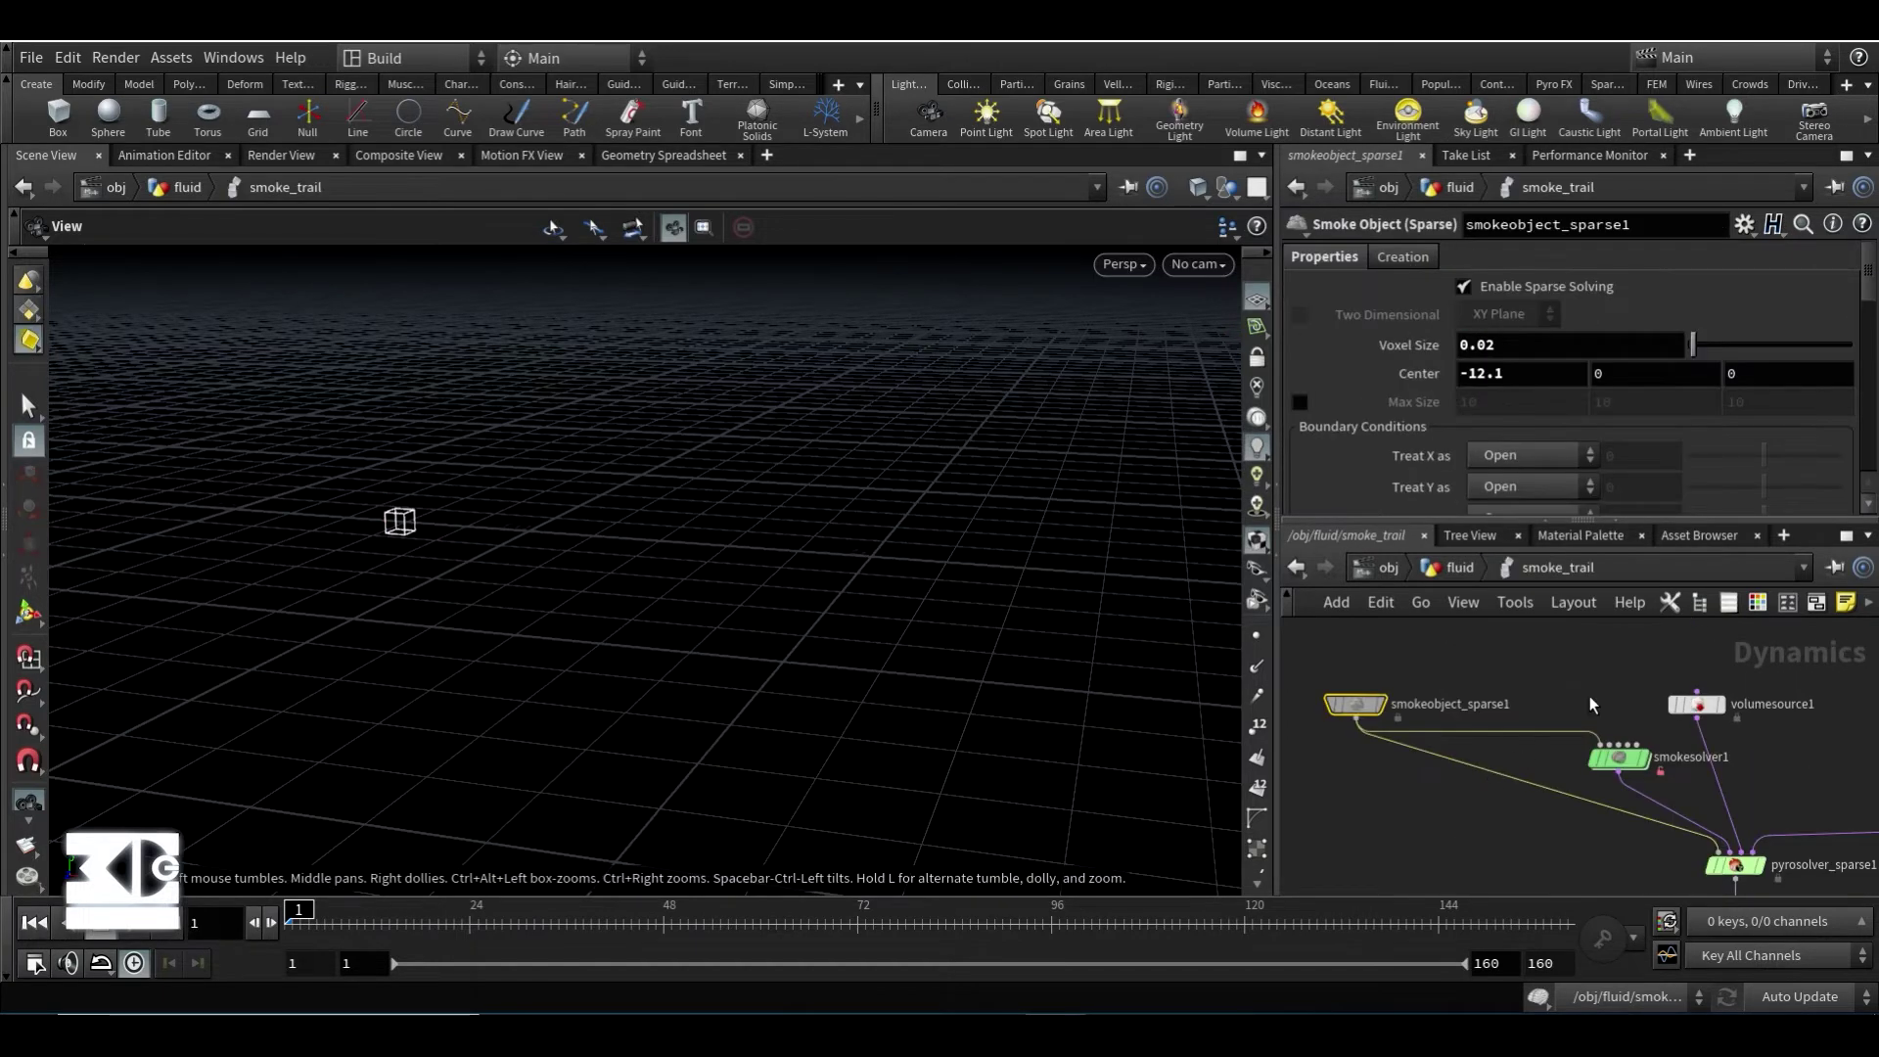
middle_click_drag(1578, 679, 1482, 654)
middle_click_drag(1519, 849, 1505, 789)
left_click(122, 928)
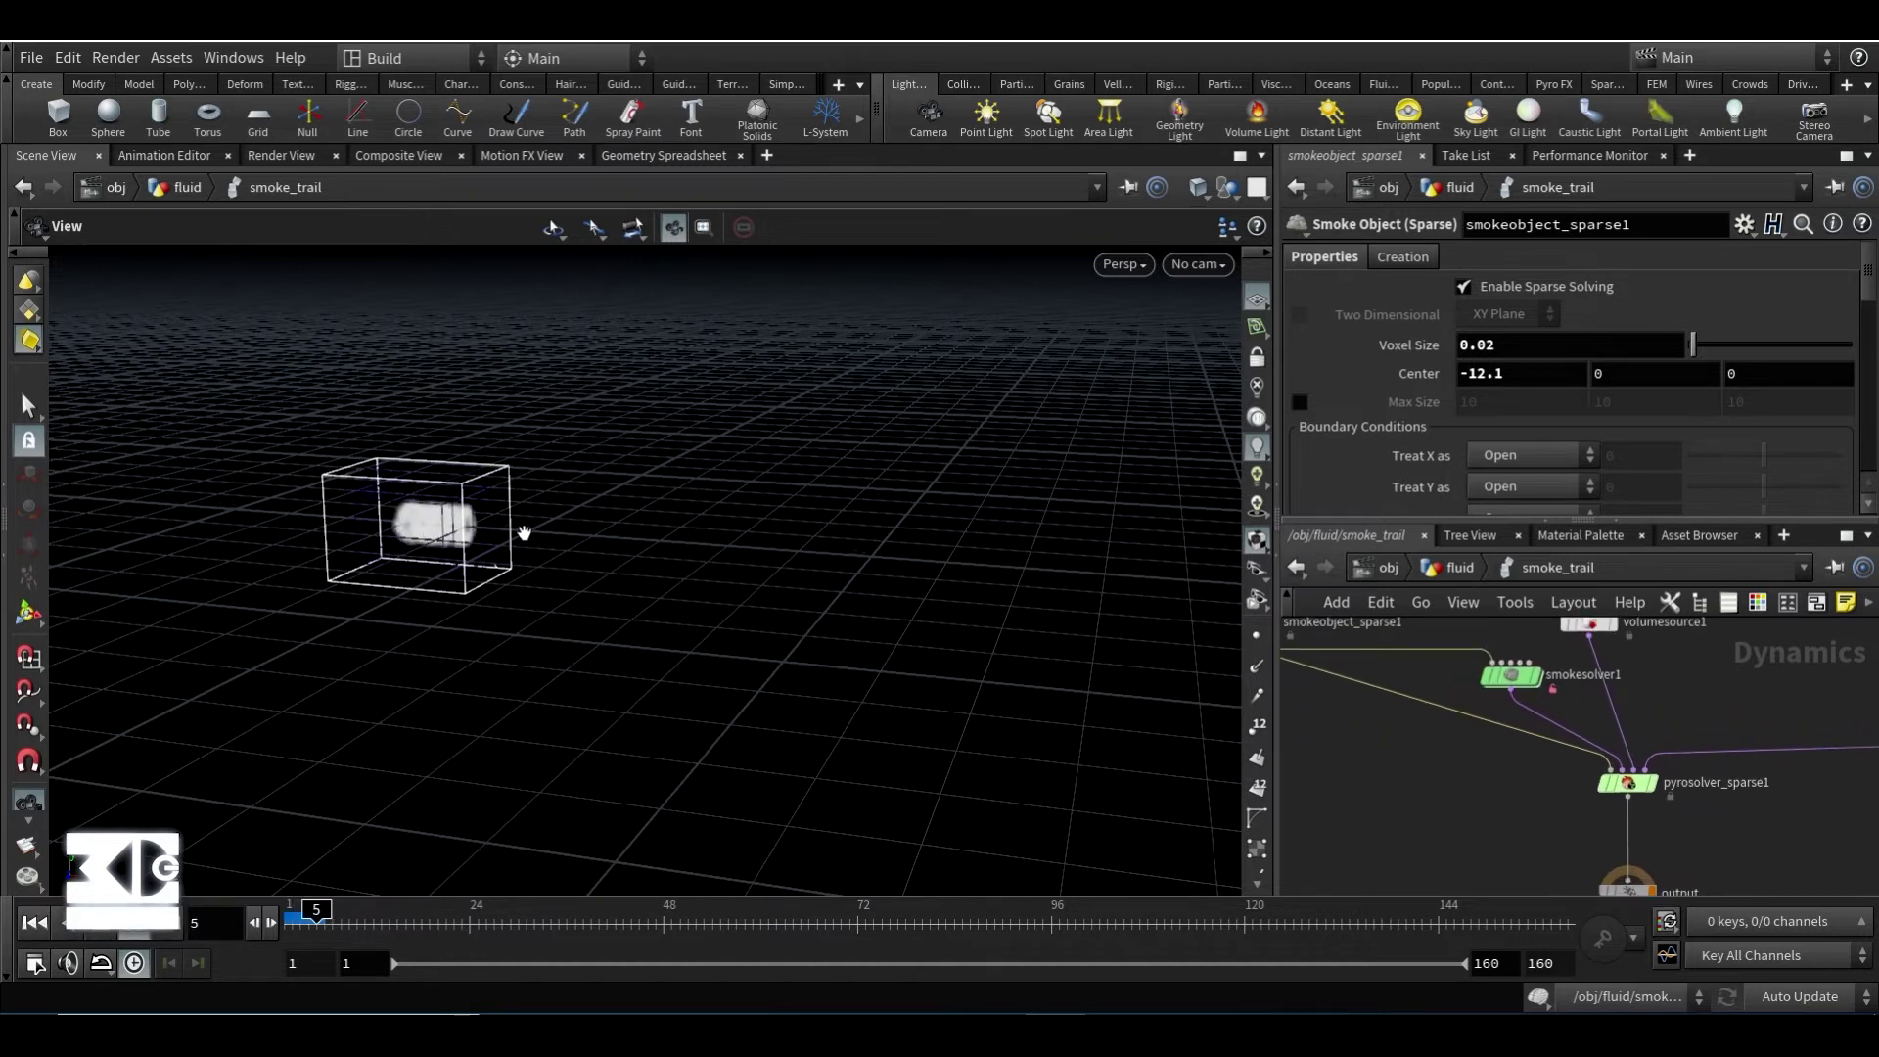
left_click(102, 930)
- Examine volumesource1's initialization options and its density, temperature, velocity and Cd source-to-target field settings
middle_click_drag(1514, 767, 1515, 839)
scroll(1510, 709, "up", 1)
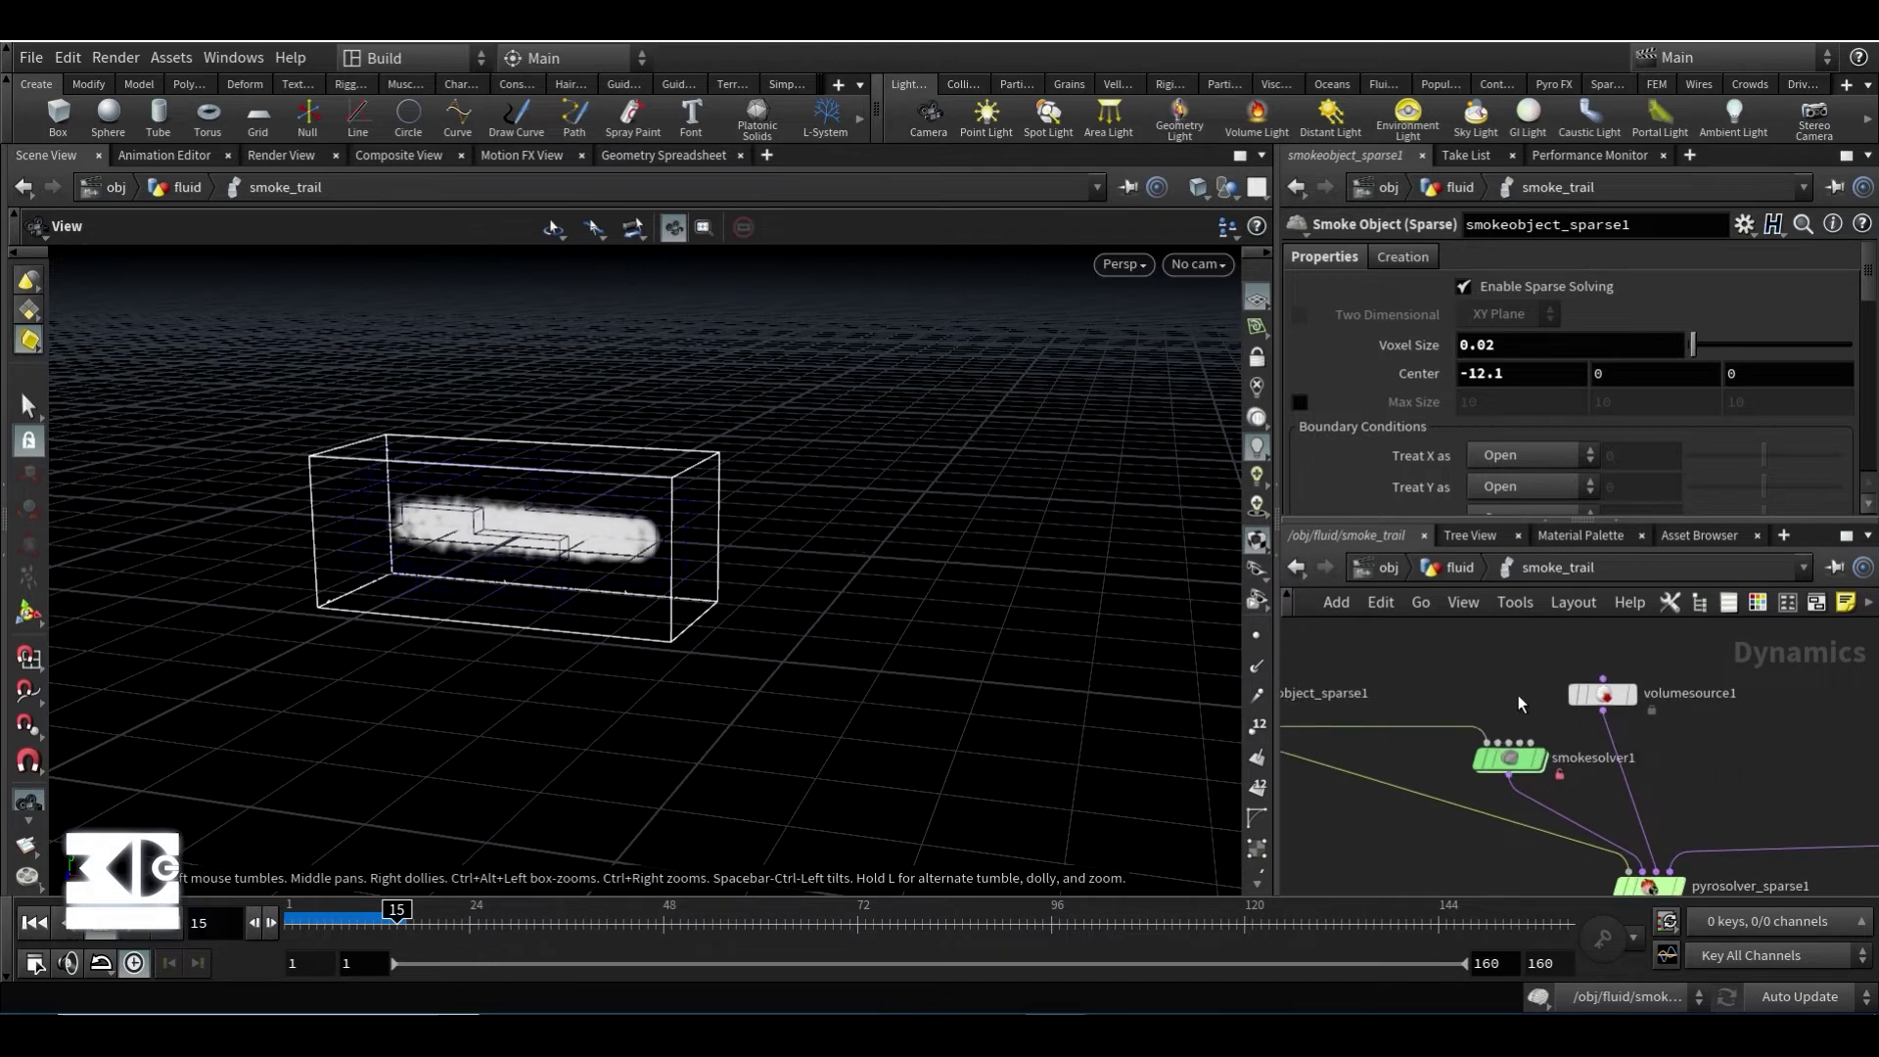
middle_click_drag(1519, 700, 1430, 699)
left_click(1513, 696)
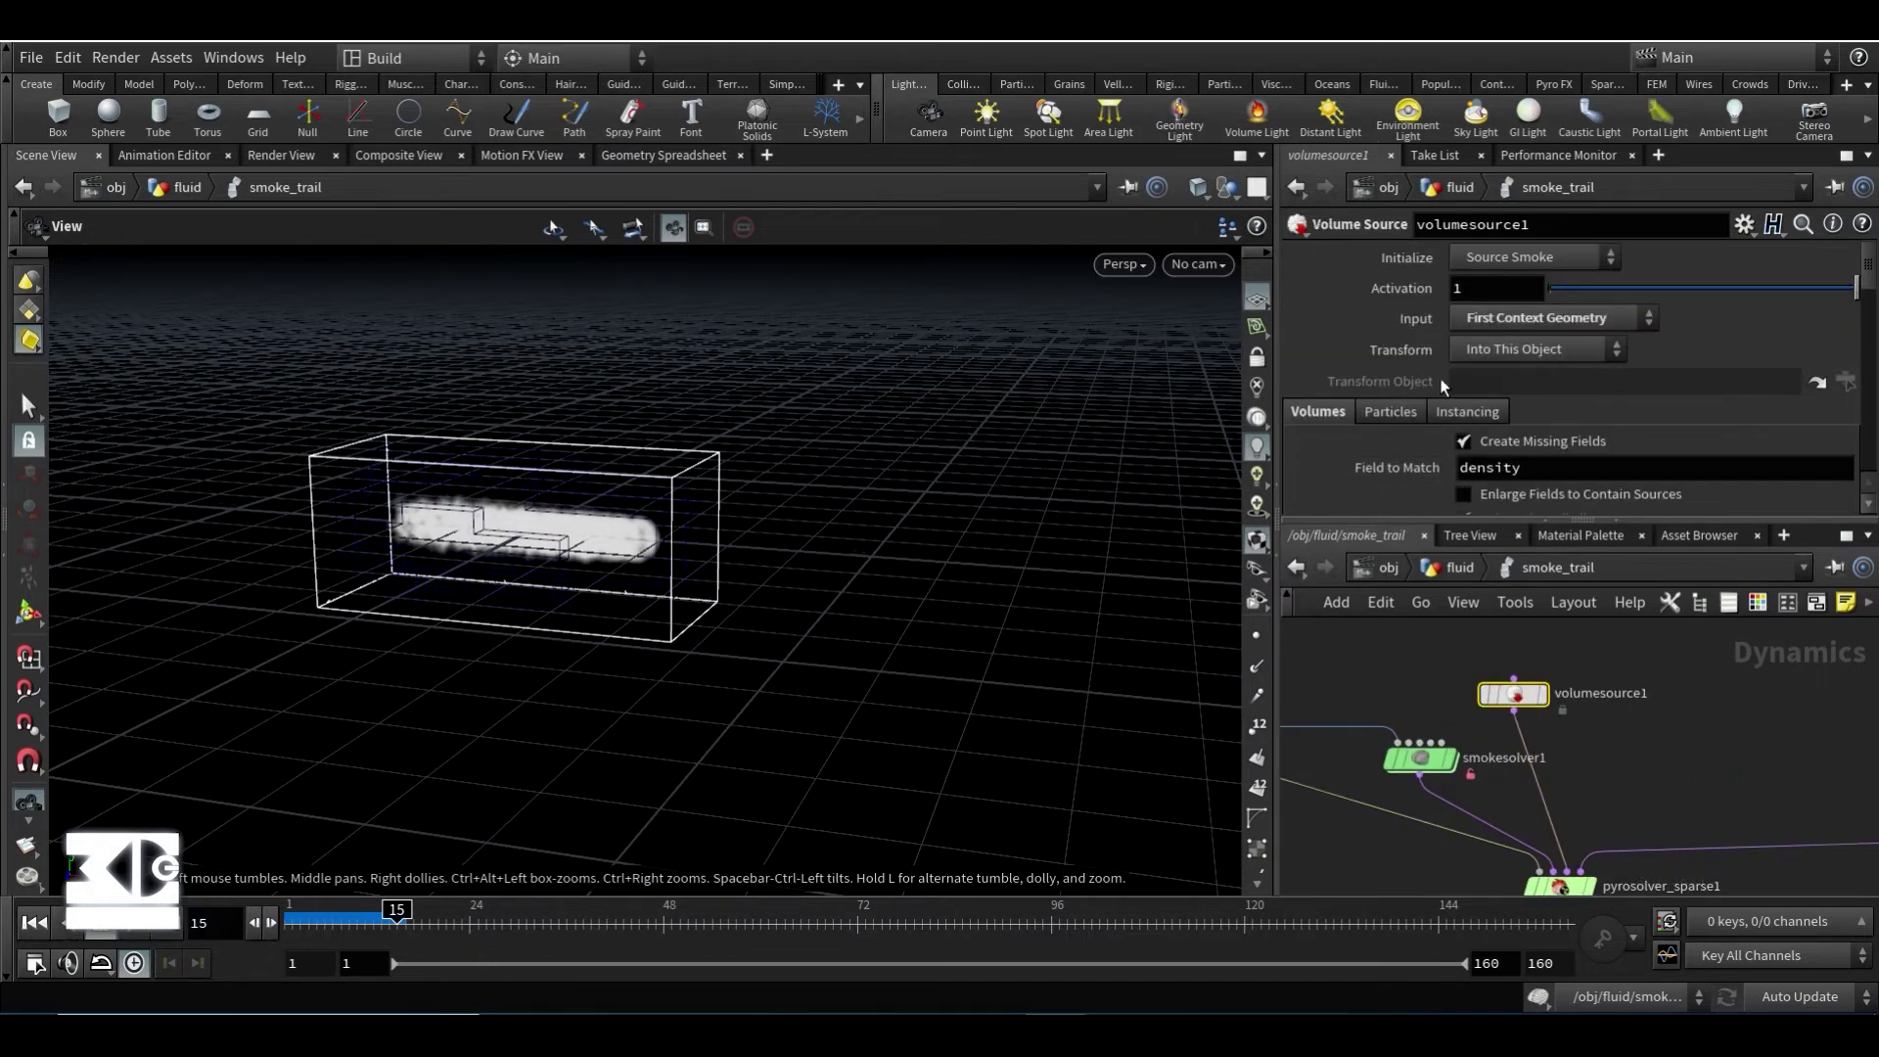
scroll(1383, 433, "down", 3)
scroll(1539, 379, "up", 3)
left_click(1527, 257)
left_click(1498, 260)
scroll(1419, 362, "down", 15)
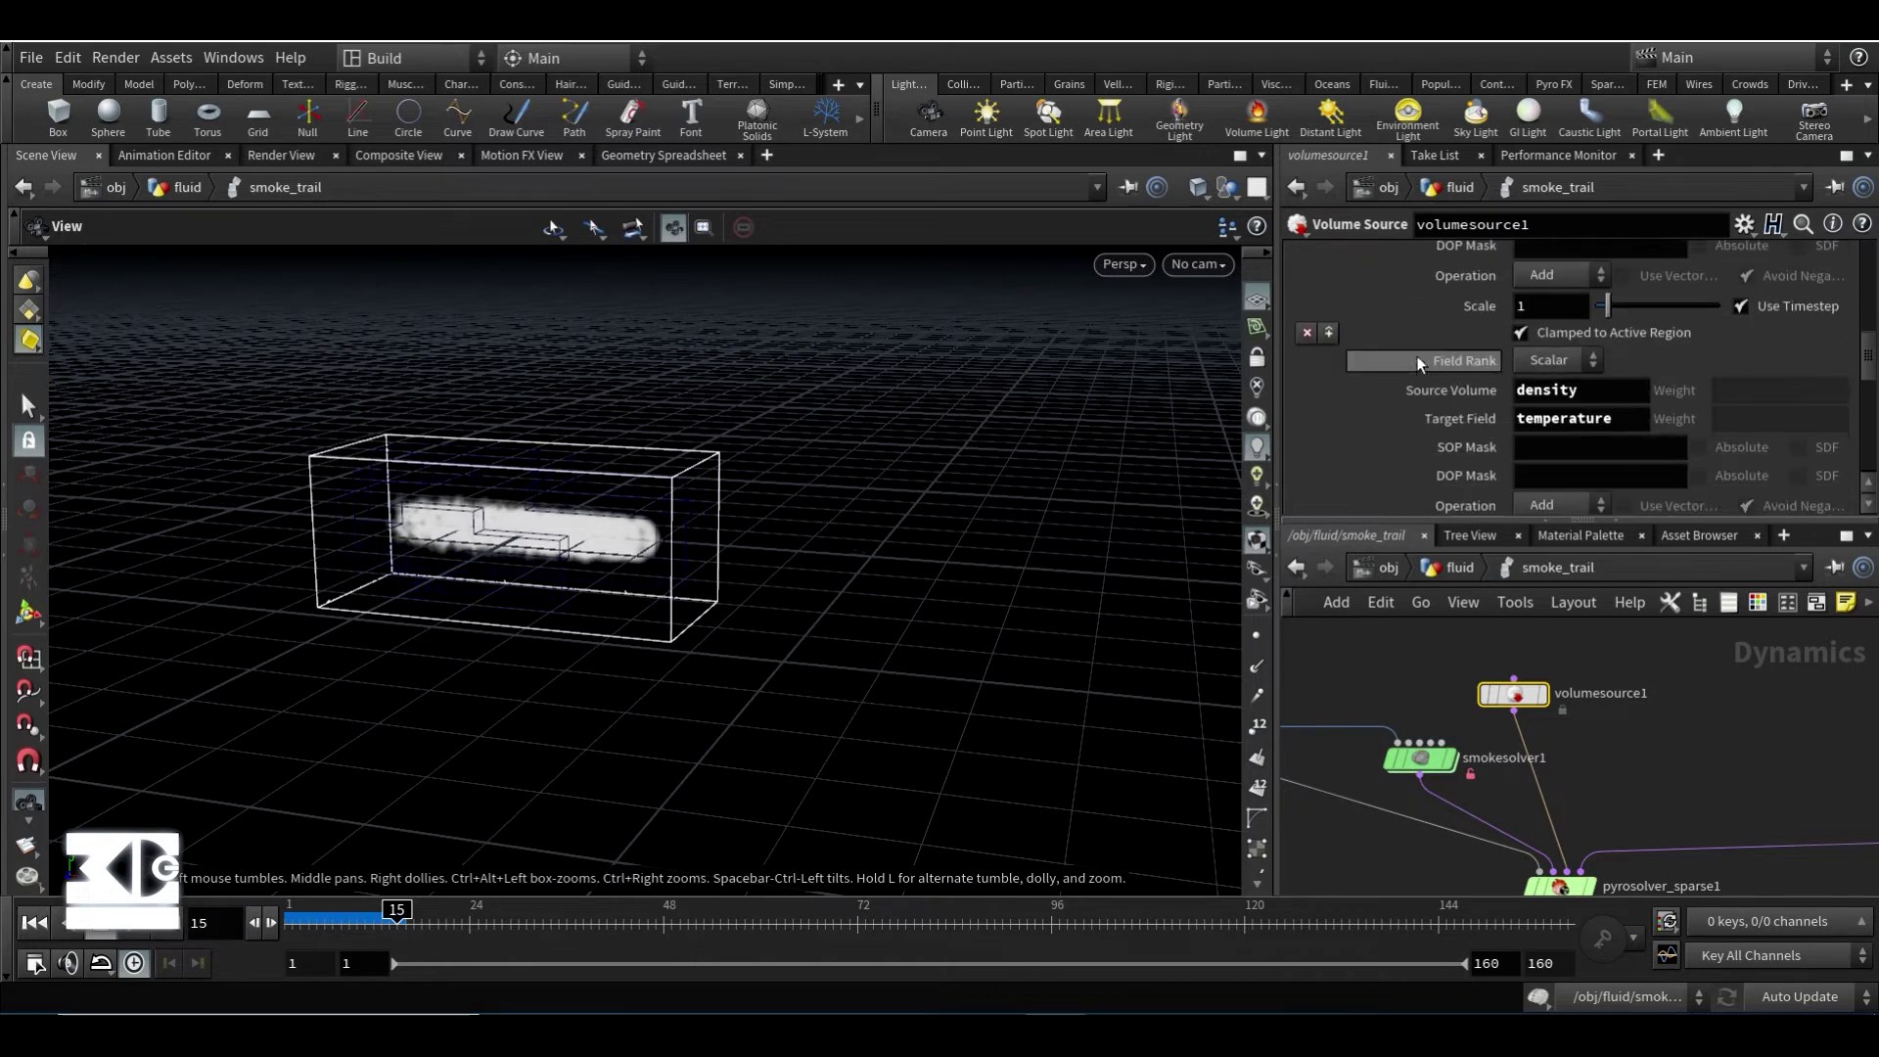
scroll(1566, 417, "down", 2)
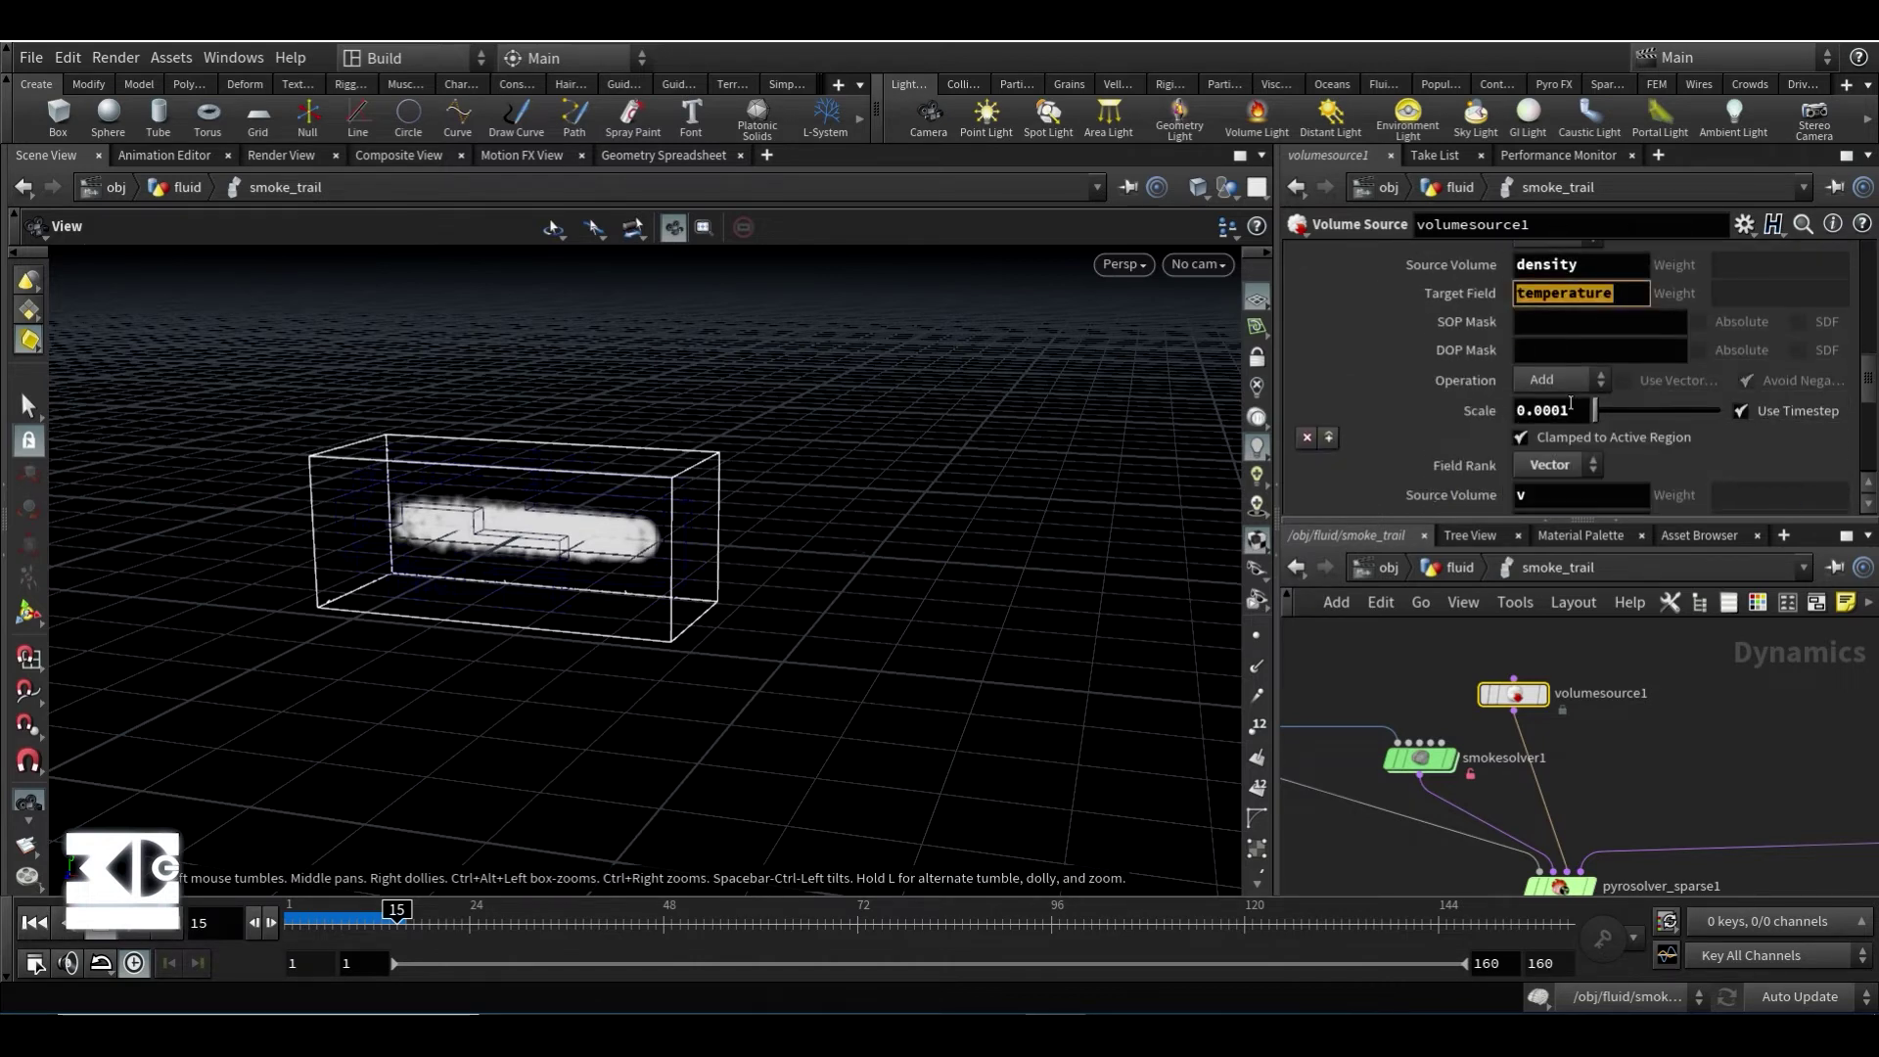
scroll(1462, 411, "down", 6)
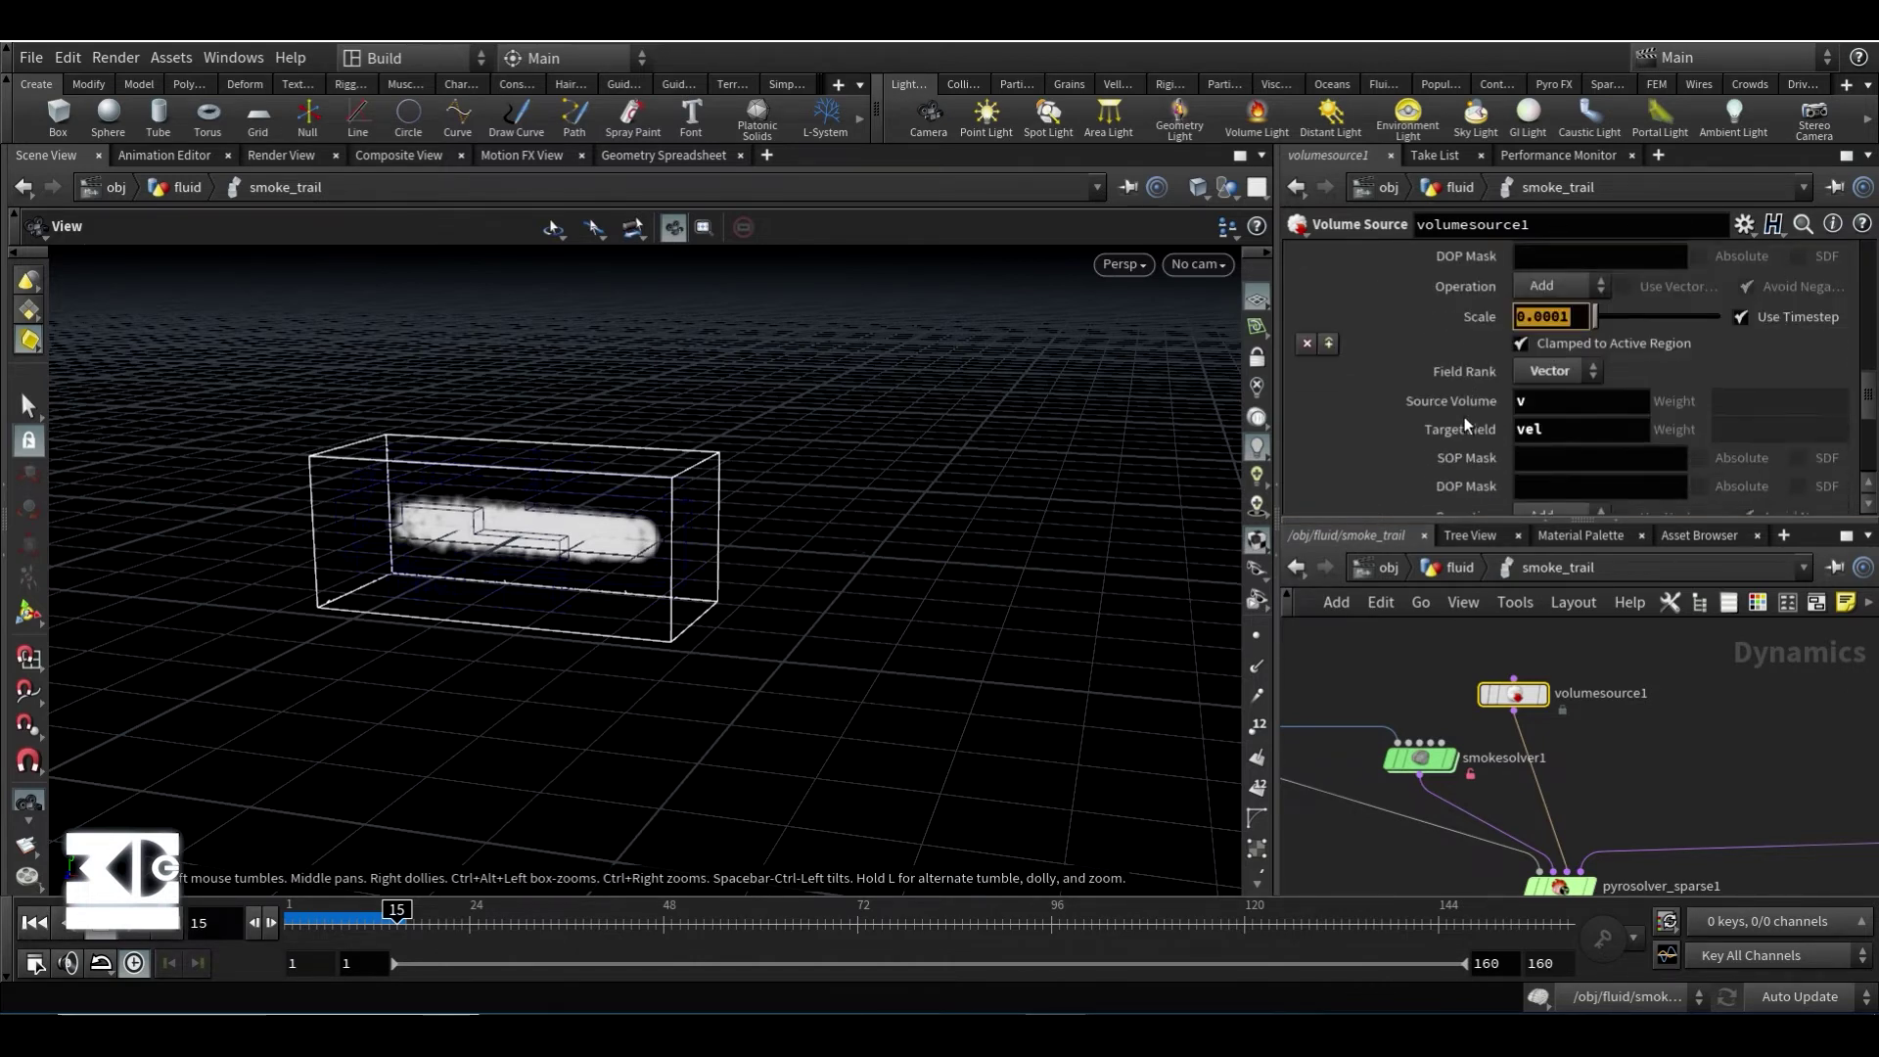
scroll(1507, 411, "down", 2)
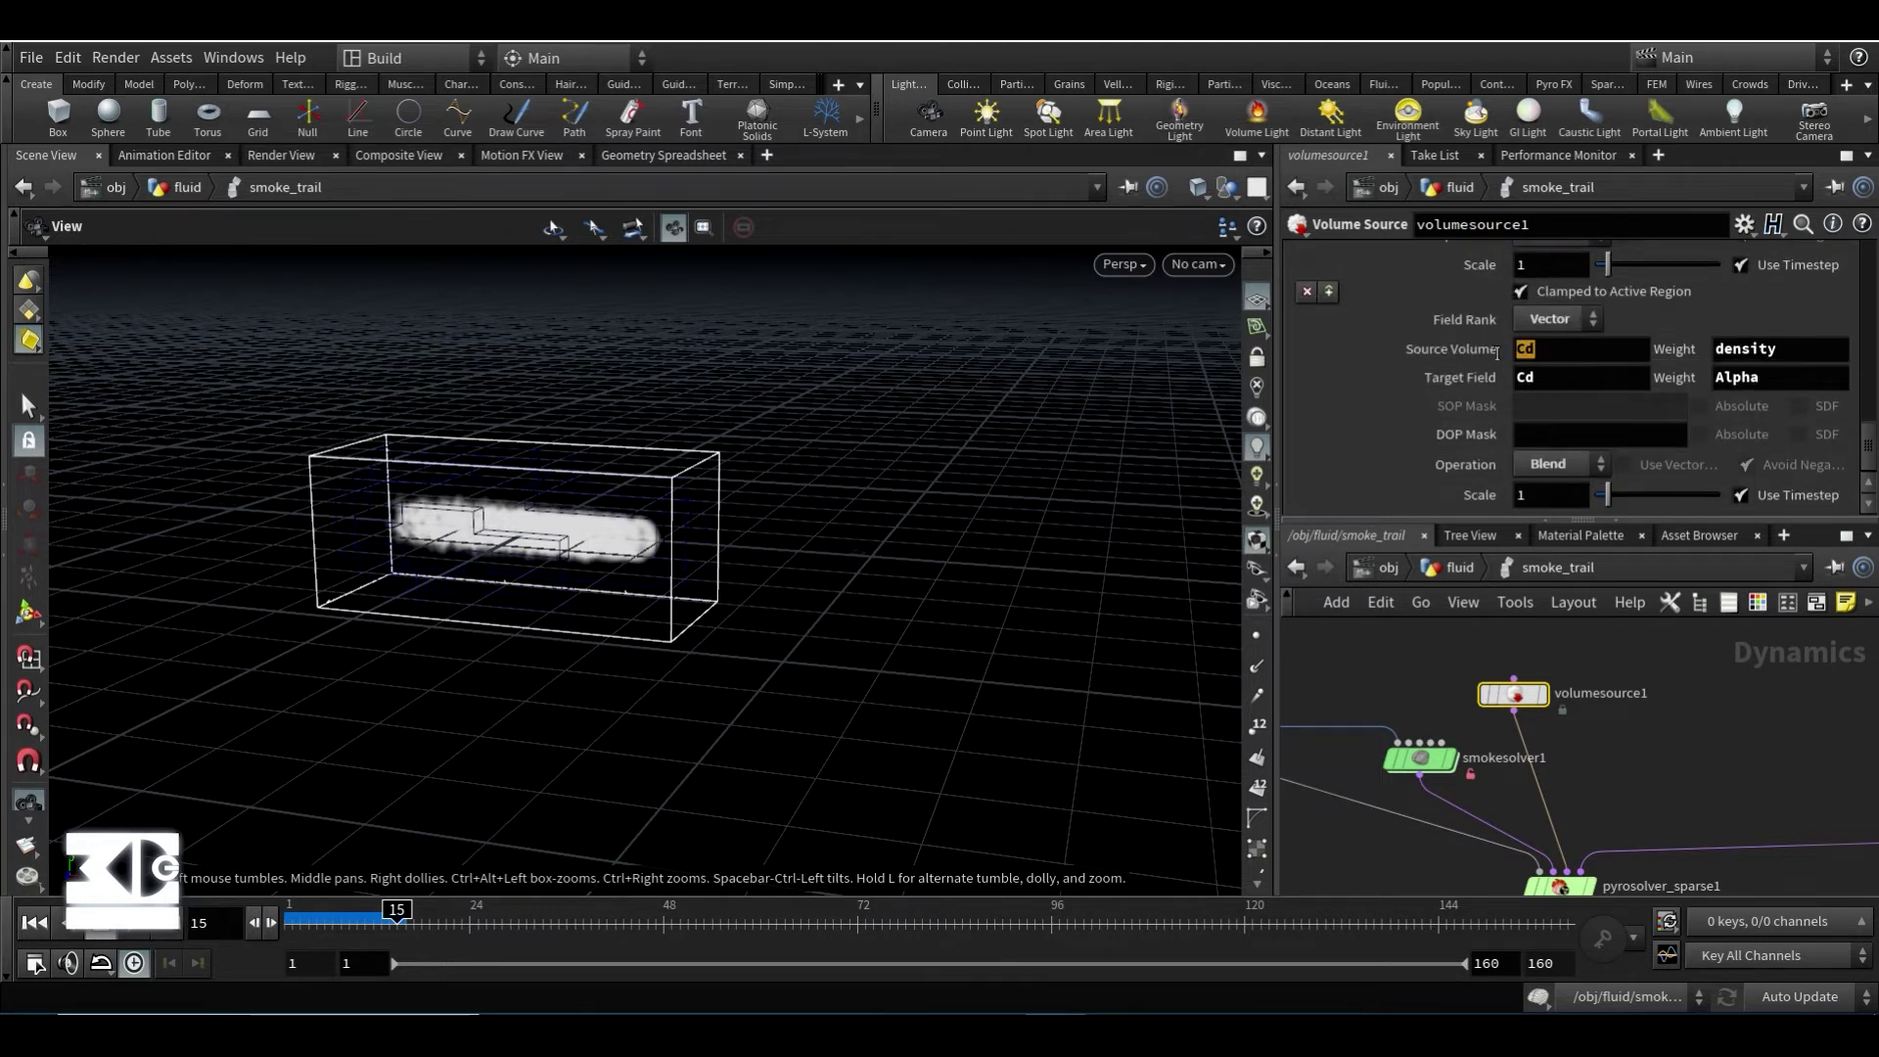
- Examine the advection-reflection and temperature settings in pyrosolver_sparse1's simulation parameters
middle_click_drag(1684, 754, 1347, 770)
scroll(1478, 711, "down", 1)
middle_click_drag(1478, 710, 1692, 671)
left_click(1453, 834)
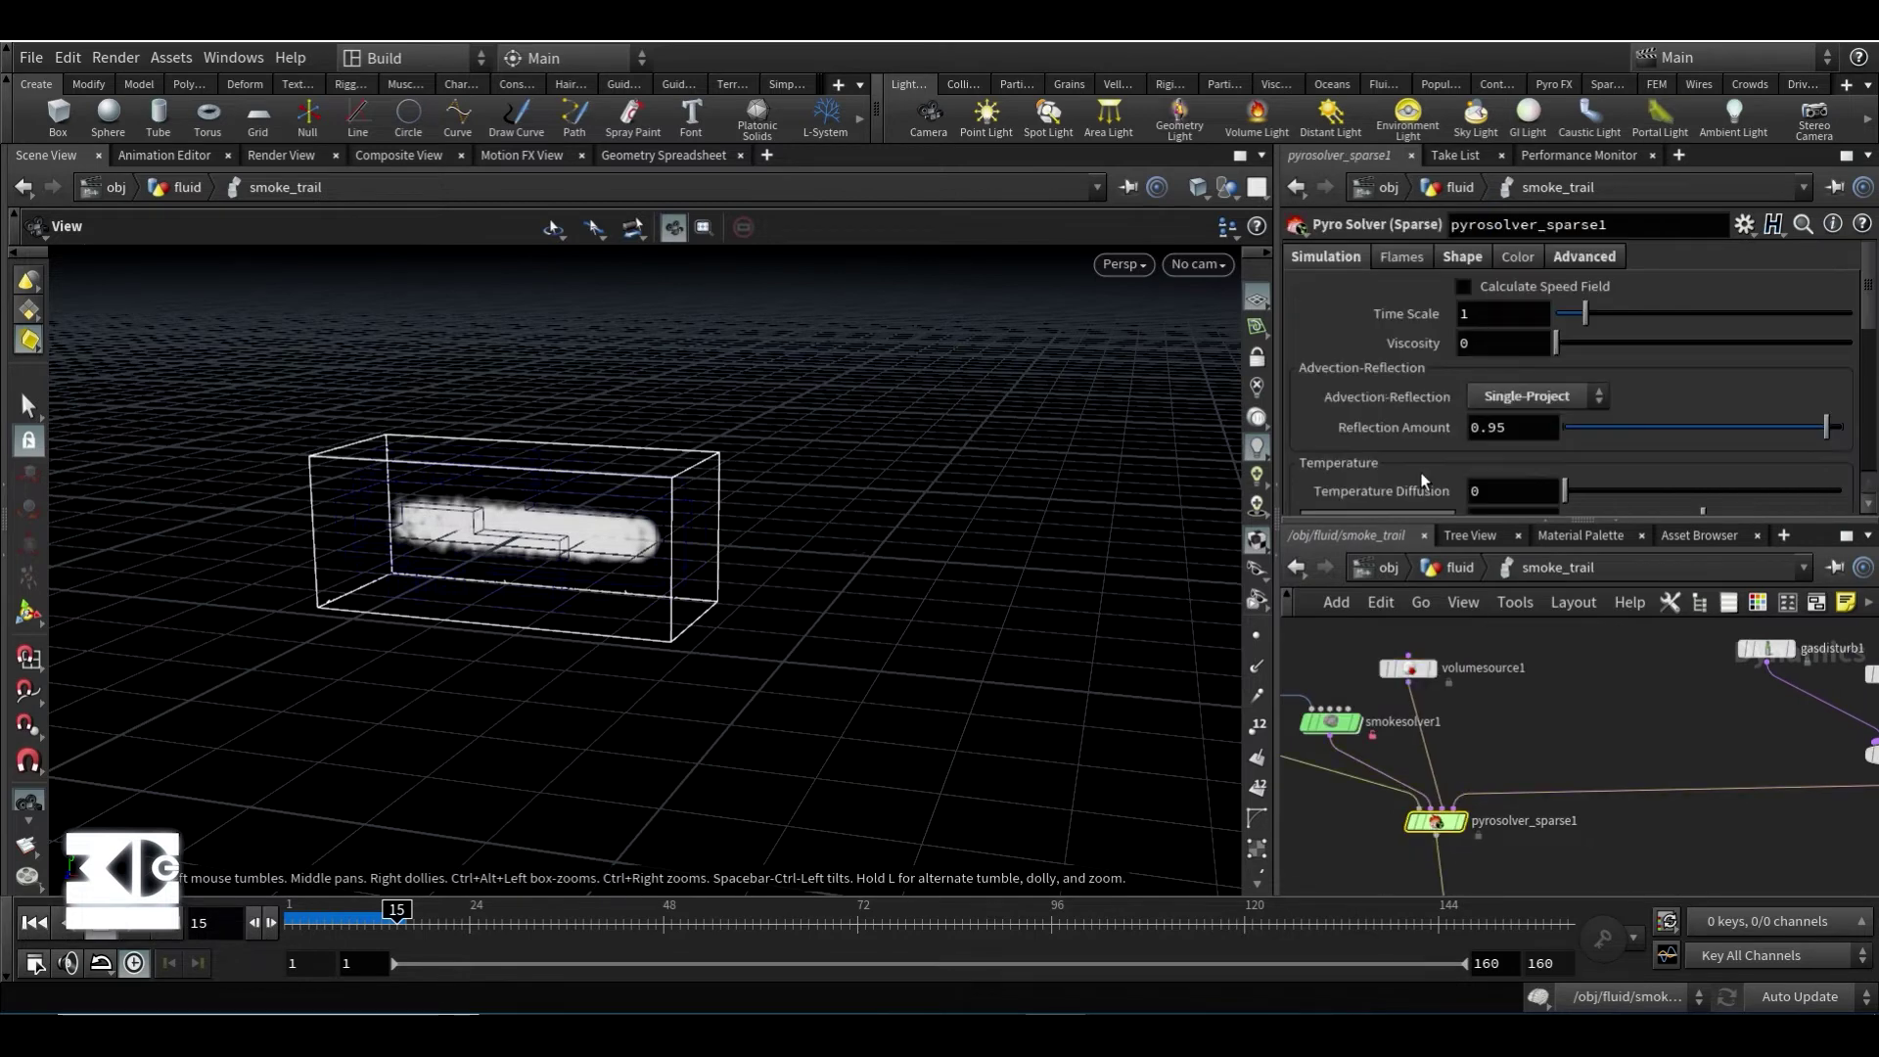
scroll(1390, 333, "down", 1)
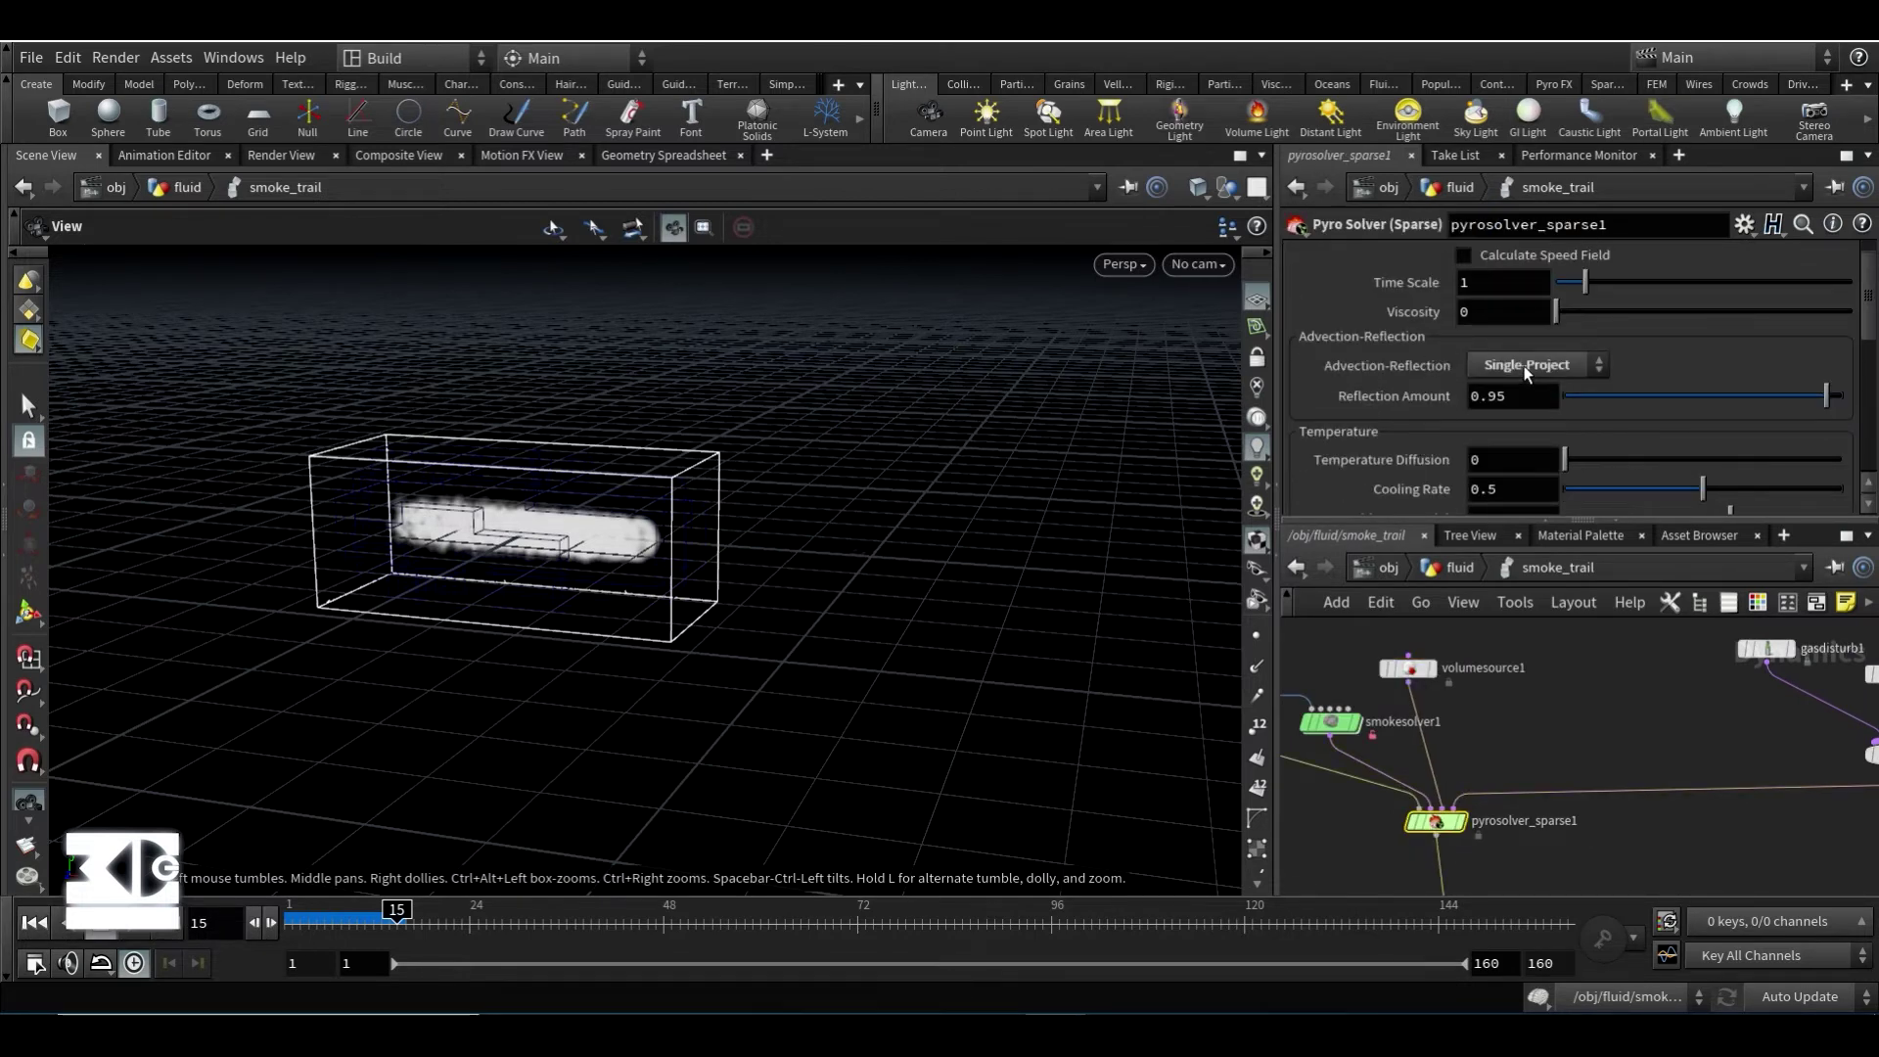
scroll(1524, 366, "down", 5)
scroll(1371, 333, "up", 6)
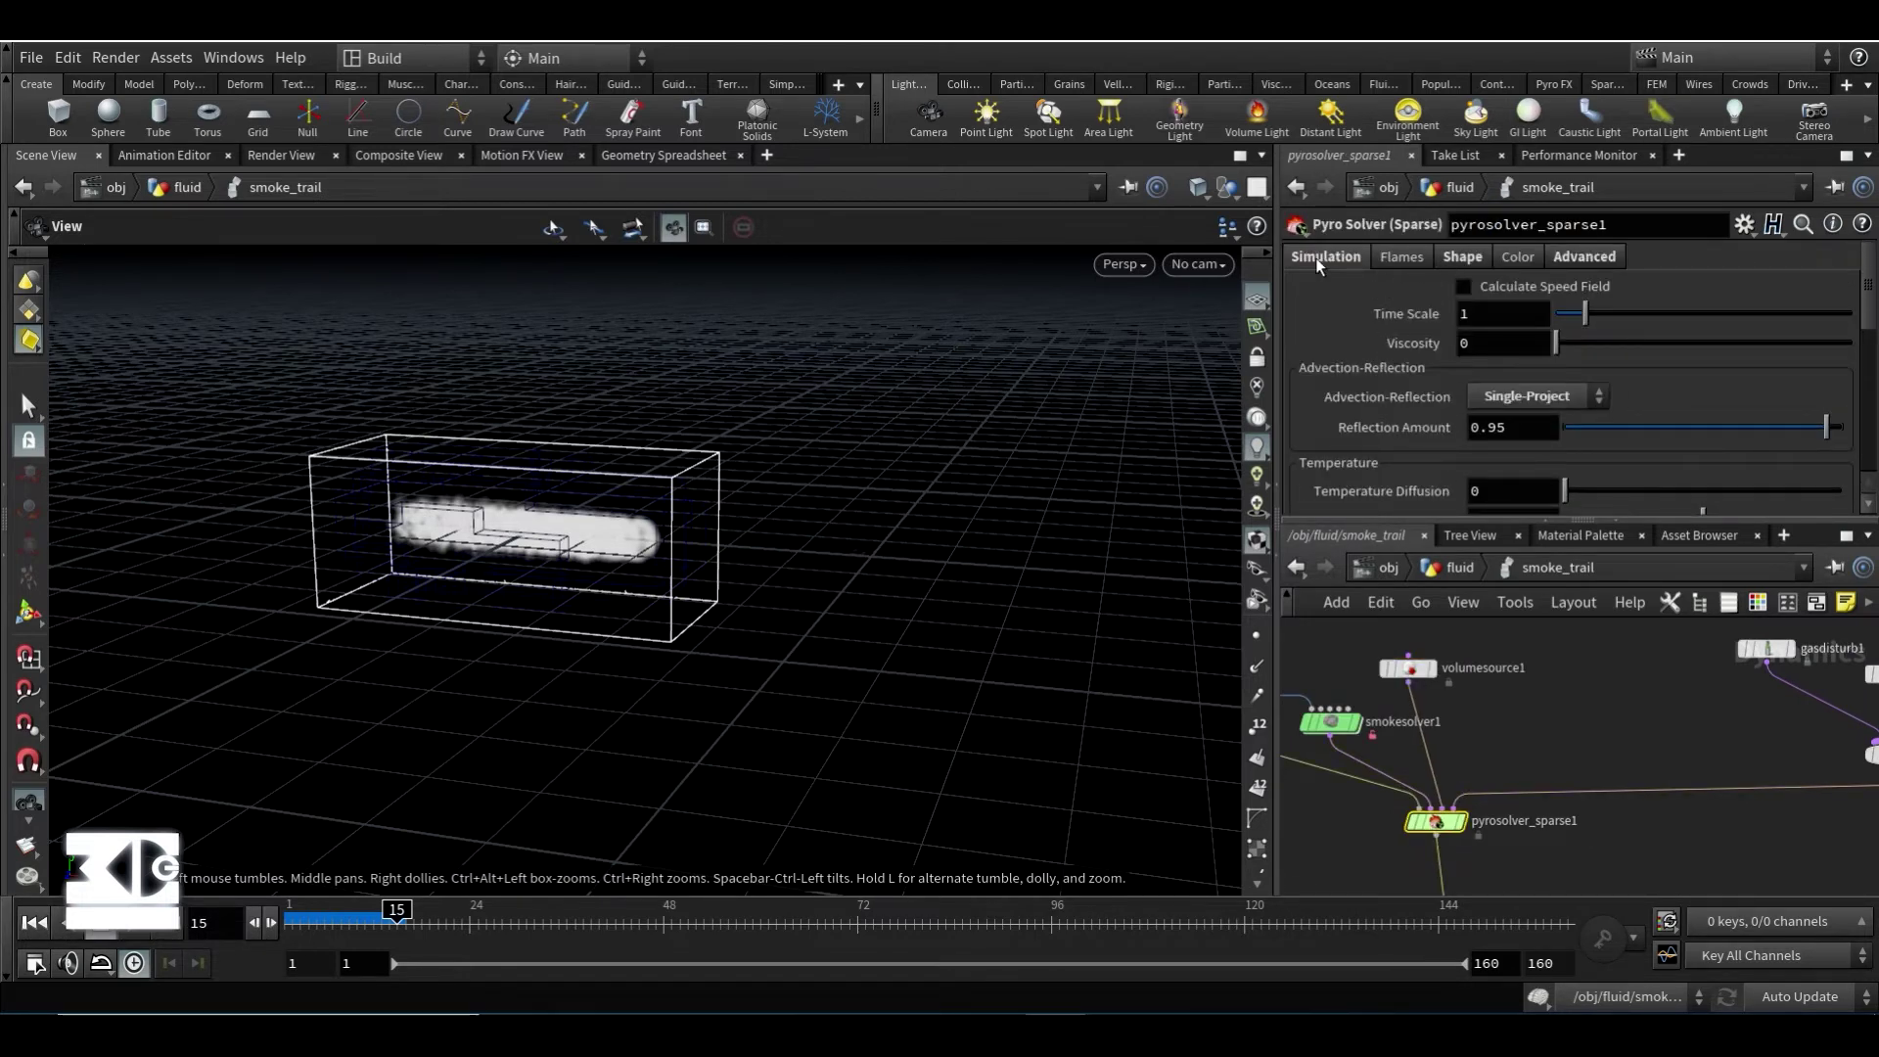
- Review pyrosolver_sparse1's shape and advanced settings, including the resizing extra fields and the advection options
left_click(1464, 256)
left_click(1585, 257)
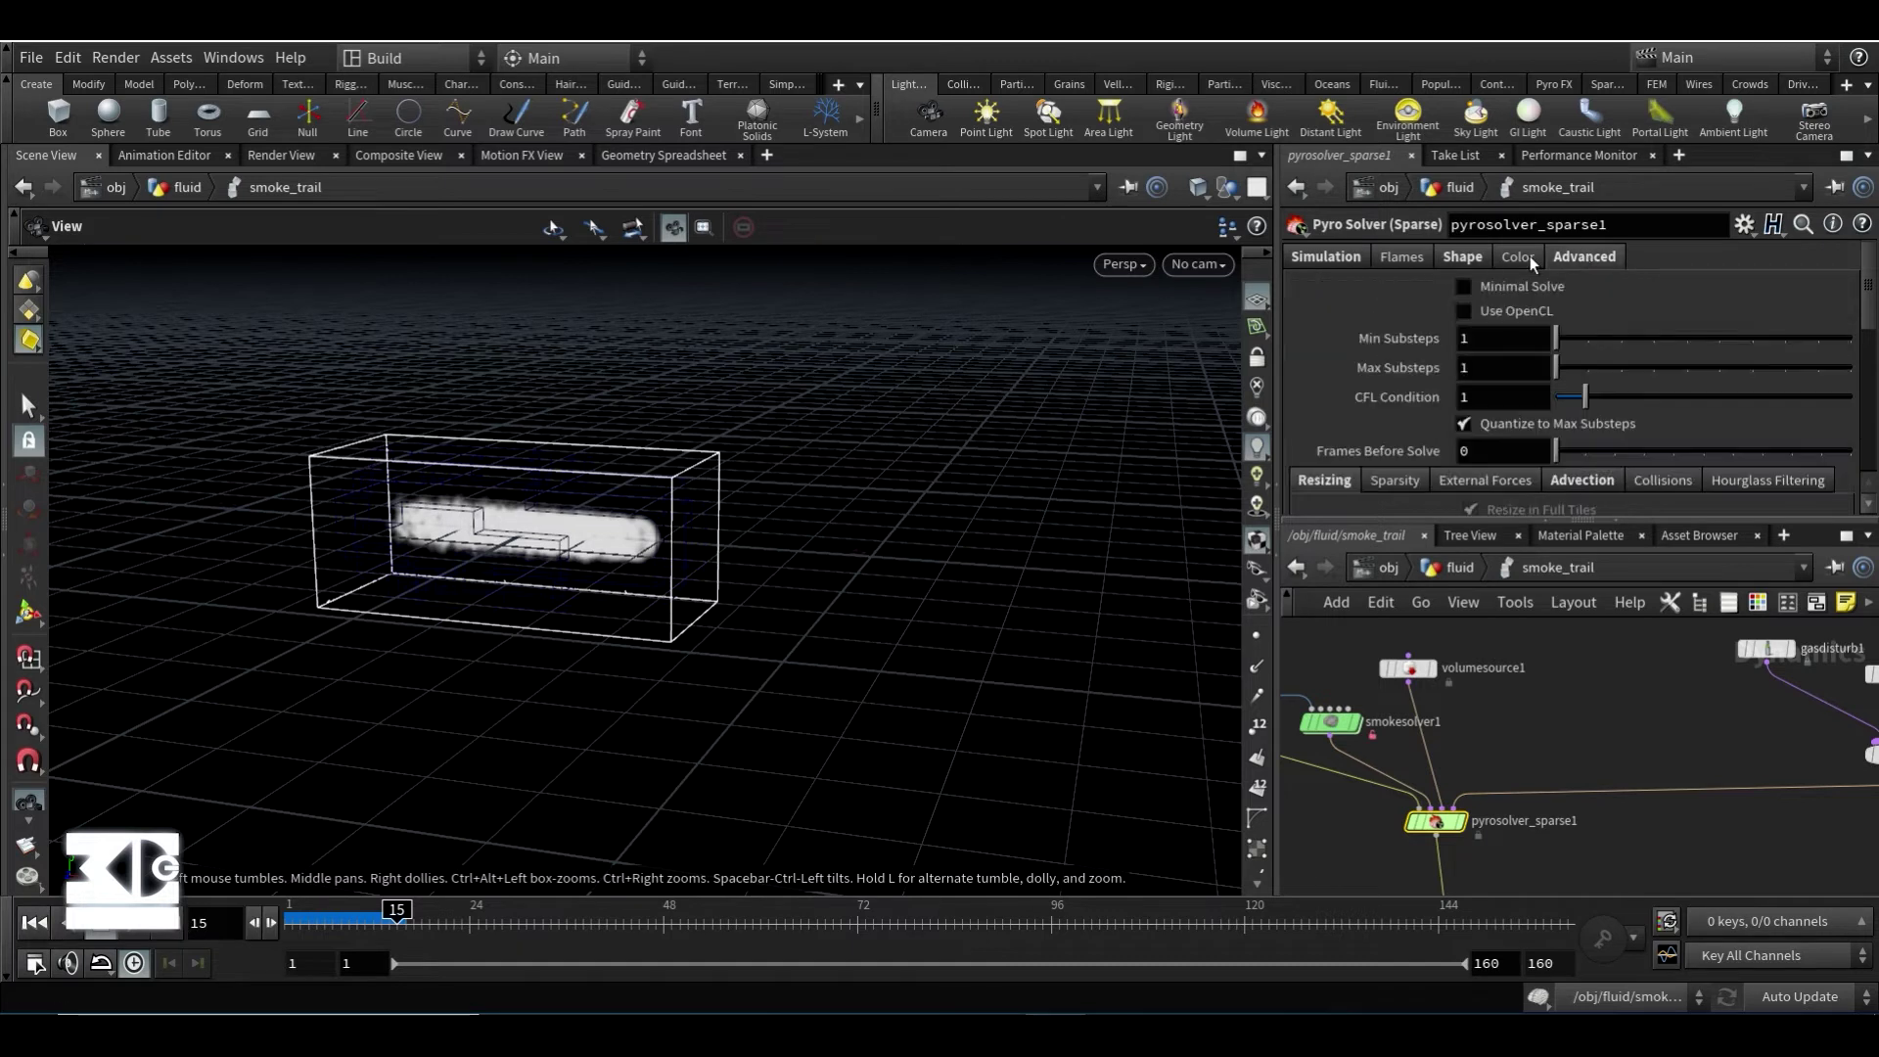
scroll(1390, 325, "down", 4)
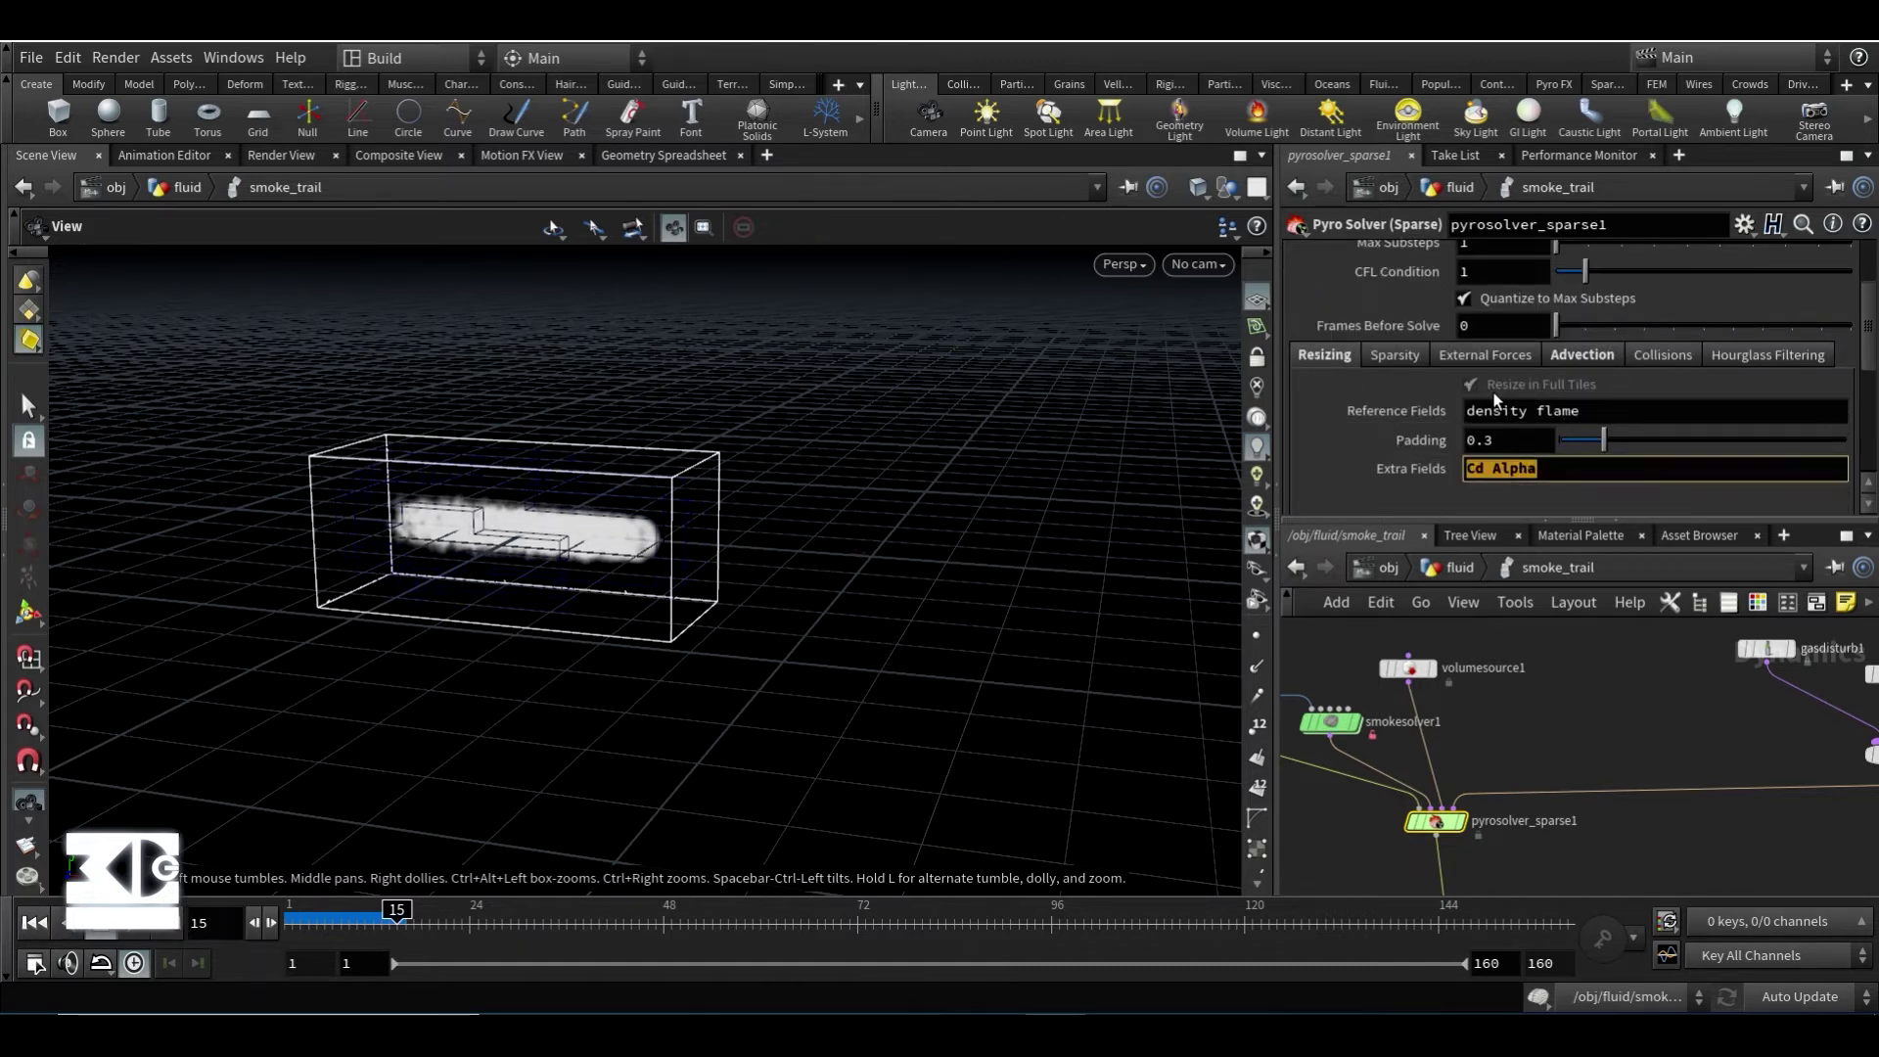
left_click(1582, 354)
scroll(1370, 409, "down", 2)
scroll(1522, 431, "up", 1)
left_click(1320, 293)
- Examine gasdisturb1's strength, threshold range, visualization and advanced settings
middle_click_drag(1606, 704, 1296, 715)
left_click(1456, 659)
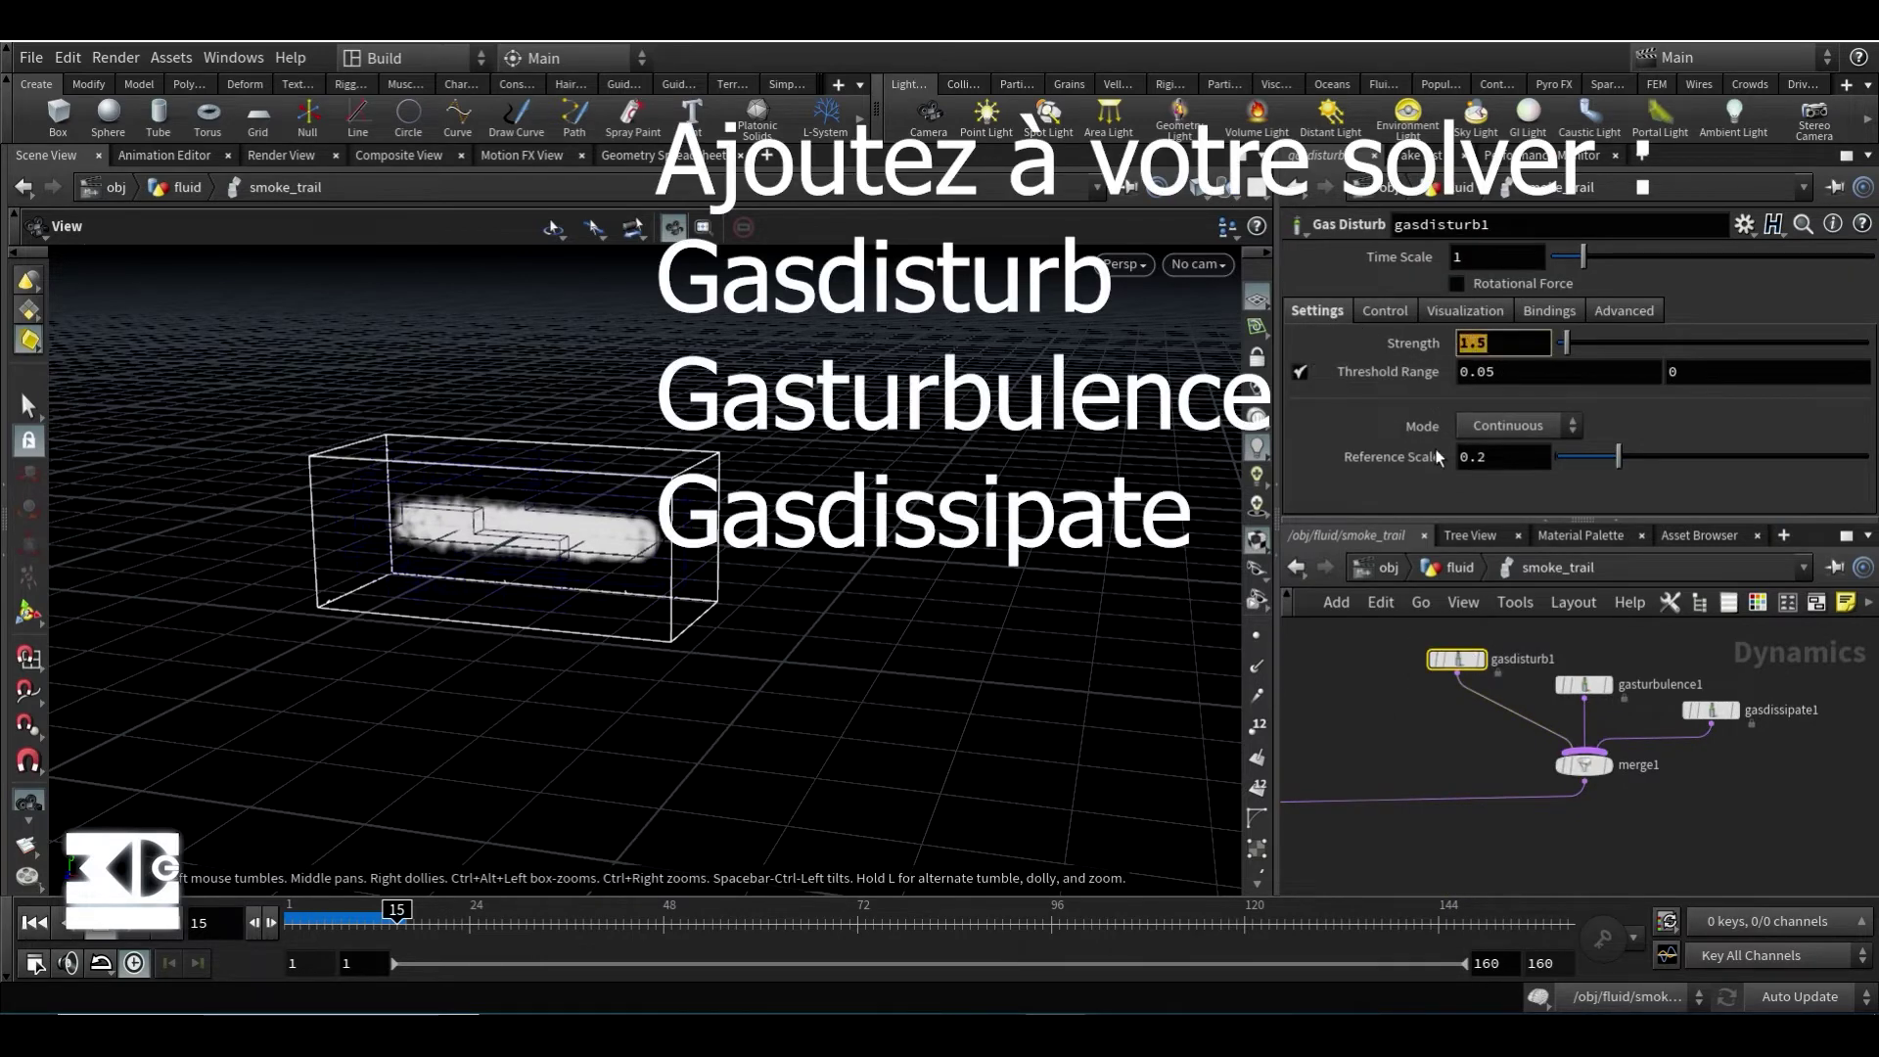
left_click(1465, 310)
left_click(1538, 309)
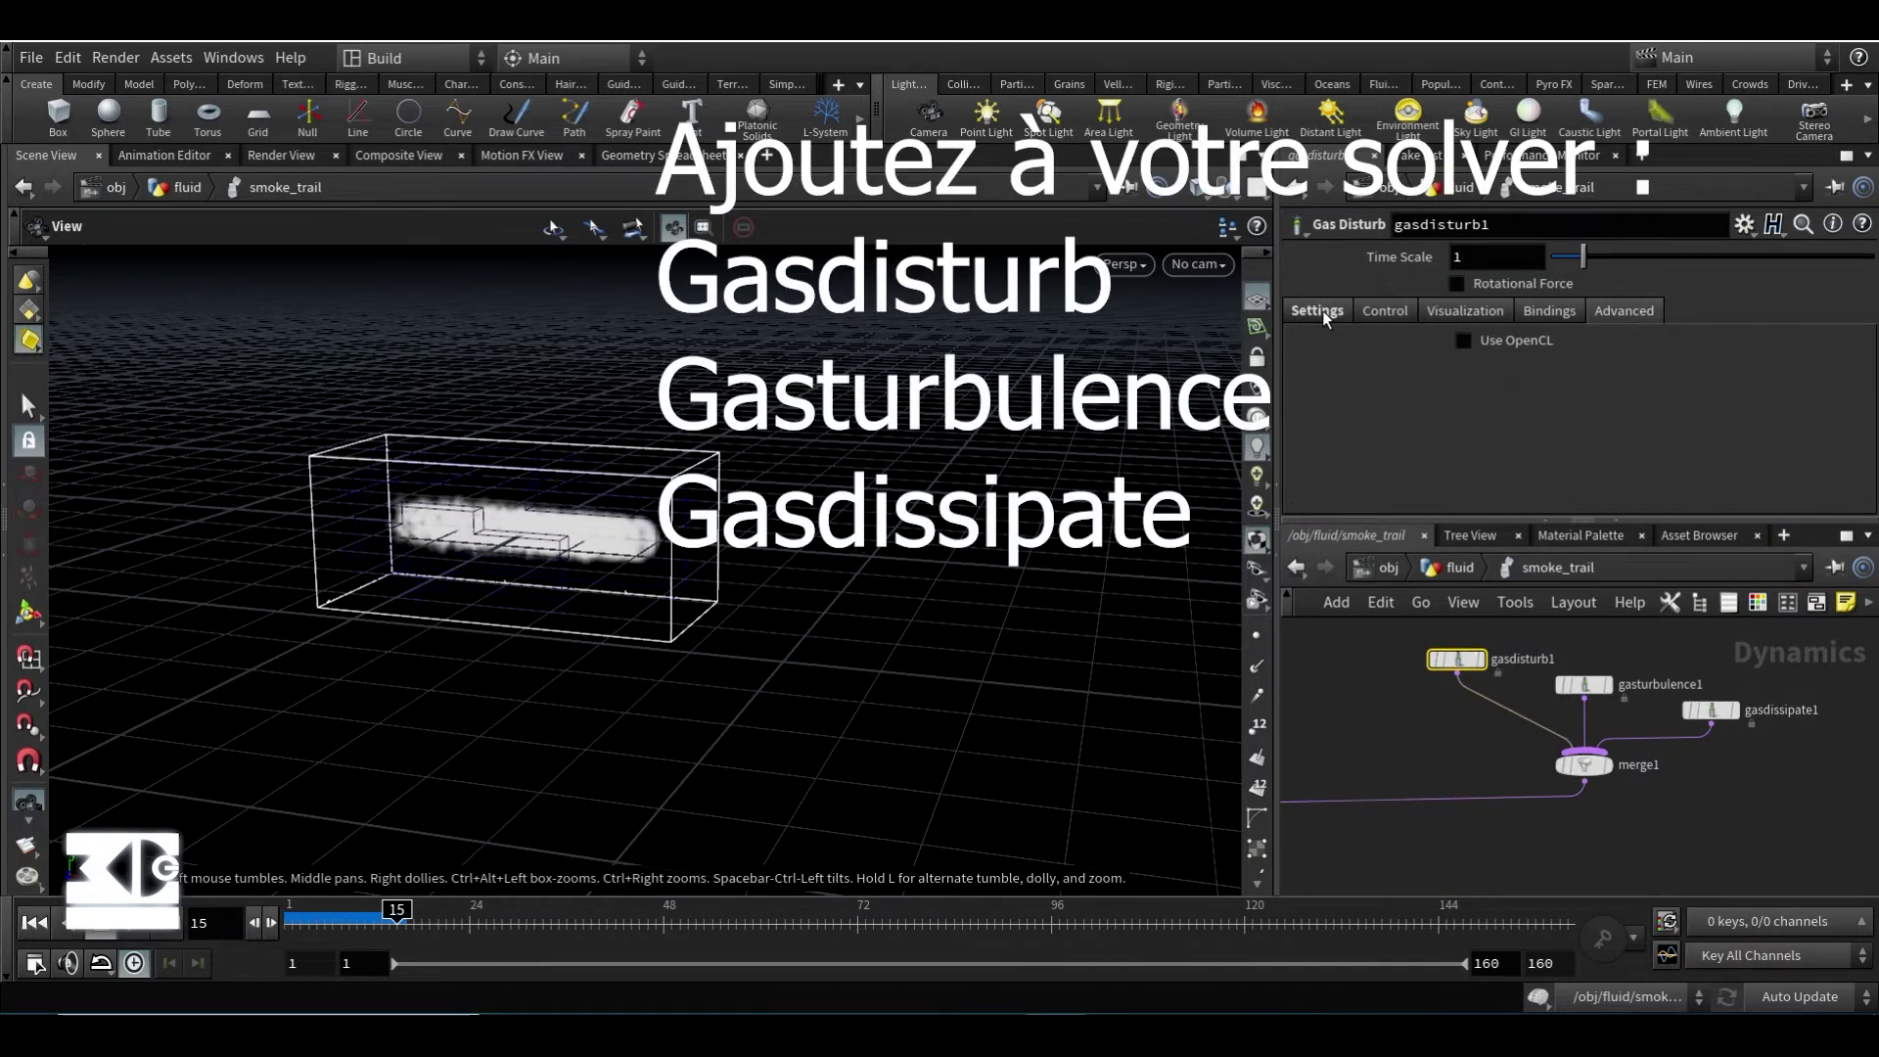
- Examine the scale and swirl size of gasturbulence1 and the diffusion and evaporation rate of gasdissipate1
left_click(1584, 683)
scroll(1492, 431, "down", 1)
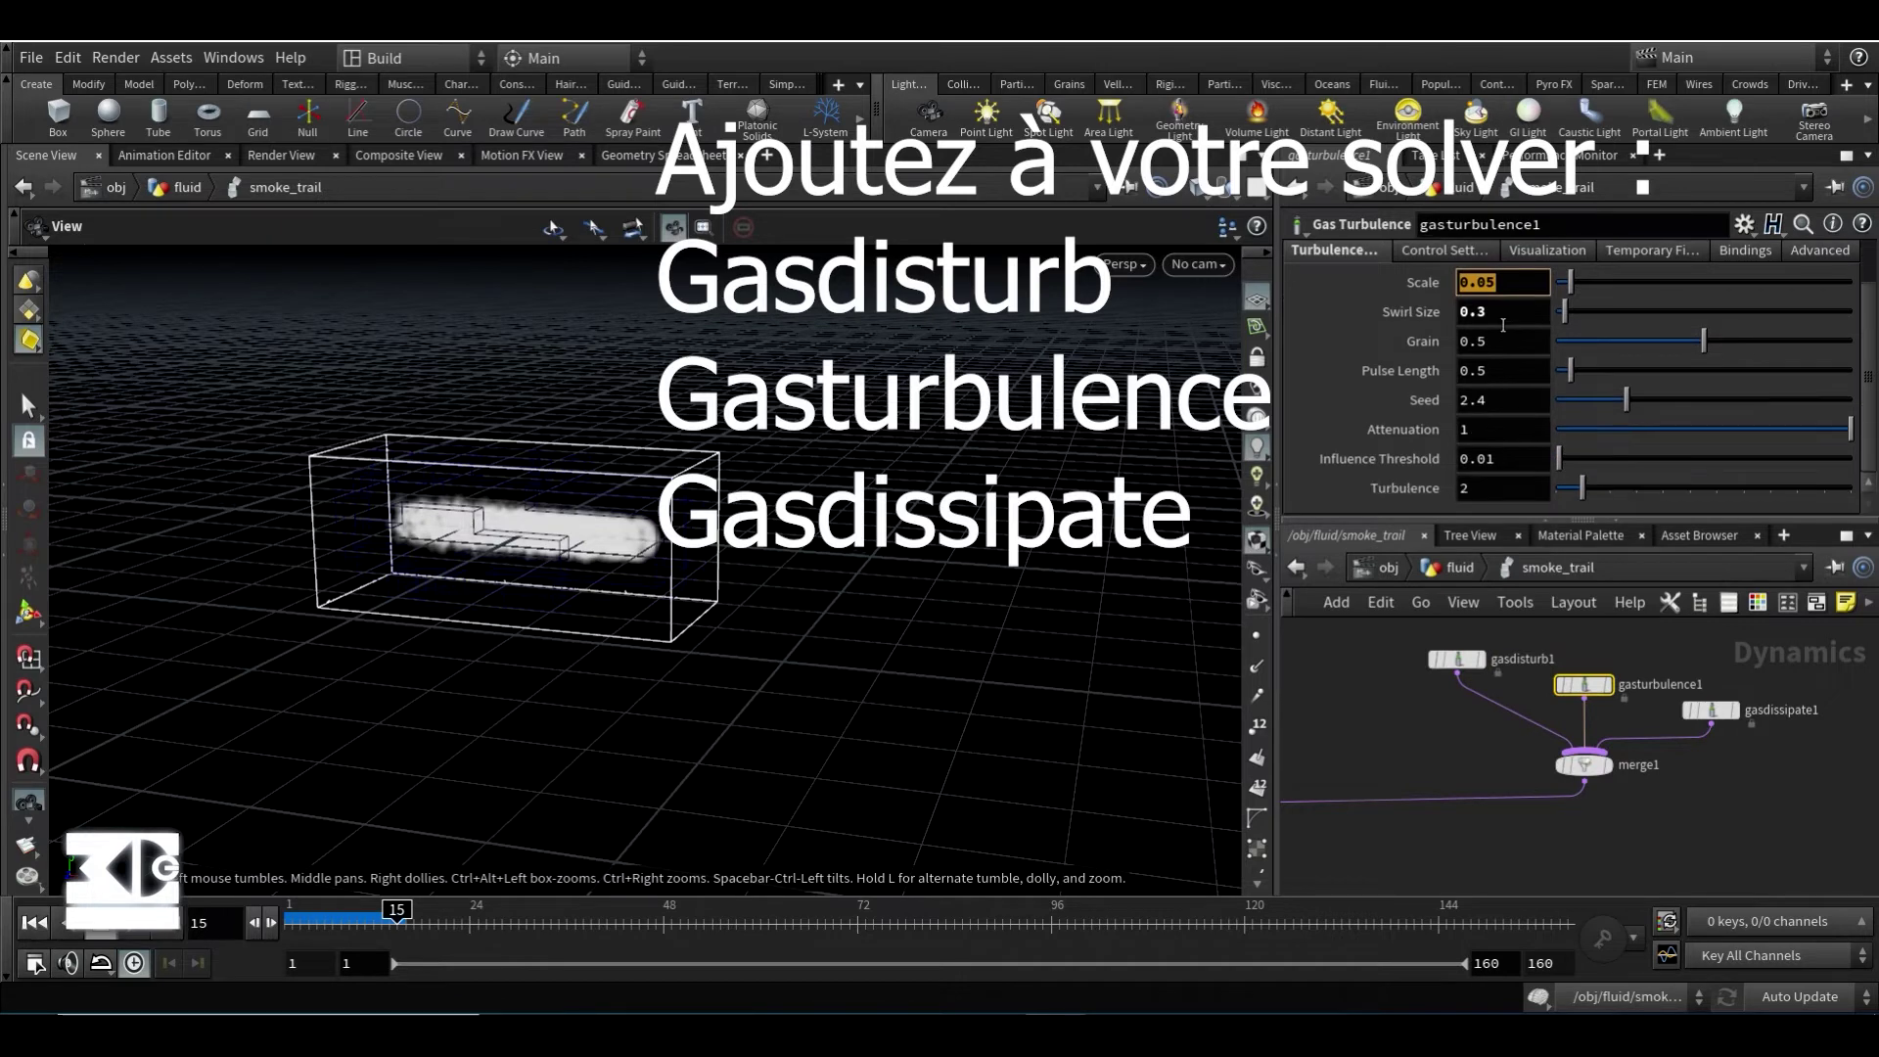
left_click(1464, 312)
left_click(1719, 713)
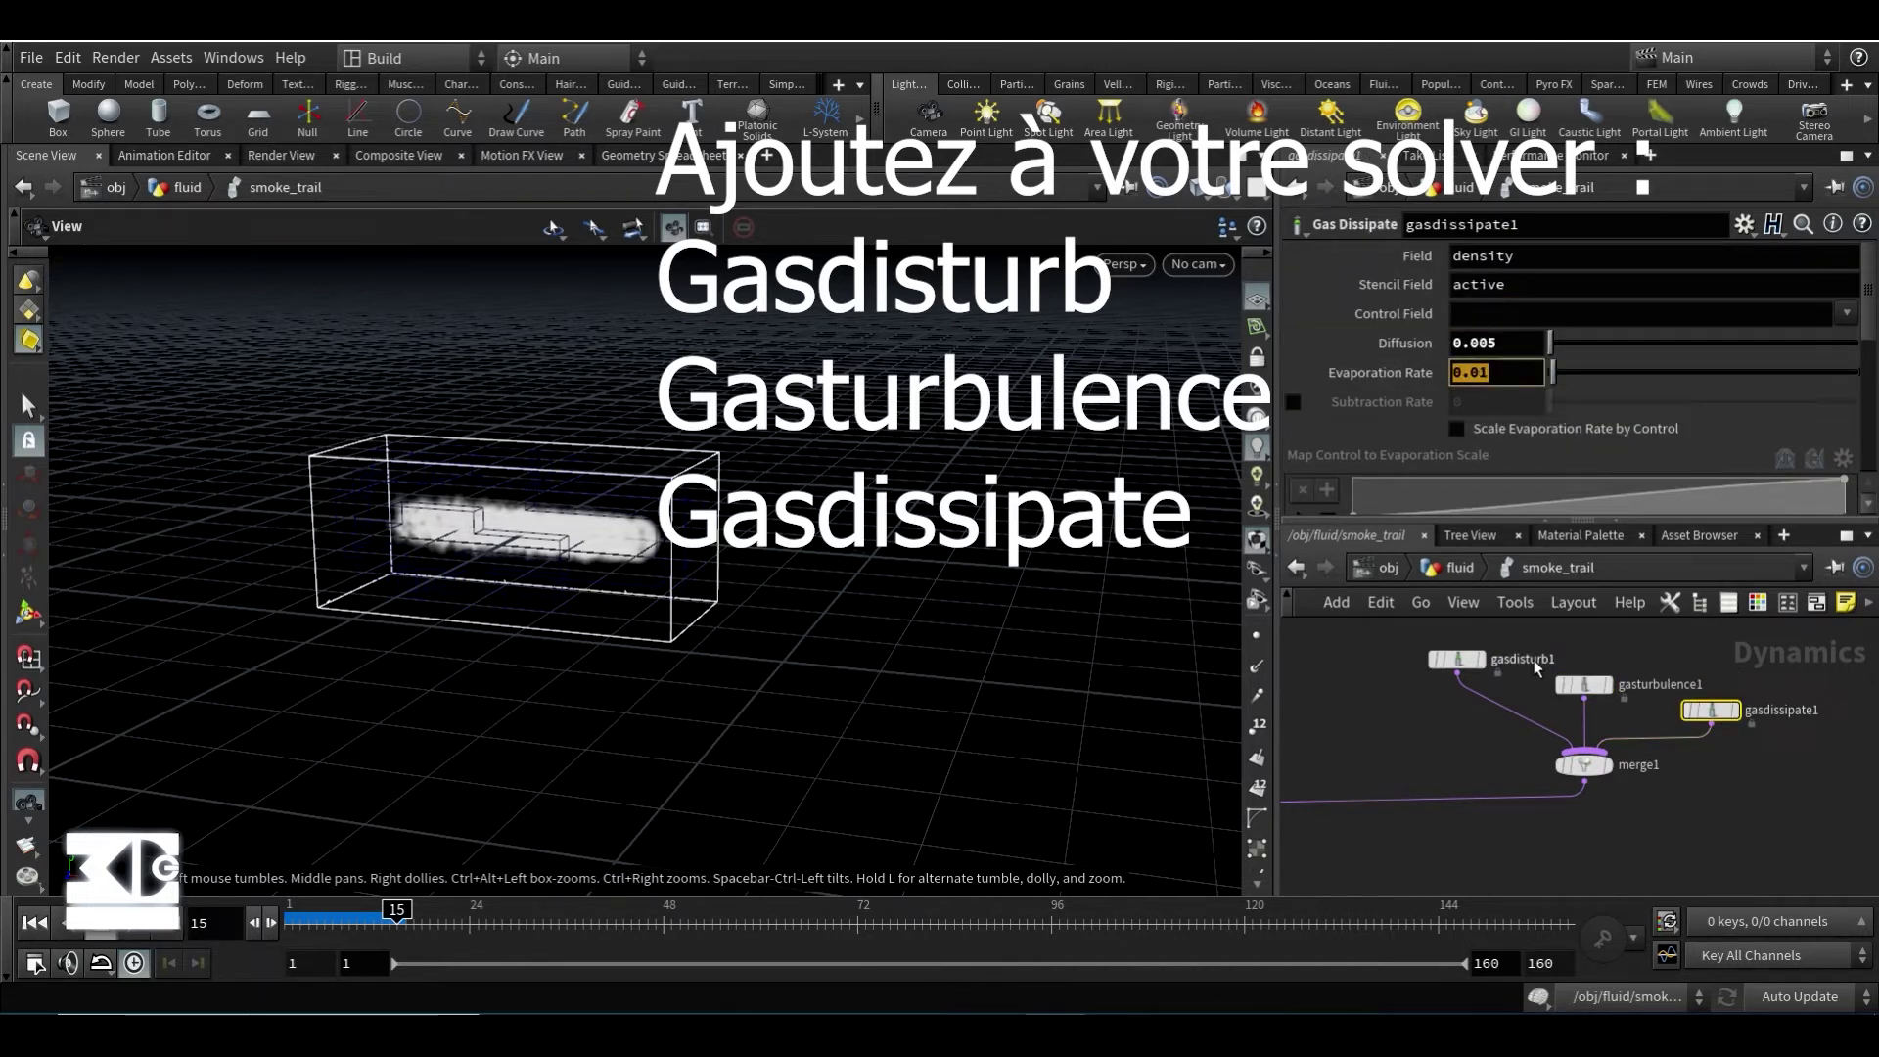
- Recheck the advanced, shape and simulation settings of pyrosolver_sparse1
middle_click_drag(1440, 757, 1727, 690)
left_click(1488, 759)
scroll(1635, 385, "up", 4)
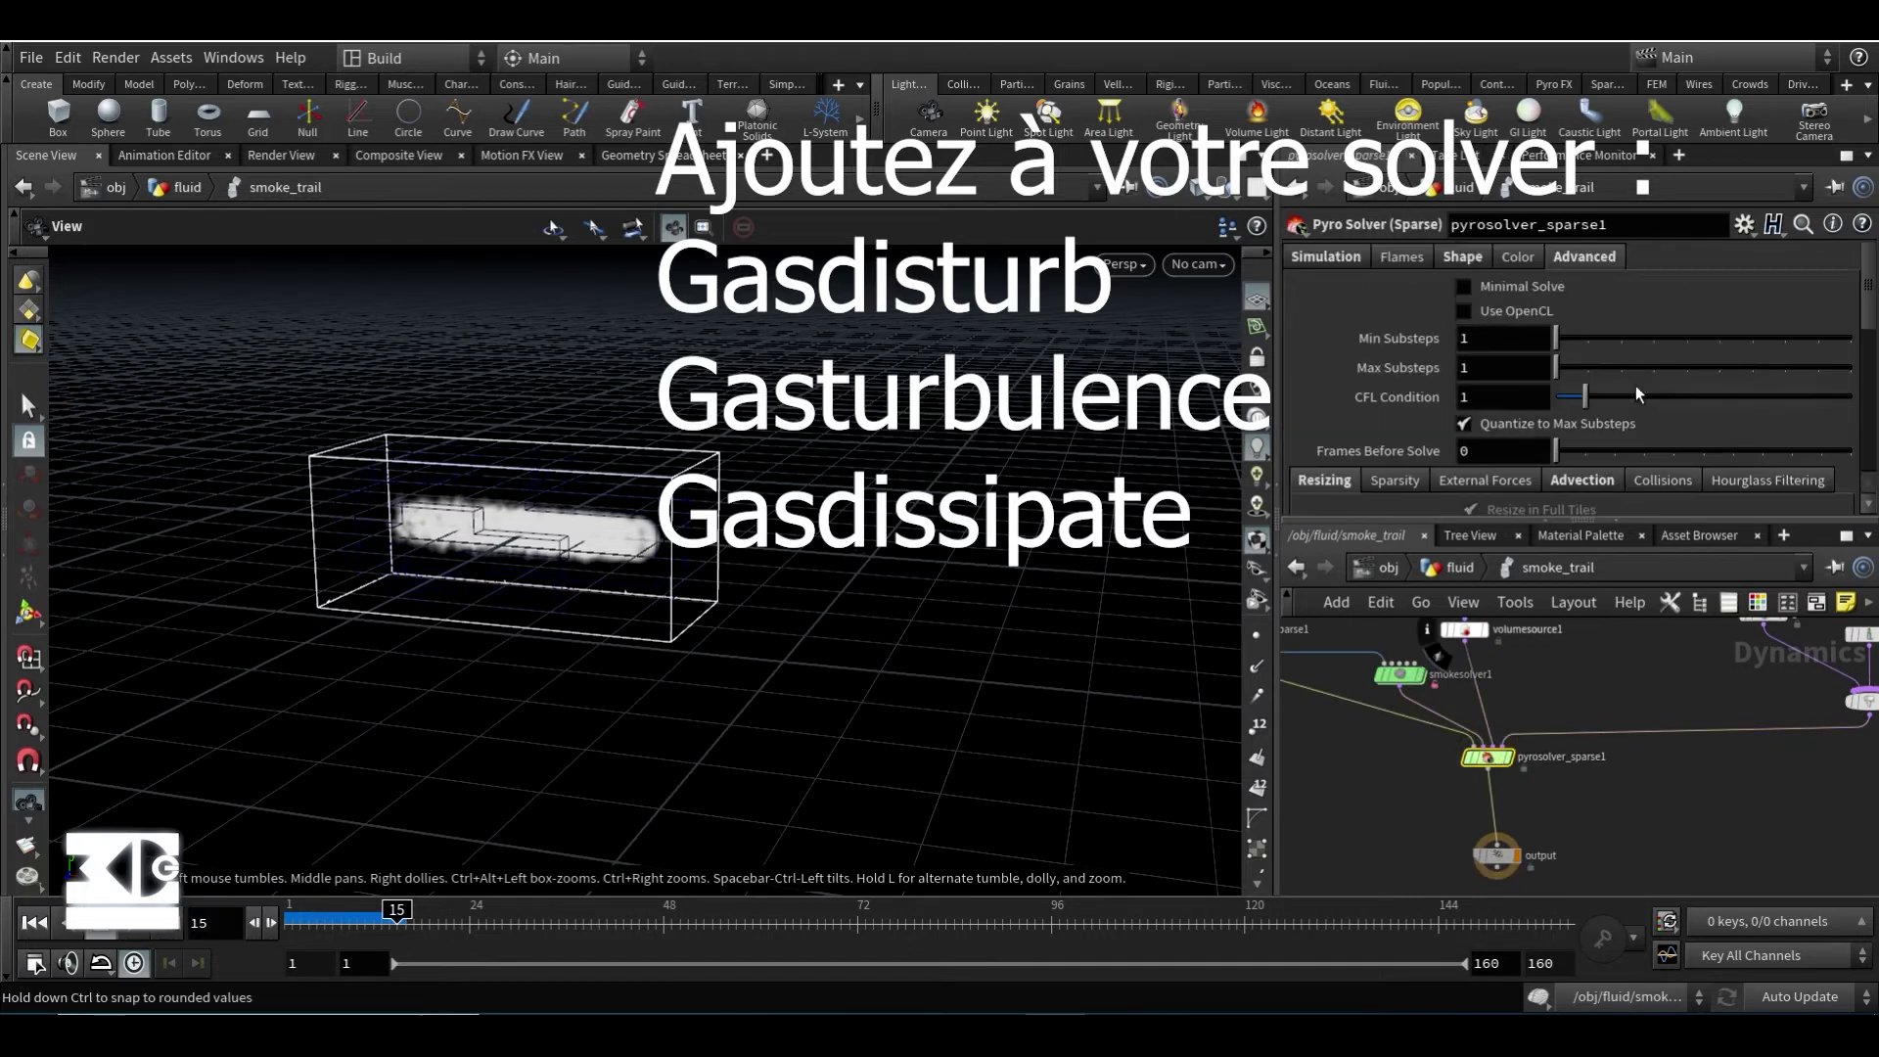
left_click(1462, 258)
left_click(1317, 257)
middle_click_drag(1425, 839, 1461, 803)
- Return to the fluid network, display smoke_trail, play it from the first frame and rewind
left_click(1450, 567)
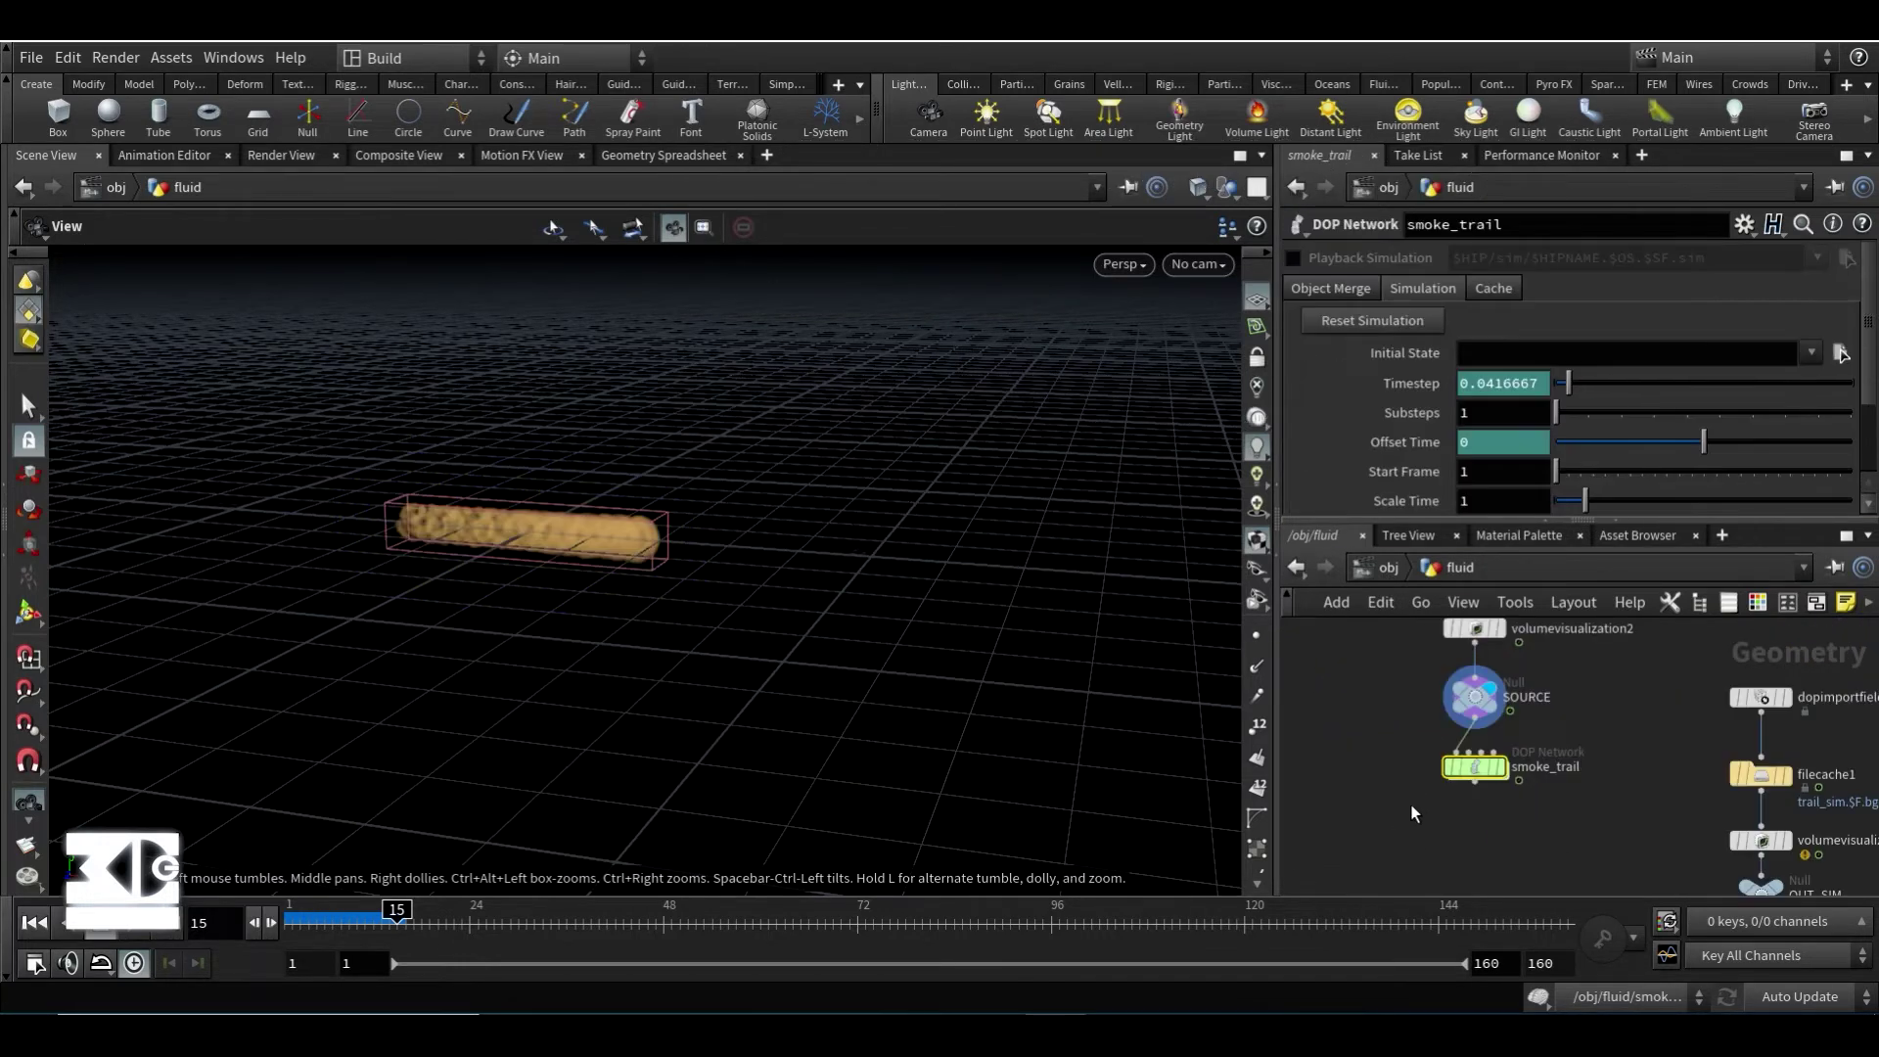
scroll(1396, 781, "up", 1)
left_click(1517, 766)
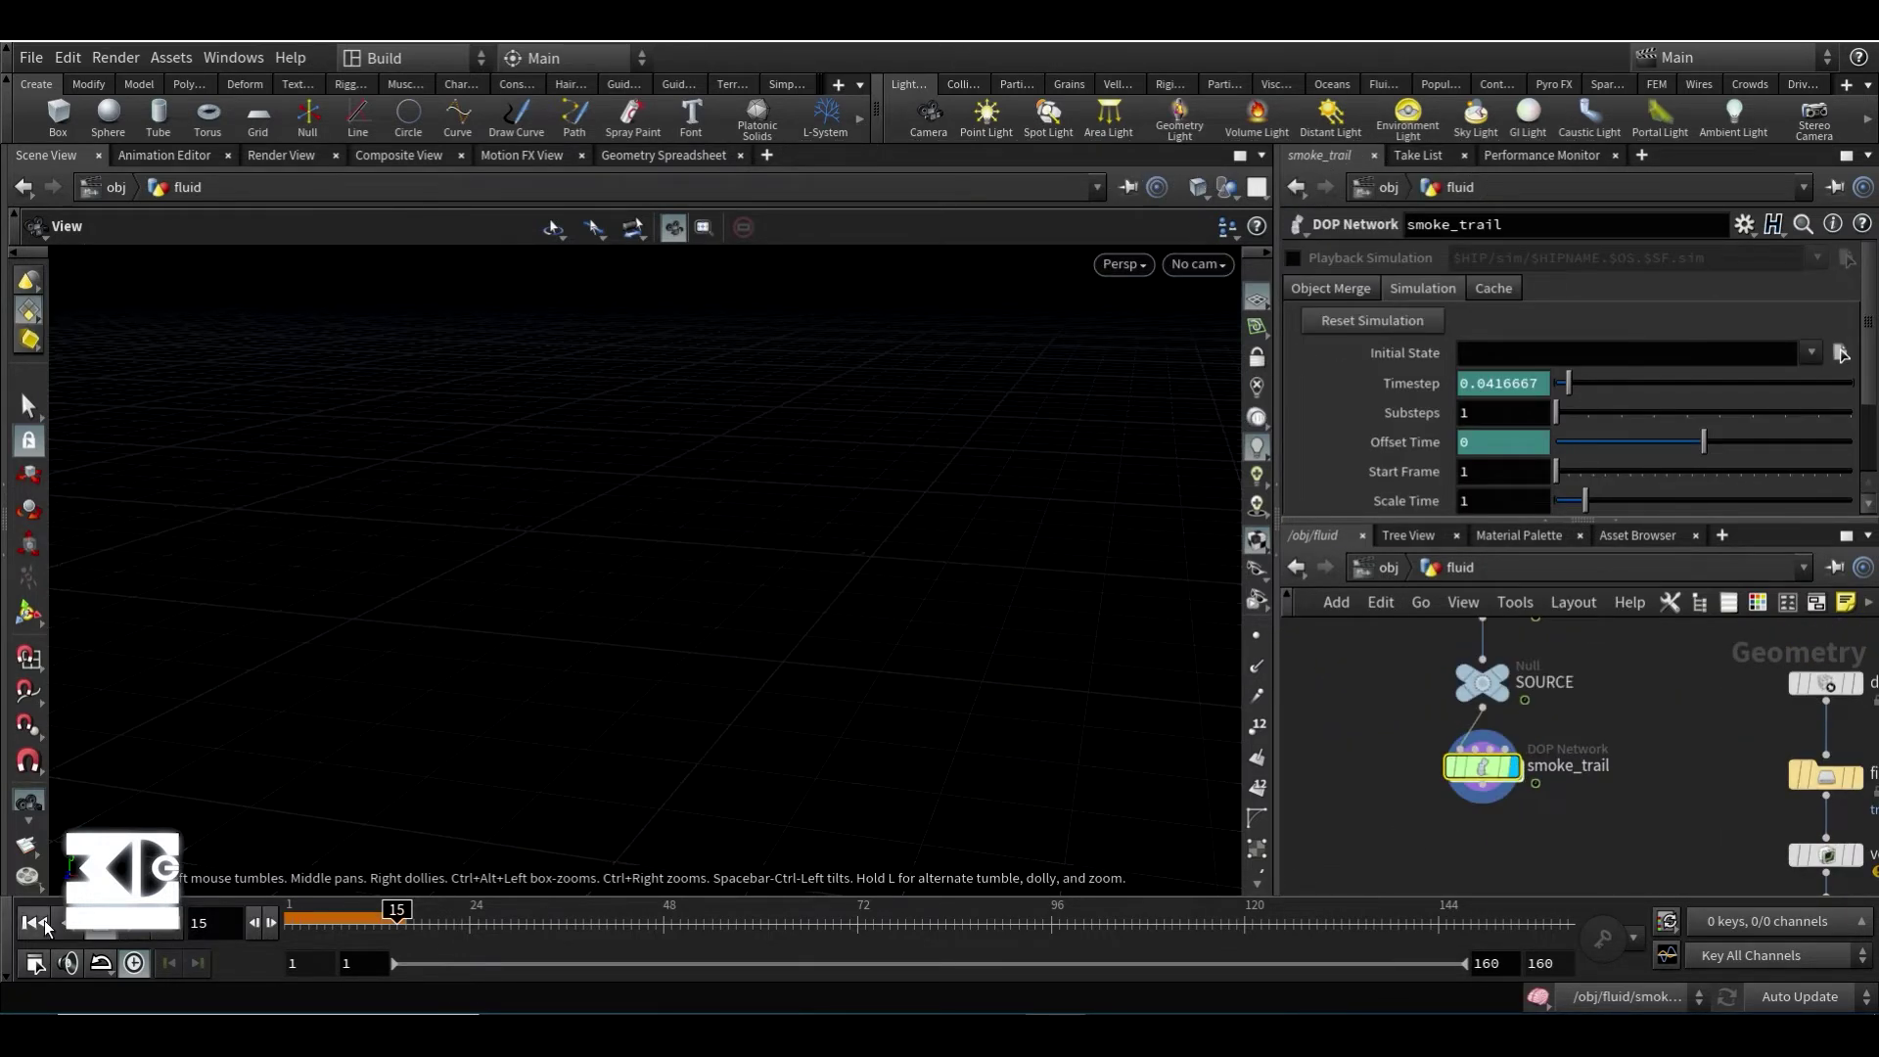
left_click(34, 922)
left_click(137, 925)
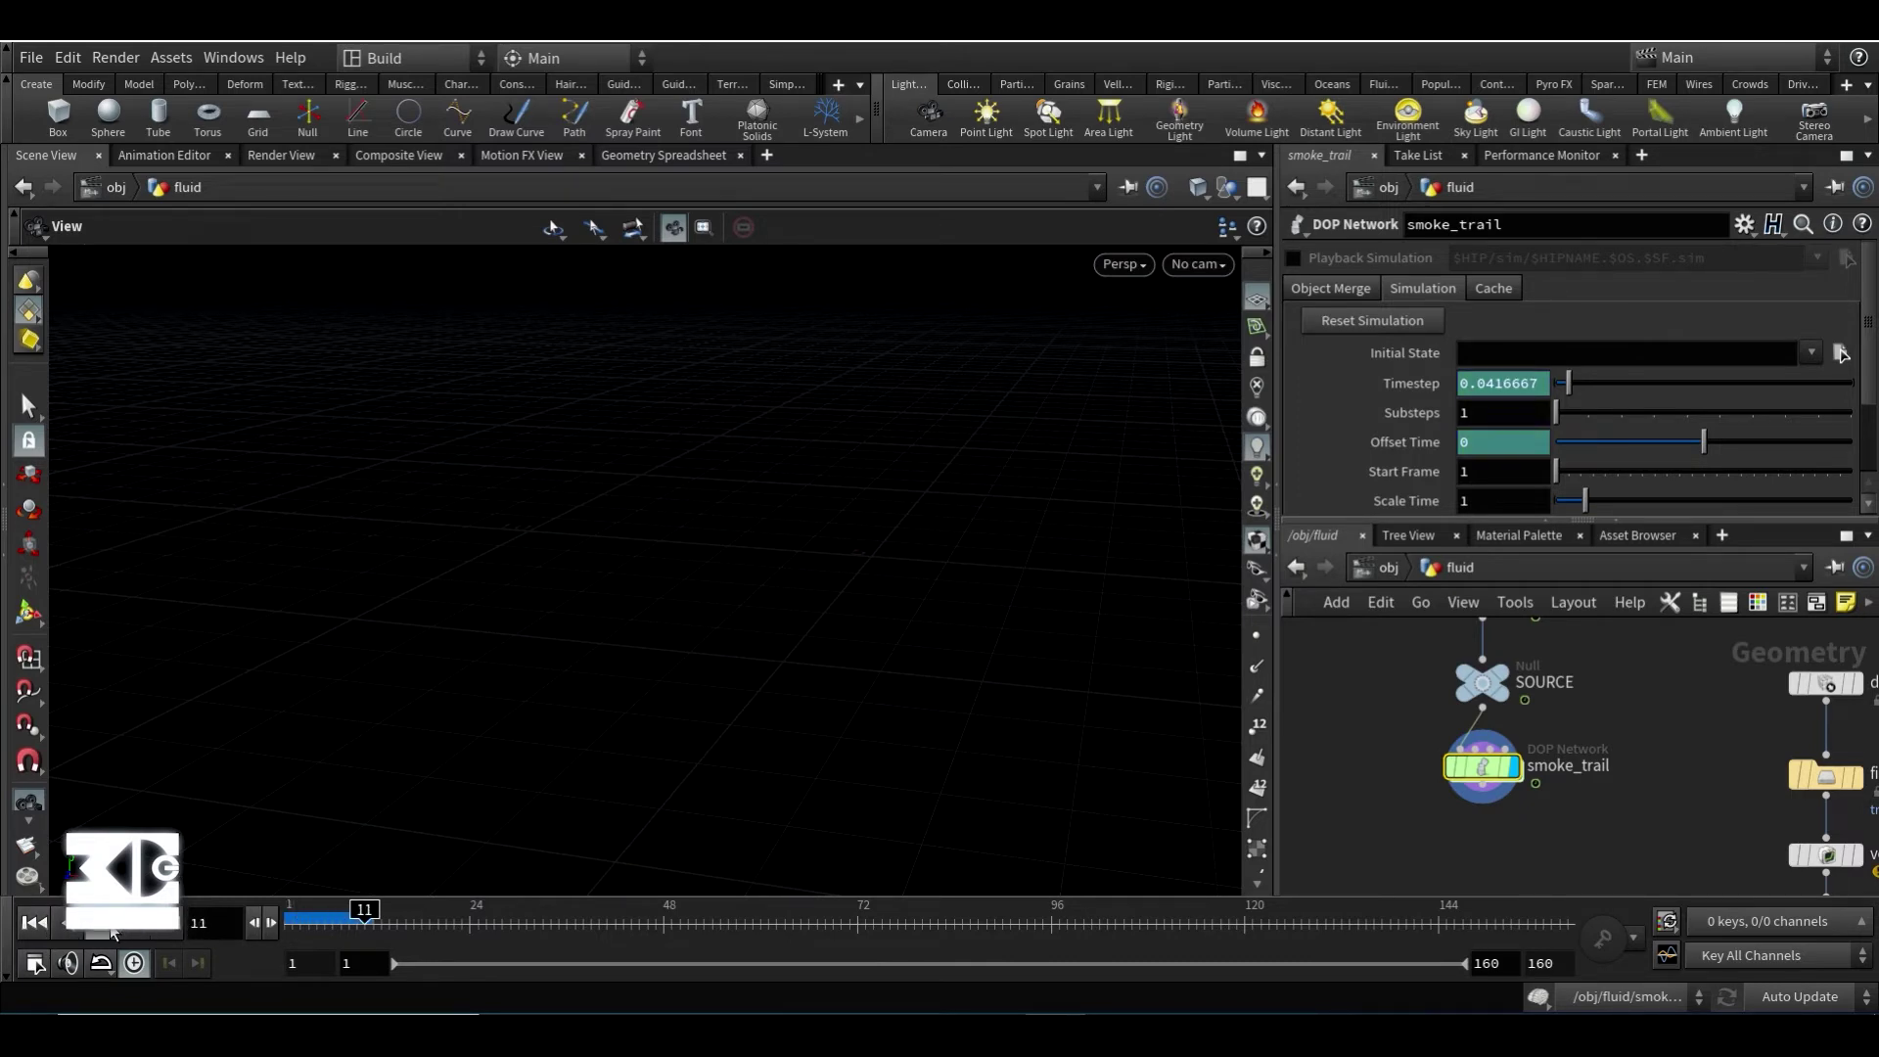
left_click(45, 923)
- Display dopimportfield1 with the playback at frame 13 and examine filecache1's disk cache settings
middle_click_drag(1635, 701, 1437, 674)
scroll(1437, 673, "down", 1)
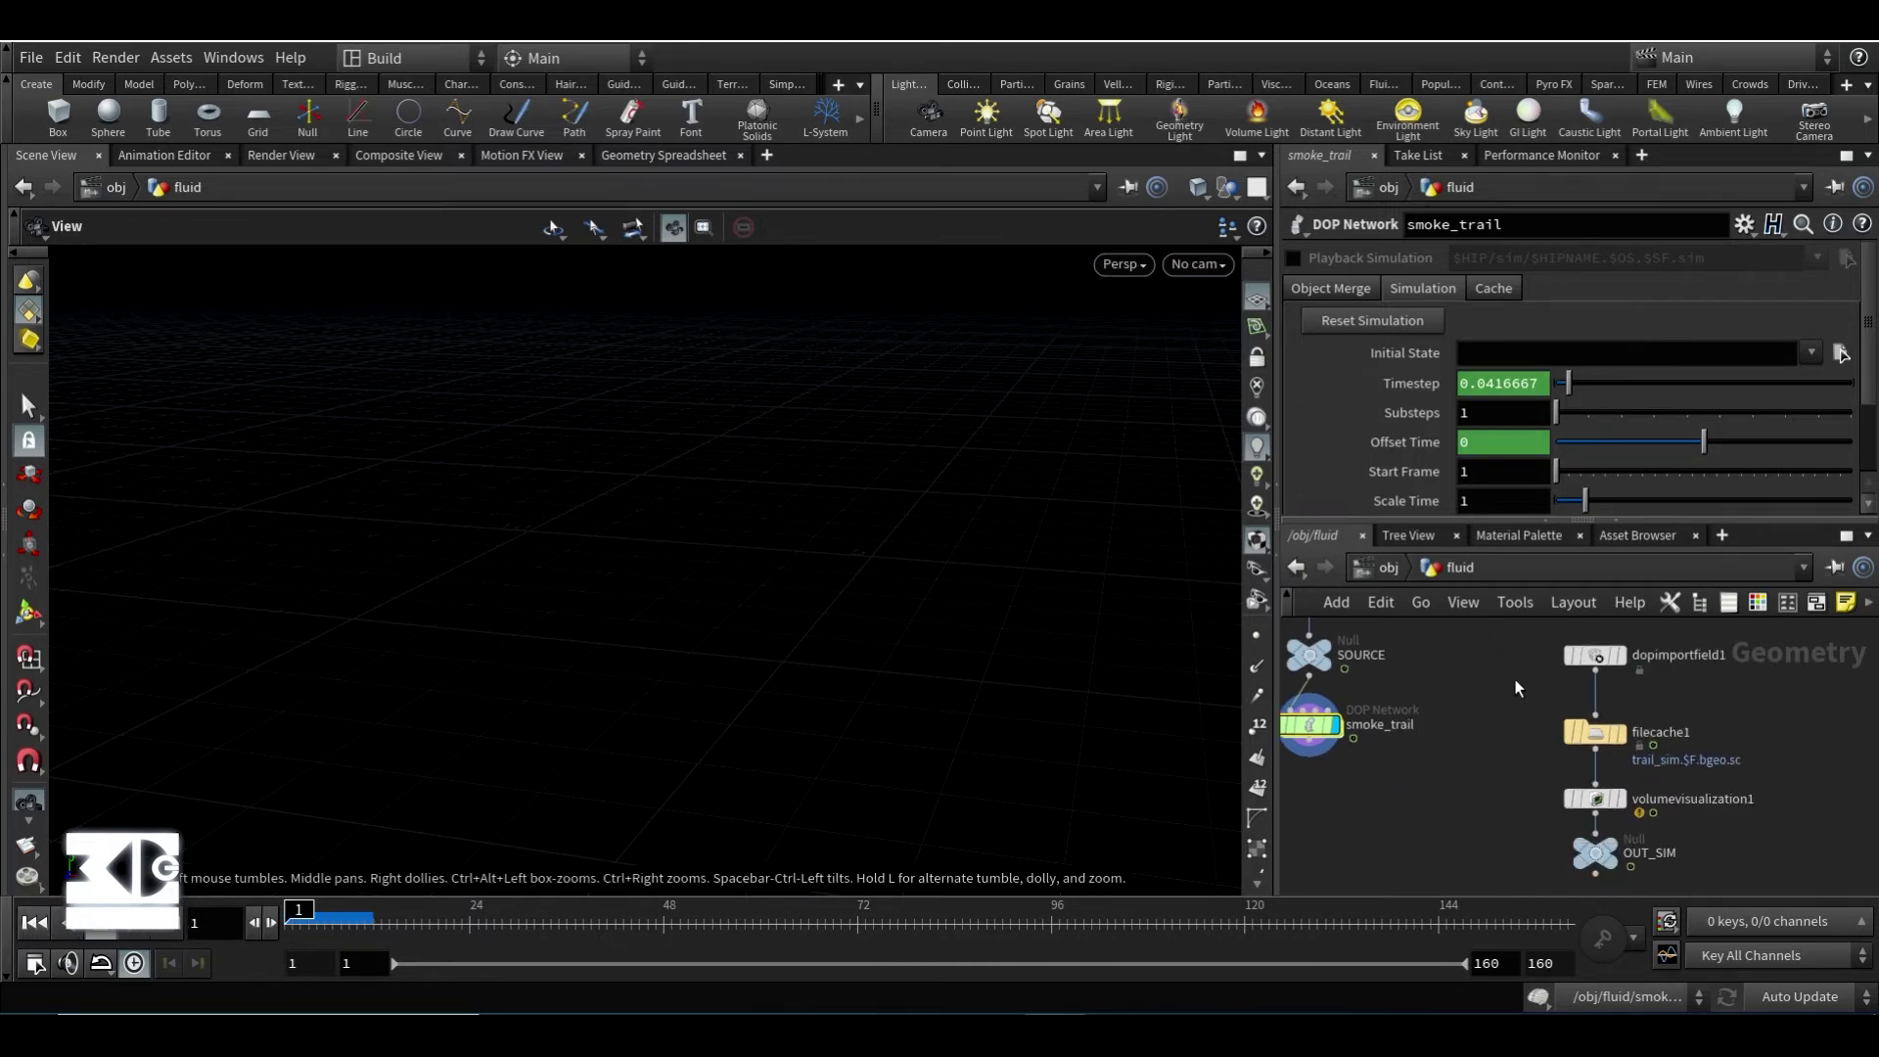
middle_click_drag(1515, 680, 1492, 723)
left_click(1598, 699)
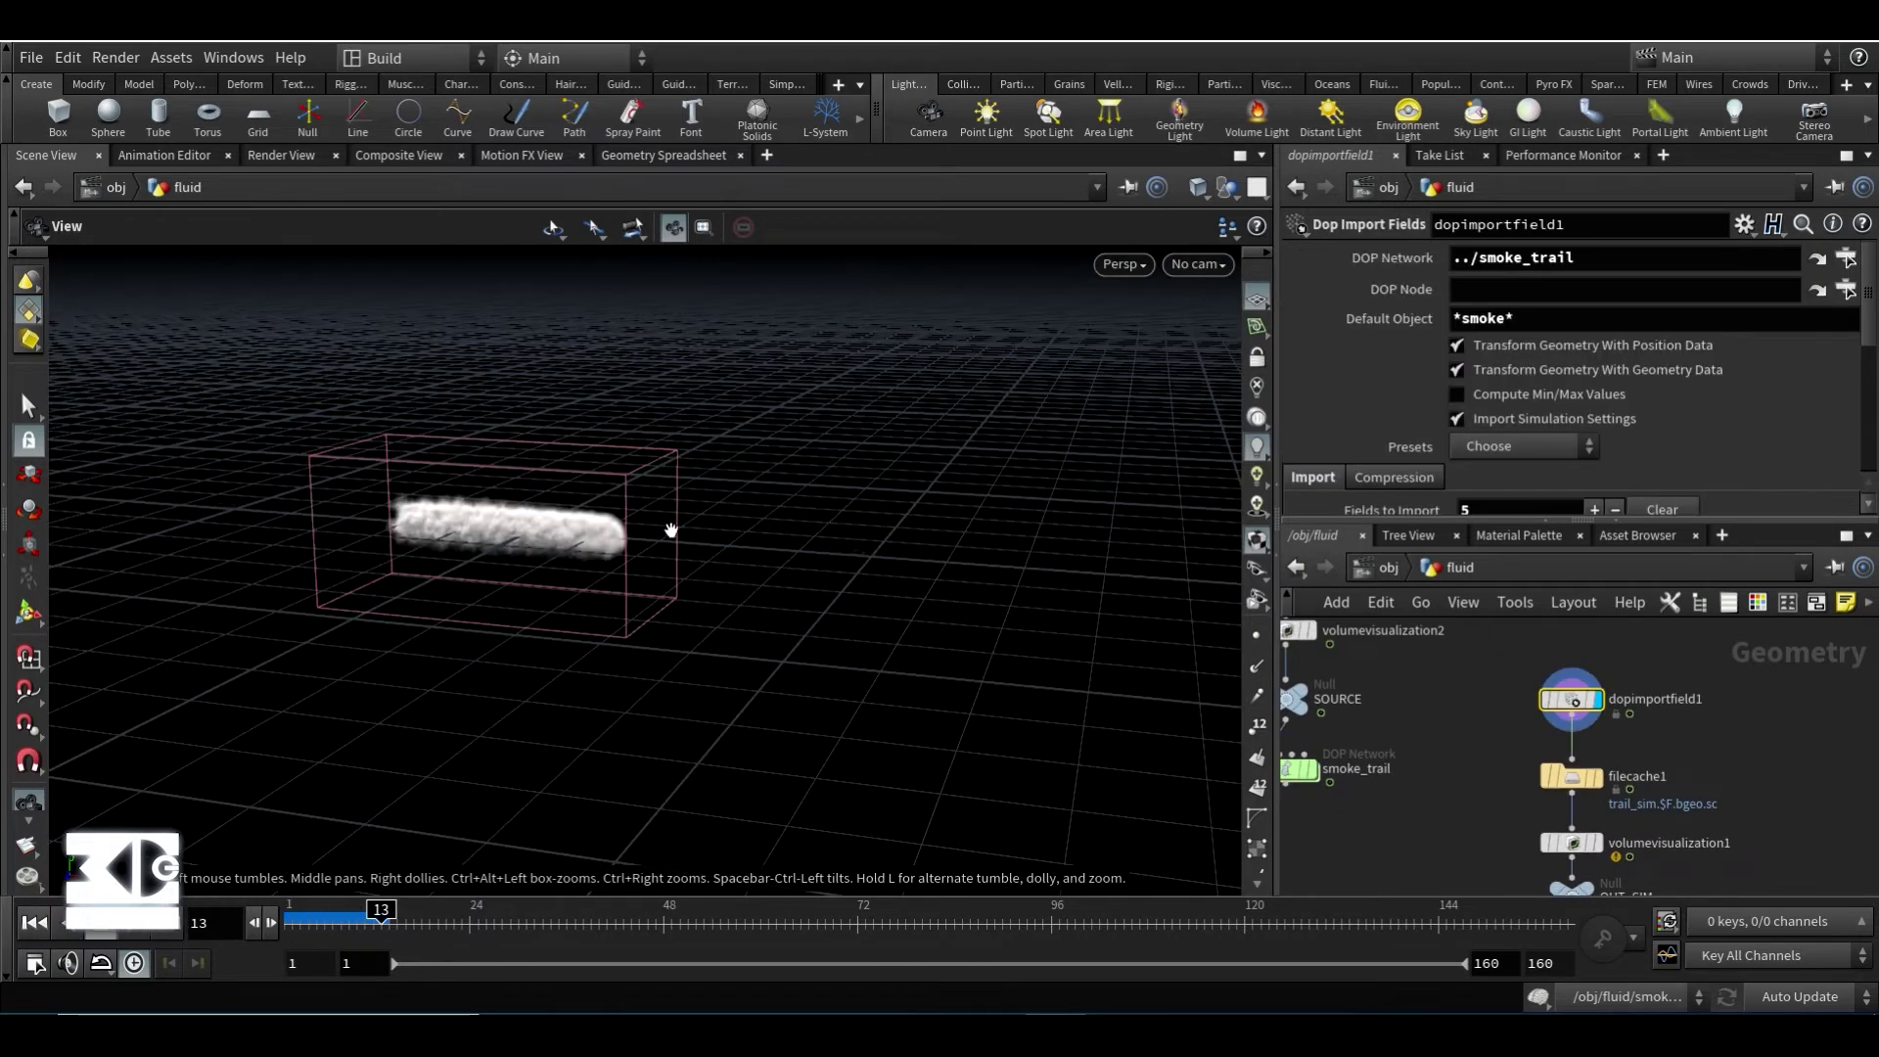
middle_click_drag(1586, 774, 1537, 720)
left_click(1524, 724)
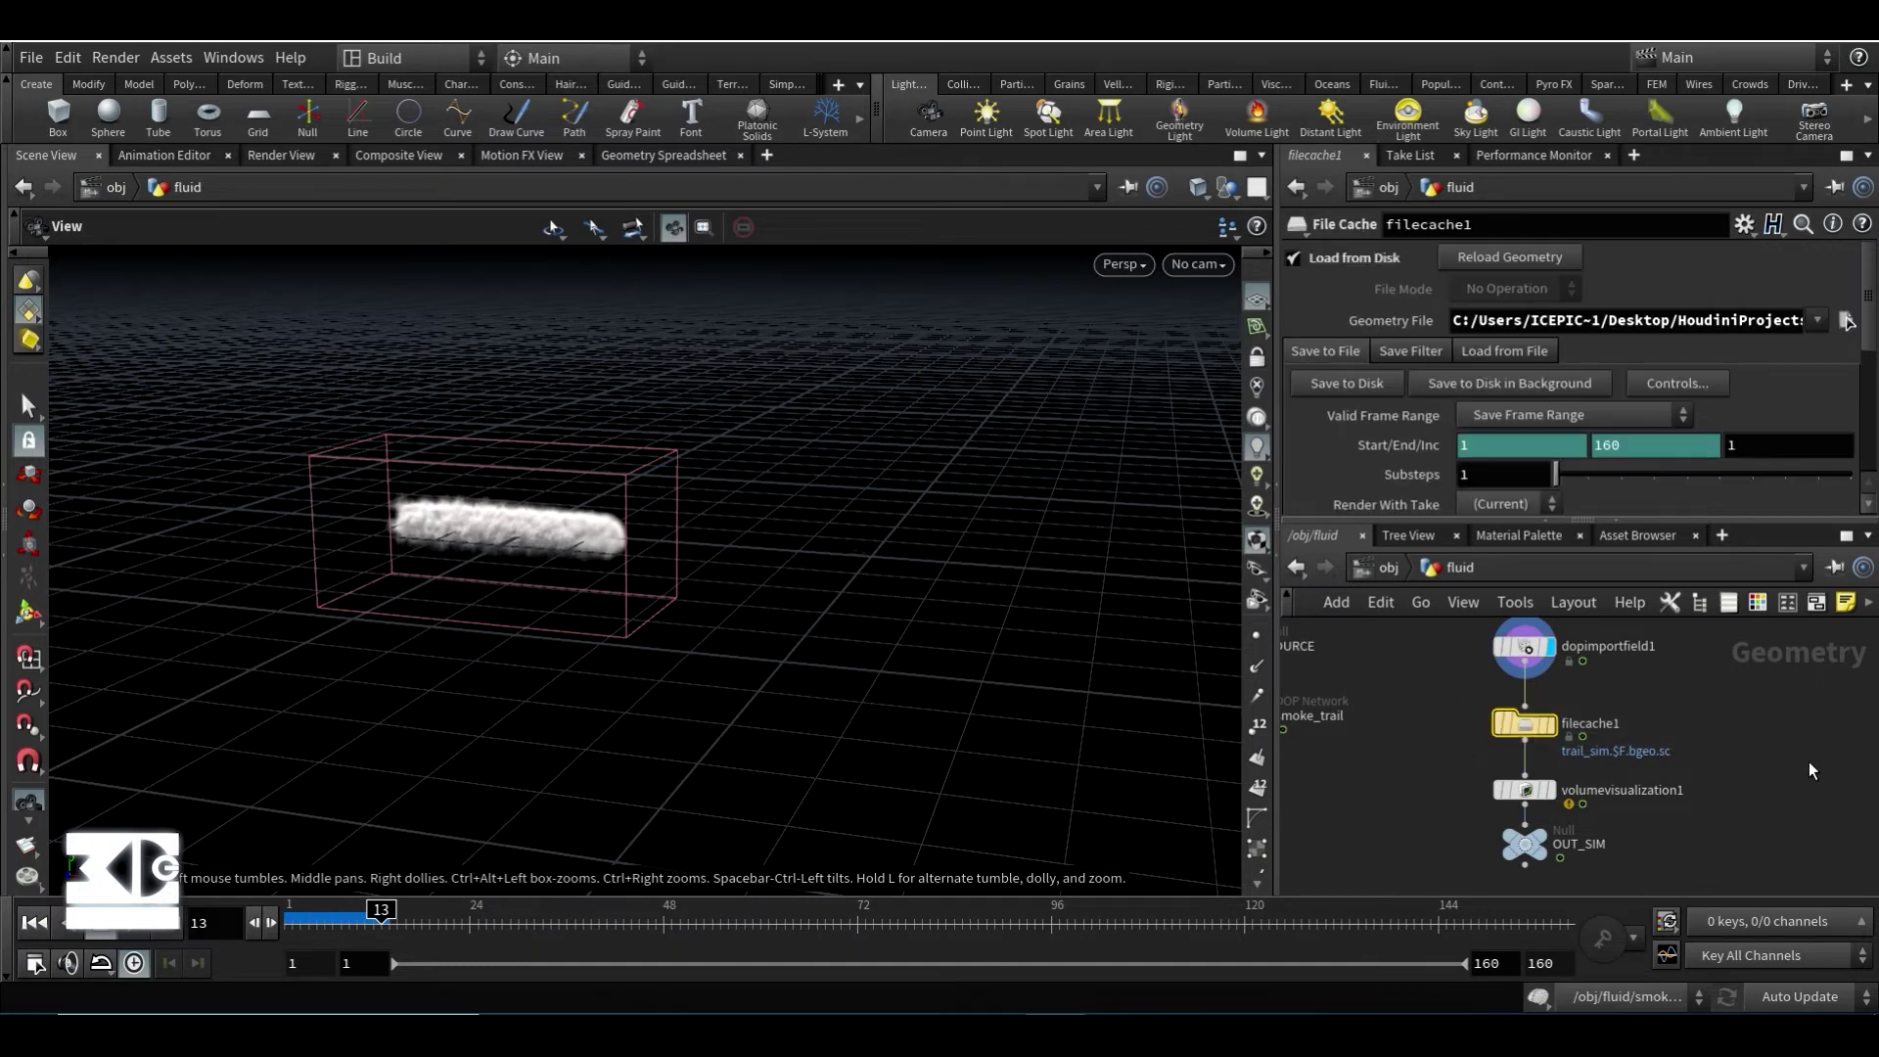
- Display volumevisualization1, shift the node aside in the chain, and examine its smoke mode and diffuse field
left_click(1551, 790)
left_click(1525, 789)
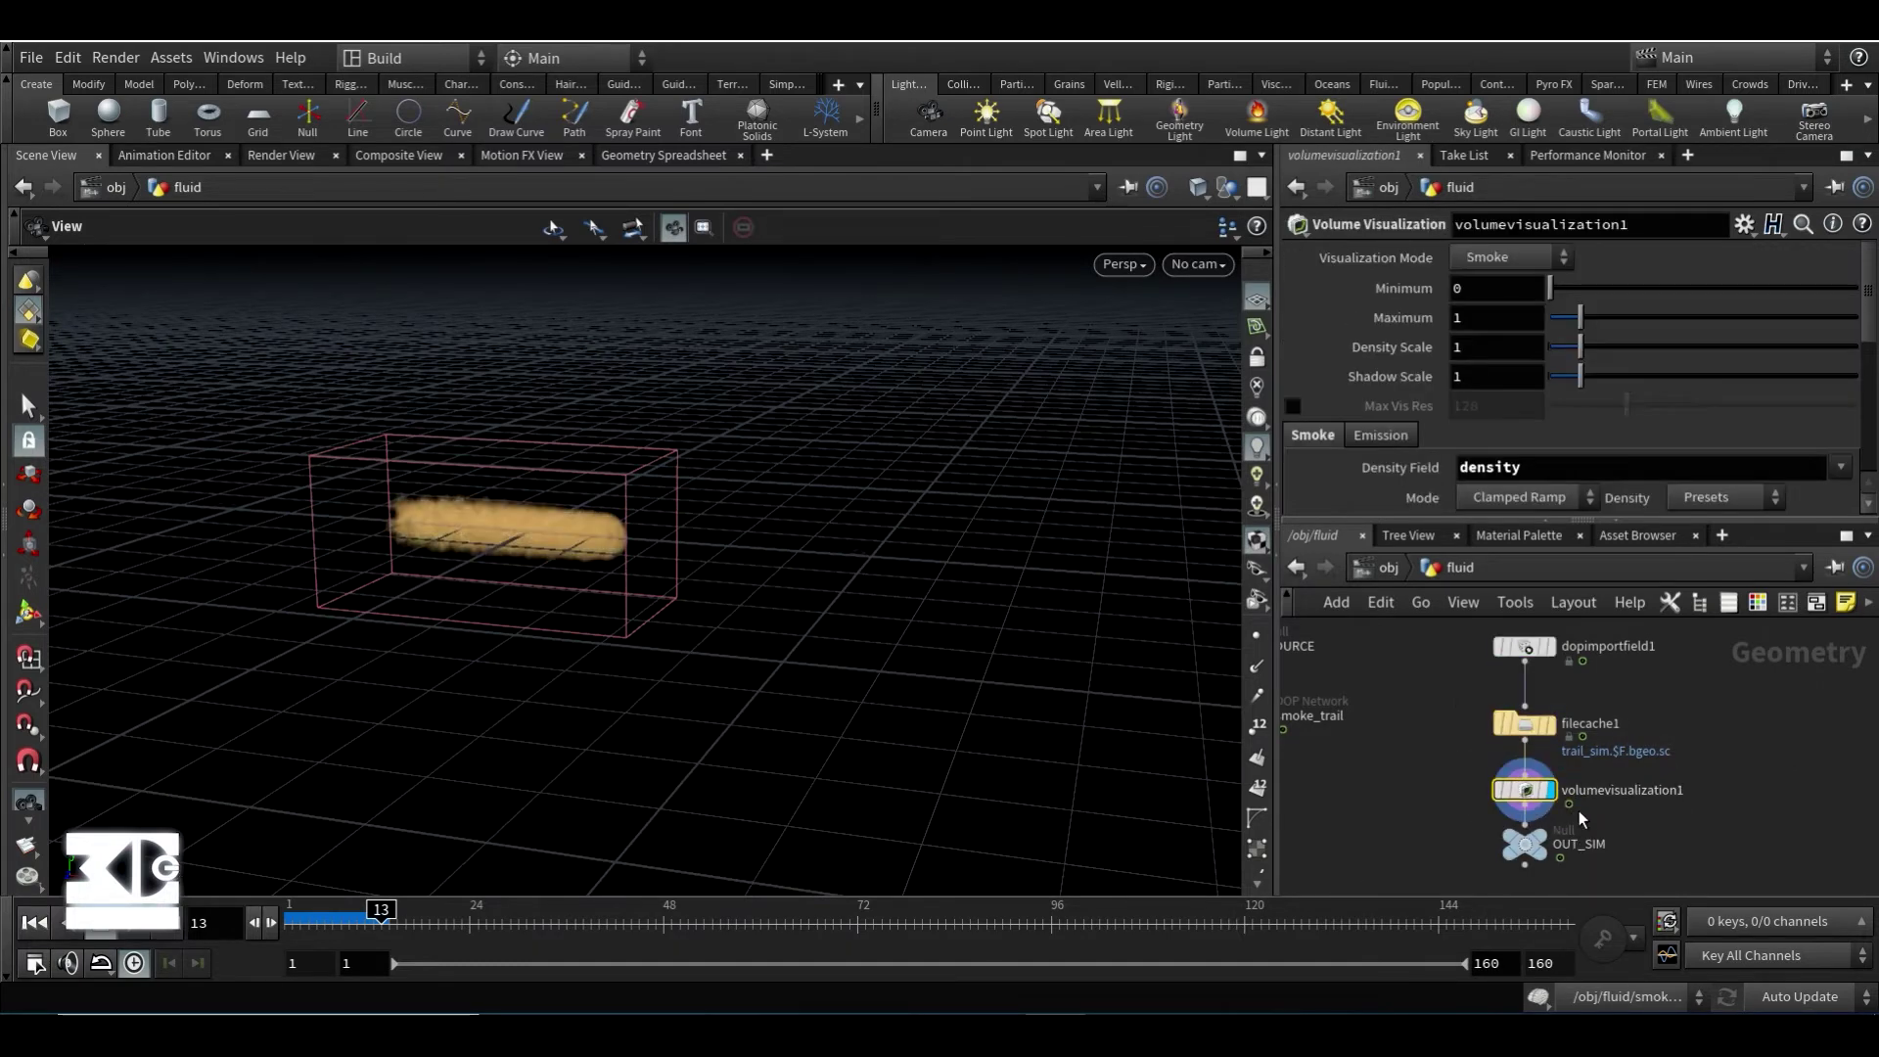
left_click(1512, 256)
left_click(1500, 302)
left_click_drag(1524, 790, 1452, 784)
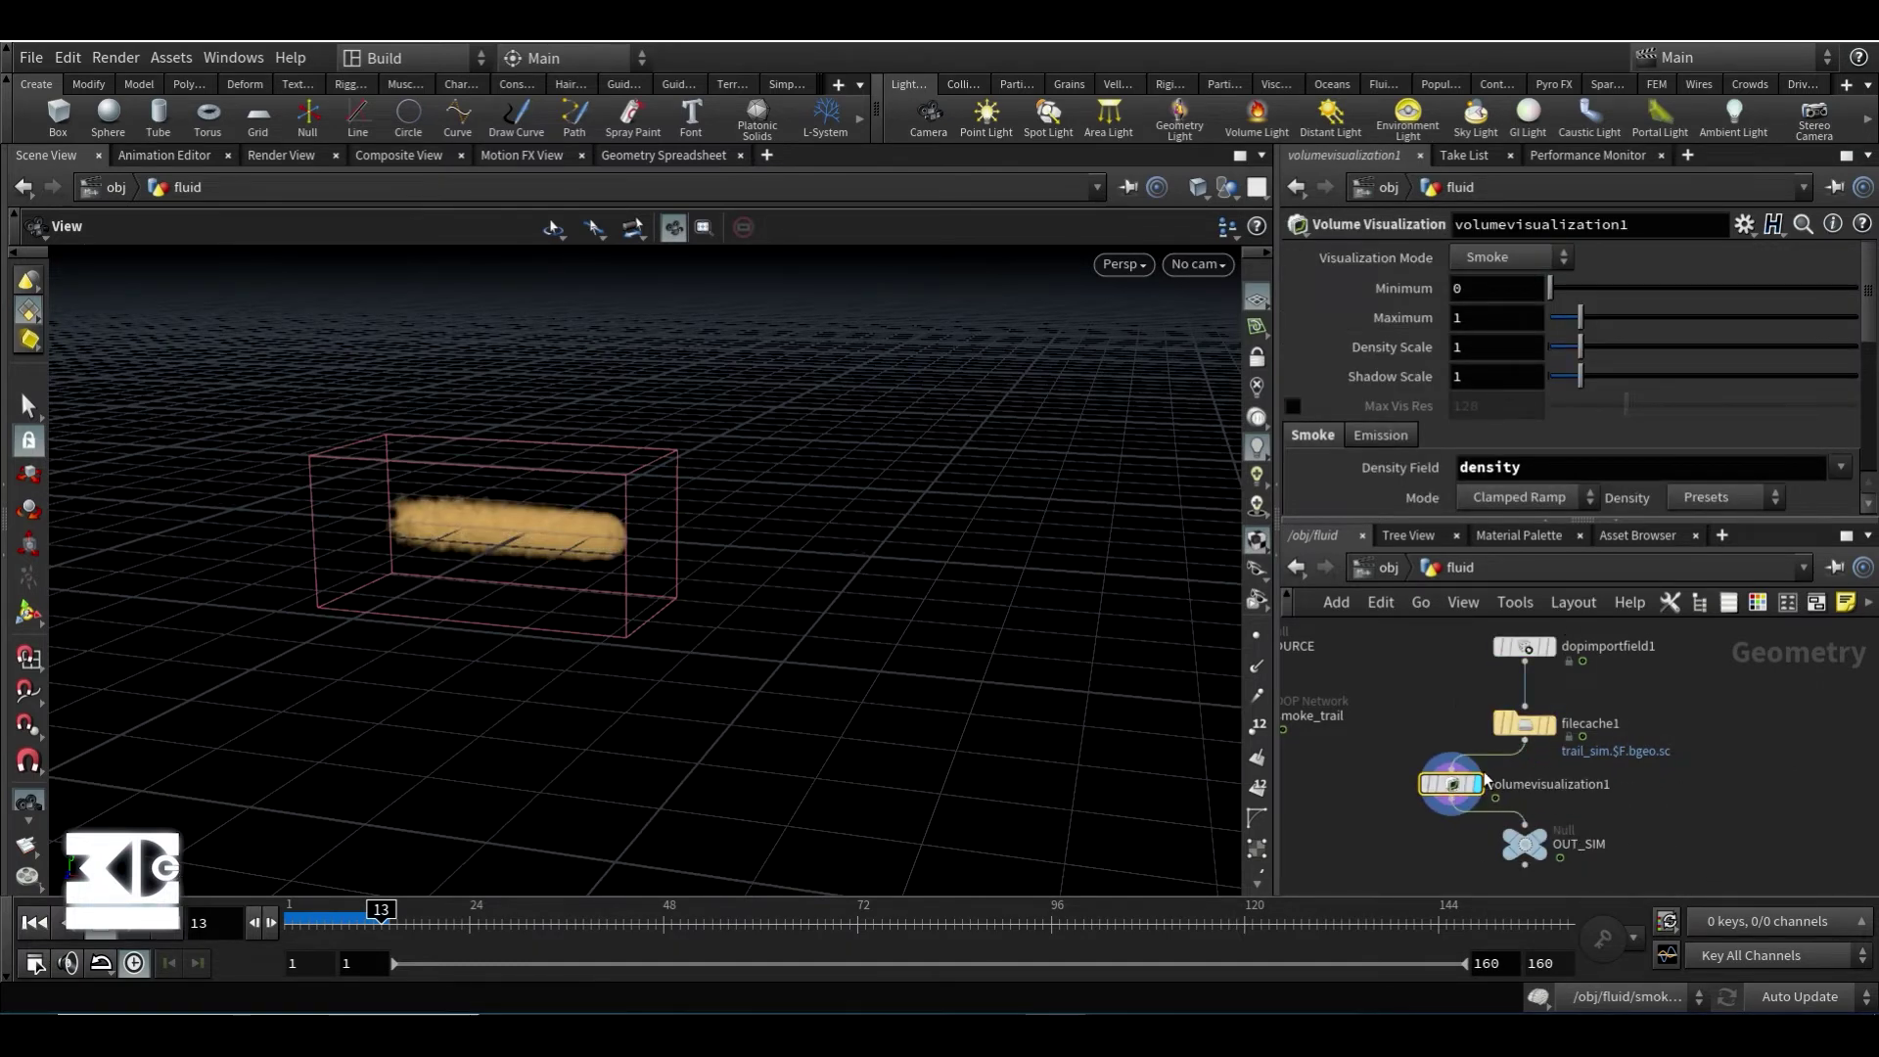
scroll(1398, 286, "down", 8)
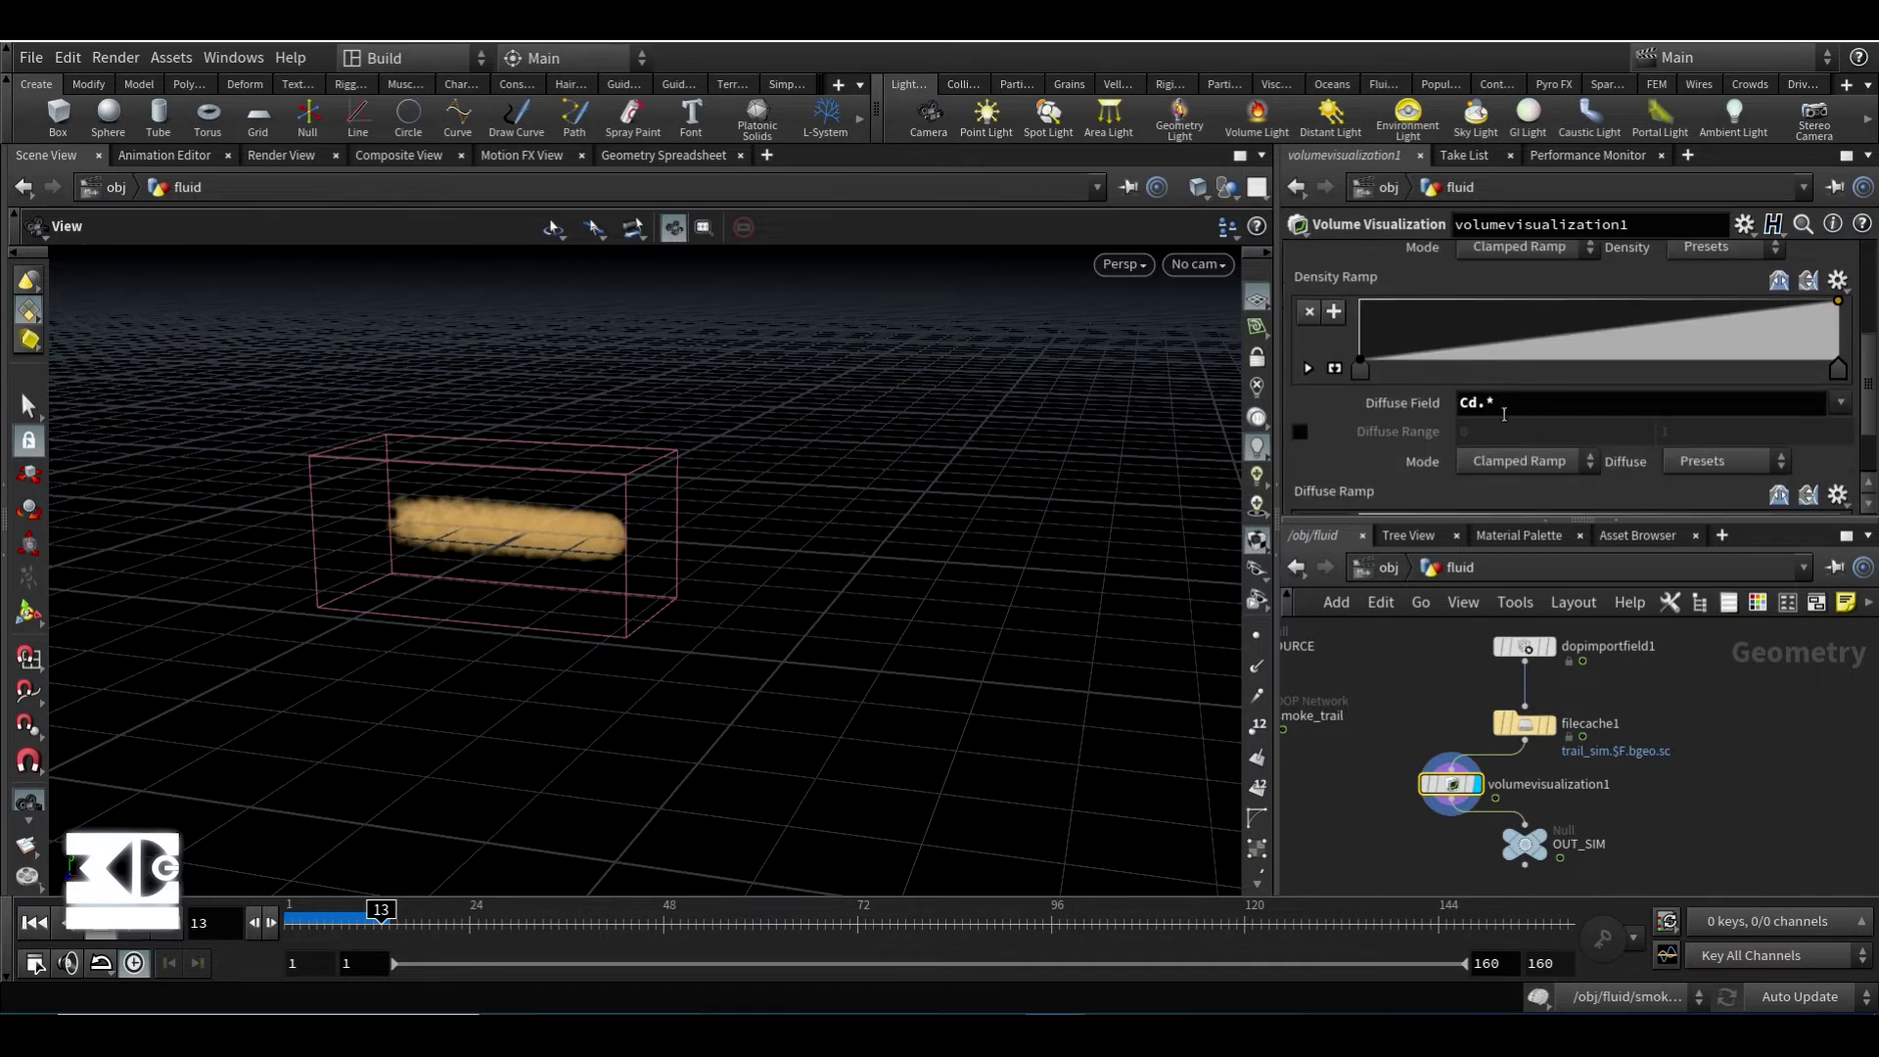
- Inspect the NUAGE_MAGIQUE network and its transform1 translation expression, and return to the object level
left_click(1386, 570)
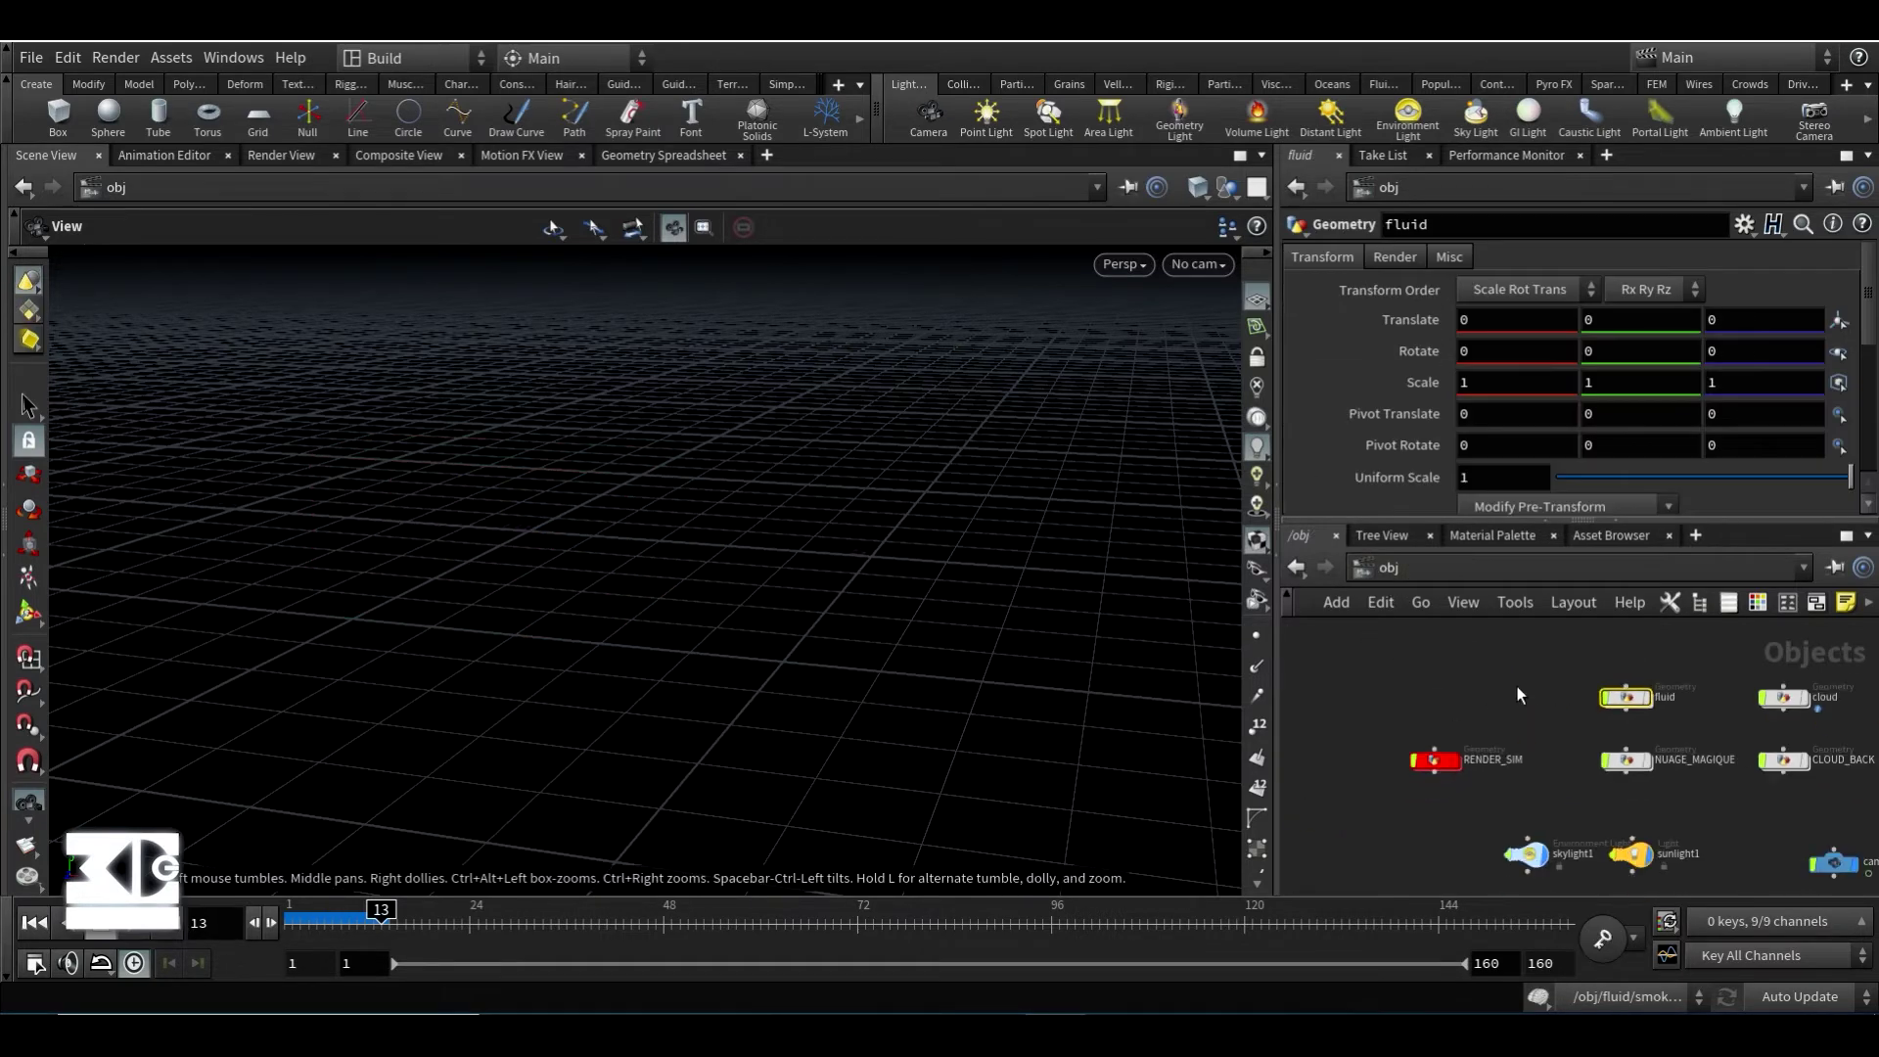
double_click(1566, 744)
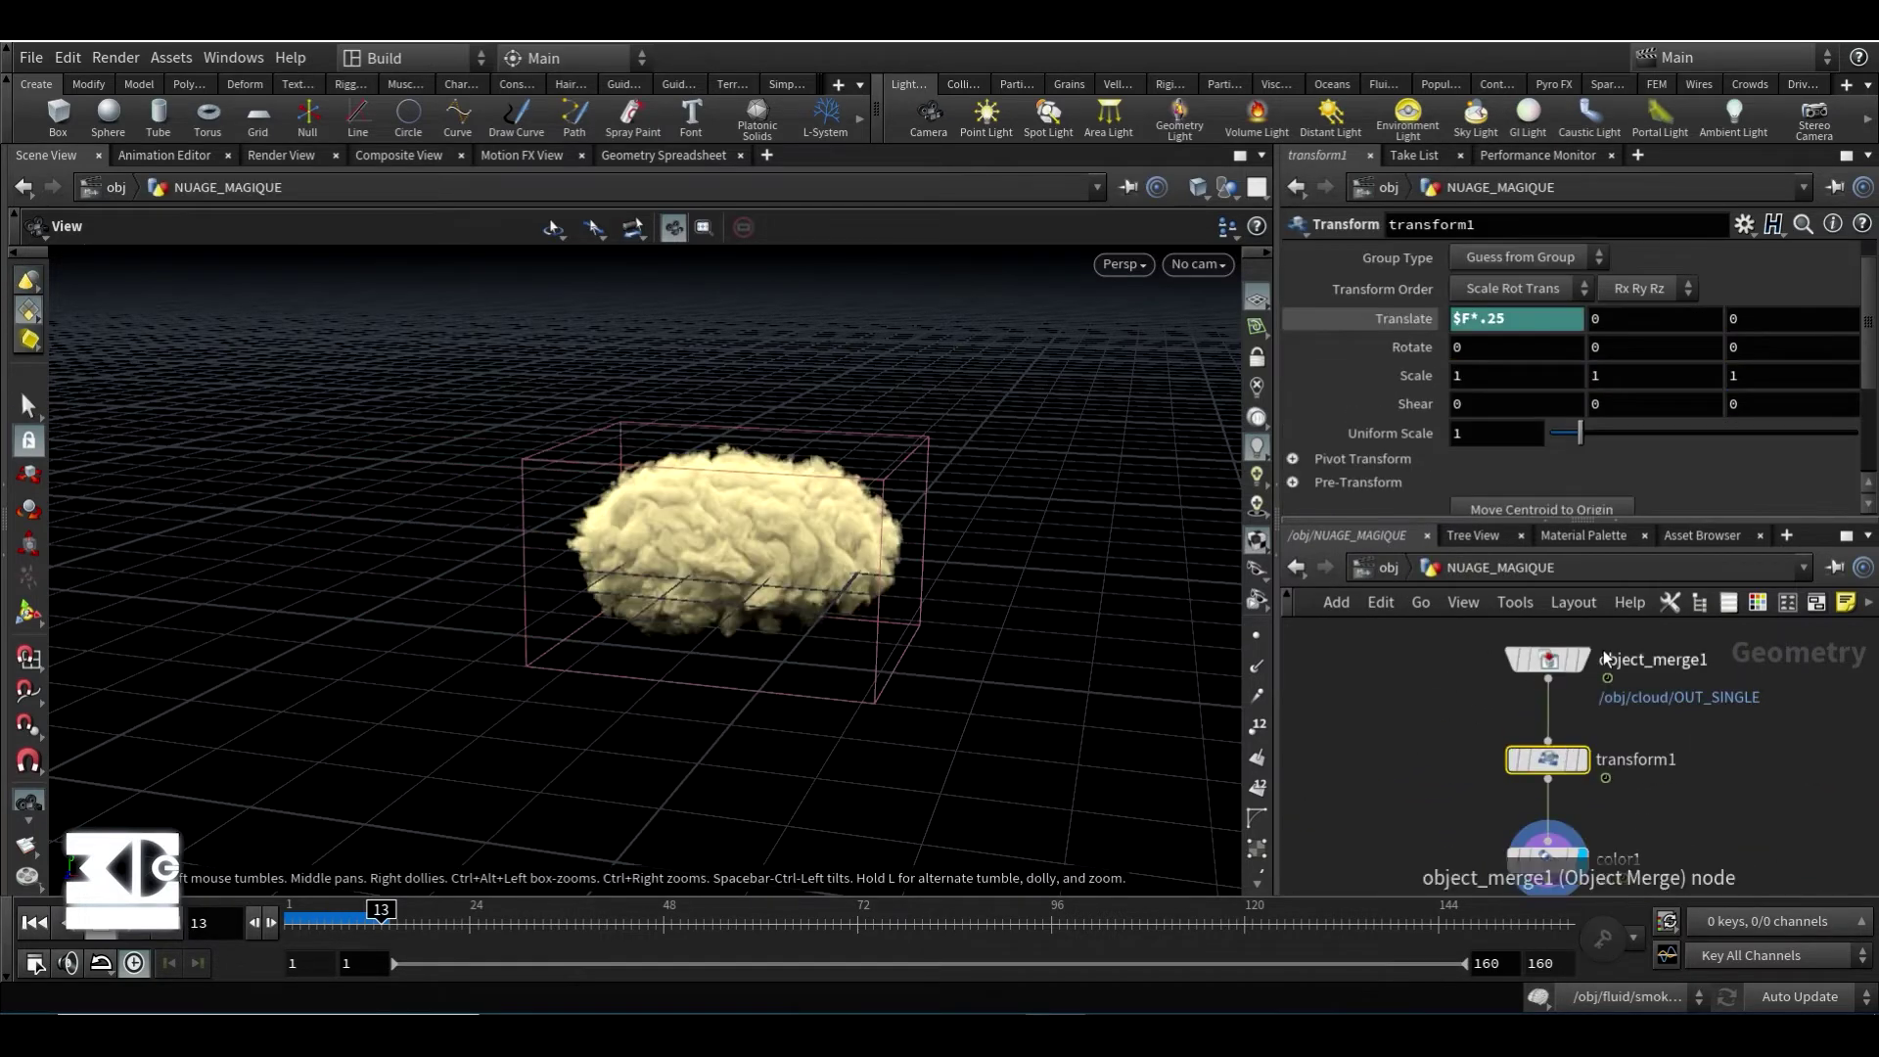
key("u")
- Display the RENDER_SIM object and play the cloud and trail animation from the first frame to frame 41
left_click(1548, 722)
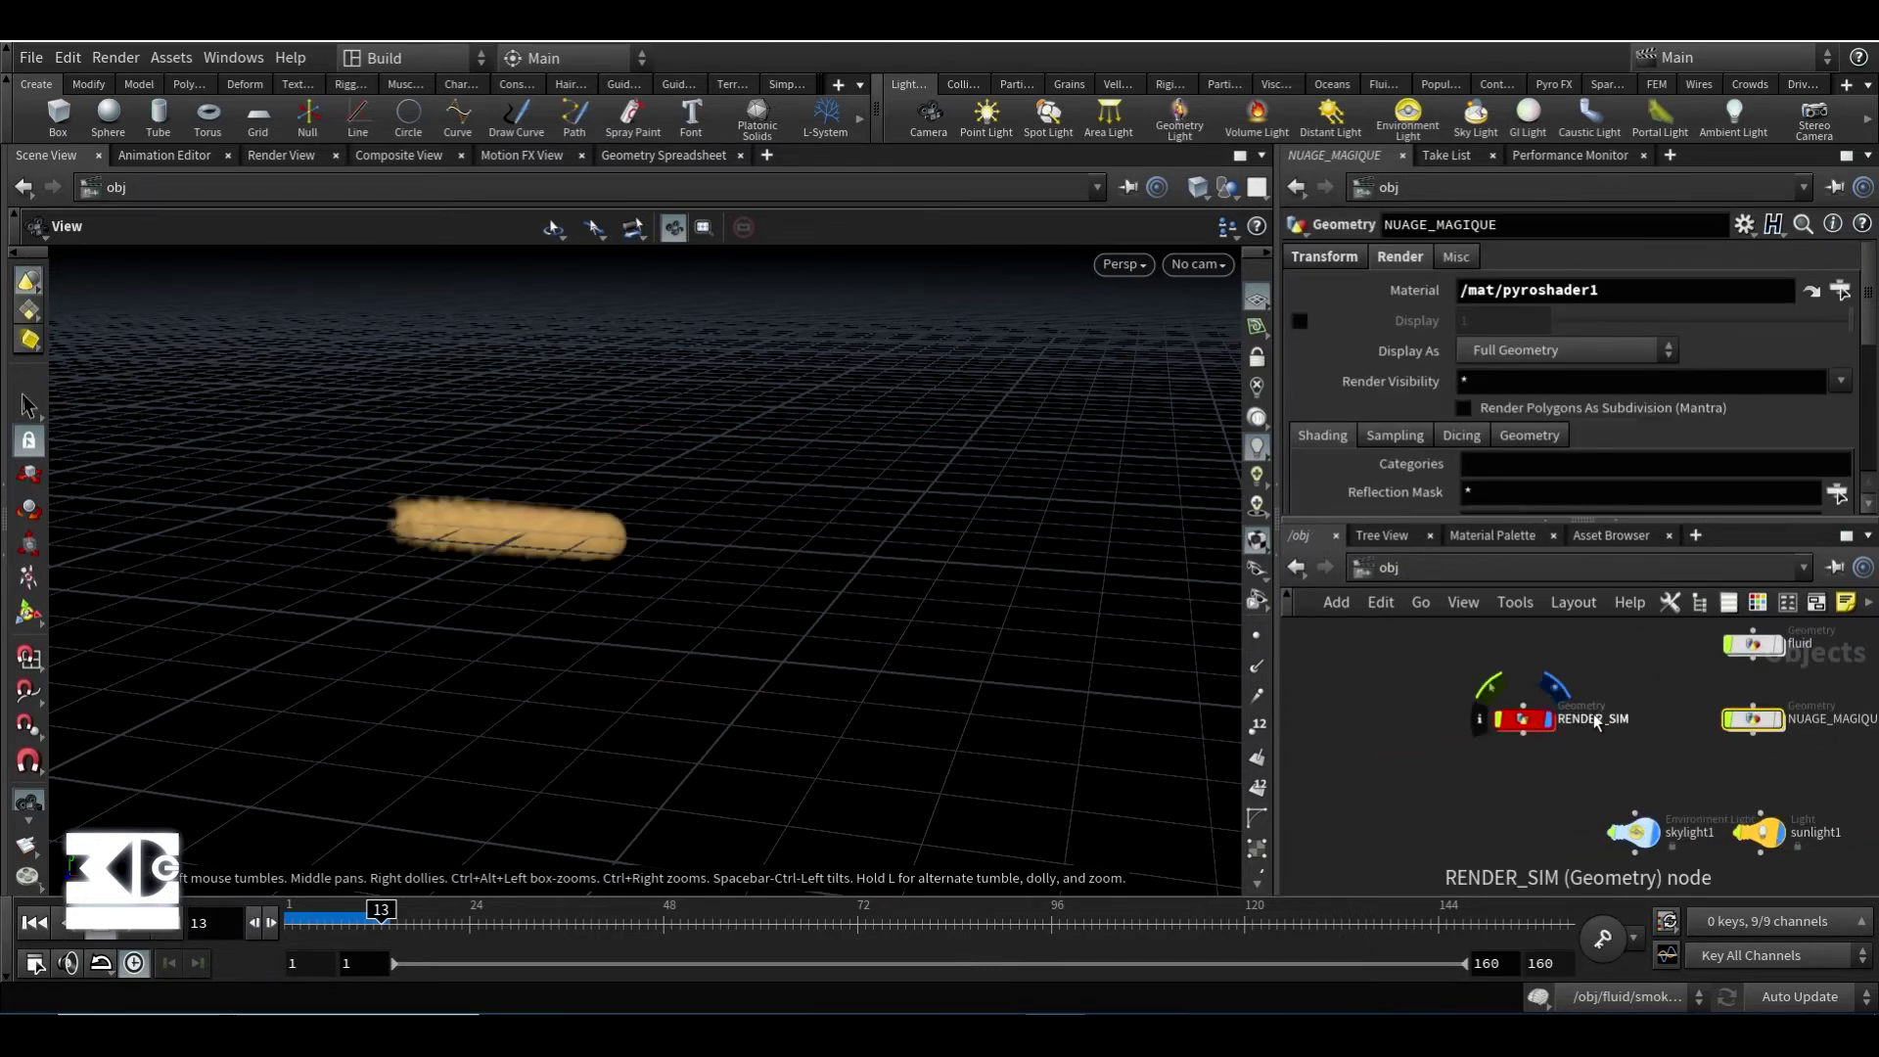
left_click(35, 922)
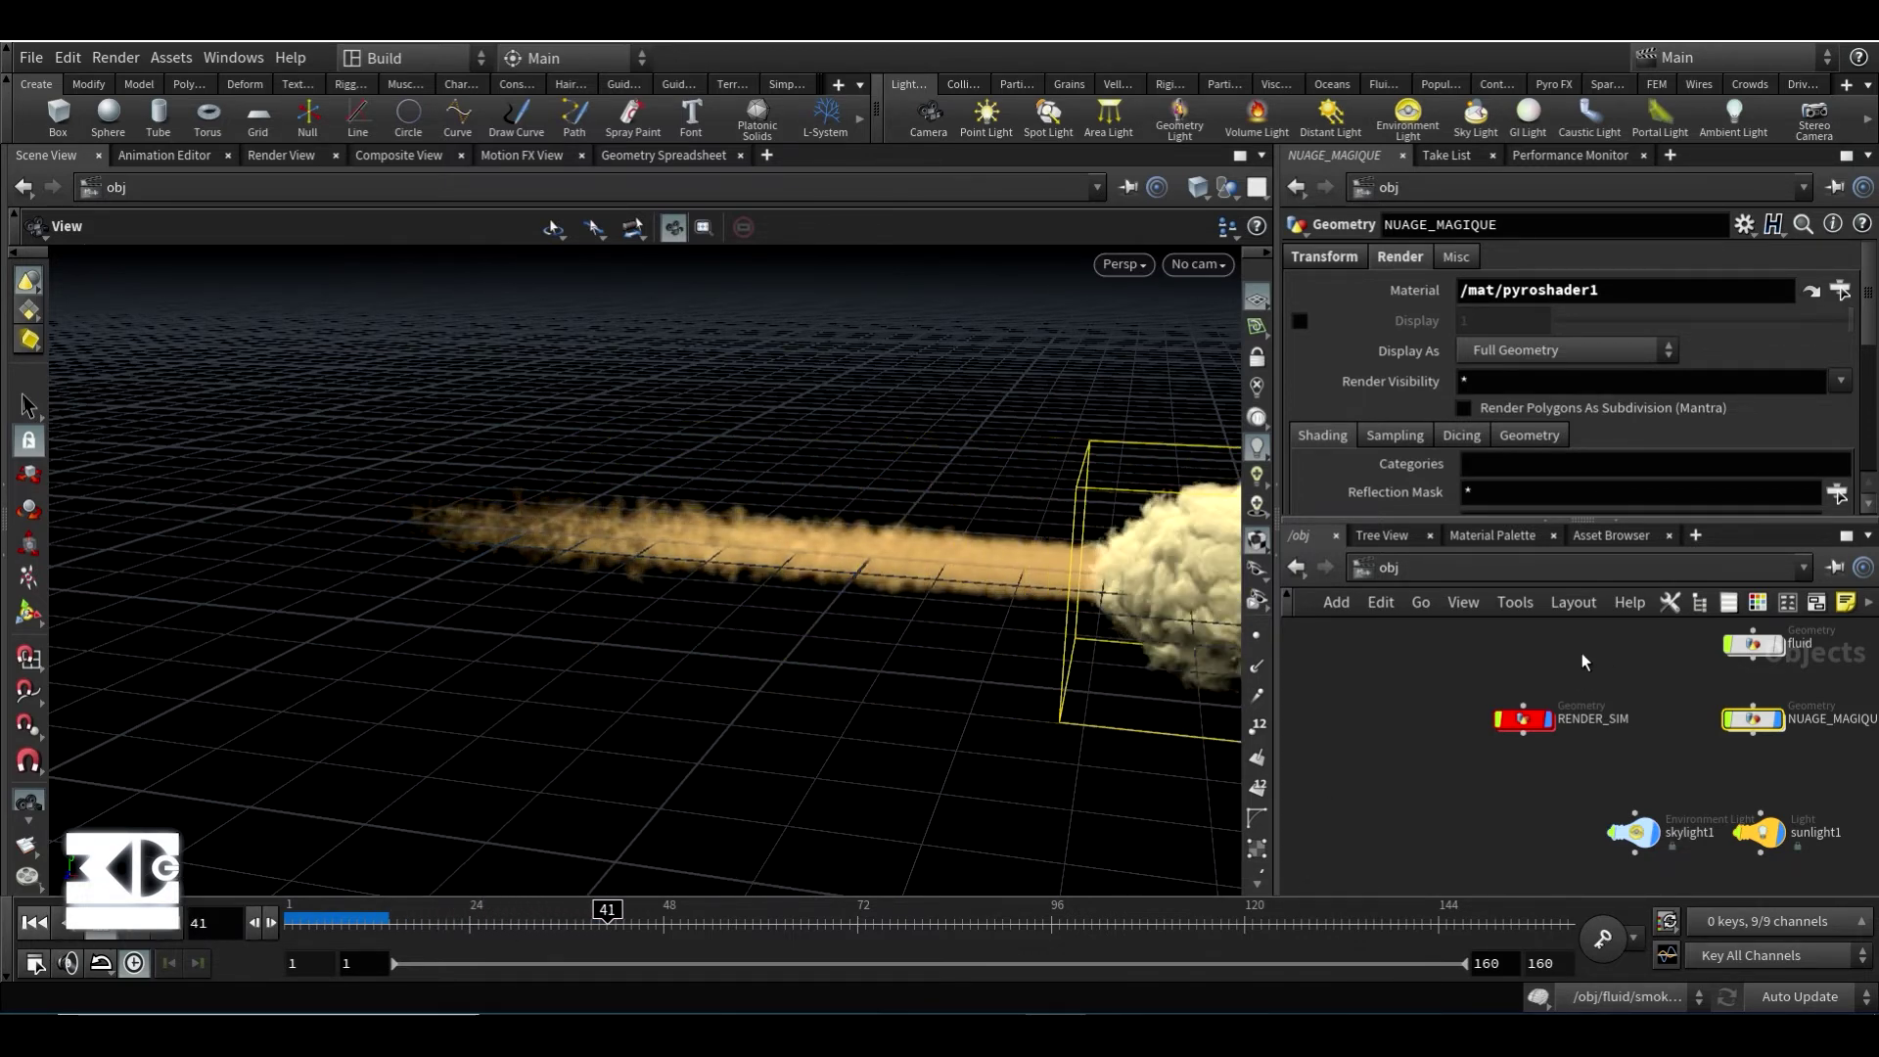
middle_click_drag(1585, 664, 1383, 689)
- Show the mantra render of the magic cloud with its trail and pan across the image to examine it
left_click(1426, 576)
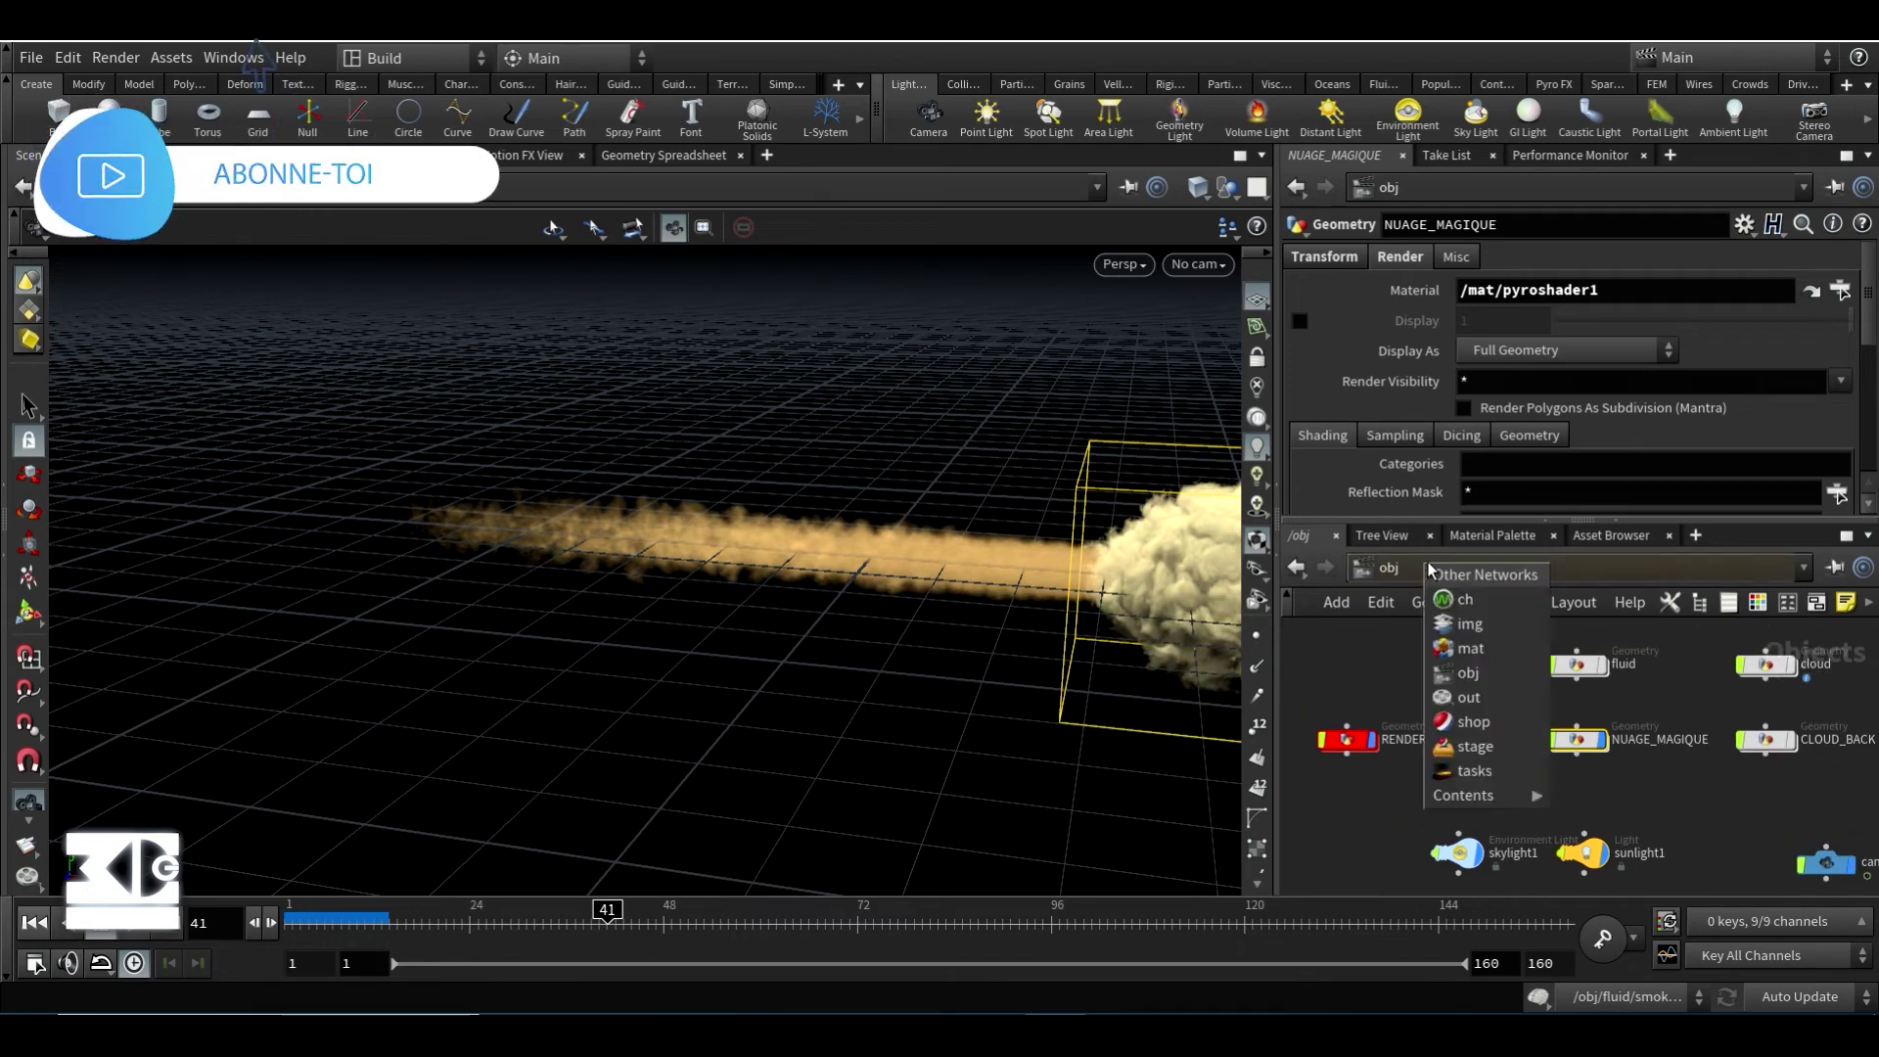
left_click(1347, 755)
key("Escape")
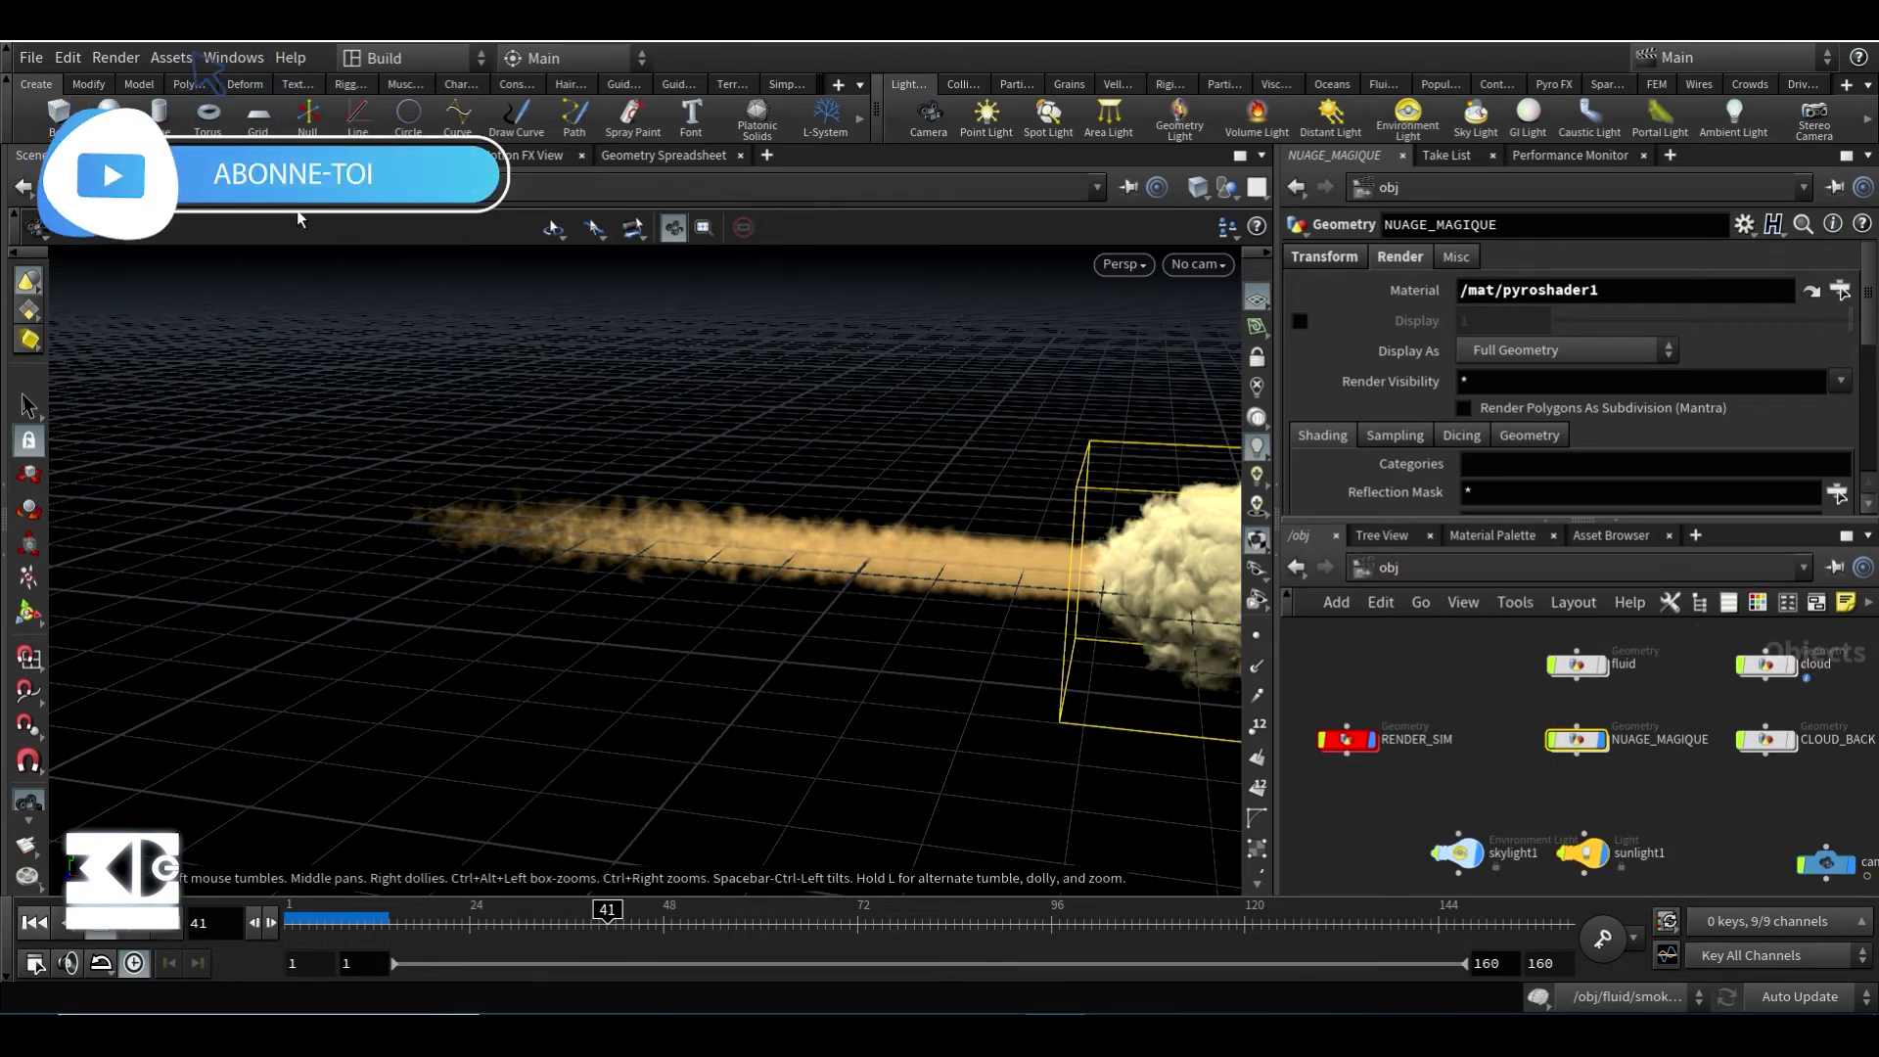
middle_click_drag(606, 468, 408, 464)
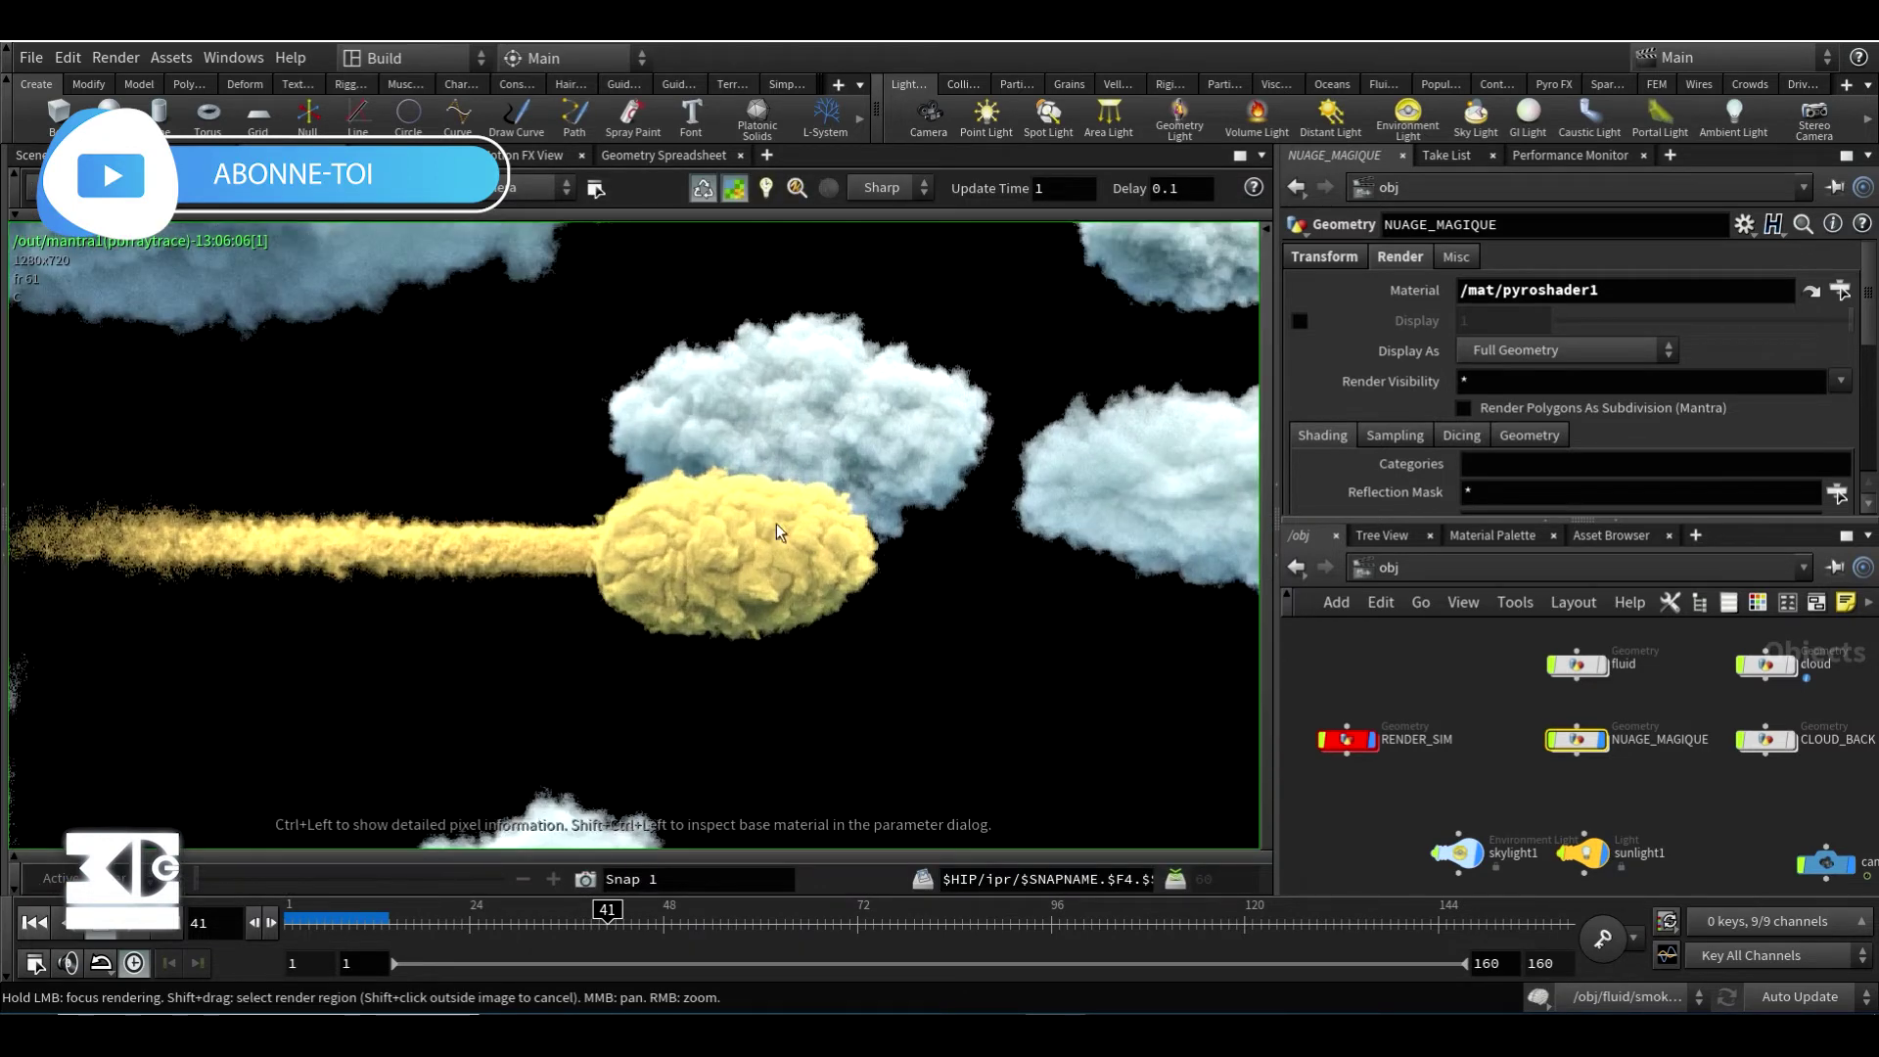
- Open pyroadvancedshader1 from the material palette and look over its smoke density and color settings
left_click(1490, 536)
left_click(1680, 685)
scroll(1384, 392, "up", 5)
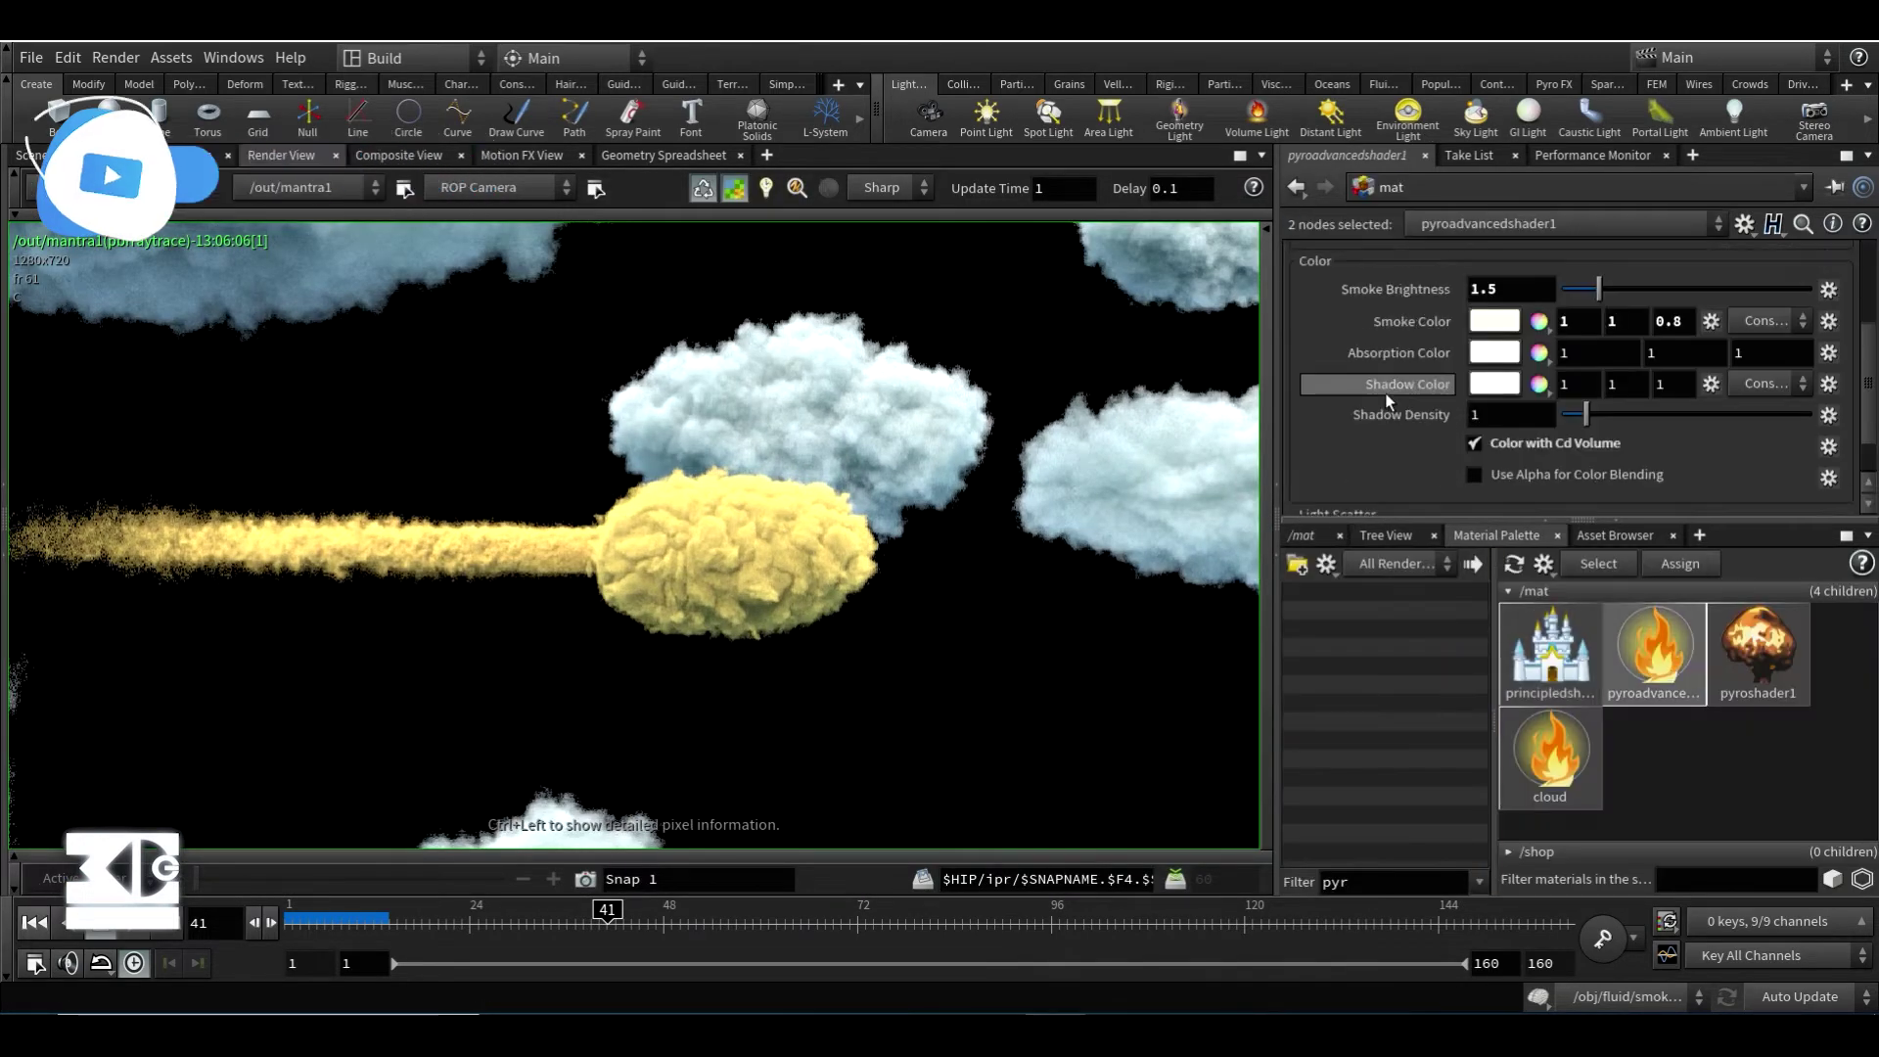
- Show the scene view, return the network to the object level, and select RENDER_SIM to check its assigned material
left_click(46, 155)
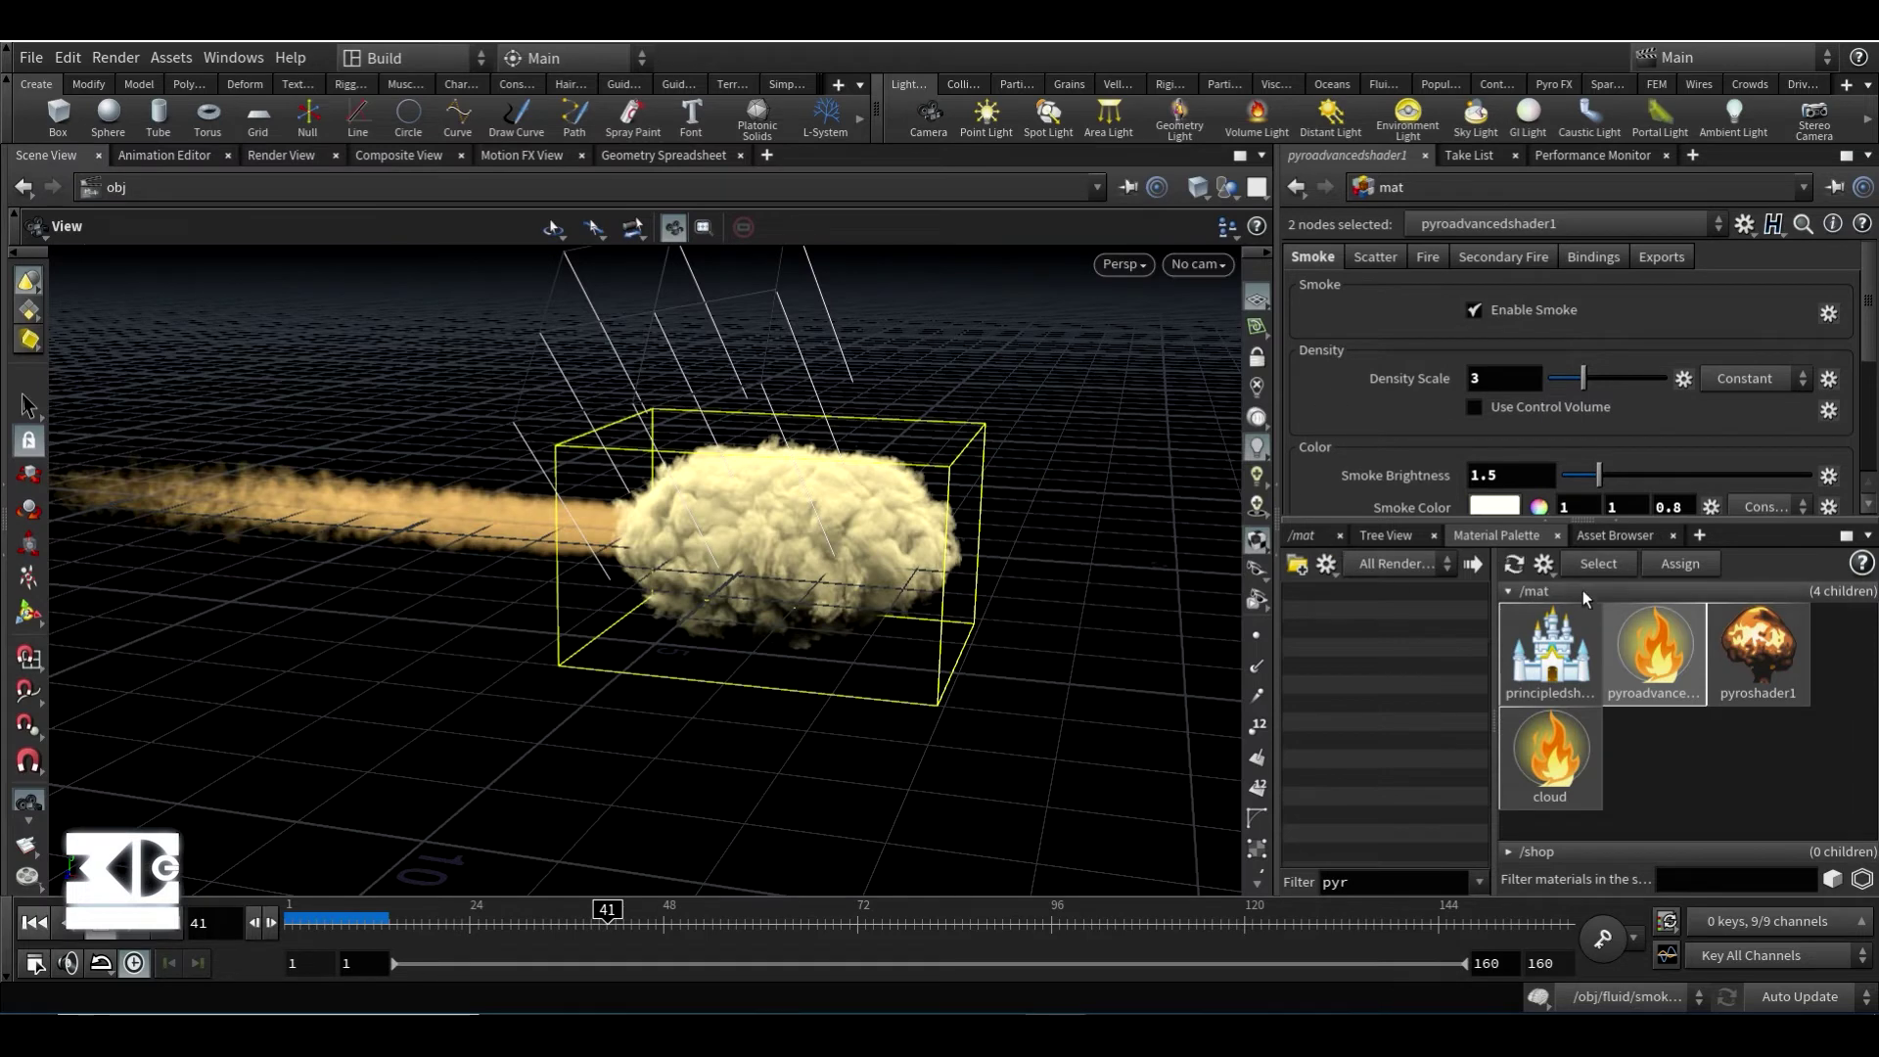
left_click(1309, 537)
left_click(1404, 569)
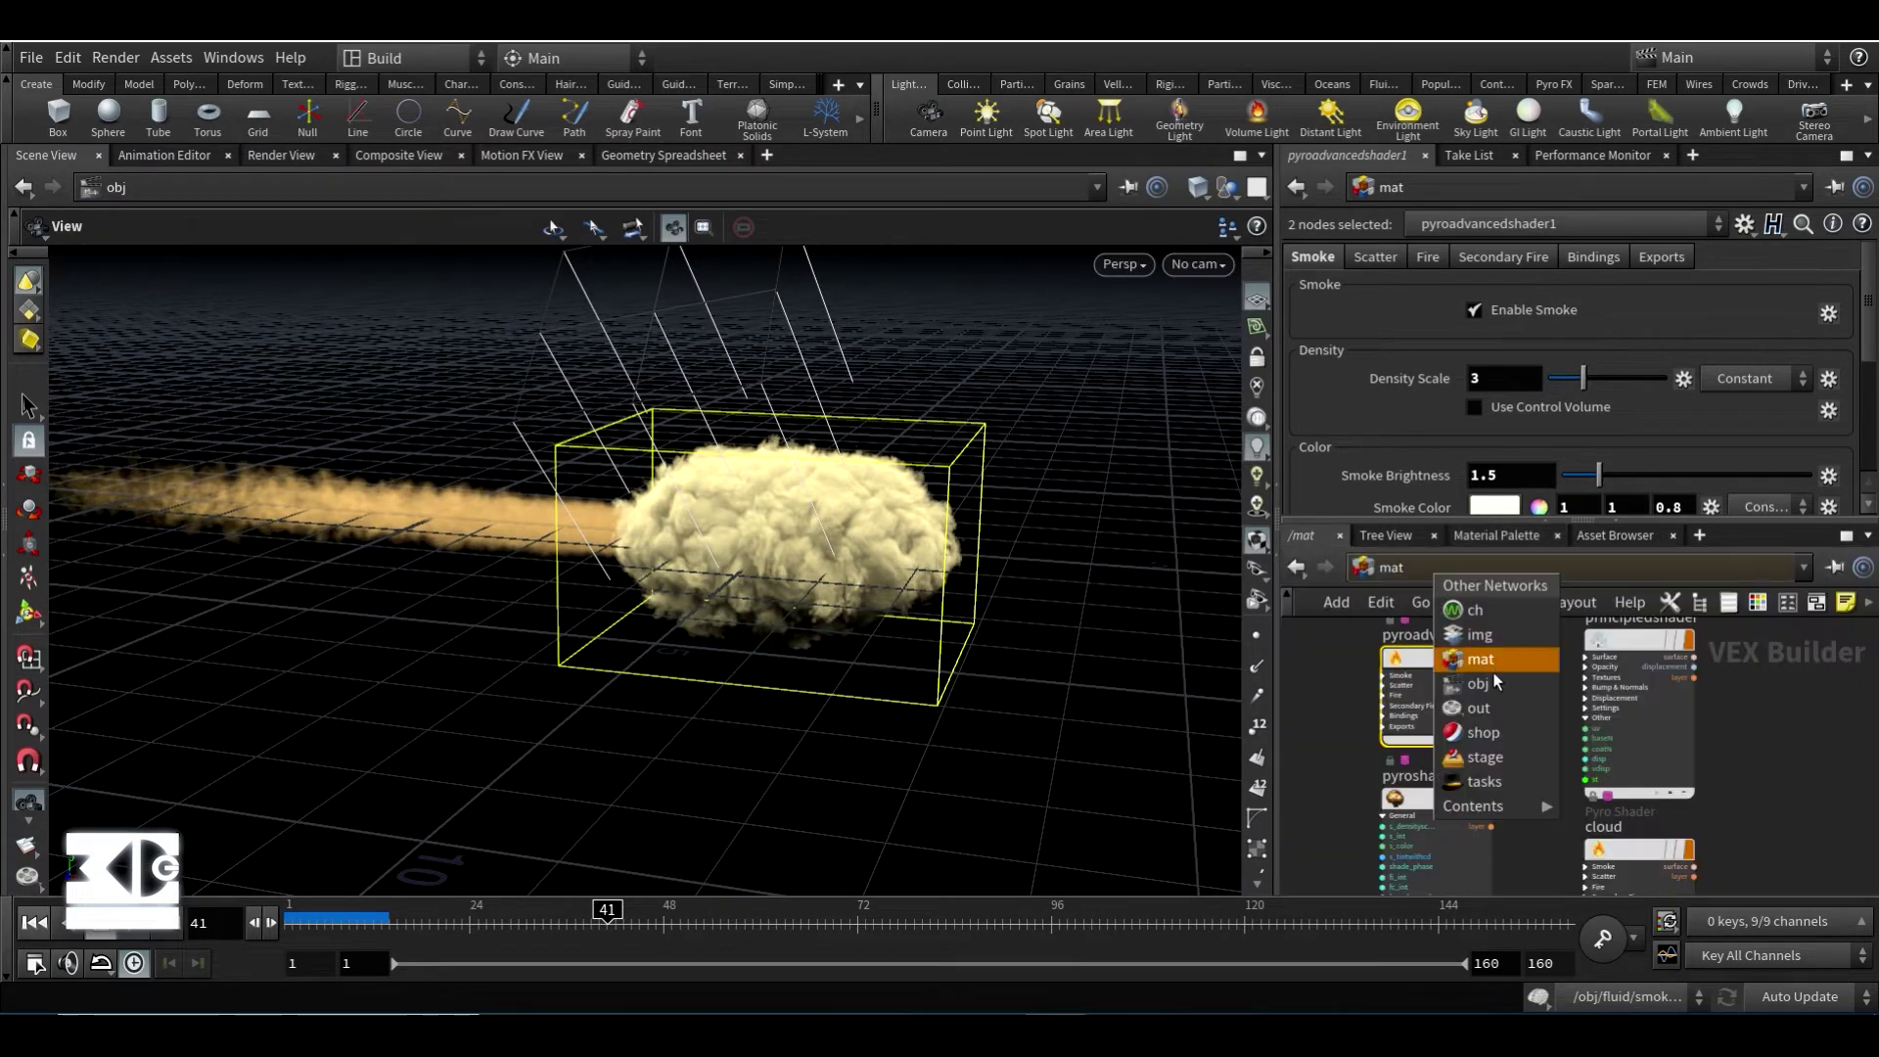
left_click(1495, 679)
left_click(1352, 742)
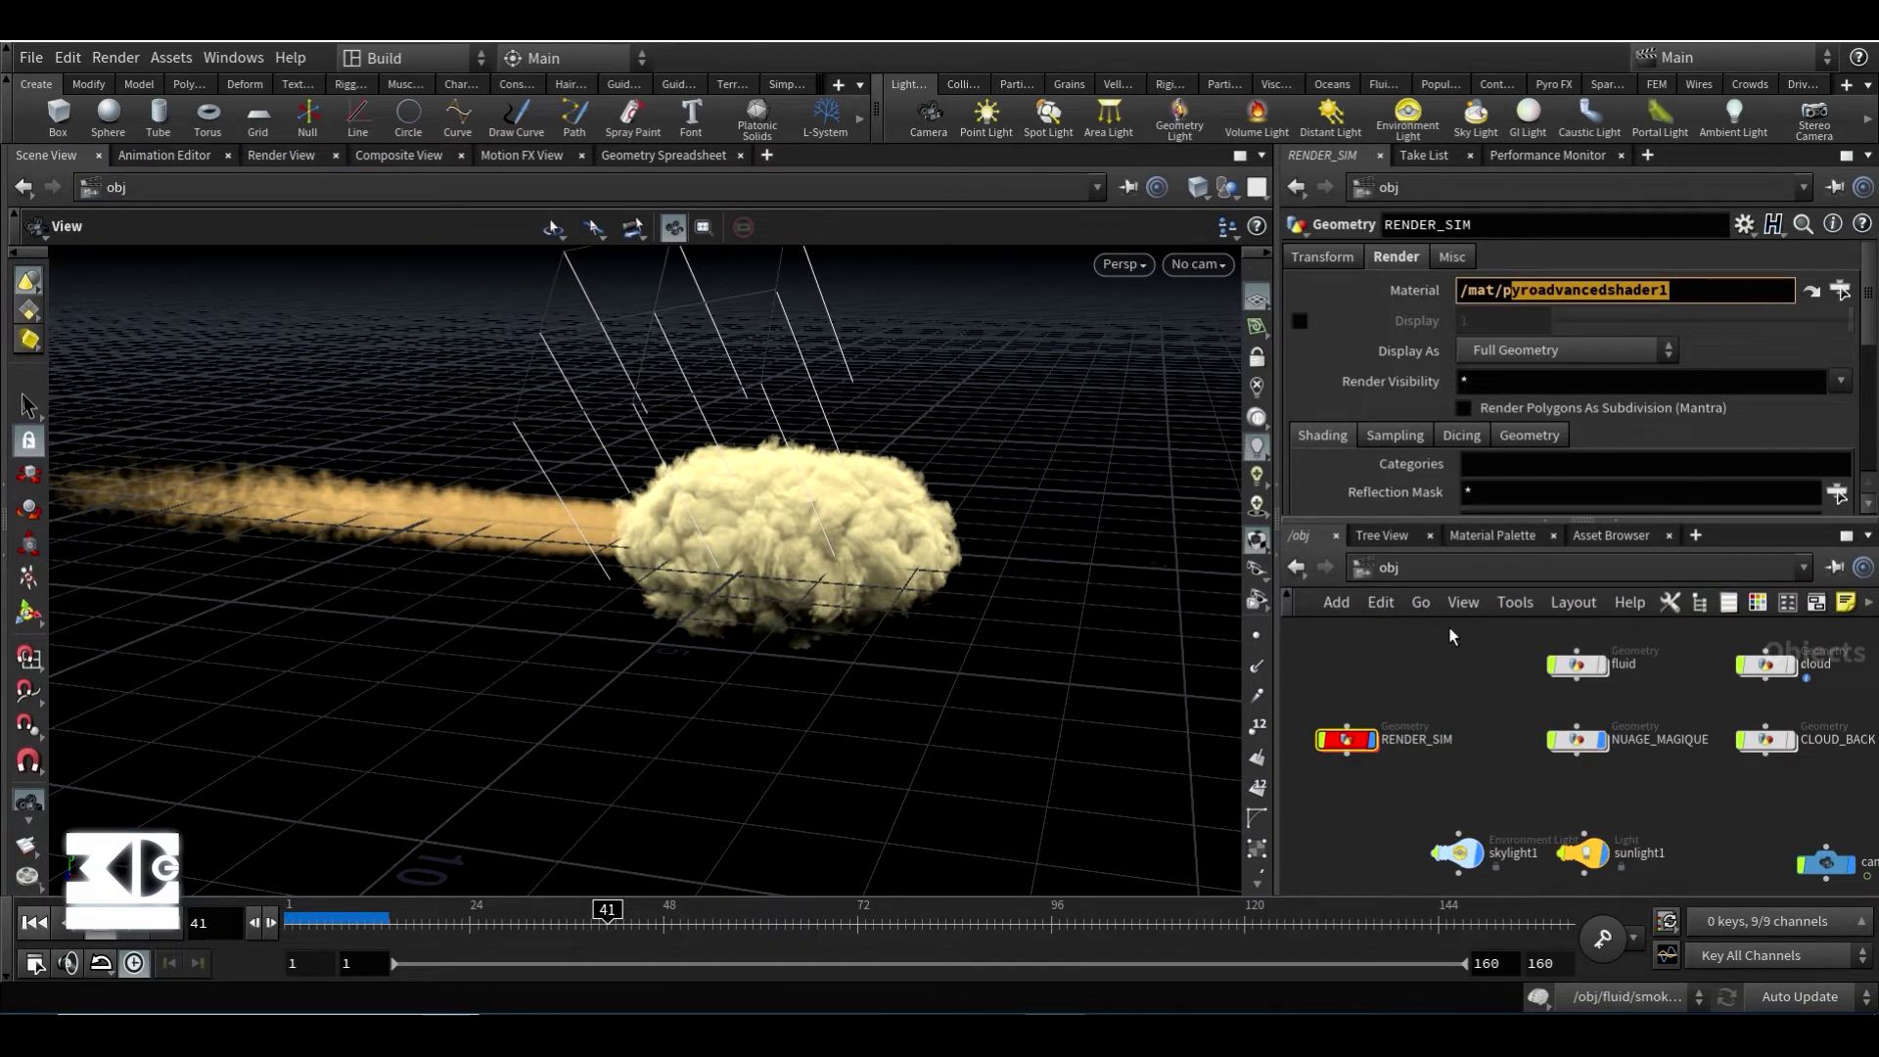
- Examine the smoke brightness, smoke color and Color with Cd Volume settings of pyroadvancedshader1 in the material palette
left_click(1493, 535)
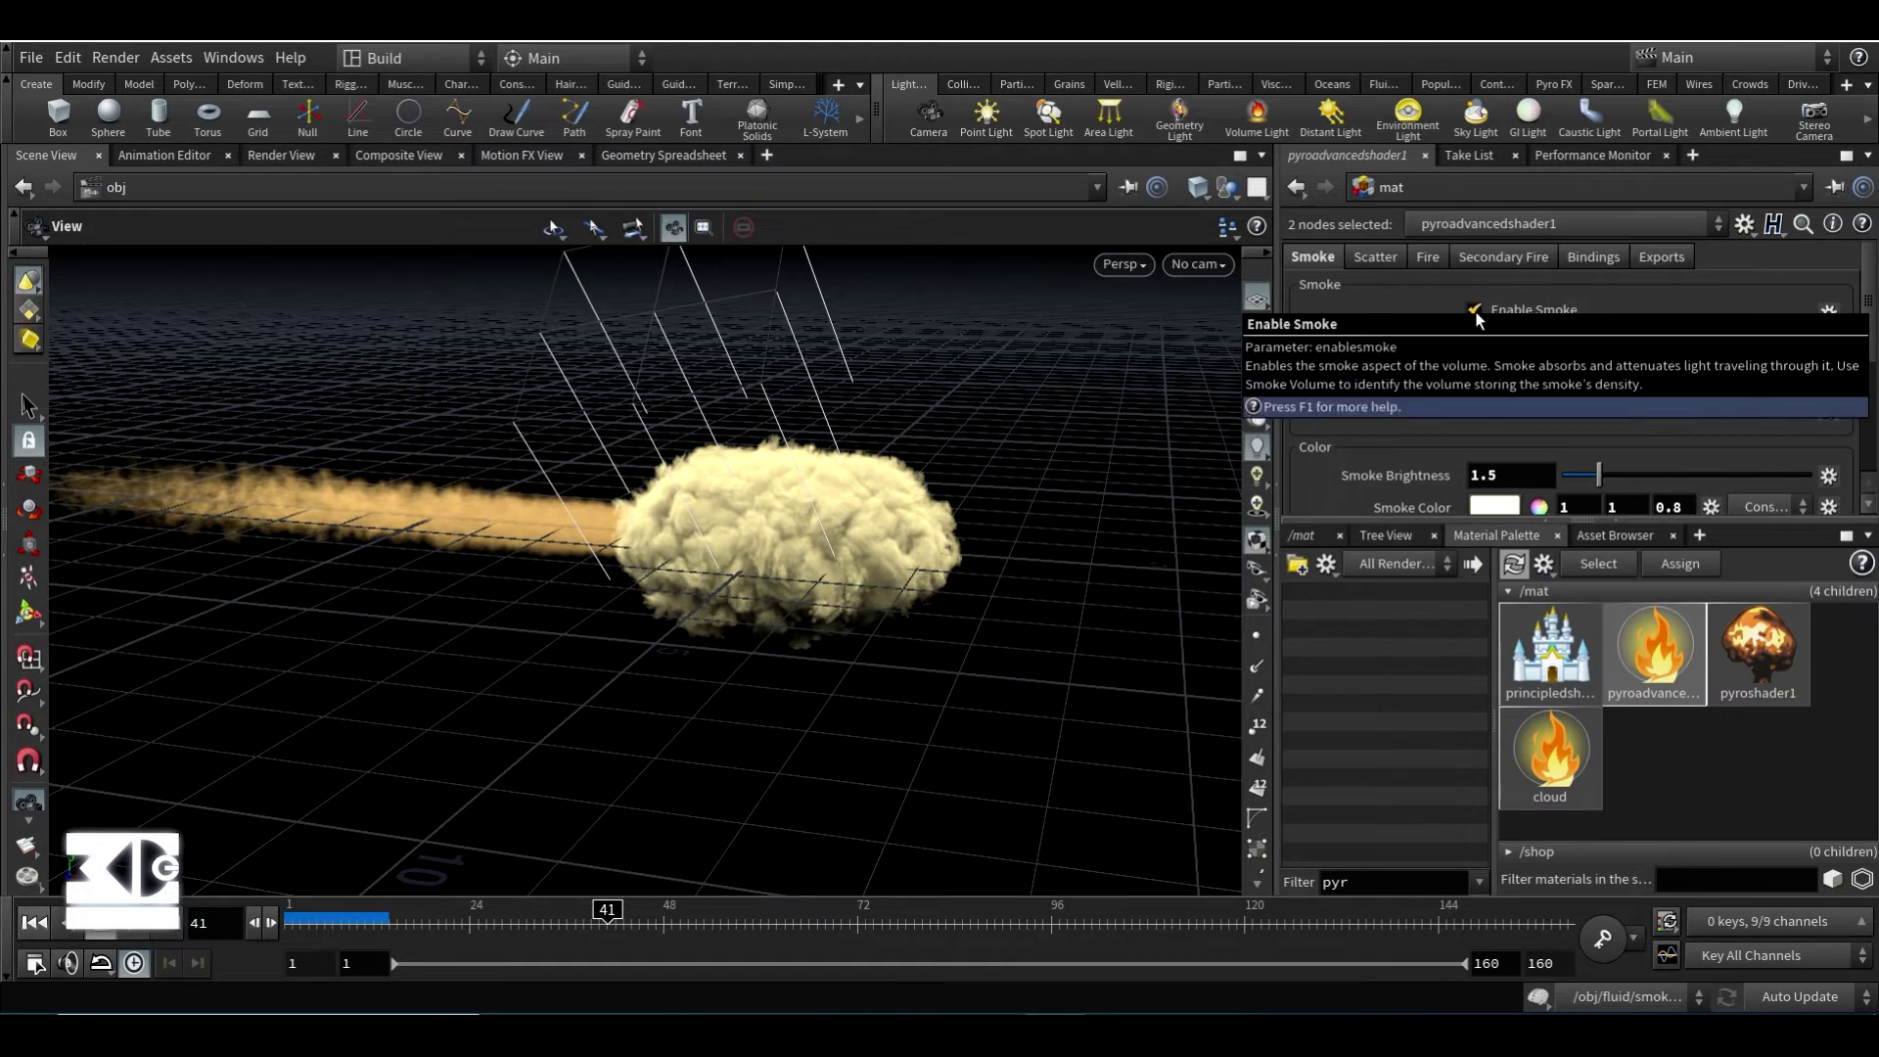
scroll(1494, 350, "down", 3)
left_click(1495, 351)
scroll(1476, 375, "down", 1)
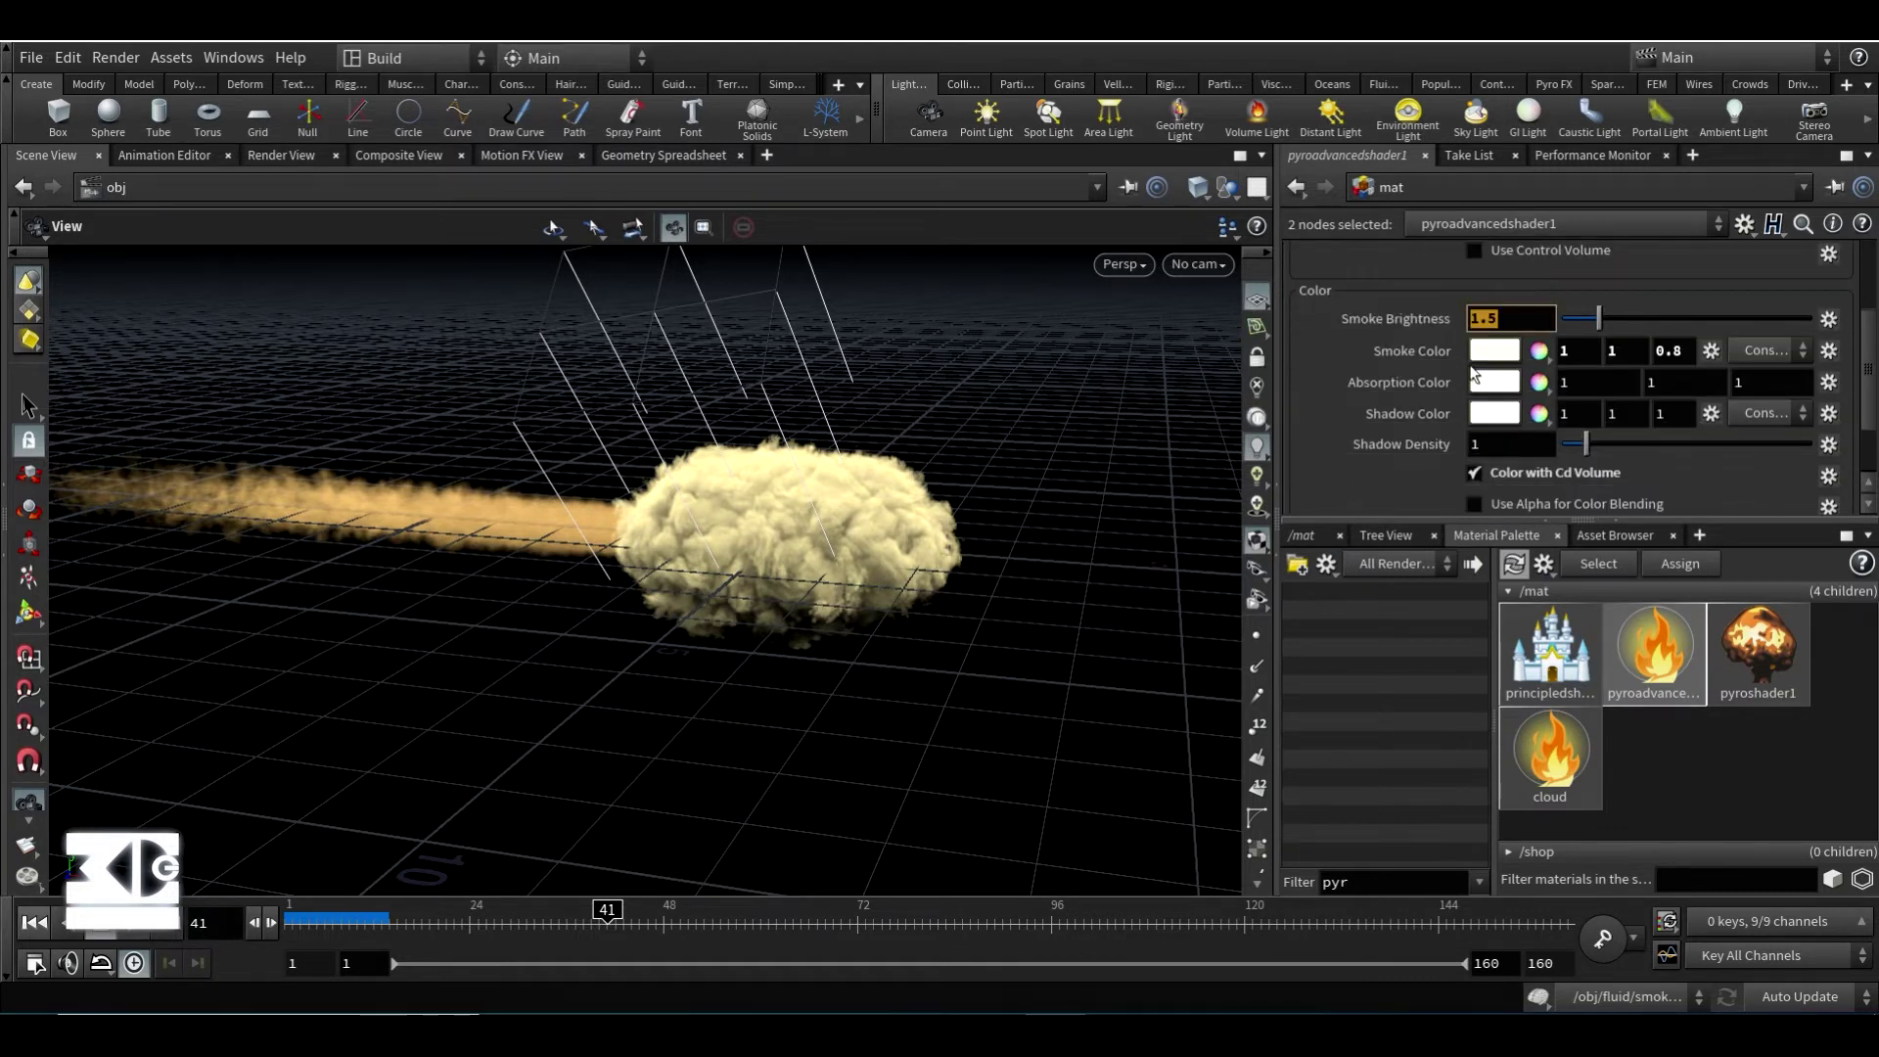
scroll(1363, 400, "down", 1)
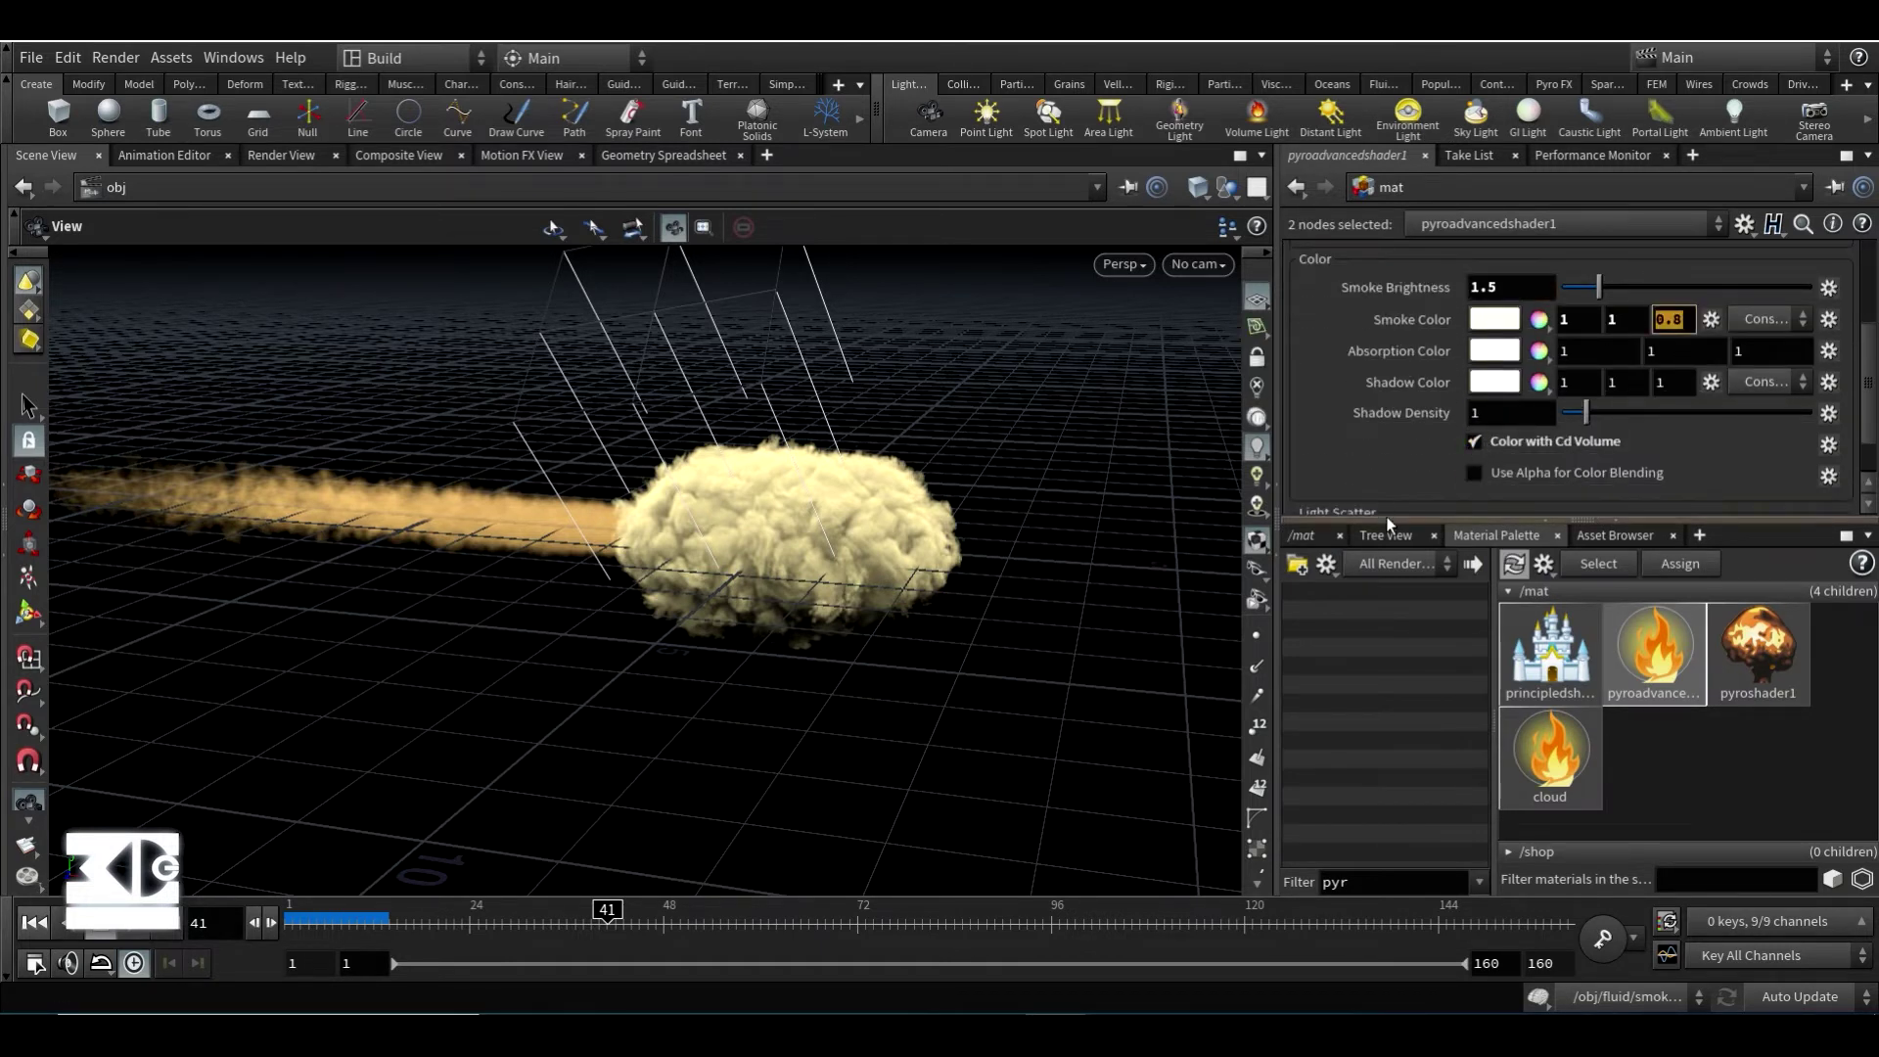
- Go from the material network to the object level and open the smoke_trail DOP network inside the fluid object
left_click(176, 194)
left_click(1303, 536)
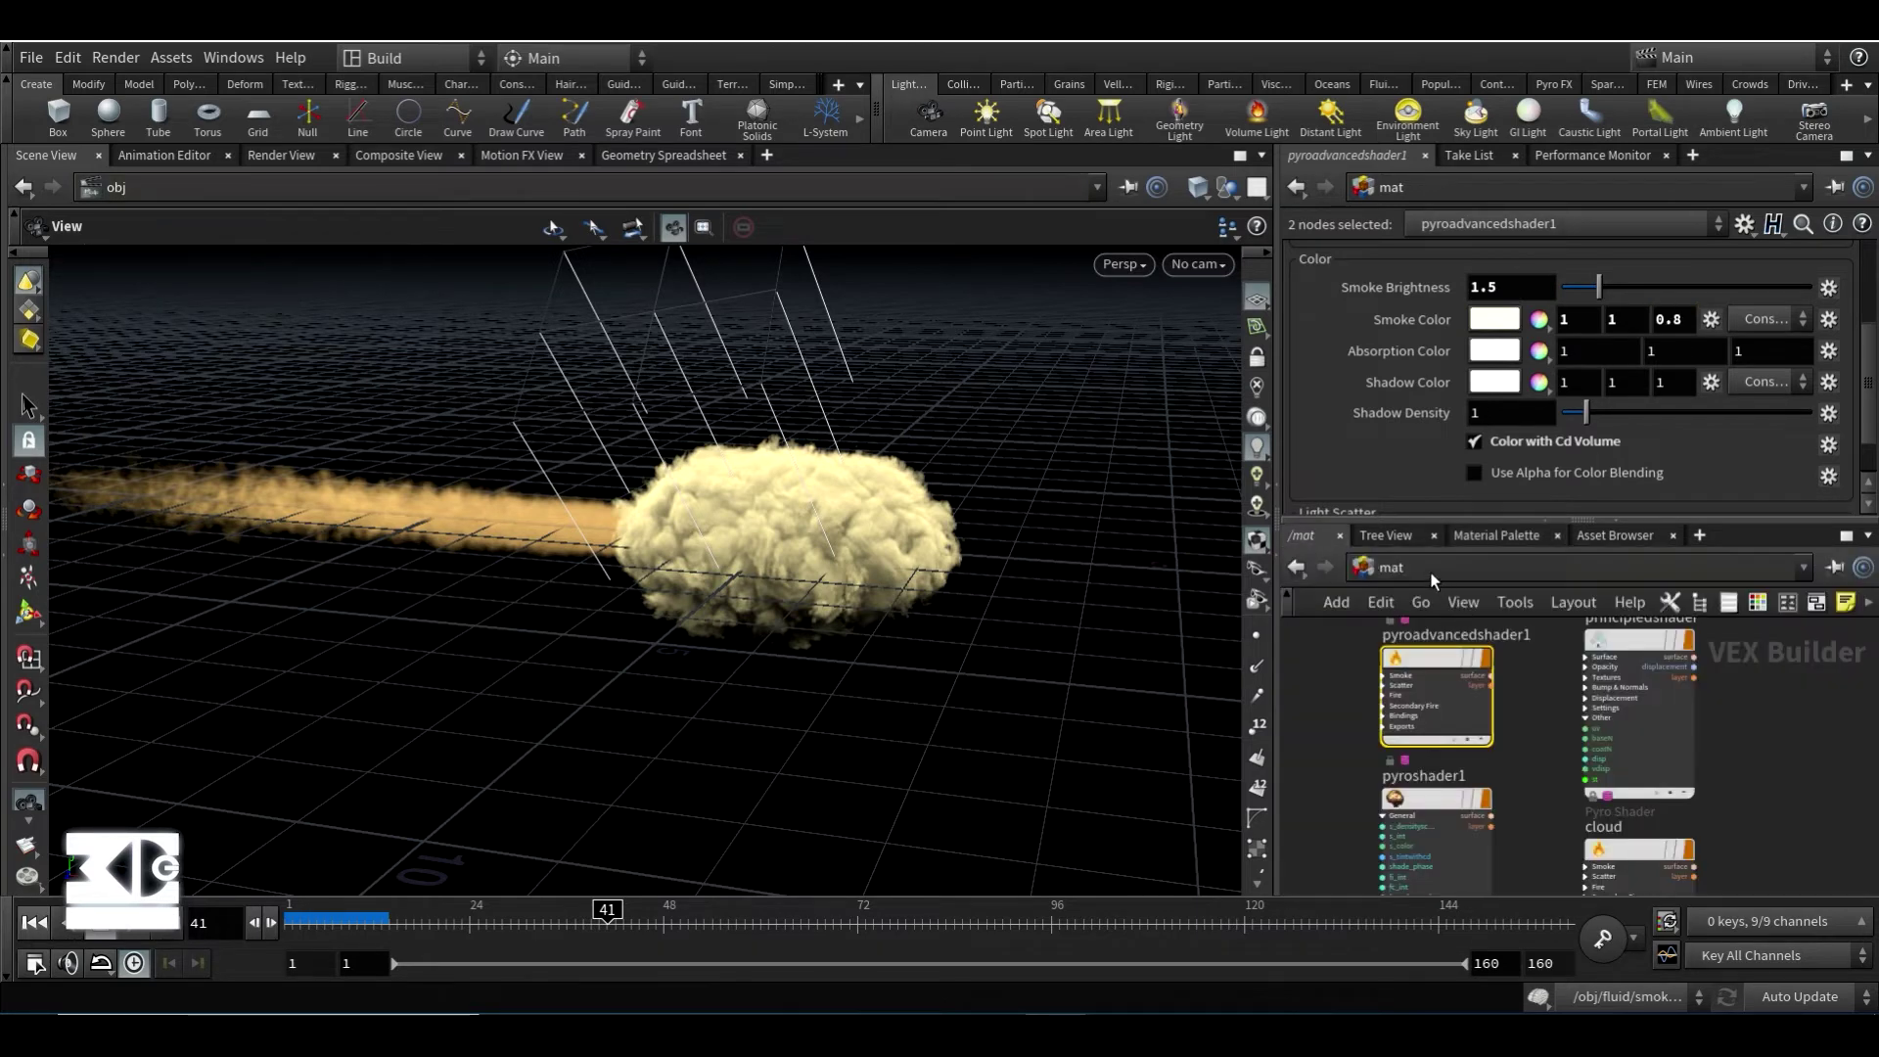
left_click(1431, 573)
left_click(1471, 691)
double_click(1551, 657)
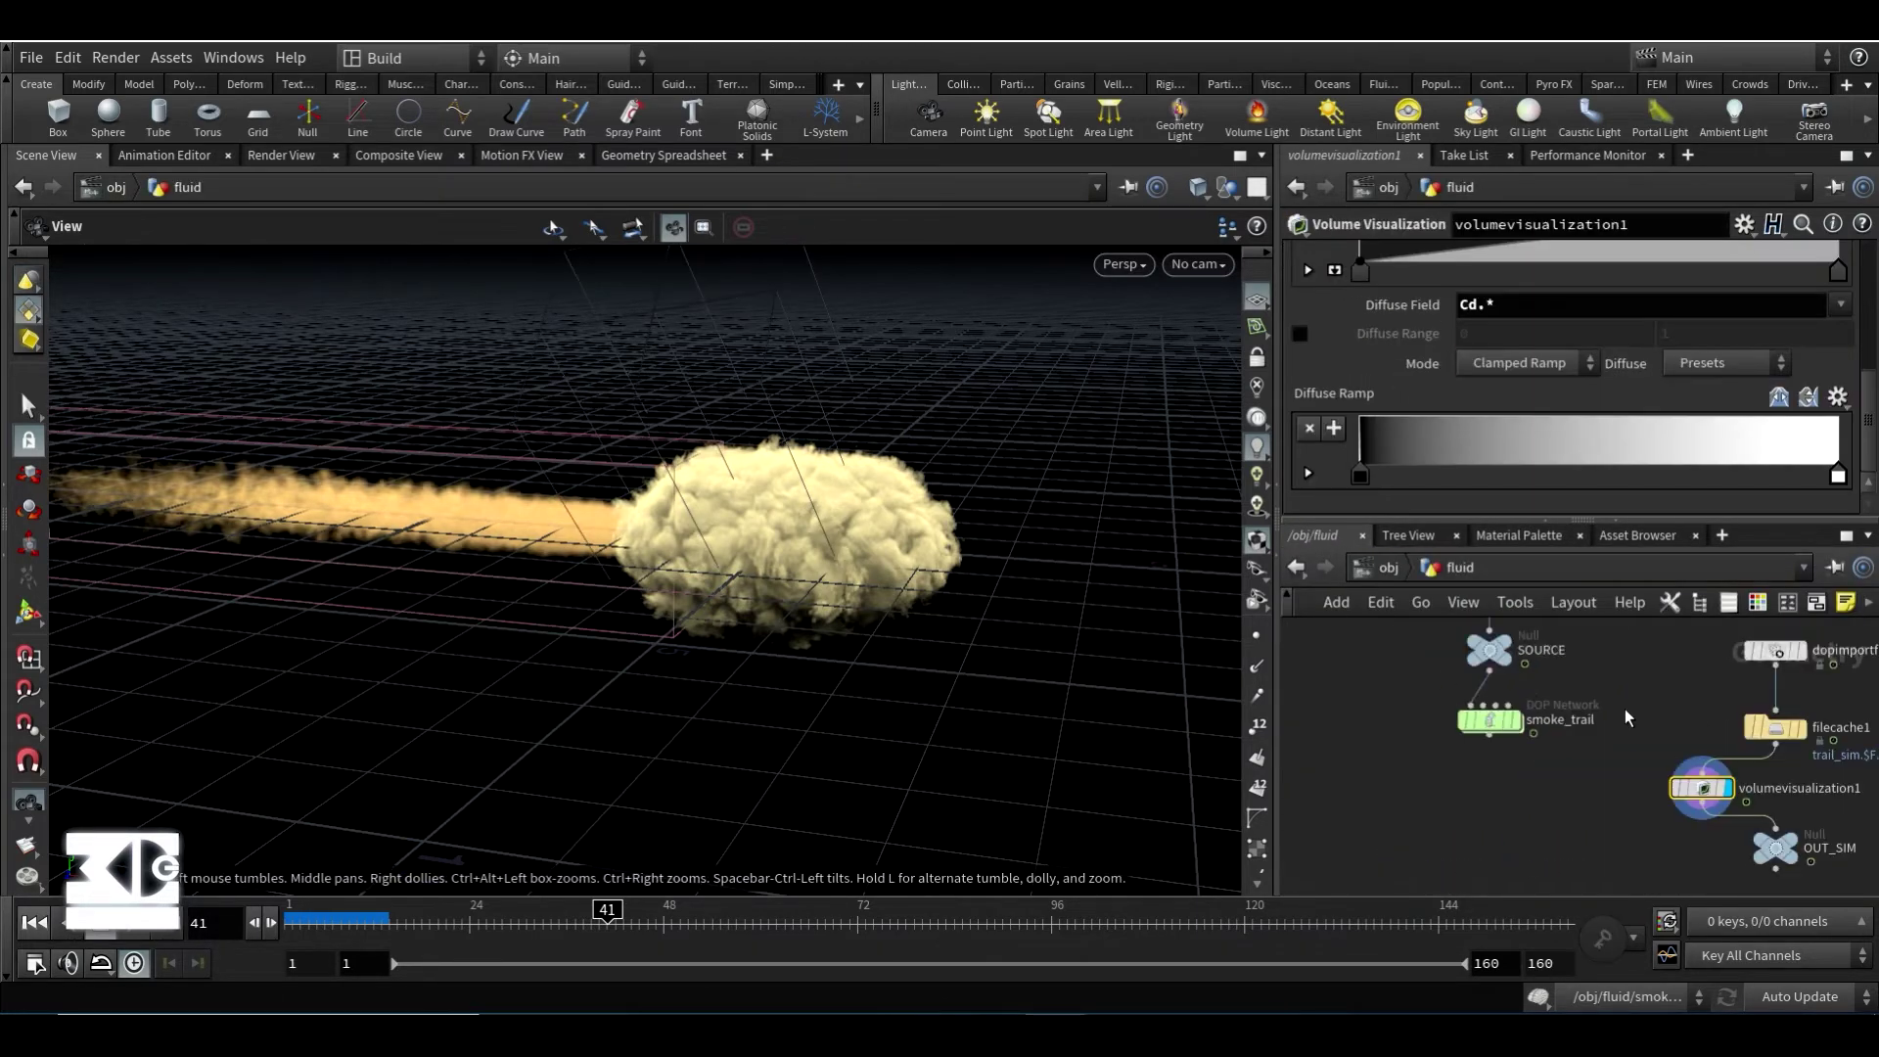
double_click(1492, 717)
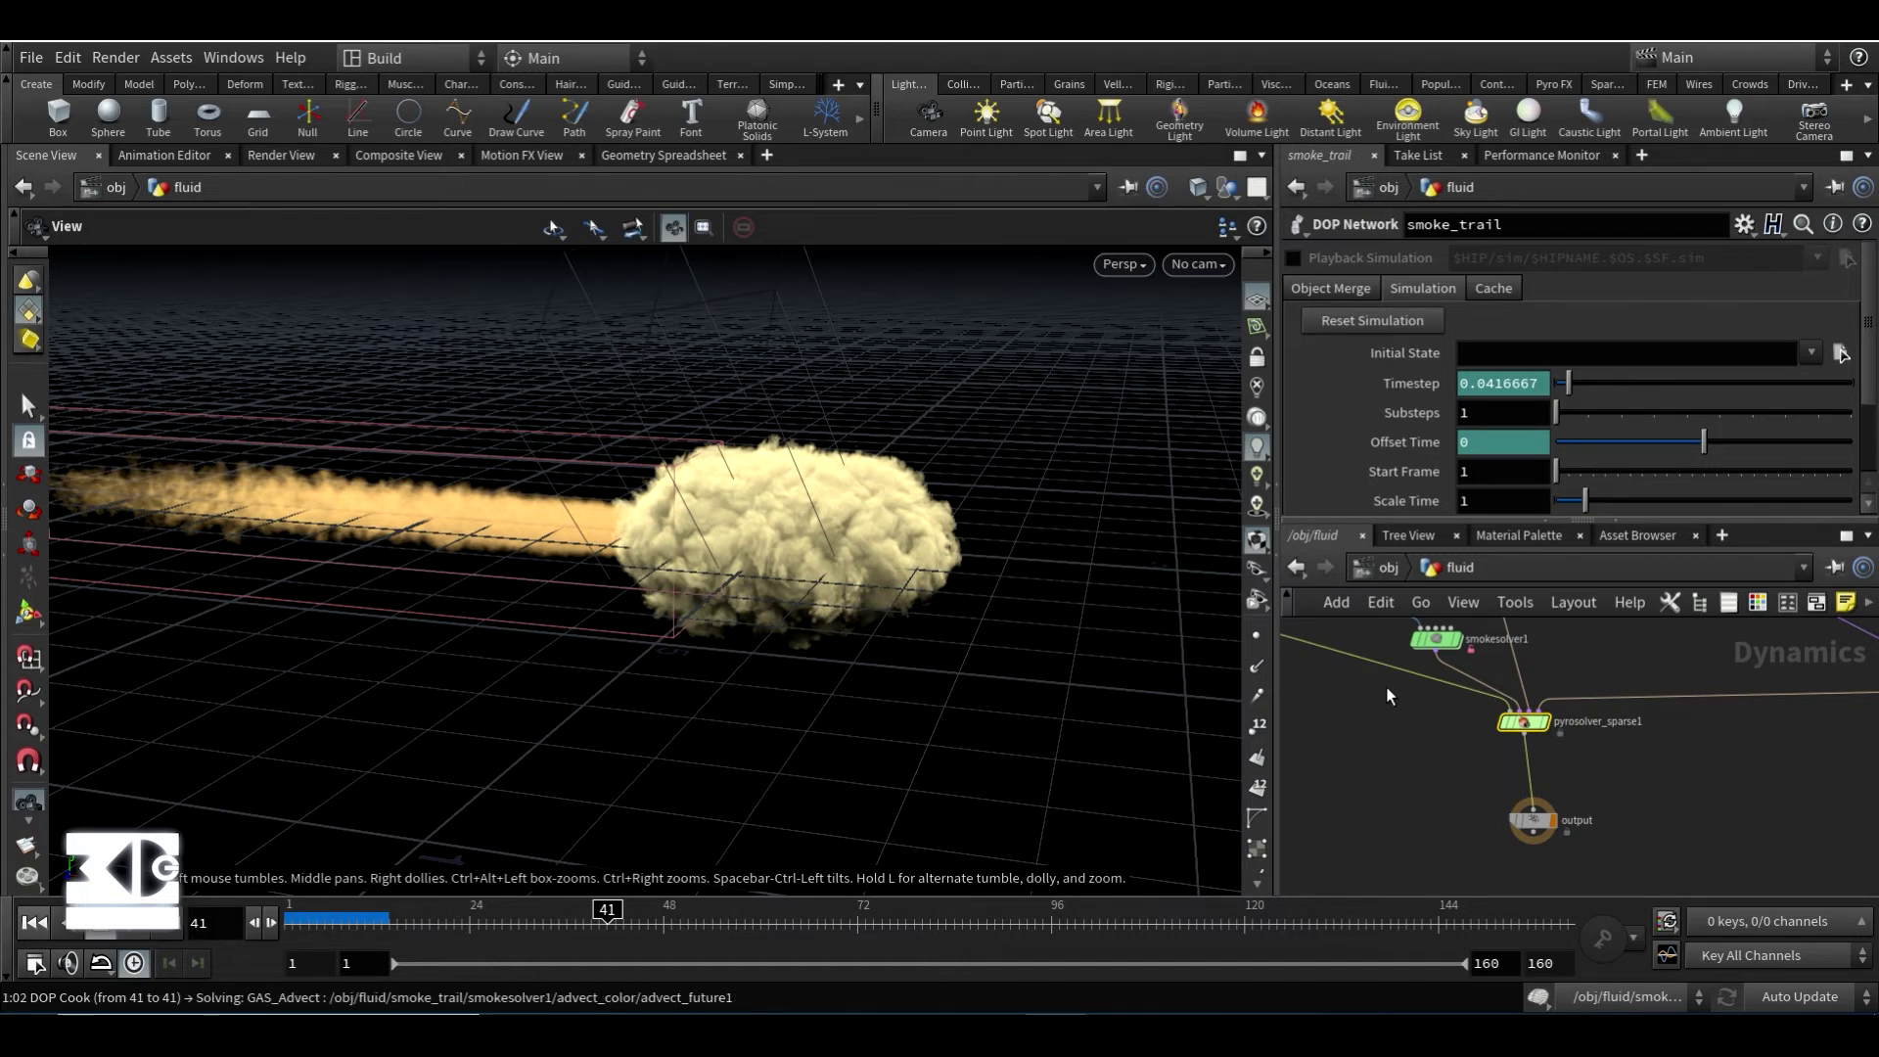
scroll(1388, 695, "up", 5)
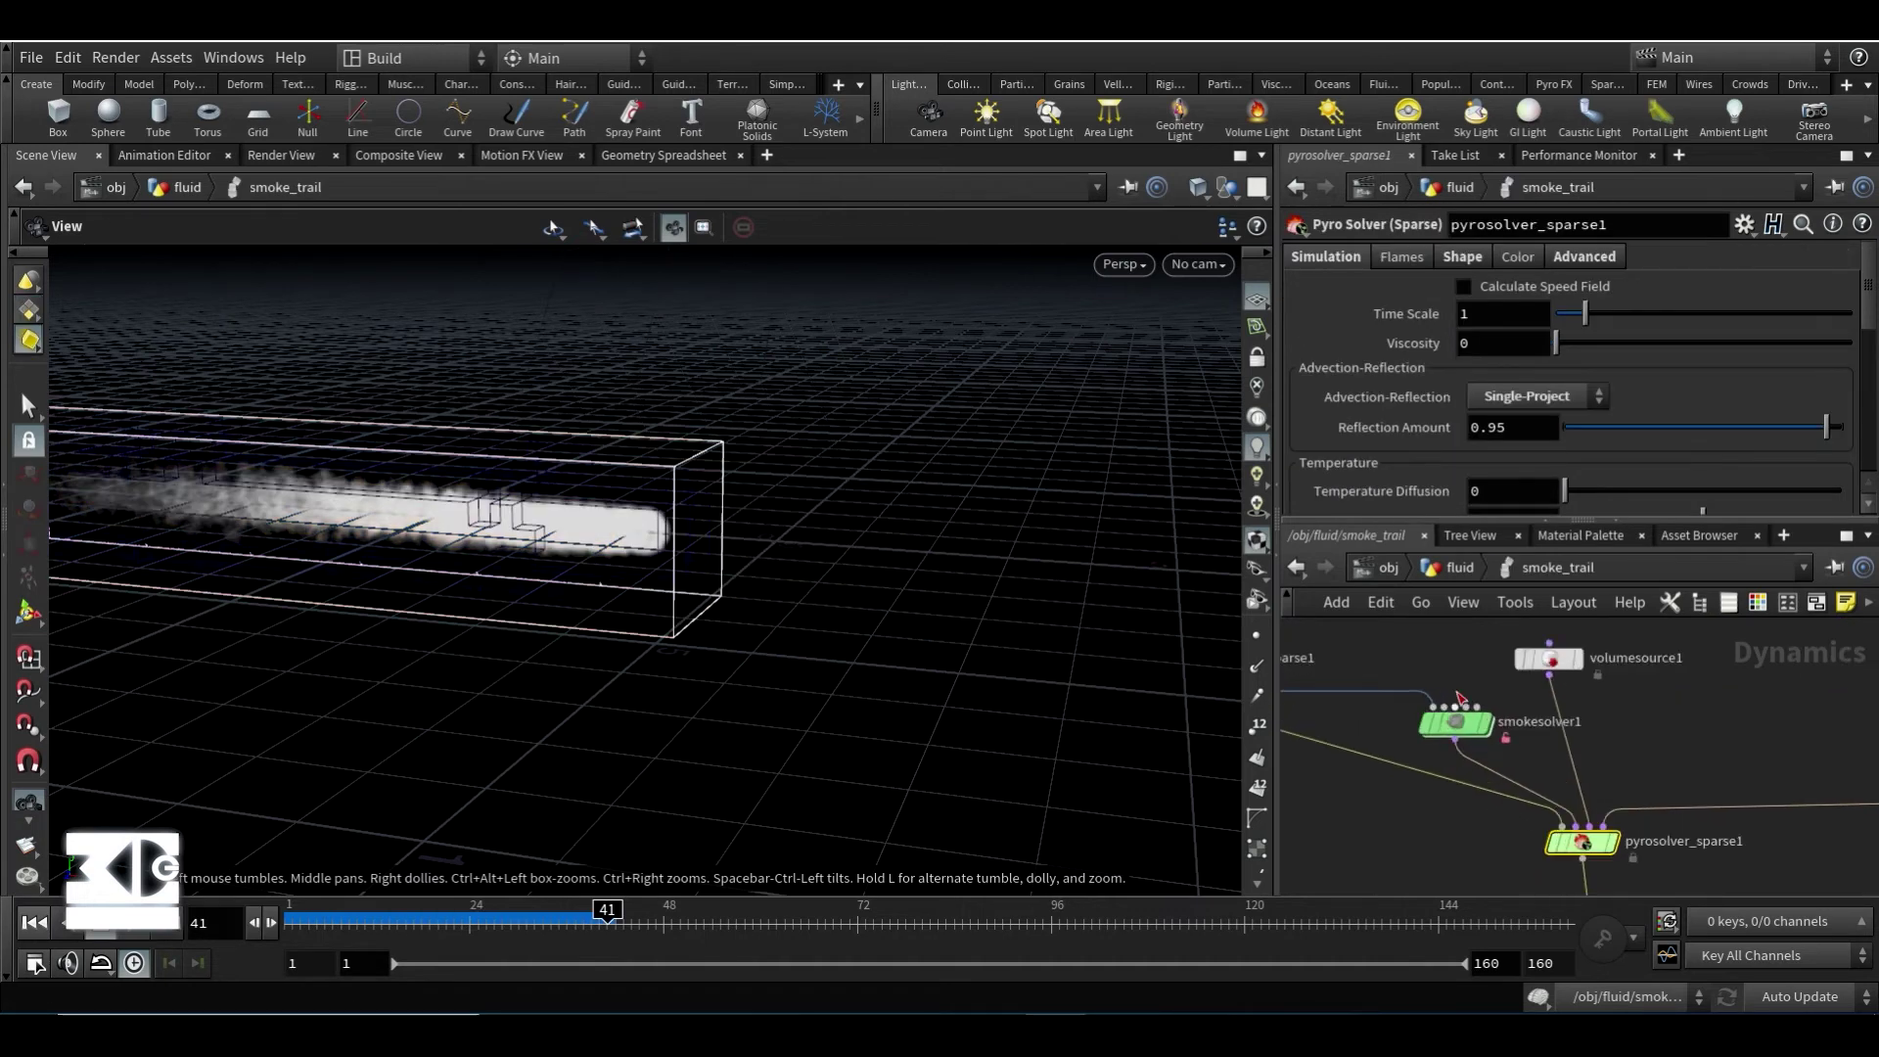
- Add a Smoke Solver node above smokeobject_sparse1 in the smoke_trail network
key("Tab")
type("smok")
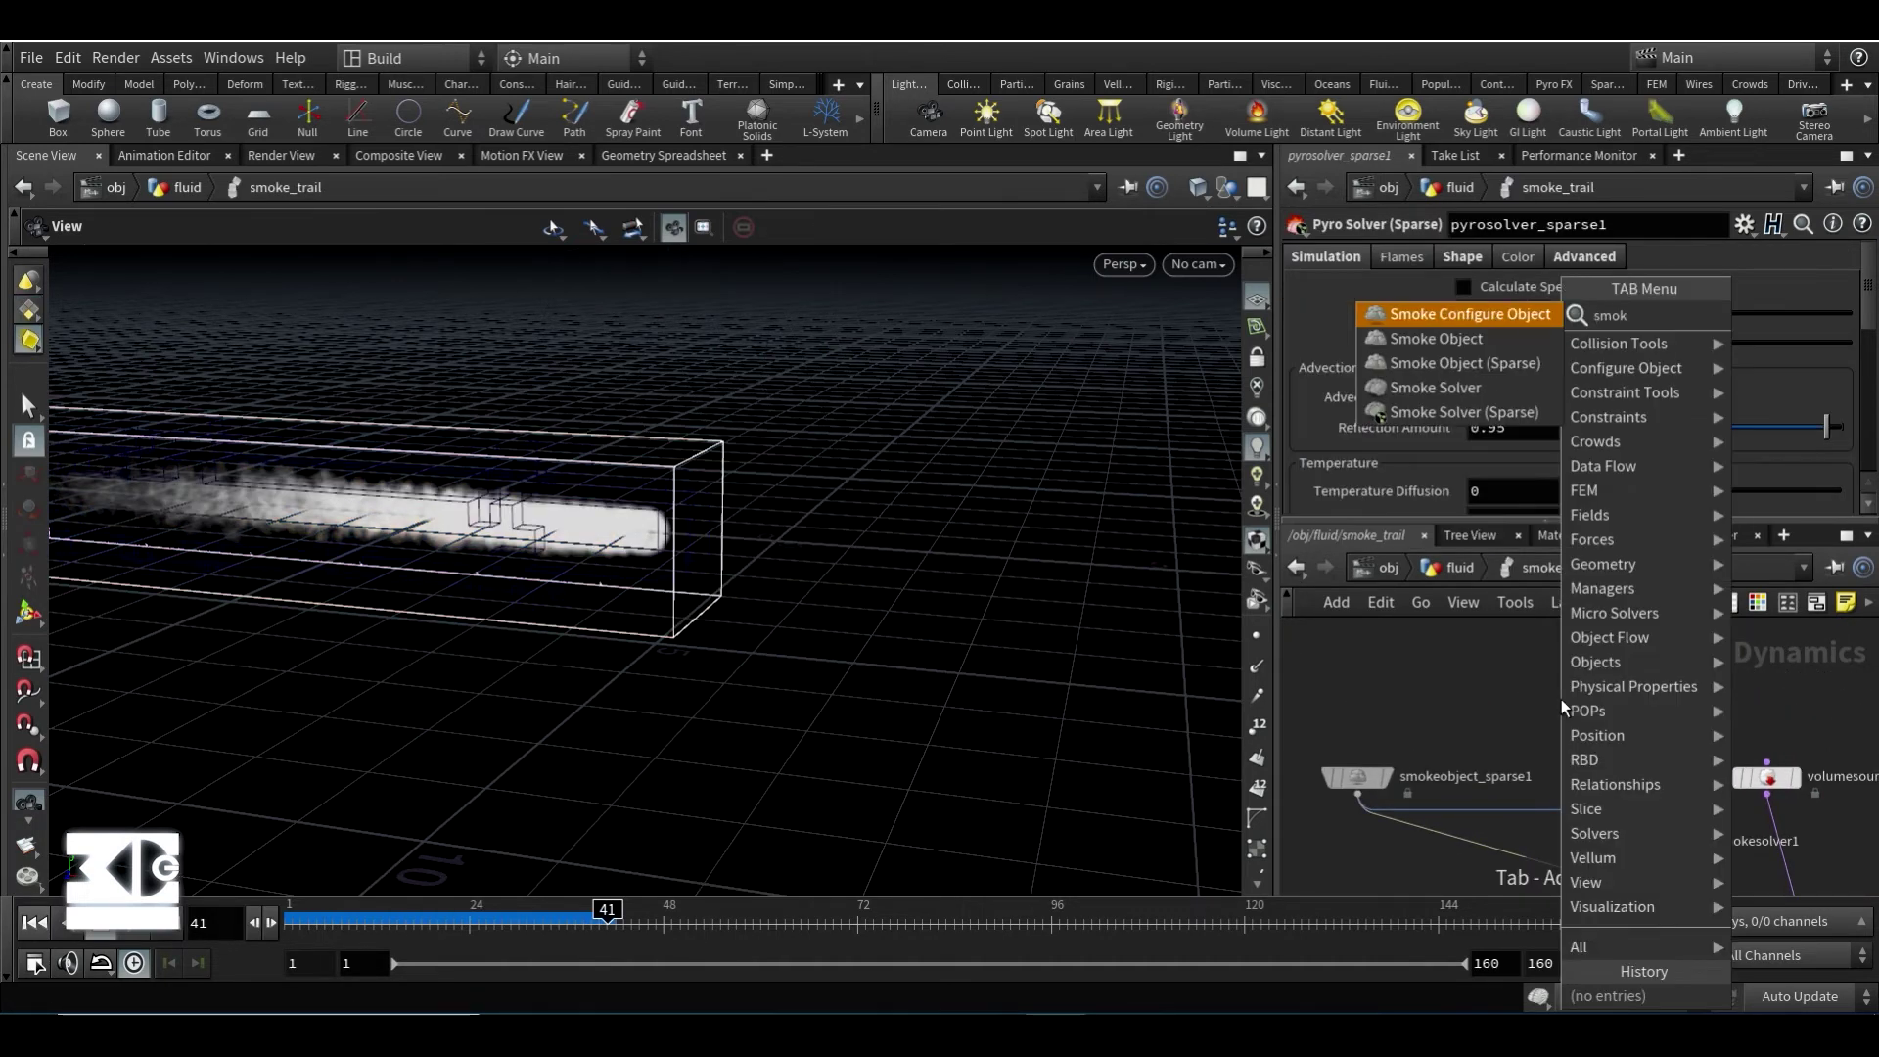
key("Down")
key("Down")
key("Down")
key("Return")
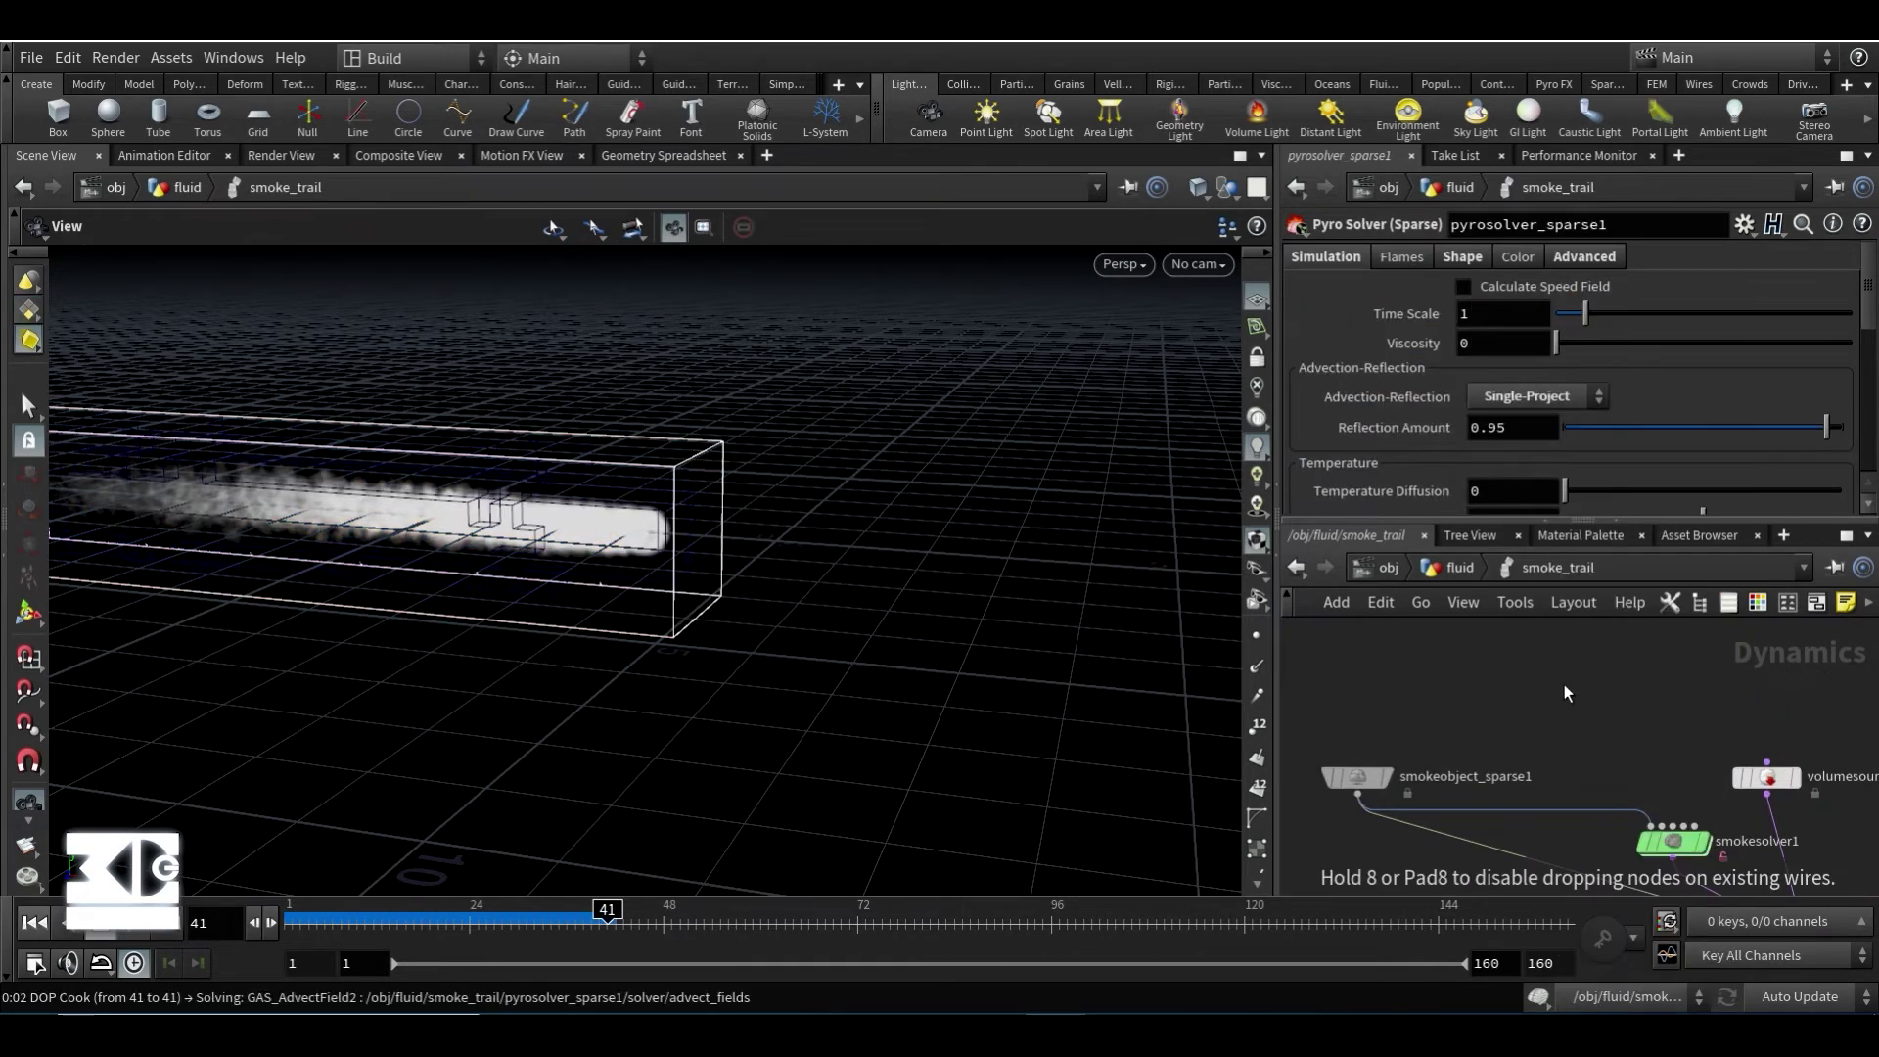
left_click(1522, 672)
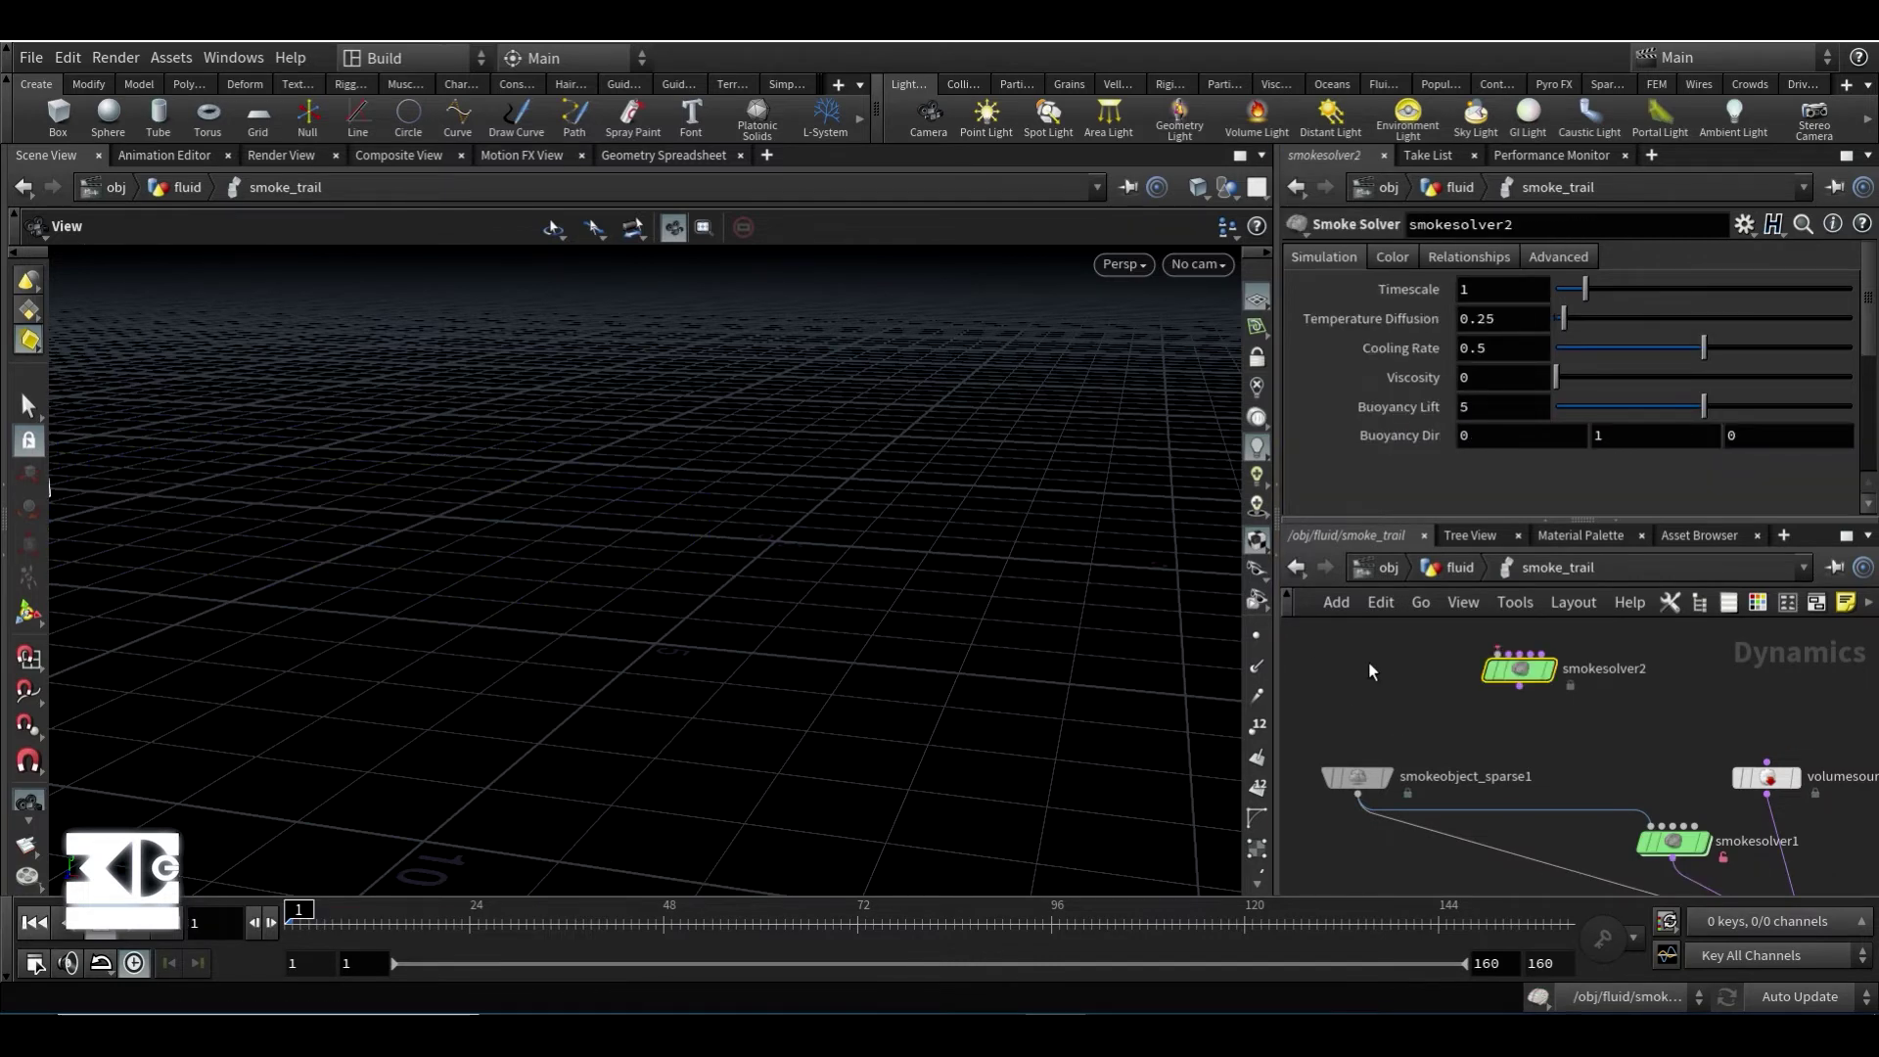
- Allow editing of the contents of smokesolver2 and enter its internal network
right_click(1528, 675)
left_click(1594, 908)
double_click(1508, 678)
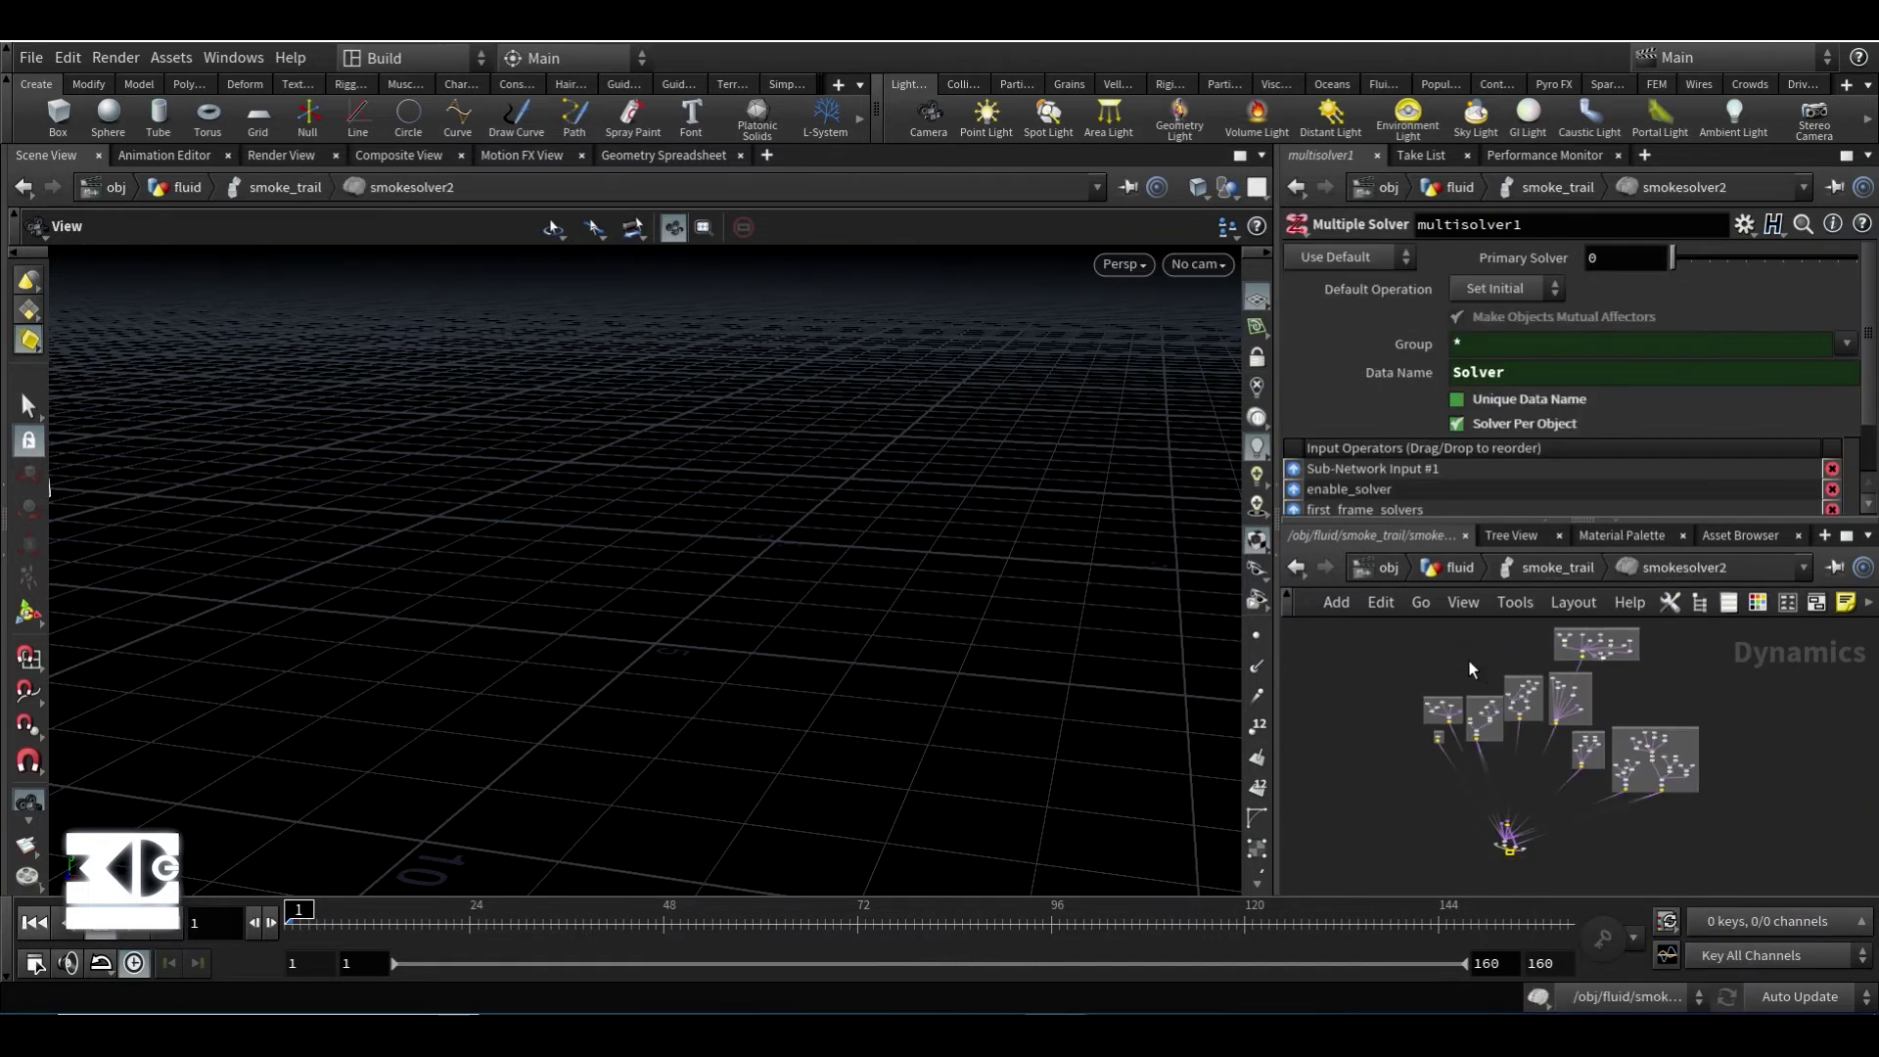
- Examine the node groups inside smokesolver2 and locate the group that feeds the COLOR null
right_click_drag(1566, 665, 1759, 691)
middle_click_drag(1759, 691, 1520, 845)
right_click_drag(1395, 729, 1596, 743)
middle_click_drag(1596, 743, 1591, 630)
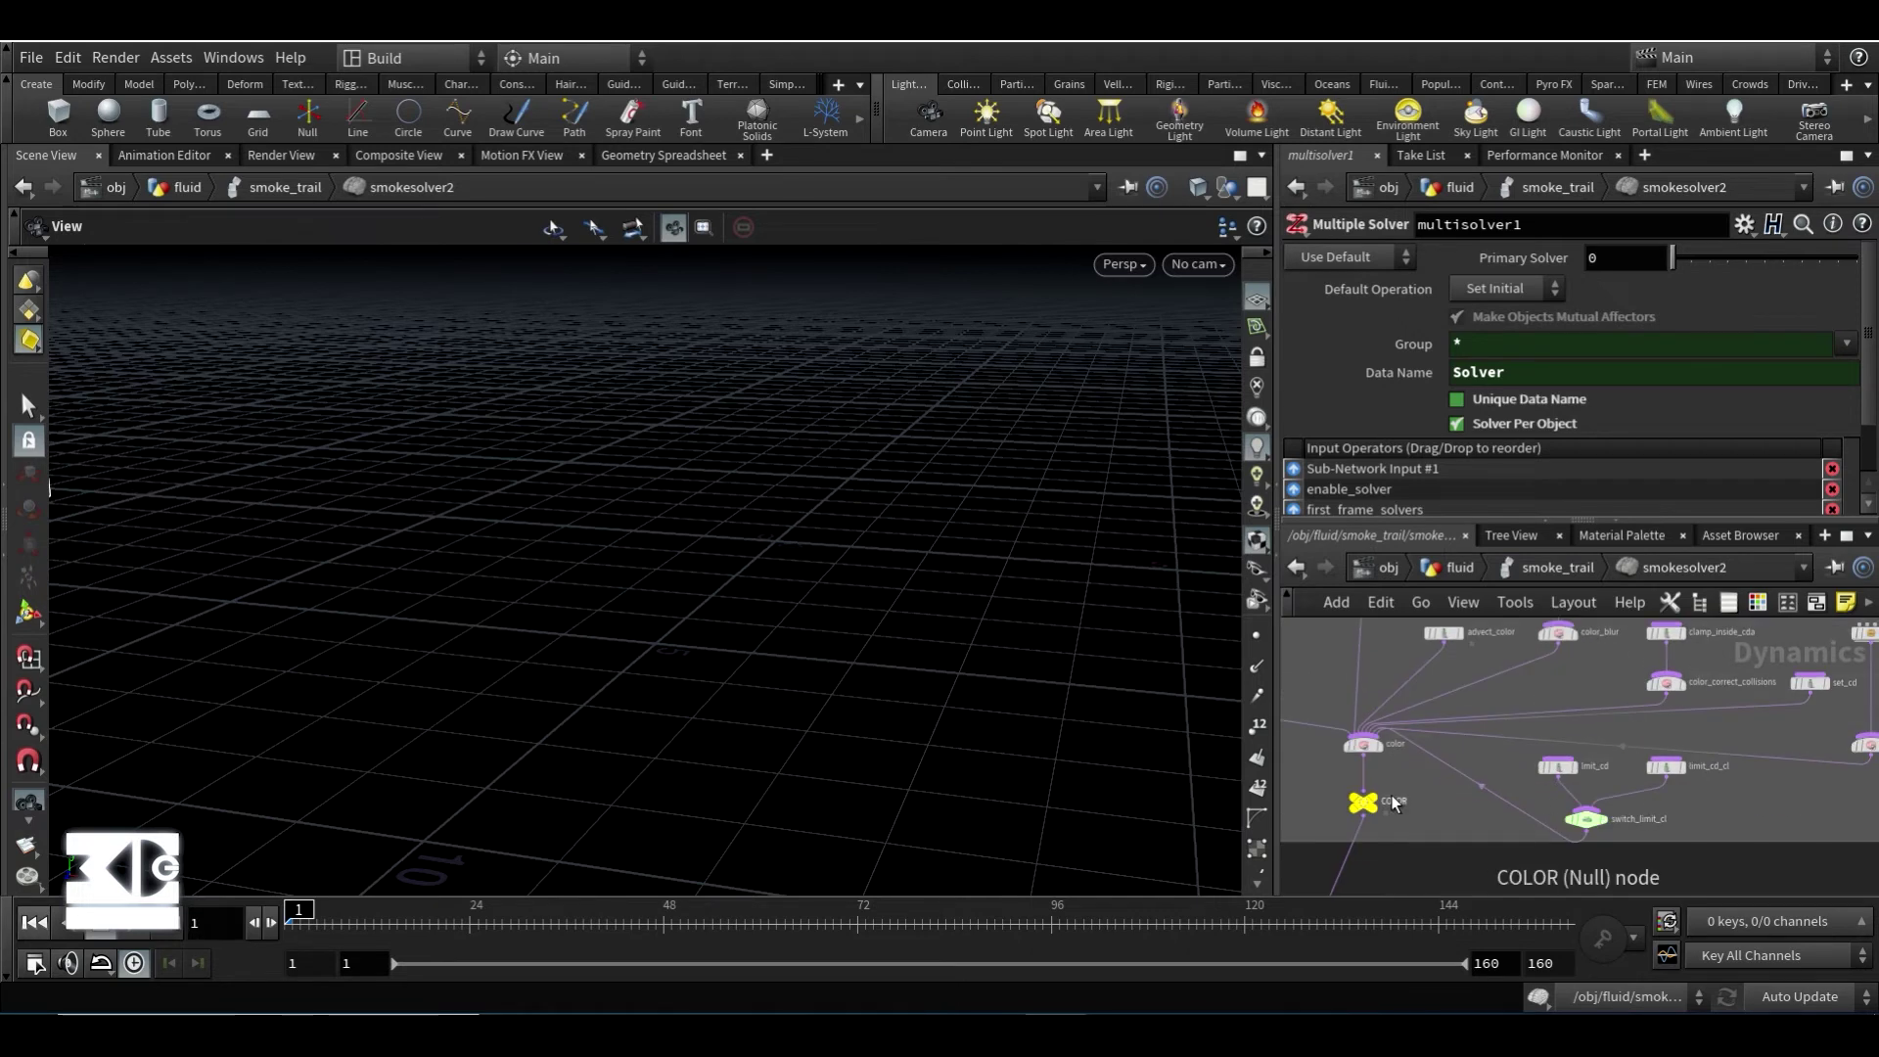
right_click_drag(1757, 724, 1543, 754)
middle_click_drag(1302, 803, 1529, 629)
scroll(1507, 636, "down", 5)
scroll(1400, 666, "down", 2)
middle_click_drag(1297, 642, 1379, 650)
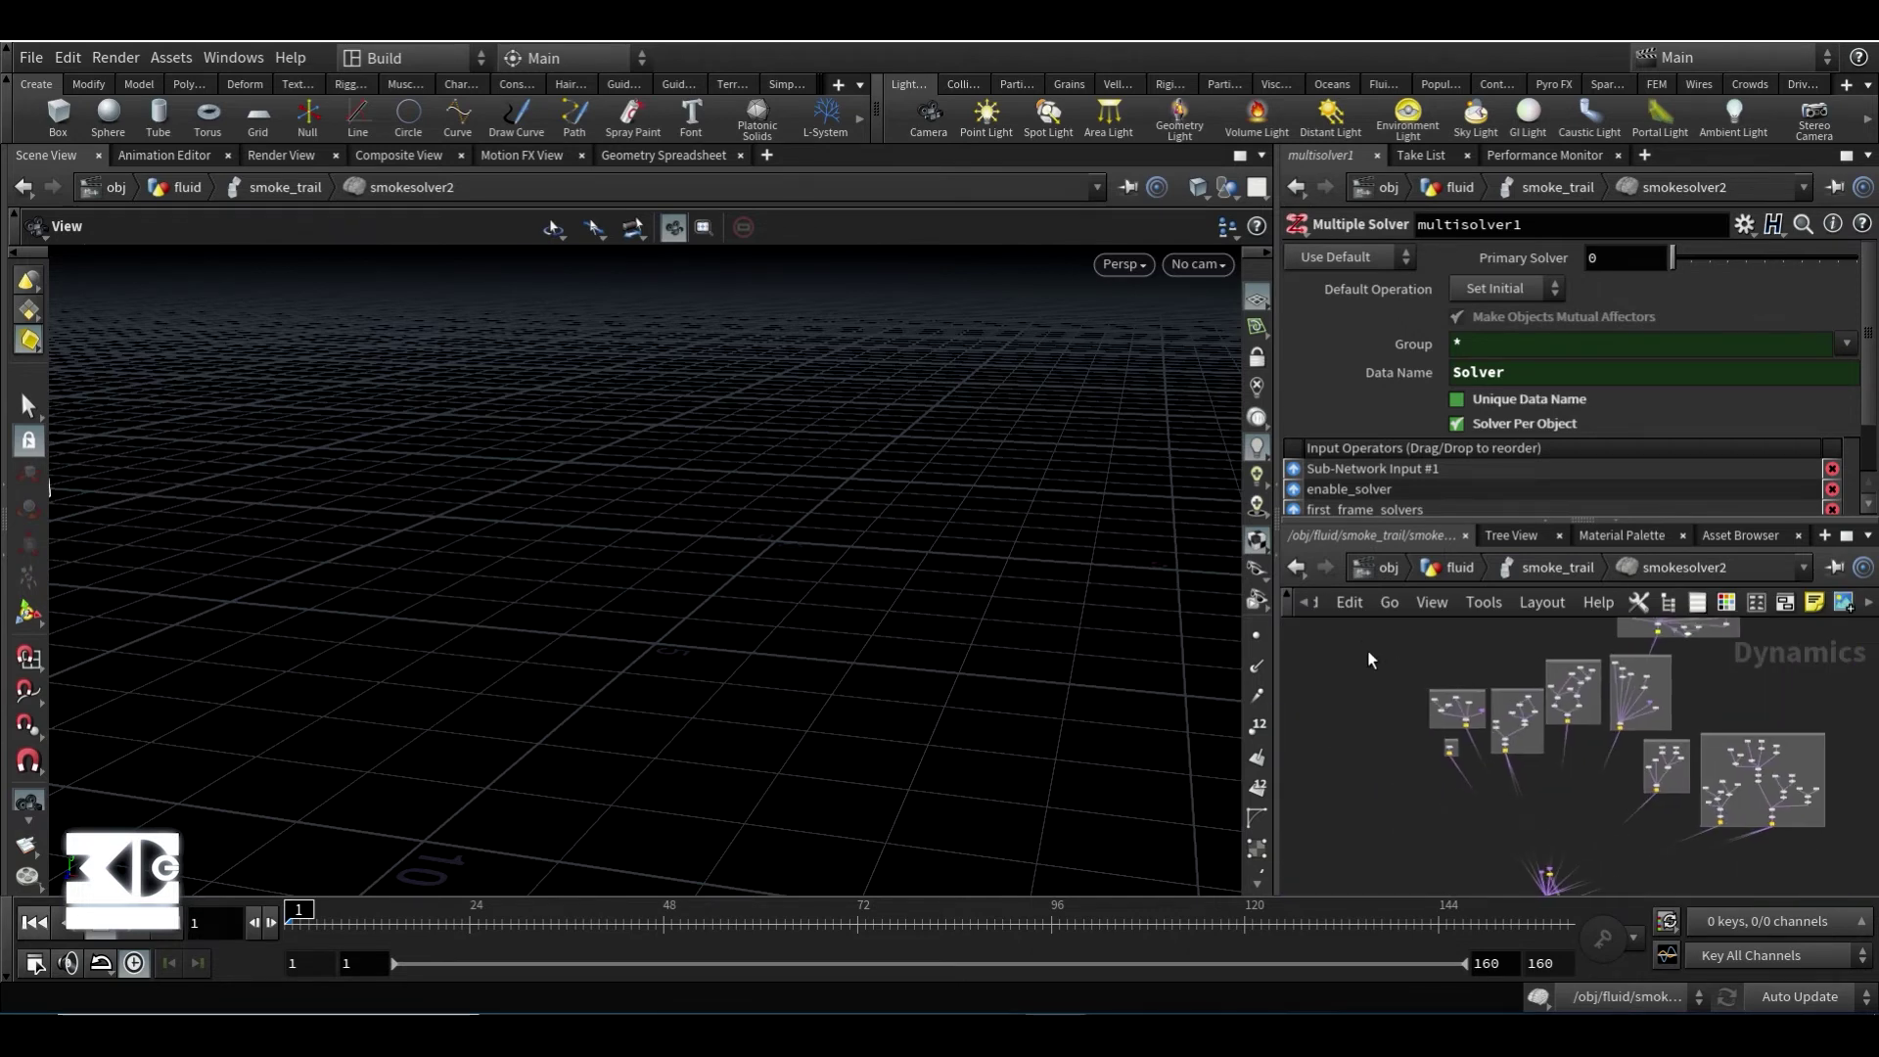
- Delete every node group in smokesolver2 except the one feeding the COLOR null, and check the remaining color nodes
left_click_drag(1361, 641, 1871, 891)
middle_click_drag(1492, 818, 1539, 790)
scroll(1539, 790, "down", 2)
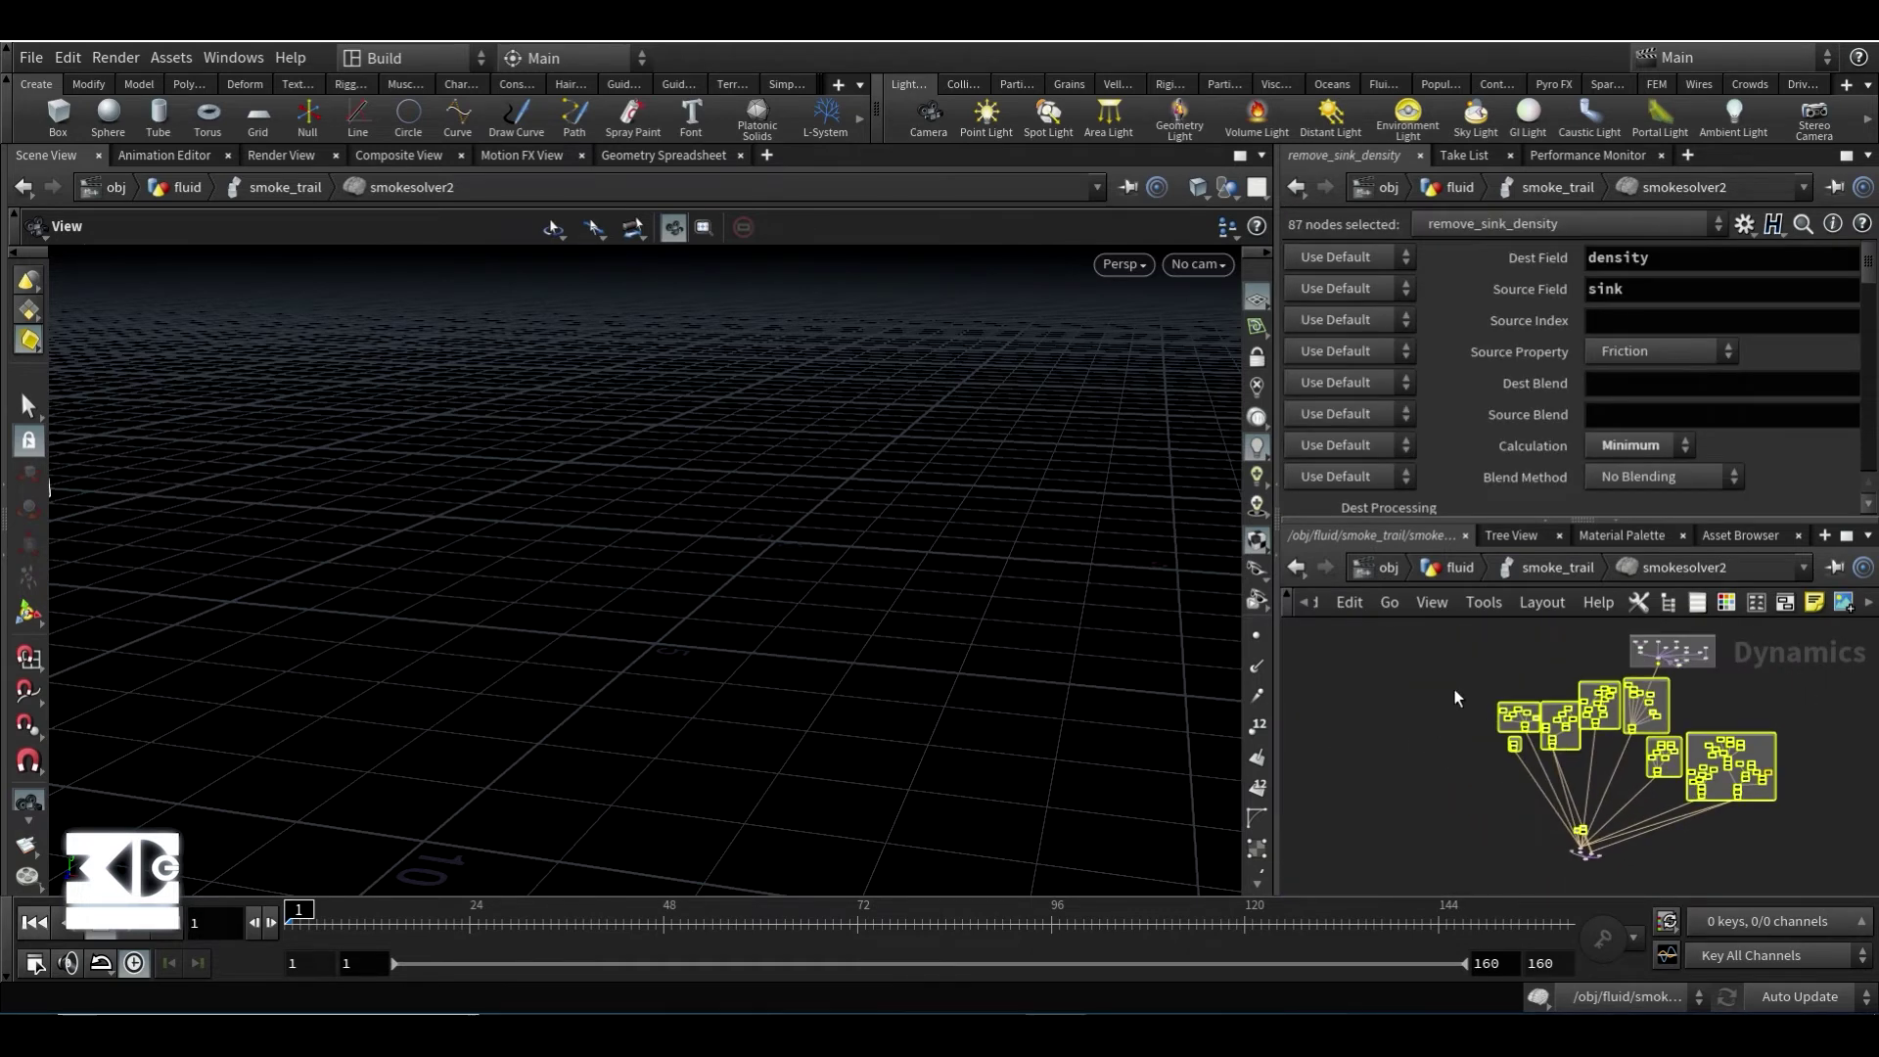
left_click(1438, 673)
left_click_drag(1437, 673, 1799, 881)
key("Delete")
scroll(1670, 728, "up", 3)
middle_click_drag(1668, 642, 1581, 744)
scroll(1605, 686, "up", 4)
scroll(1473, 768, "up", 8)
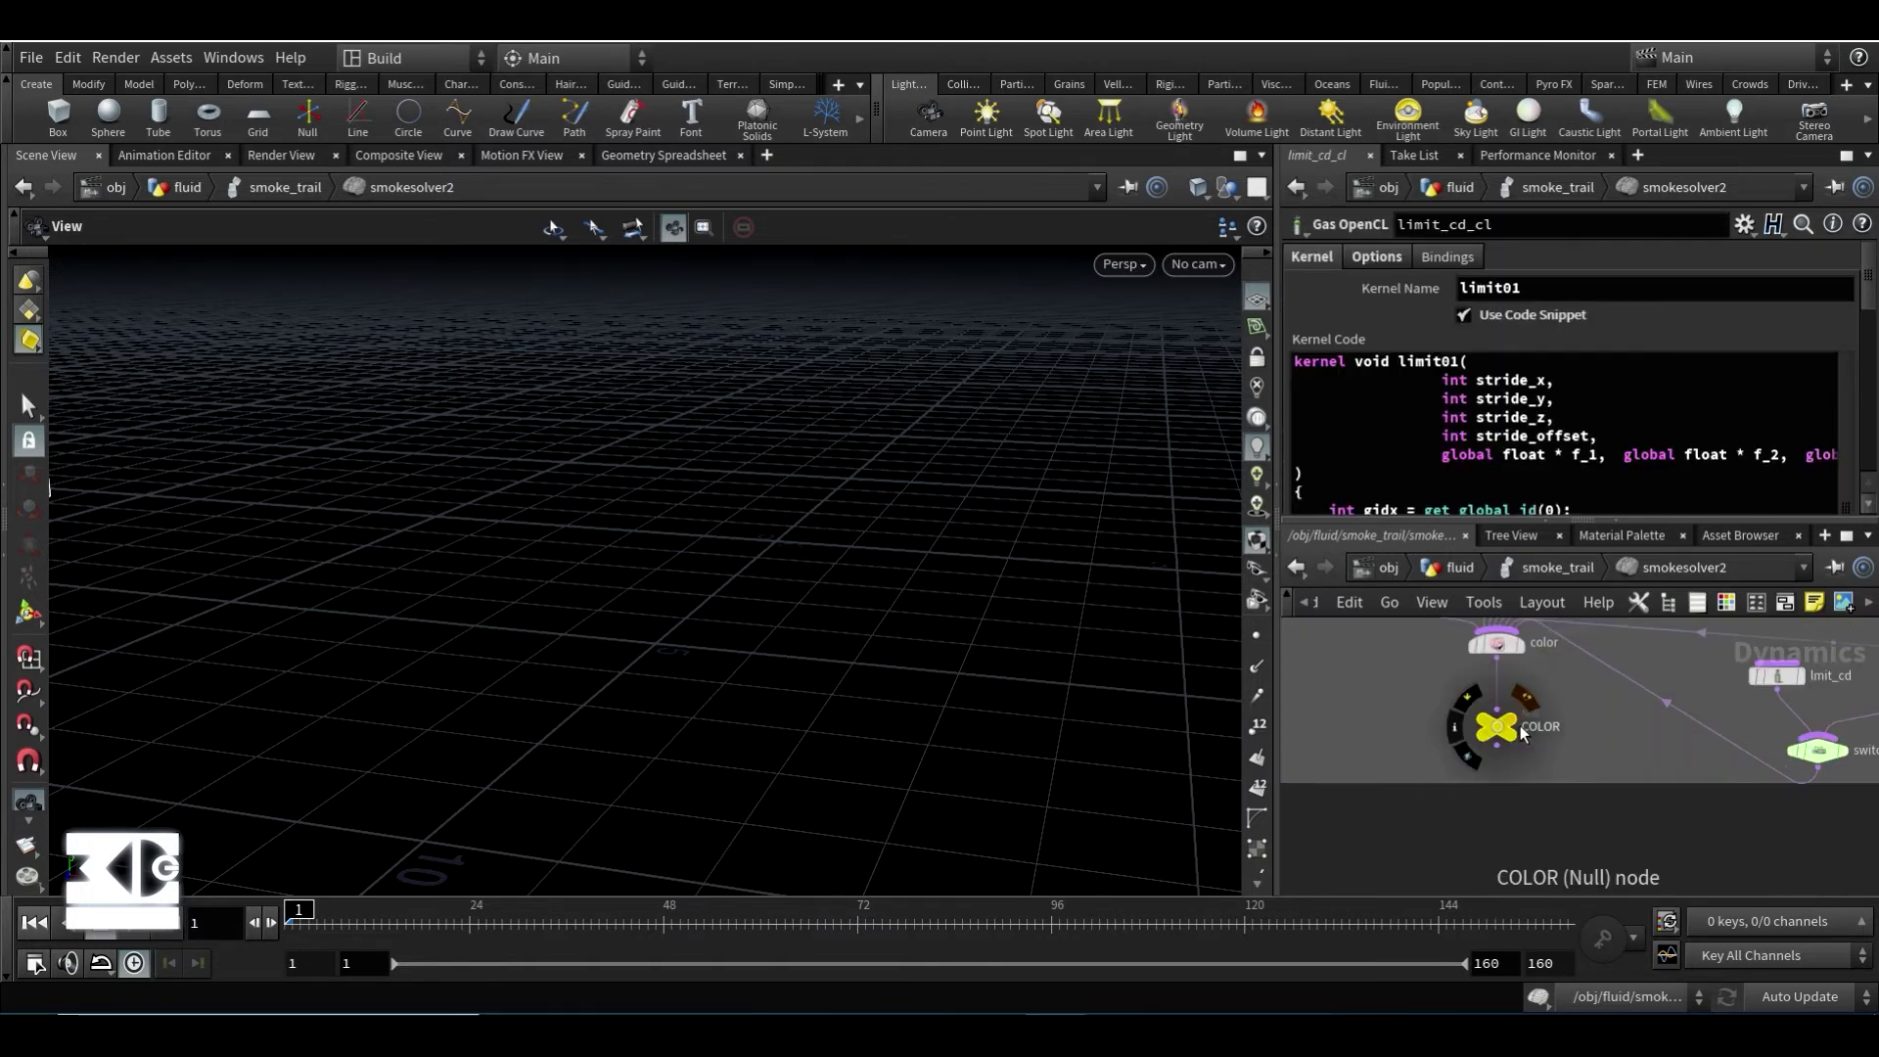
- Go back up through smoke_trail and fluid to the object level, and set the timeline to frame 48
left_click(1525, 570)
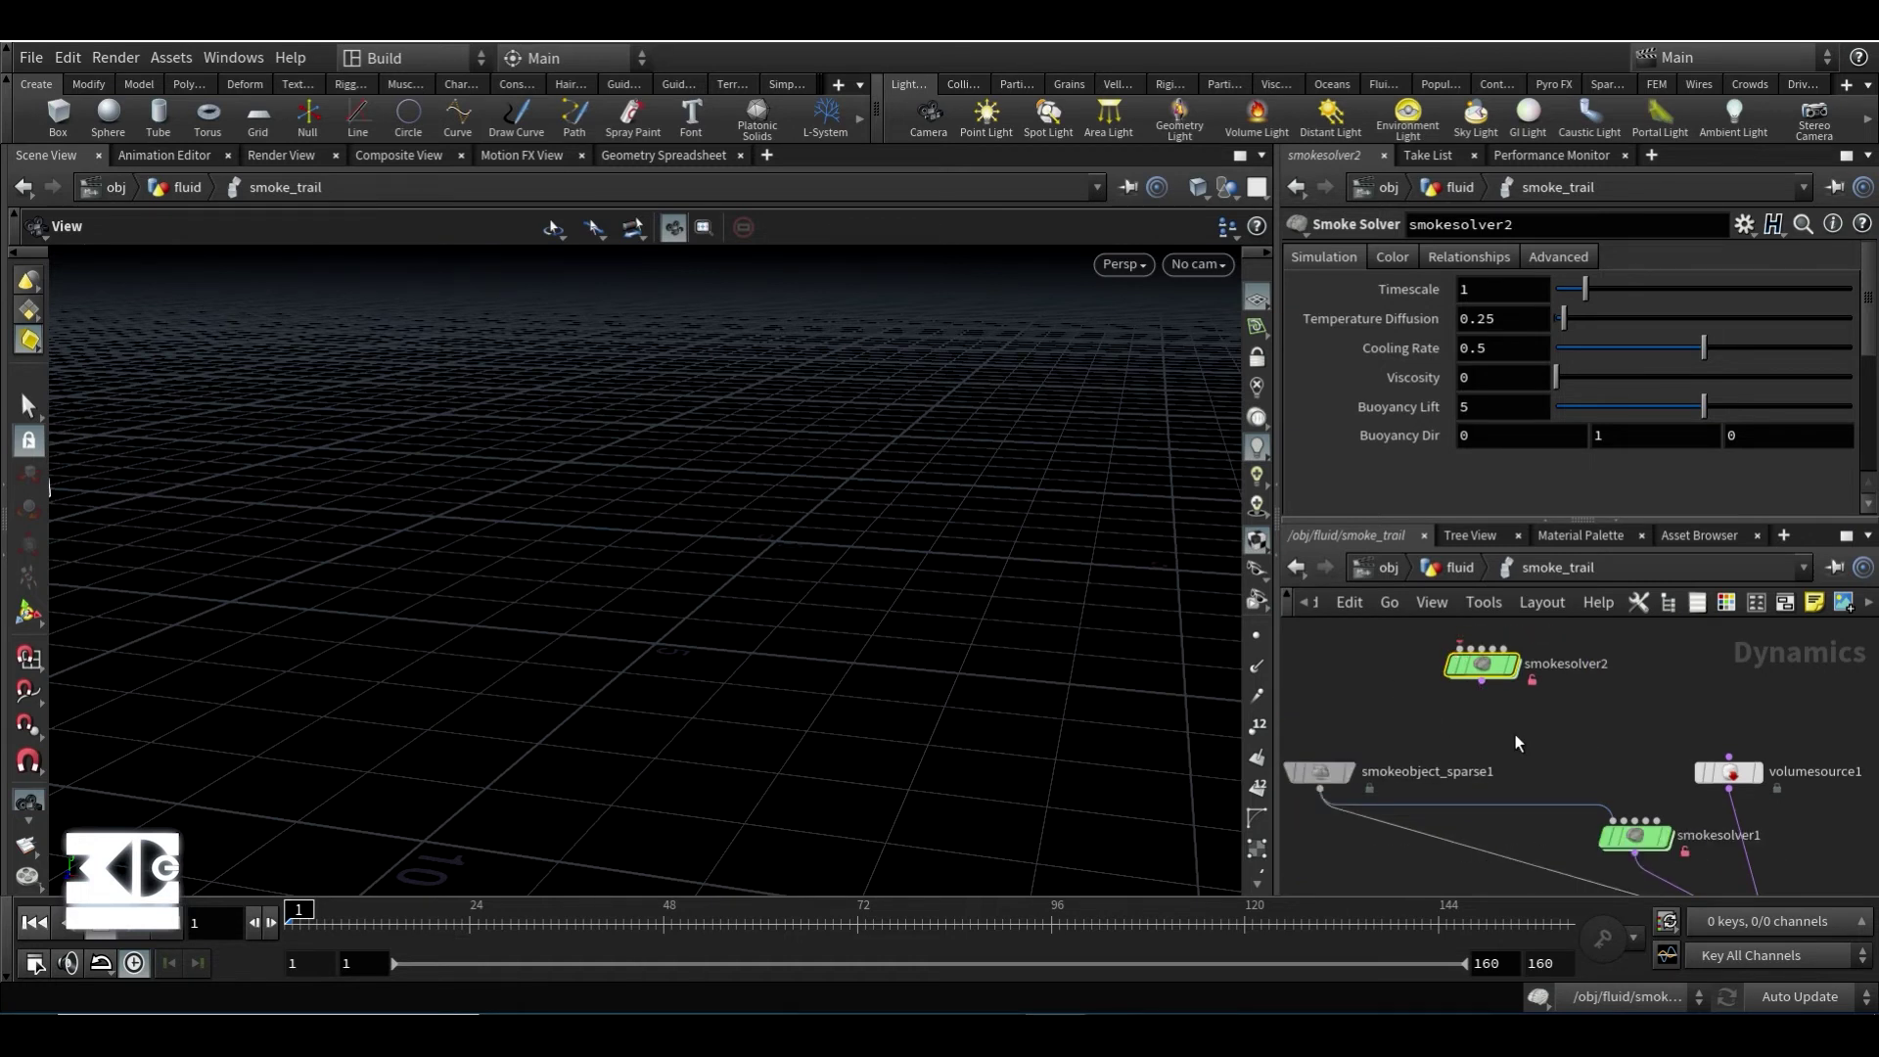
scroll(1613, 728, "down", 3)
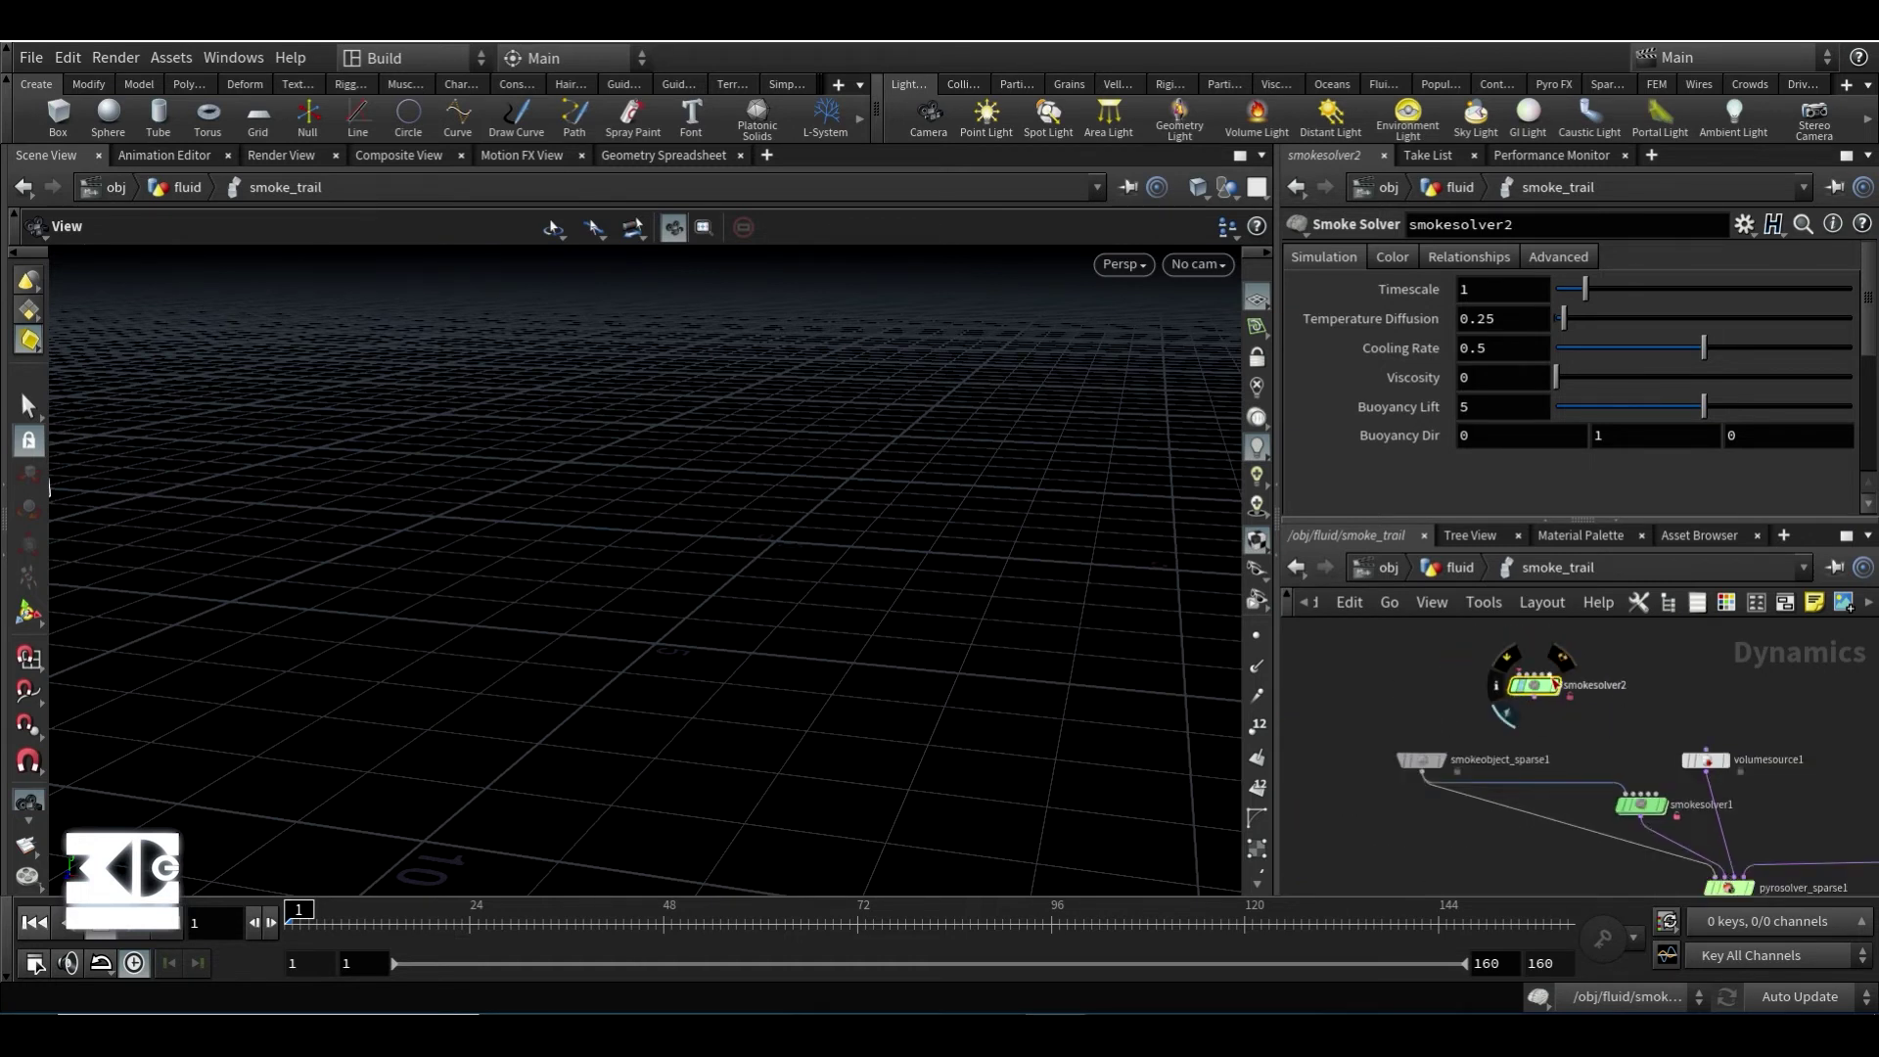
left_click(1640, 805)
key("u")
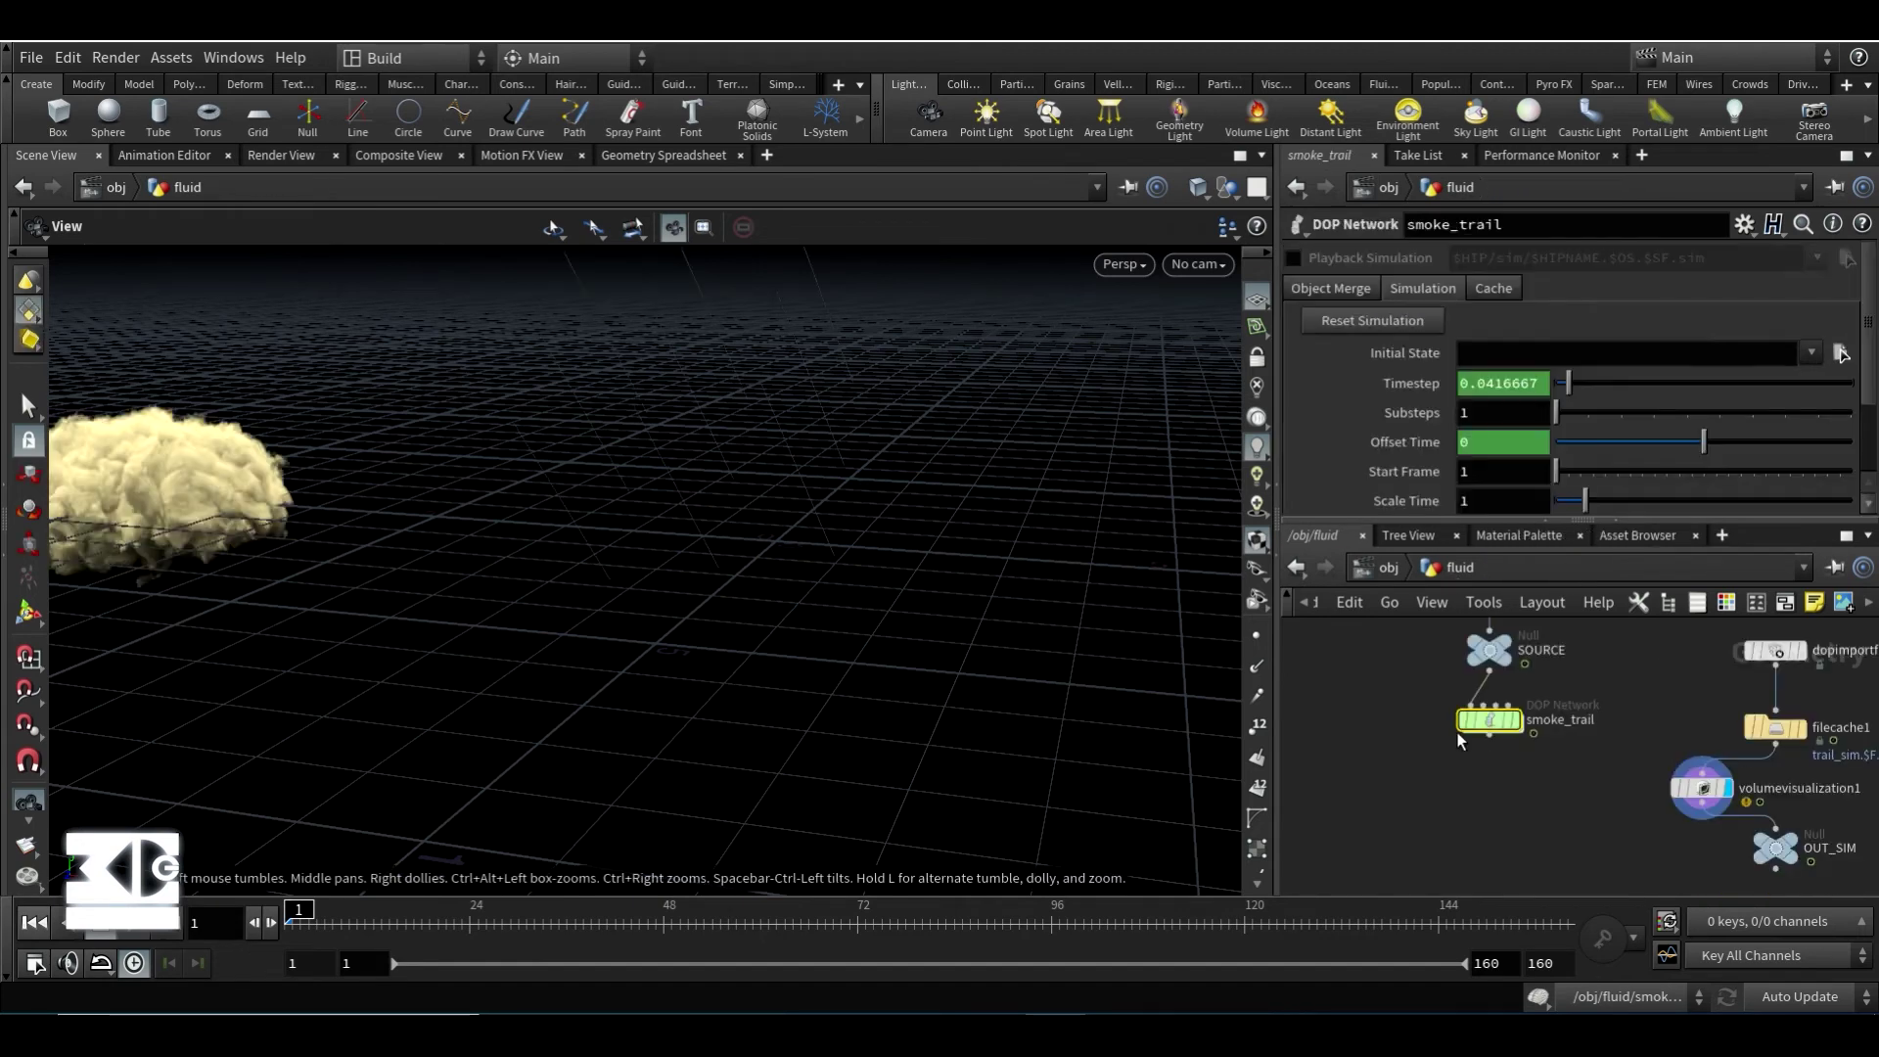
key("u")
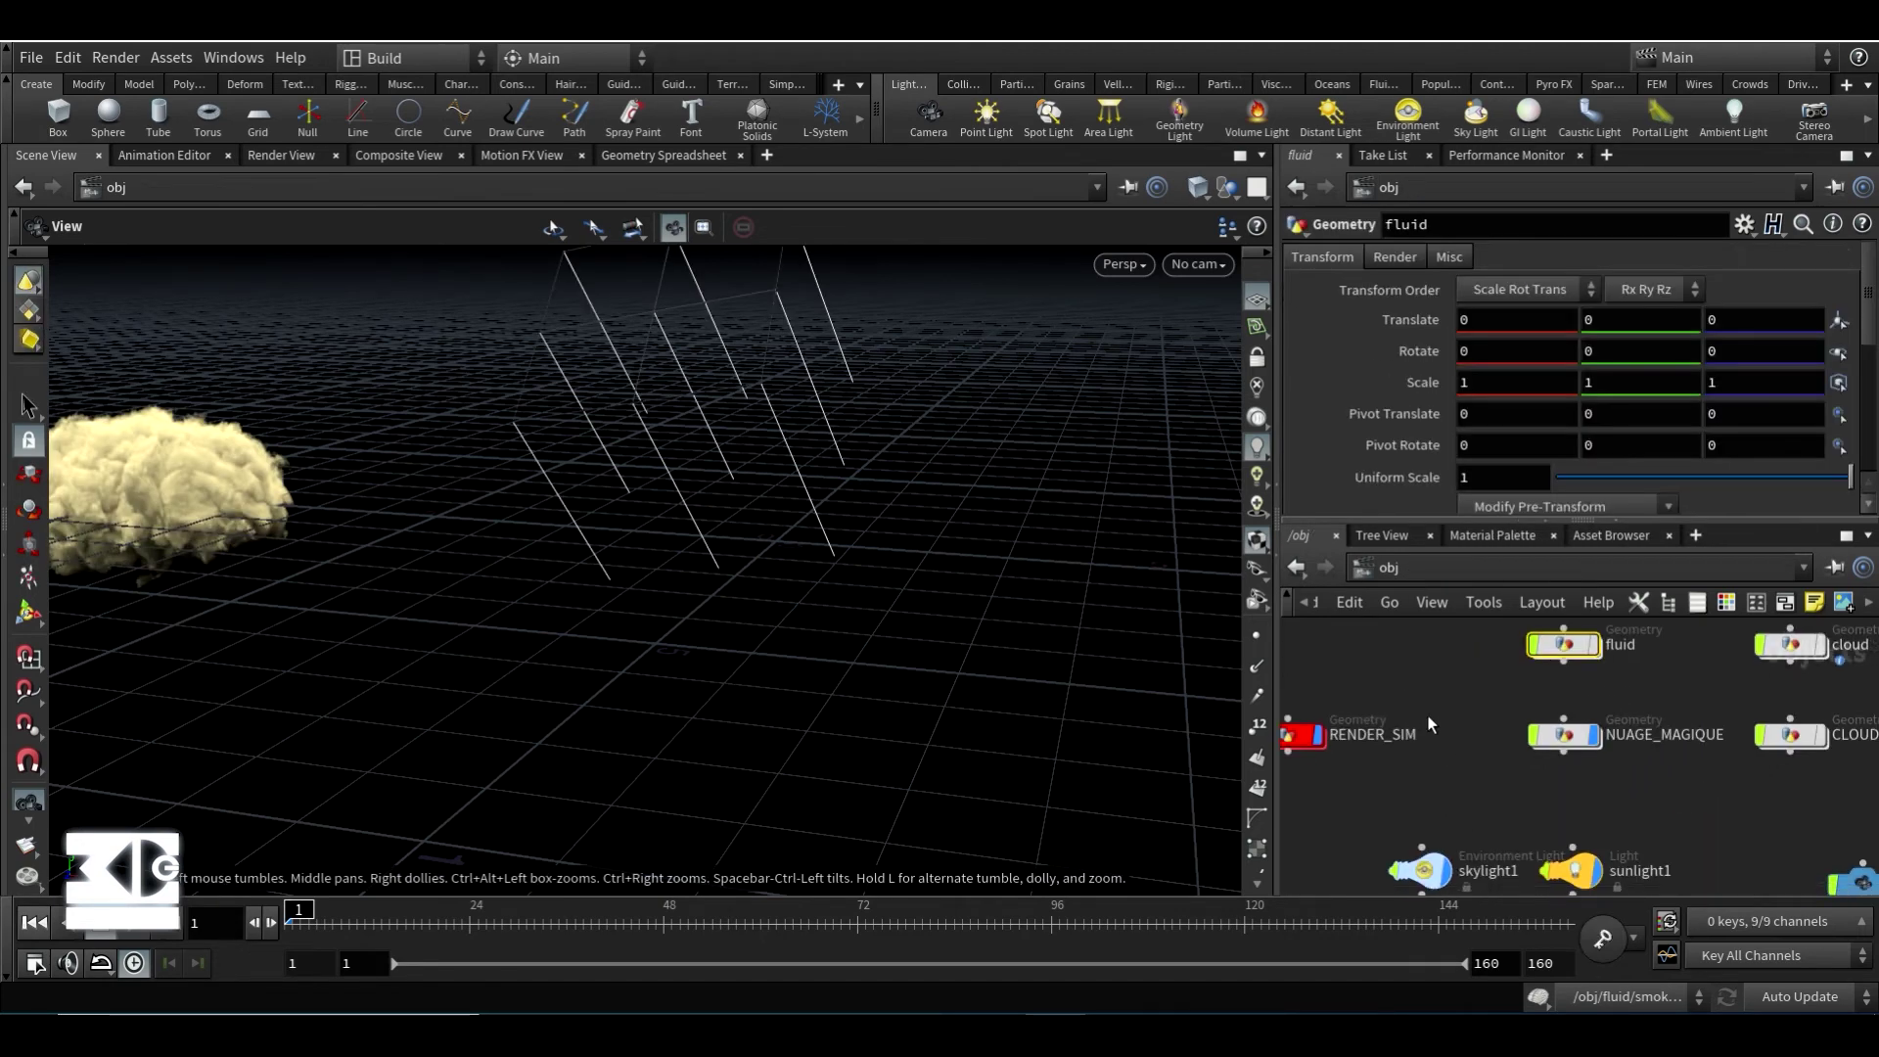
left_click(663, 922)
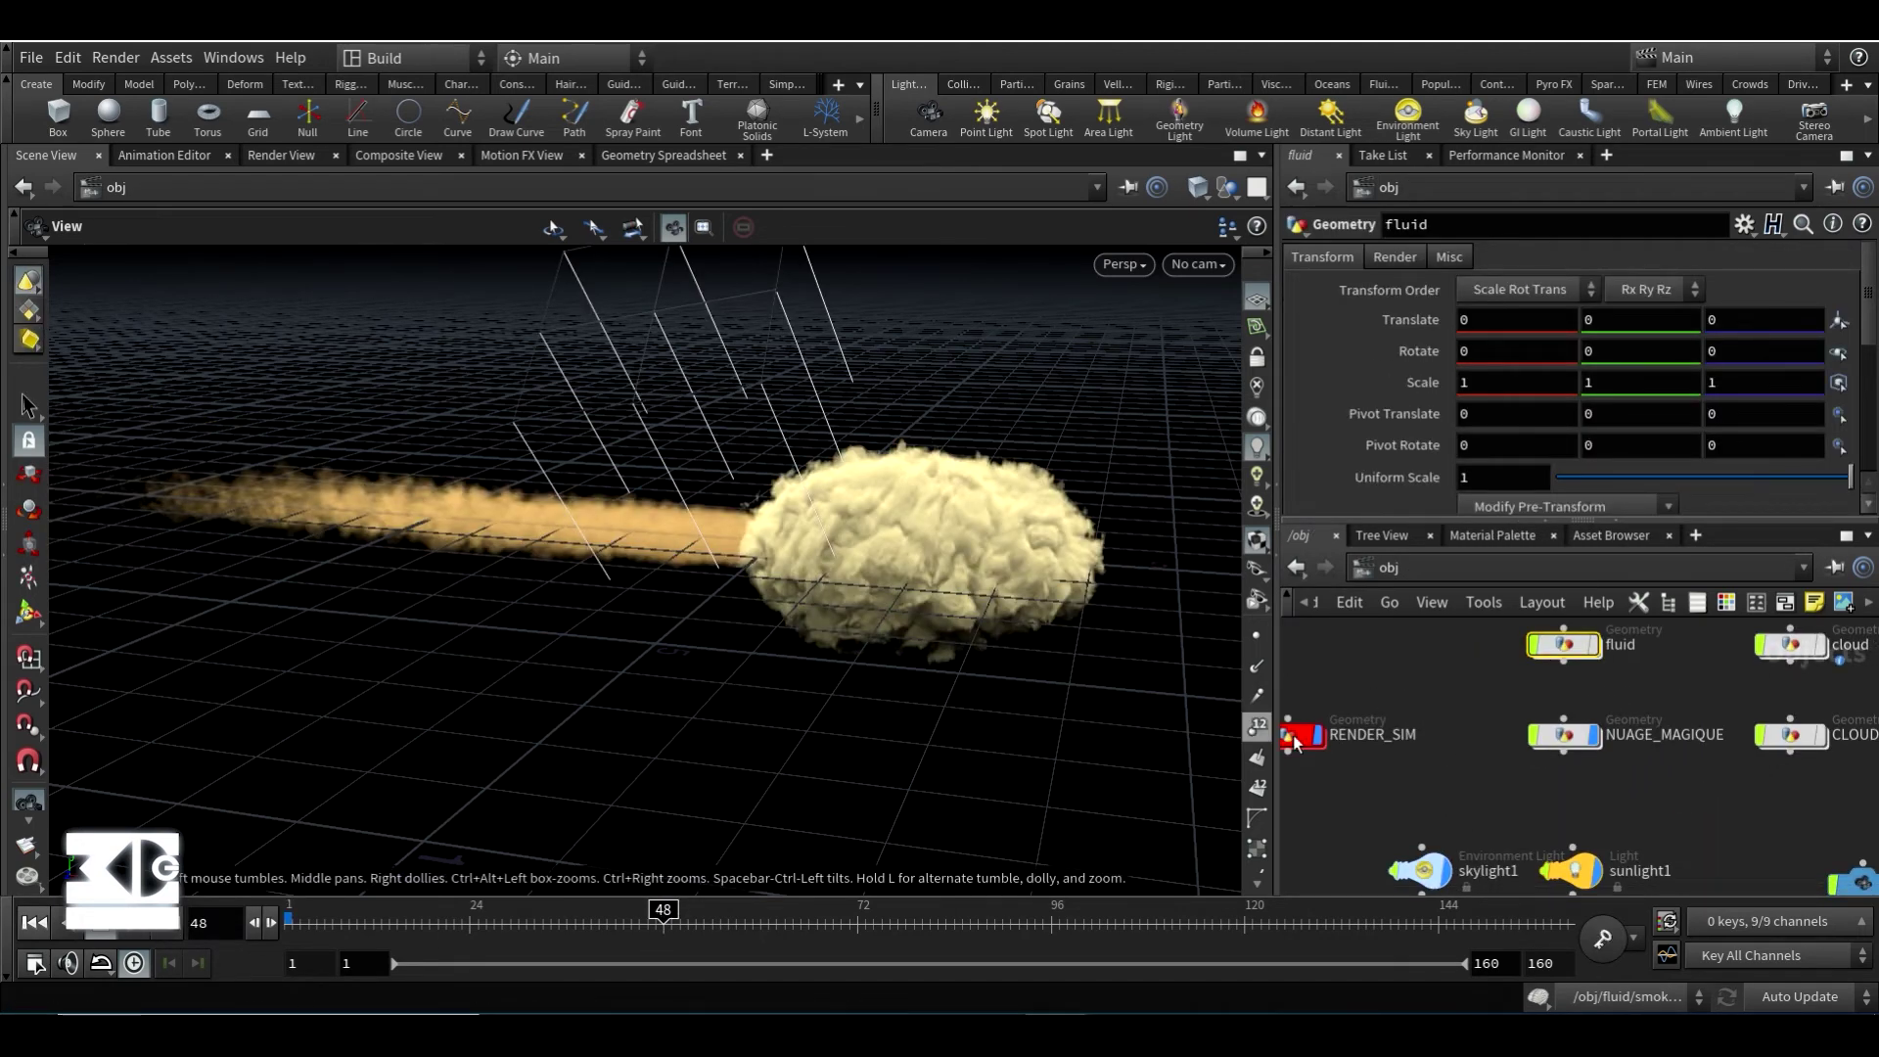
- Select the RENDER_SIM object and check the material assigned in its render settings
left_click(1441, 574)
left_click(1487, 693)
middle_click_drag(1353, 682, 1479, 689)
double_click(1415, 741)
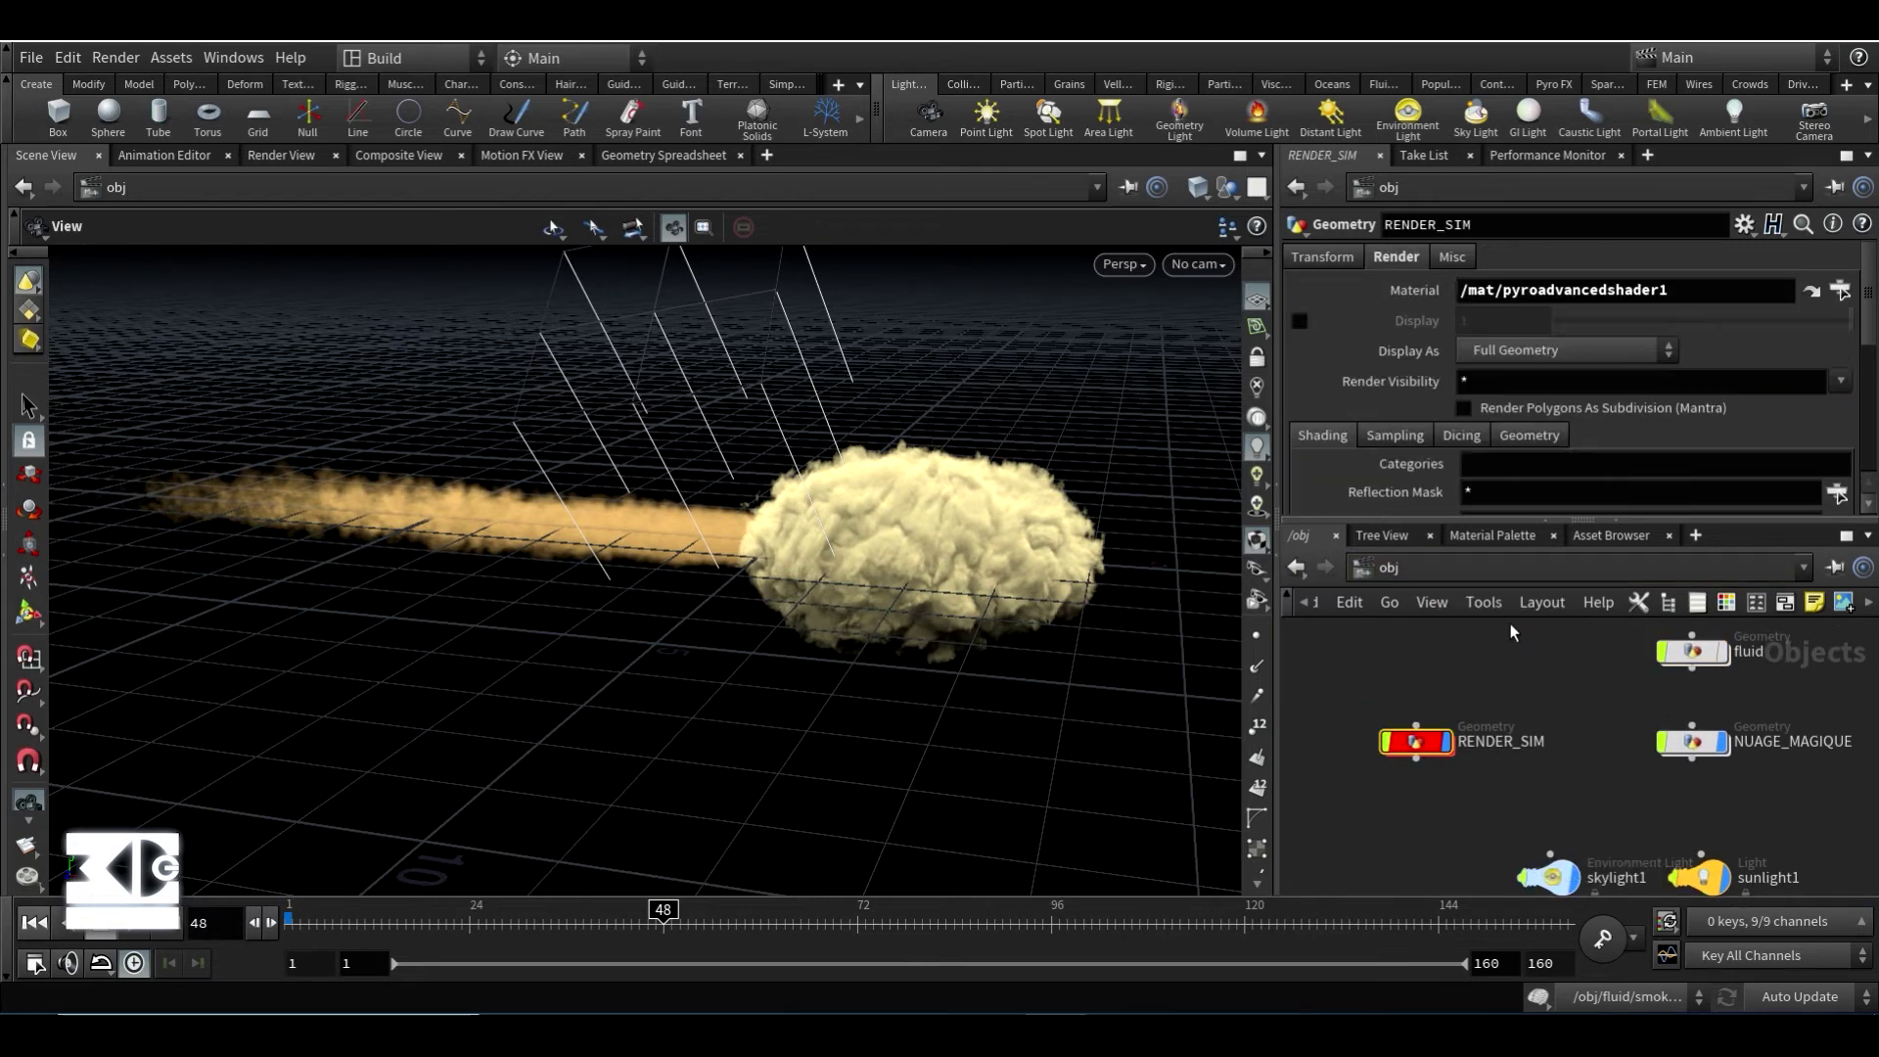
key("u")
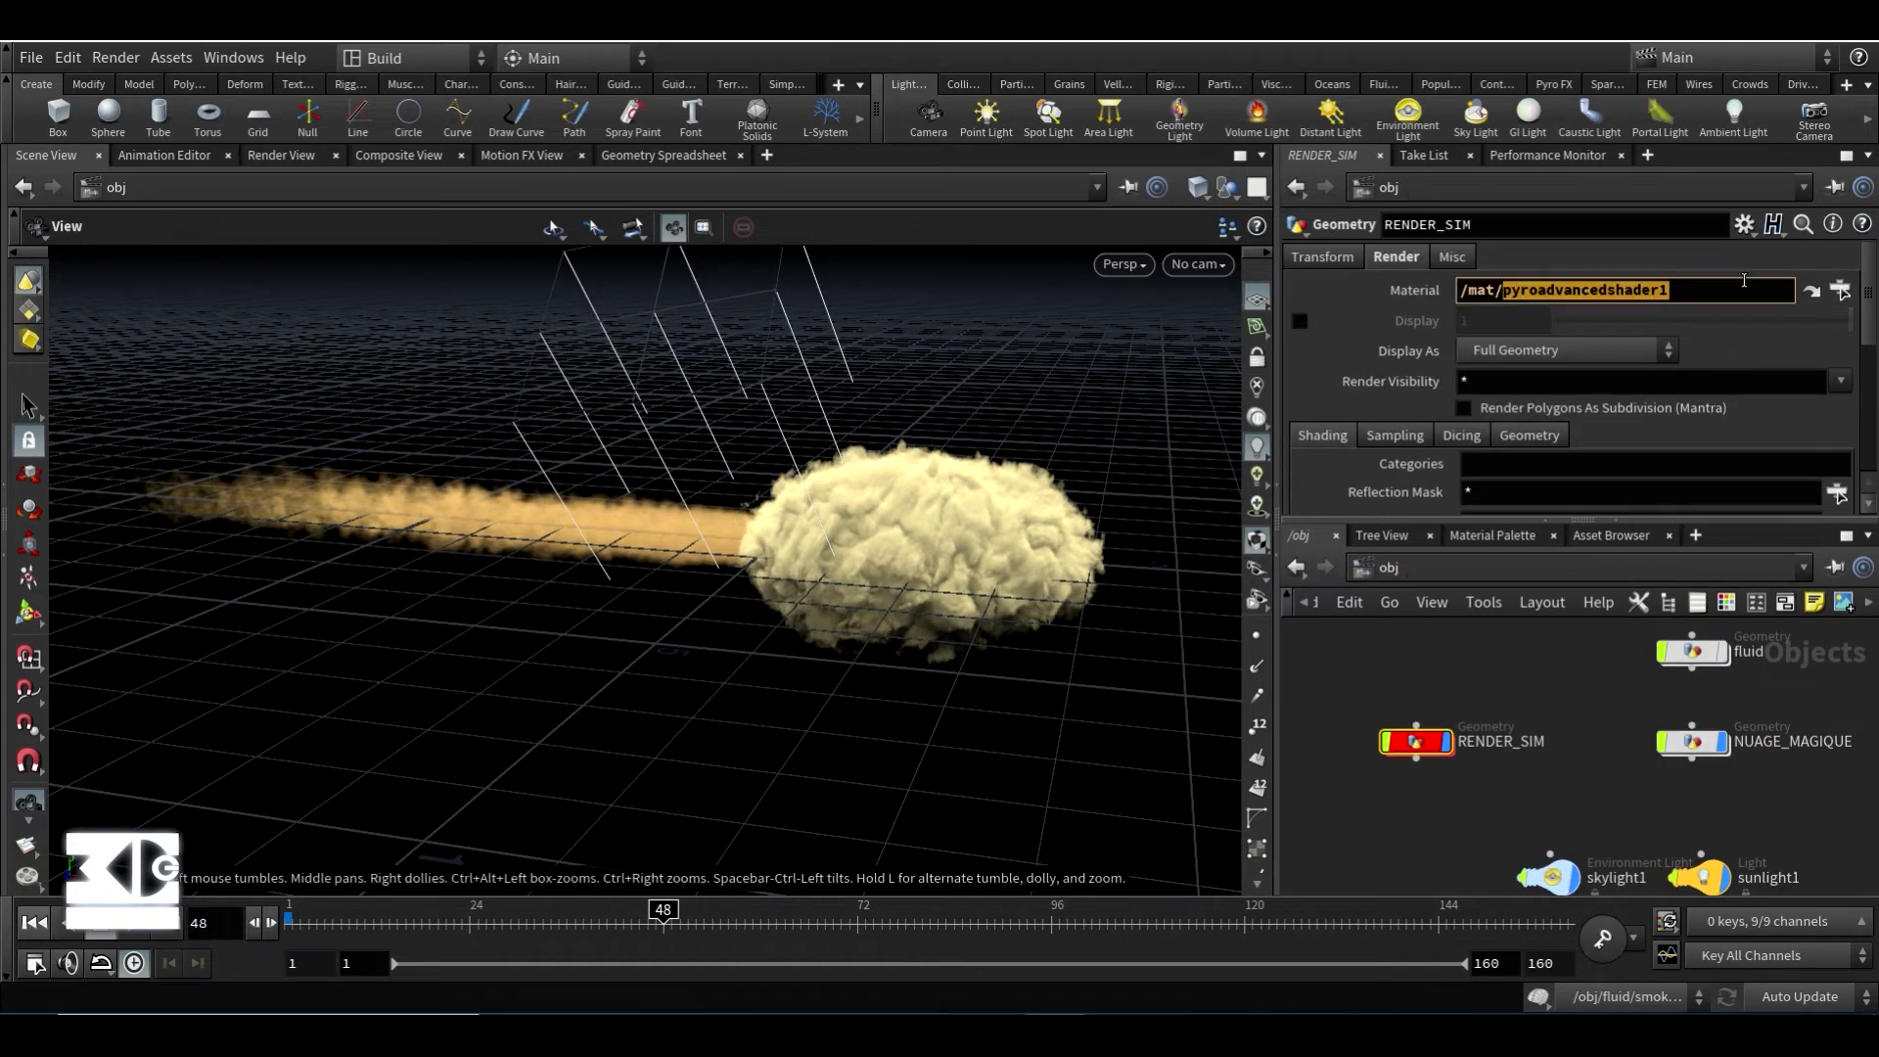
- Open the mat network and examine the density scale, smoke color and scattering phase of pyroadvancedshader1
left_click(1488, 573)
left_click(1529, 651)
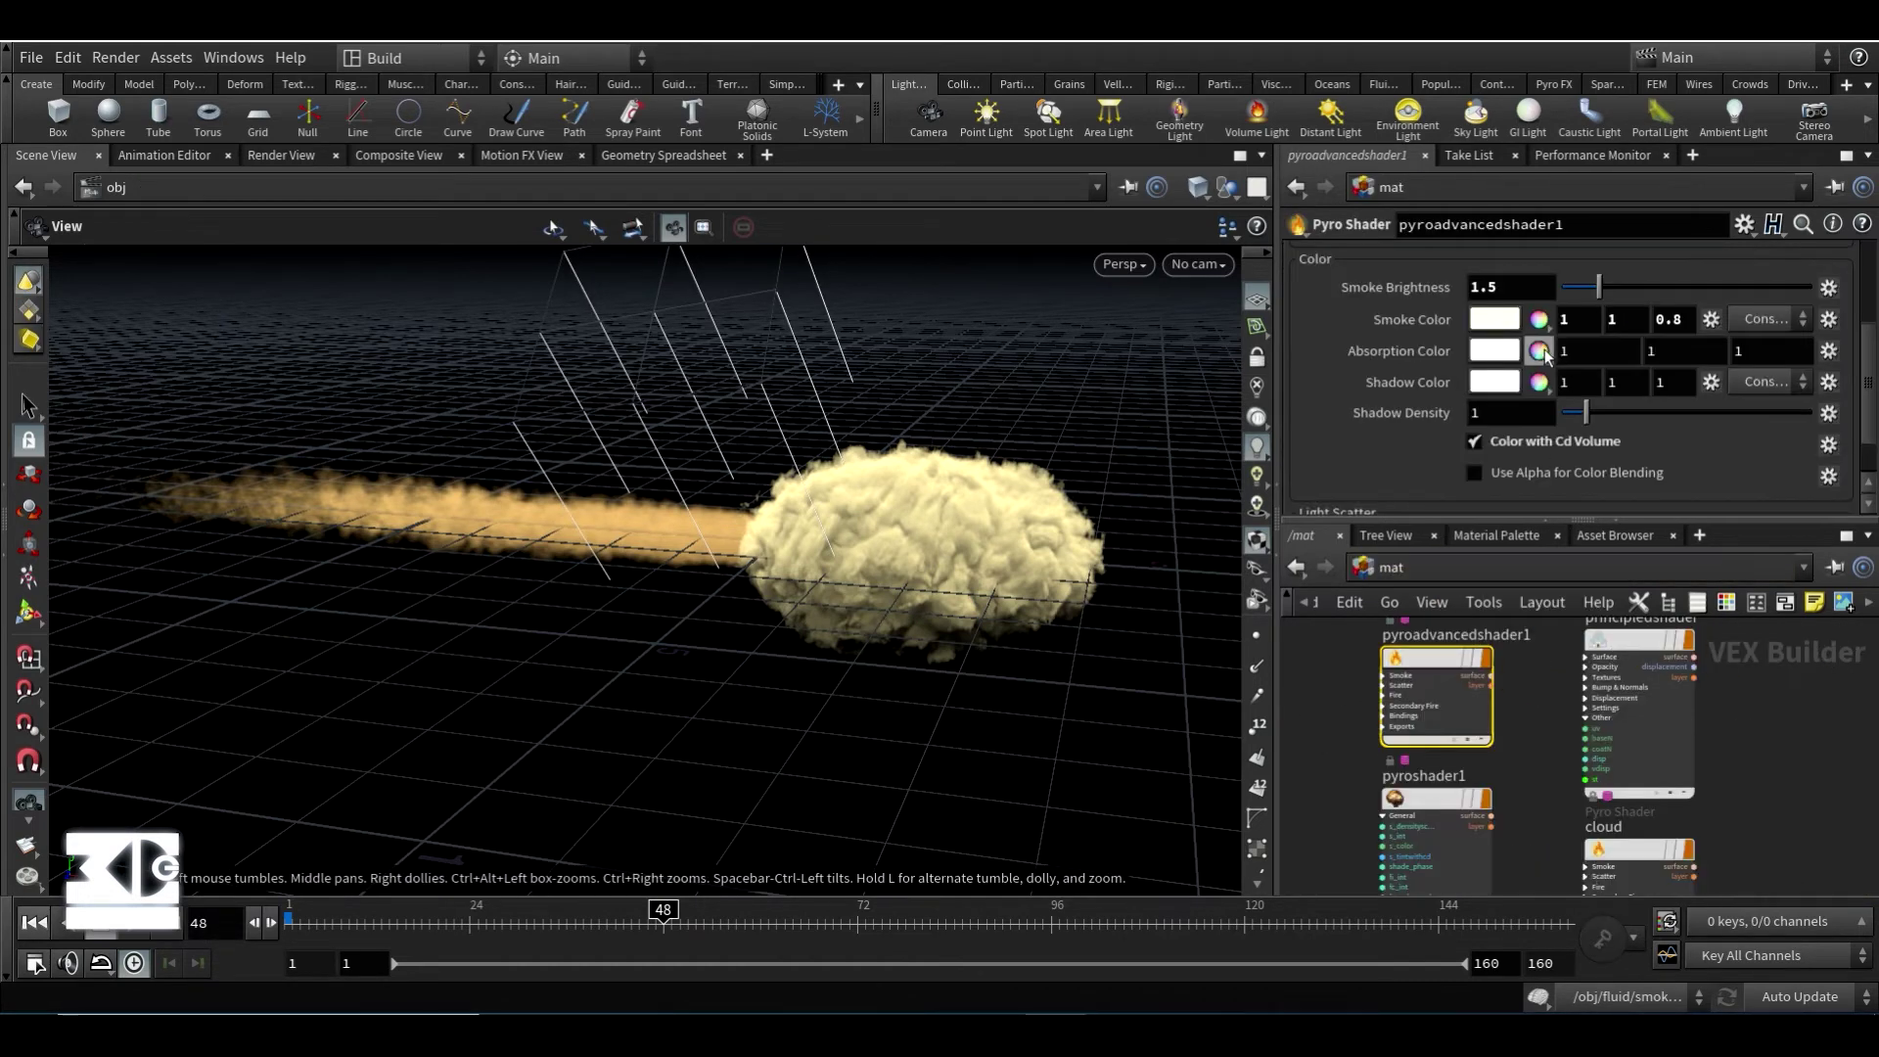
scroll(1468, 392, "down", 5)
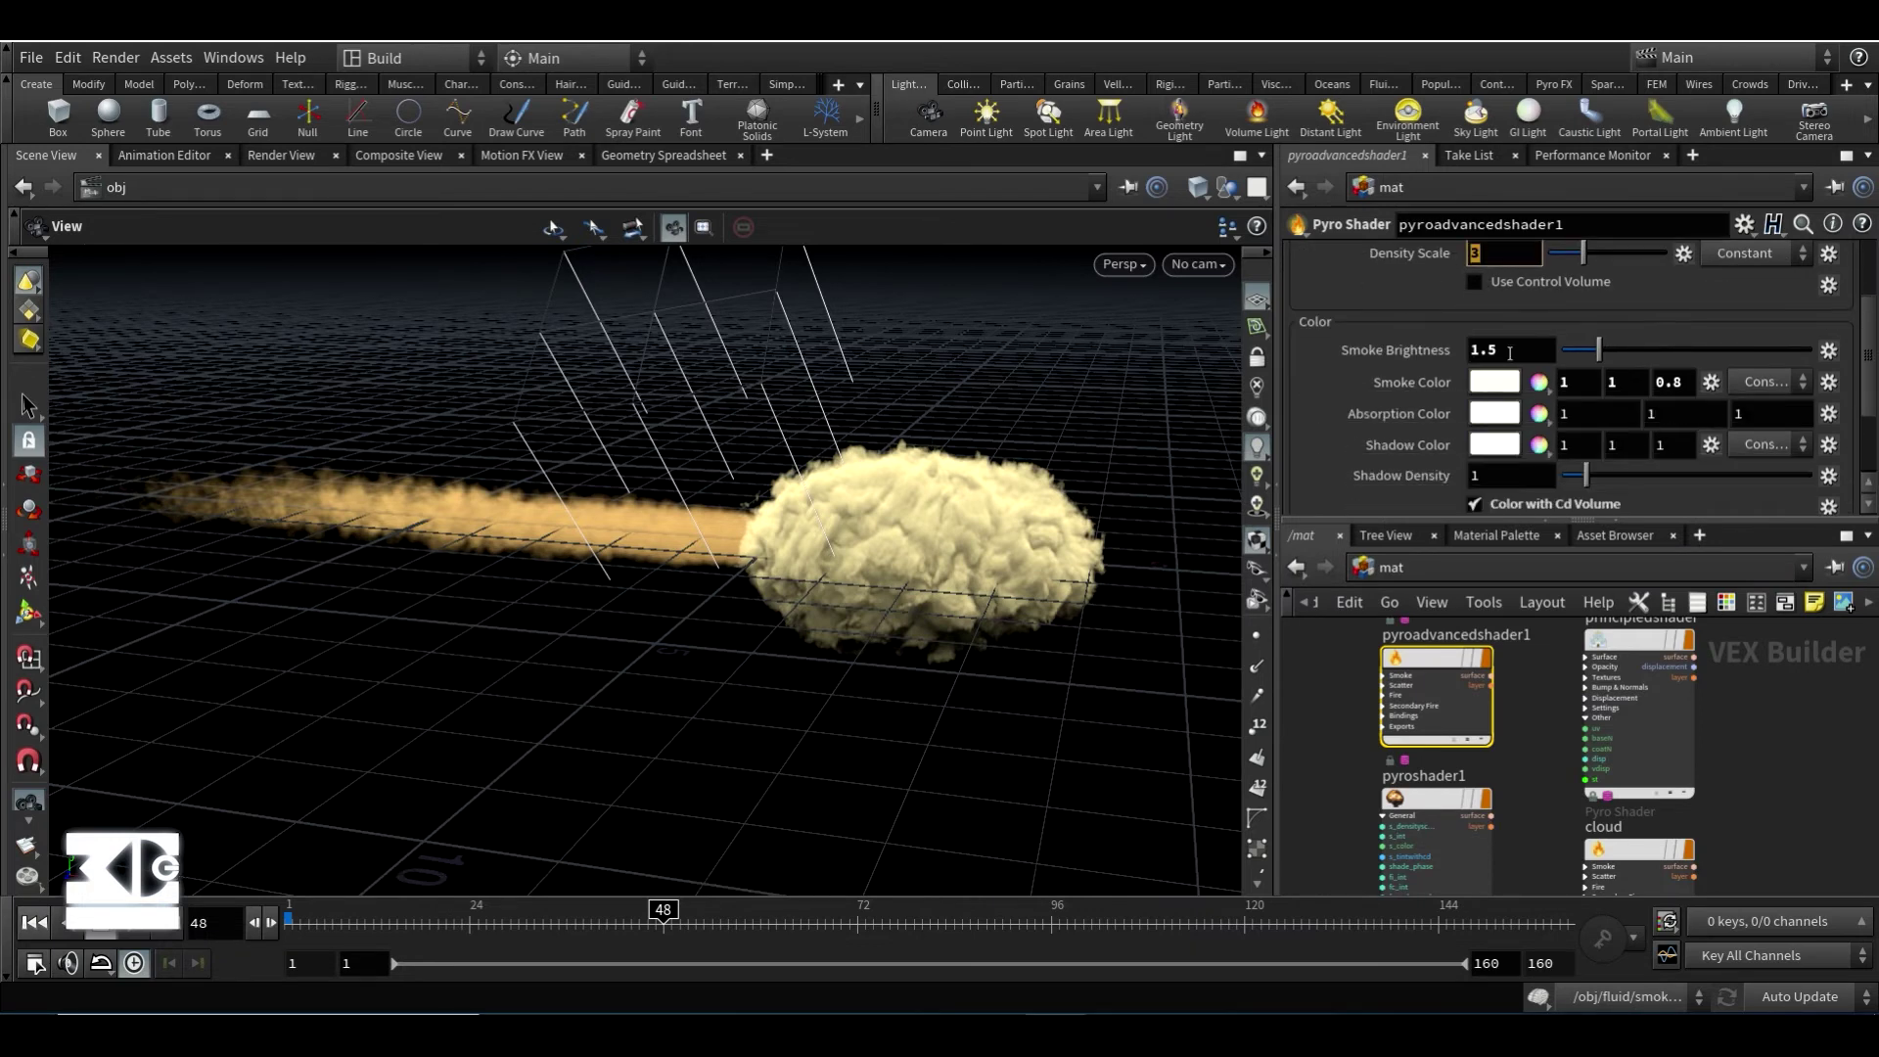
scroll(1409, 430, "down", 1)
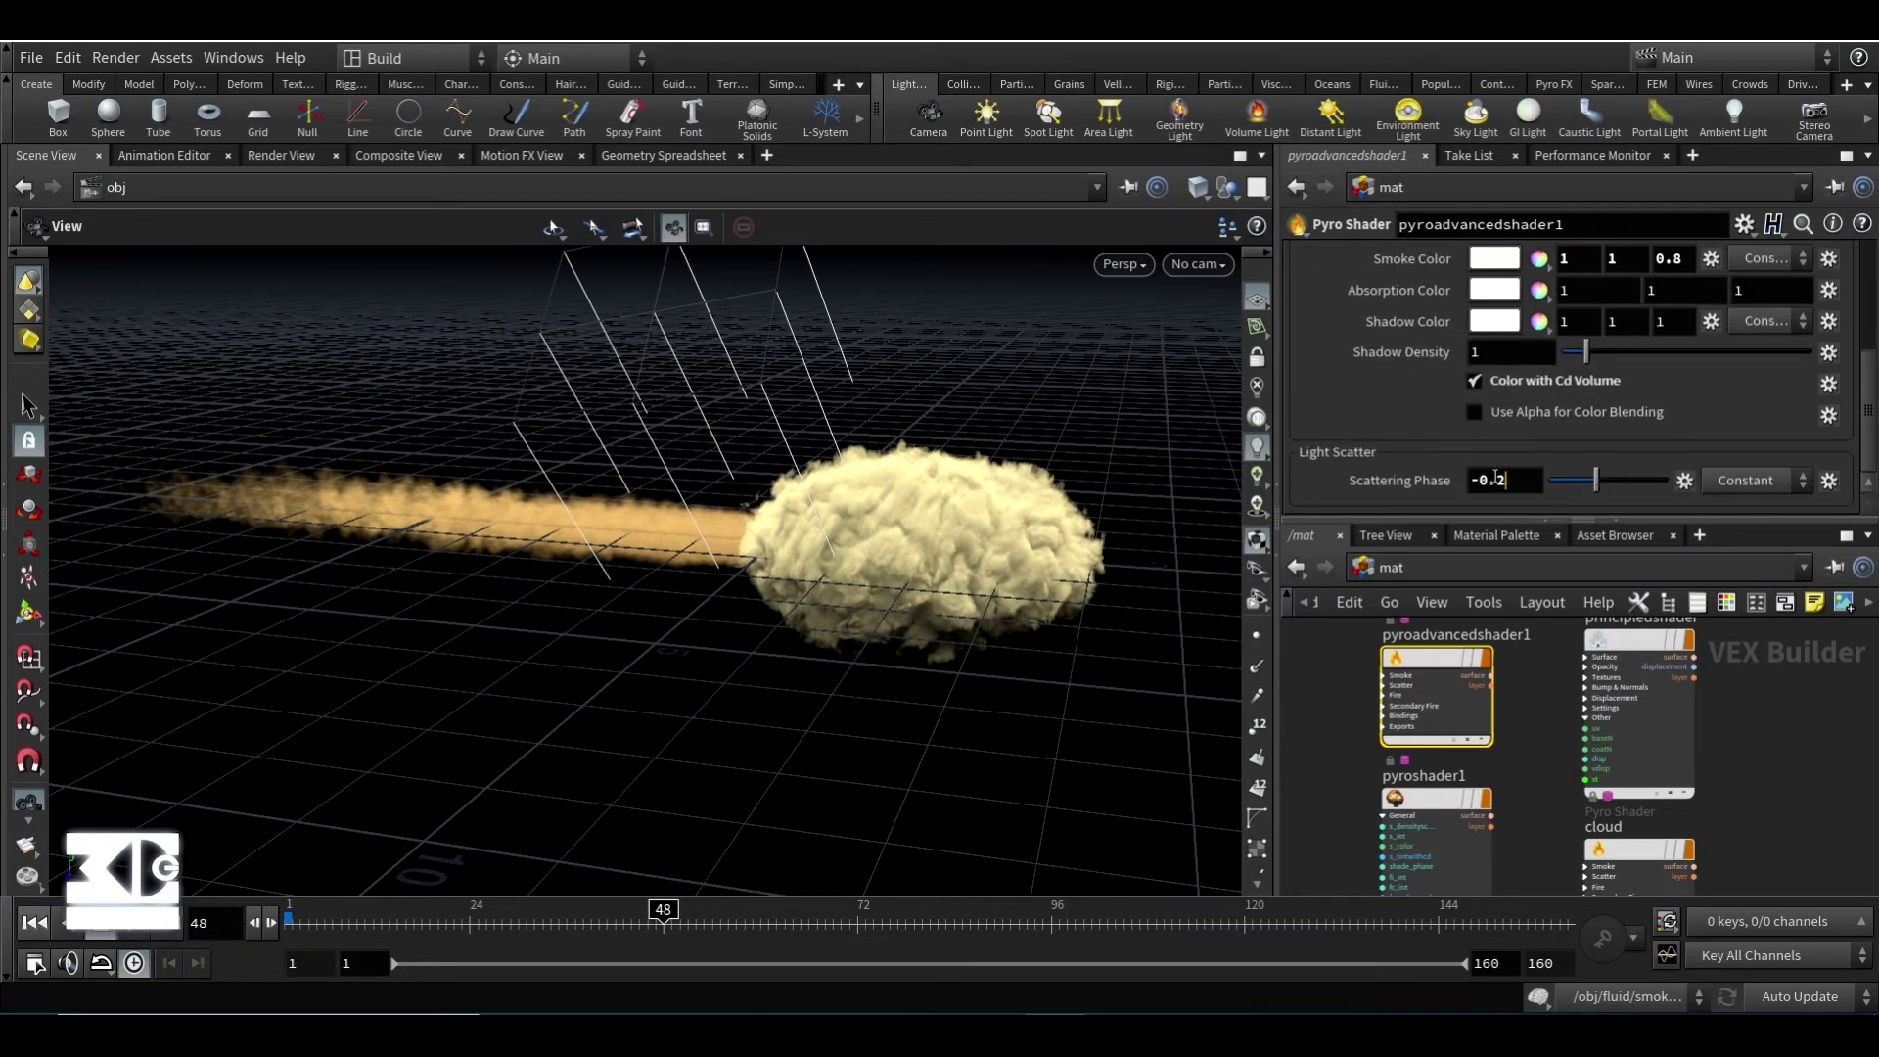
- Show the mantra render and select NUAGE_MAGIQUE at the object level to check its assigned material
left_click(281, 154)
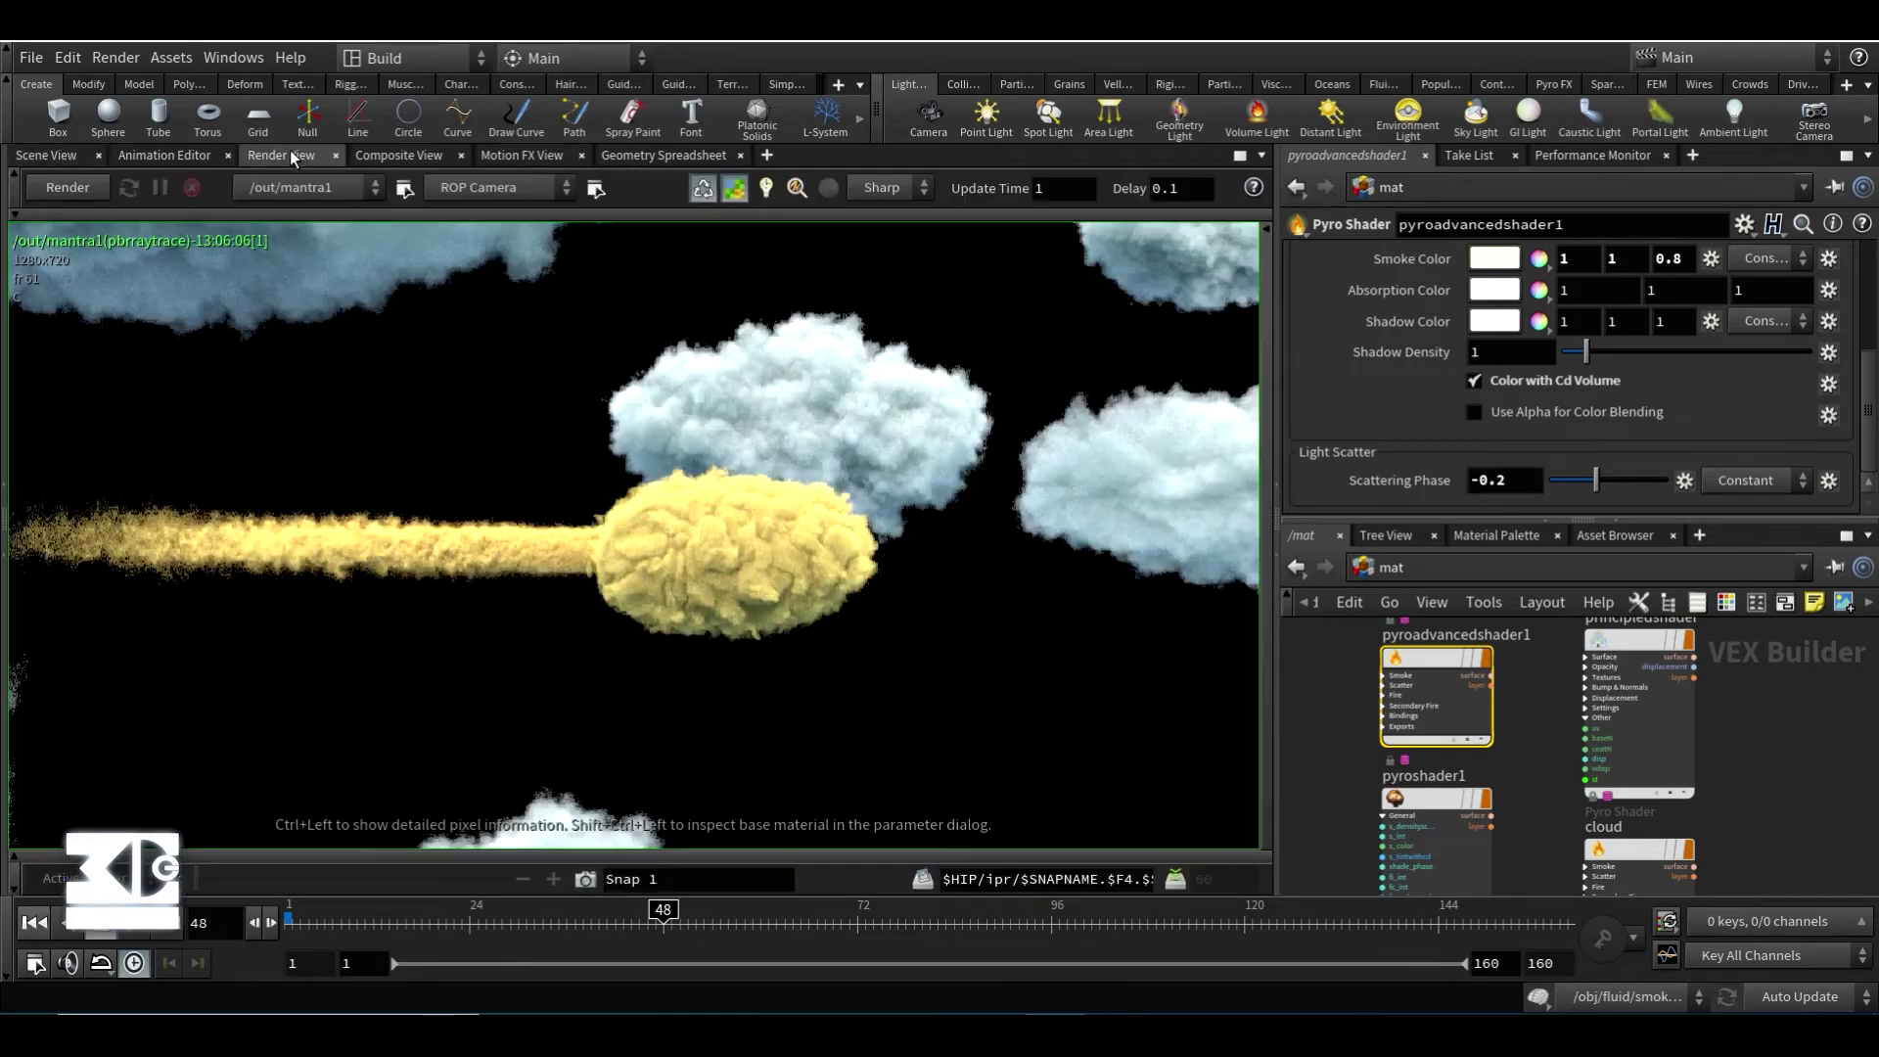
left_click(1424, 567)
left_click(1467, 678)
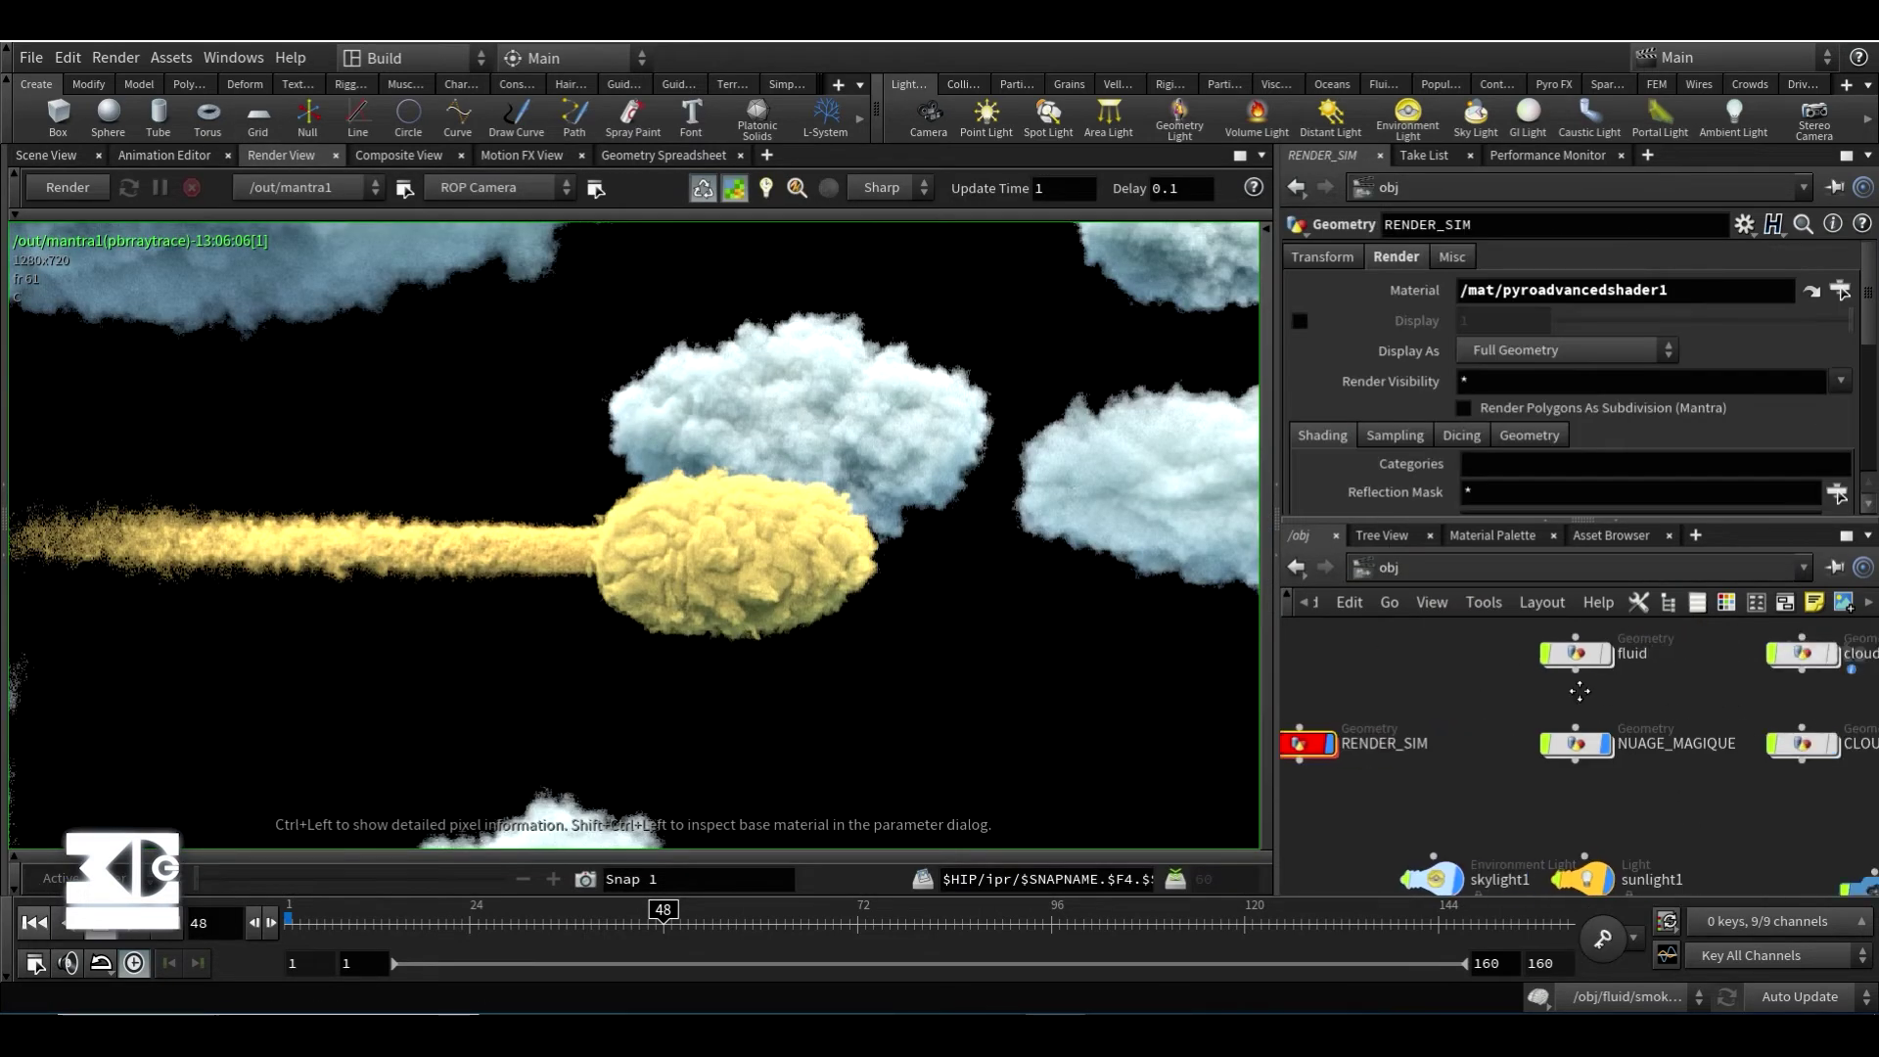
left_click(1561, 752)
- Open the out network and look at the mantra1 render settings
left_click(1419, 567)
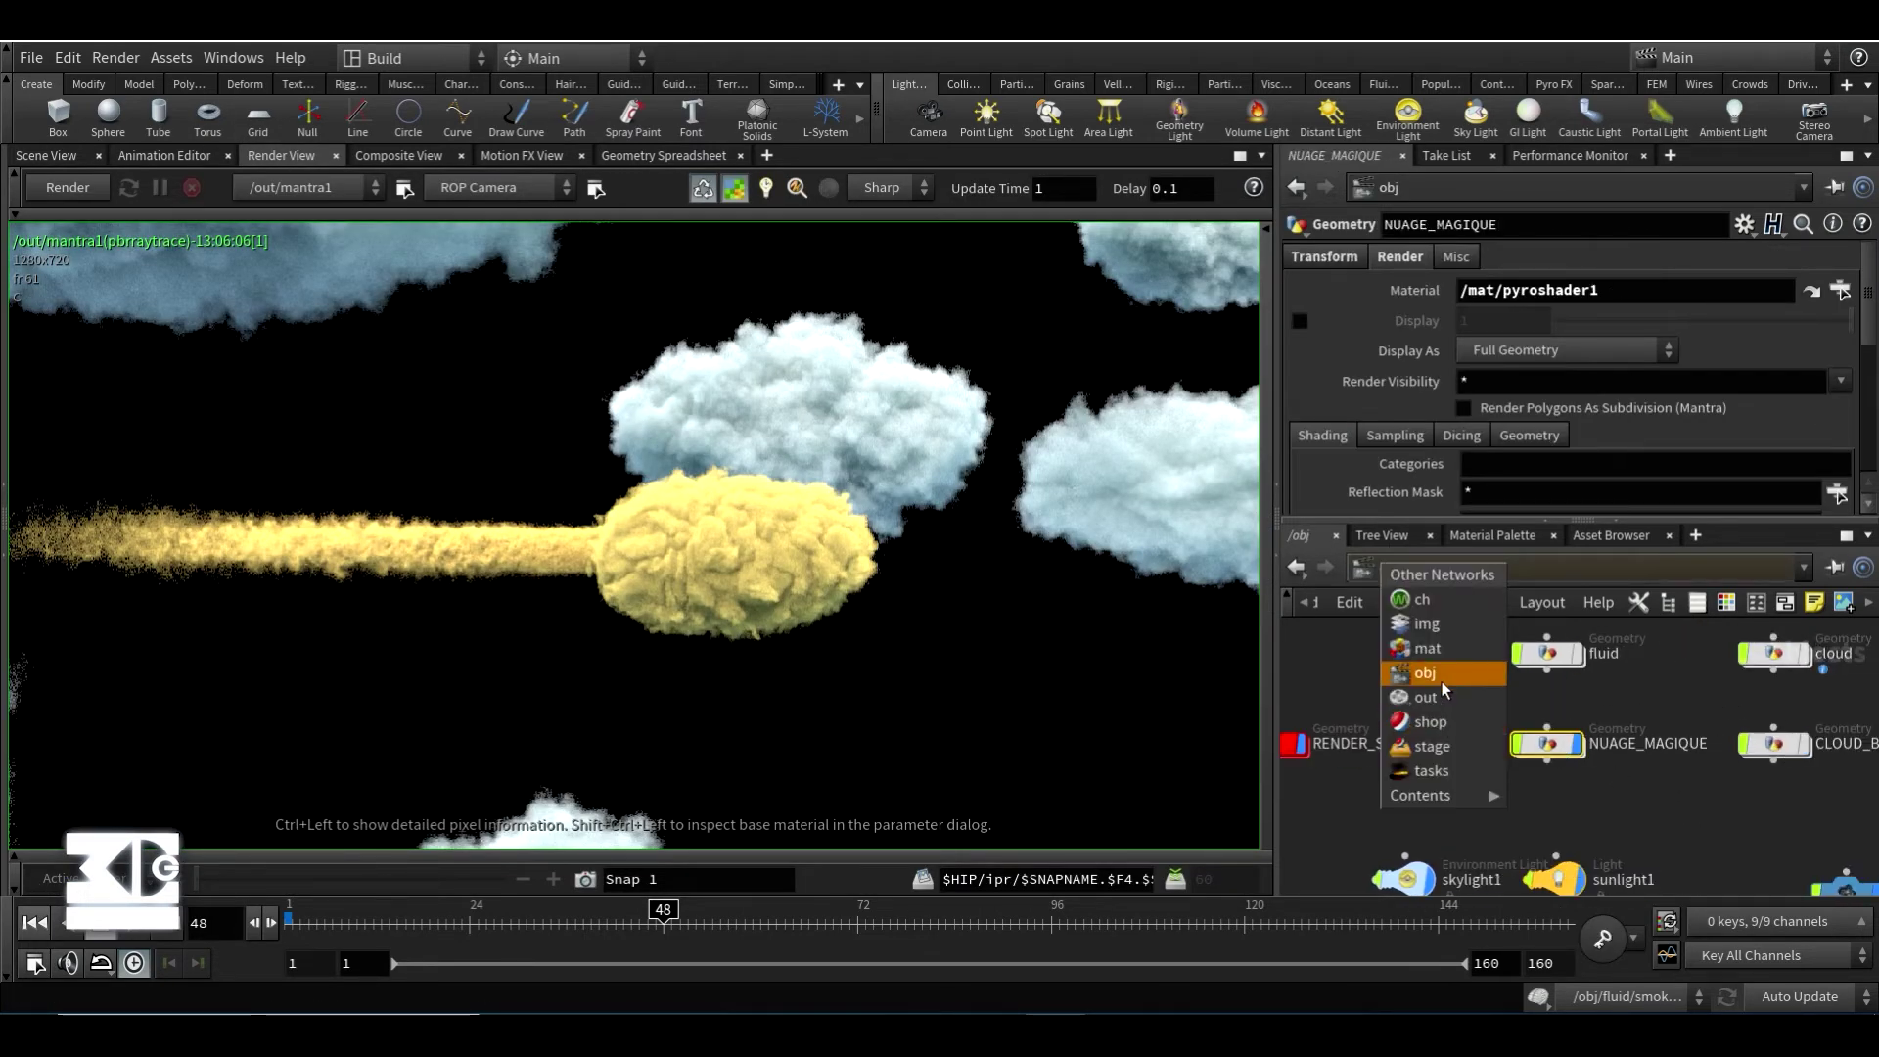
left_click(1444, 685)
left_click(1419, 568)
left_click(1425, 697)
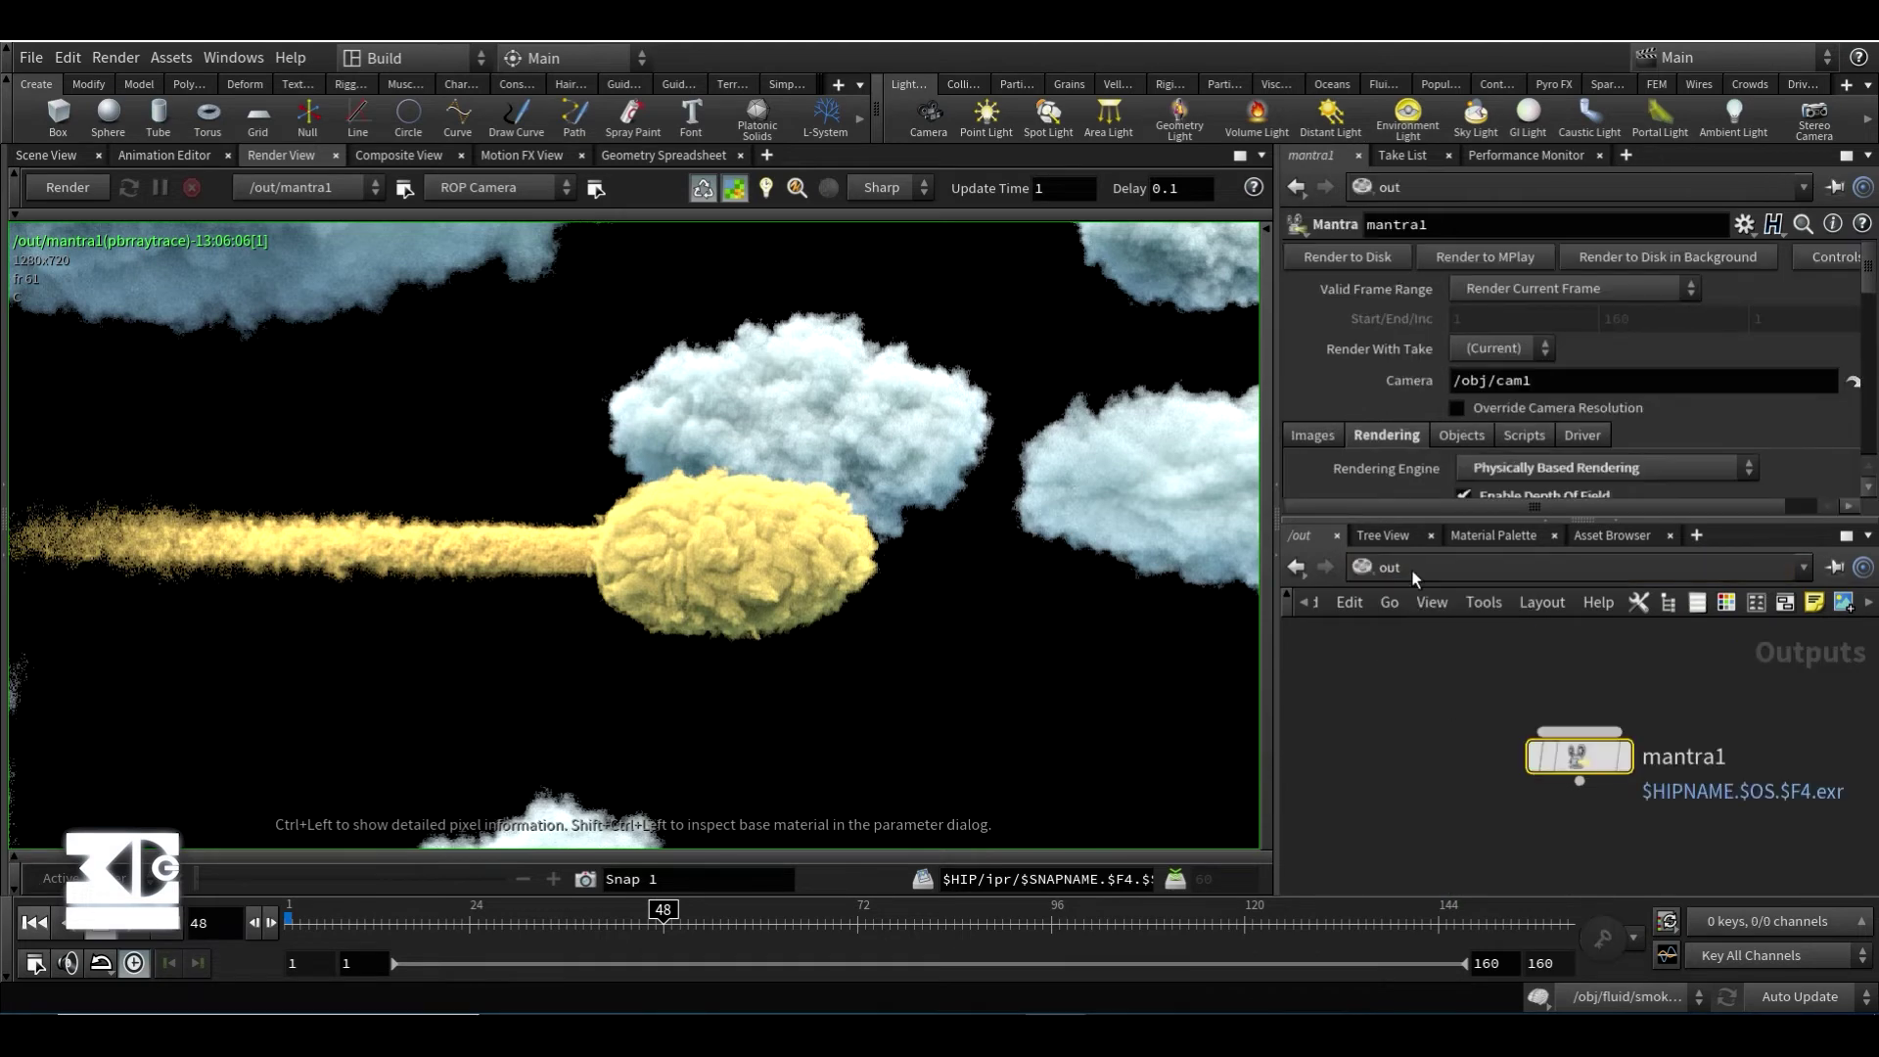
- Open pyroshader1 in the mat network and examine its density scale, smoke brightness, smoke color and fire emission settings
left_click(1412, 568)
left_click(1427, 648)
middle_click_drag(1523, 795, 1480, 745)
left_click(1593, 789)
left_click(1482, 747)
left_click(1498, 316)
scroll(1427, 342, "down", 1)
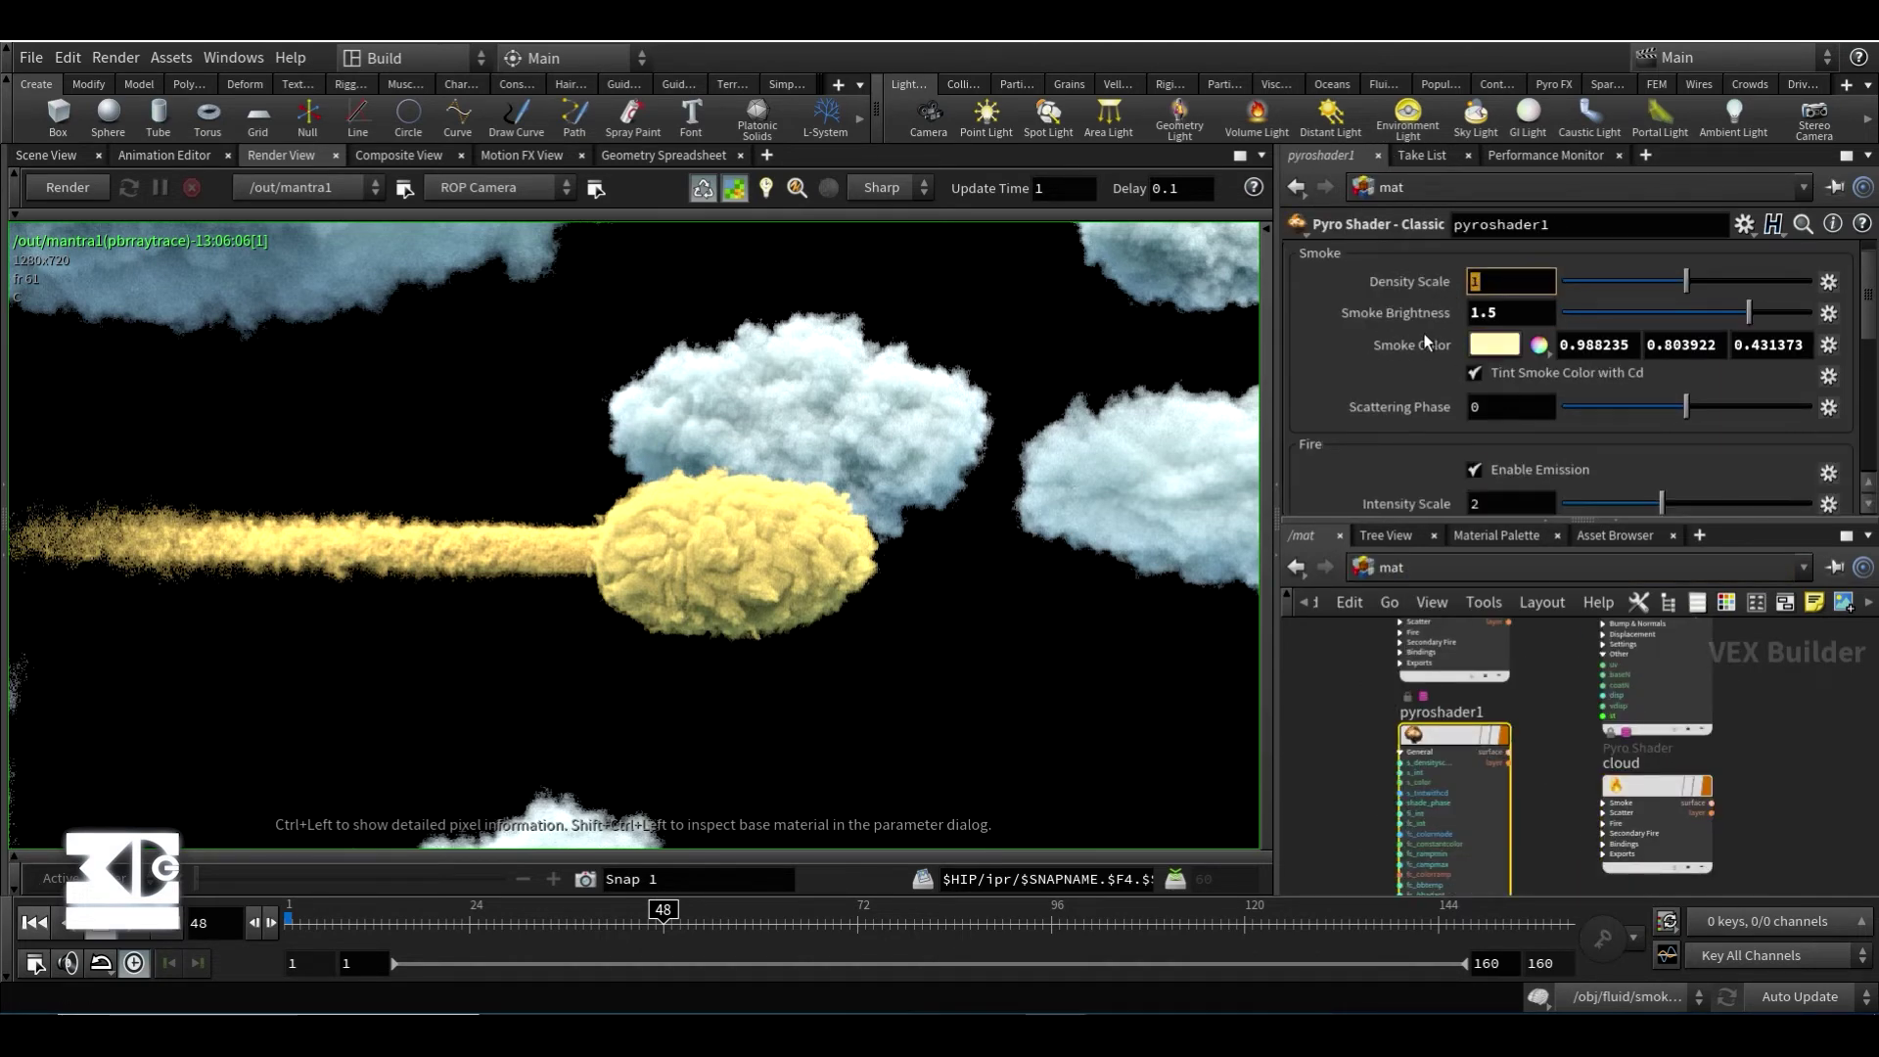
scroll(1507, 409, "down", 3)
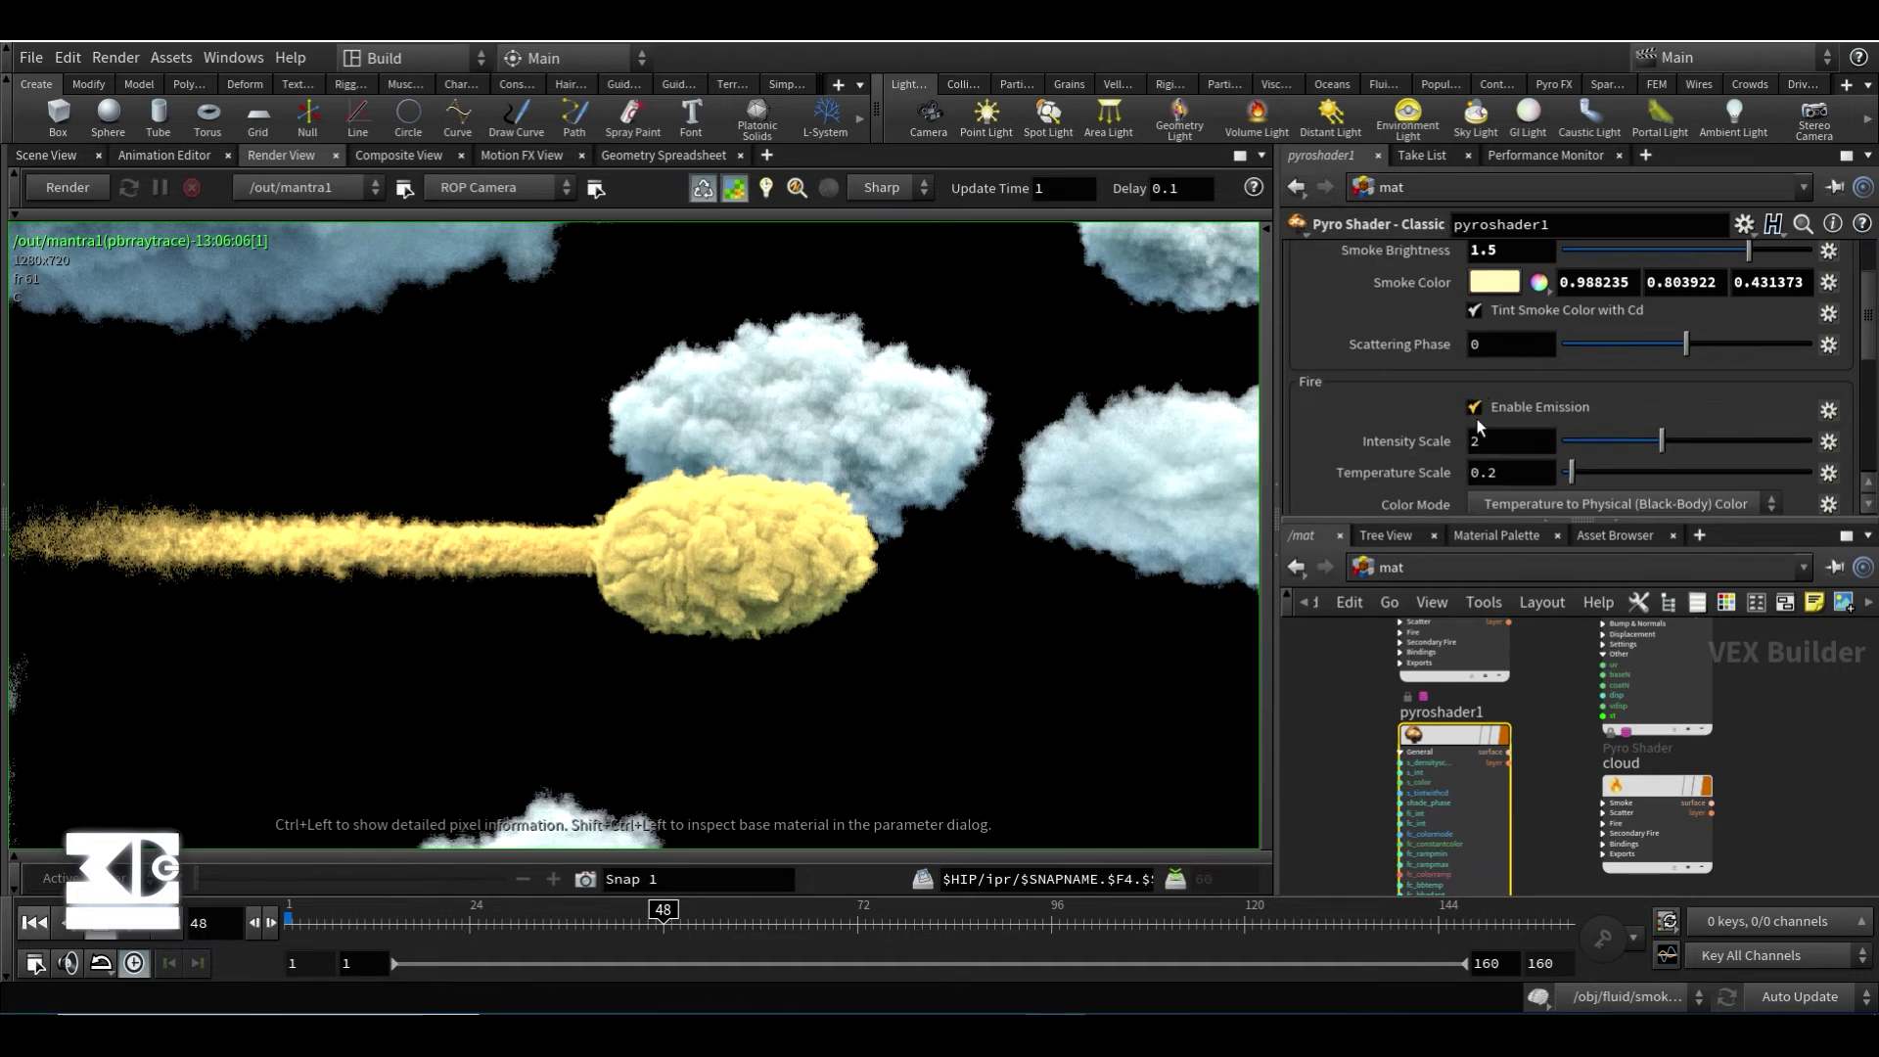
- Return to the object level and display the smoke trail and its cloud in the scene view
scroll(1414, 403, "up", 4)
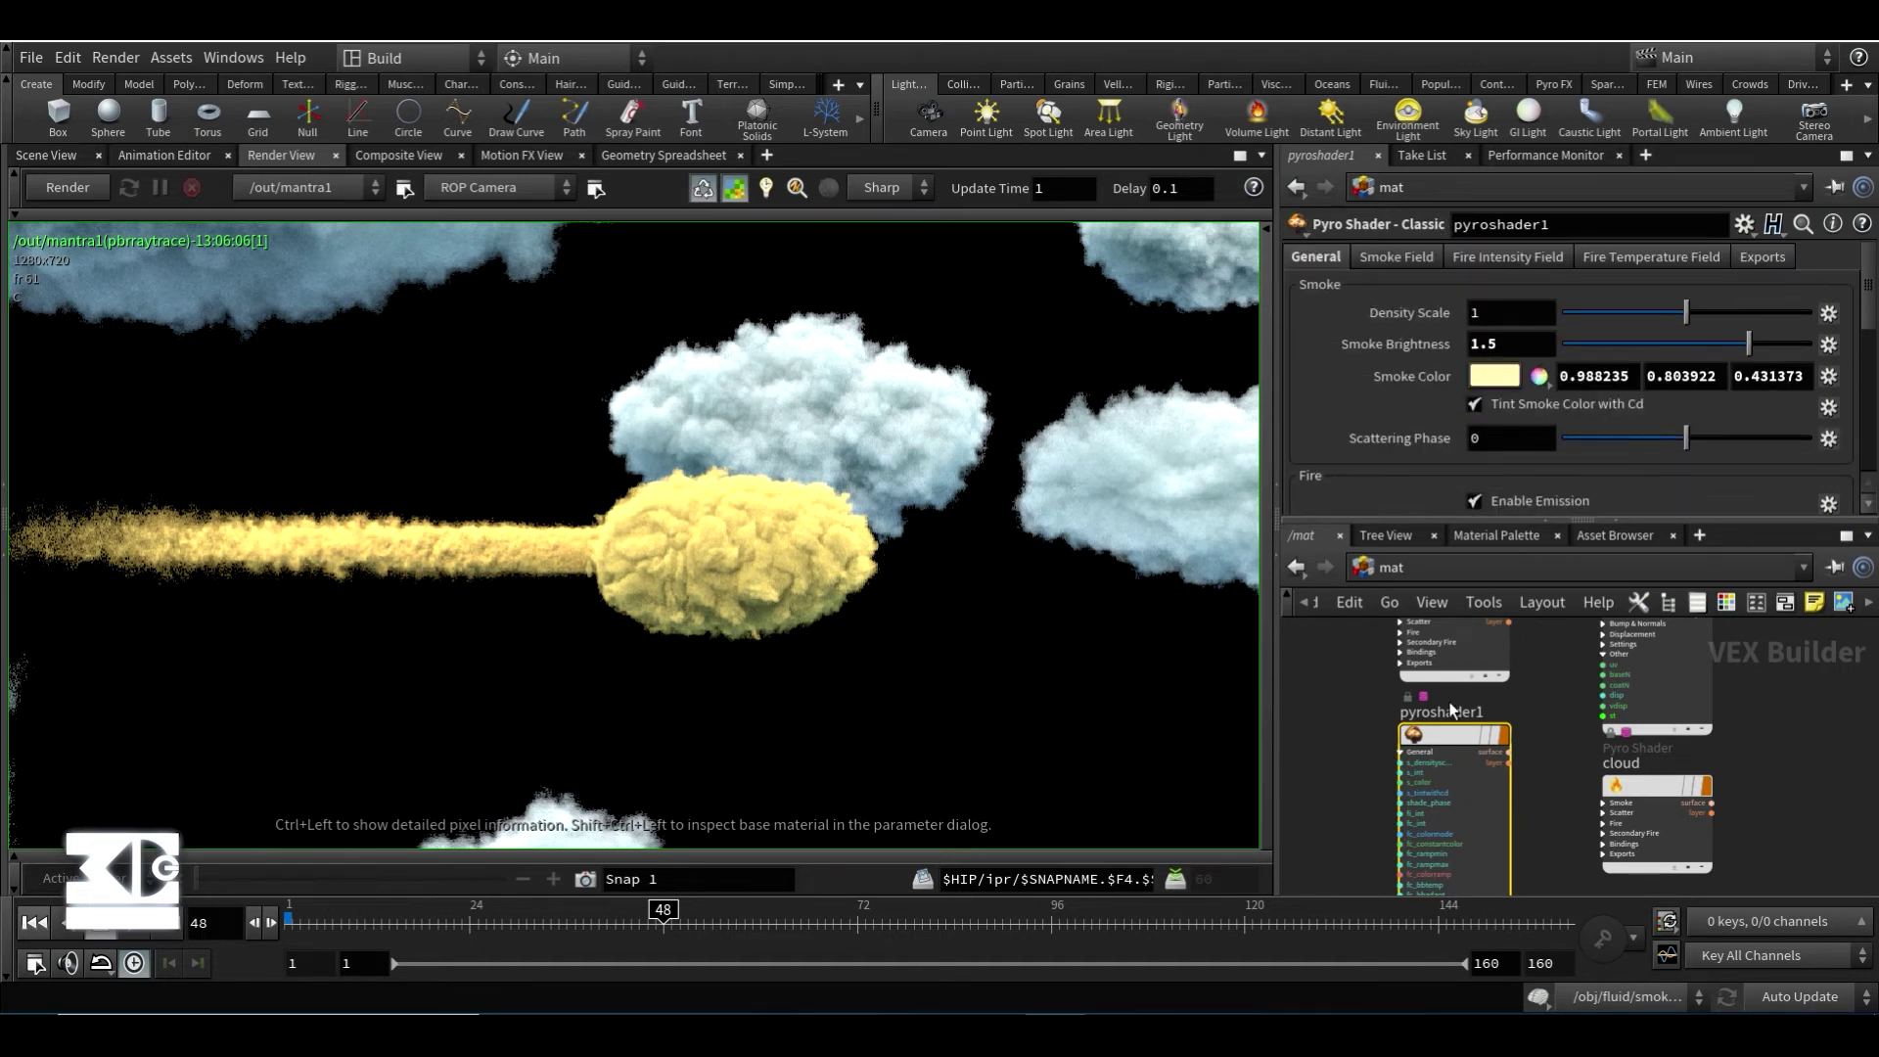
left_click(1415, 579)
left_click(1473, 697)
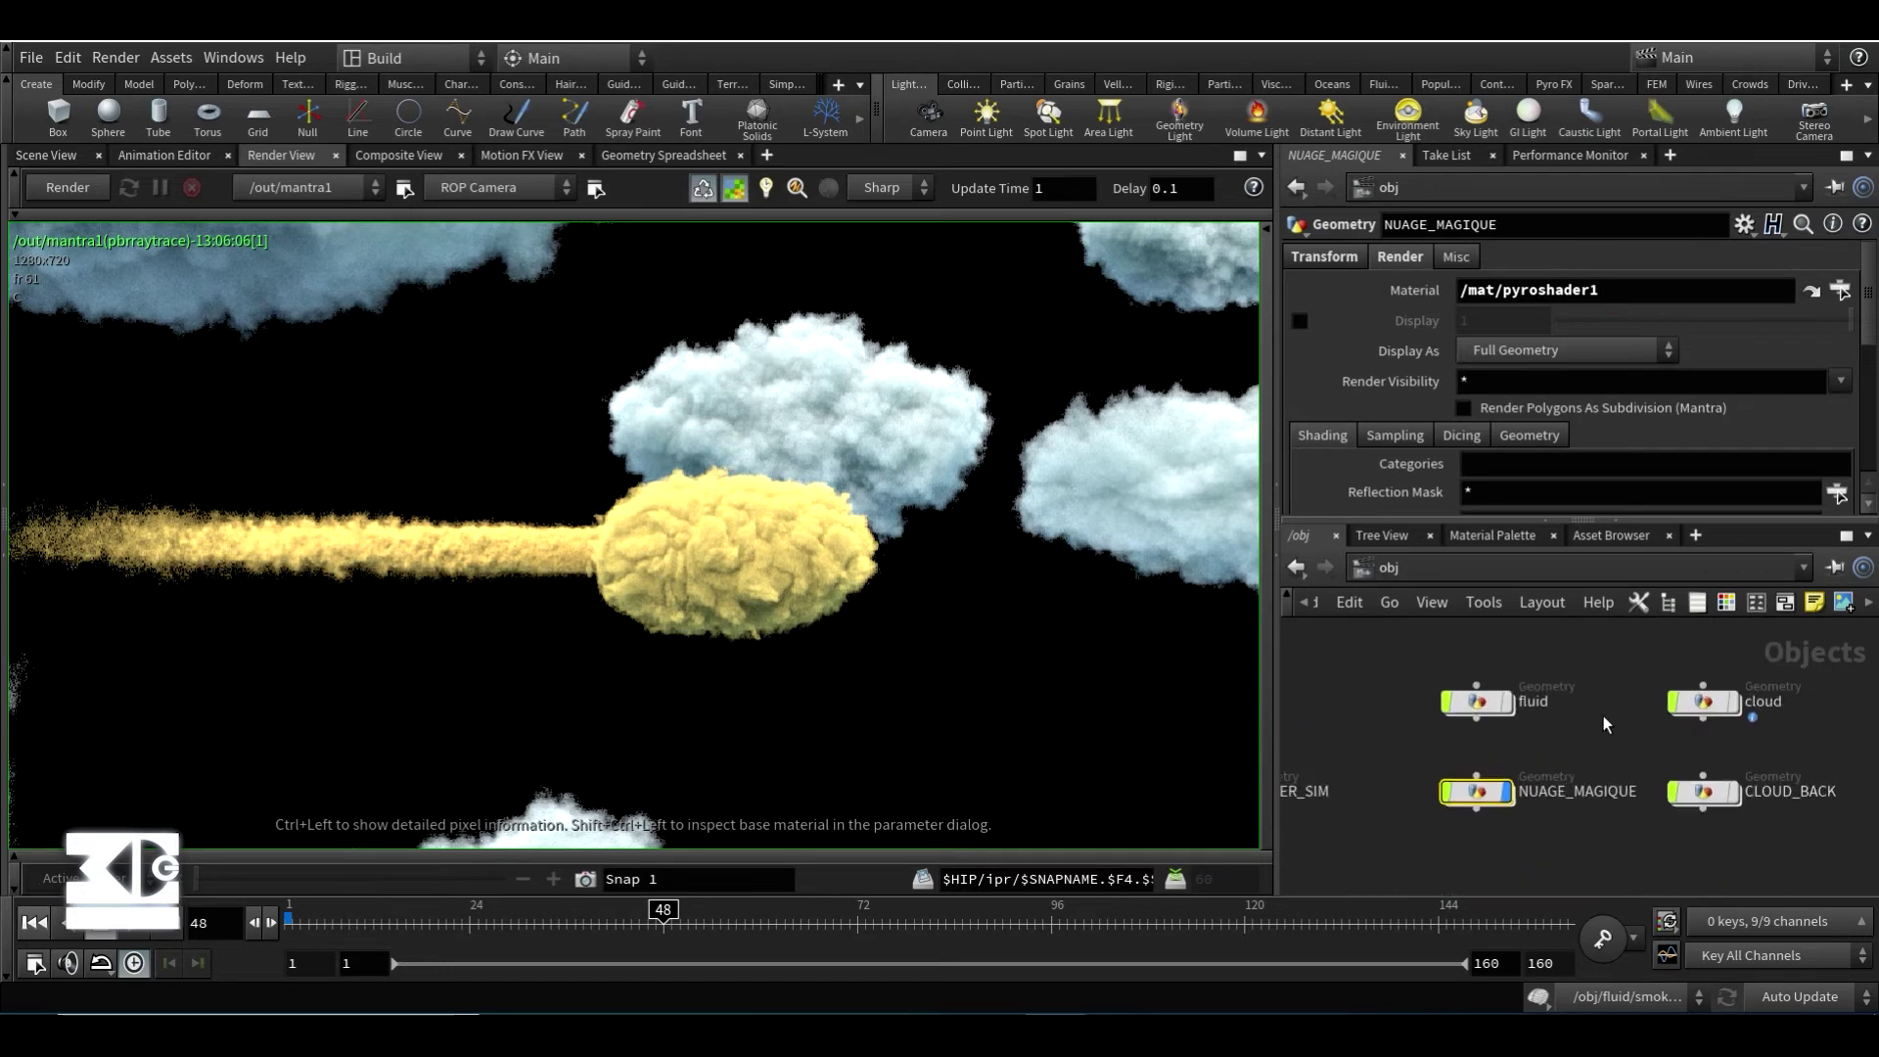
left_click(45, 156)
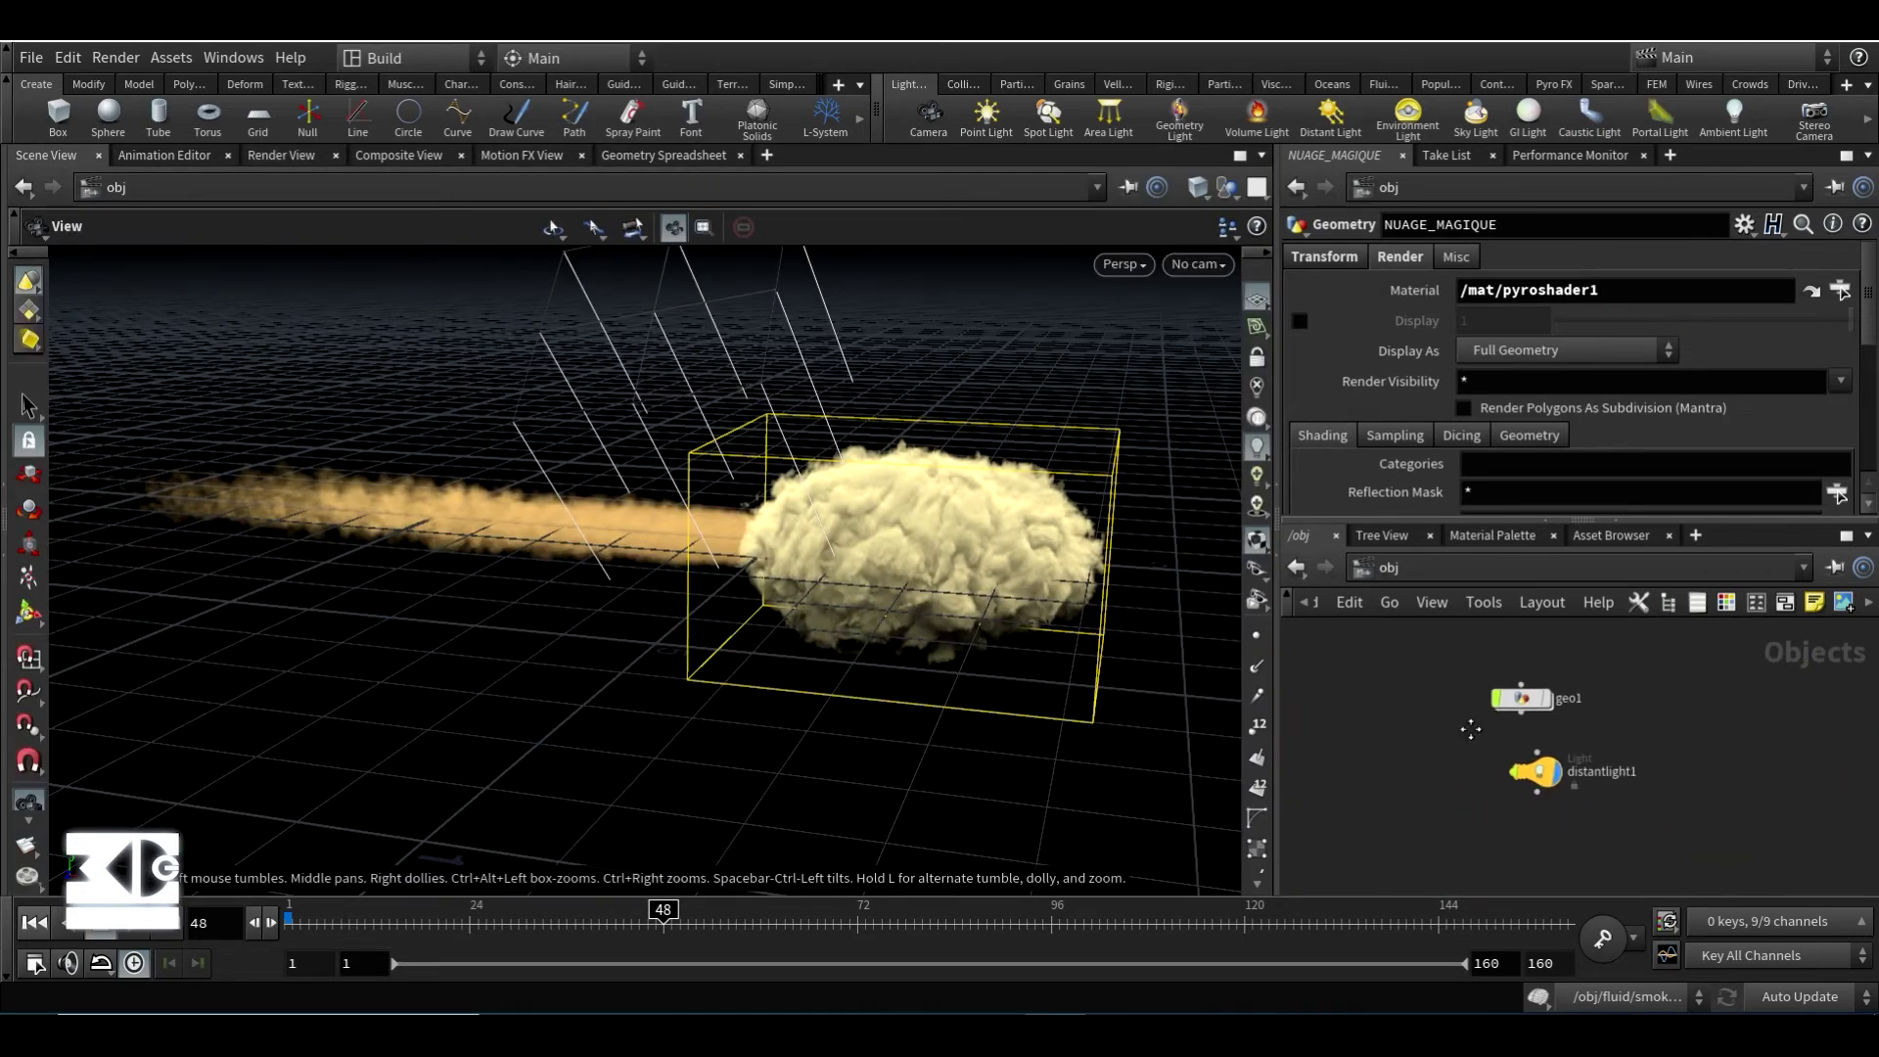
- Inside geo1, stretch the sphere with transform2 to a scale of 7.8, 2.6 and 2.1
left_click(1476, 820)
left_click_drag(1459, 820, 1440, 800)
middle_click_drag(1431, 652, 1434, 726)
scroll(1434, 726, "up", 1)
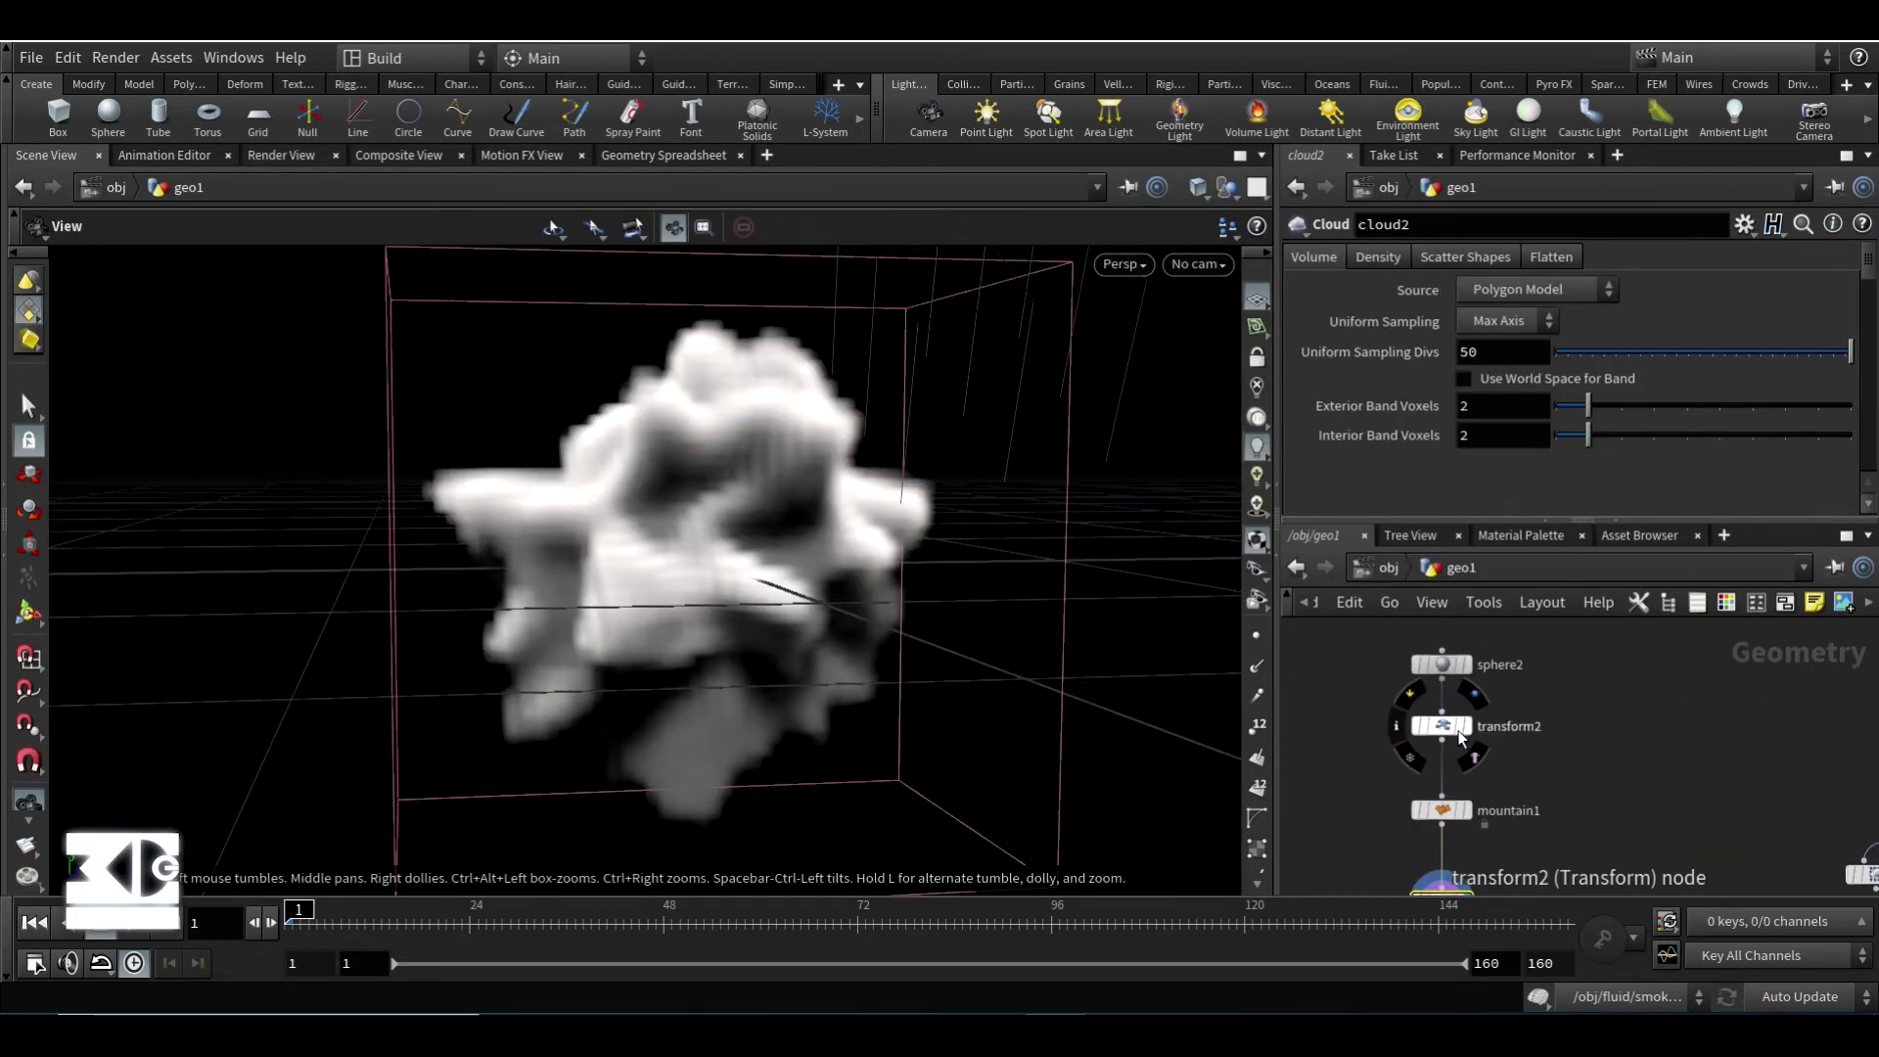
left_click(1466, 726)
mouse_move(1748, 375)
middle_mouse_down()
mouse_move(1801, 375)
mouse_move(1776, 375)
middle_mouse_up()
middle_click_drag(1453, 375, 1870, 375)
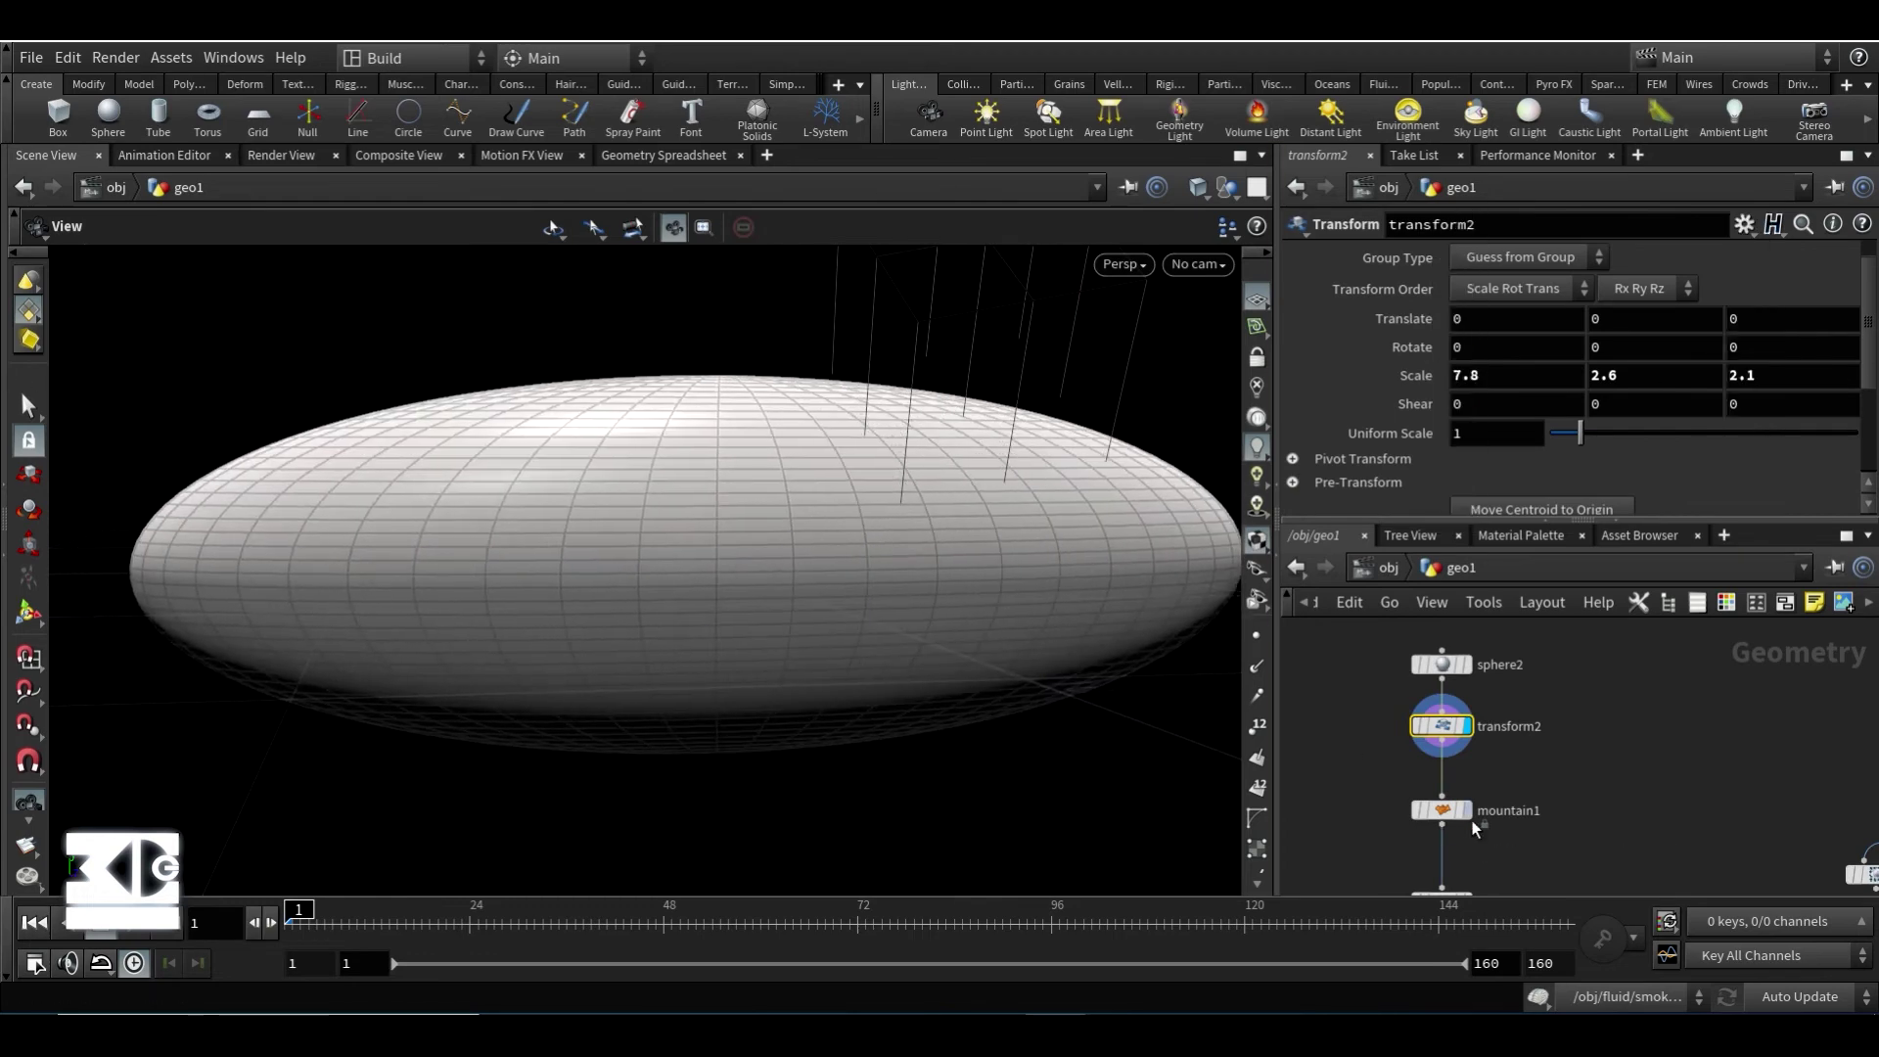
- Display the mountain1 result and the cloud2 volume built from the stretched sphere
left_click(1467, 811)
scroll(1367, 732, "down", 2)
left_click(1435, 850)
middle_click_drag(1439, 864, 1425, 783)
right_click_drag(894, 545, 1208, 701)
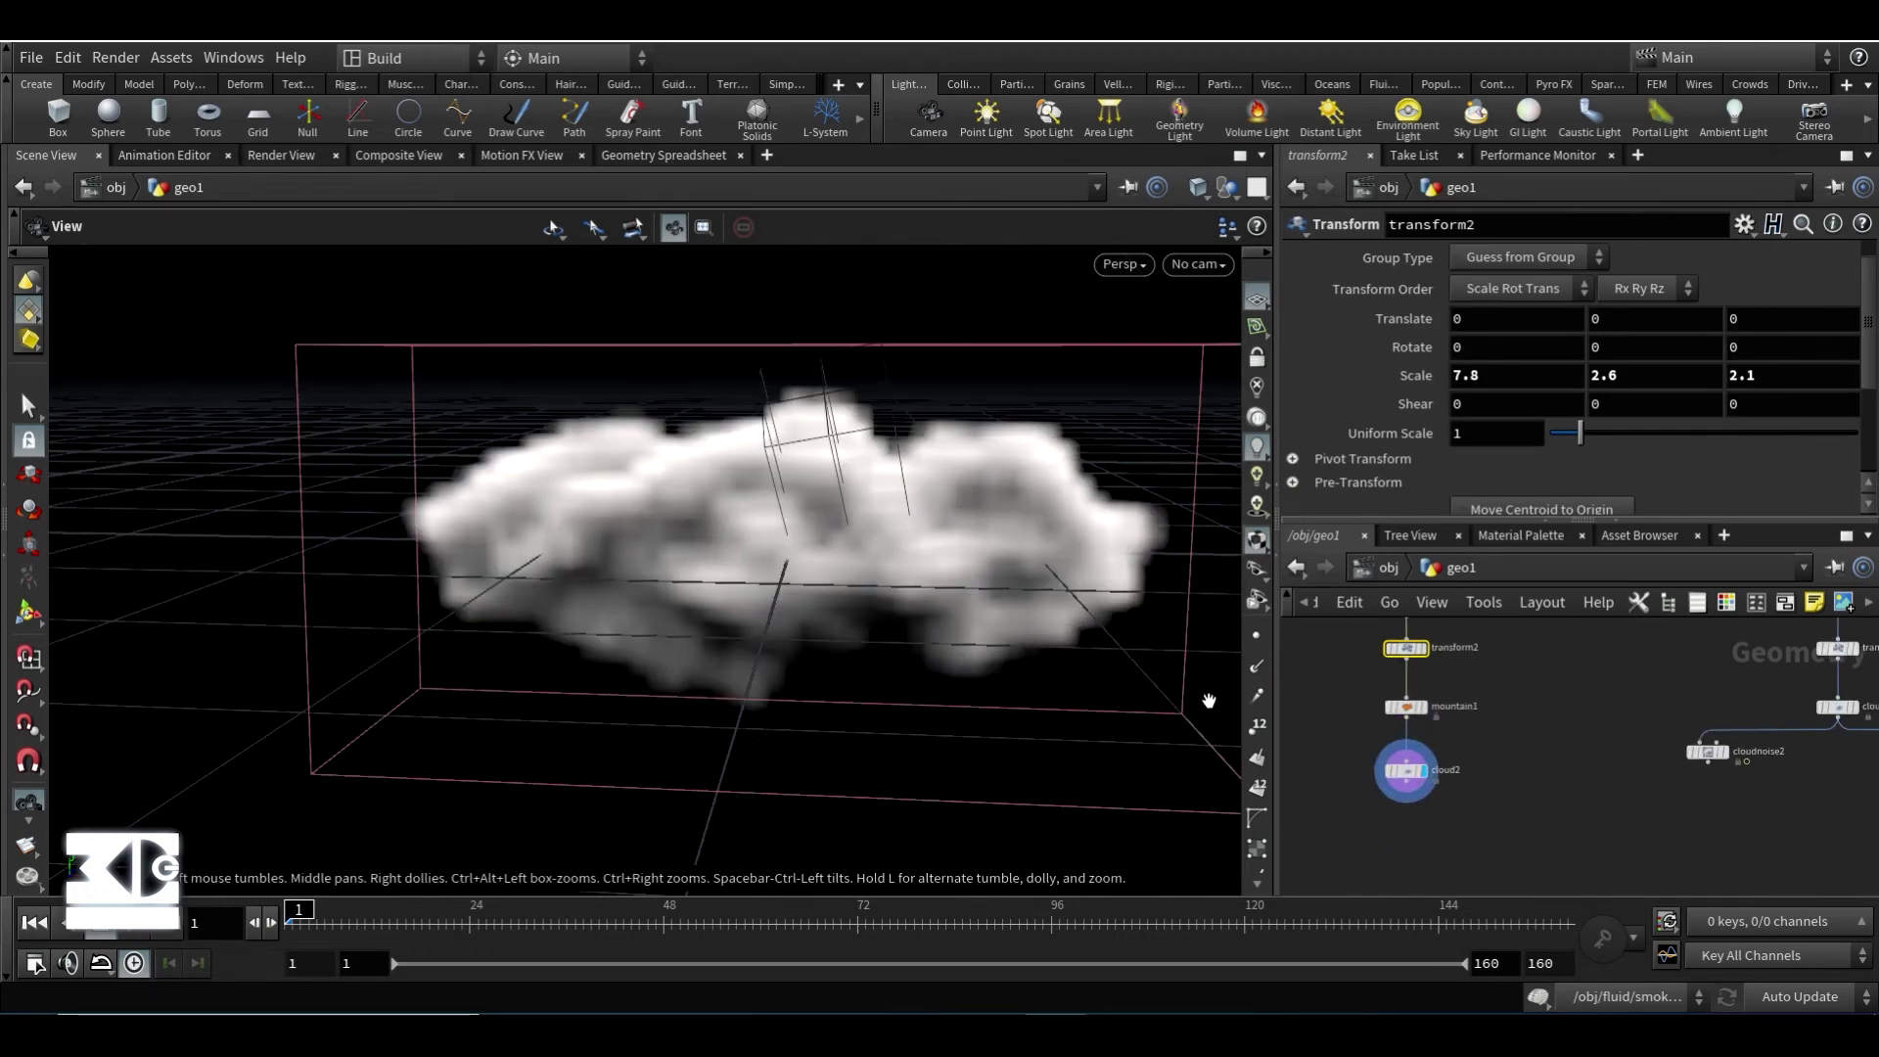
- Add a Cloud Noise node below cloud2 and display its result
scroll(1409, 818, "up", 2)
key("Tab")
type("cloud")
key("Down")
key("Down")
key("Return")
left_click(1407, 841)
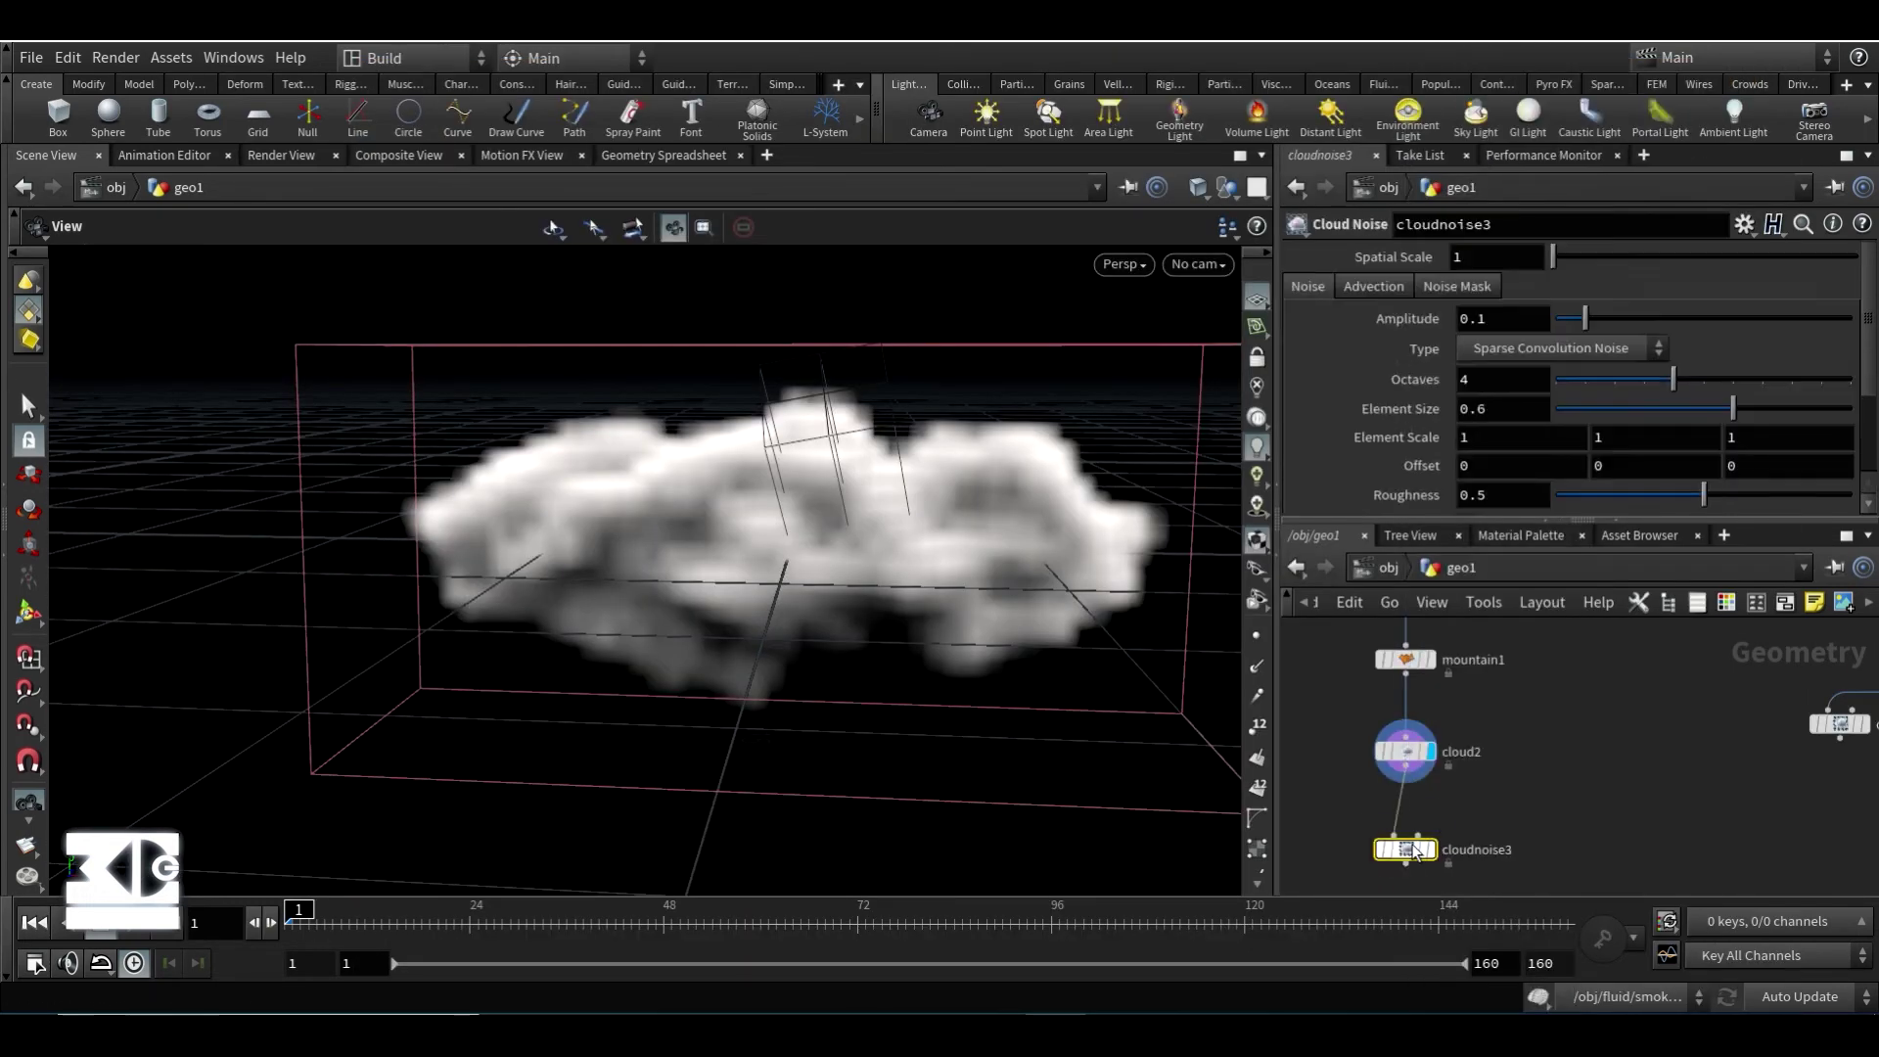
left_click(1431, 849)
- Switch cloud2's uniform sampling to By Size and set the Cloud Noise amplitude to 0.319
left_click(1406, 751)
left_click(1480, 321)
left_click(1495, 374)
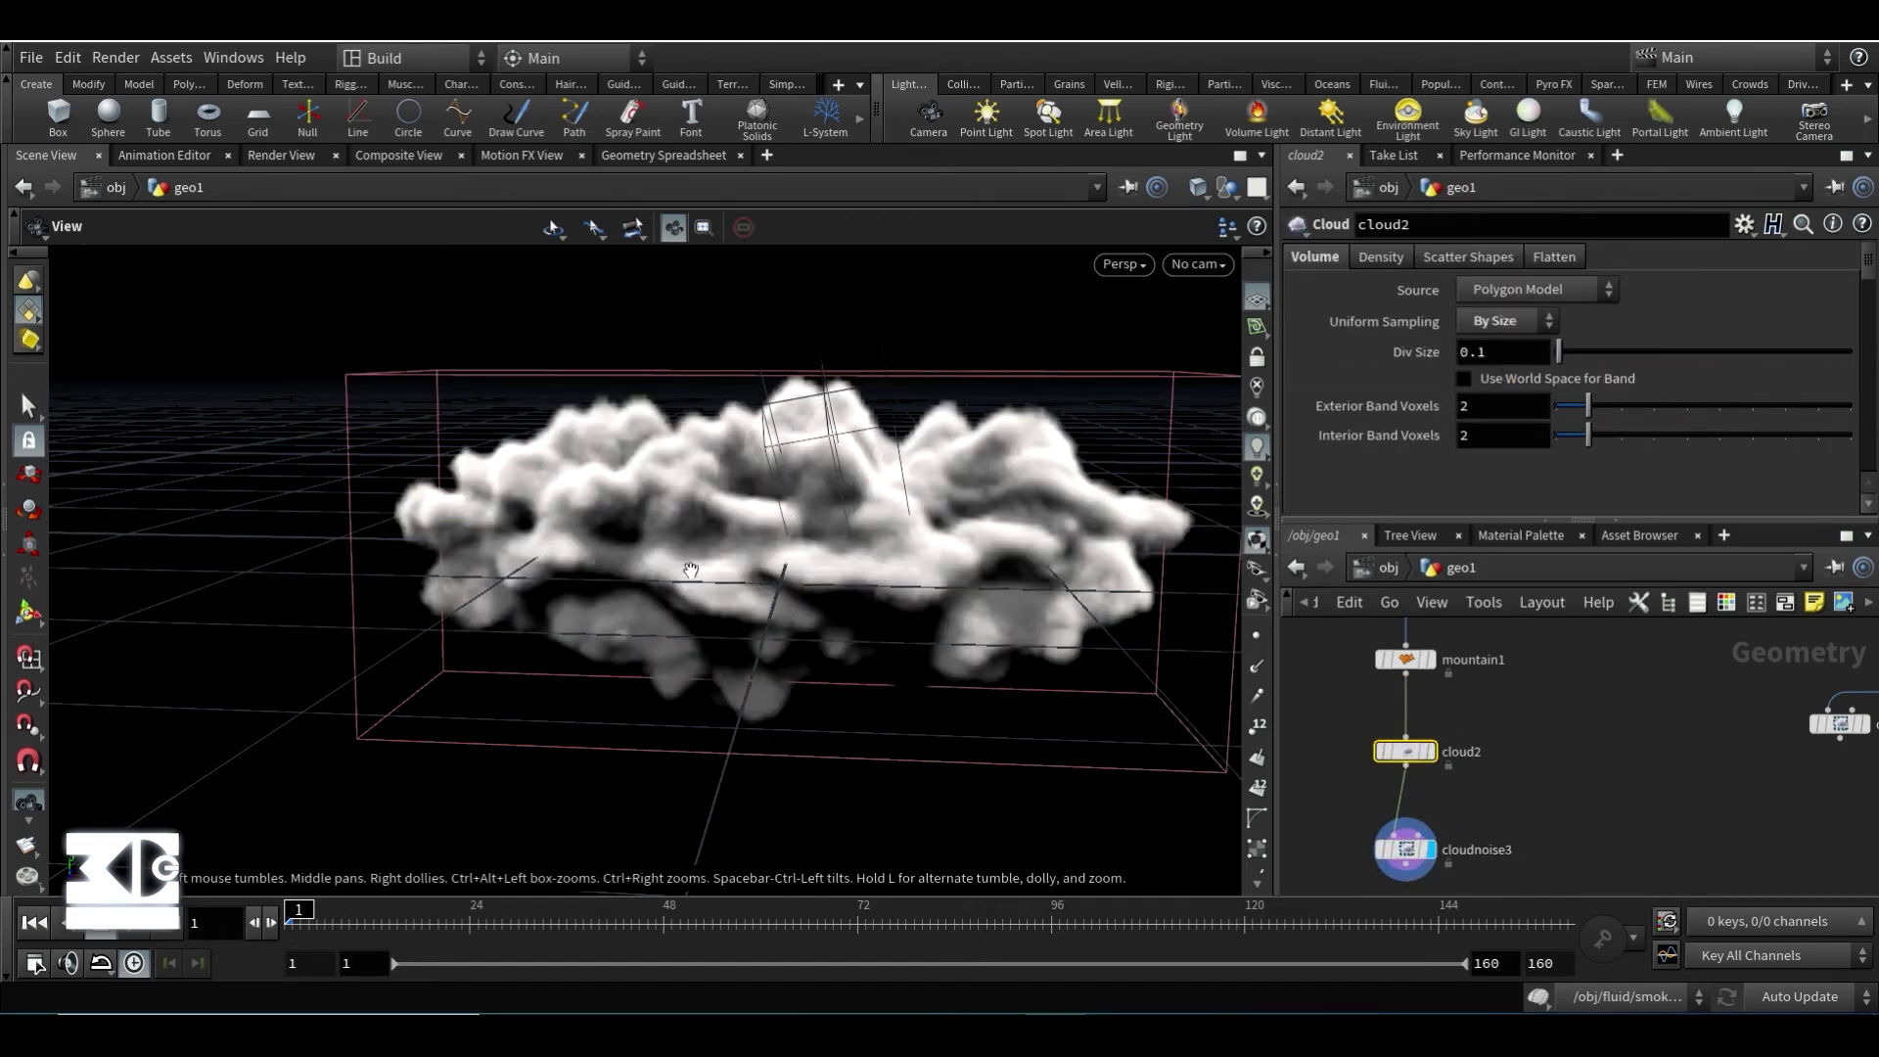
left_click(1406, 847)
left_click_drag(1619, 319, 1650, 319)
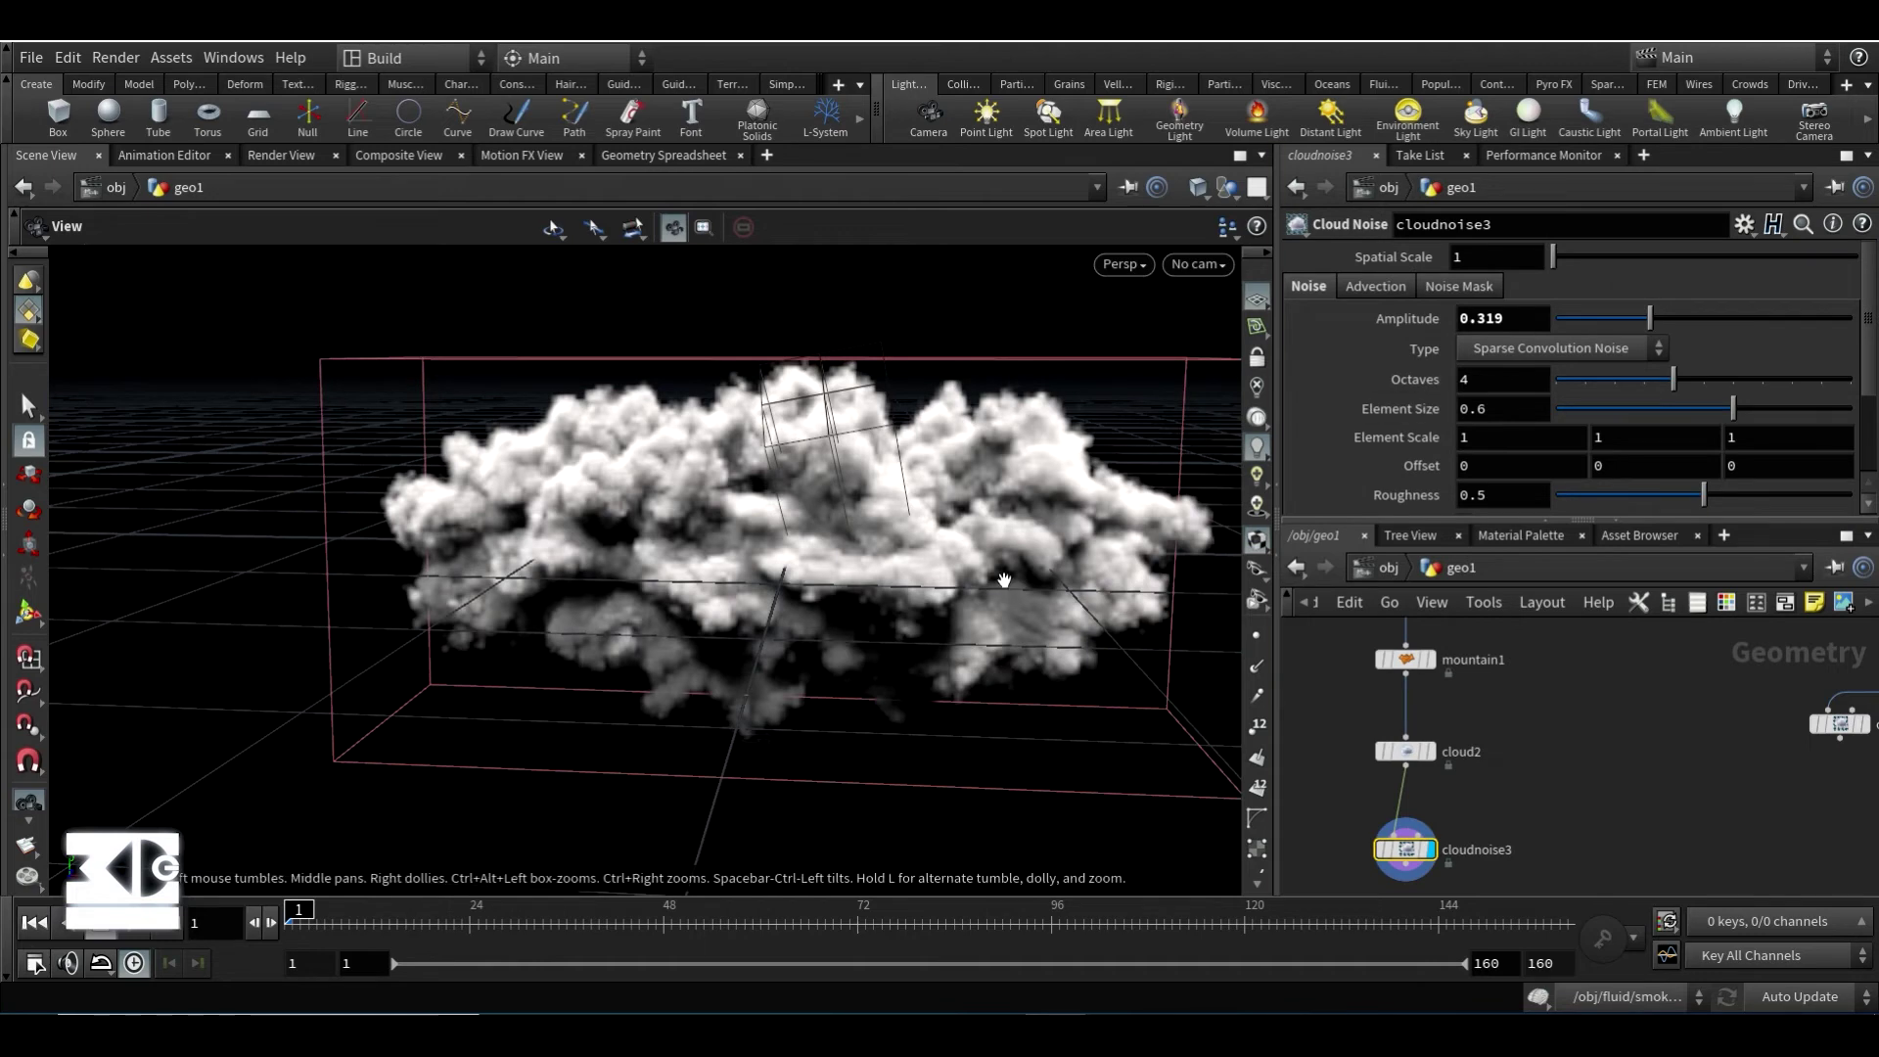
- Create a new sphere beside the cloud chain with its primitive type set to Polygon Mesh
middle_click_drag(1368, 711, 1503, 759)
scroll(1459, 766, "down", 3)
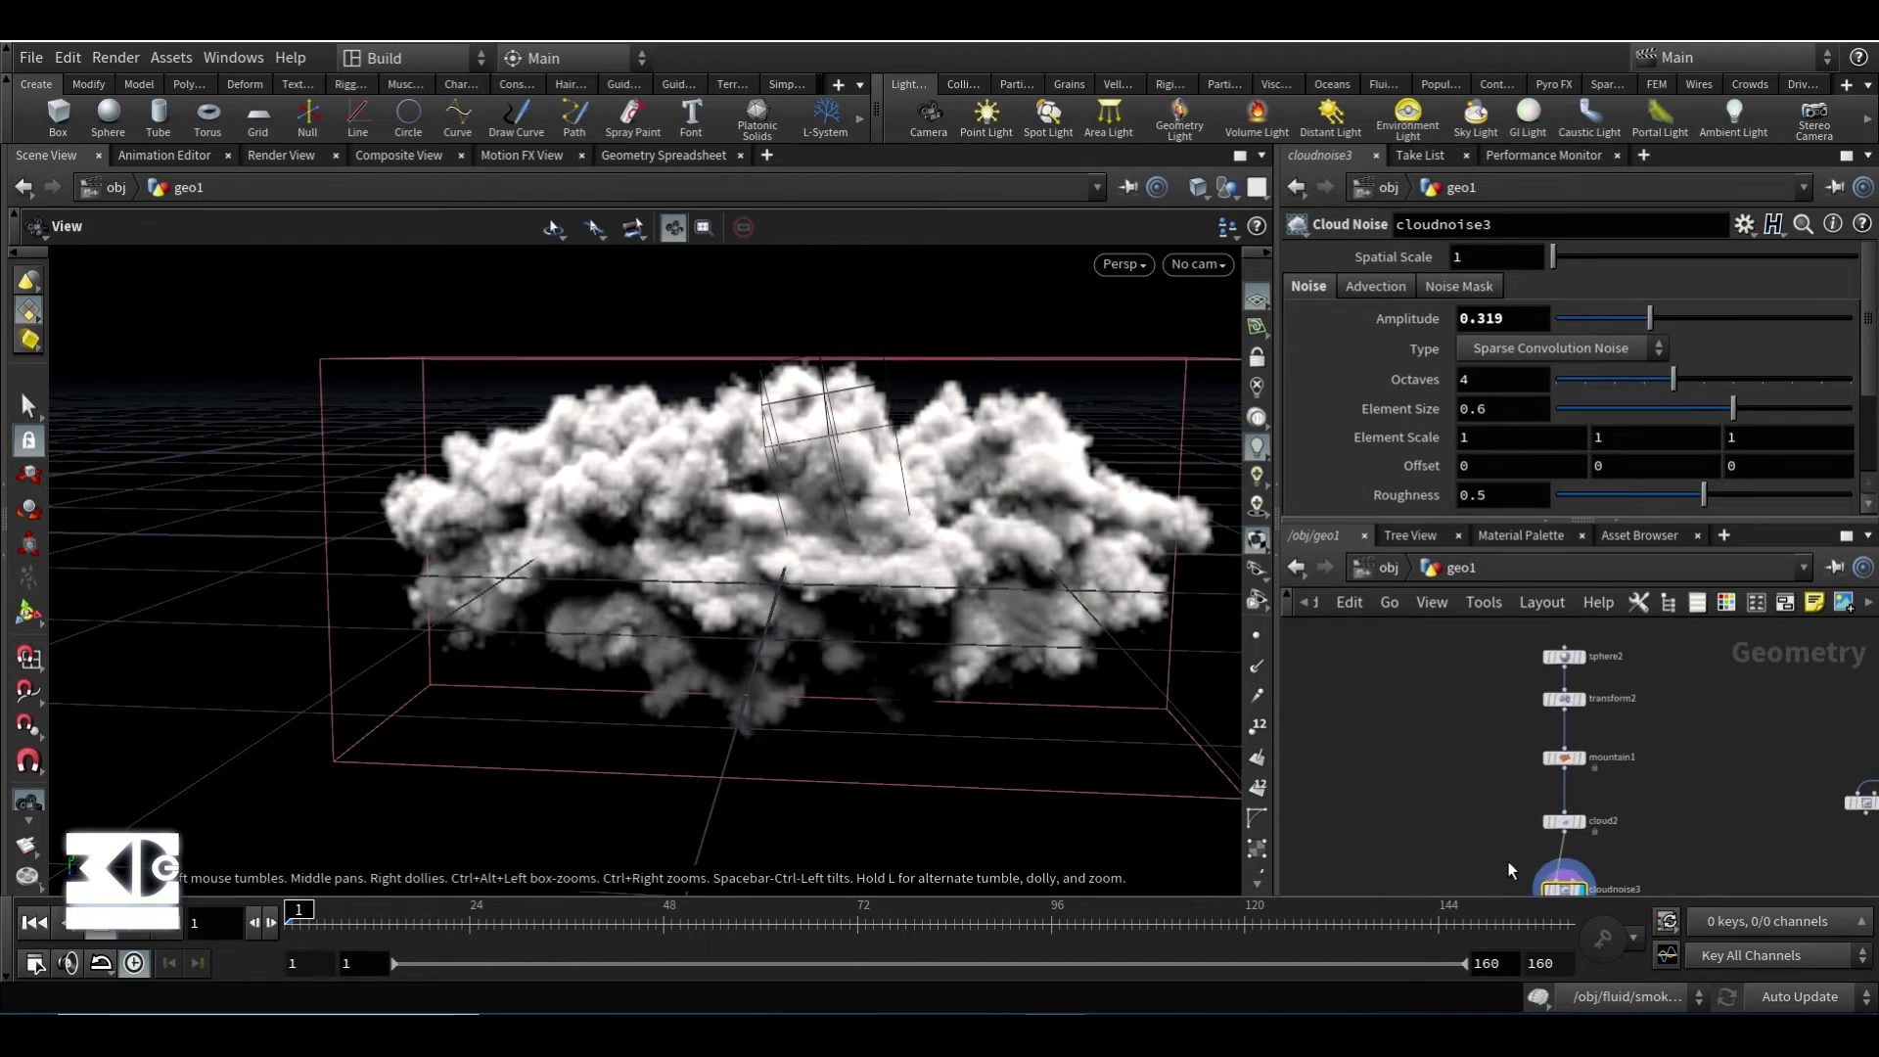
middle_click_drag(1507, 861, 1505, 749)
left_click_drag(1561, 781, 1578, 781)
middle_click_drag(1518, 713, 1550, 766)
middle_click_drag(1364, 746, 1385, 800)
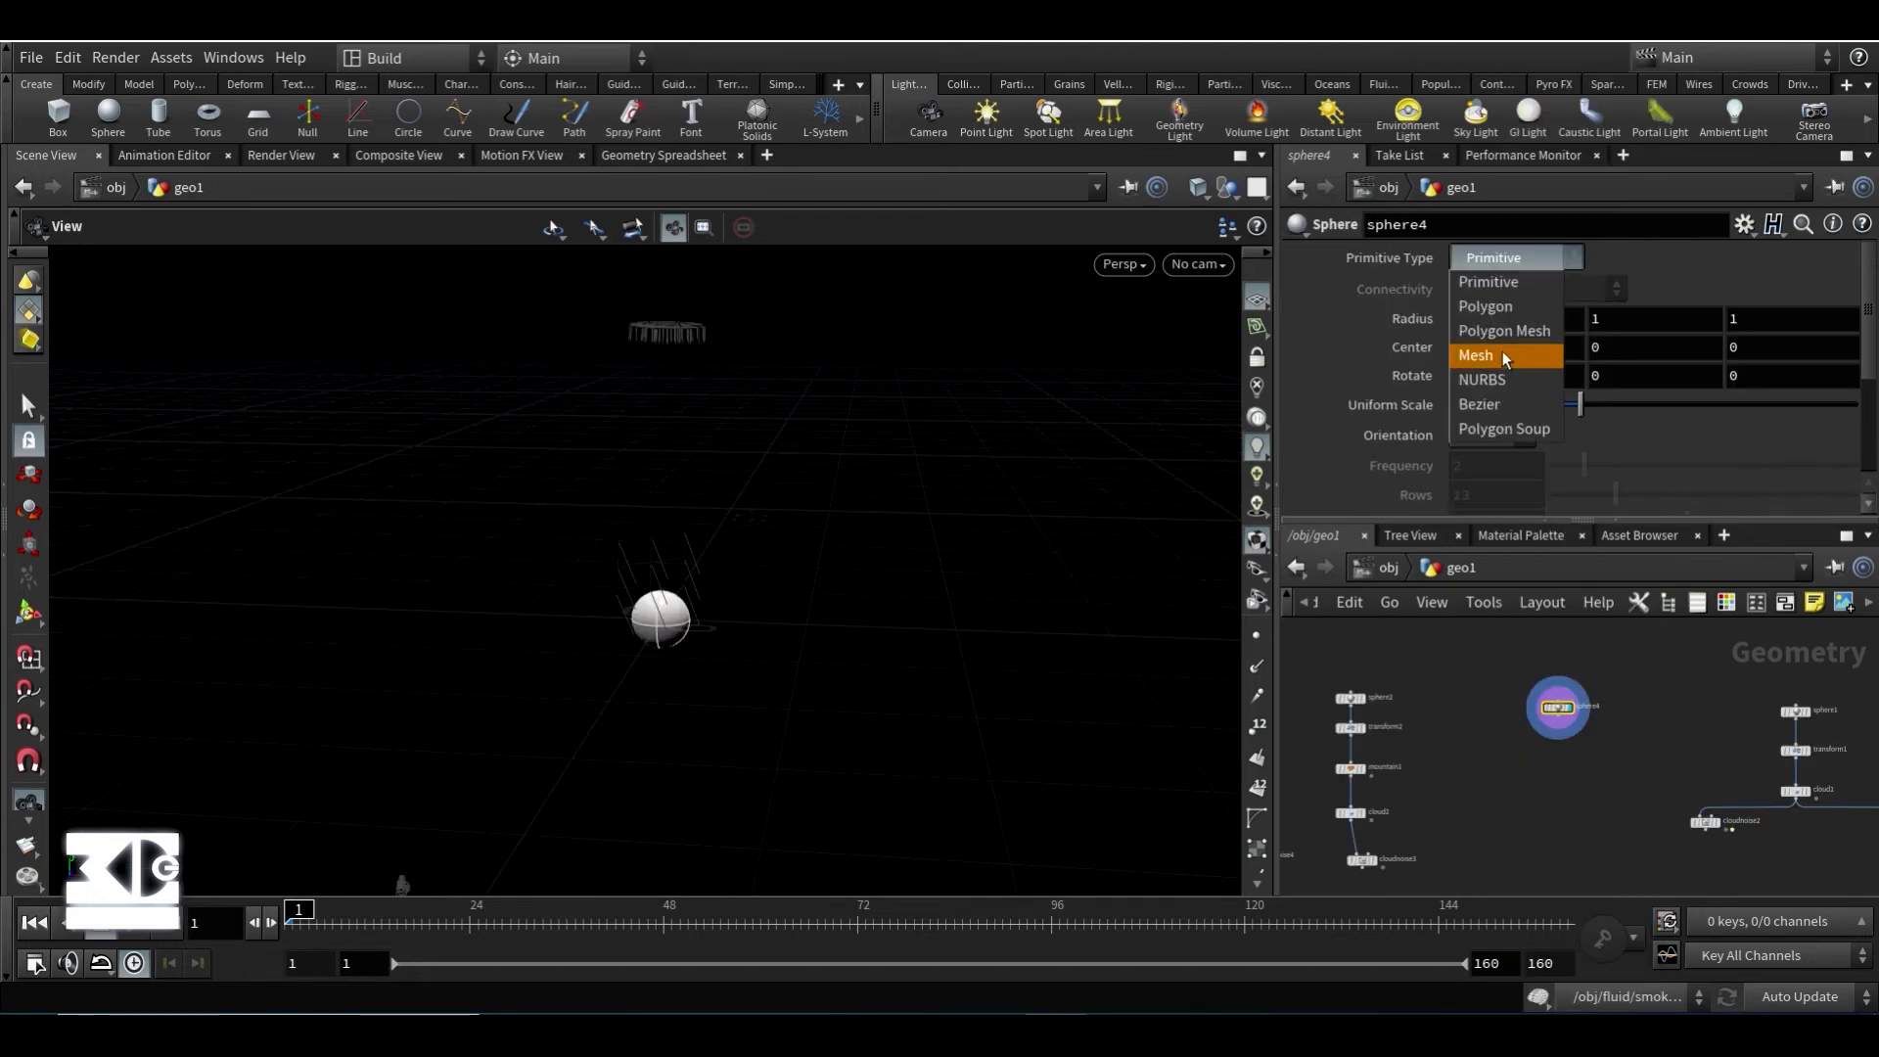
left_click(1512, 313)
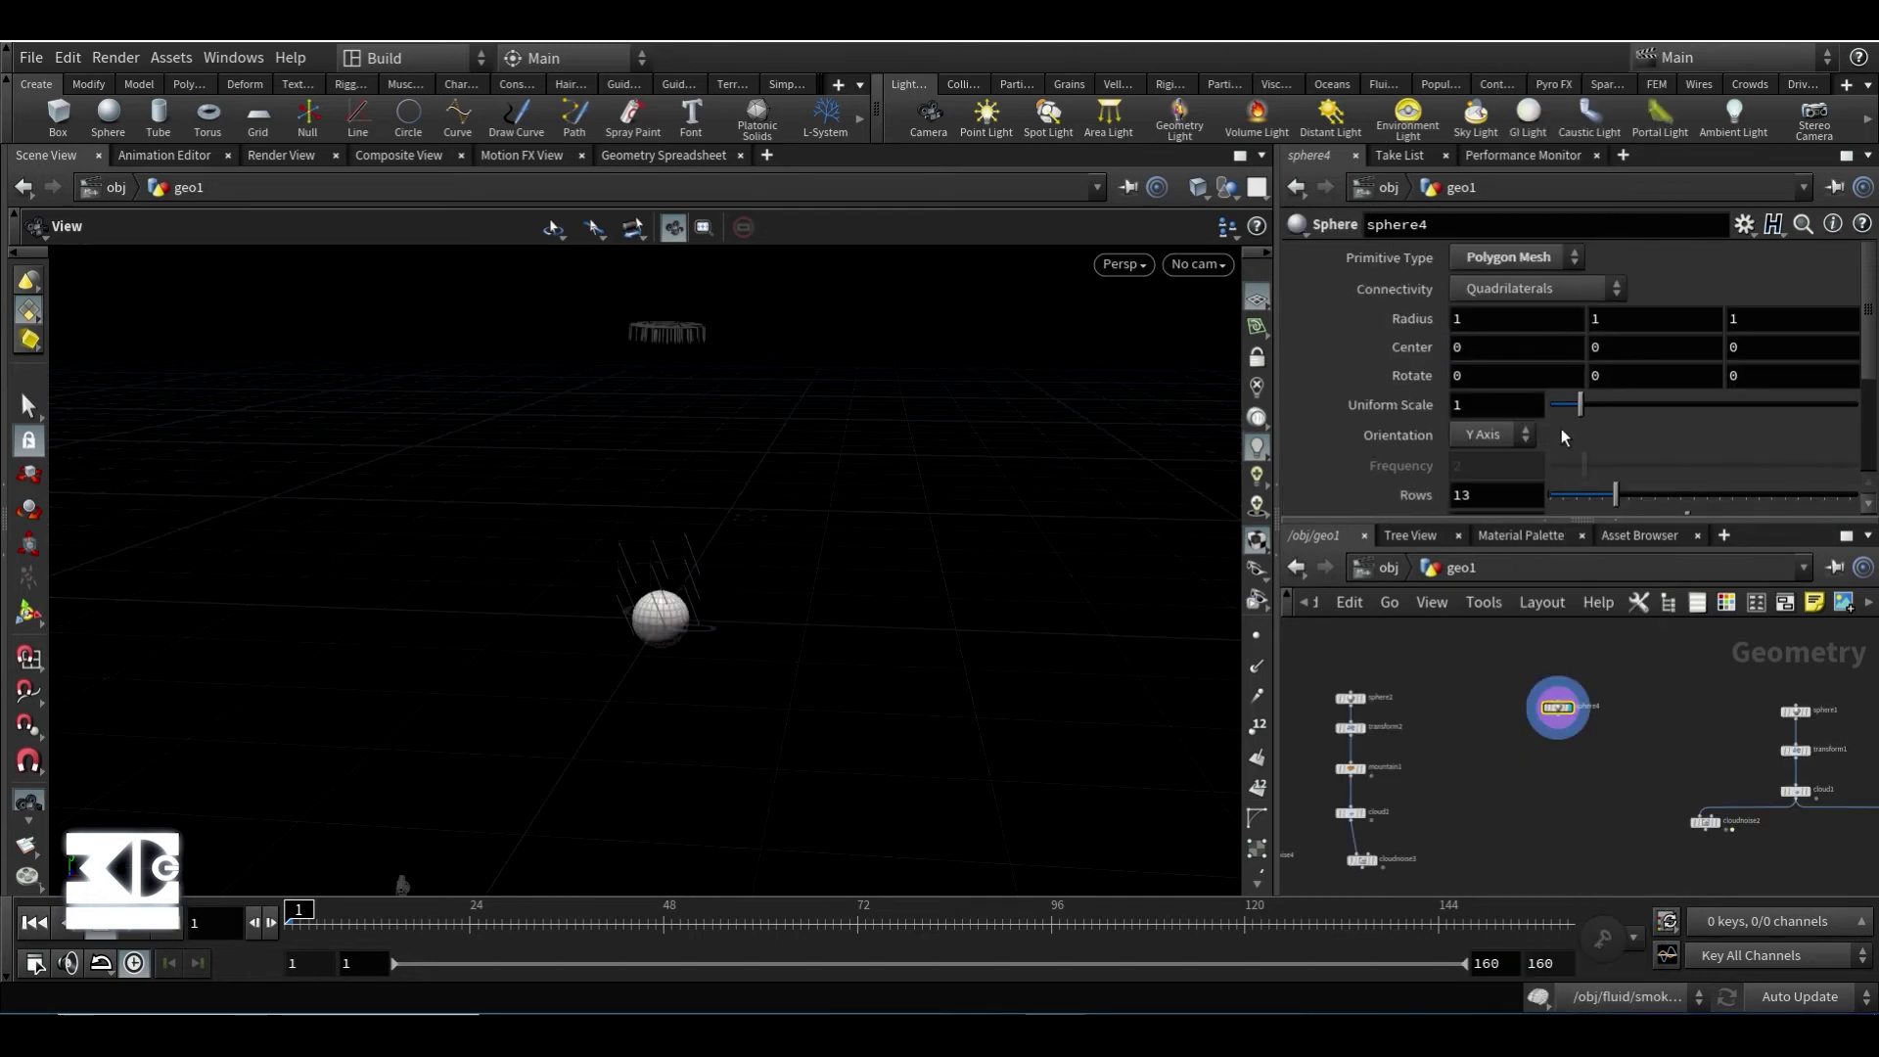
left_click_drag(1627, 496, 1759, 499)
- Add a Transform node below sphere4 and display it
key("Tab")
type("tr")
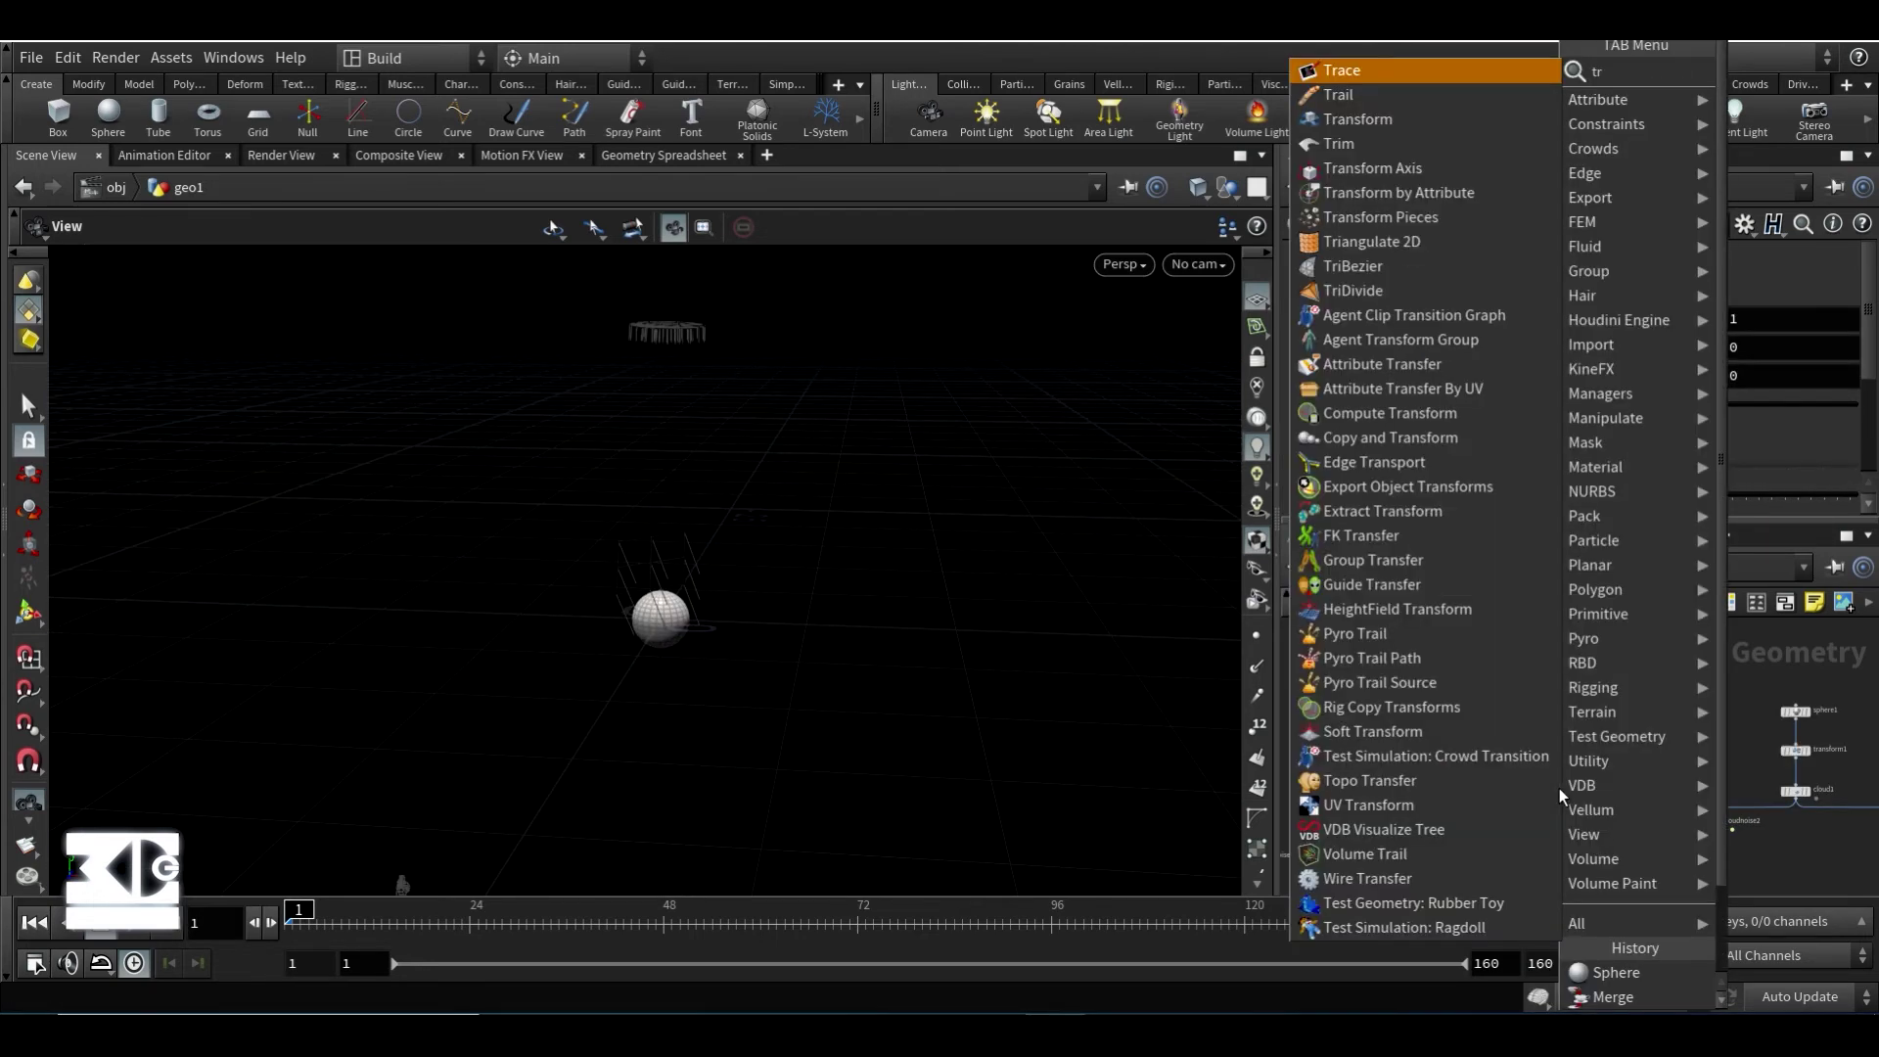
key("Down")
key("Down")
key("Return")
left_click(1558, 742)
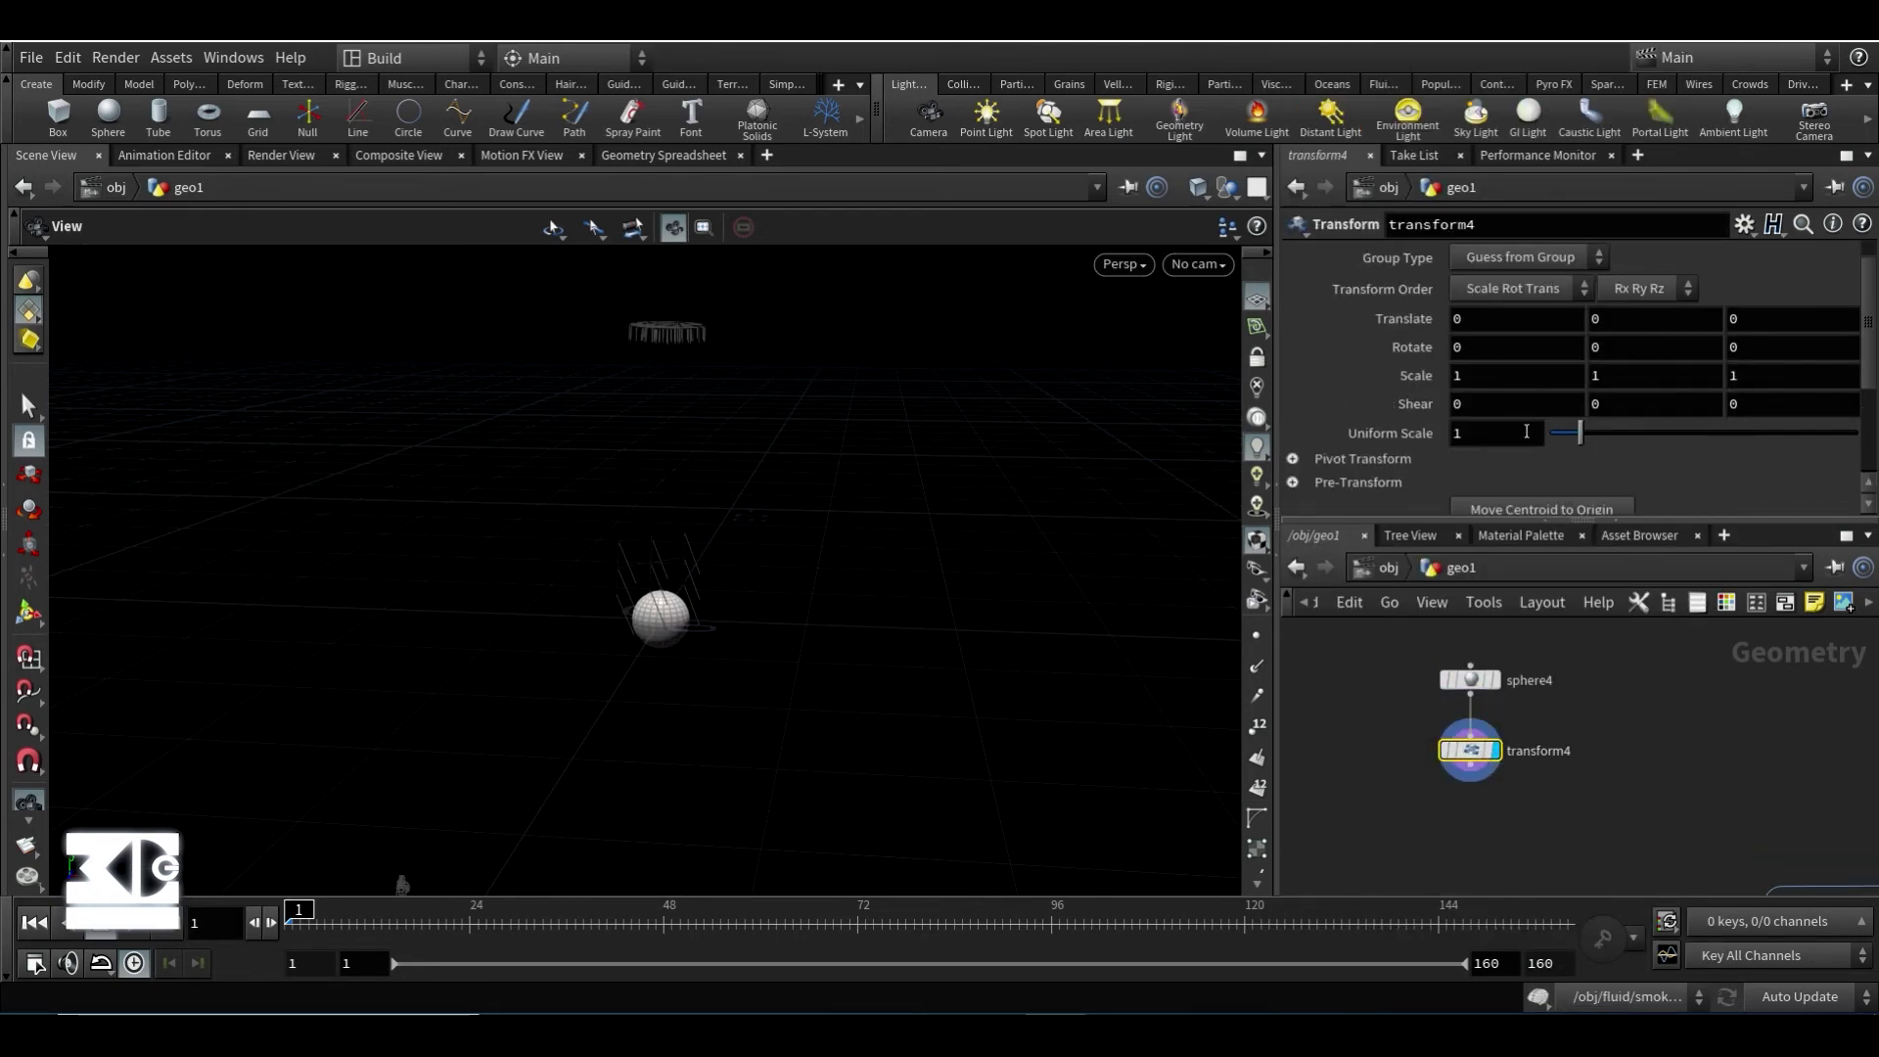
- Flatten and enlarge sphere4 in transform4 with scale 9, 1.5, 6.3 and uniform scale 5.05
left_click_drag(1580, 433, 1705, 433)
middle_click_drag(1458, 372, 1791, 376)
scroll(550, 492, "down", 6)
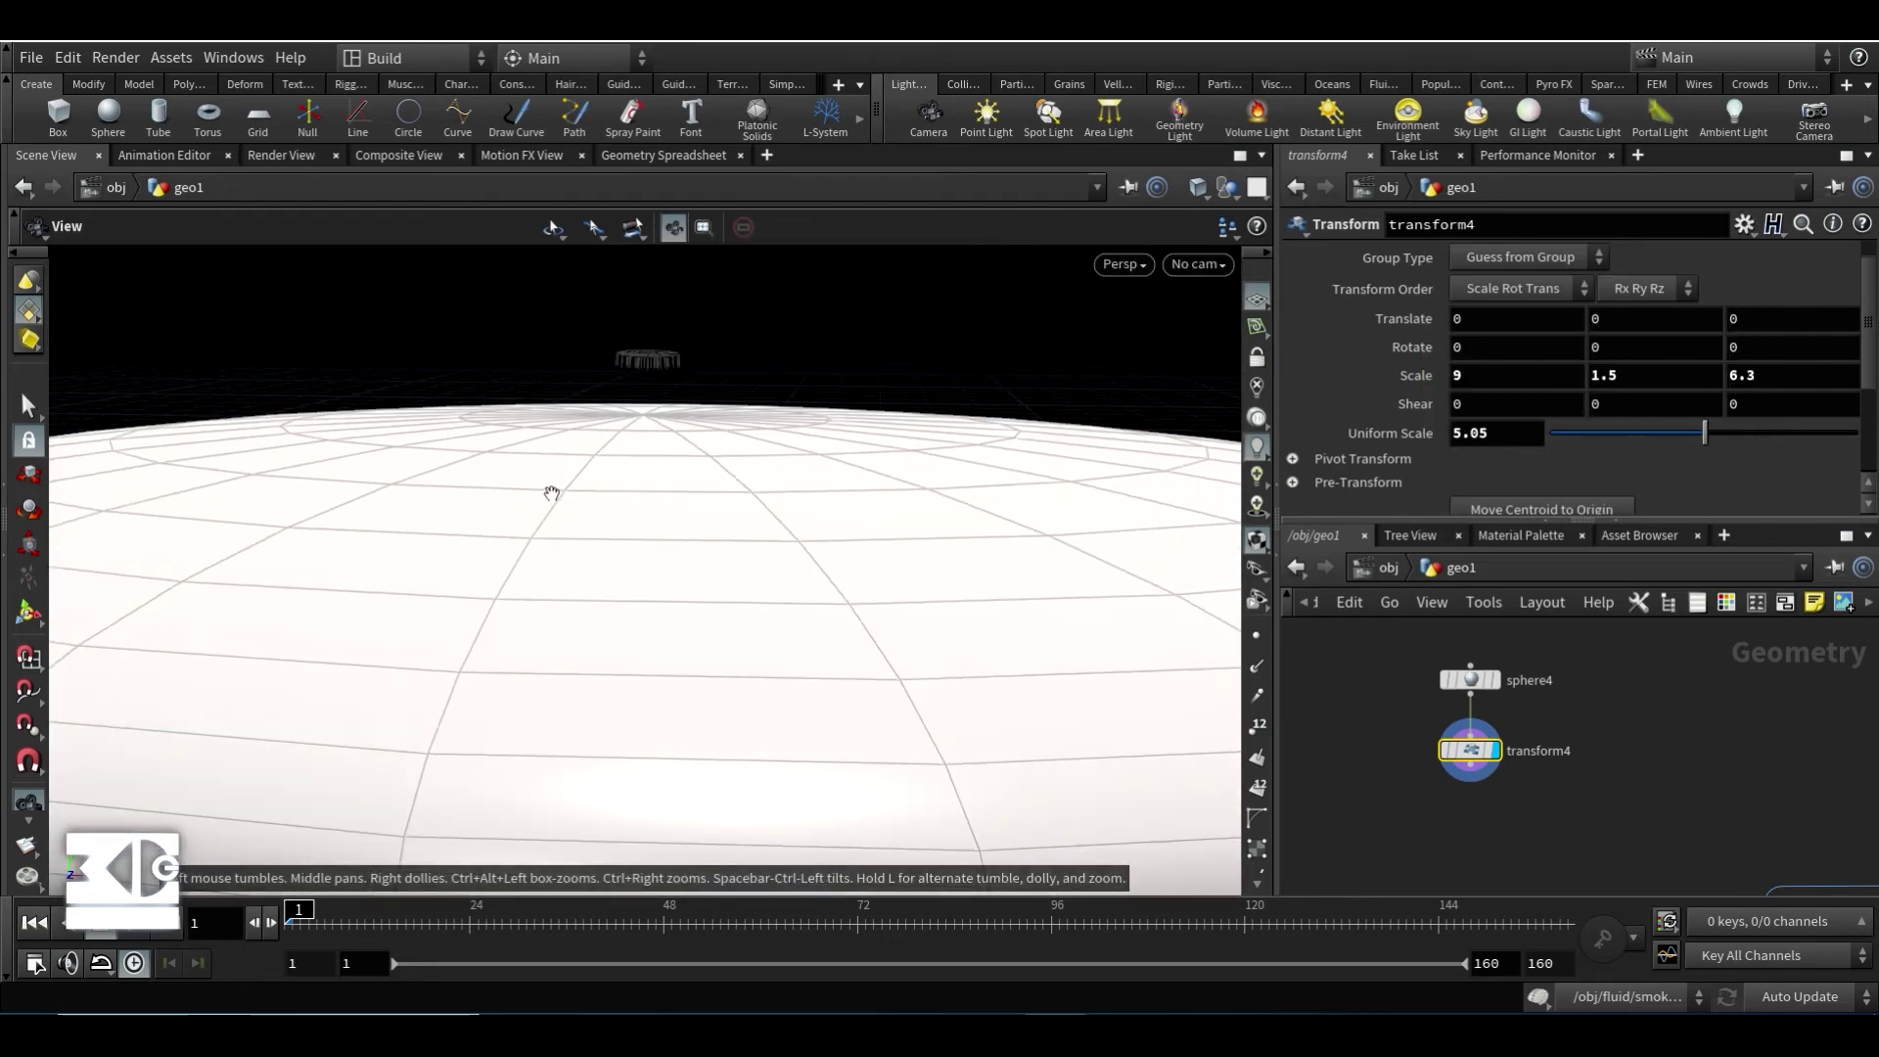
left_click_drag(550, 492, 512, 532)
middle_click_drag(512, 533, 646, 634)
scroll(1607, 726, "down", 3)
- Add an IsoOffset node below transform4 and set its uniform sampling divisions to 20
key("Tab")
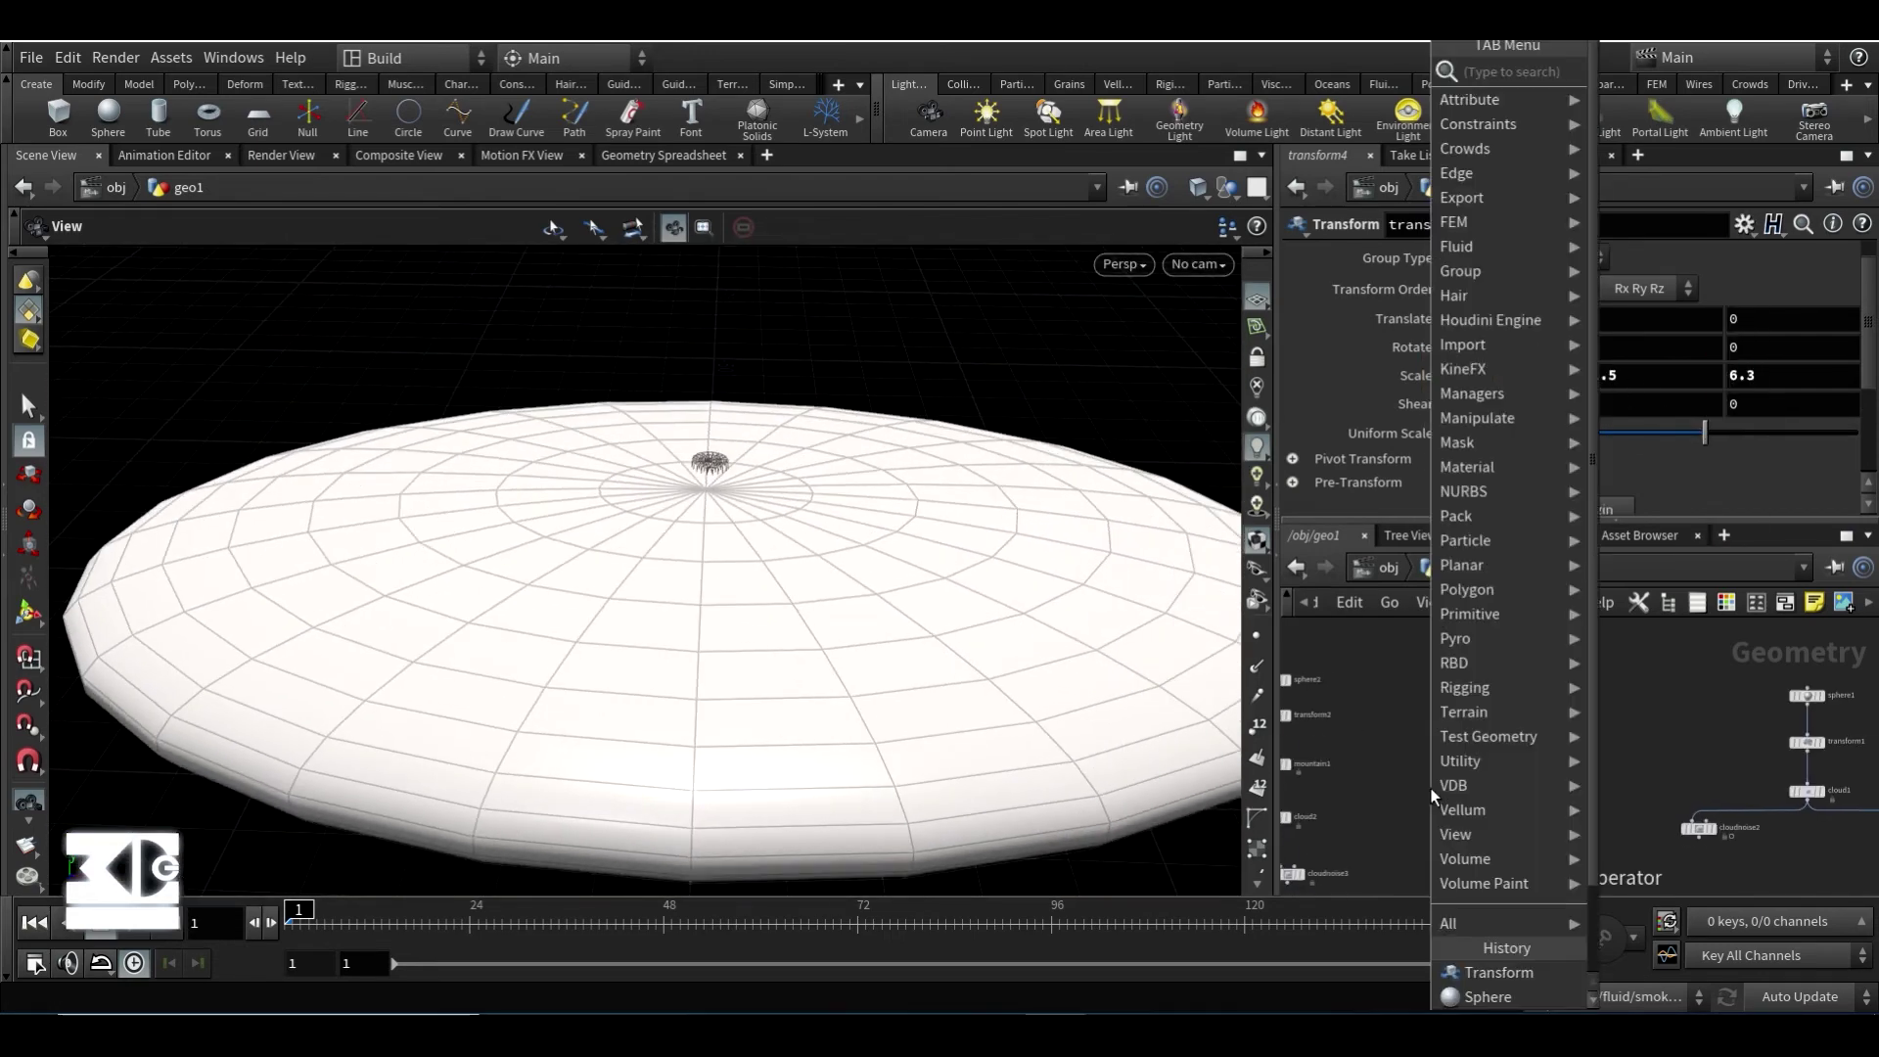
type("iso")
key("Return")
left_click(1542, 798)
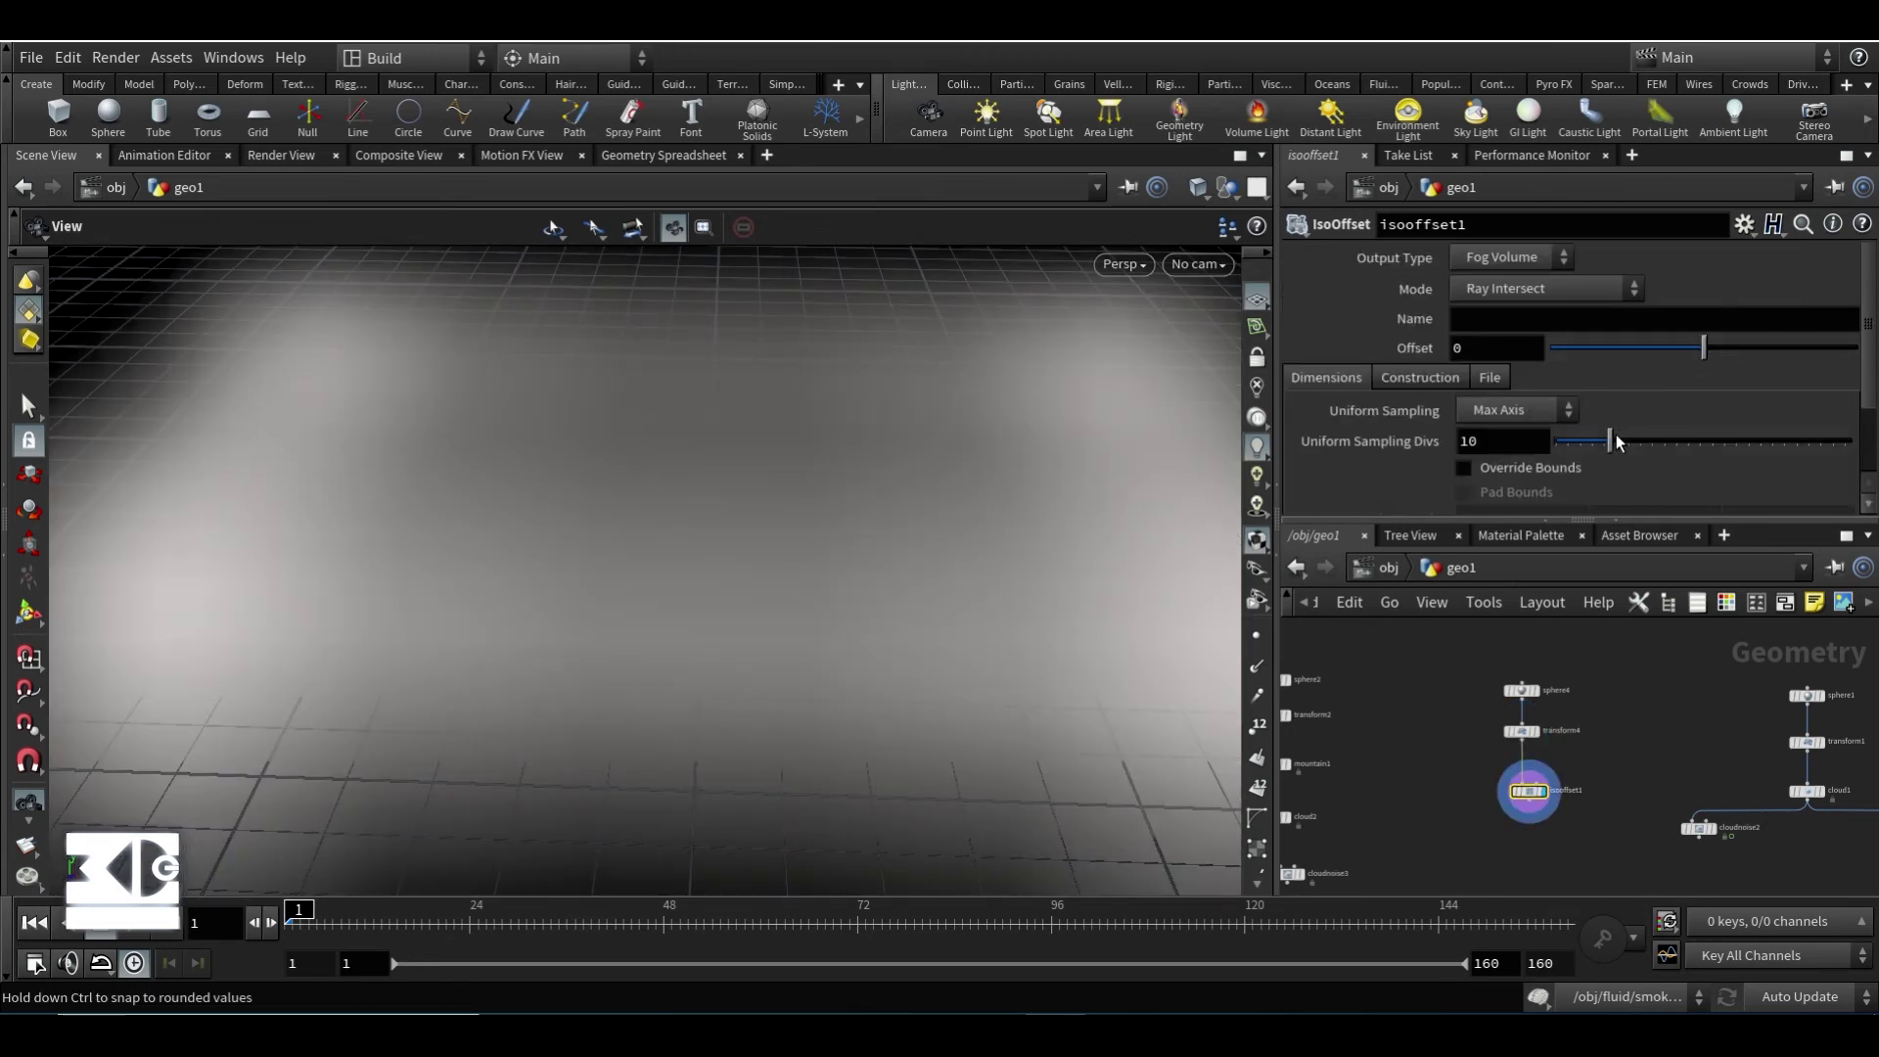
left_click_drag(1616, 442, 1772, 444)
left_click_drag(1497, 441, 1347, 486)
type("20")
key("Return")
- Add a Scatter node below isooffset1 and display the scattered points
key("Tab")
type("sca")
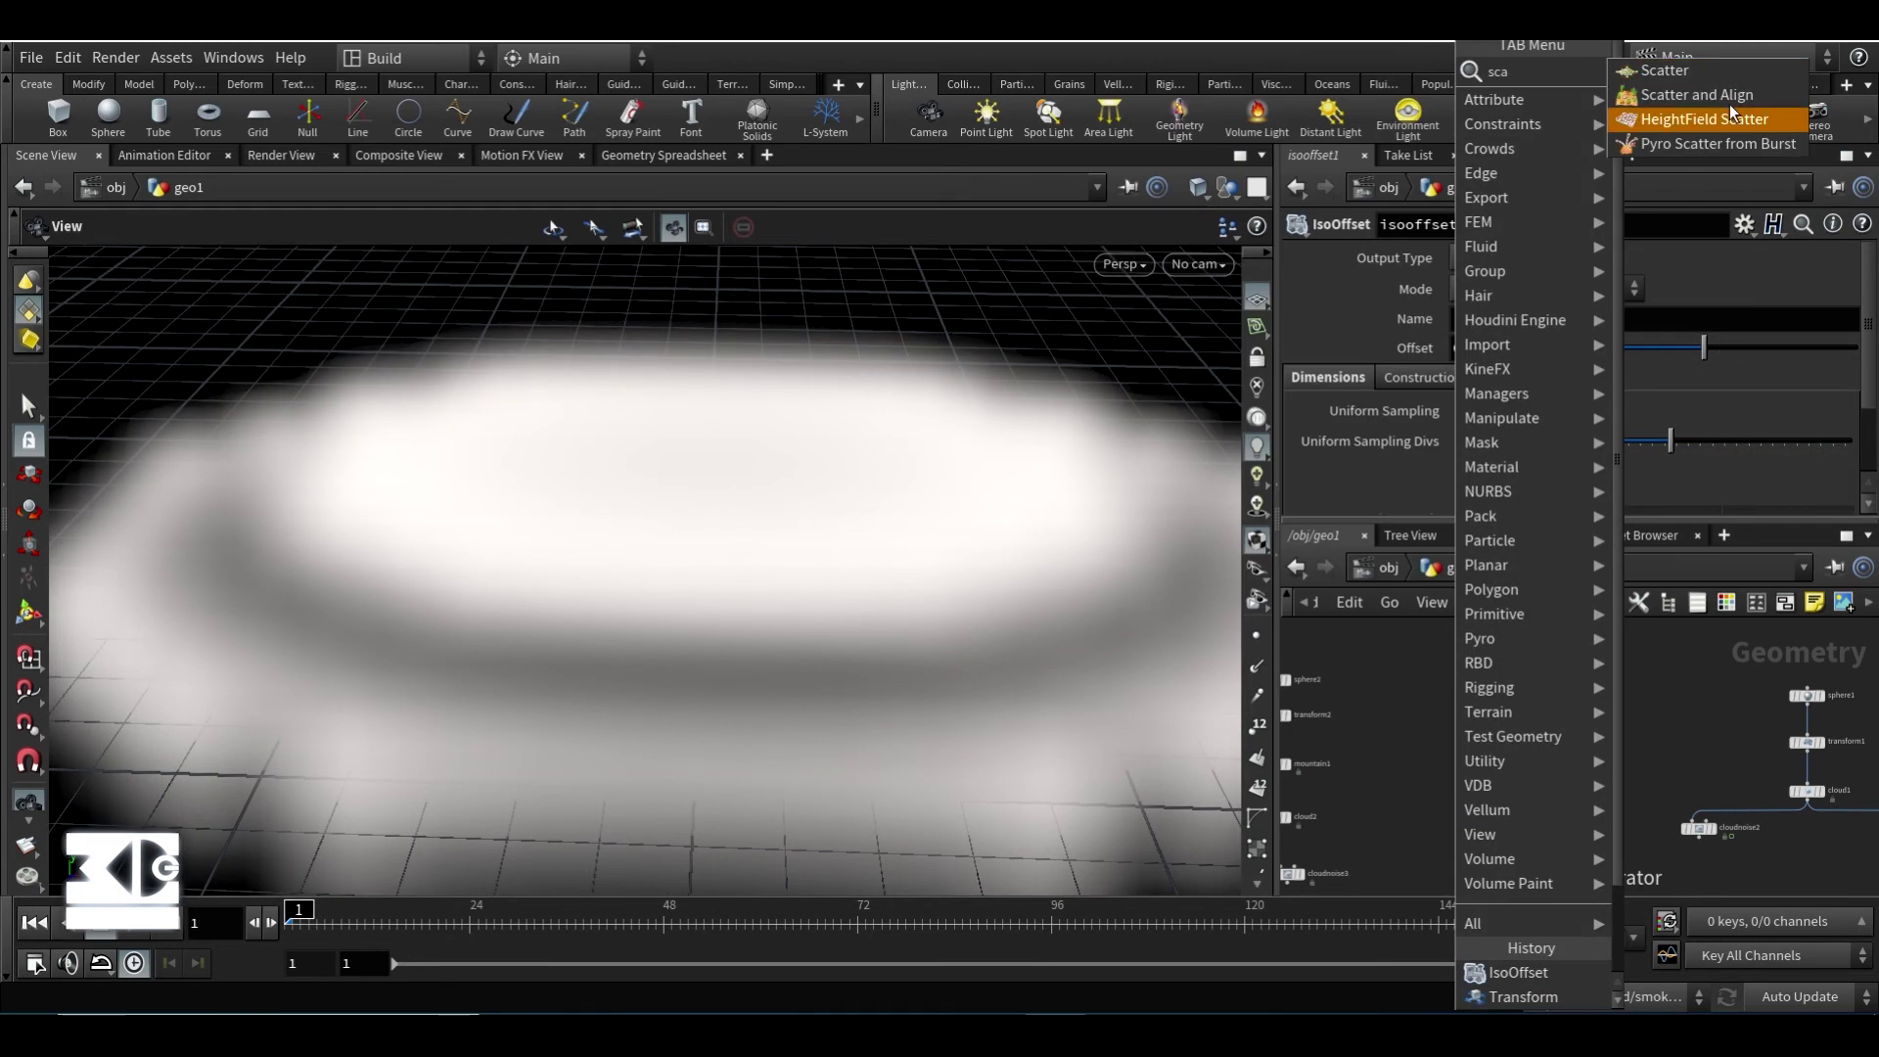
left_click(1693, 70)
left_click(1529, 840)
left_click(1543, 840)
left_click_drag(1532, 840, 1545, 837)
left_click(1523, 789)
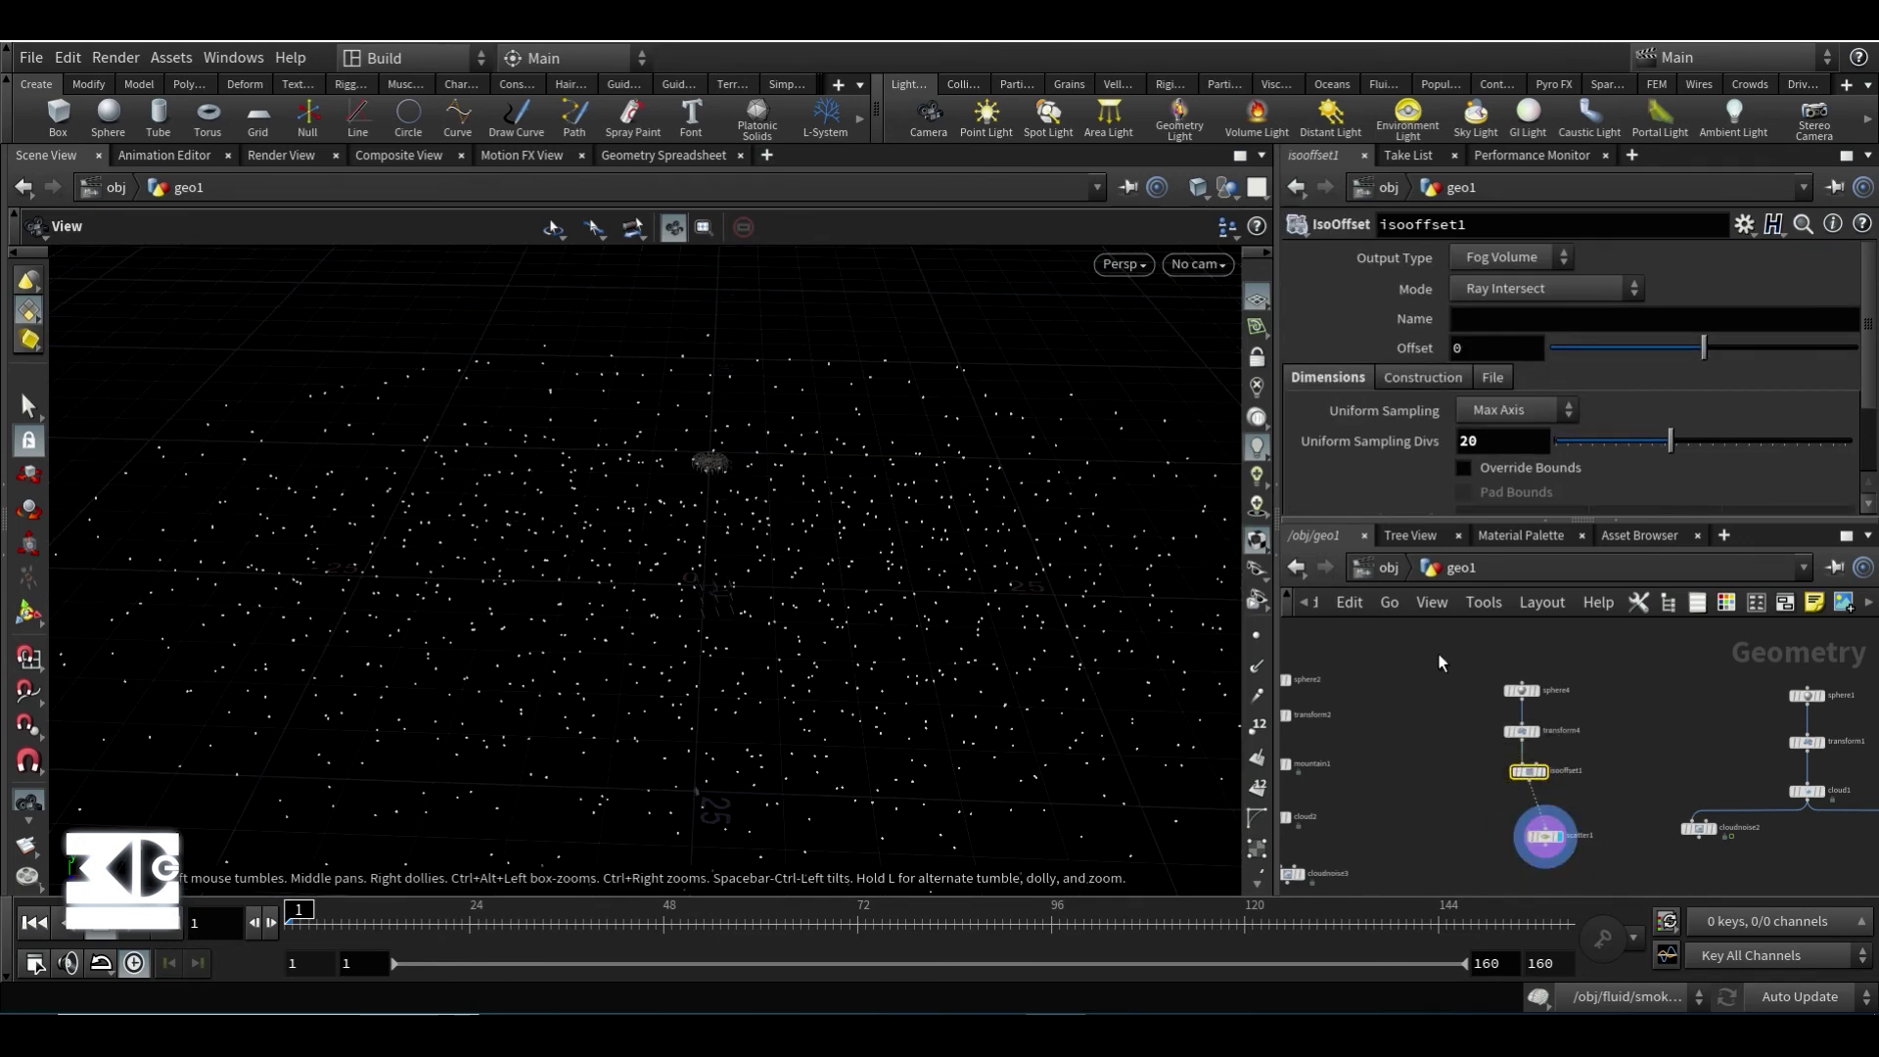
type("h")
type("5")
key("Return")
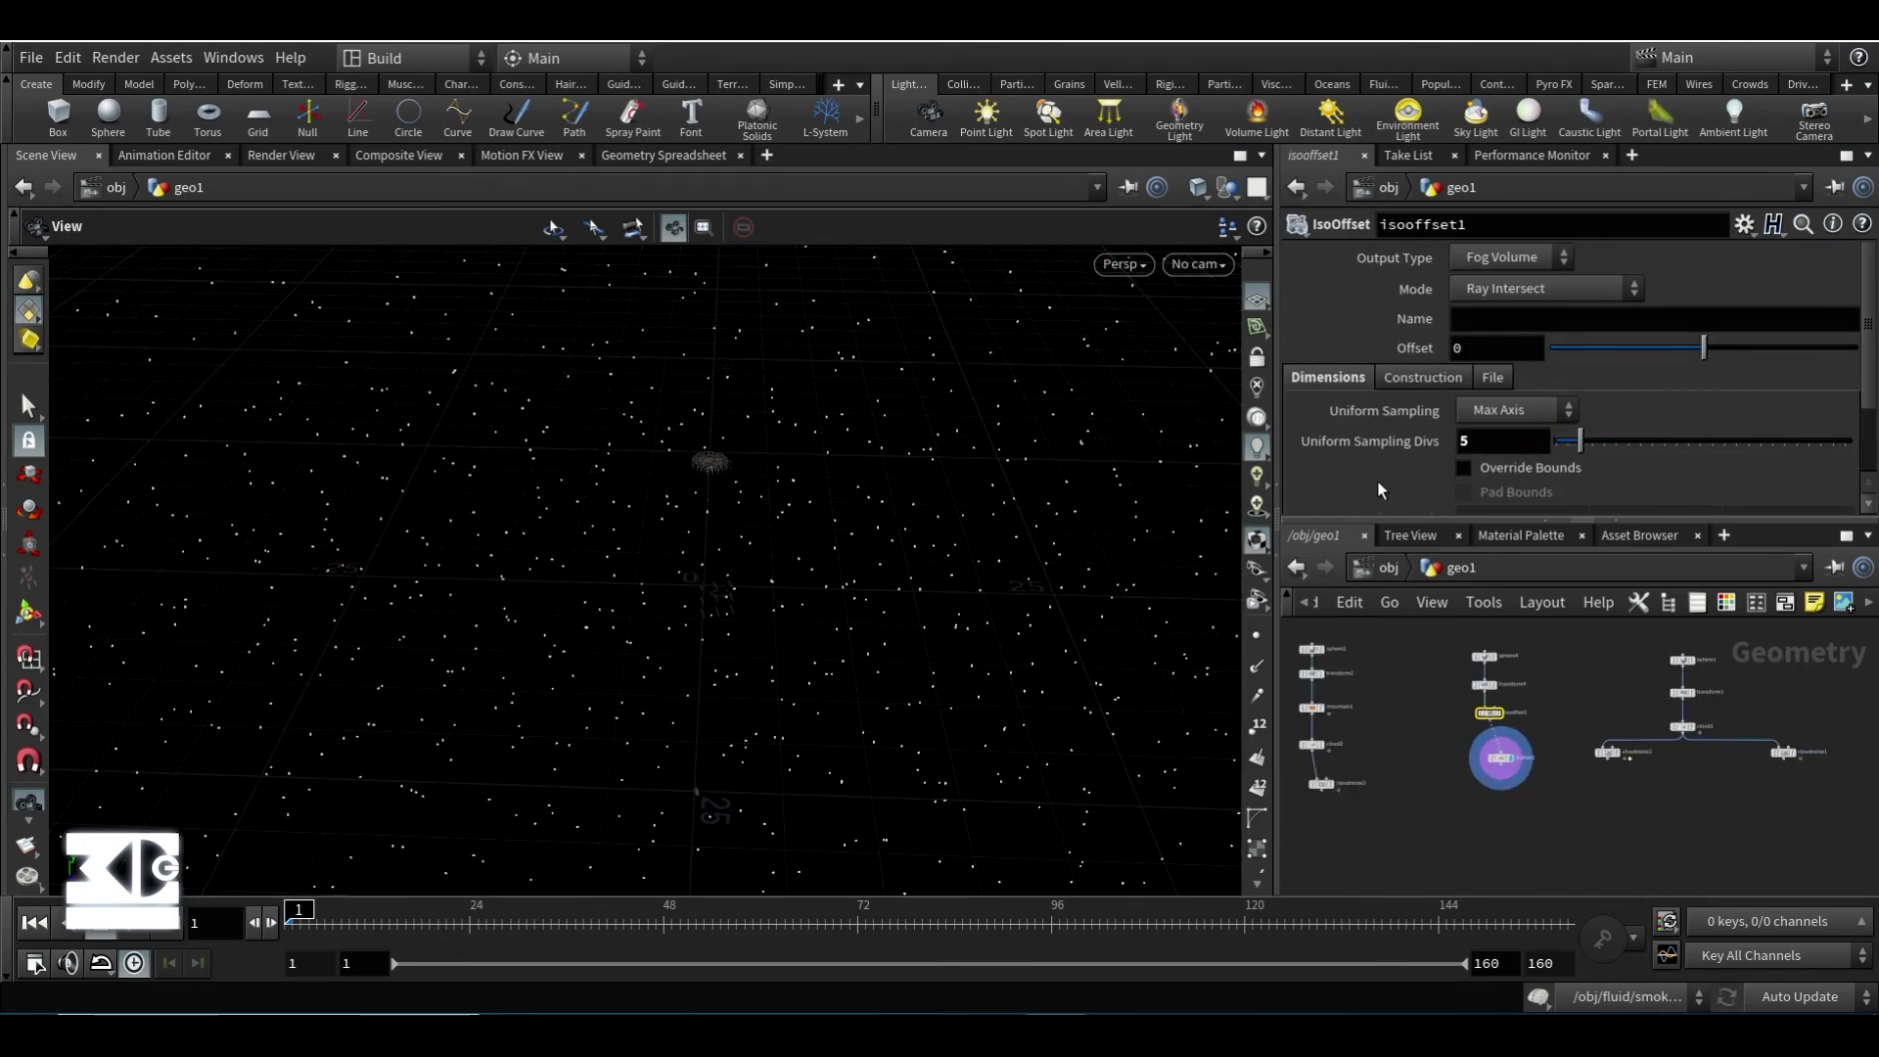
scroll(1377, 480, "down", 2)
- Set the force total count of scatter1 to 10 points
left_click(1501, 760)
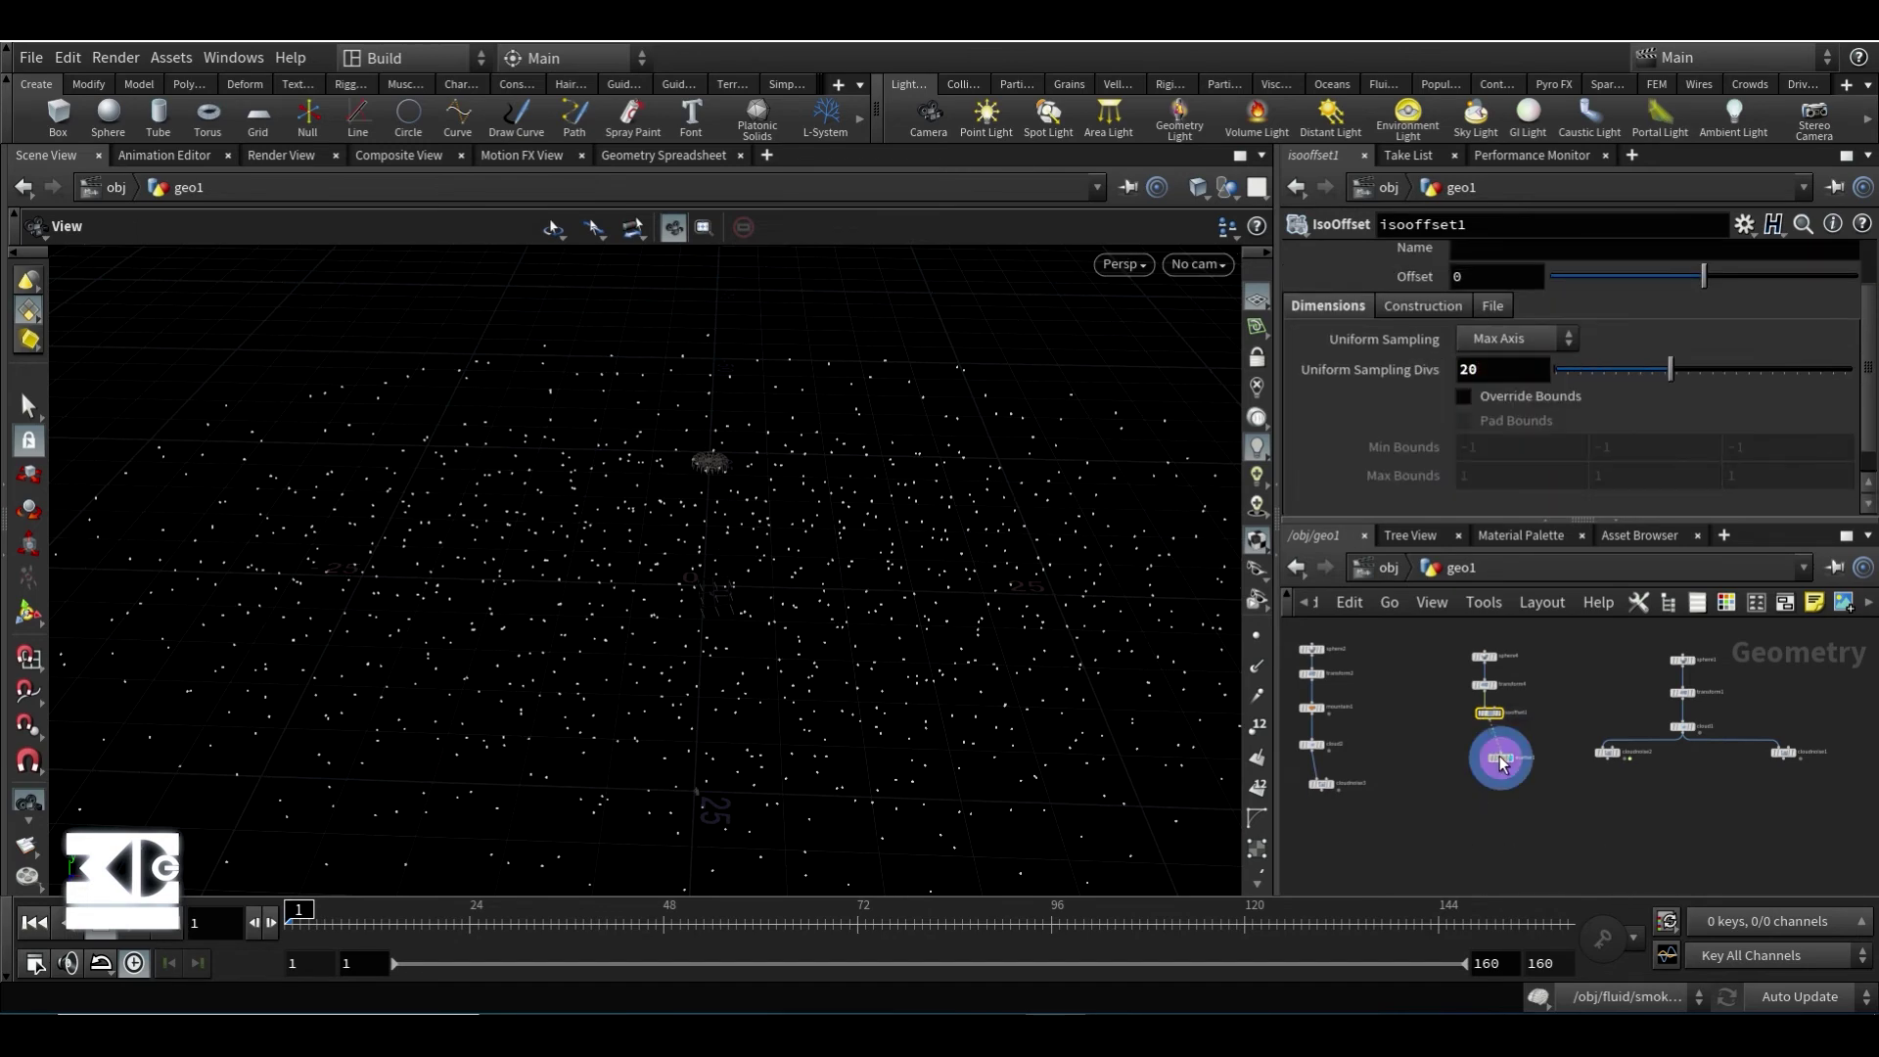
type("5")
key("Return")
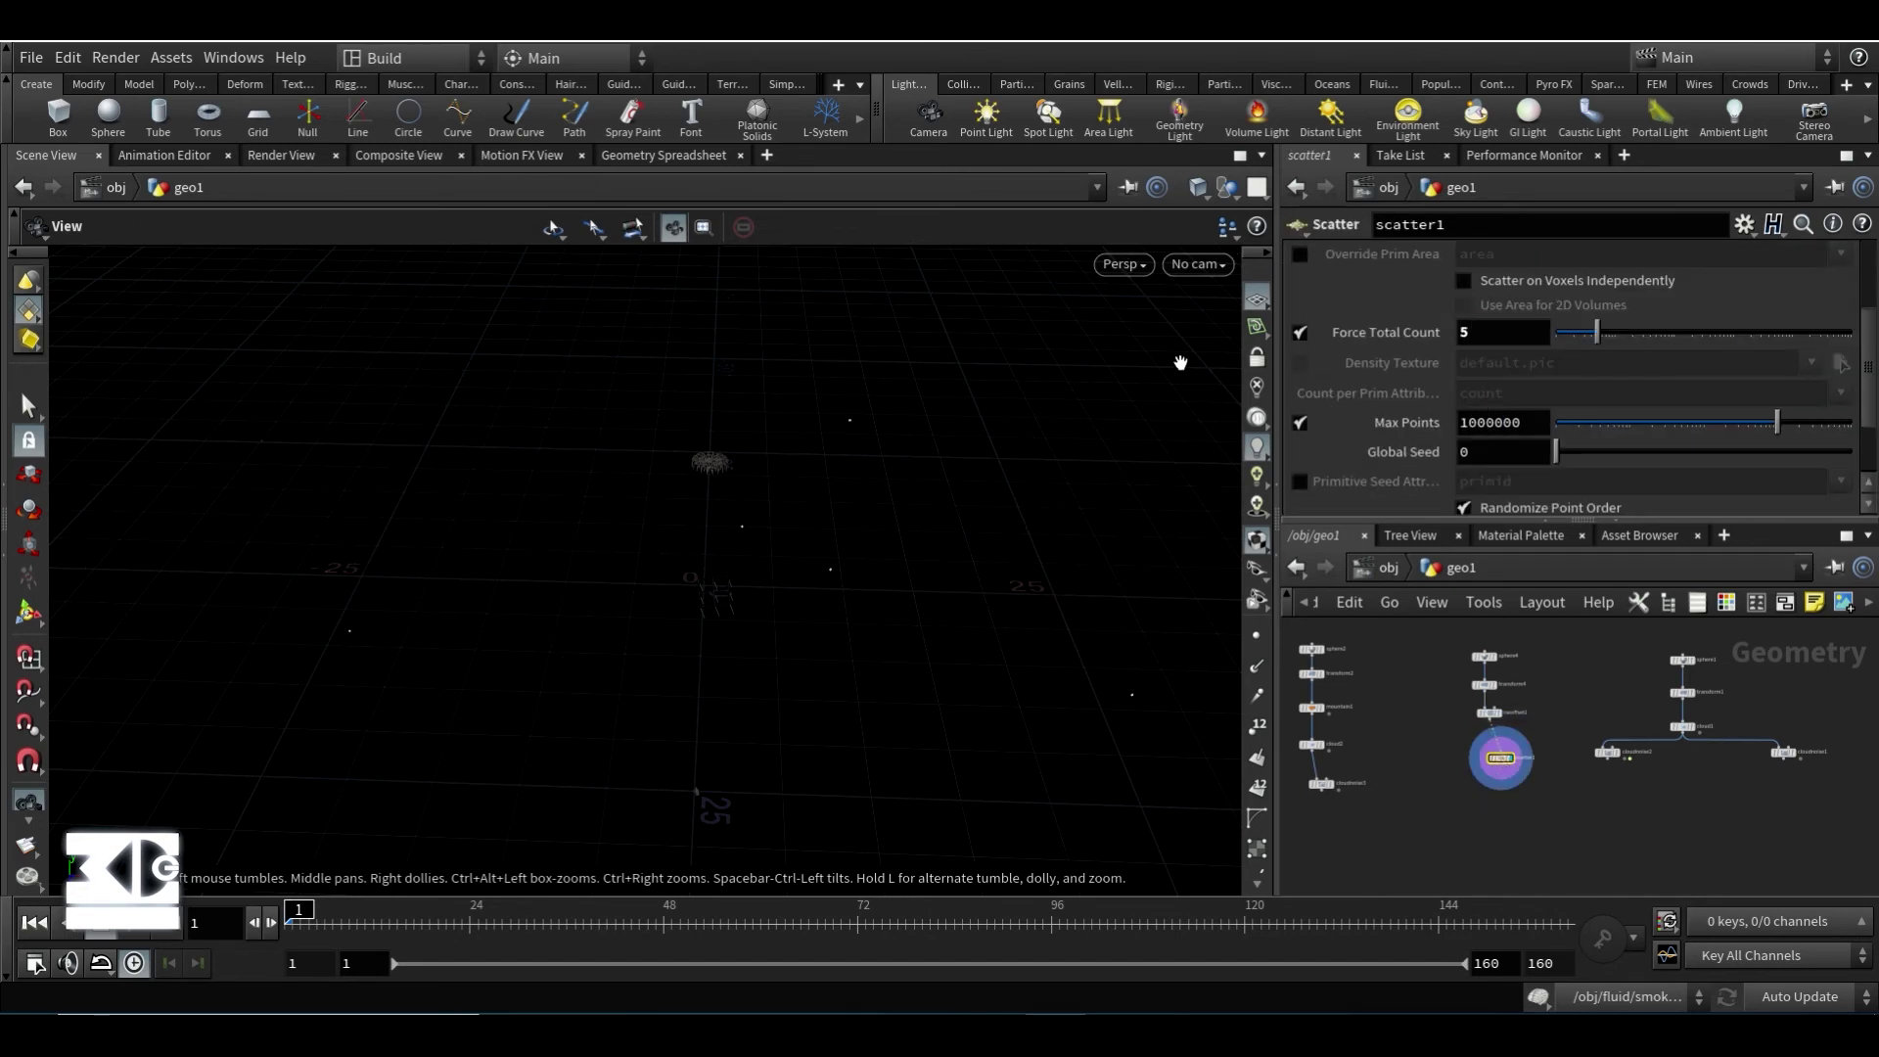
left_click(1353, 340)
type("10")
key("Return")
scroll(1549, 760, "up", 1)
- Add a Merge node that combines cloudnoise3 and cloudnoise4, and display the merged clouds
middle_click_drag(1373, 773, 1542, 783)
scroll(1542, 783, "down", 1)
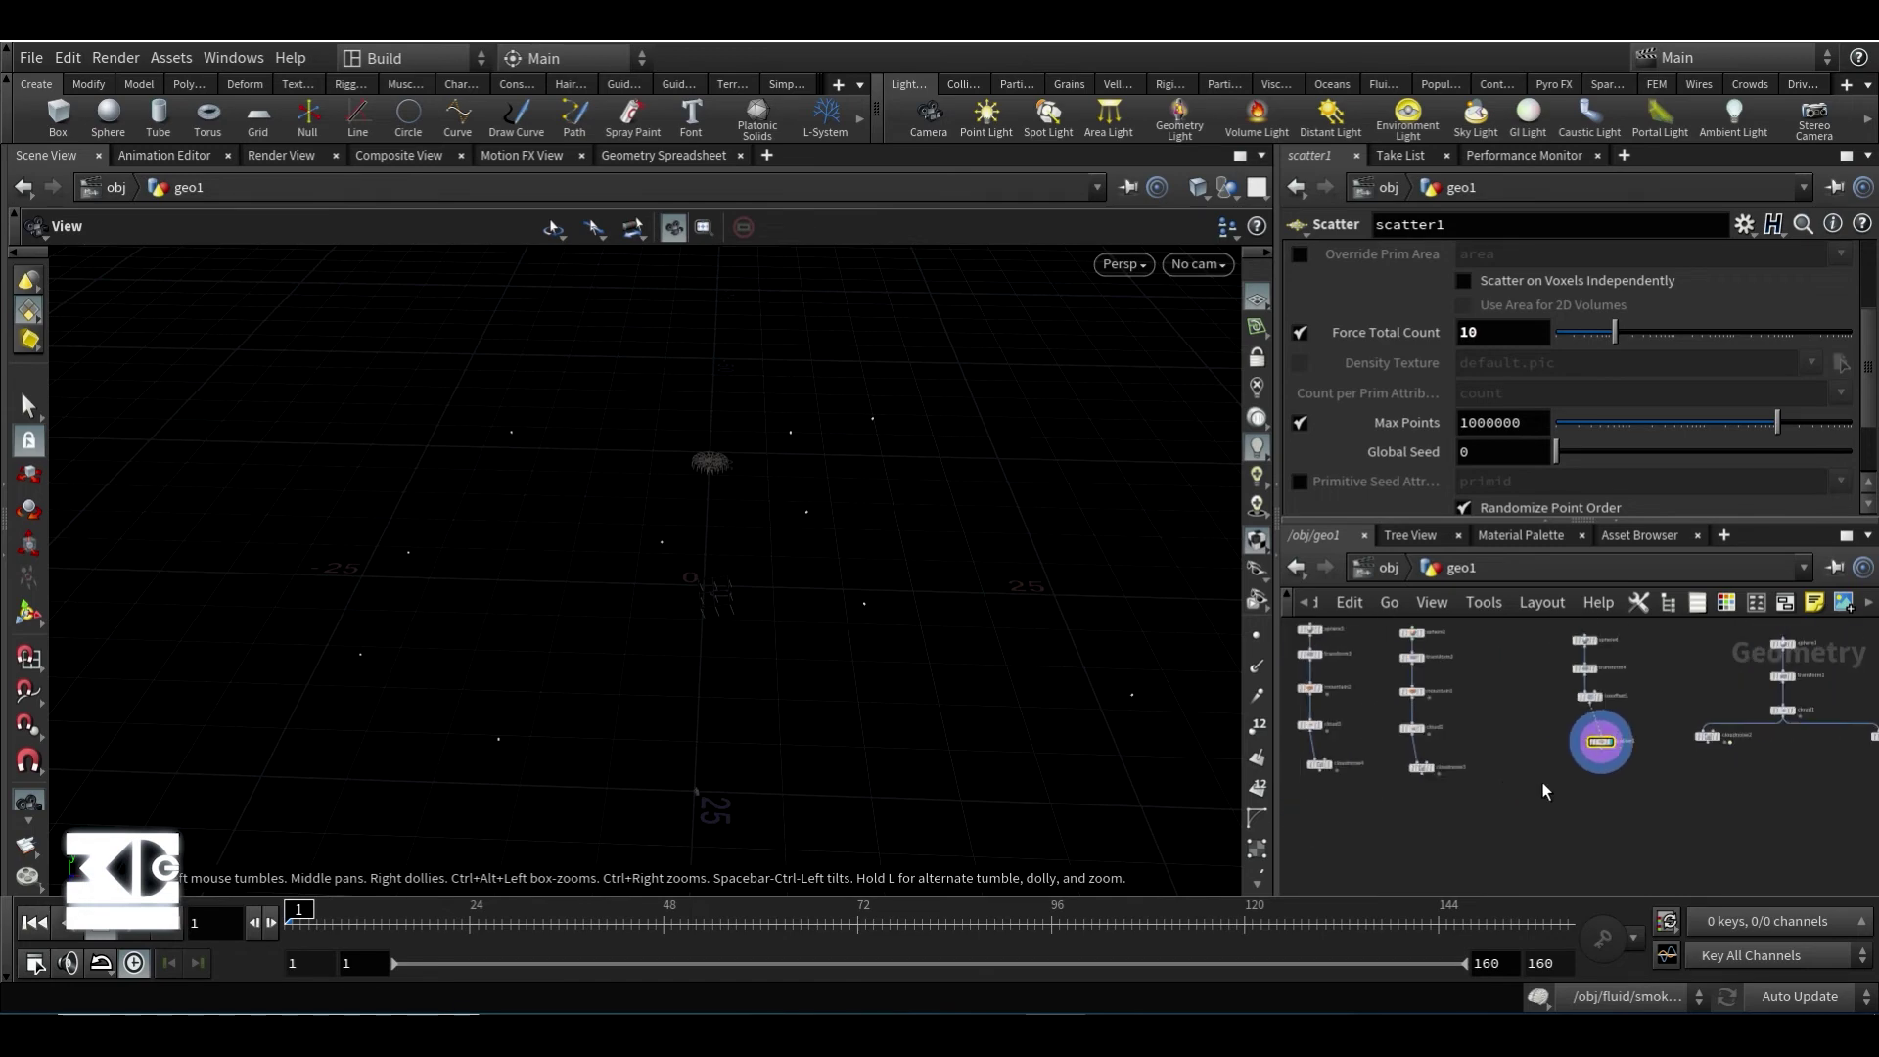
key("Tab")
type("mer")
key("Return")
left_click(1401, 797)
scroll(1401, 797, "up", 2)
middle_click_drag(1416, 804, 1513, 780)
left_click_drag(1527, 740, 1497, 777)
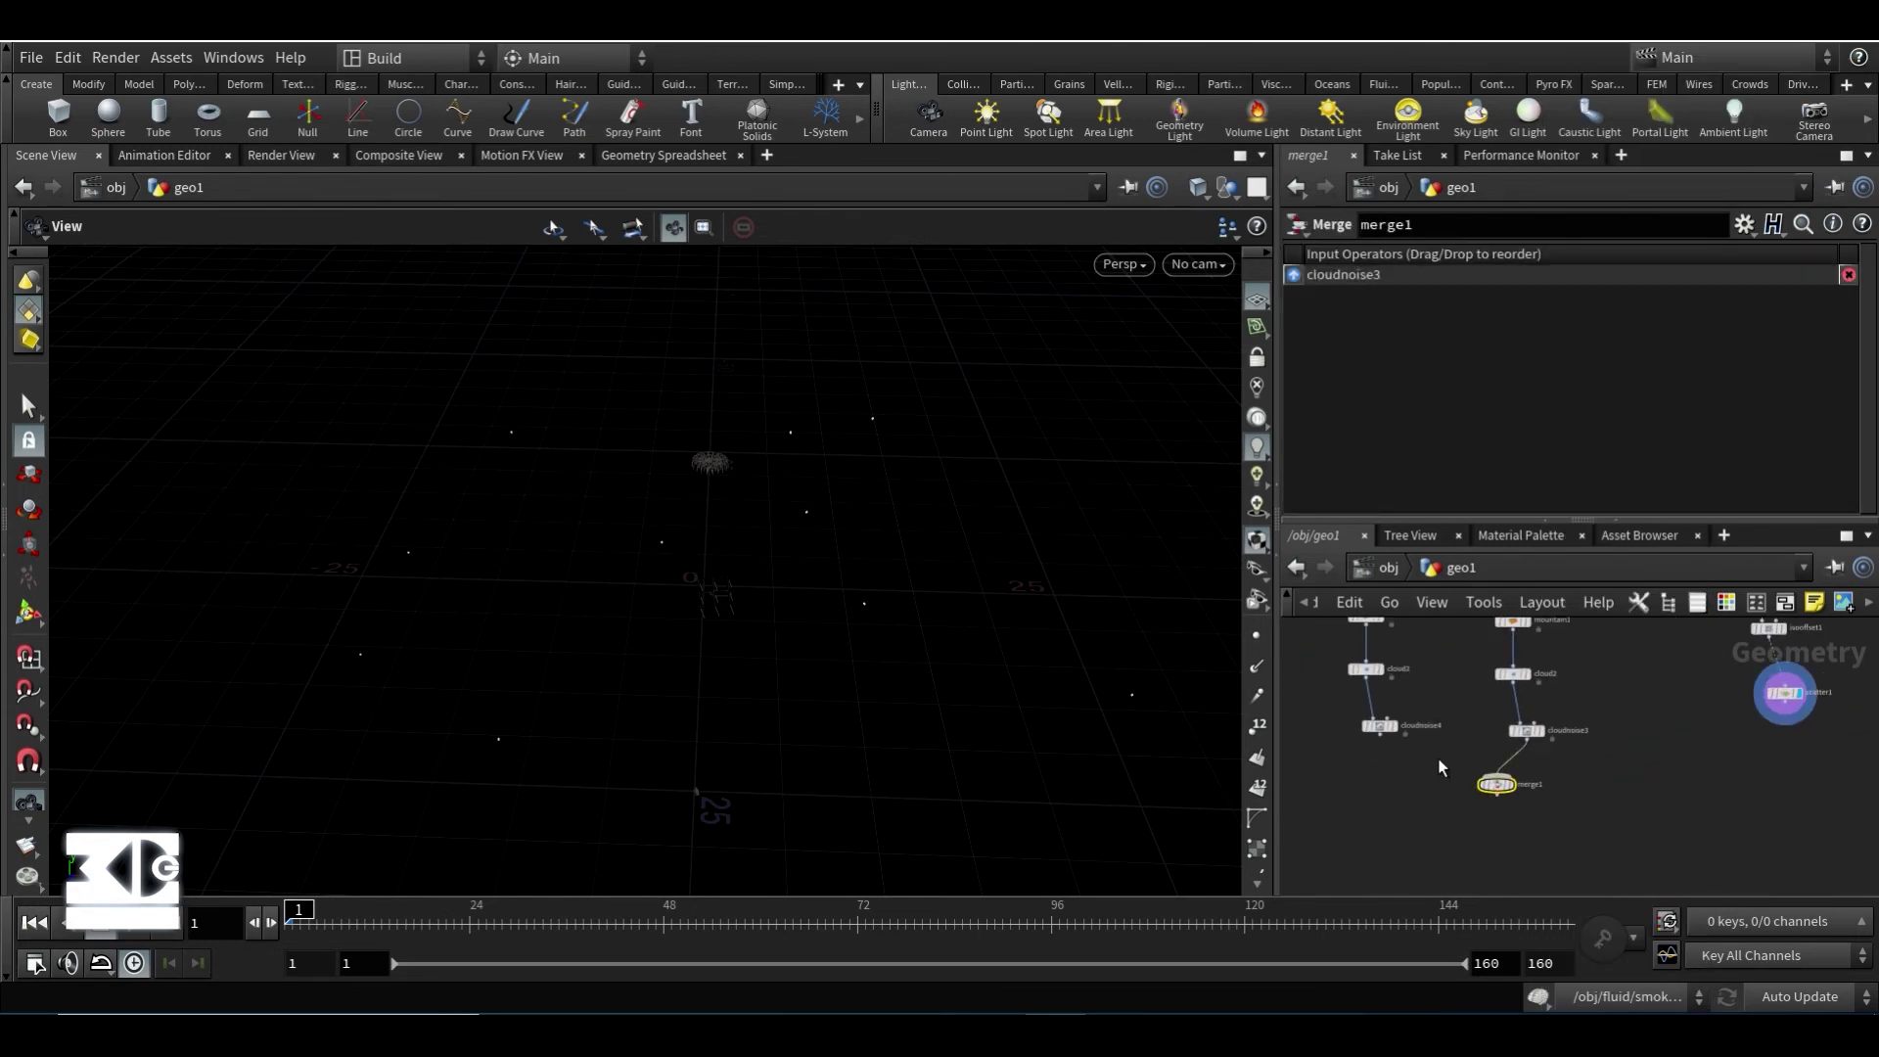
left_click(1493, 784)
key("r")
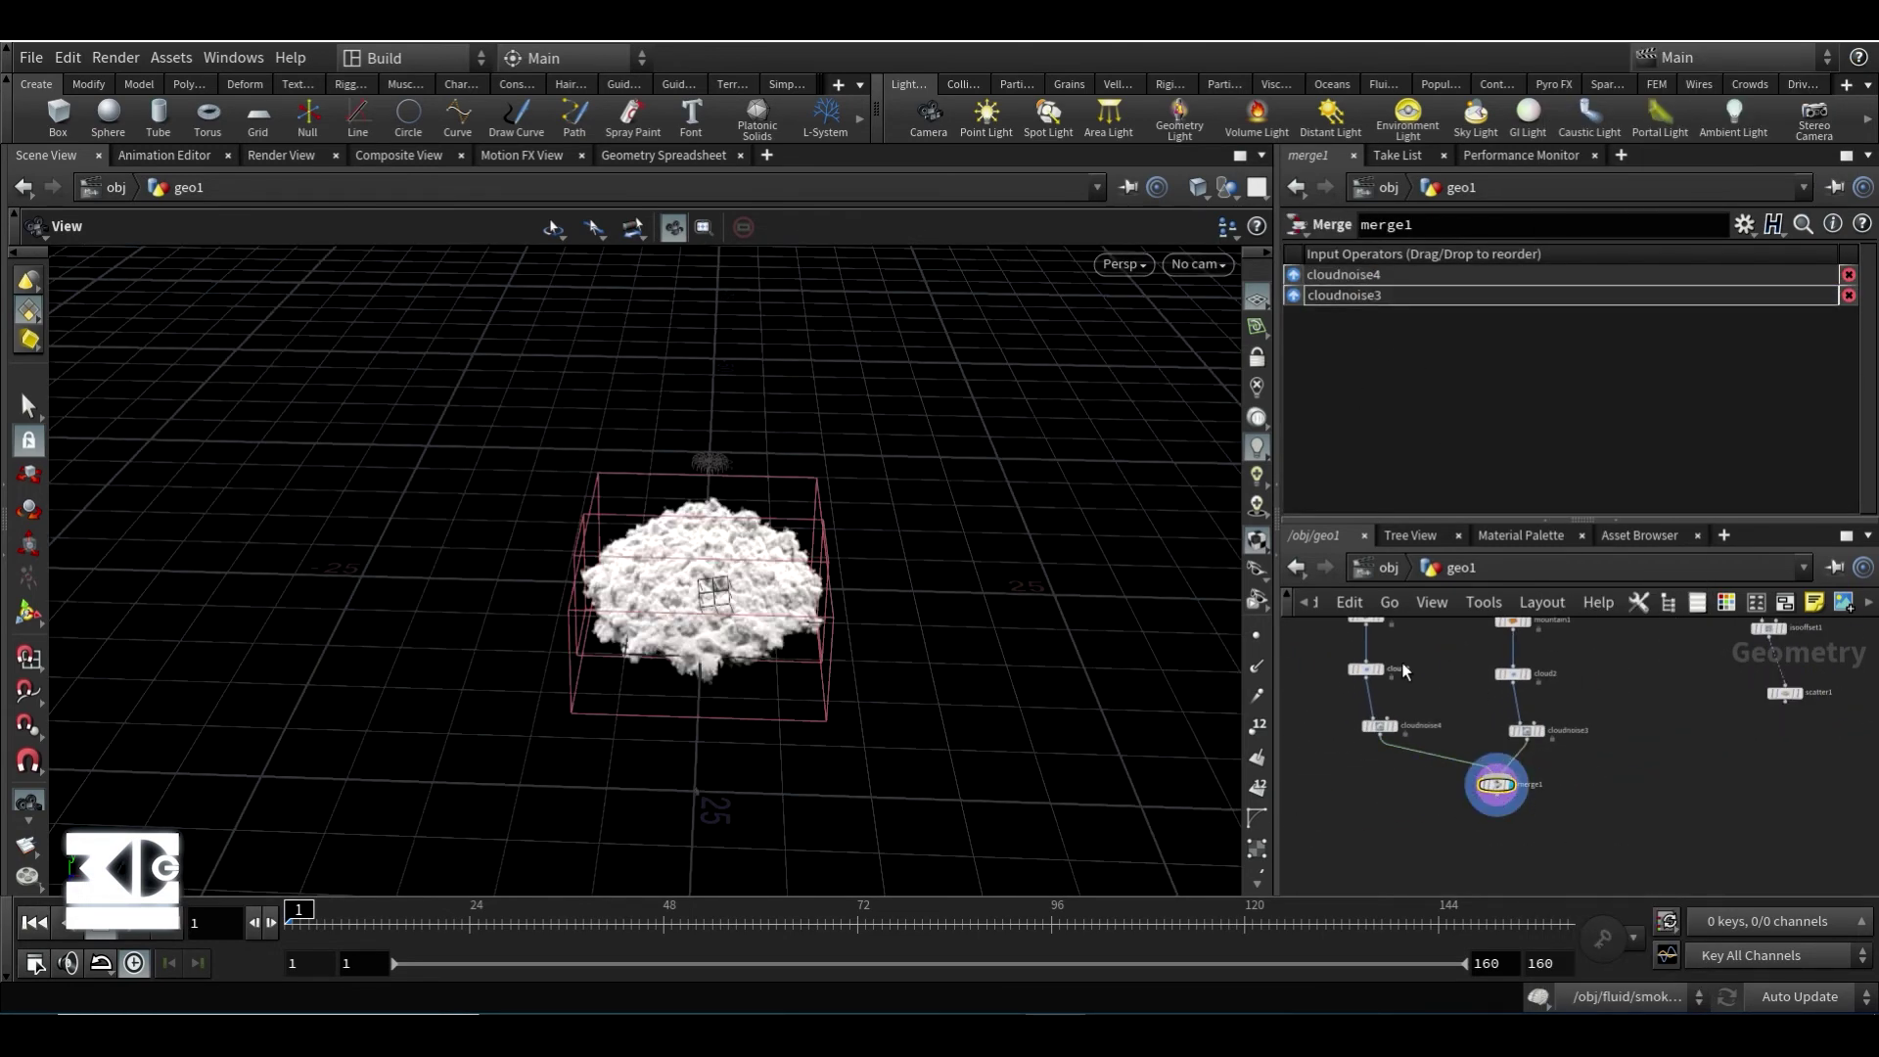
- Move the second cloud aside by setting transform3's X translation to -20
middle_click_drag(1403, 672, 1494, 809)
scroll(1494, 808, "up", 1)
left_click(1445, 690)
middle_click_drag(1626, 323, 1015, 323)
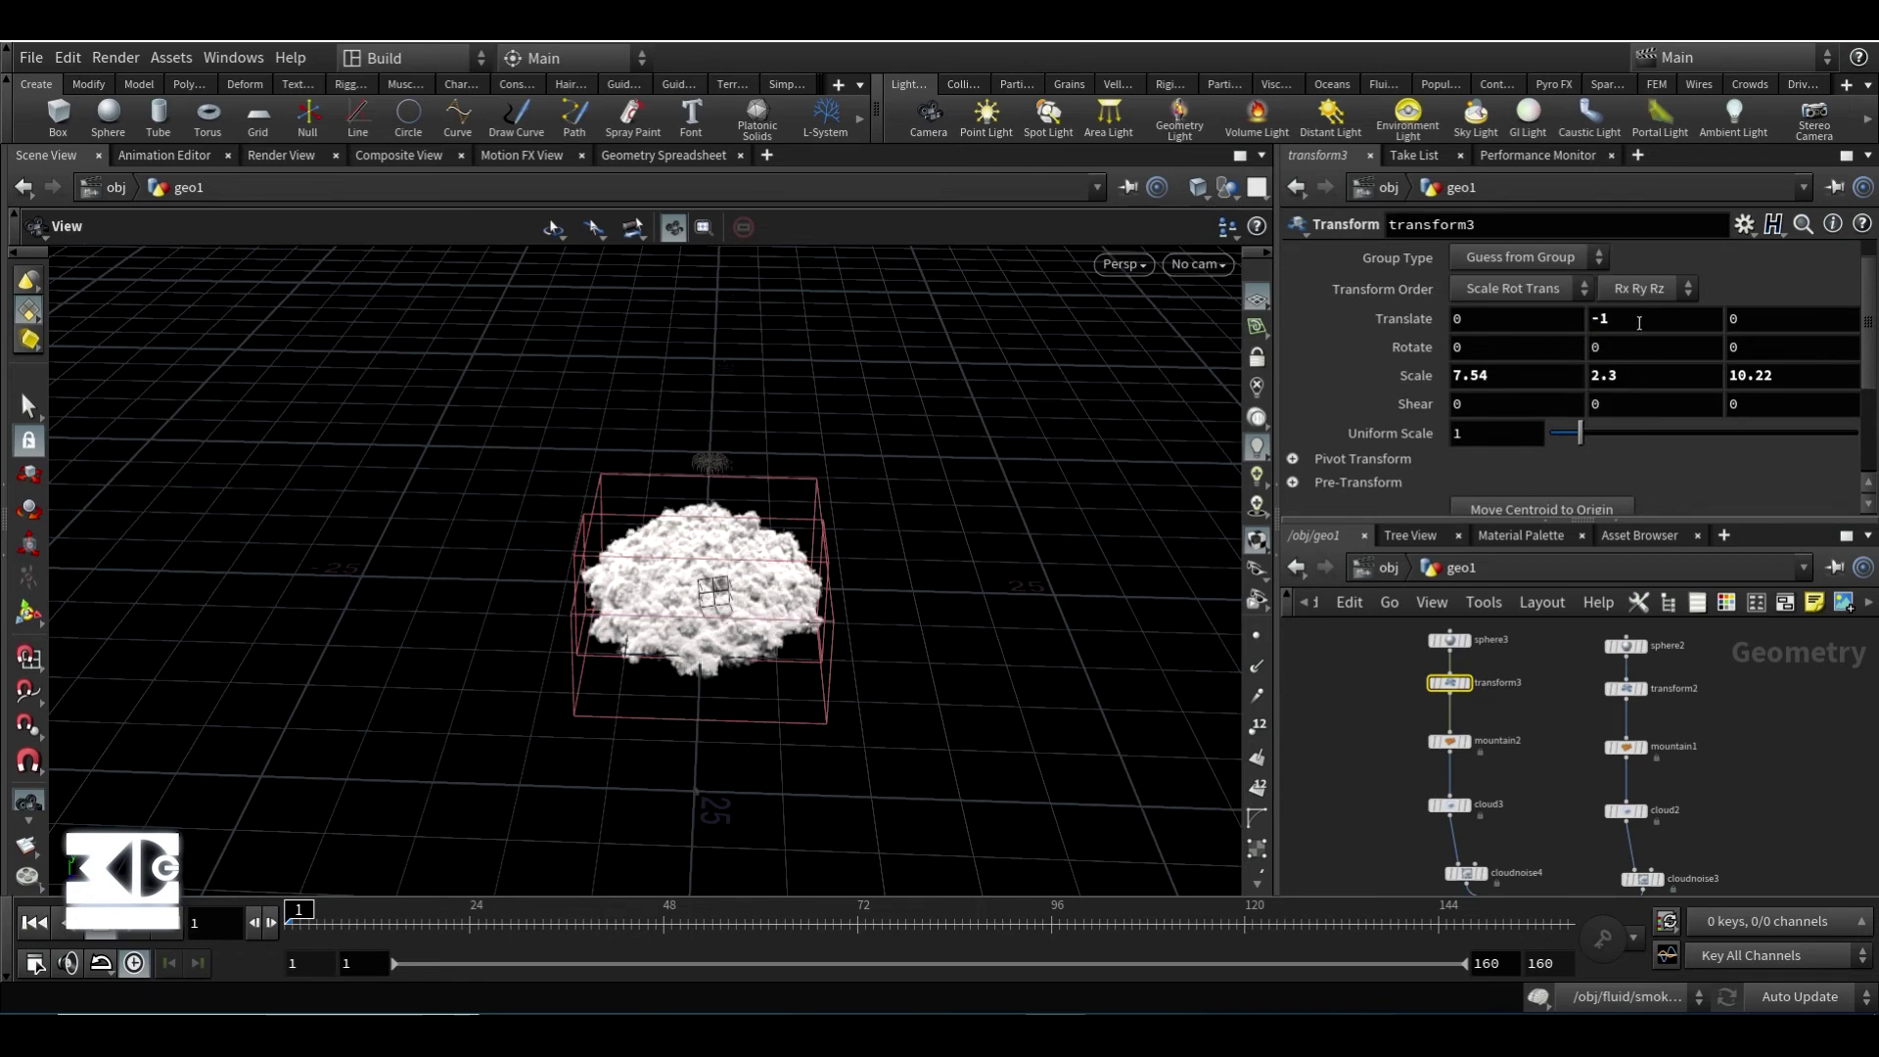
type("-20")
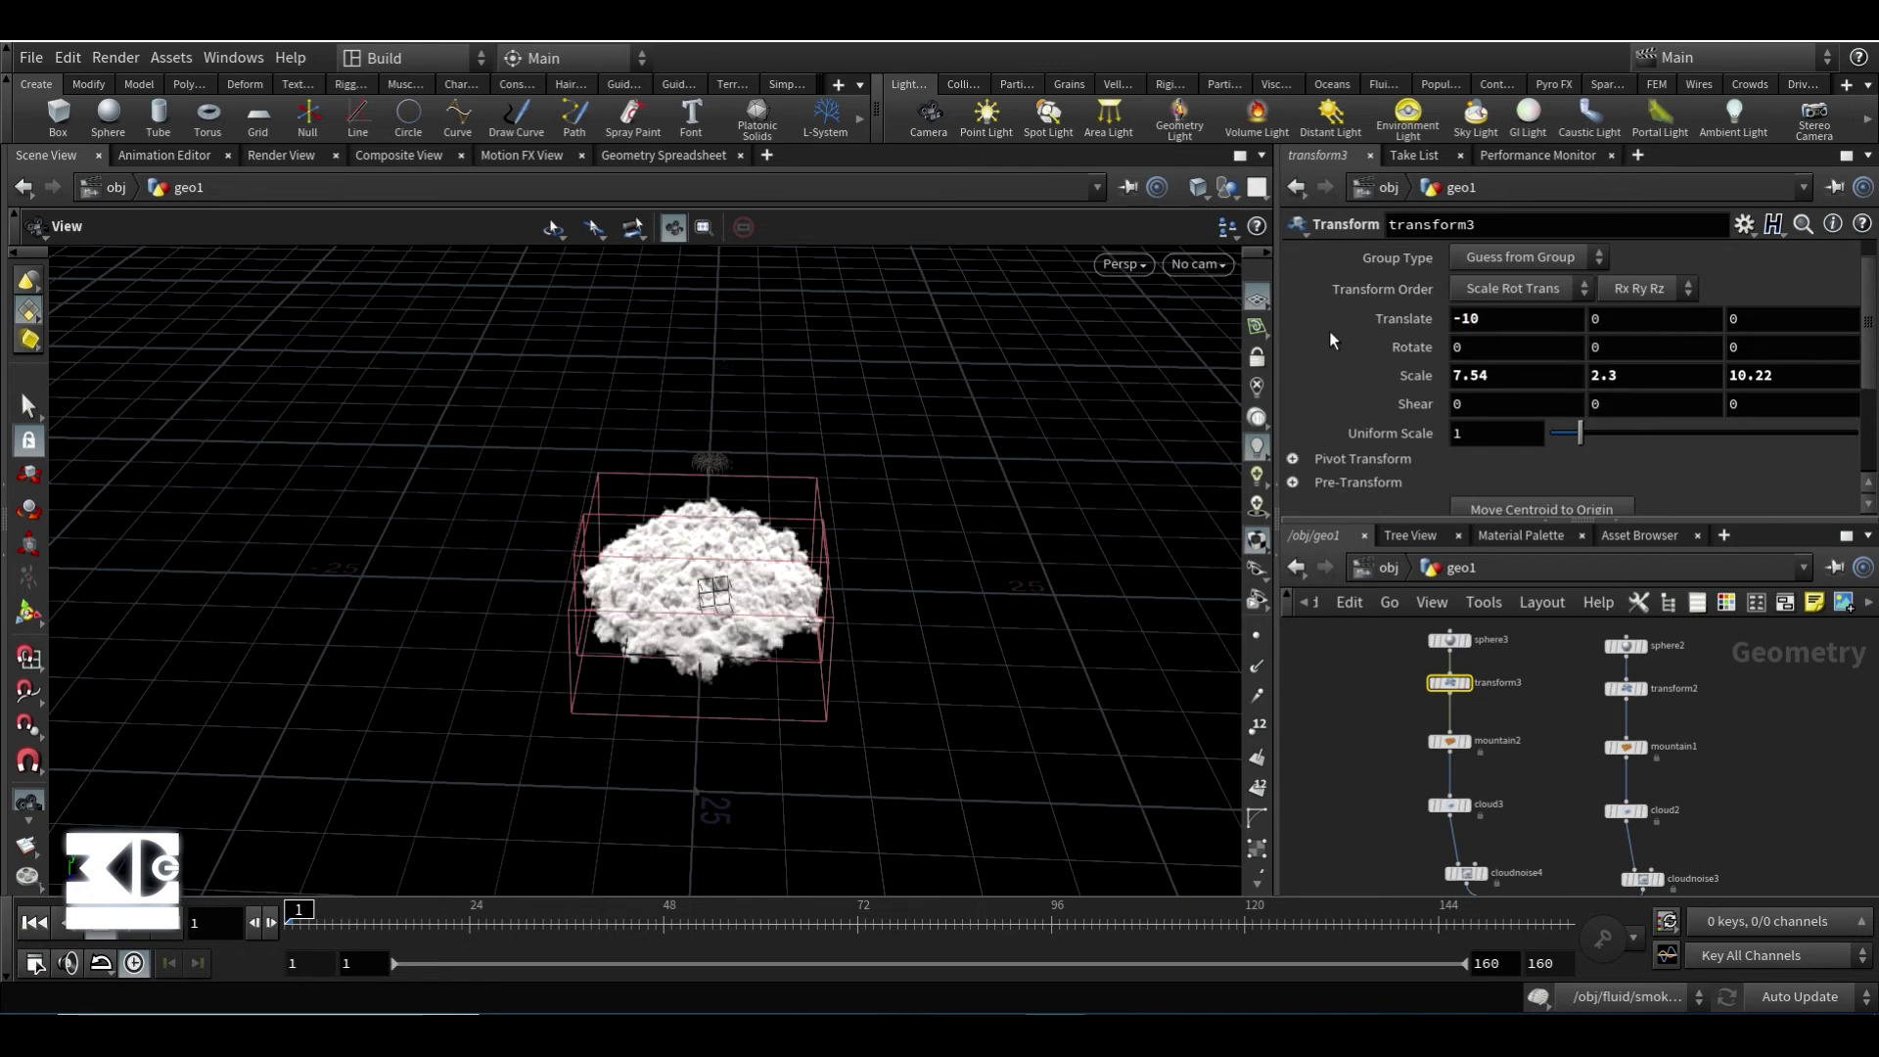
key("Return")
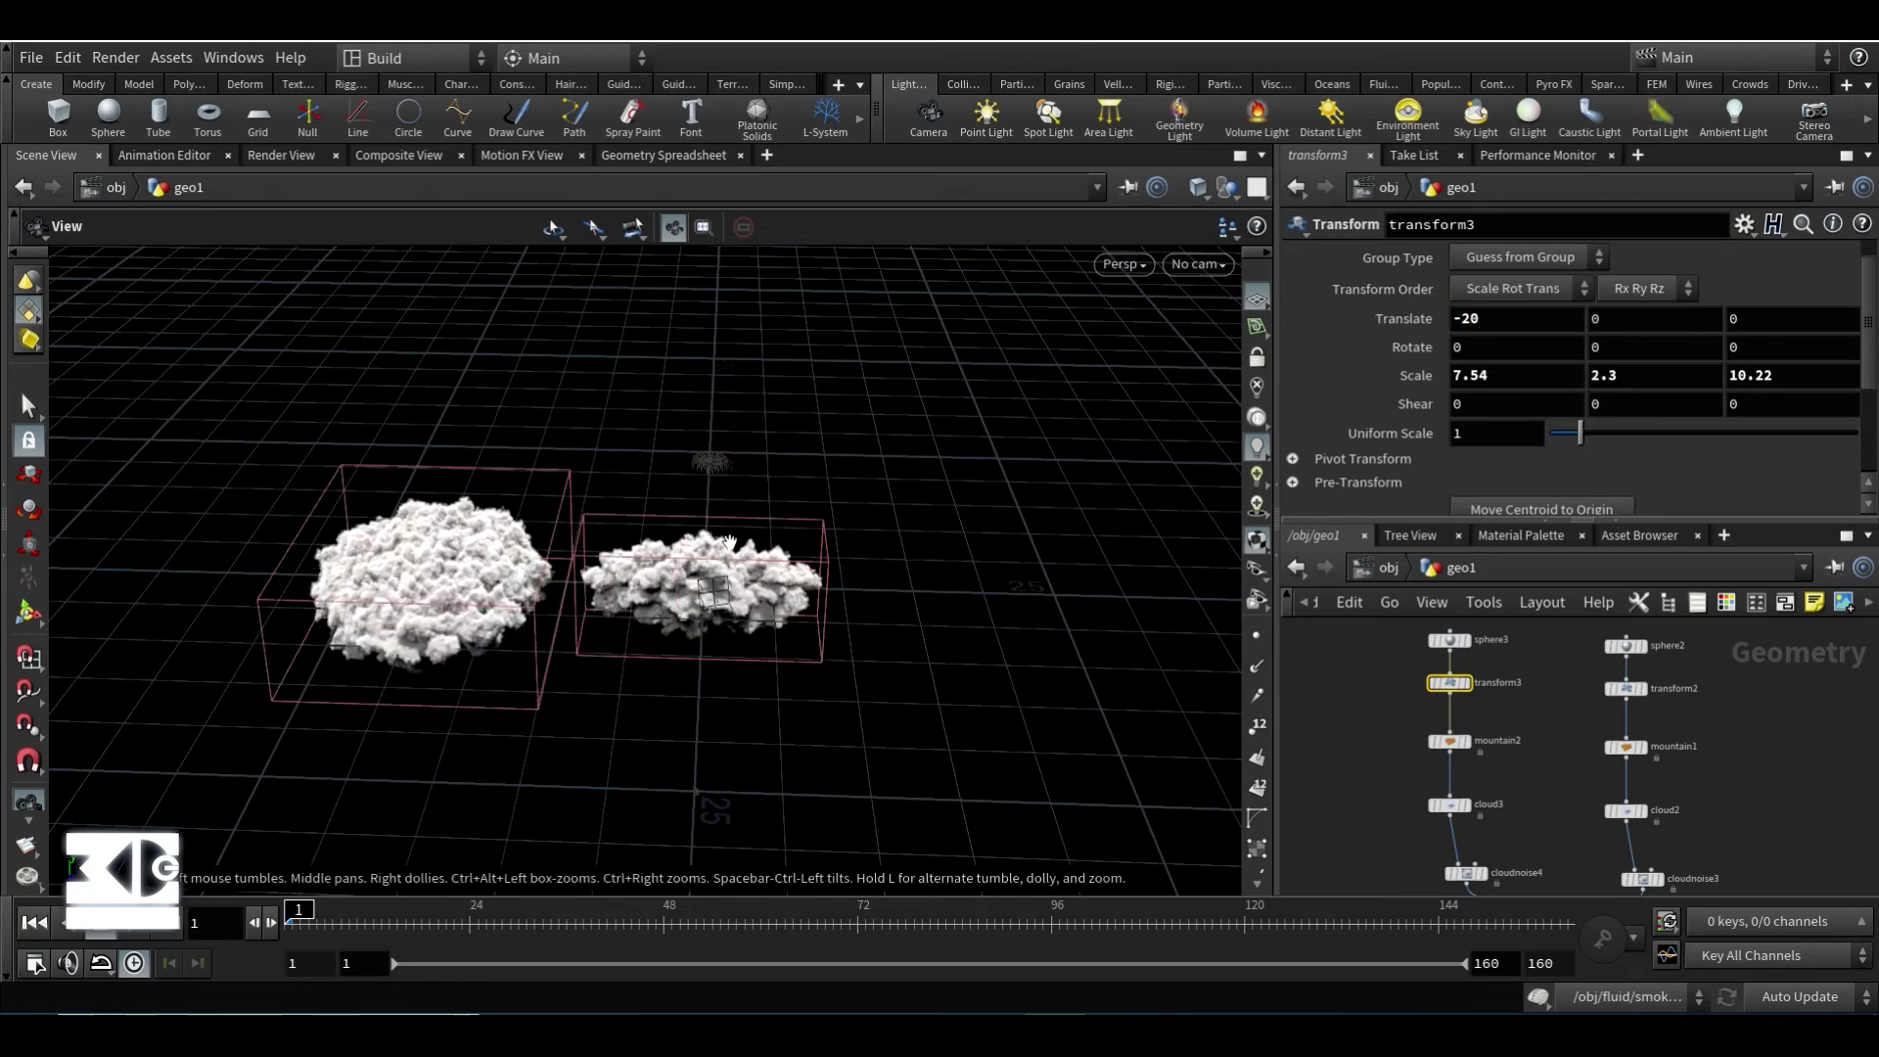
- Add a Copy to Points node that copies merge1 onto the scatter1 points, and display the copied clouds
key("Tab")
type("cop")
left_click(1363, 168)
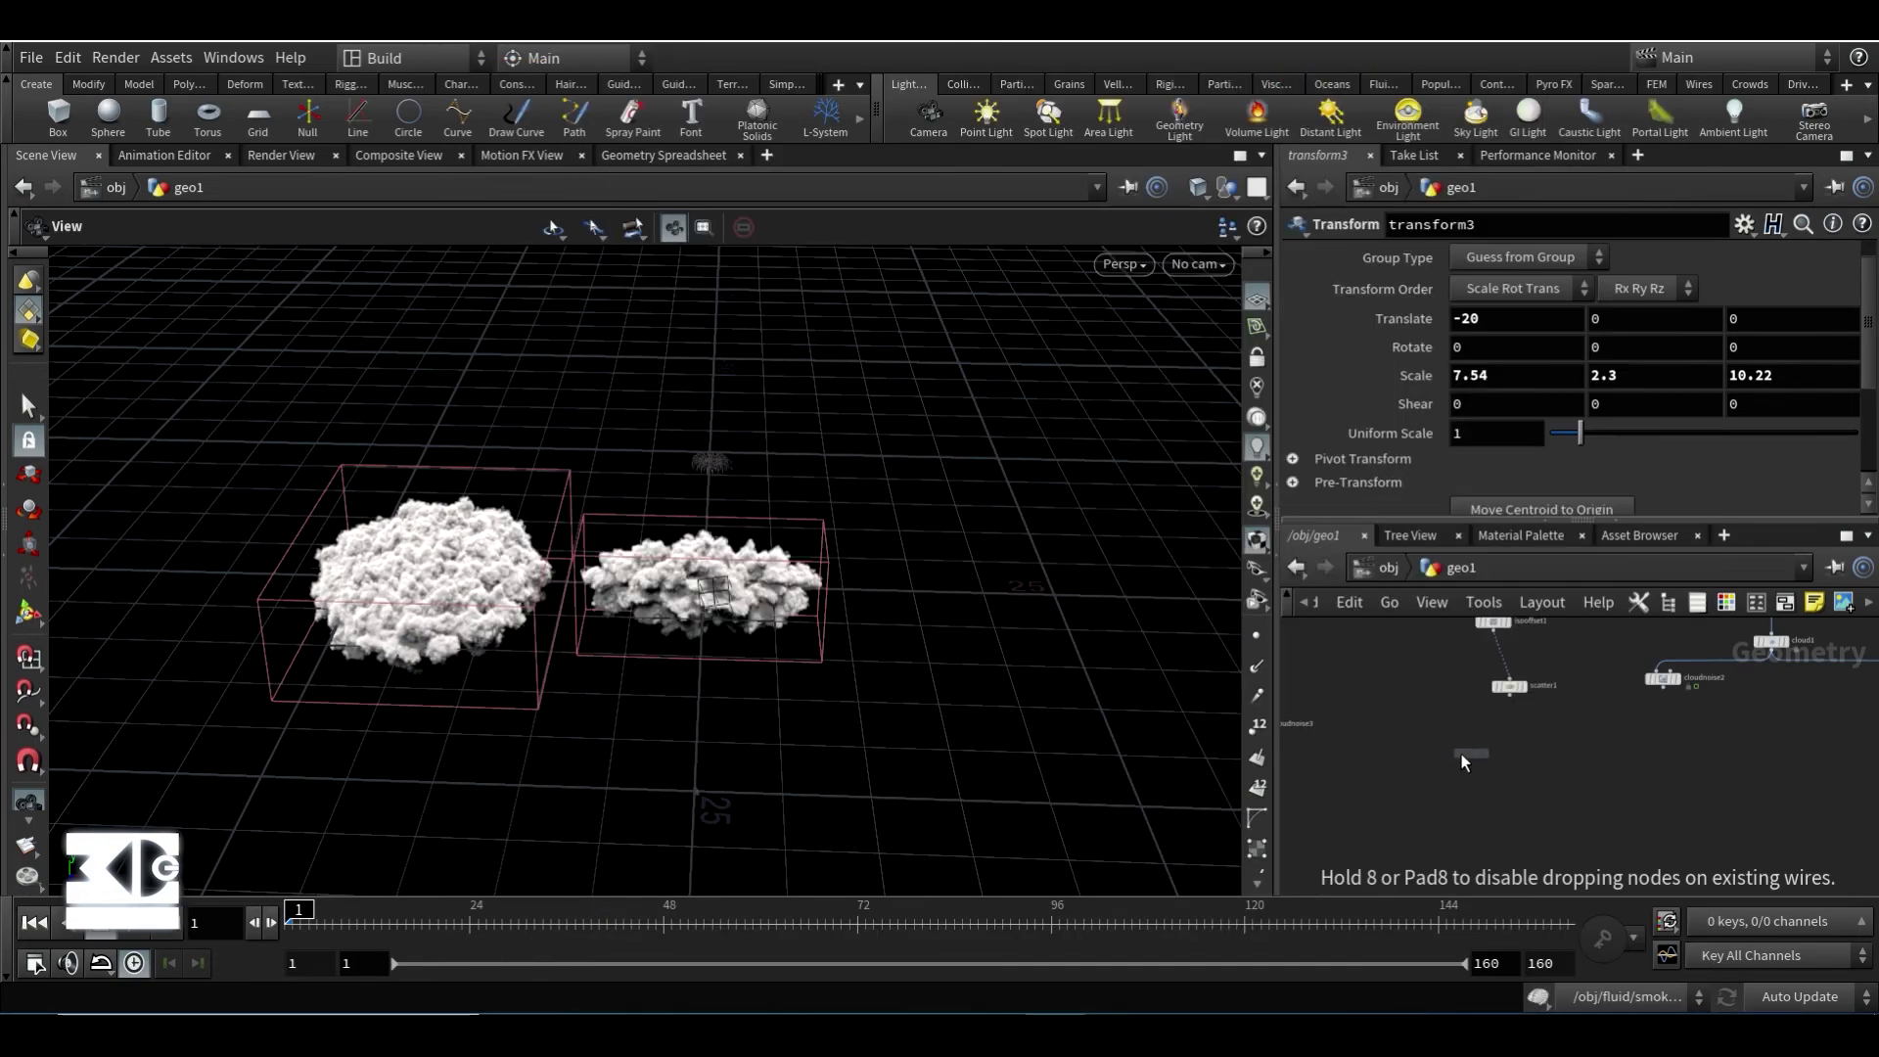
left_click(1663, 788)
left_click_drag(1664, 794, 1617, 869)
left_click_drag(1605, 849, 1403, 820)
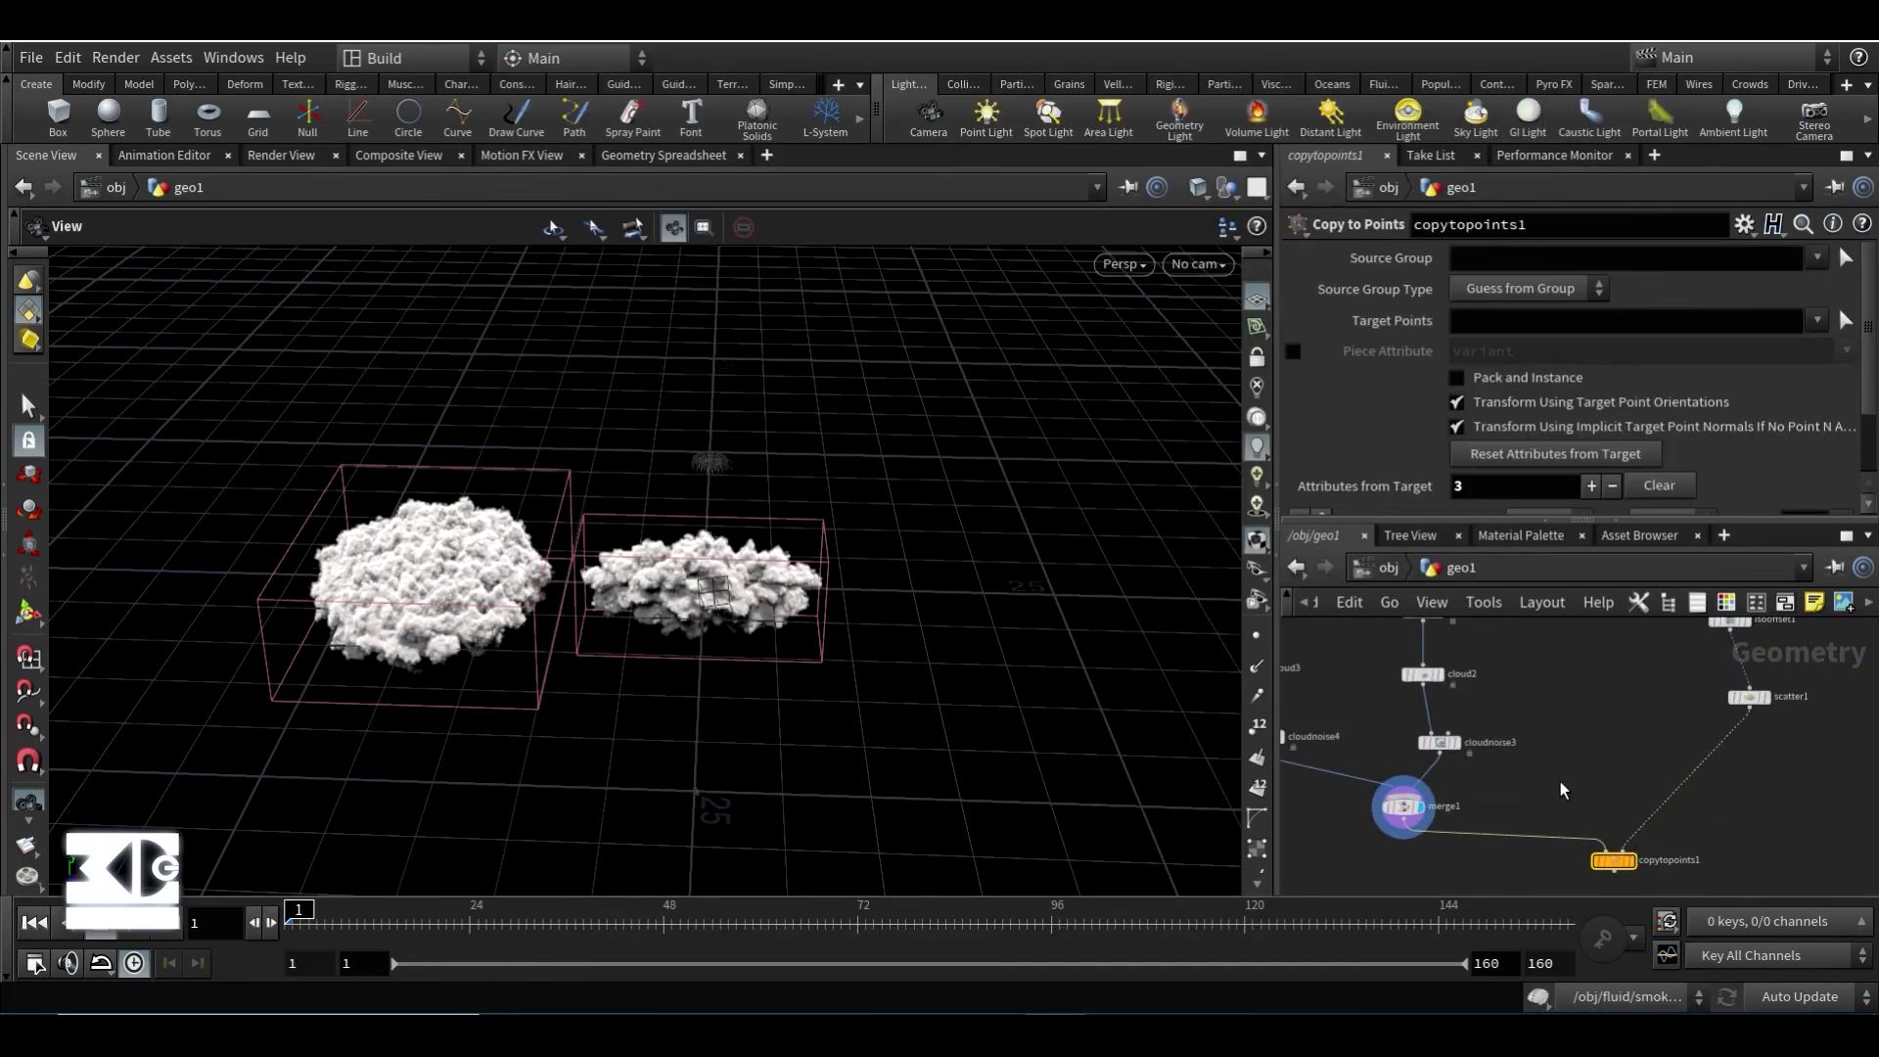
middle_click_drag(1564, 789, 1525, 724)
left_click(1590, 794)
left_click_drag(676, 701, 744, 705)
- Spread the copied clouds farther apart by setting transform4's uniform scale to 10
middle_click_drag(1589, 725, 1534, 821)
middle_click_drag(1602, 677, 1594, 785)
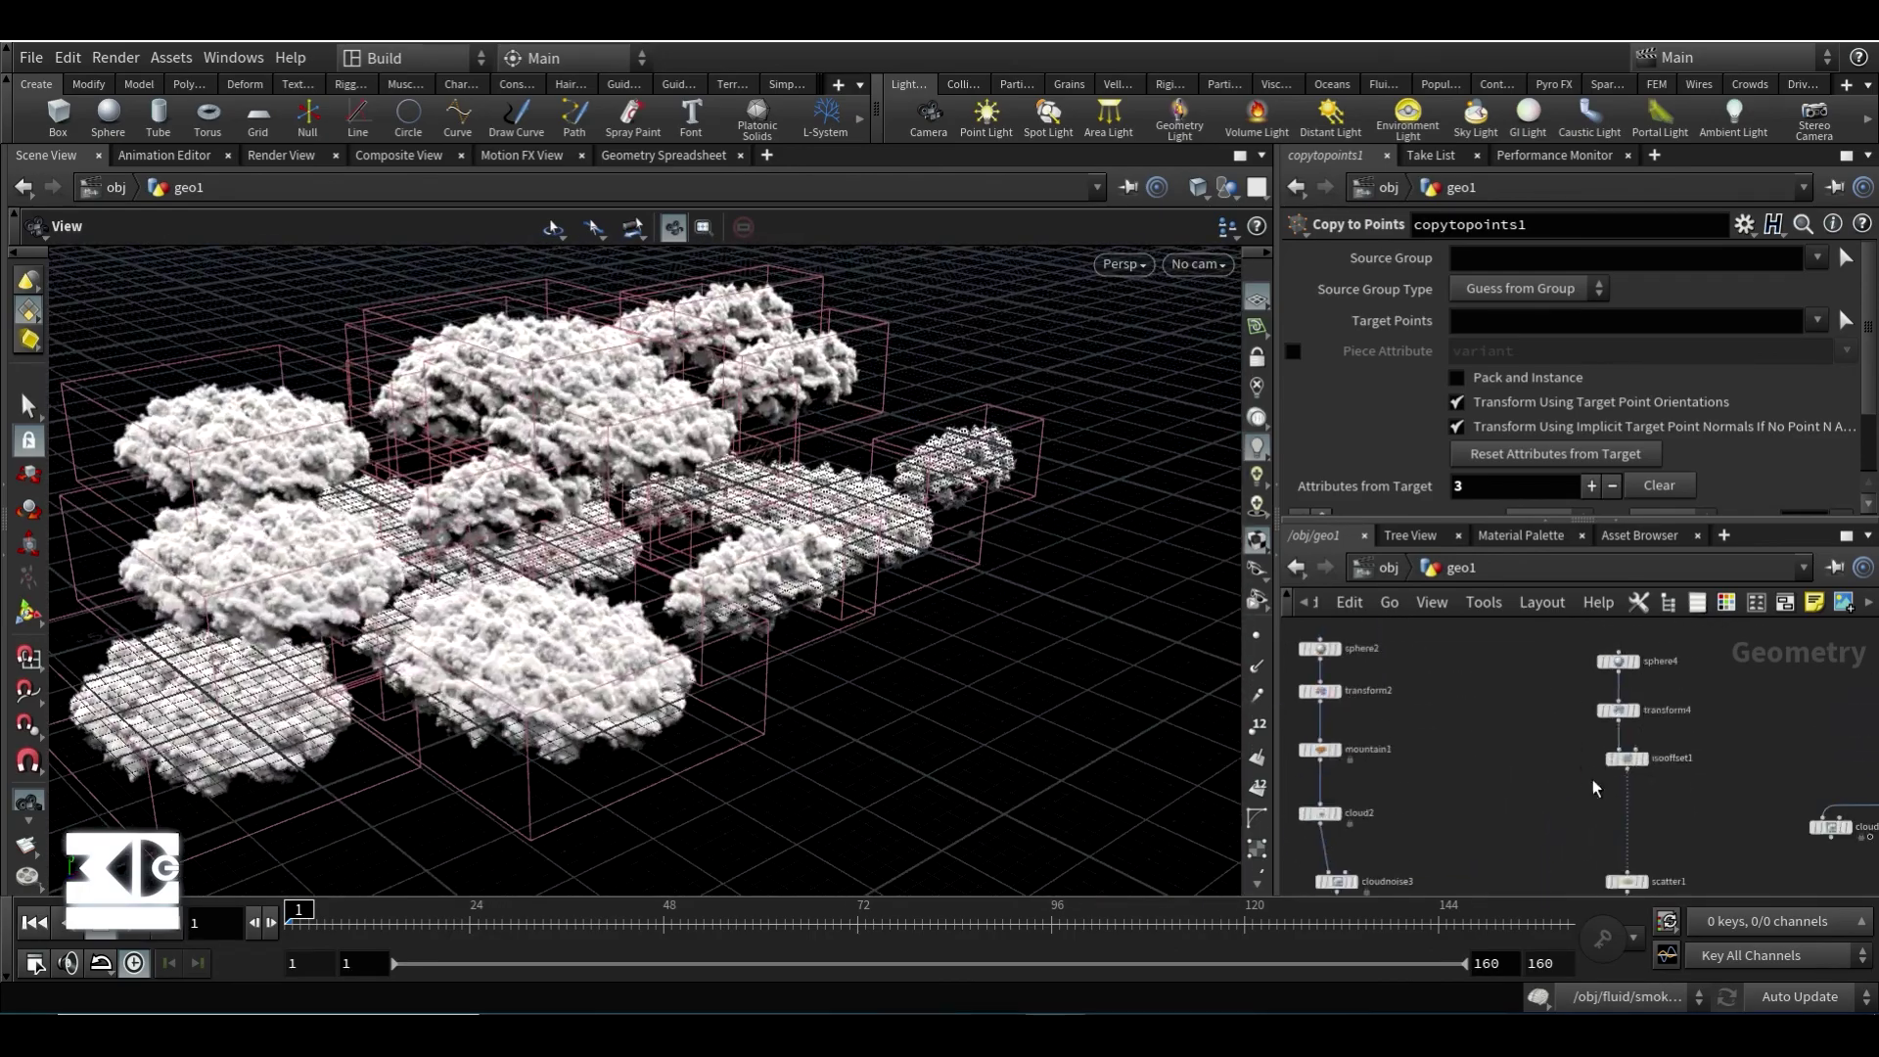
left_click(1619, 710)
left_click_drag(1507, 434, 1373, 472)
type("10")
key("Return")
left_click_drag(702, 484, 773, 521)
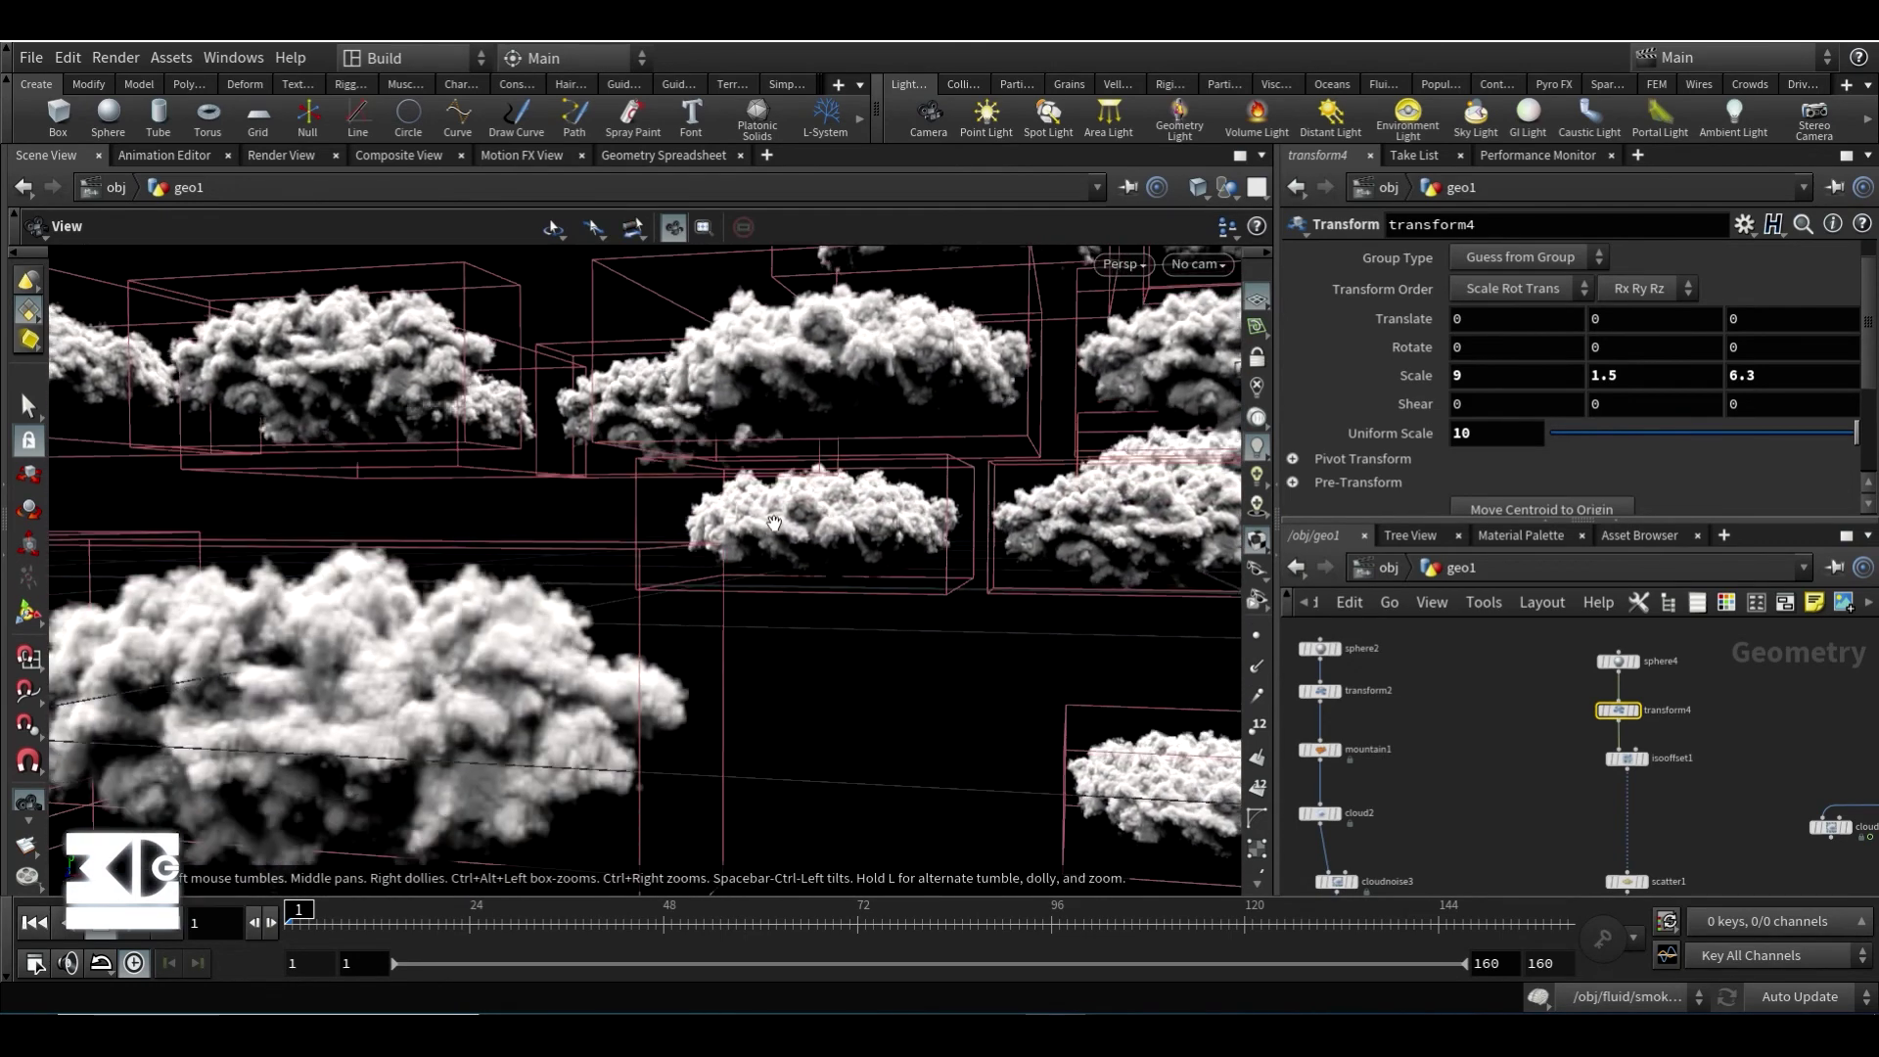
scroll(1538, 741, "down", 3)
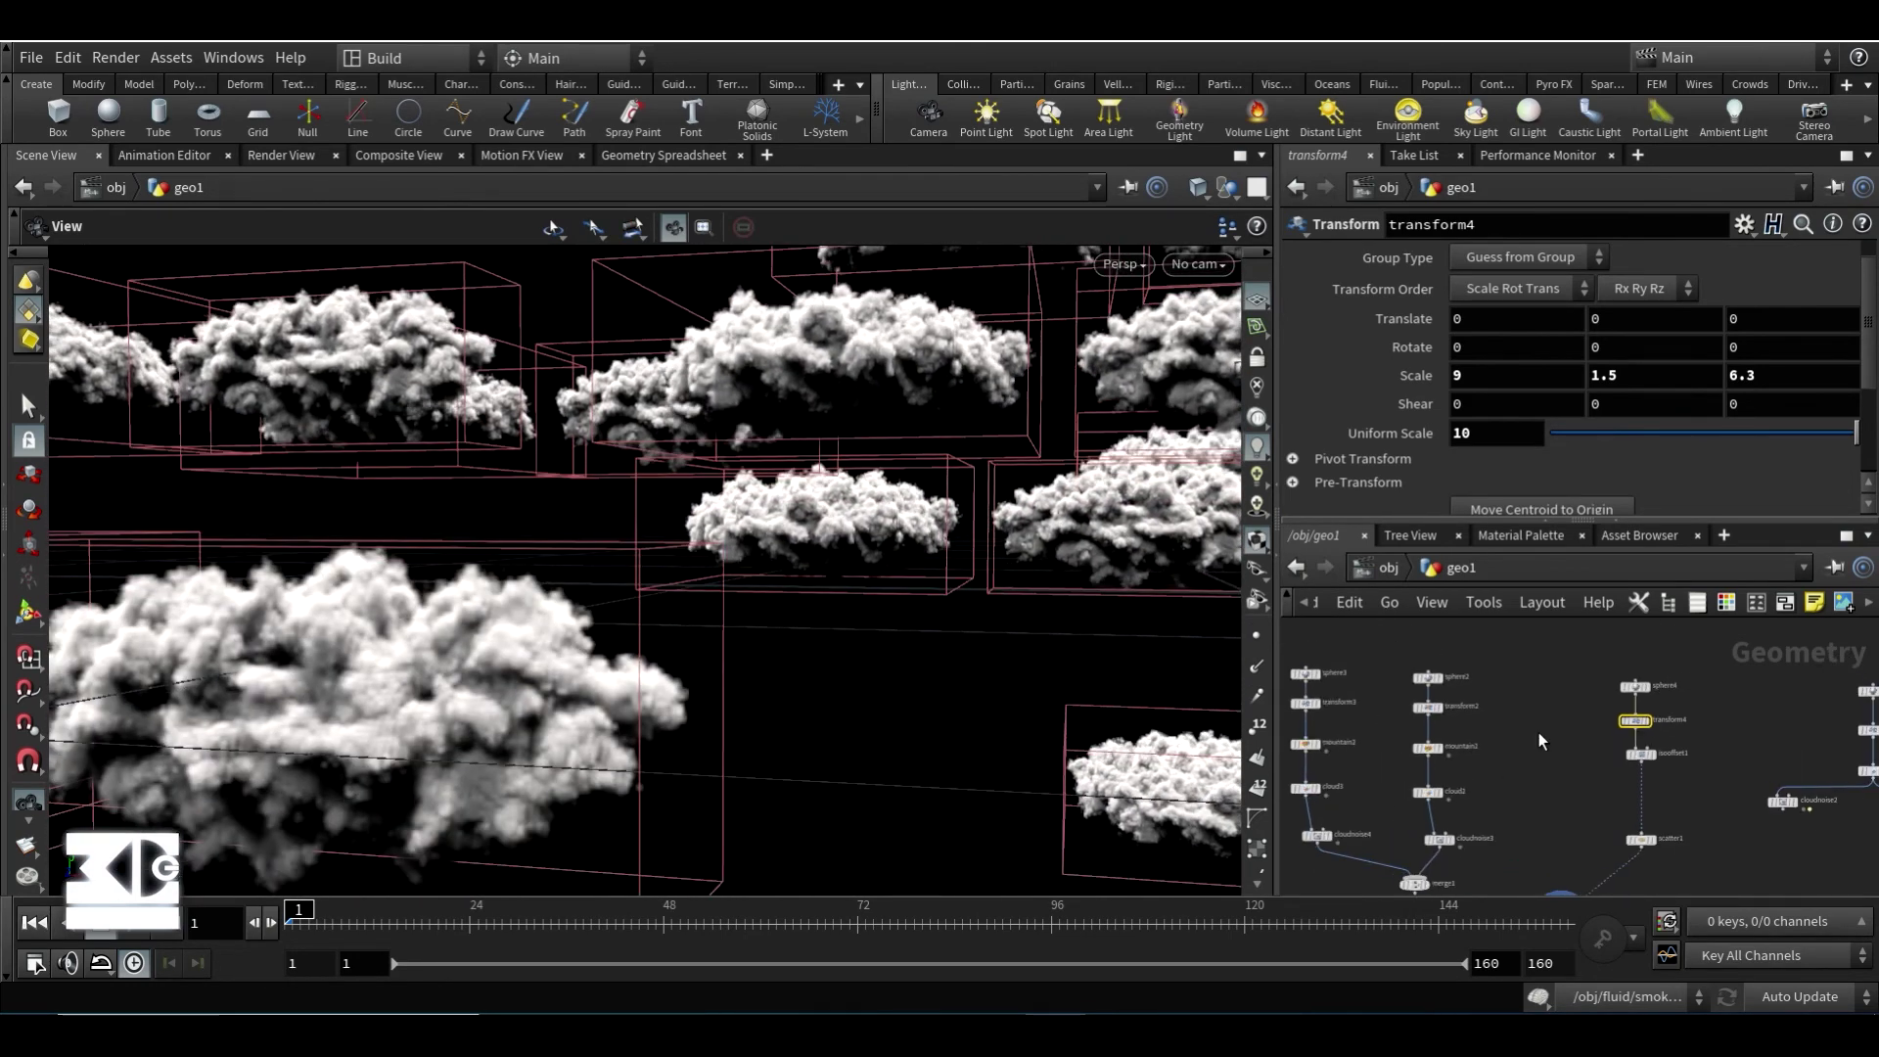
middle_click_drag(1583, 844, 1530, 738)
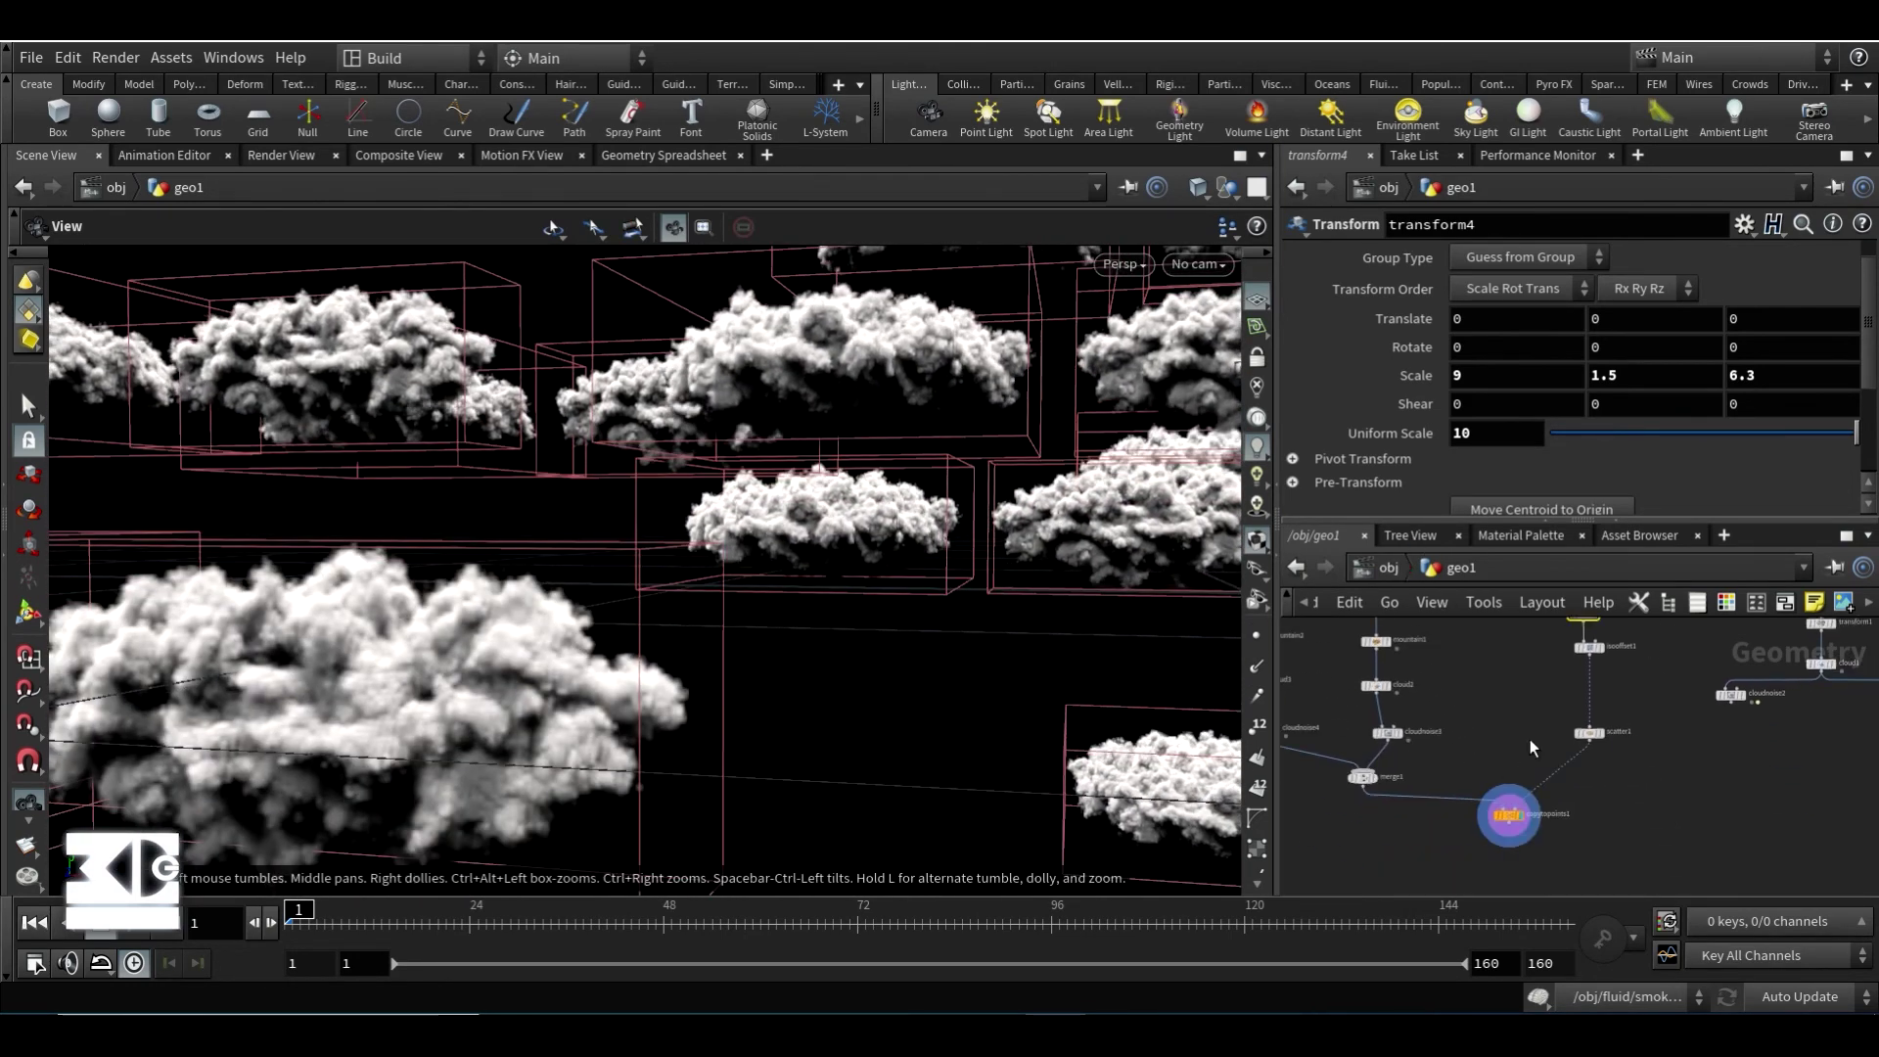
- Leave geo1 and examine the node network of the finished cloud object
left_click(1389, 567)
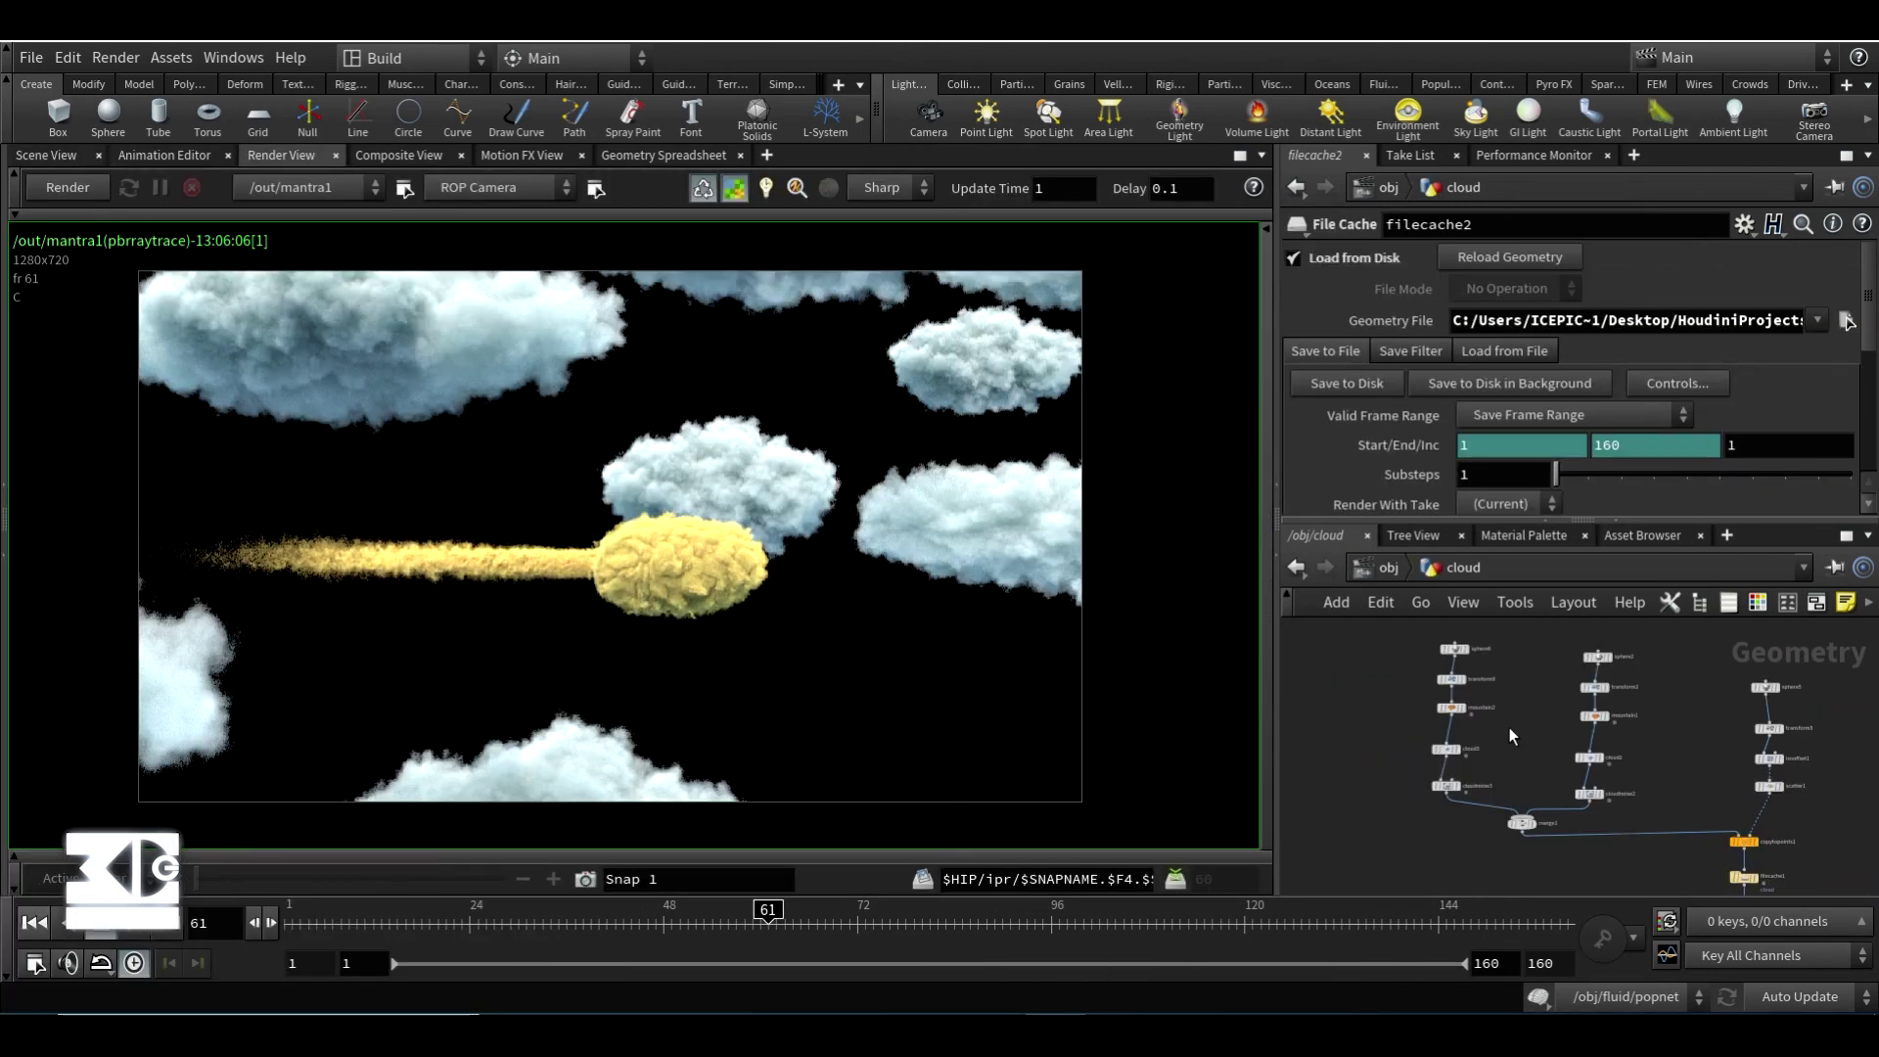
scroll(1509, 726, "up", 2)
middle_click_drag(1519, 713, 1481, 780)
scroll(1457, 684, "down", 1)
middle_click_drag(1619, 684, 1510, 657)
scroll(1562, 691, "down", 1)
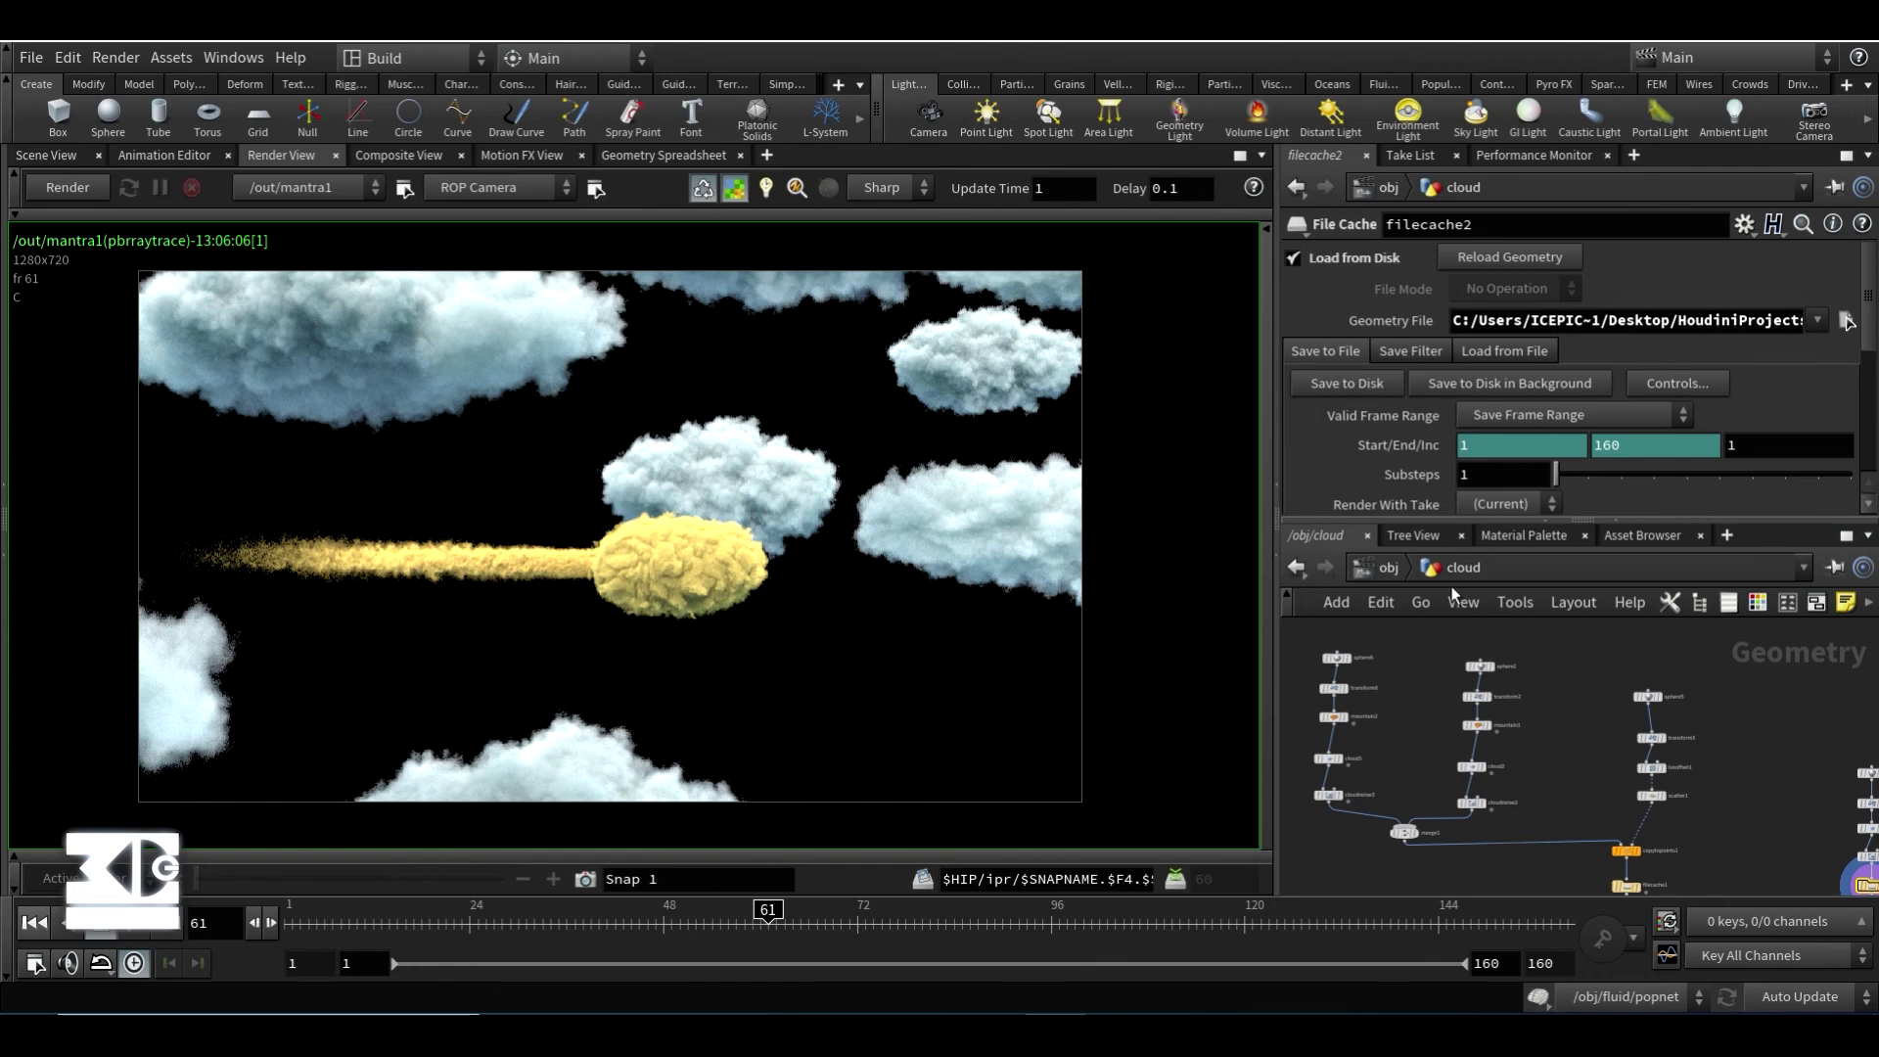
- Return from the cloud network to the object level and display the whole scene in the scene view
left_click(46, 154)
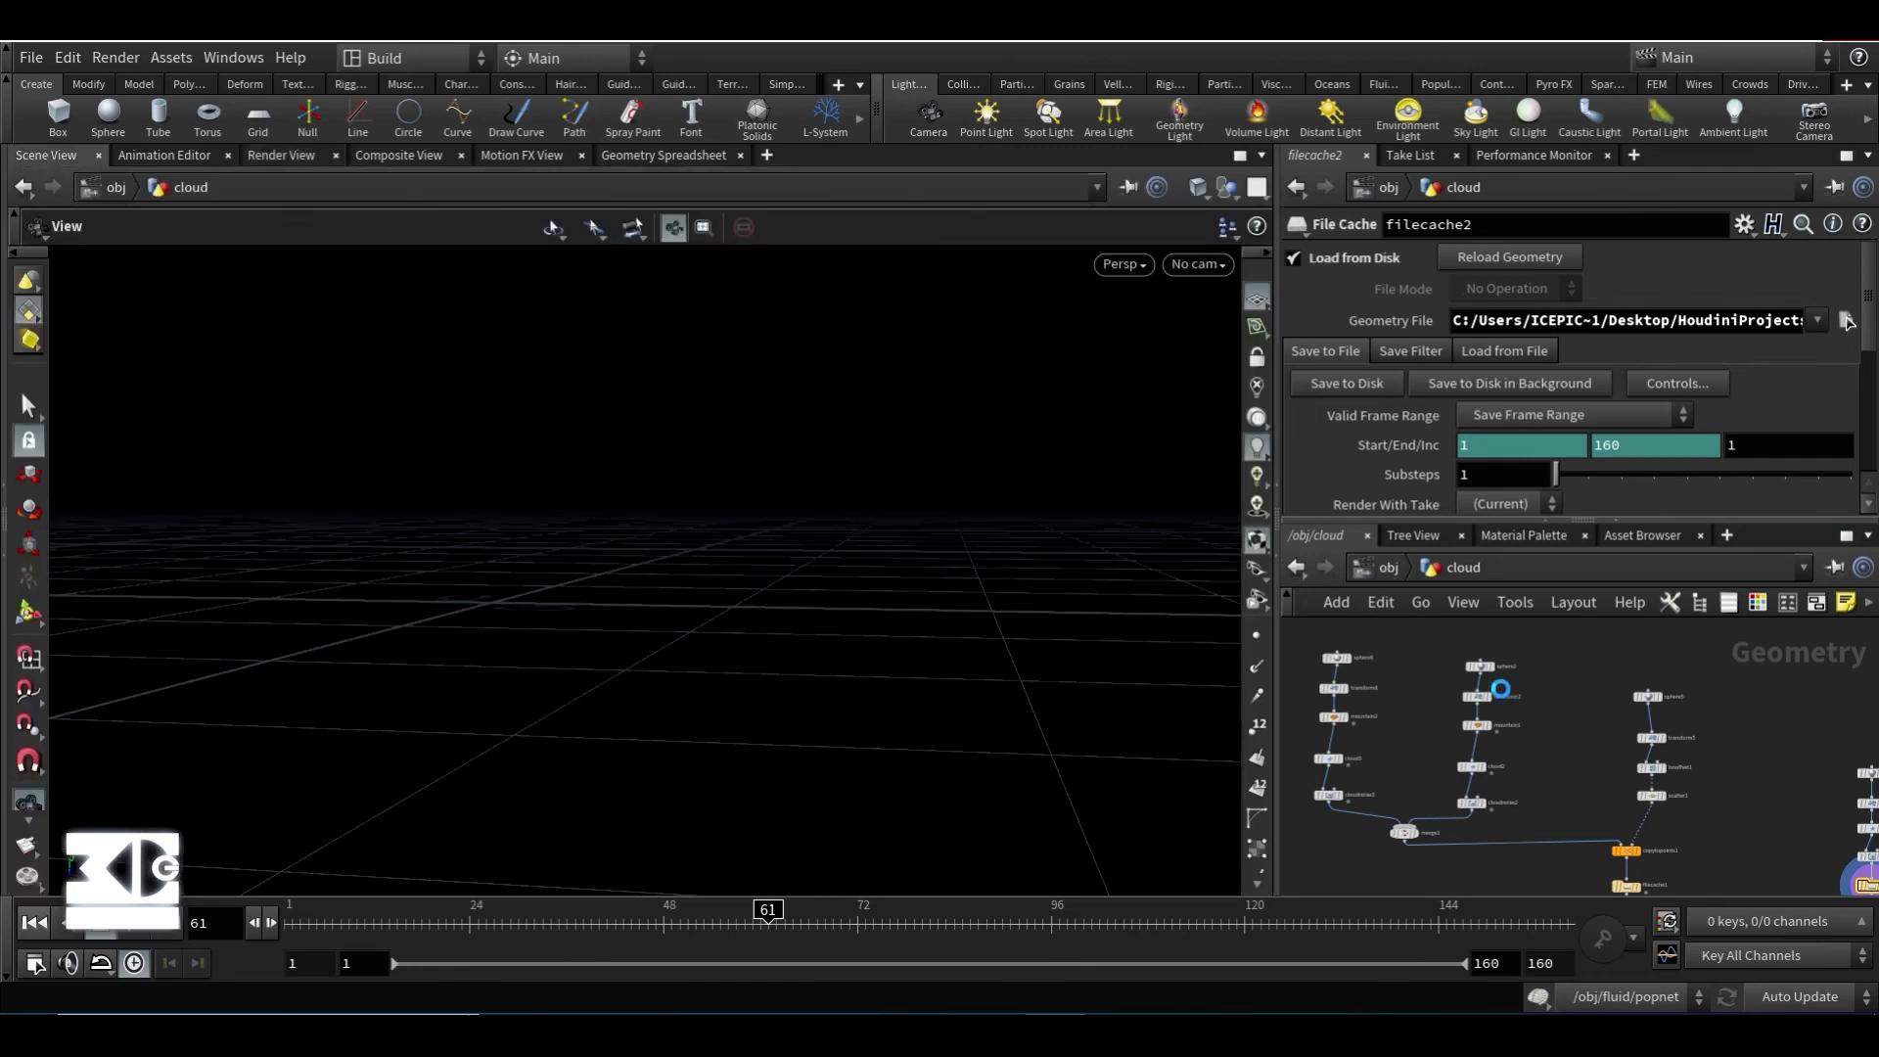
key("u")
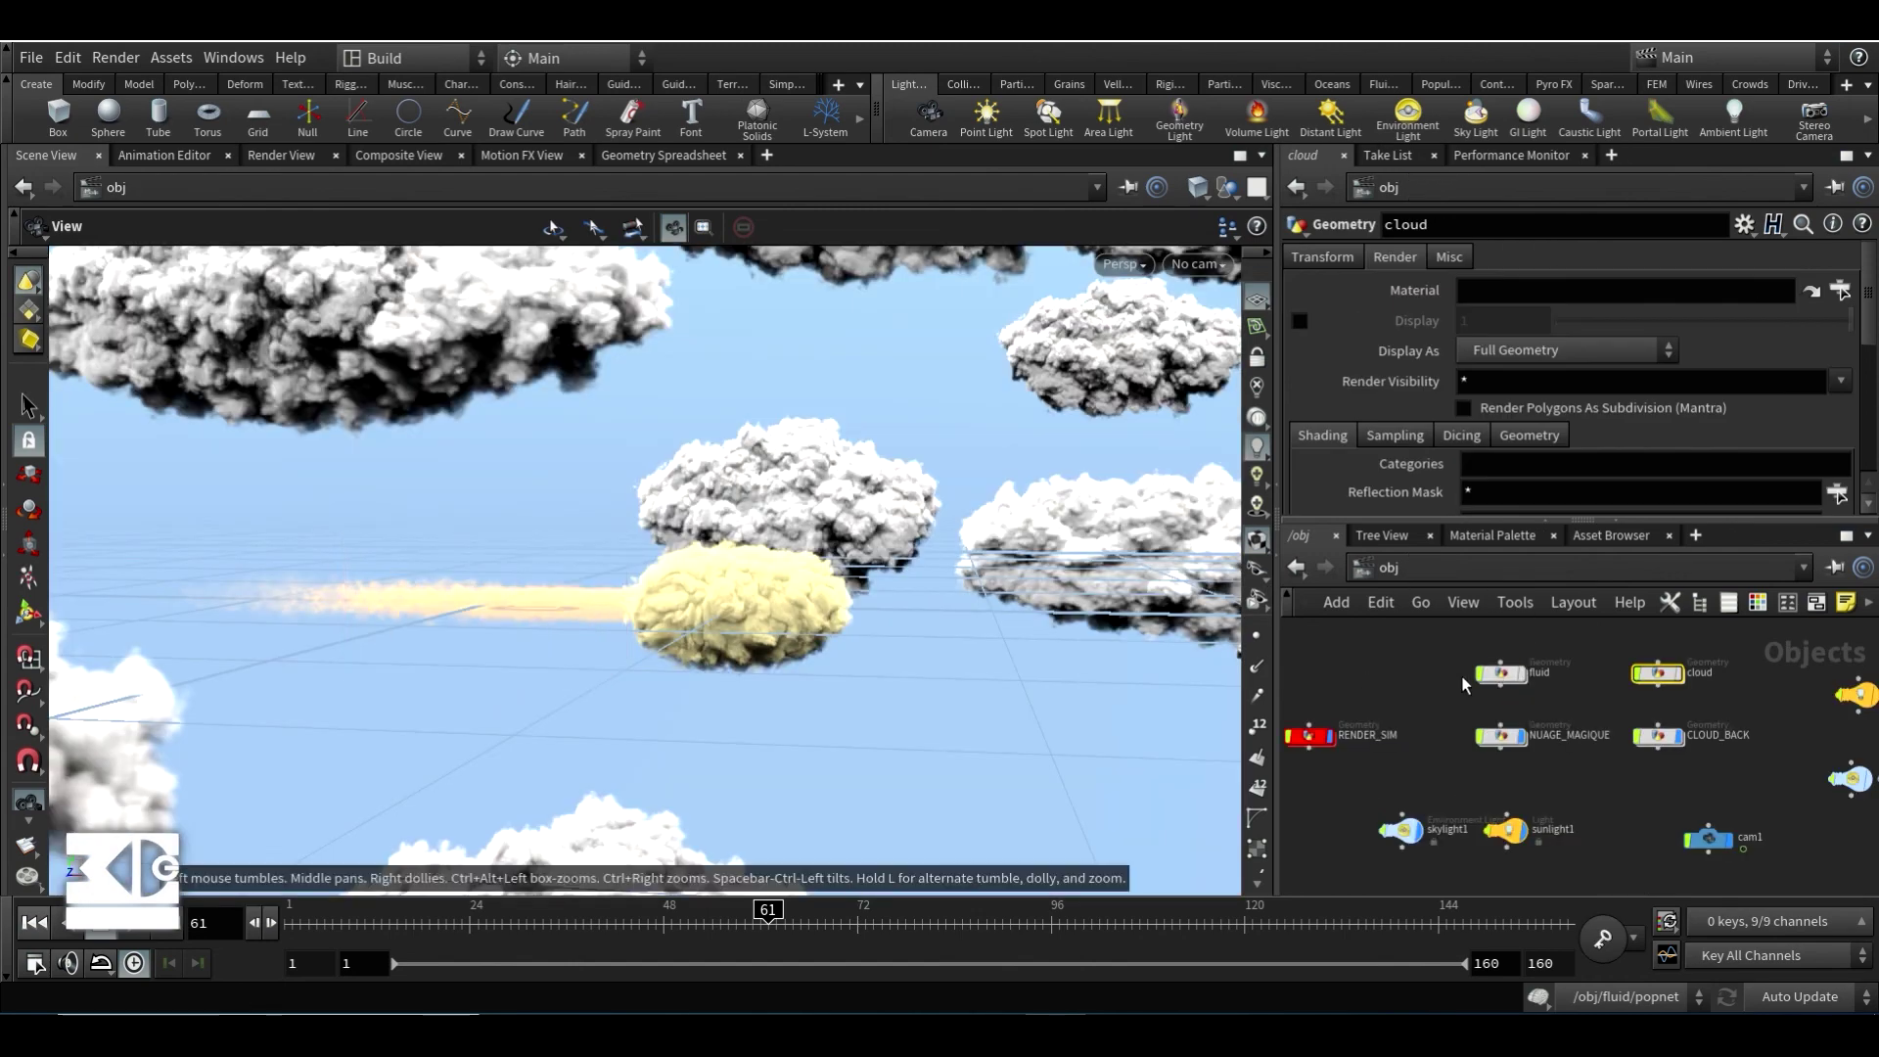
middle_click_drag(1409, 656, 1554, 732)
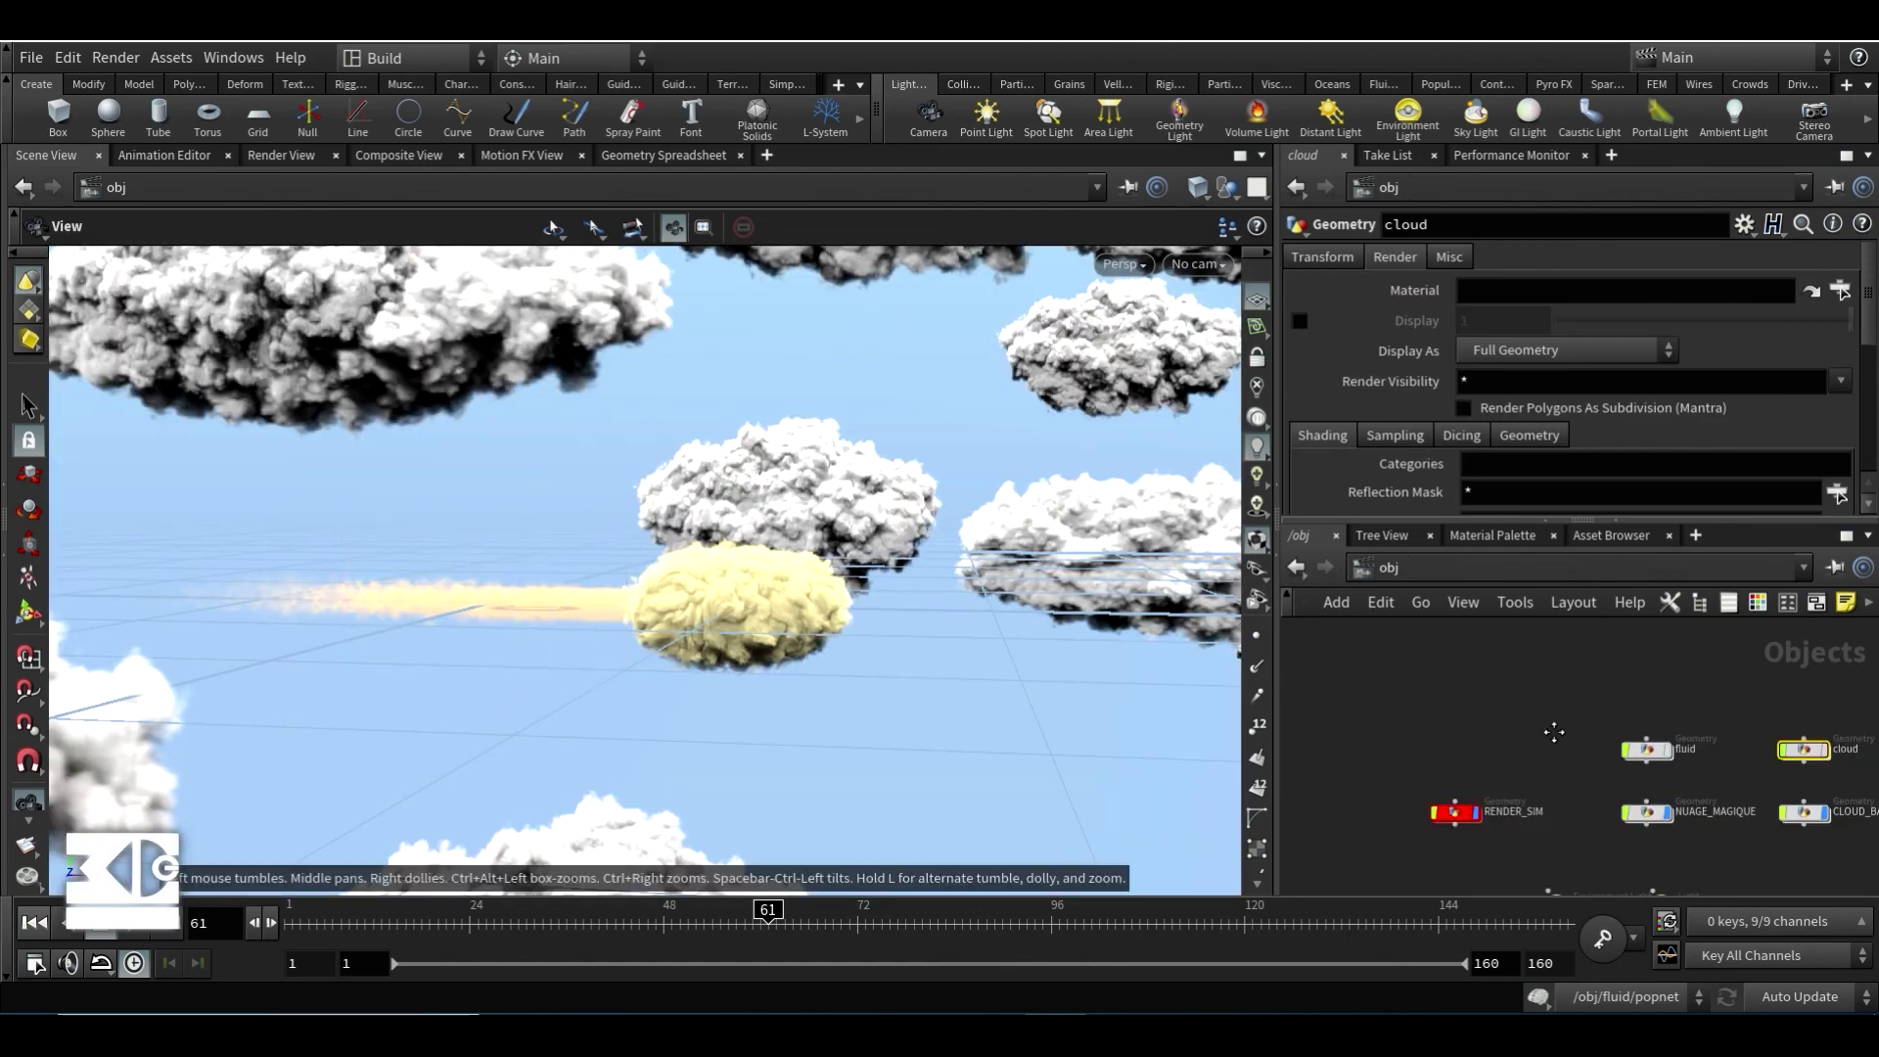